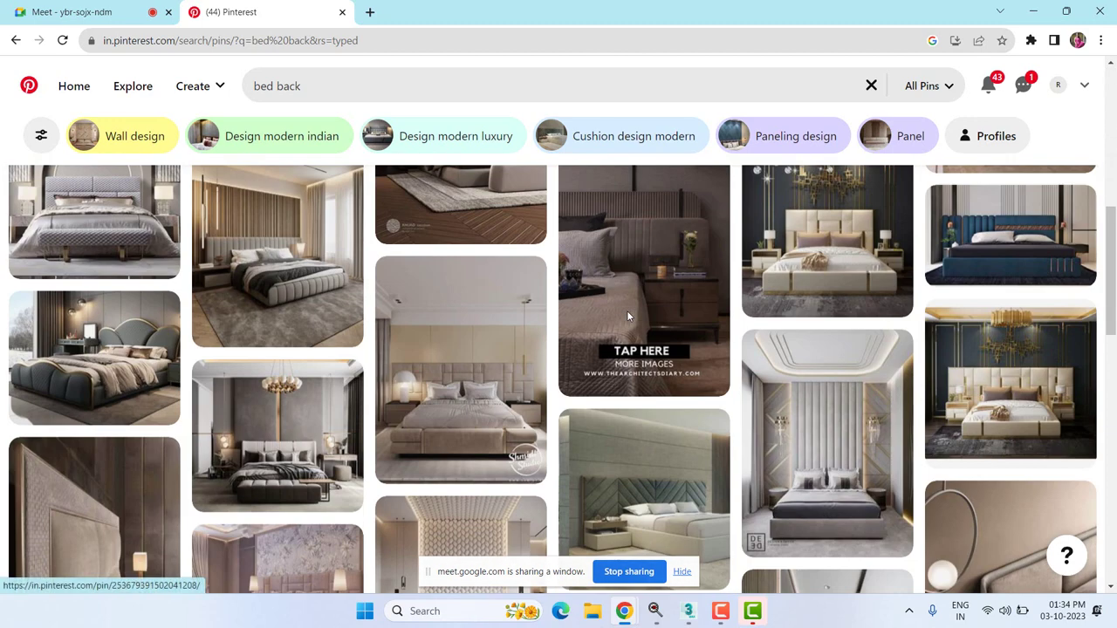
- Browse the bed back results for headboard references and open the pin with diagonal padded panels in a new tab
{"action": "mouse_move", "coordinate": [627, 313]}
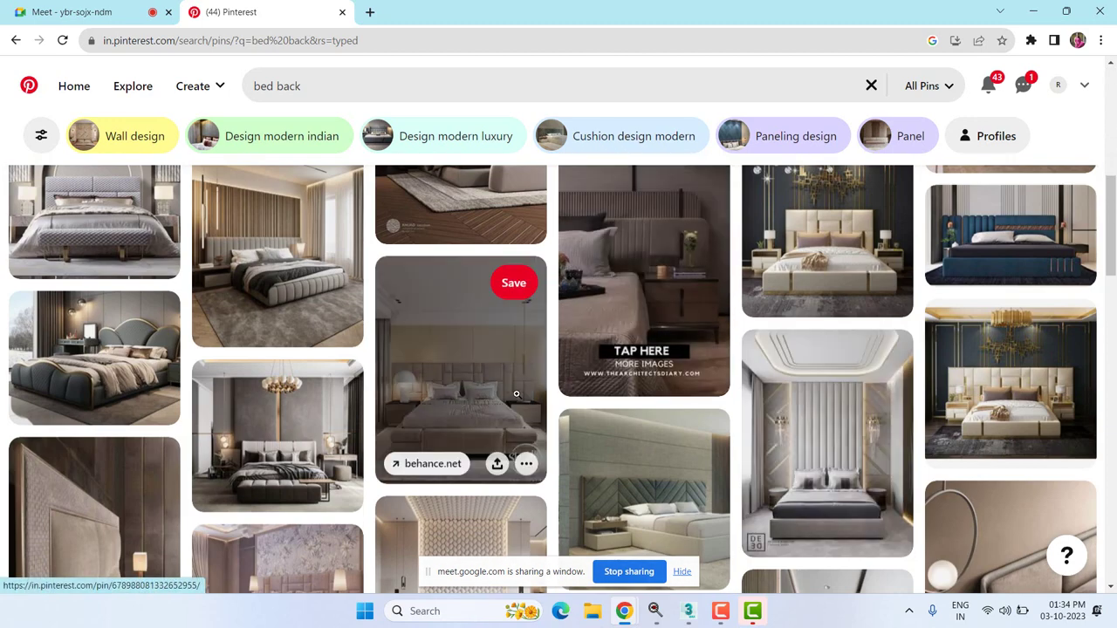
{"action": "scroll", "coordinate": [516, 395], "scroll_direction": "down", "scroll_amount": 2}
{"action": "scroll", "coordinate": [498, 395], "scroll_direction": "down", "scroll_amount": 6}
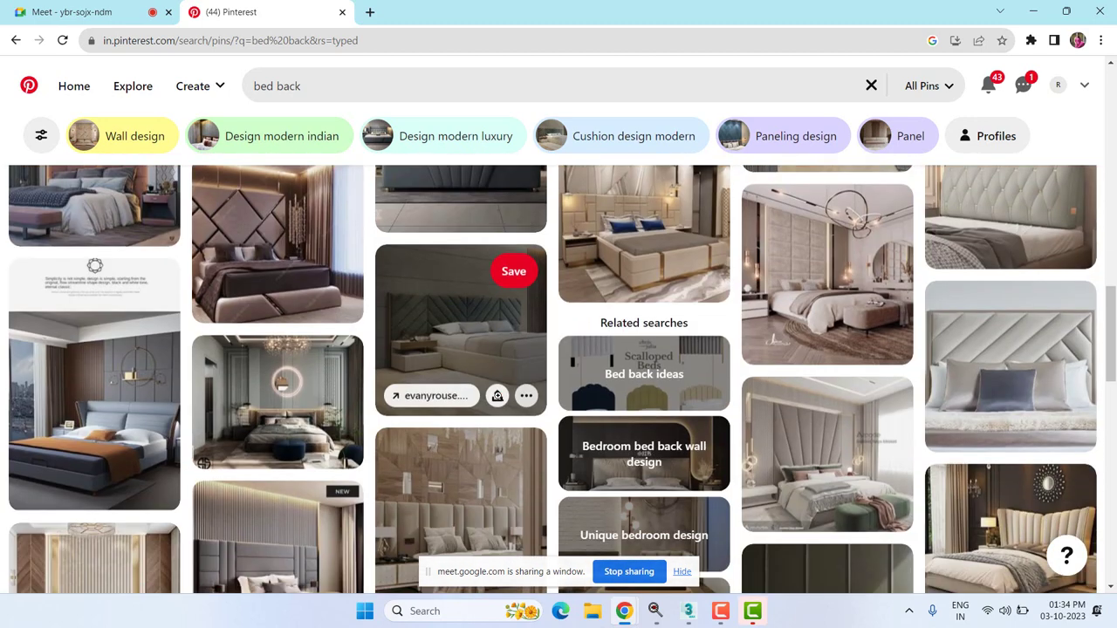
{"action": "scroll", "coordinate": [498, 395], "scroll_direction": "down", "scroll_amount": 2}
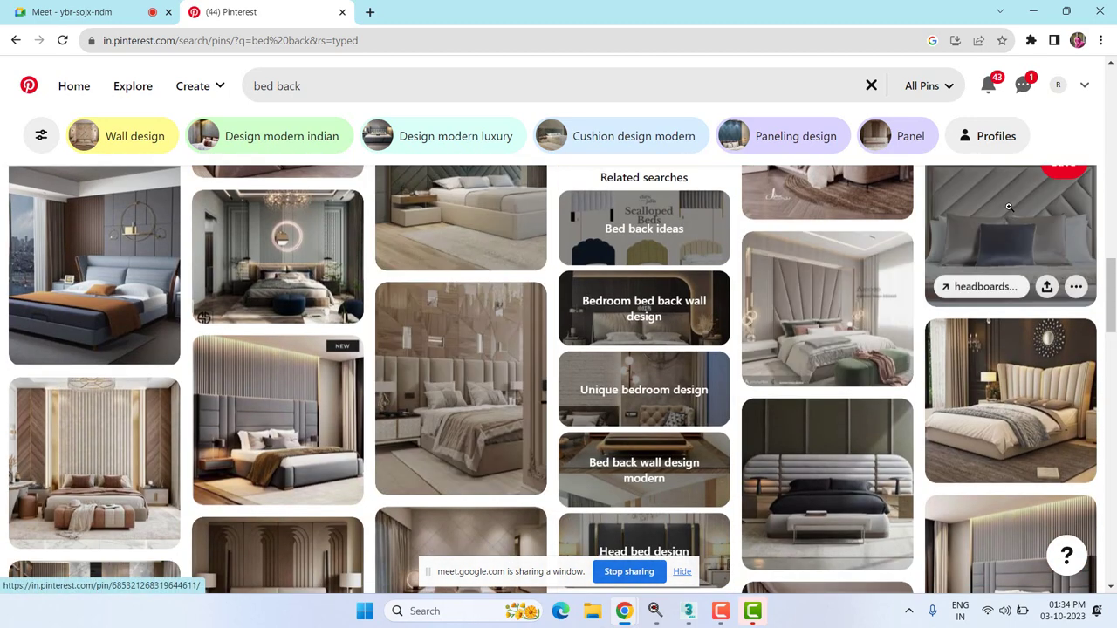
{"action": "scroll", "coordinate": [327, 425], "scroll_direction": "down", "scroll_amount": 3}
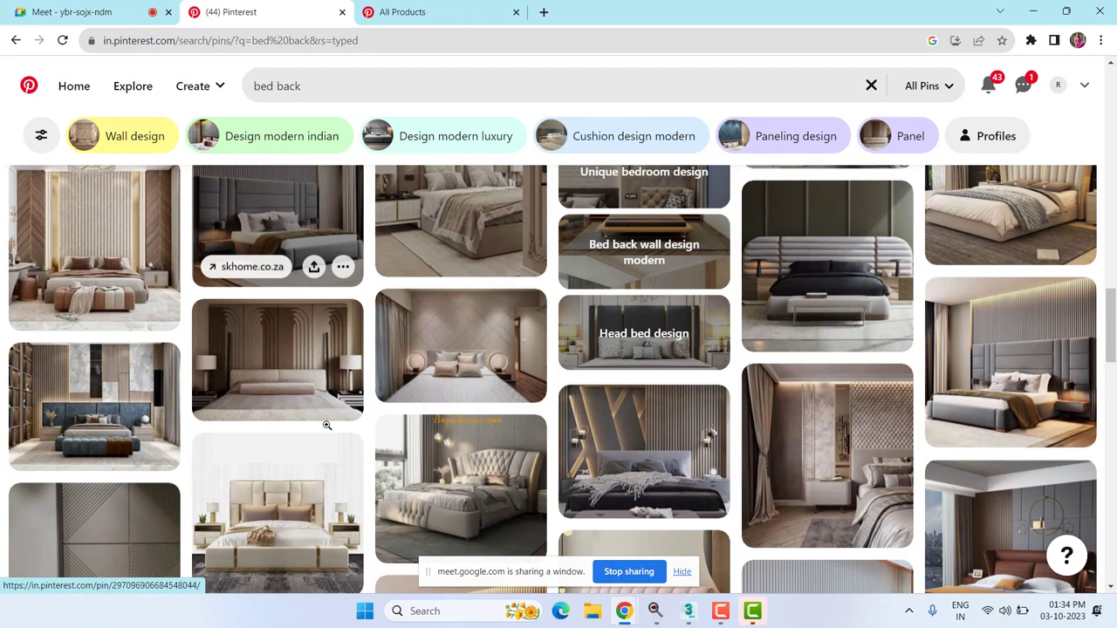
{"action": "scroll", "coordinate": [327, 426], "scroll_direction": "down", "scroll_amount": 6}
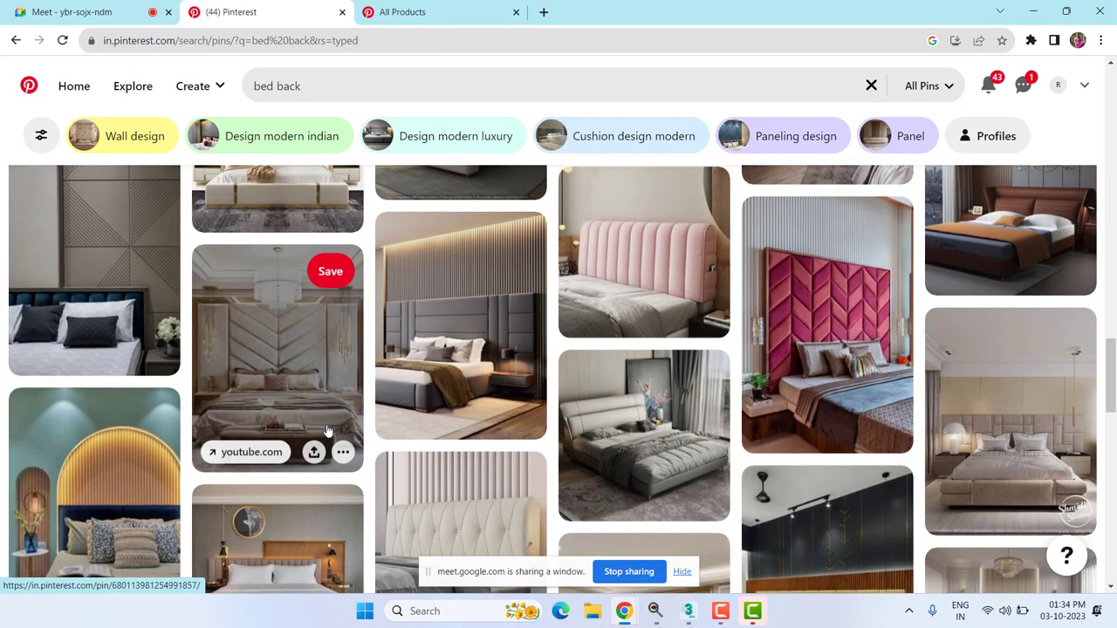
{"action": "scroll", "coordinate": [326, 425], "scroll_direction": "down", "scroll_amount": 3}
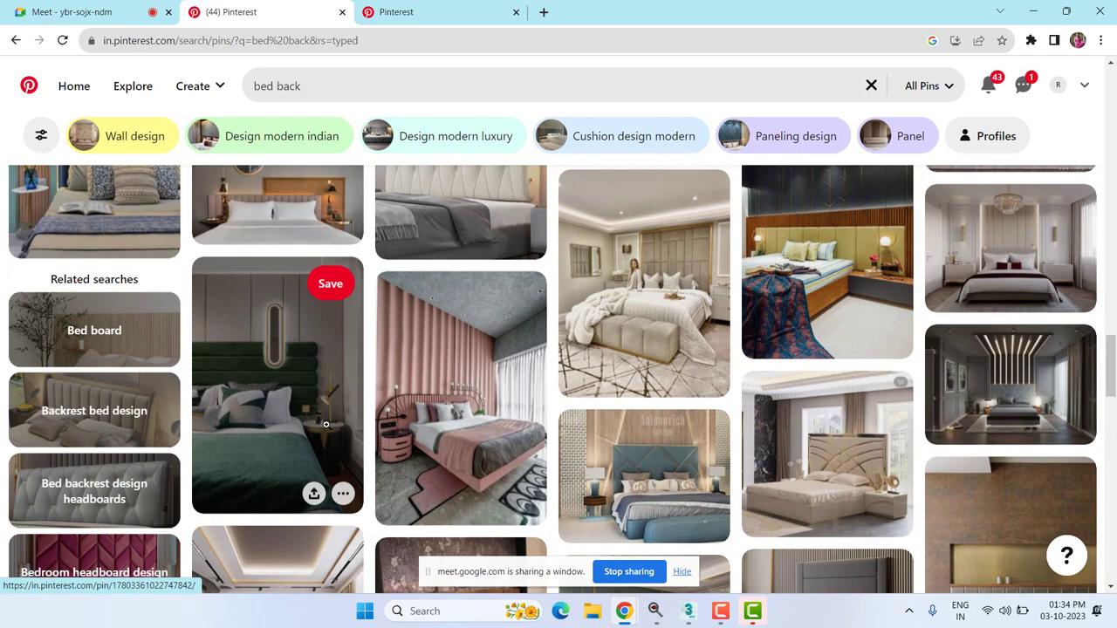
{"action": "scroll", "coordinate": [327, 425], "scroll_direction": "down", "scroll_amount": 3}
{"action": "scroll", "coordinate": [327, 425], "scroll_direction": "down", "scroll_amount": 10}
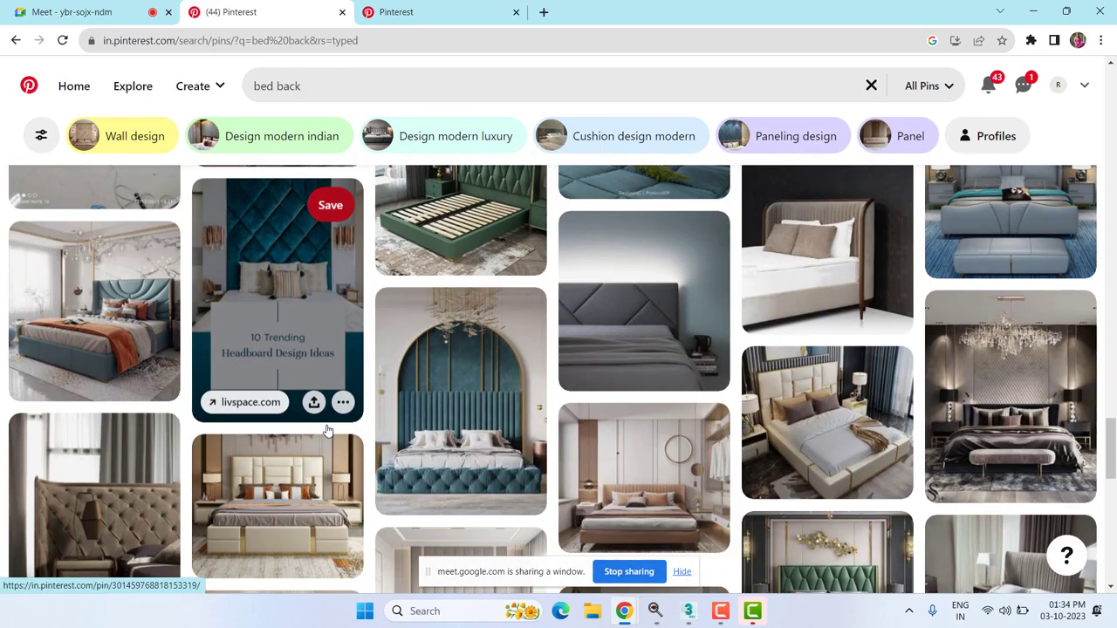
{"action": "scroll", "coordinate": [327, 425], "scroll_direction": "down", "scroll_amount": 10}
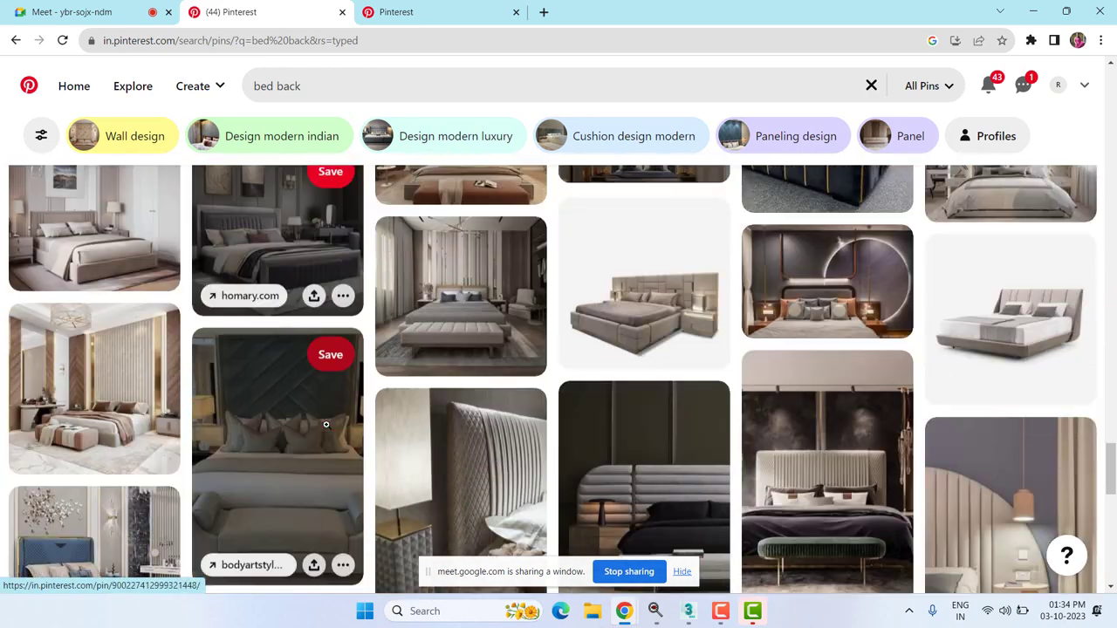
{"action": "scroll", "coordinate": [326, 425], "scroll_direction": "down", "scroll_amount": 10}
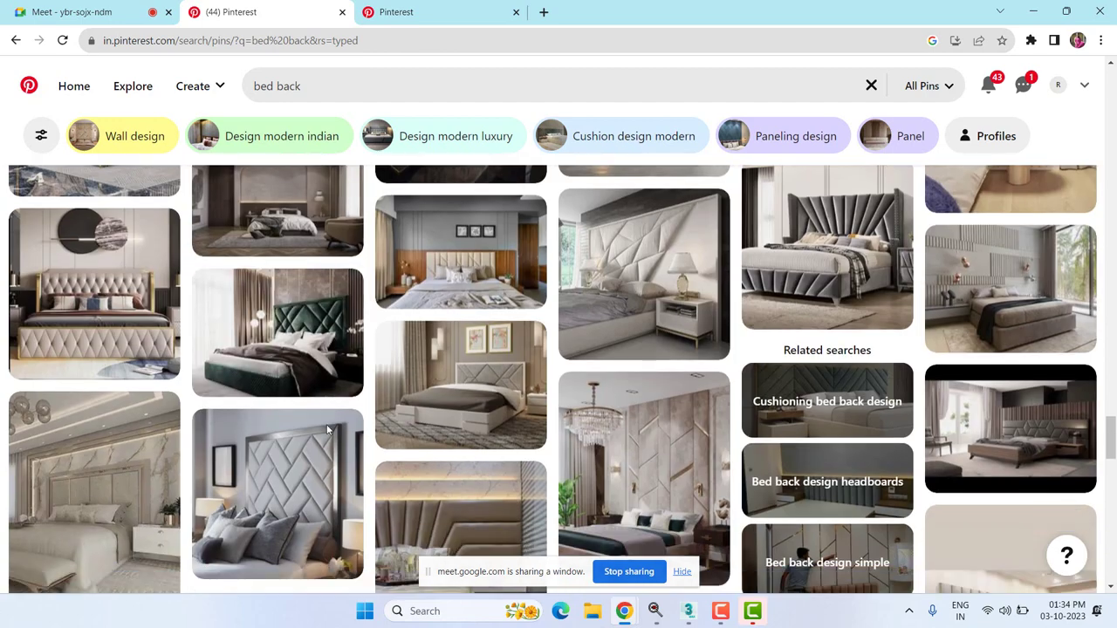
{"action": "scroll", "coordinate": [327, 424], "scroll_direction": "down", "scroll_amount": 1}
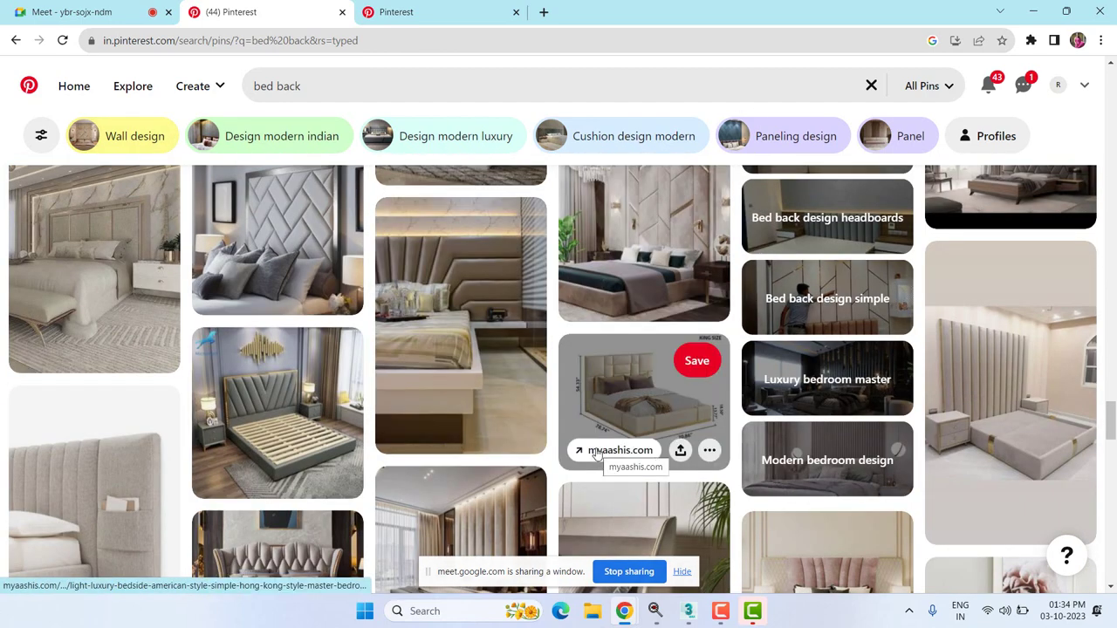
{"action": "scroll", "coordinate": [594, 449], "scroll_direction": "down", "scroll_amount": 4}
{"action": "scroll", "coordinate": [594, 448], "scroll_direction": "down", "scroll_amount": 6}
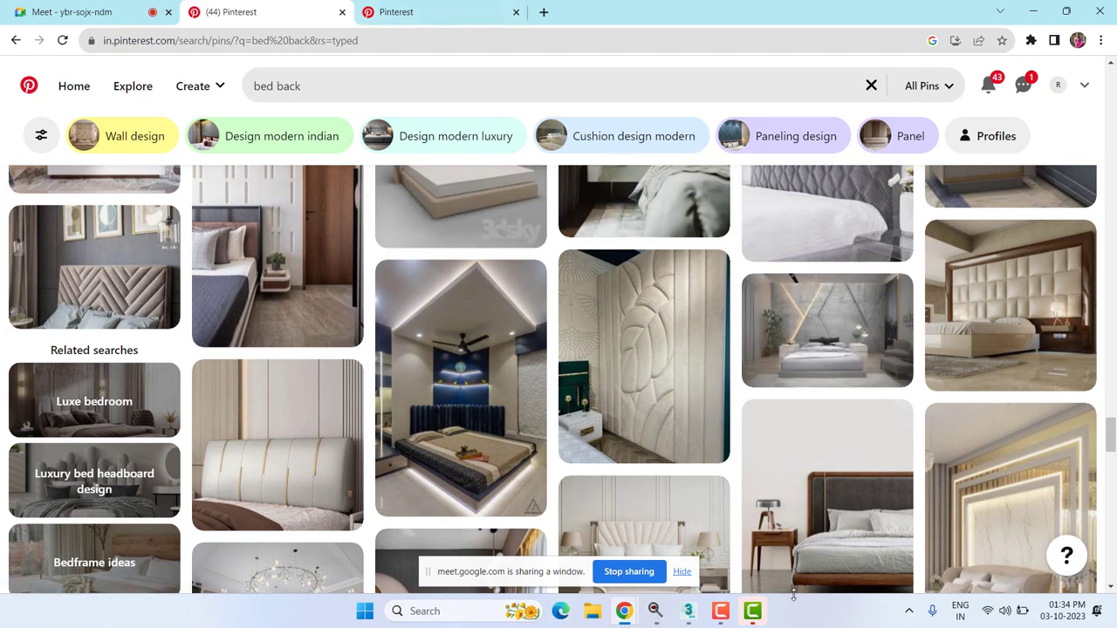
{"action": "left_click", "coordinate": [689, 611]}
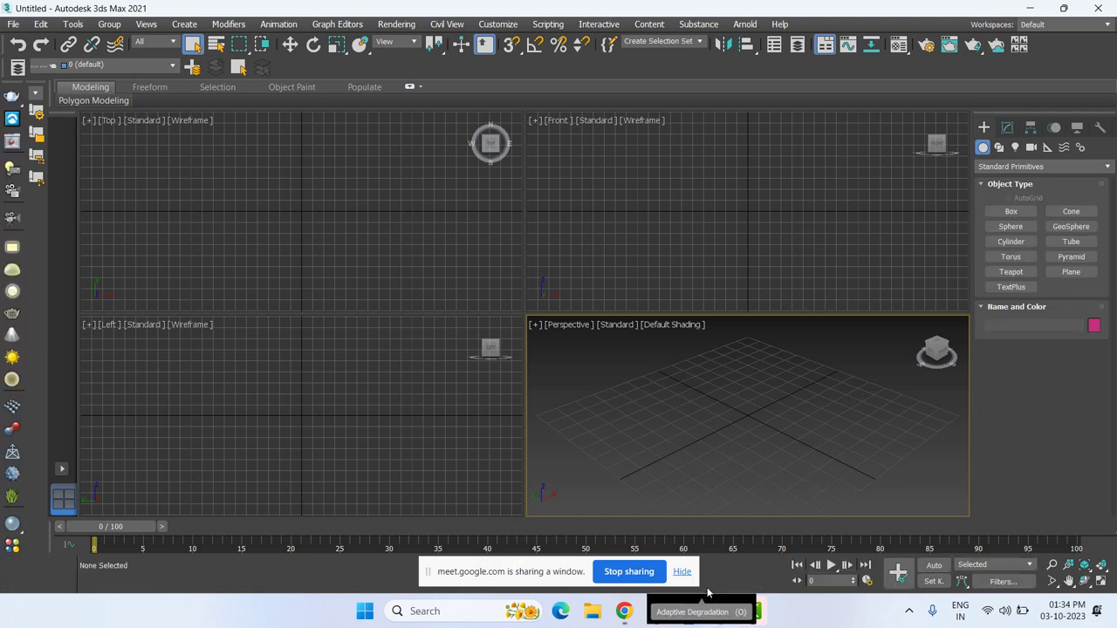
{"action": "left_click", "coordinate": [658, 243]}
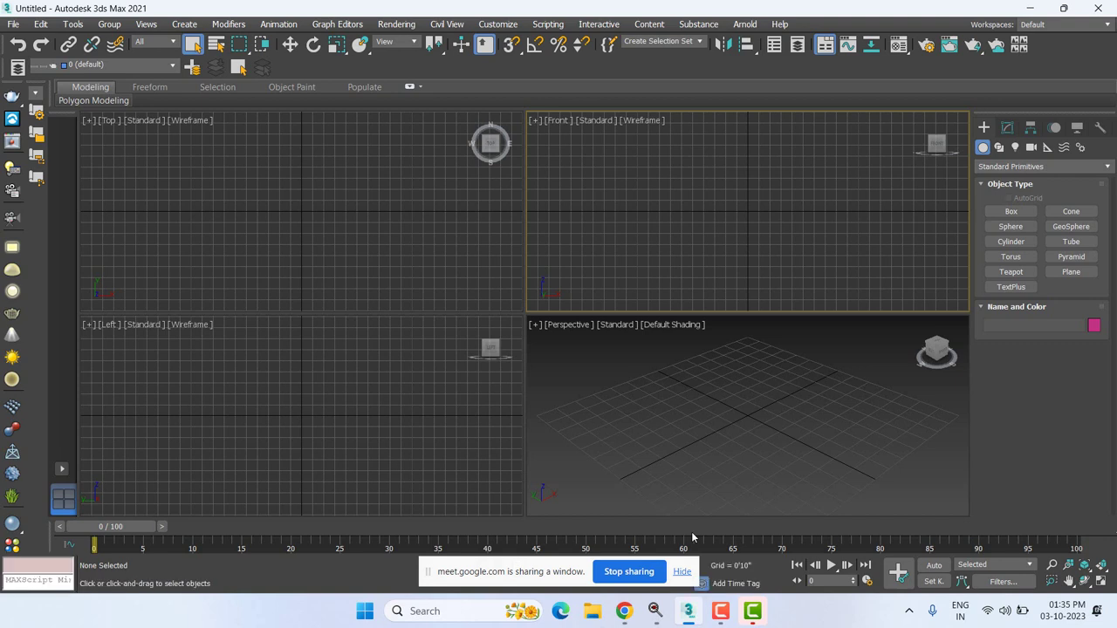
{"action": "left_click", "coordinate": [884, 451]}
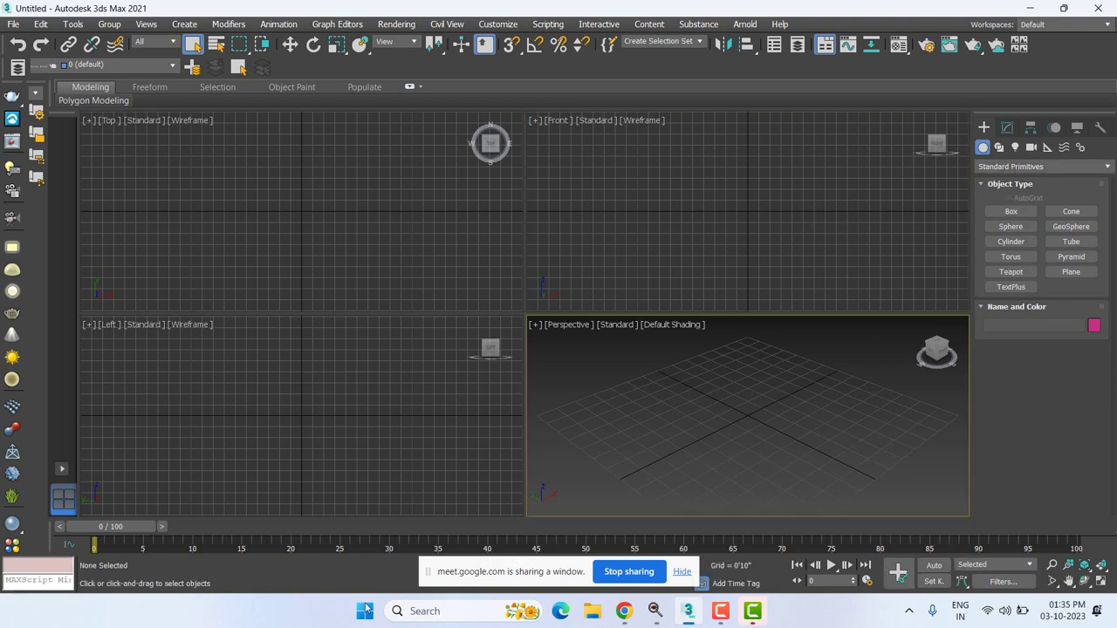
{"action": "mouse_move", "coordinate": [678, 620]}
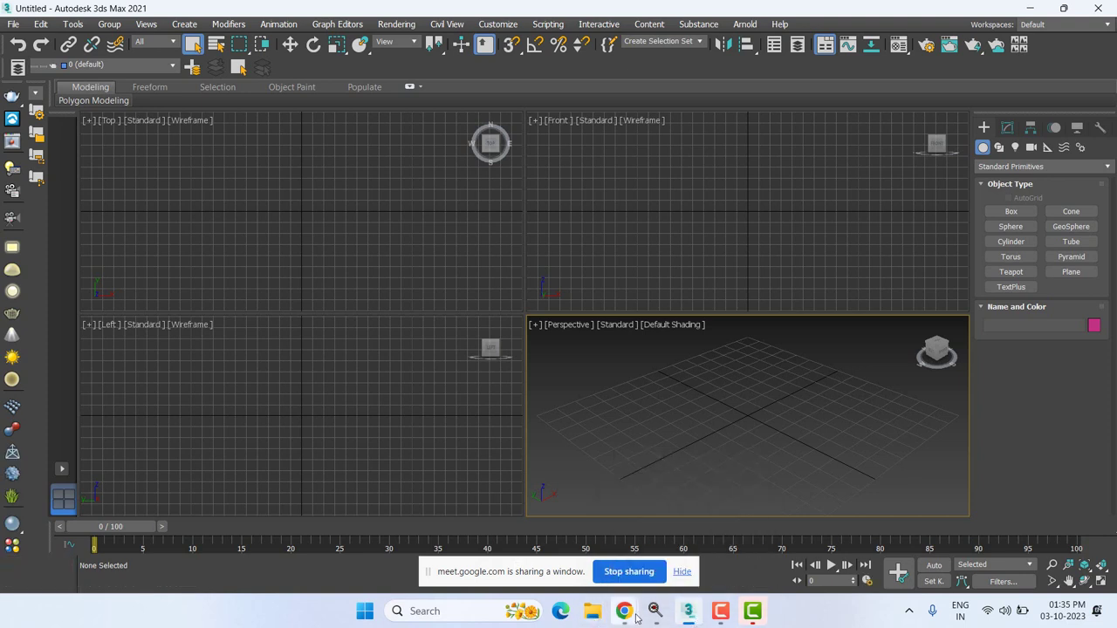
- Switch to Chrome and compare more bed back results with the opened pin of the diagonally panelled headboard
{"action": "mouse_move", "coordinate": [624, 611]}
{"action": "left_click", "coordinate": [554, 553]}
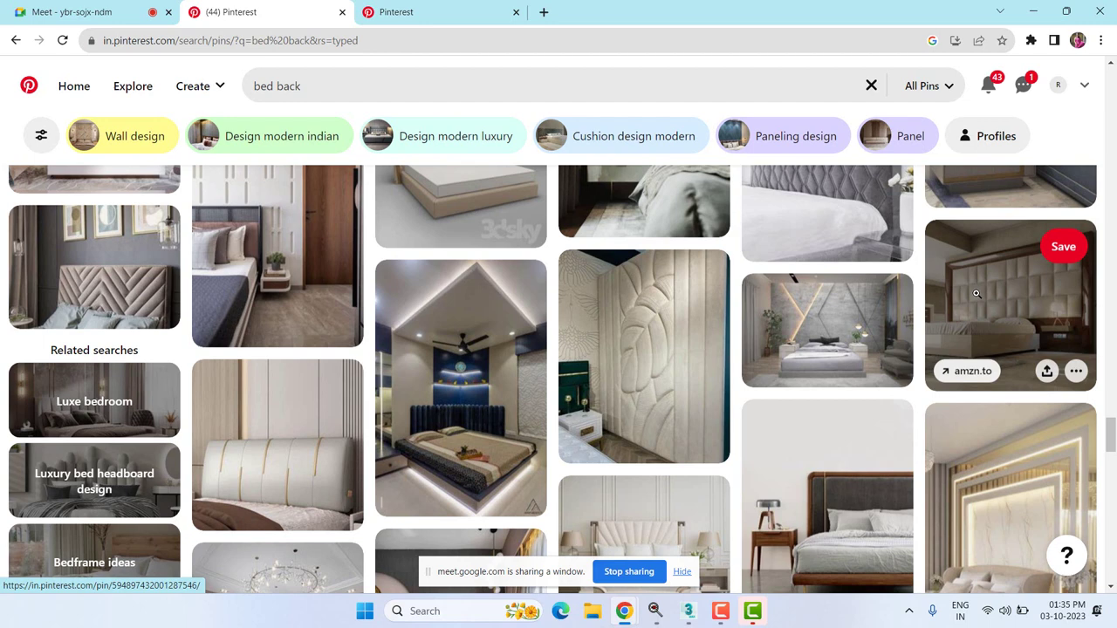
{"action": "scroll", "coordinate": [776, 368], "scroll_direction": "down", "scroll_amount": 3}
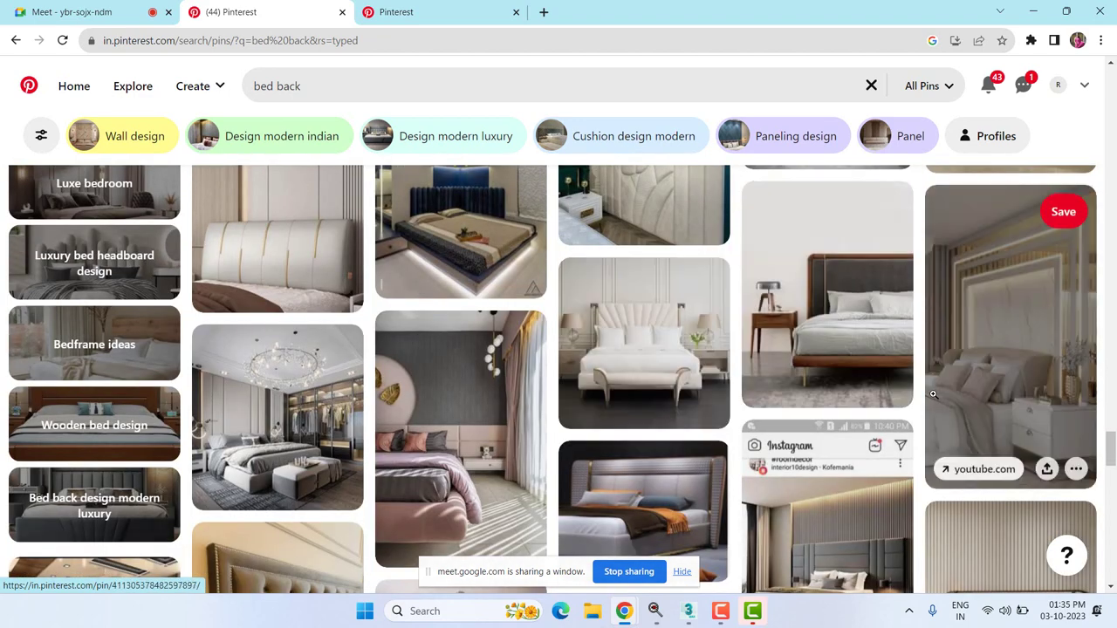
{"action": "scroll", "coordinate": [934, 394], "scroll_direction": "down", "scroll_amount": 4}
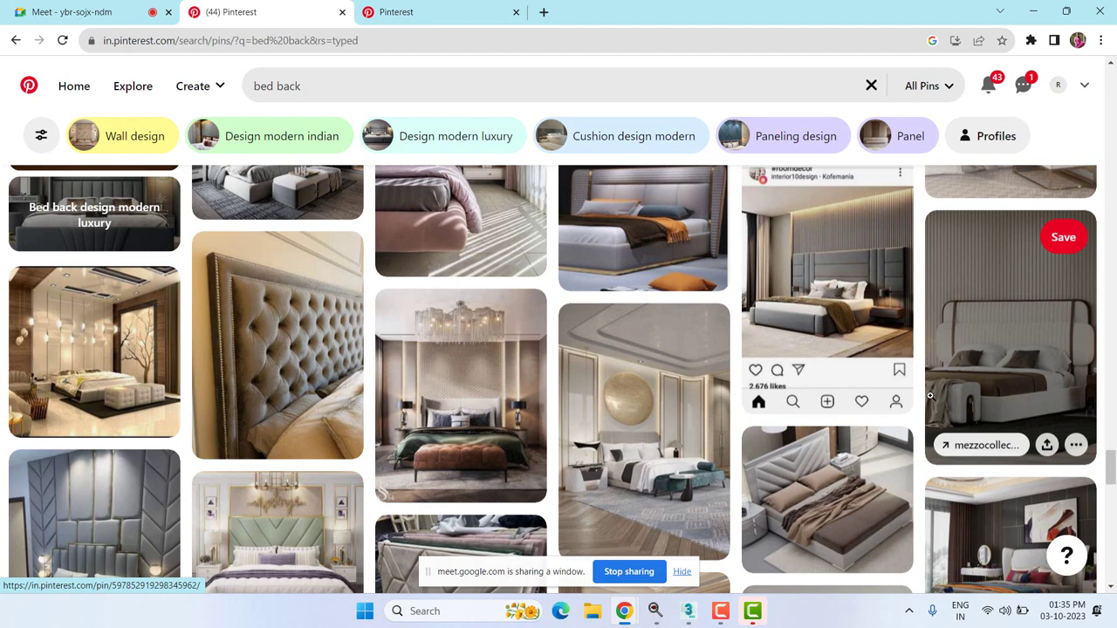
{"action": "scroll", "coordinate": [931, 395], "scroll_direction": "up", "scroll_amount": 1}
{"action": "left_click", "coordinate": [1009, 218]}
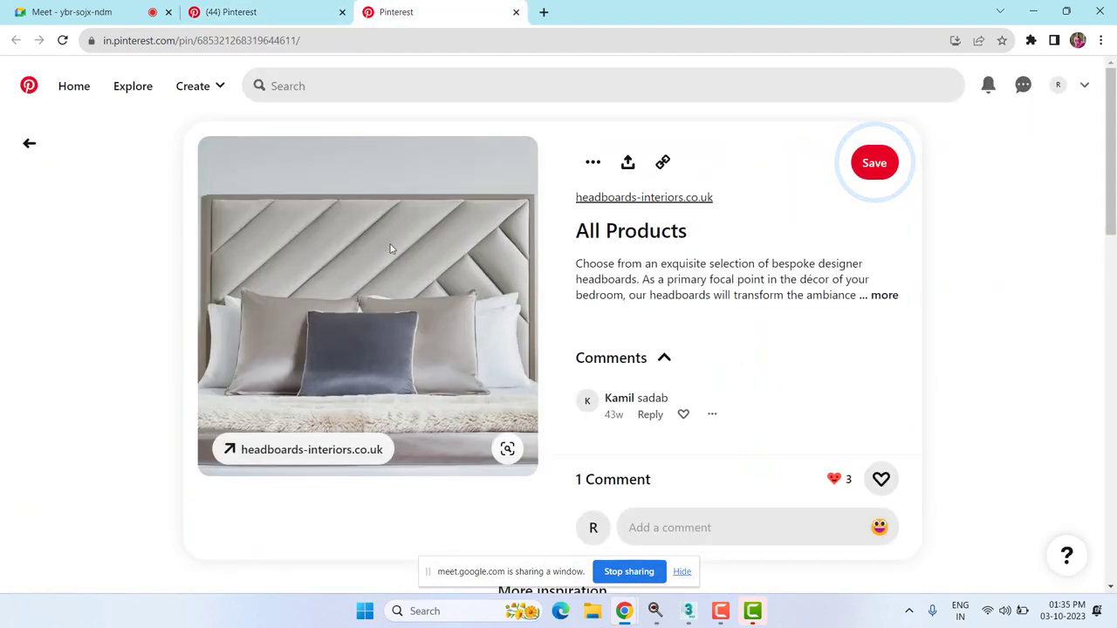
{"action": "left_click", "coordinate": [253, 11]}
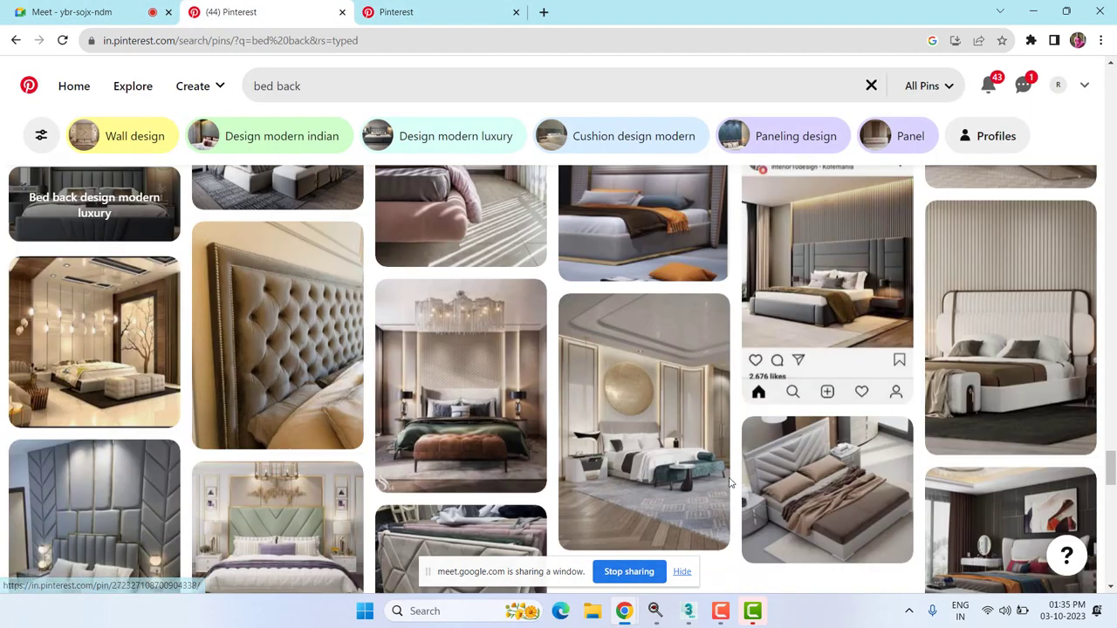
- Examine further bed back results for alternative headboard designs and return to the diagonally panelled headboard pin
{"action": "scroll", "coordinate": [731, 483], "scroll_direction": "down", "scroll_amount": 2}
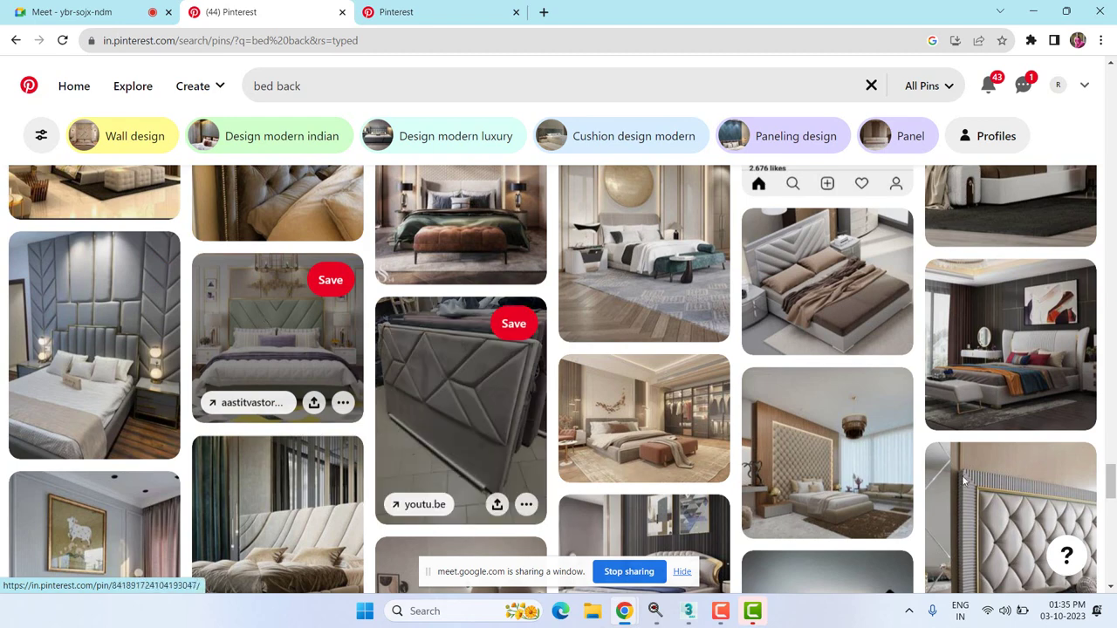
{"action": "scroll", "coordinate": [787, 485], "scroll_direction": "down", "scroll_amount": 4}
{"action": "scroll", "coordinate": [787, 485], "scroll_direction": "down", "scroll_amount": 3}
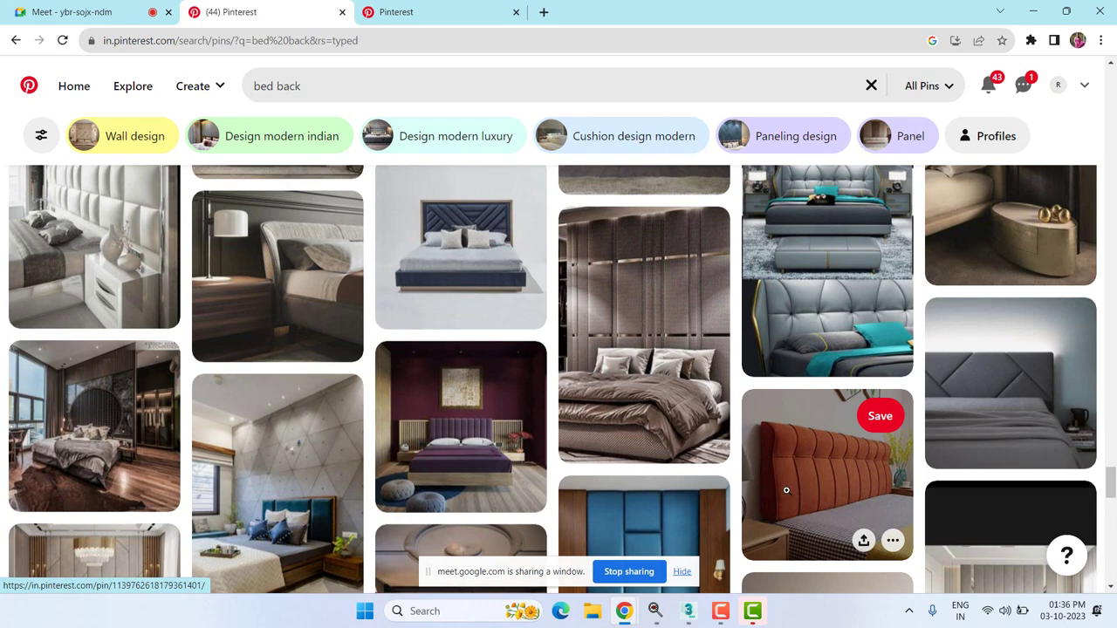
{"action": "scroll", "coordinate": [787, 491], "scroll_direction": "down", "scroll_amount": 3}
{"action": "scroll", "coordinate": [787, 492], "scroll_direction": "down", "scroll_amount": 3}
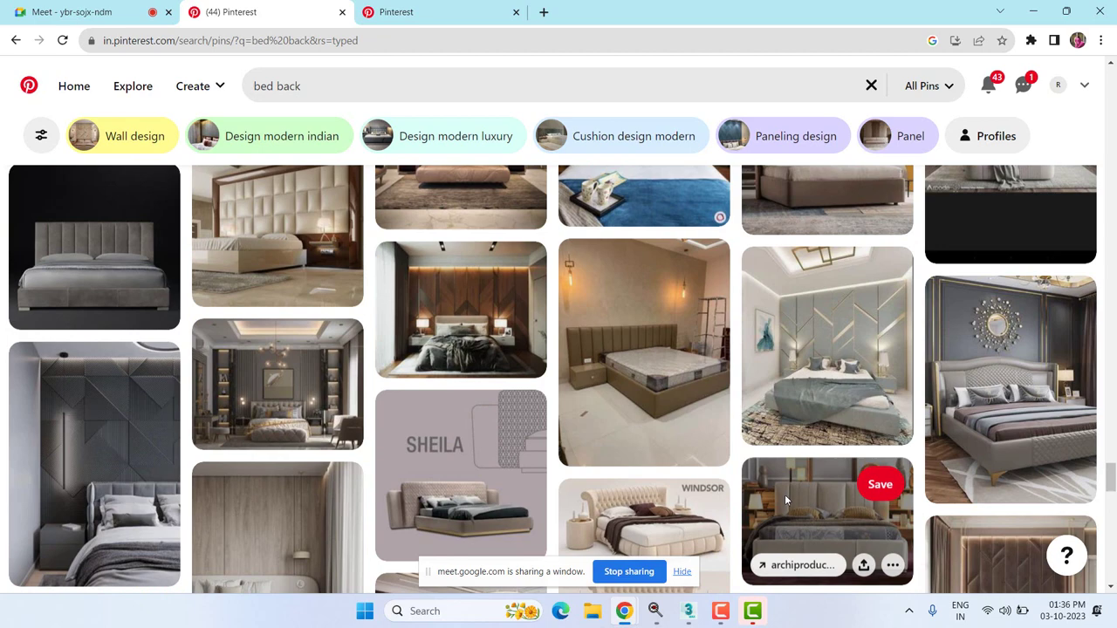
{"action": "scroll", "coordinate": [681, 488], "scroll_direction": "down", "scroll_amount": 3}
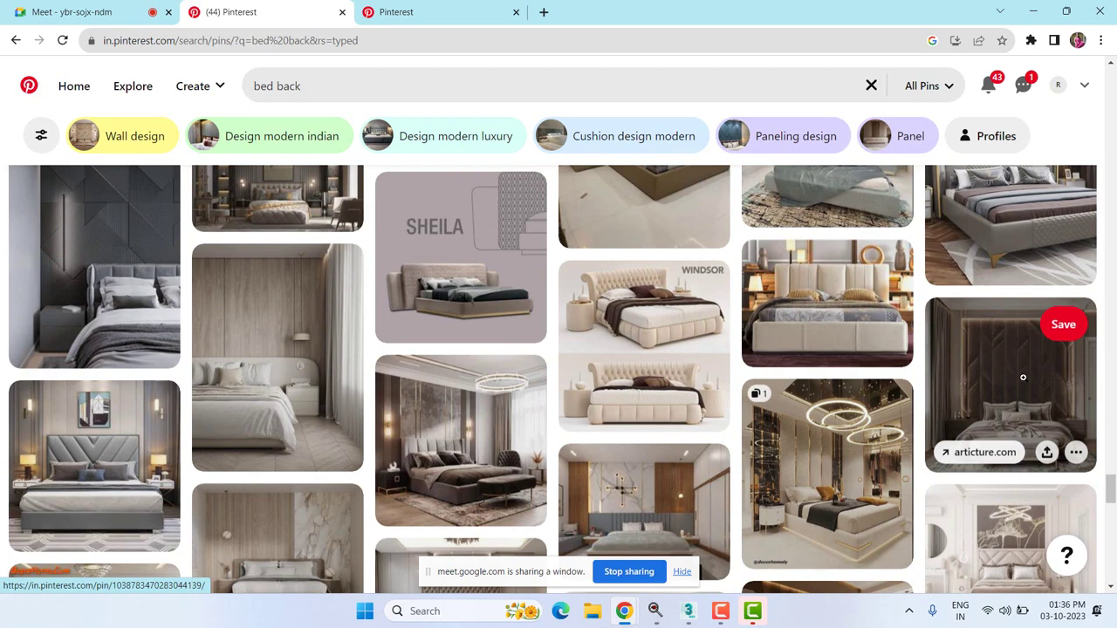
{"action": "scroll", "coordinate": [812, 314], "scroll_direction": "down", "scroll_amount": 5}
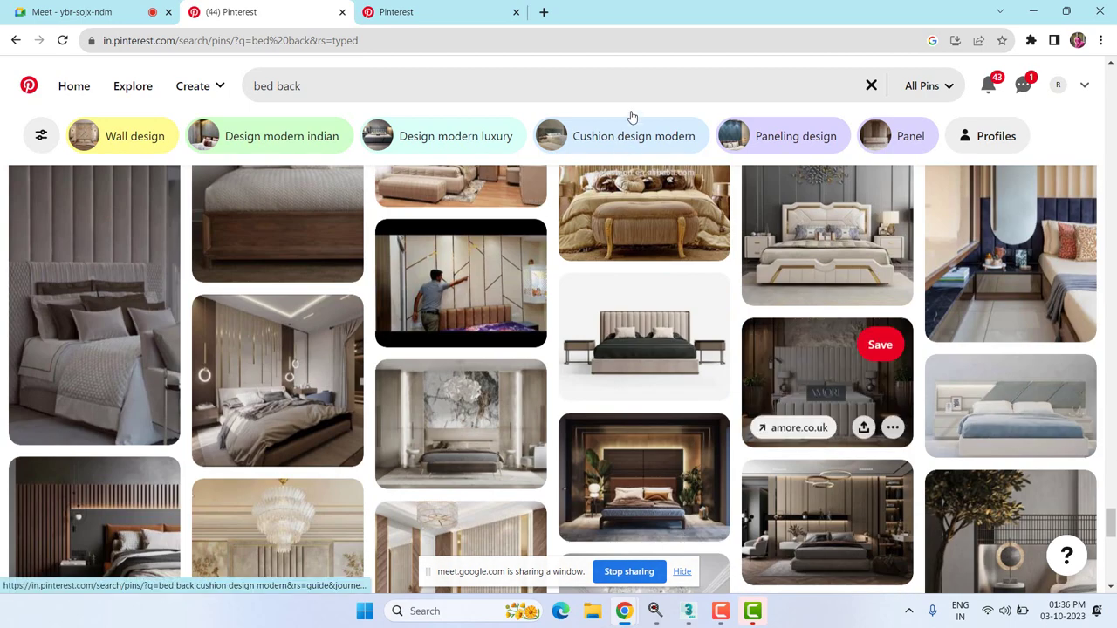
{"action": "left_click", "coordinate": [381, 7]}
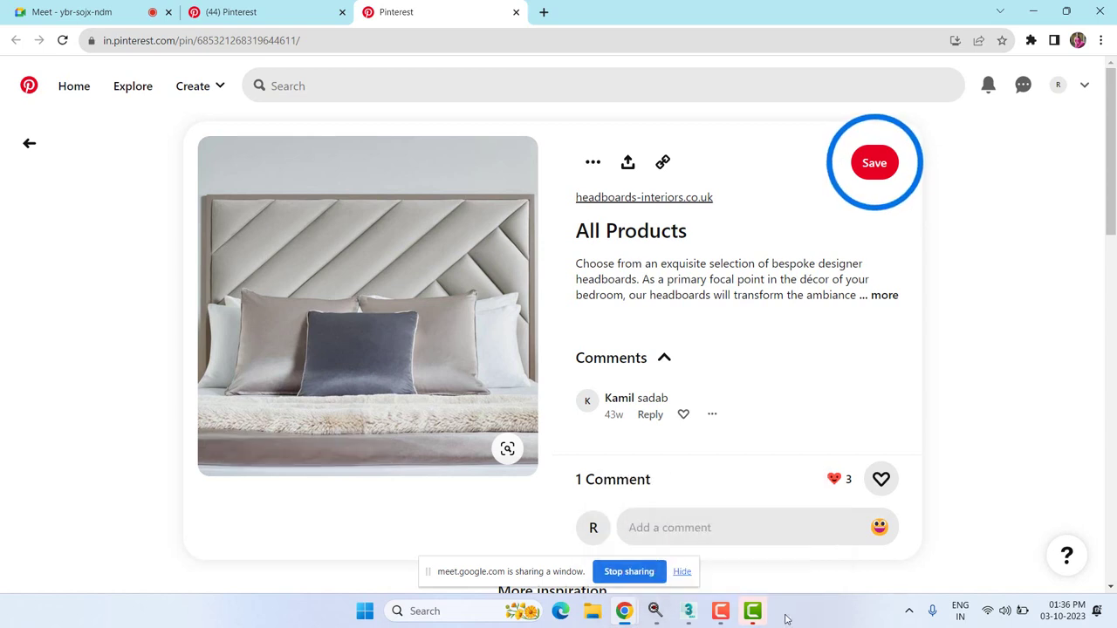
- Switch to 3ds Max and create a rectangular plane about 9'0" long and 17'1" wide in the Front viewport
{"action": "left_click", "coordinate": [689, 611]}
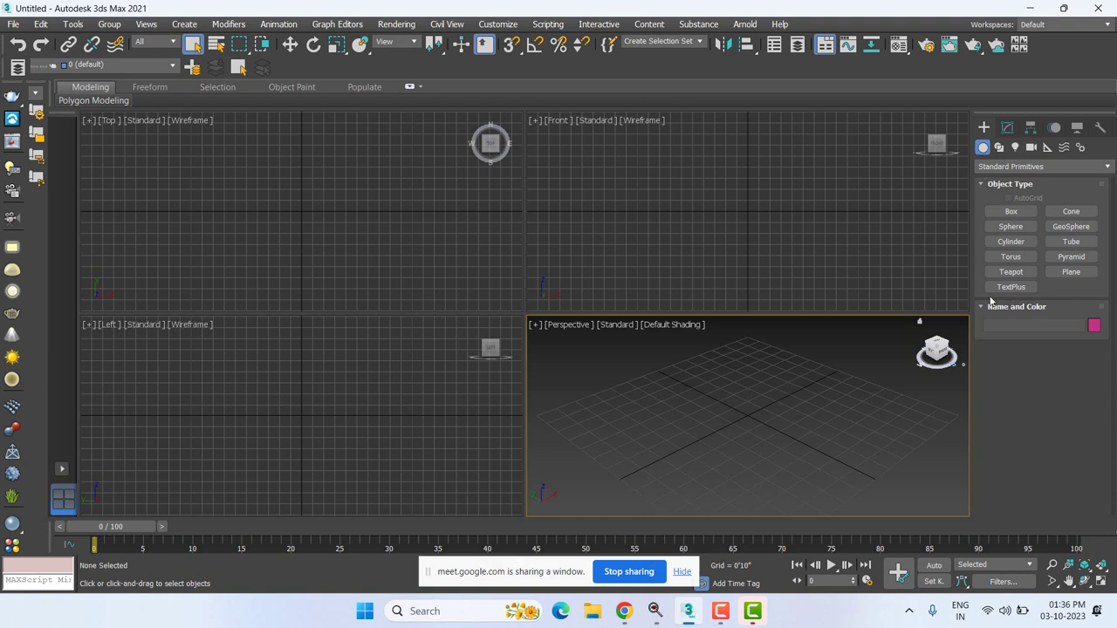
{"action": "left_click", "coordinate": [1071, 273]}
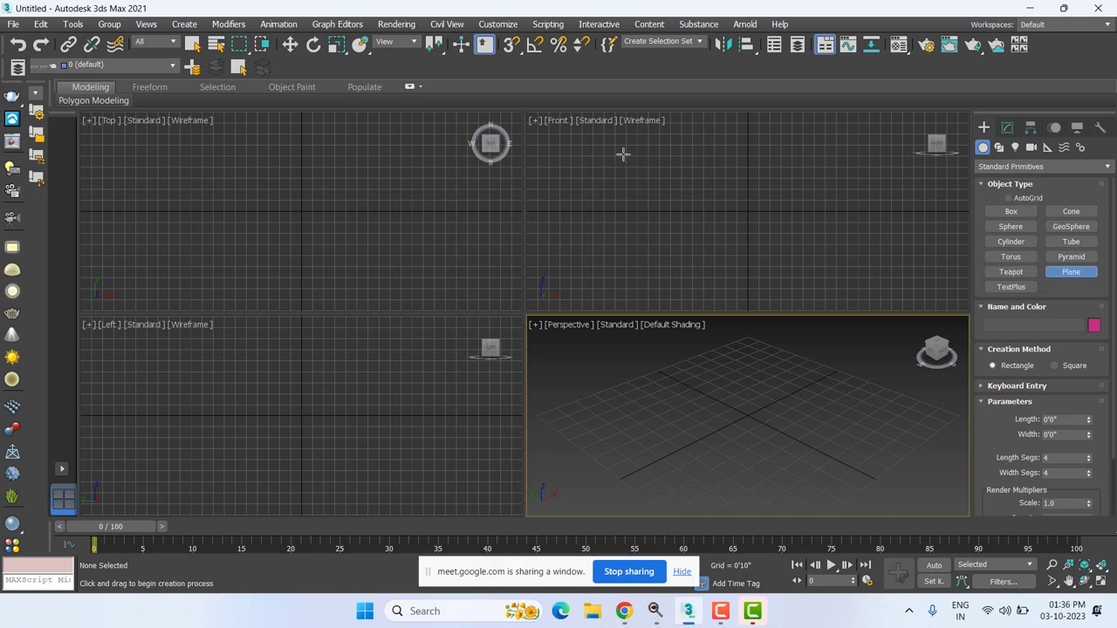
{"action": "left_click_drag", "start_coordinate": [623, 155], "coordinate": [850, 274]}
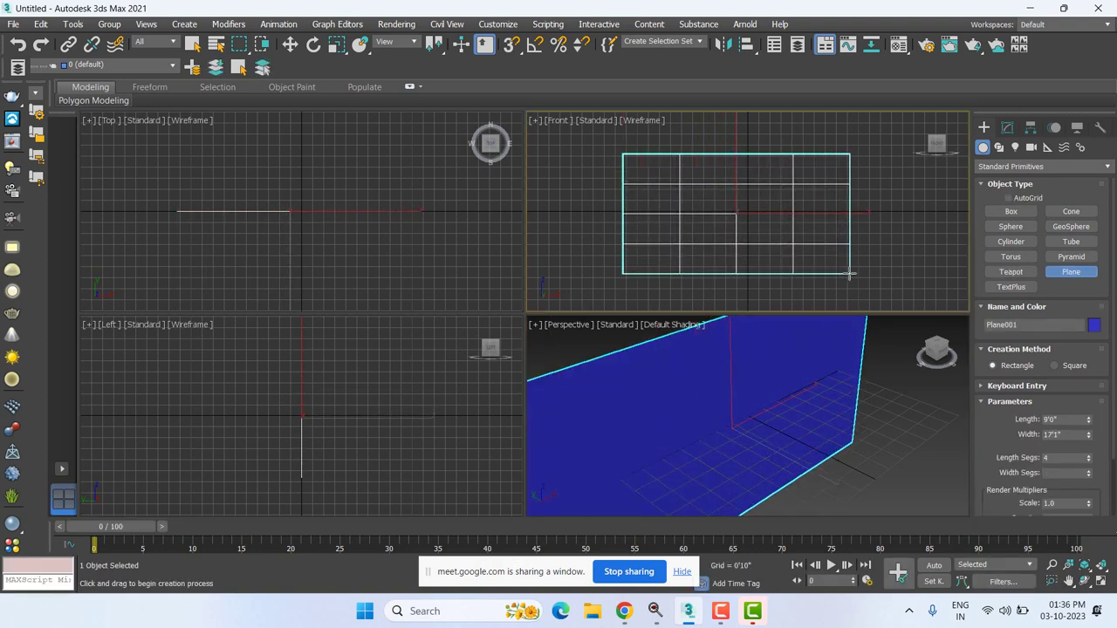
- Reduce the plane's length and width segments to 1 each
{"action": "key", "text": "w"}
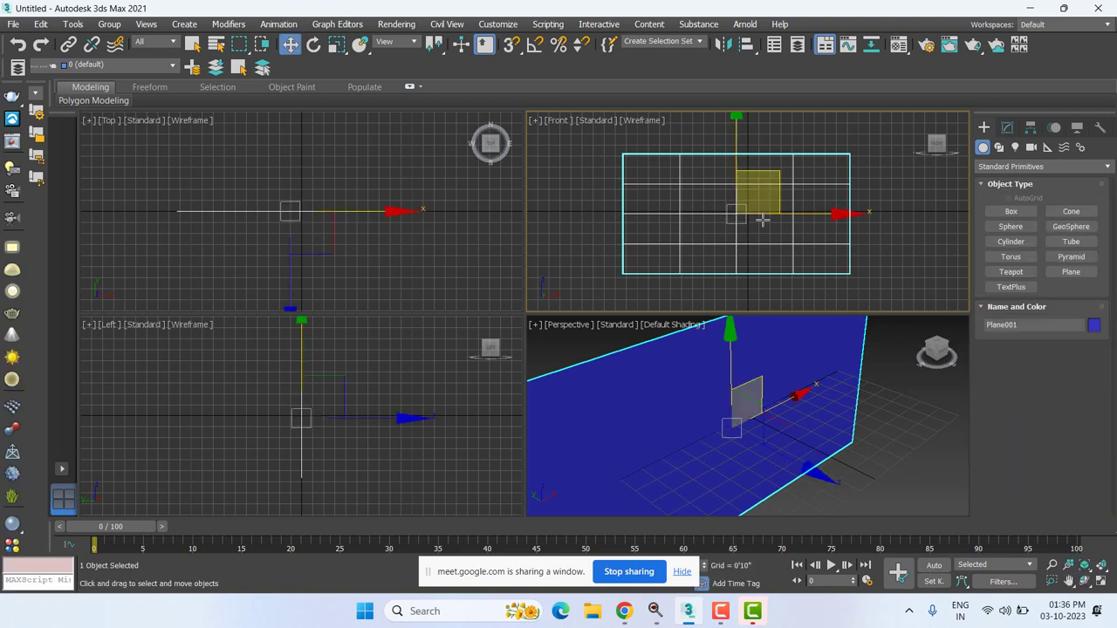
{"action": "left_click", "coordinate": [1007, 127]}
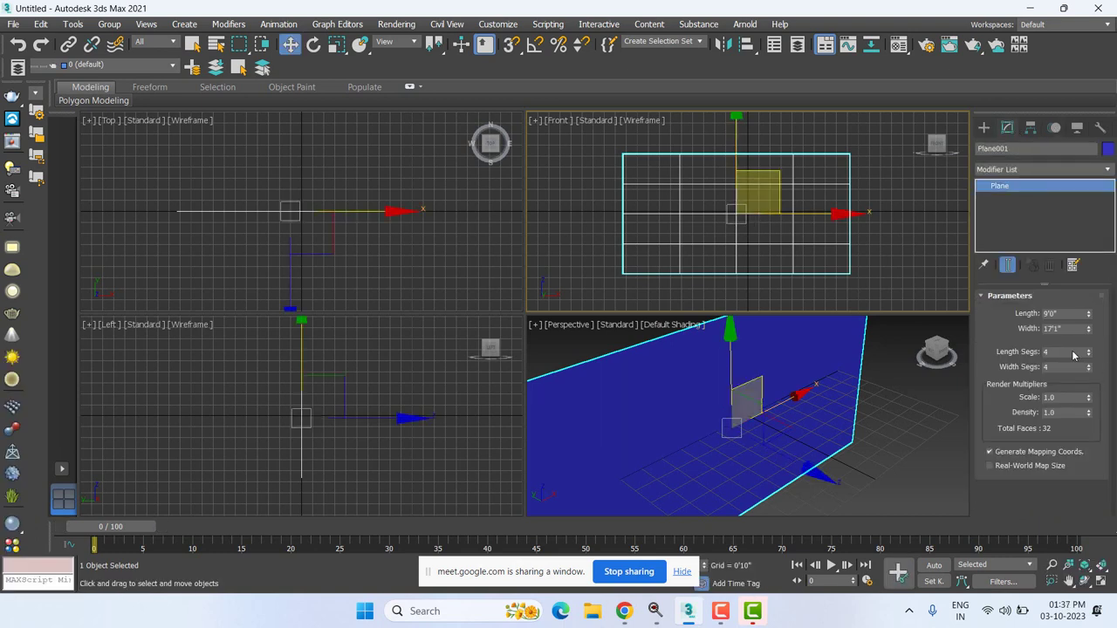
{"action": "left_click_drag", "start_coordinate": [1088, 353], "coordinate": [1090, 376]}
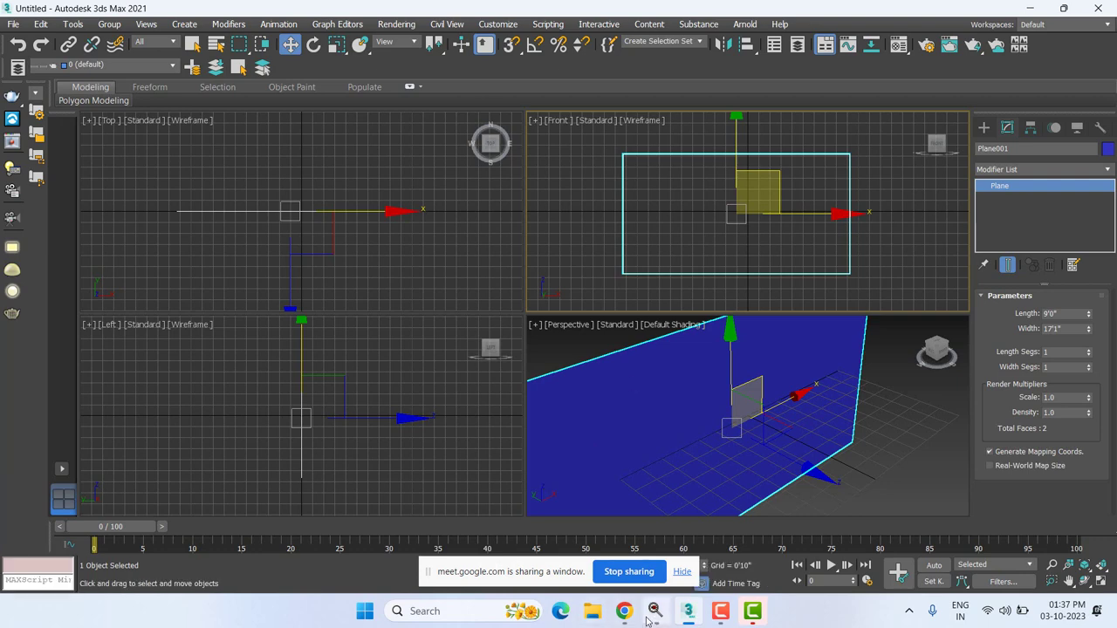
- Switch to Chrome and save the diagonally panelled headboard image as a JPG in the Downloads folder
{"action": "mouse_move", "coordinate": [624, 611]}
{"action": "left_click", "coordinate": [586, 523]}
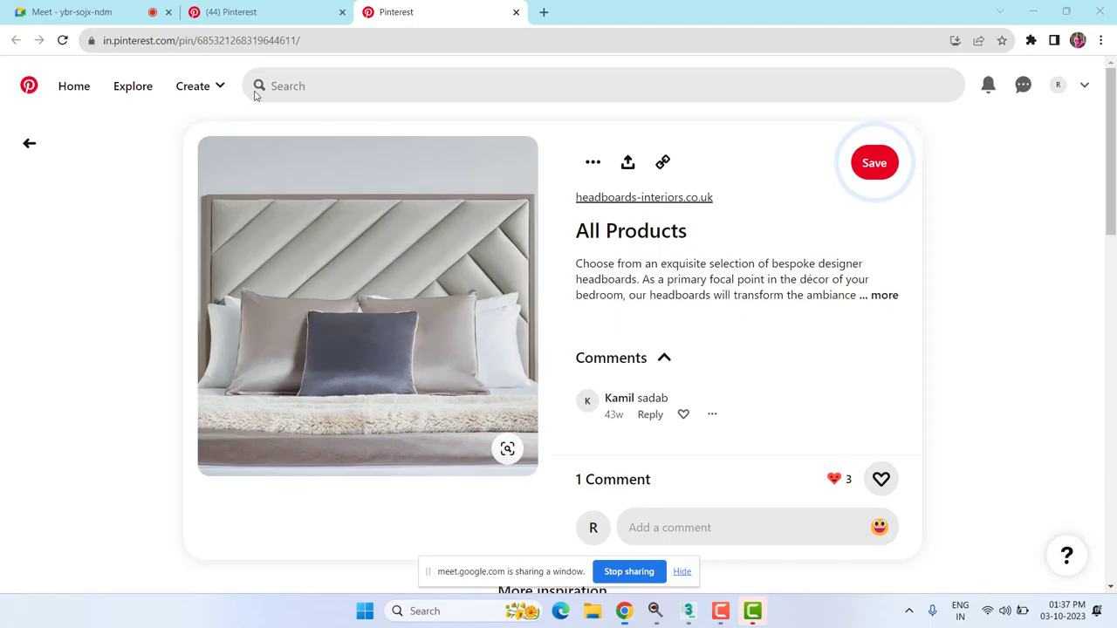
{"action": "right_click", "coordinate": [442, 276]}
{"action": "left_click", "coordinate": [474, 302]}
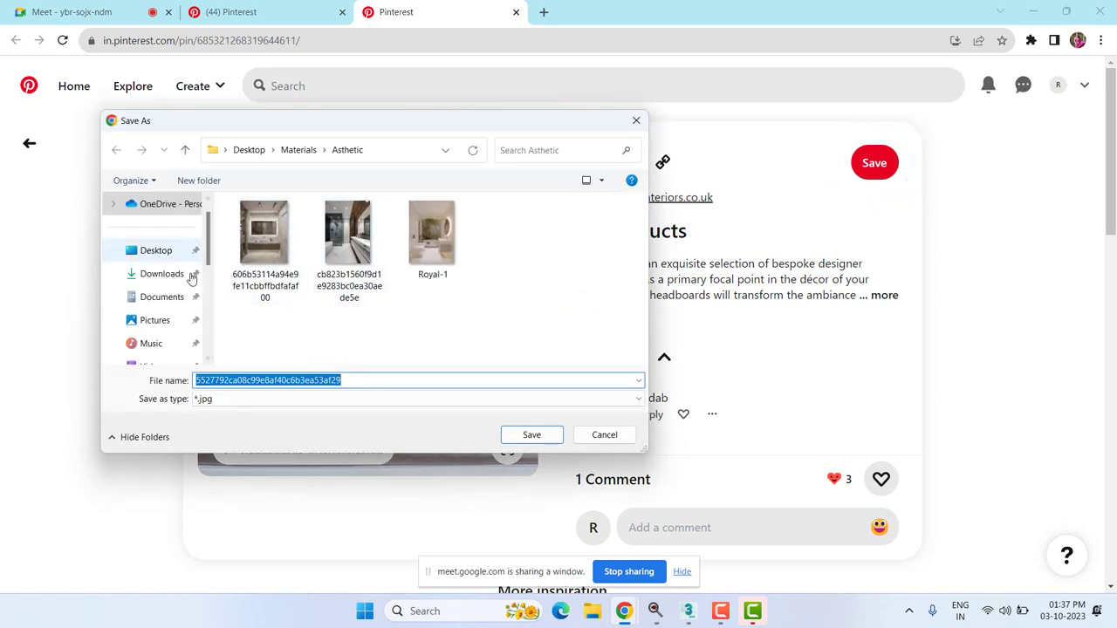
{"action": "left_click", "coordinate": [162, 274]}
{"action": "left_click", "coordinate": [532, 435]}
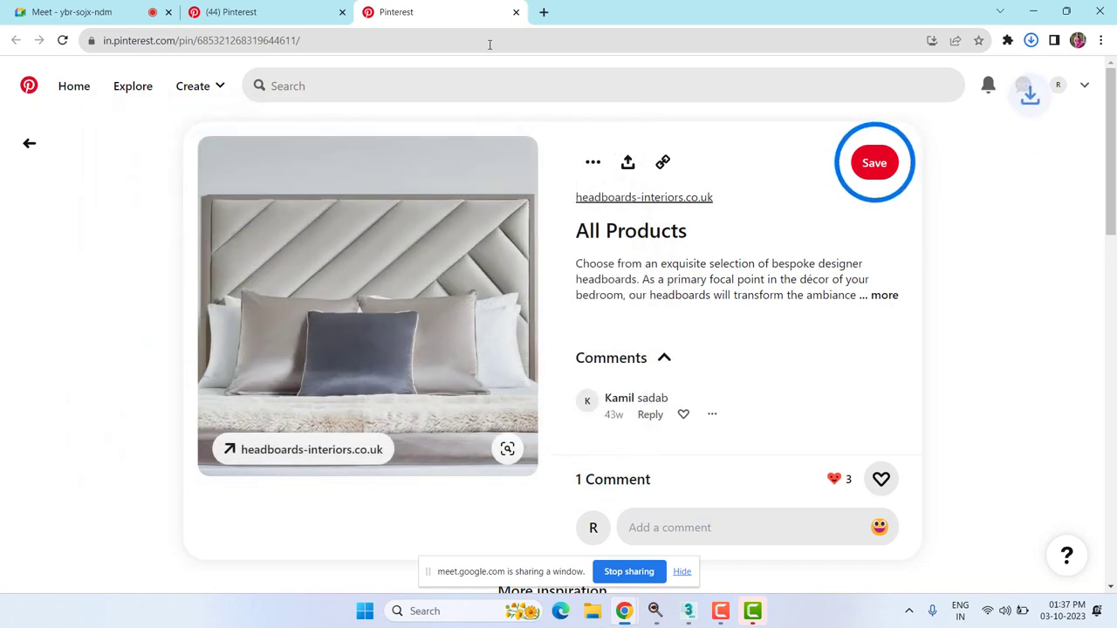
{"action": "key", "text": "alt+Tab"}
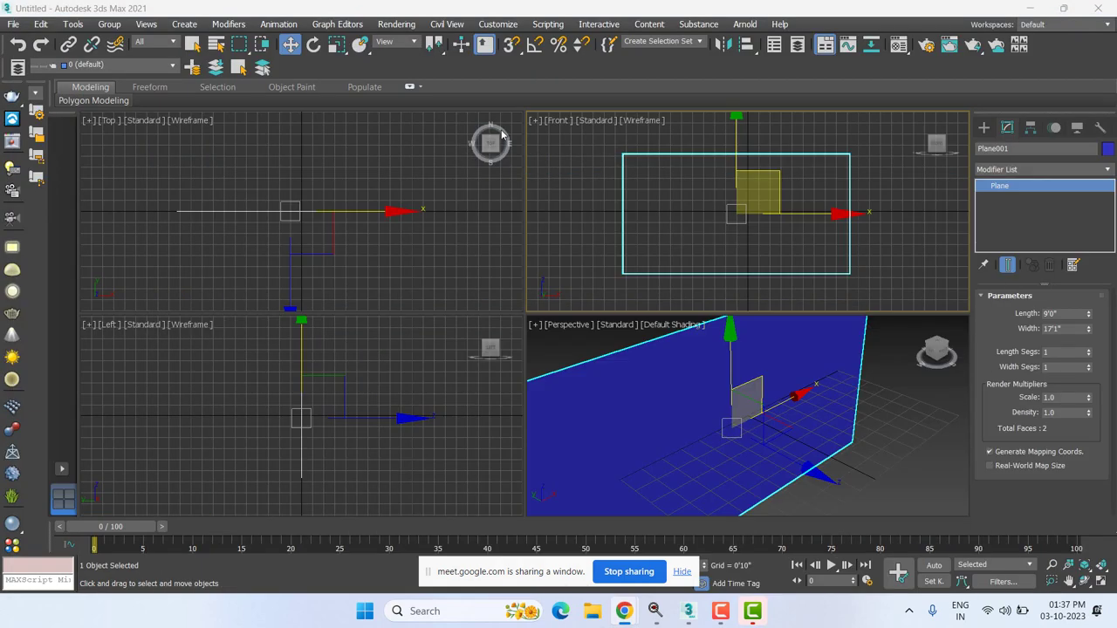
{"action": "left_click", "coordinate": [13, 23]}
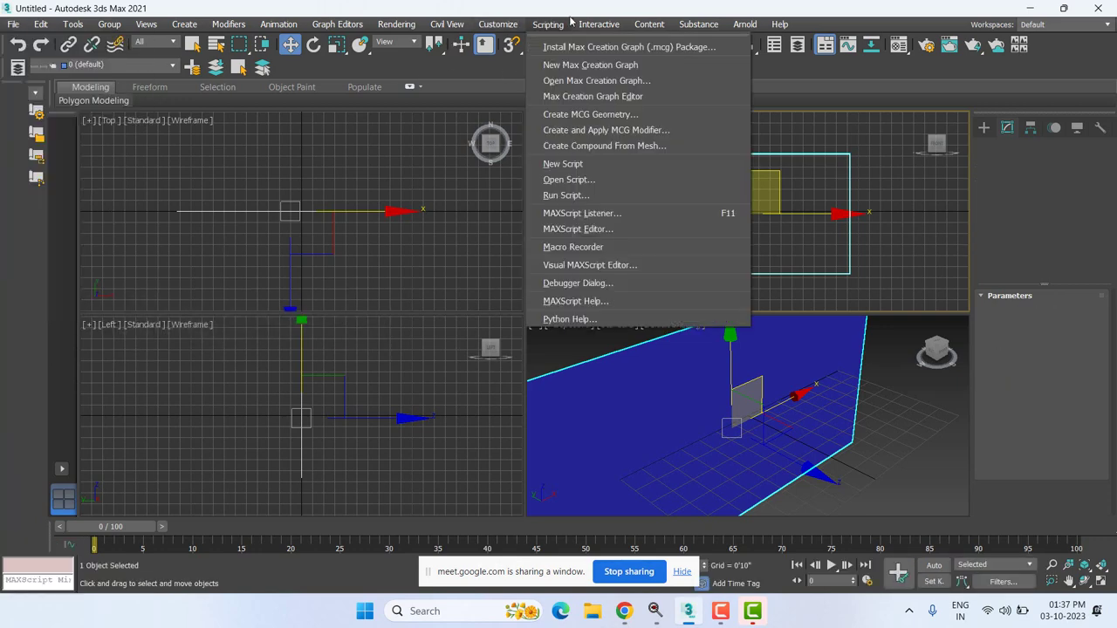
{"action": "left_click", "coordinate": [447, 24]}
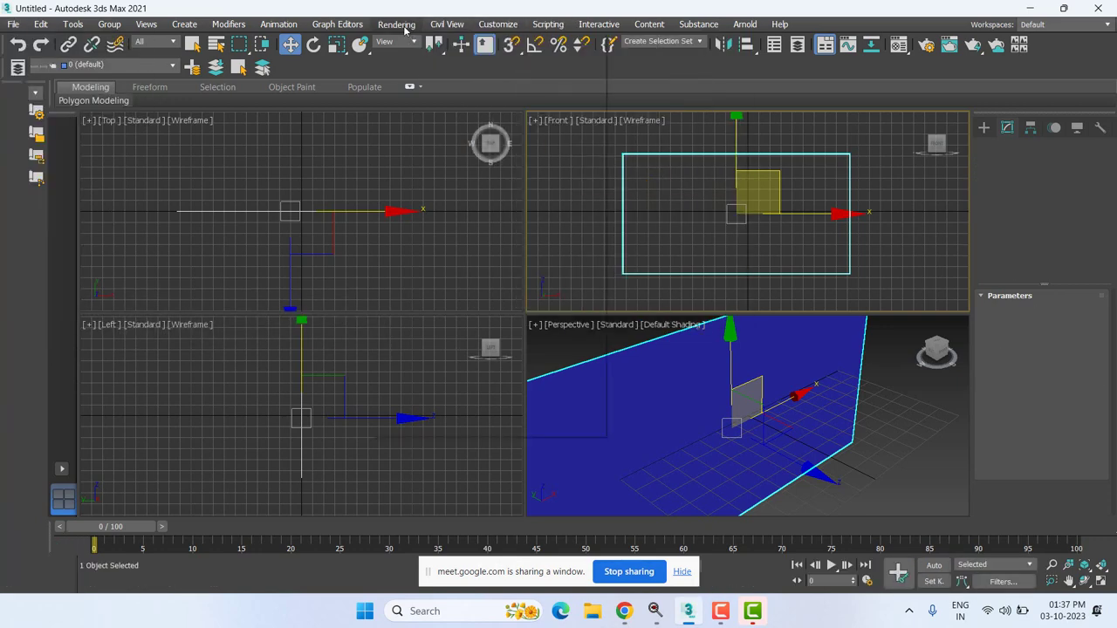
{"action": "left_click", "coordinate": [400, 24]}
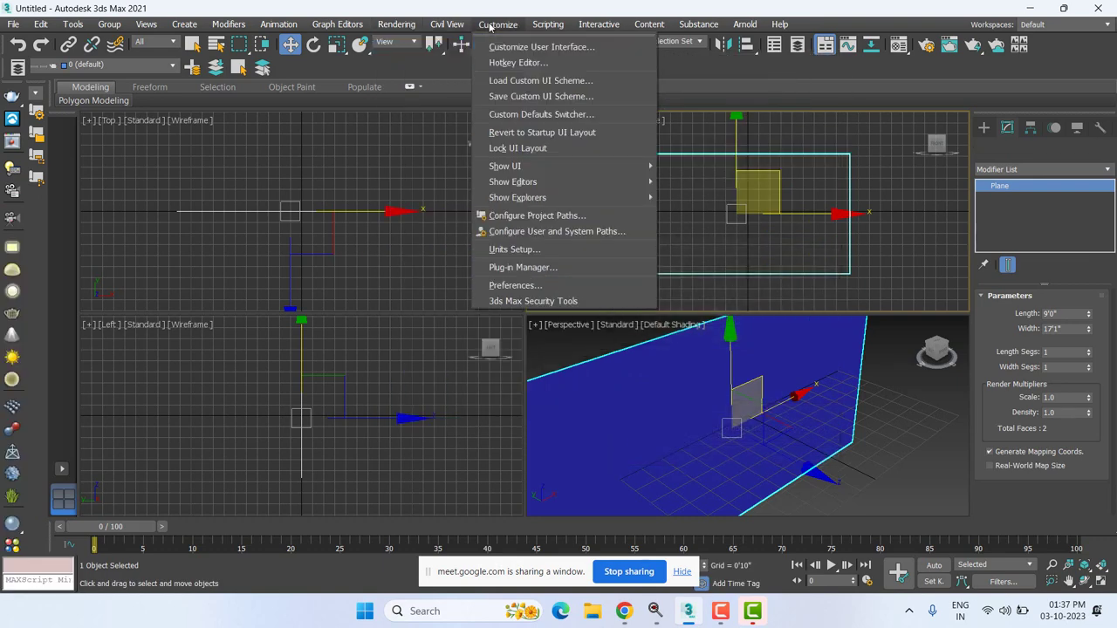
{"action": "left_click", "coordinate": [146, 23]}
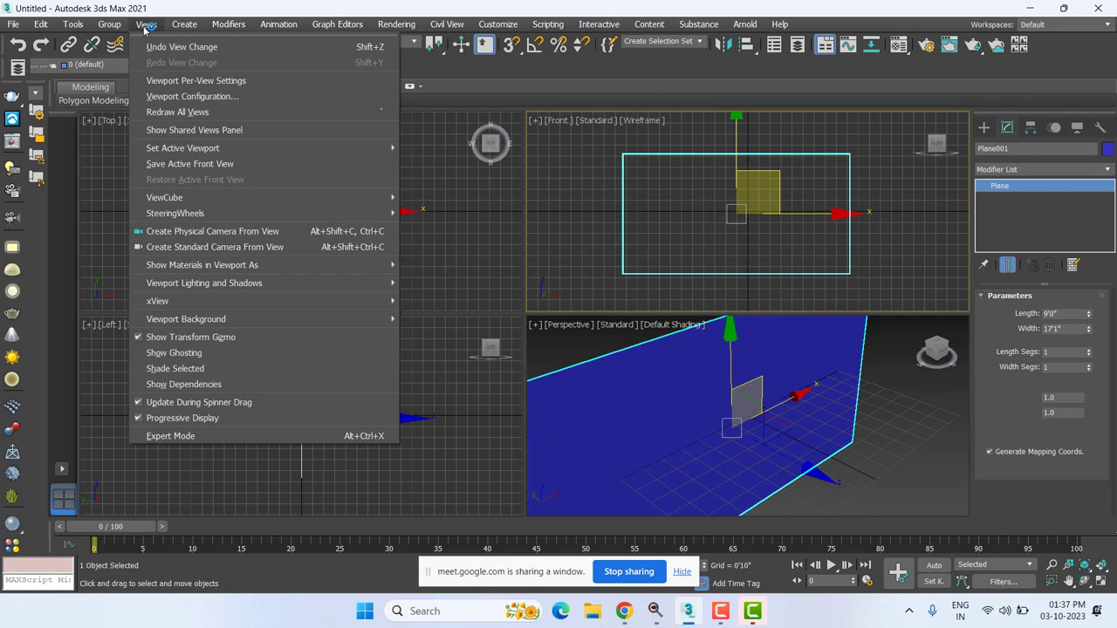
{"action": "left_click", "coordinate": [725, 5]}
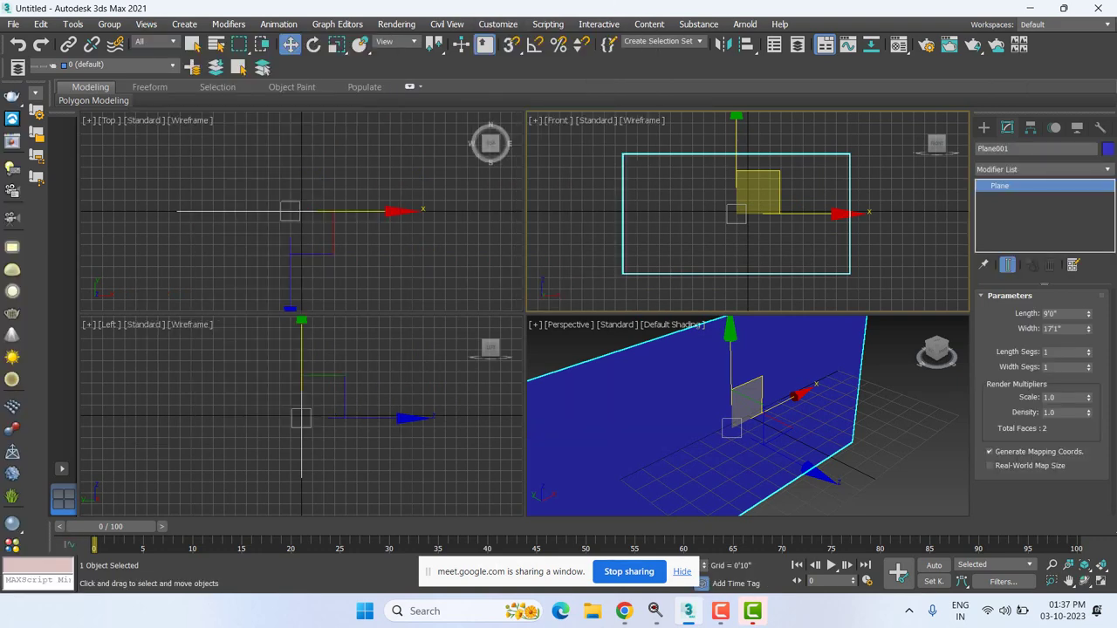
- Open the saved headboard image from the Downloads folder and examine its diagonal panel layout up close
{"action": "left_click", "coordinate": [592, 612]}
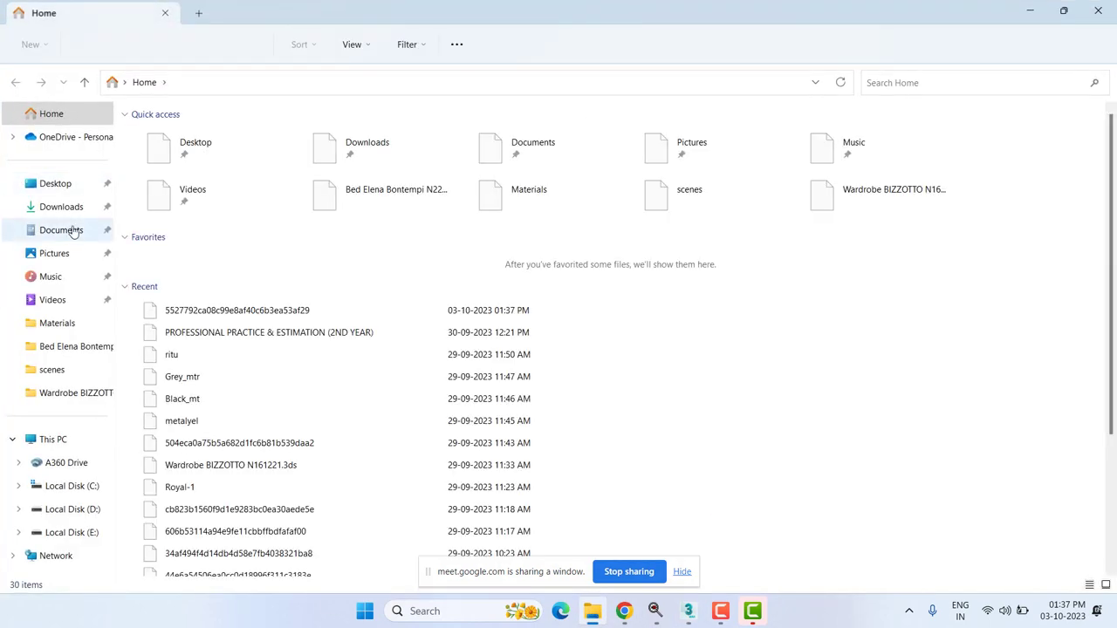
{"action": "left_click", "coordinate": [63, 210]}
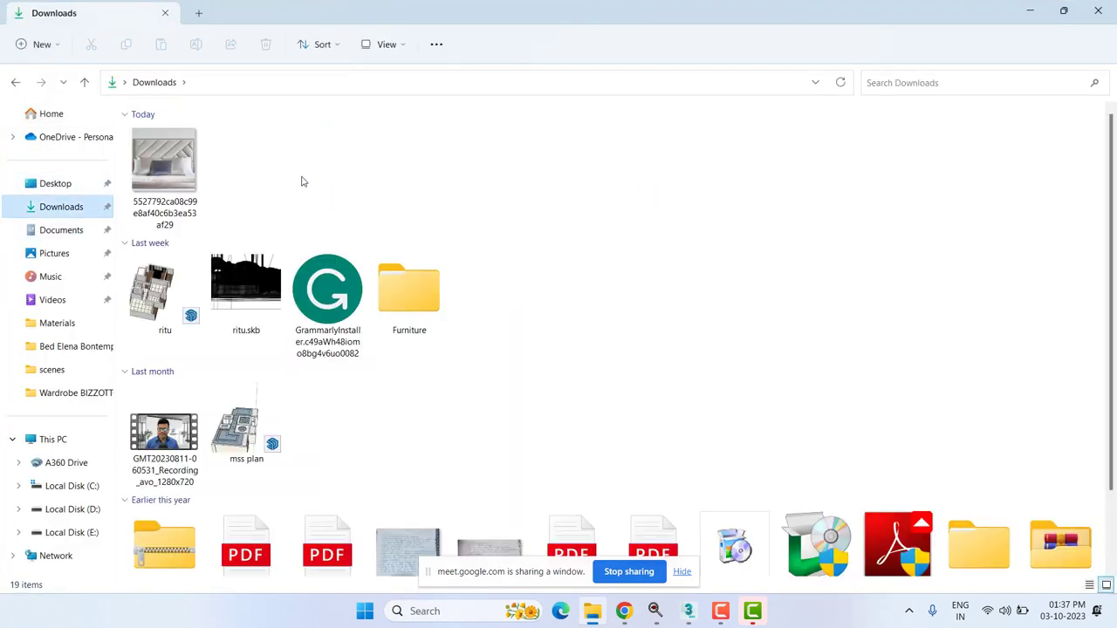
{"action": "left_click", "coordinate": [164, 166]}
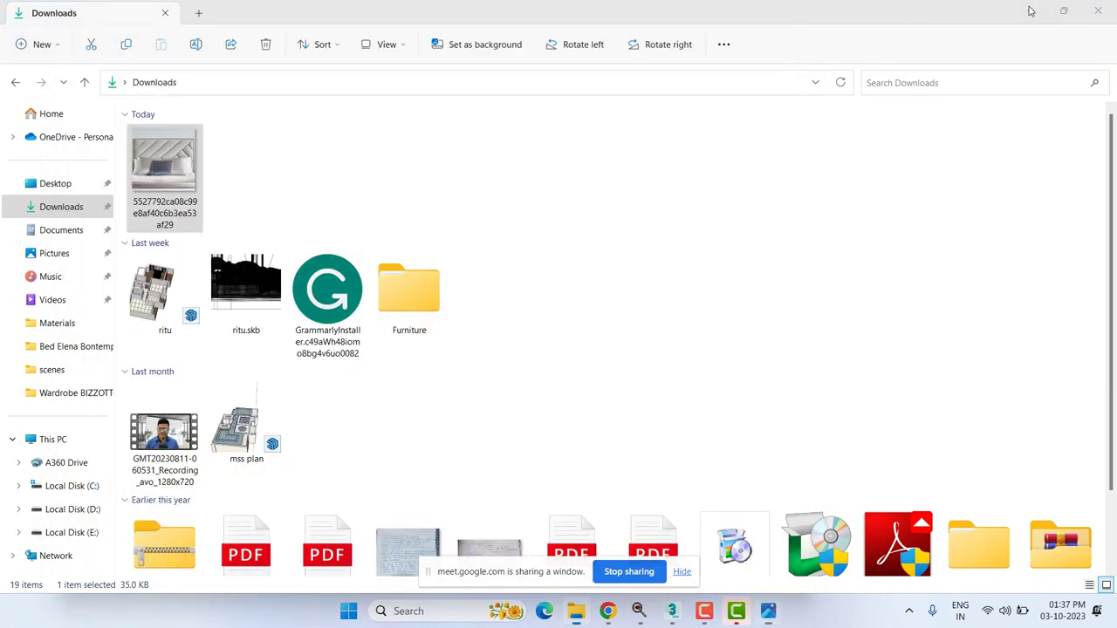
{"action": "left_click", "coordinate": [1030, 12]}
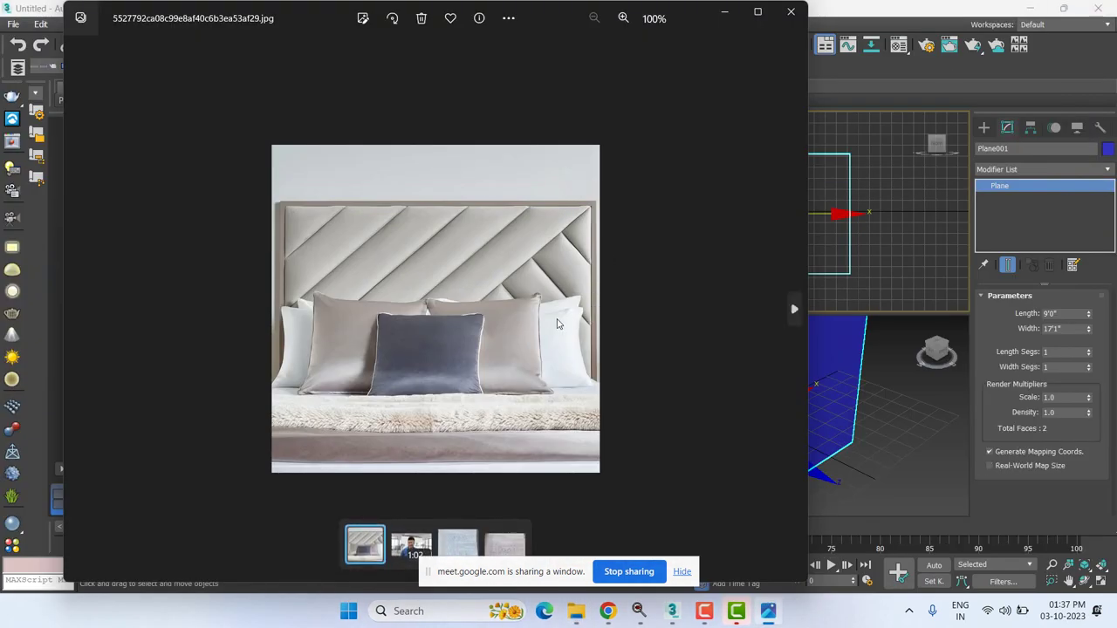
{"action": "scroll", "coordinate": [506, 335], "scroll_direction": "up", "scroll_amount": 3}
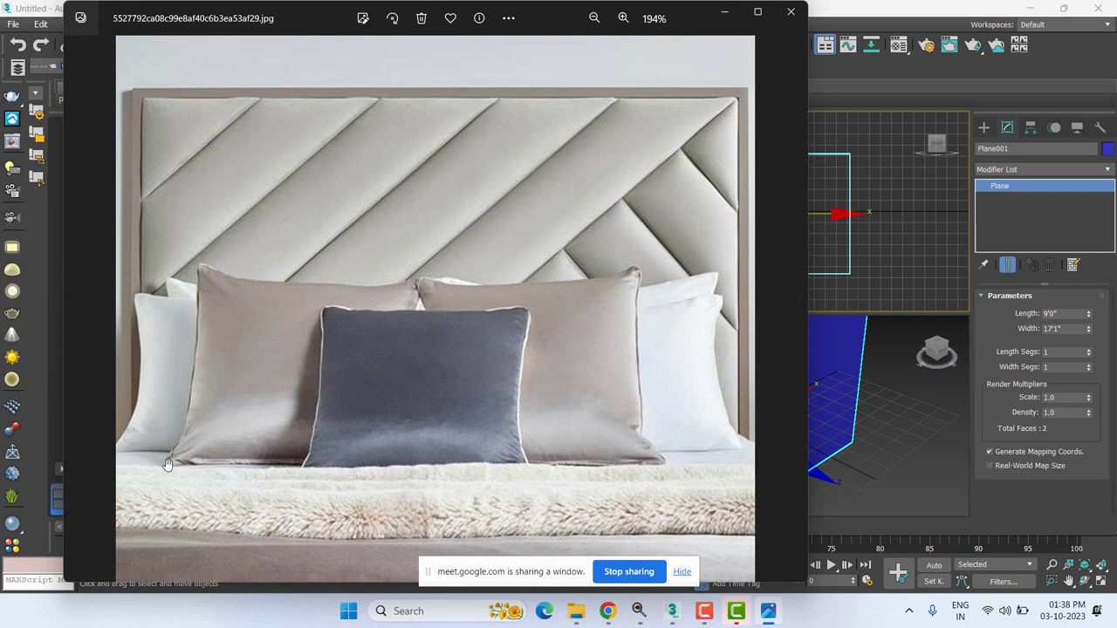
{"action": "left_click", "coordinate": [724, 12]}
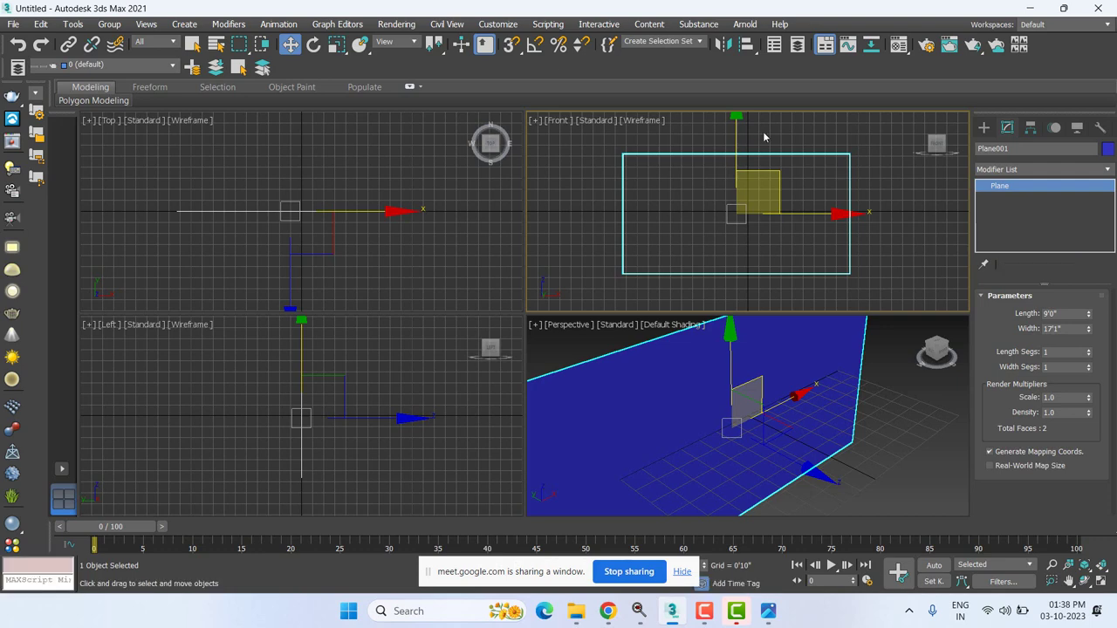
- Maximize the Front viewport in 3ds Max and convert the plane to an Editable Poly
{"action": "key", "text": "alt+w"}
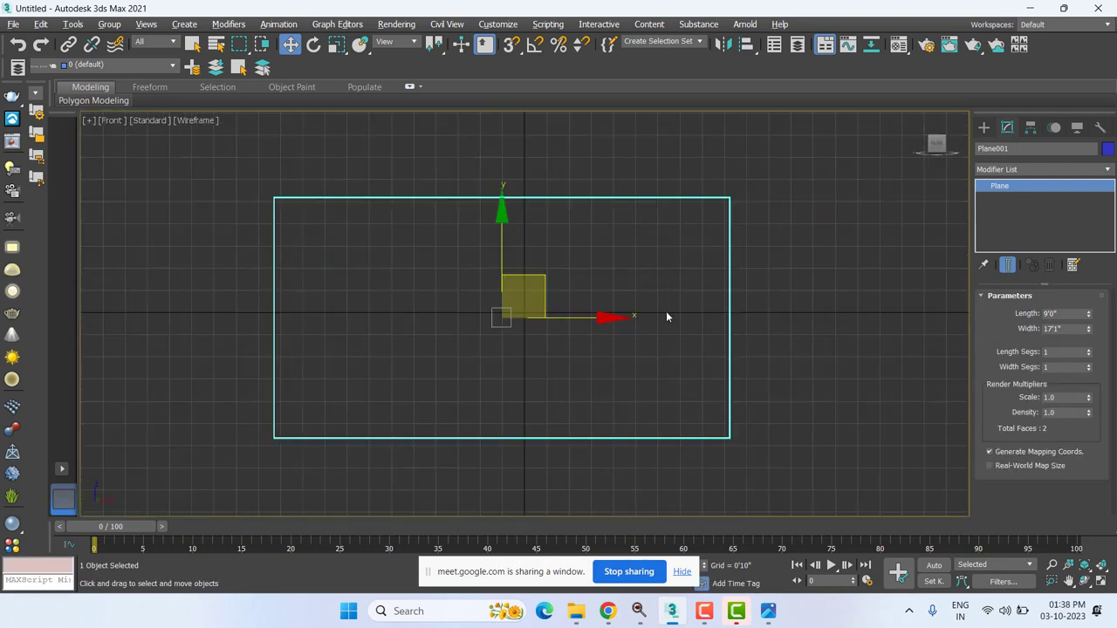
{"action": "right_click", "coordinate": [687, 318]}
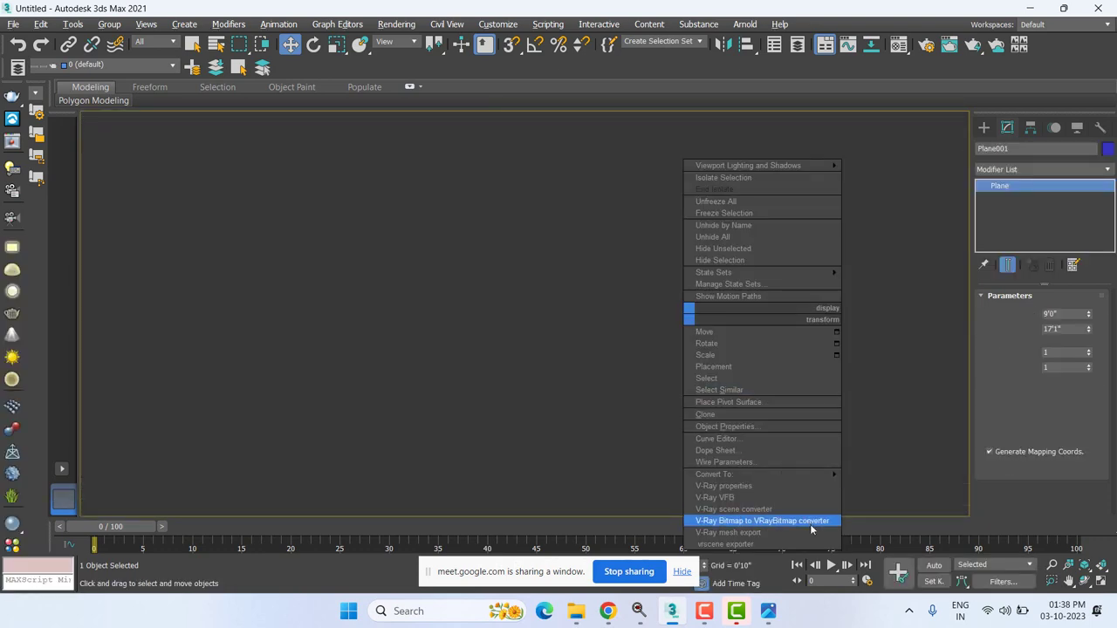
{"action": "mouse_move", "coordinate": [786, 474]}
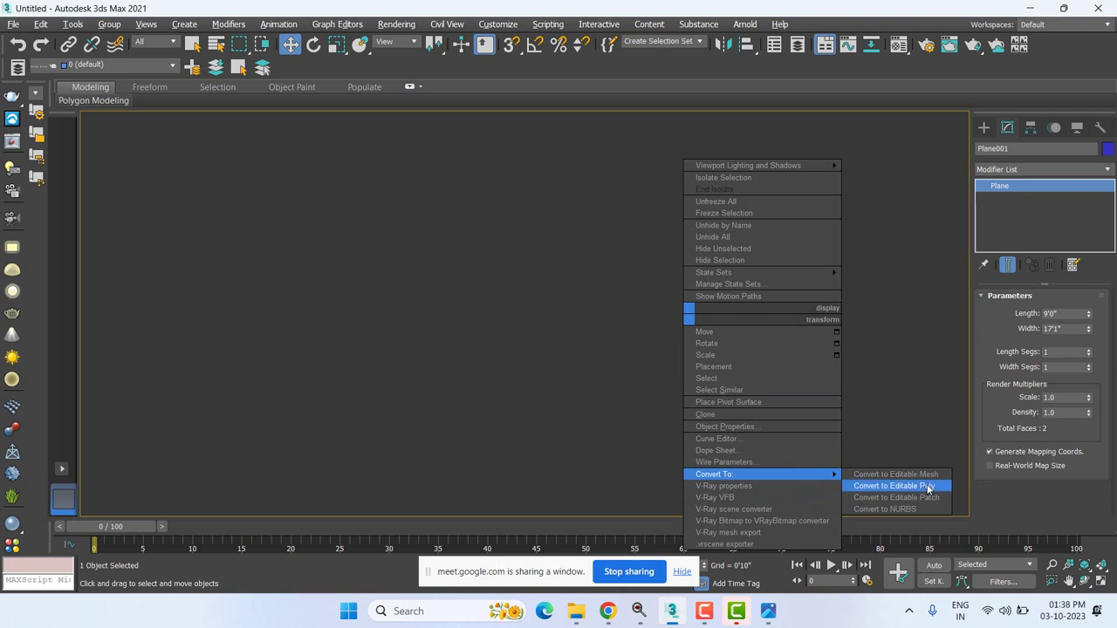
{"action": "left_click", "coordinate": [928, 486]}
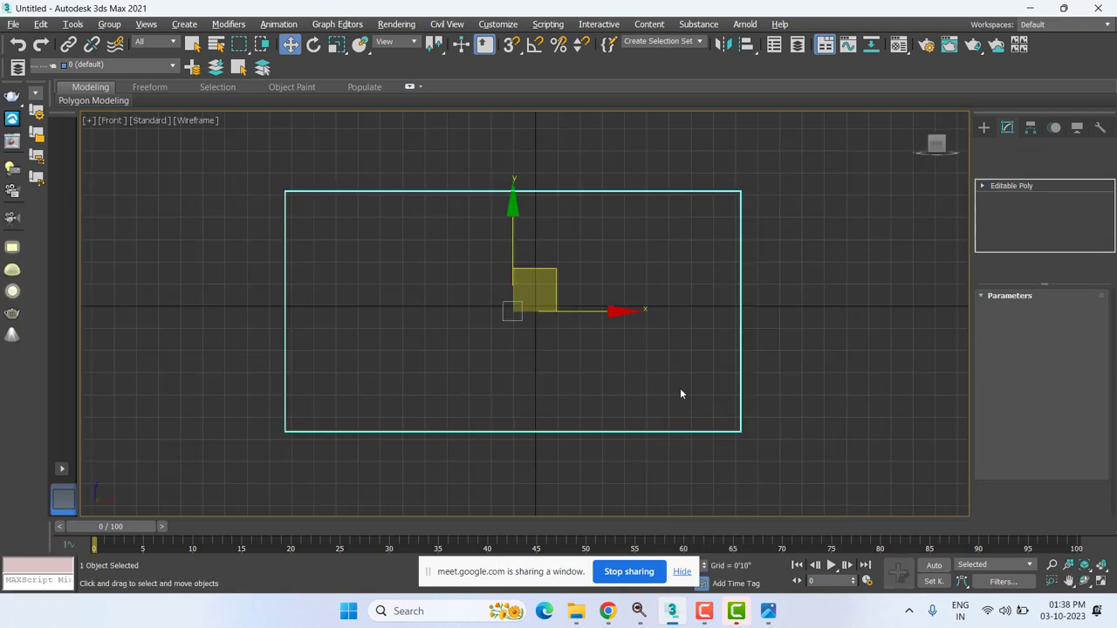
- Select the plane's polygon and QuickSlice it with a short diagonal across the upper-left corner
{"action": "left_click", "coordinate": [1053, 313]}
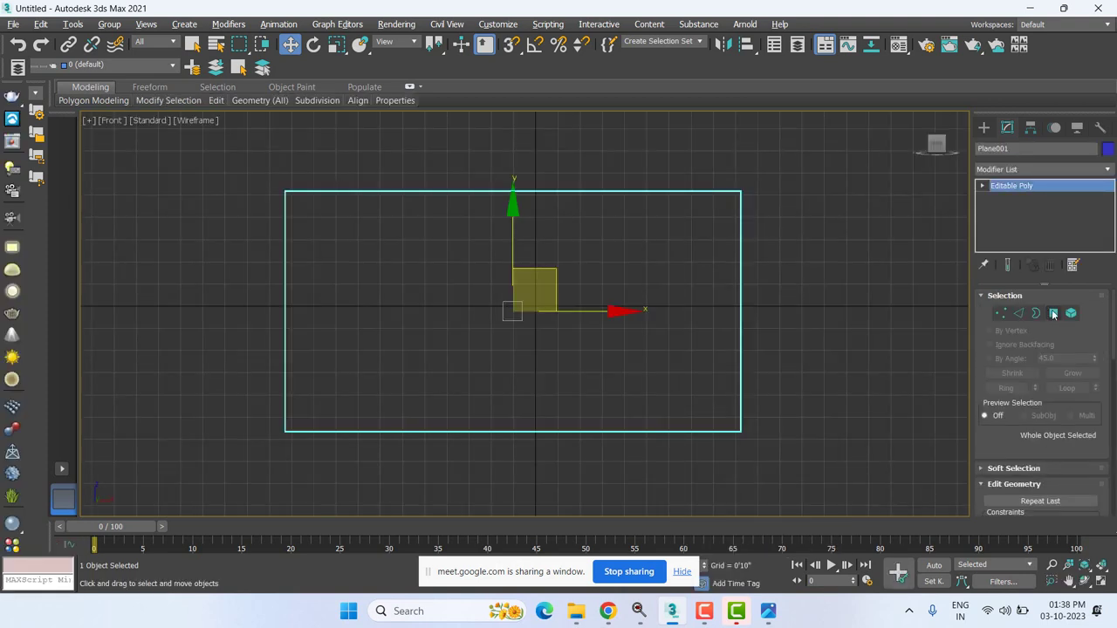
{"action": "left_click", "coordinate": [400, 333]}
{"action": "scroll", "coordinate": [1047, 454], "scroll_direction": "down", "scroll_amount": 4}
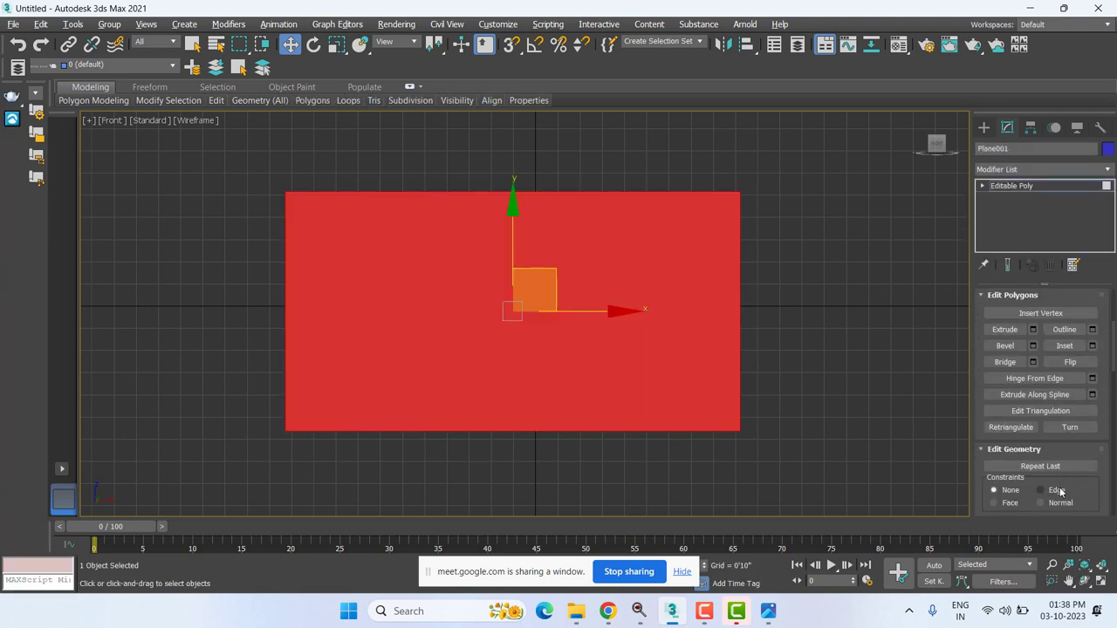
{"action": "scroll", "coordinate": [1064, 491], "scroll_direction": "down", "scroll_amount": 1}
{"action": "scroll", "coordinate": [1061, 493], "scroll_direction": "down", "scroll_amount": 1}
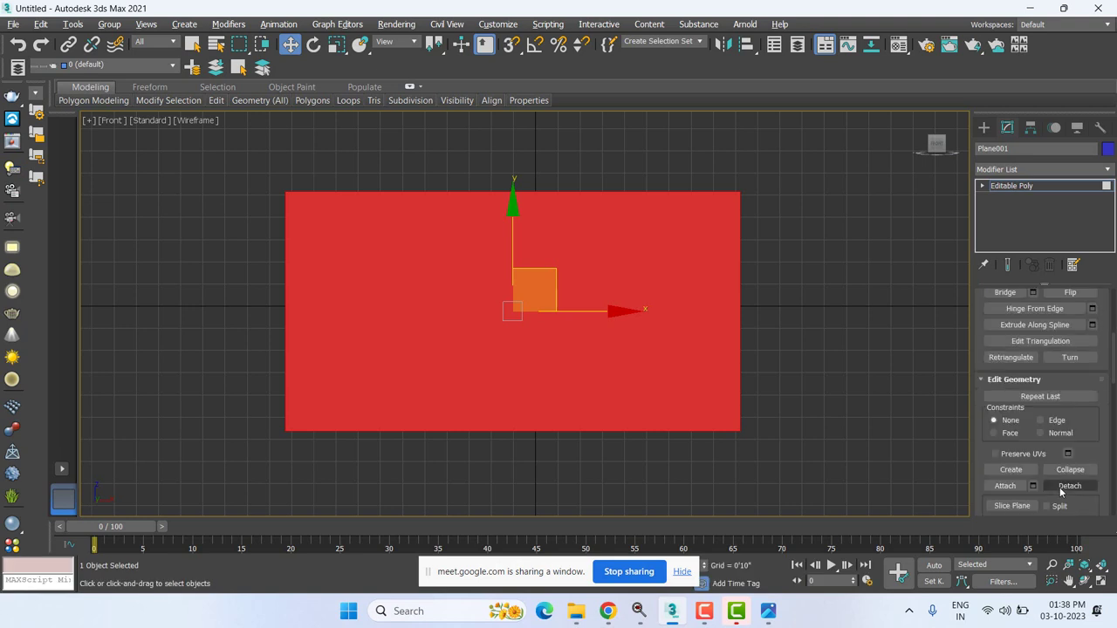
{"action": "scroll", "coordinate": [1061, 493], "scroll_direction": "down", "scroll_amount": 1}
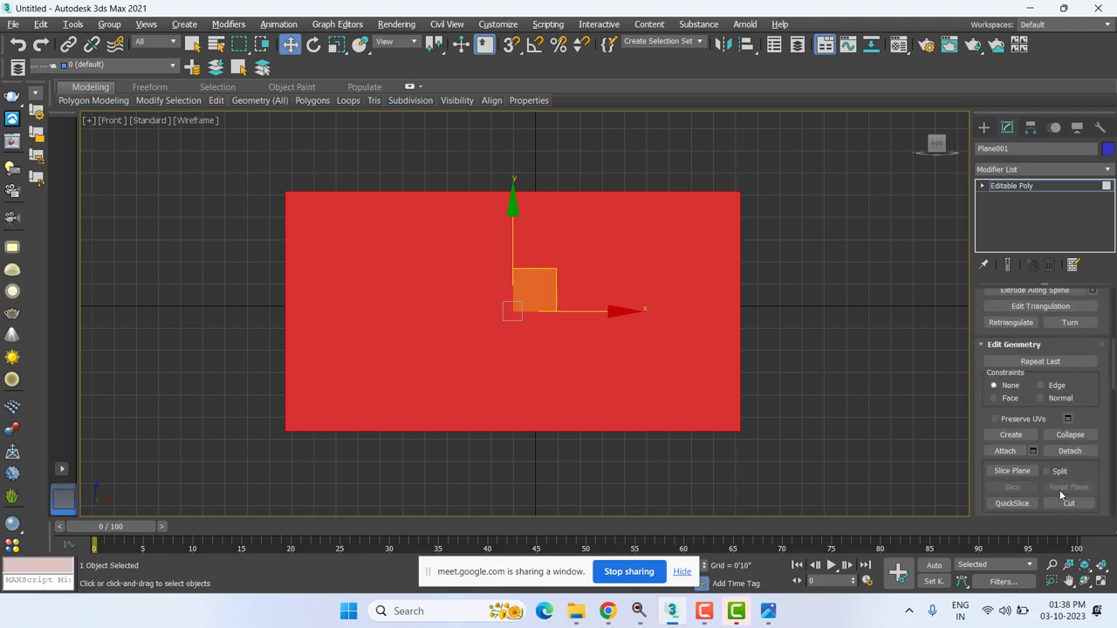
{"action": "left_click", "coordinate": [1015, 504]}
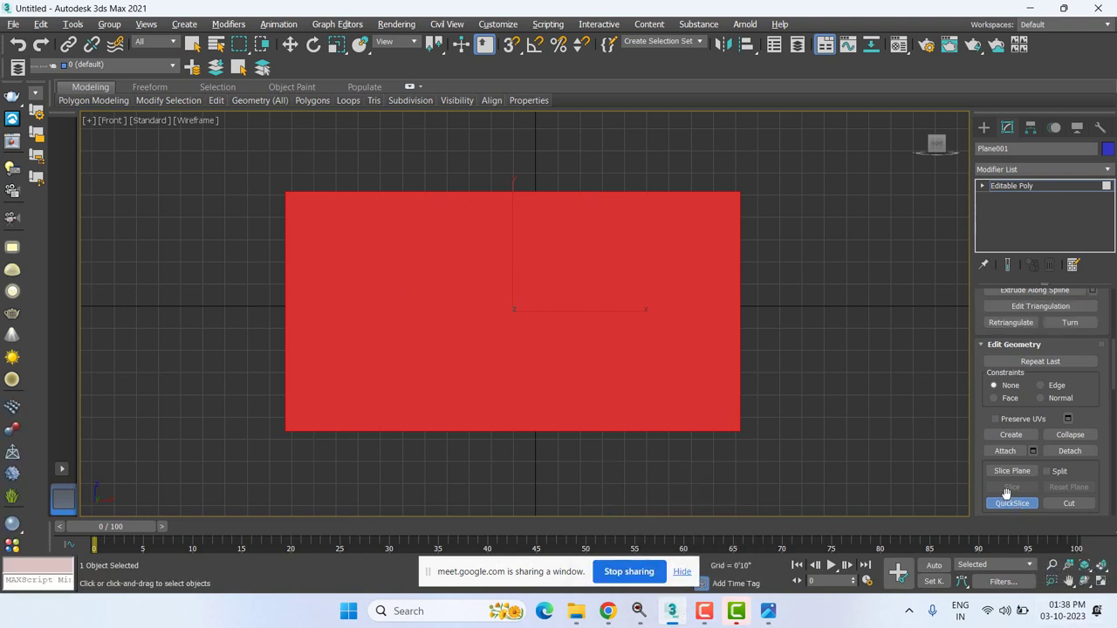
{"action": "left_click", "coordinate": [286, 298]}
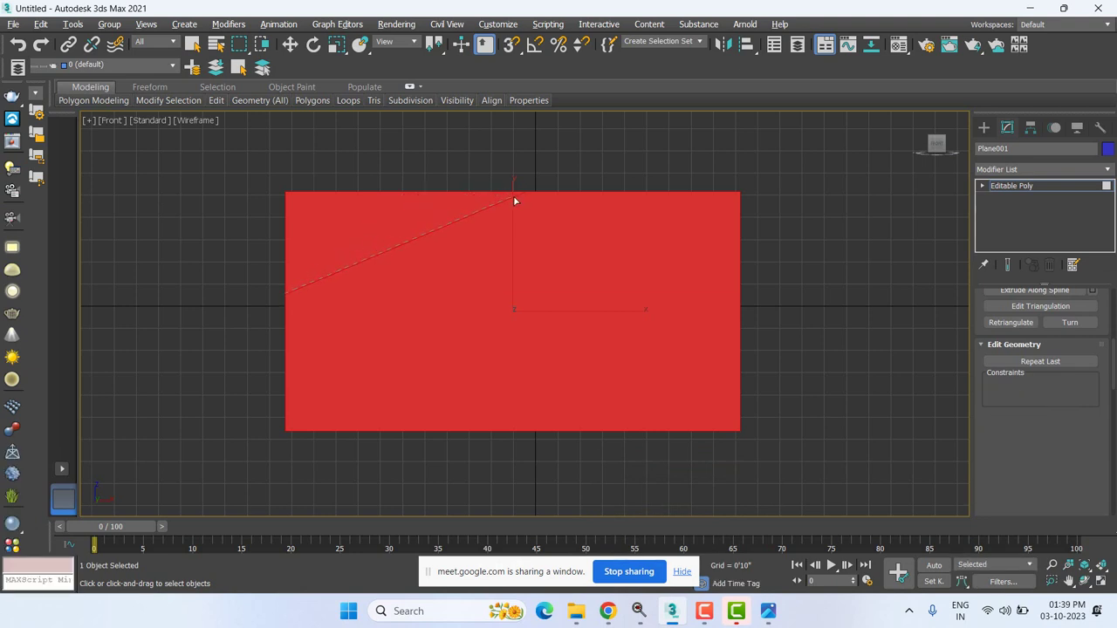
{"action": "left_click", "coordinate": [284, 246]}
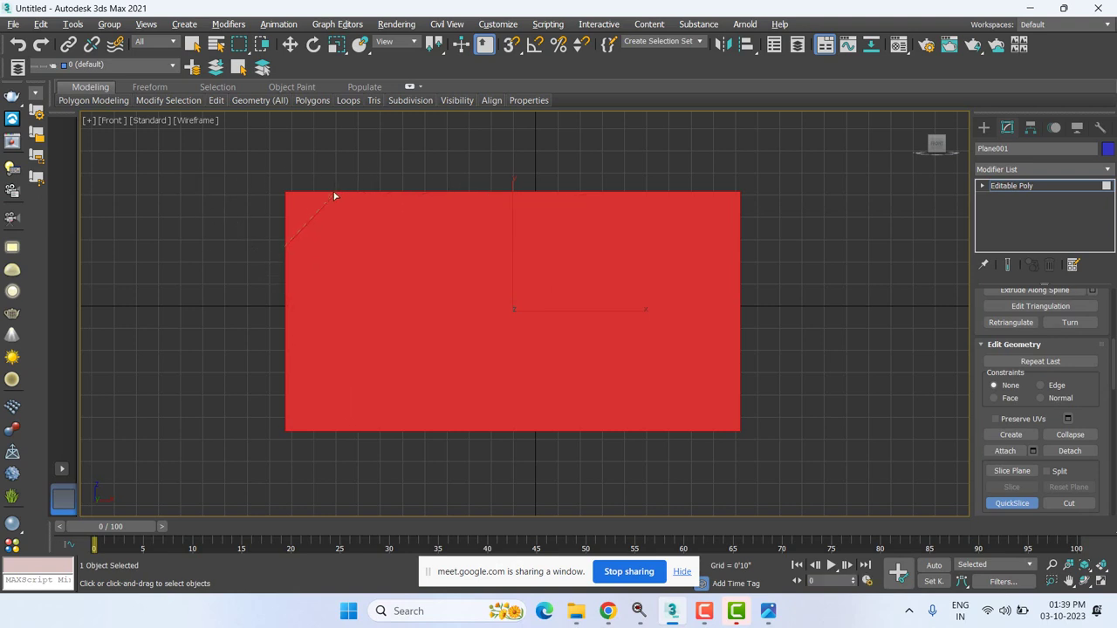
{"action": "left_click", "coordinate": [359, 194]}
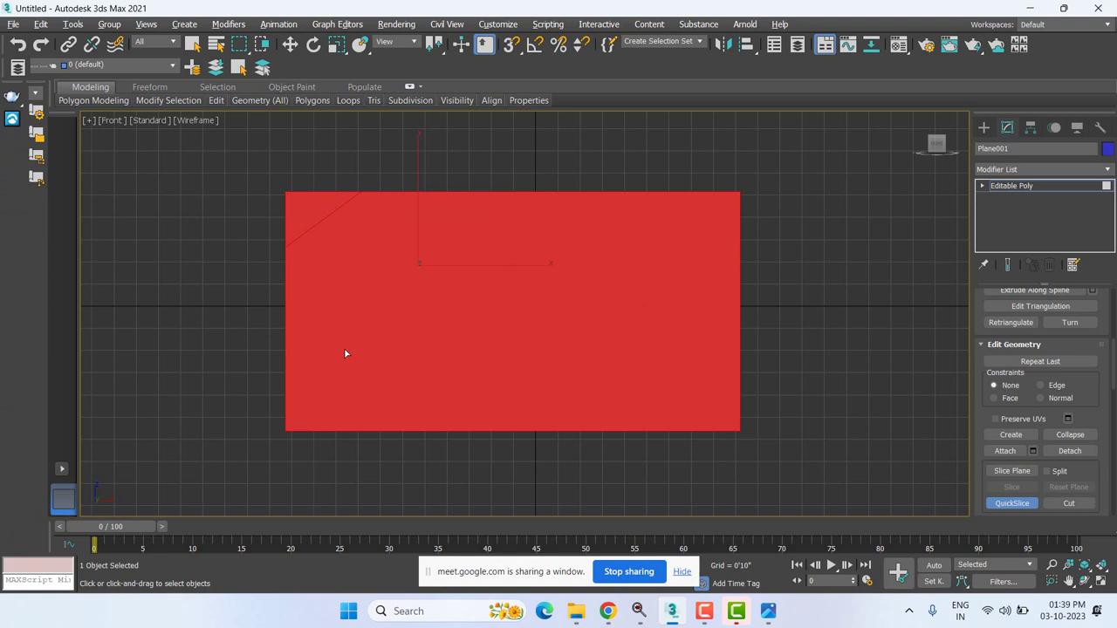
- QuickSlice four more roughly parallel, evenly spaced diagonals from the plane's left edge to its top edge, the last starting at the lower-left corner
{"action": "left_click", "coordinate": [285, 288]}
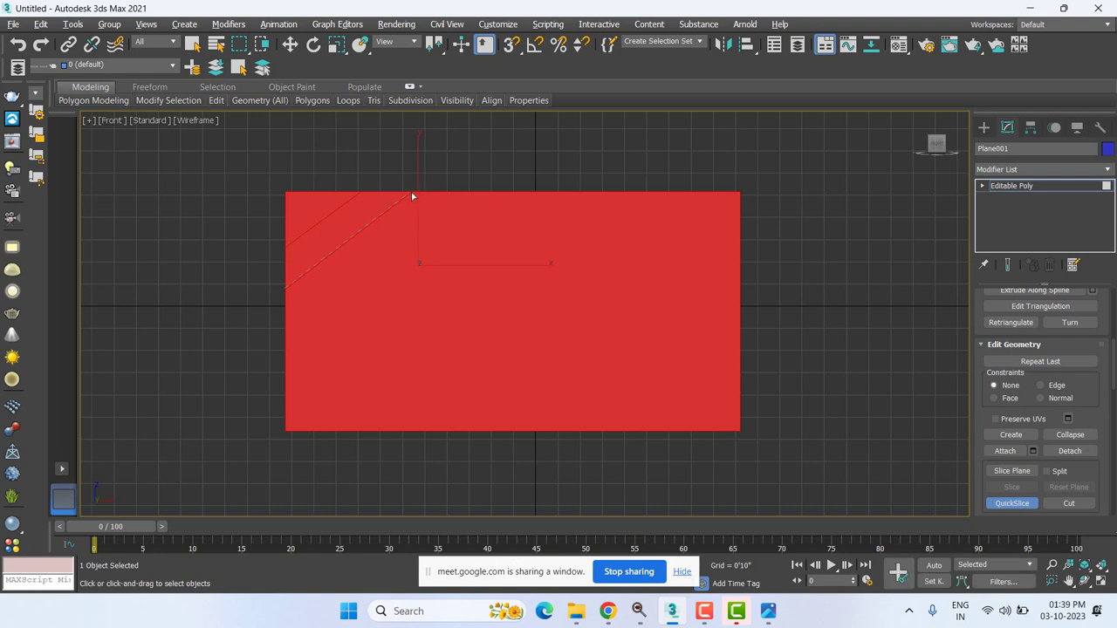
{"action": "left_click", "coordinate": [417, 197]}
{"action": "left_click", "coordinate": [288, 333]}
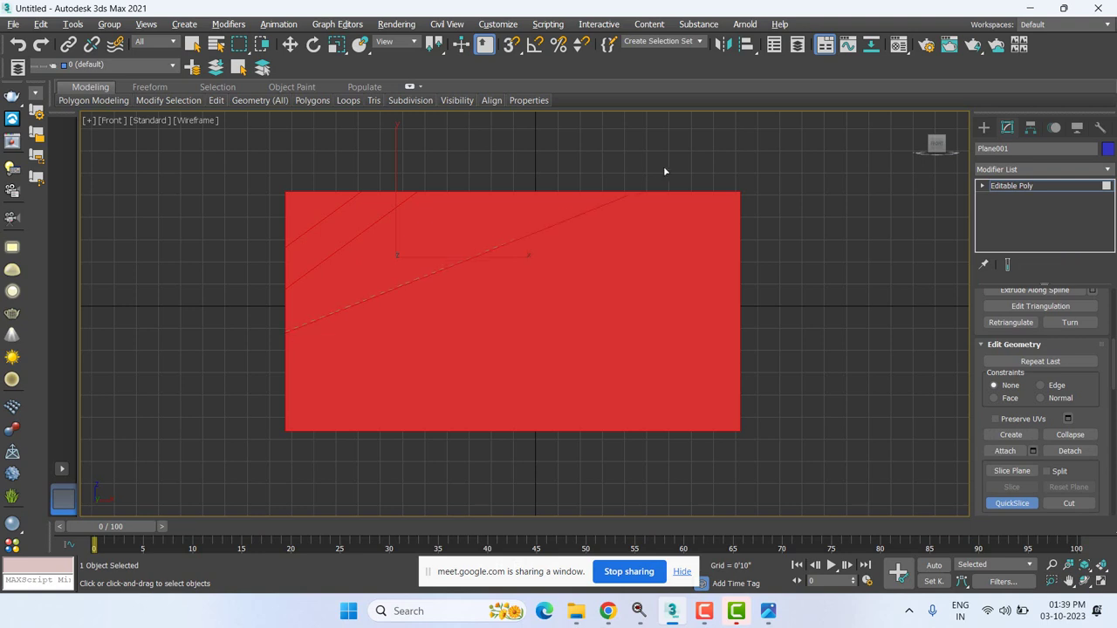
{"action": "left_click", "coordinate": [464, 197]}
{"action": "left_click", "coordinate": [288, 380]}
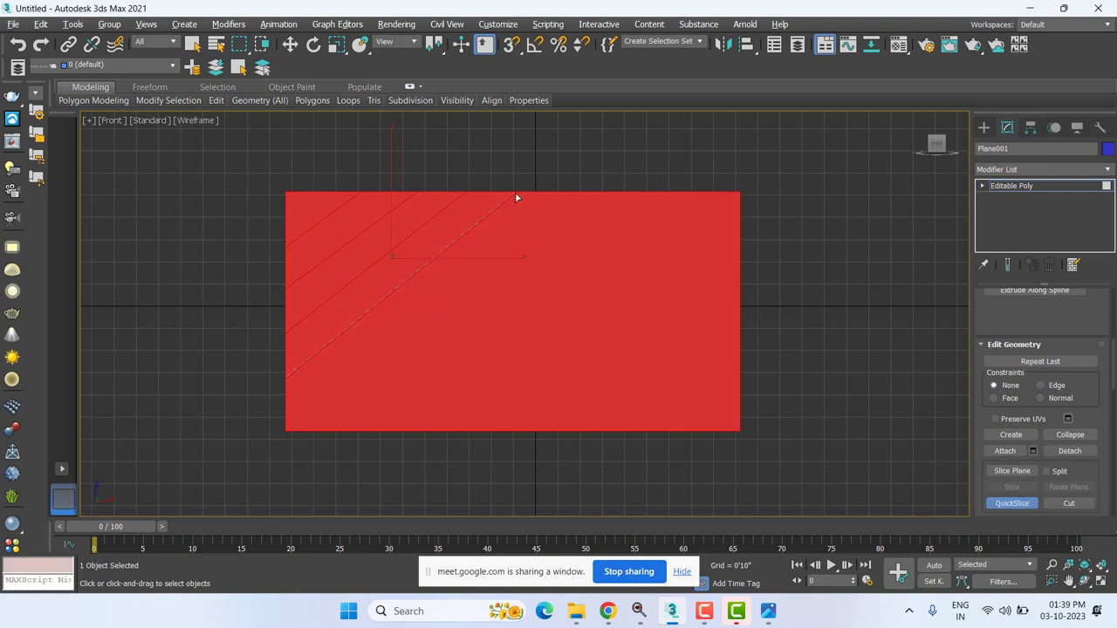
{"action": "left_click", "coordinate": [522, 200]}
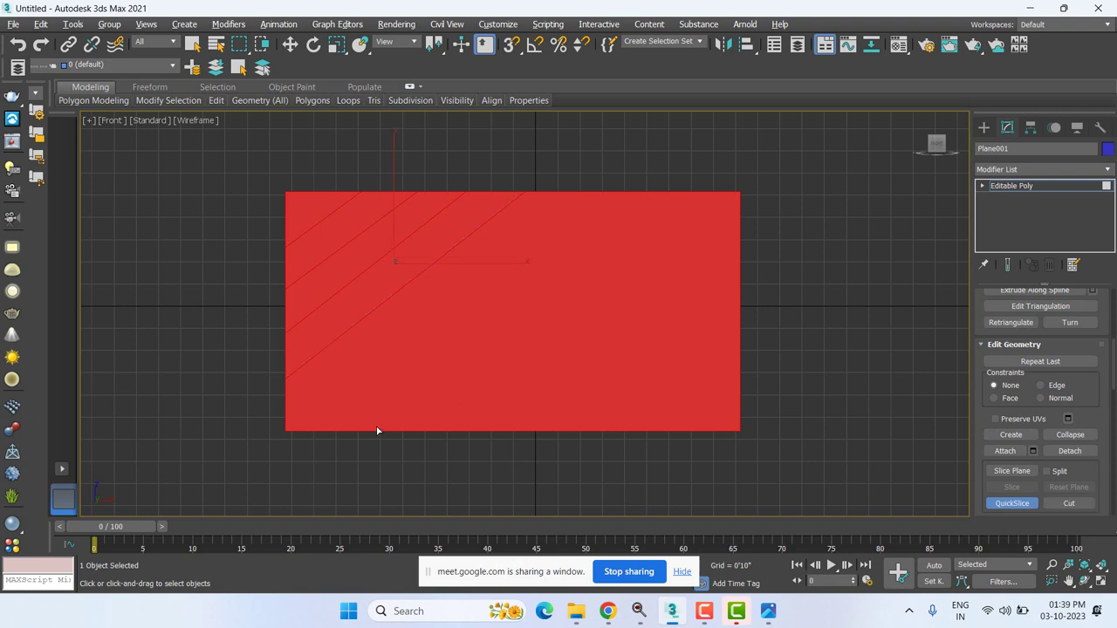
{"action": "left_click", "coordinate": [287, 431]}
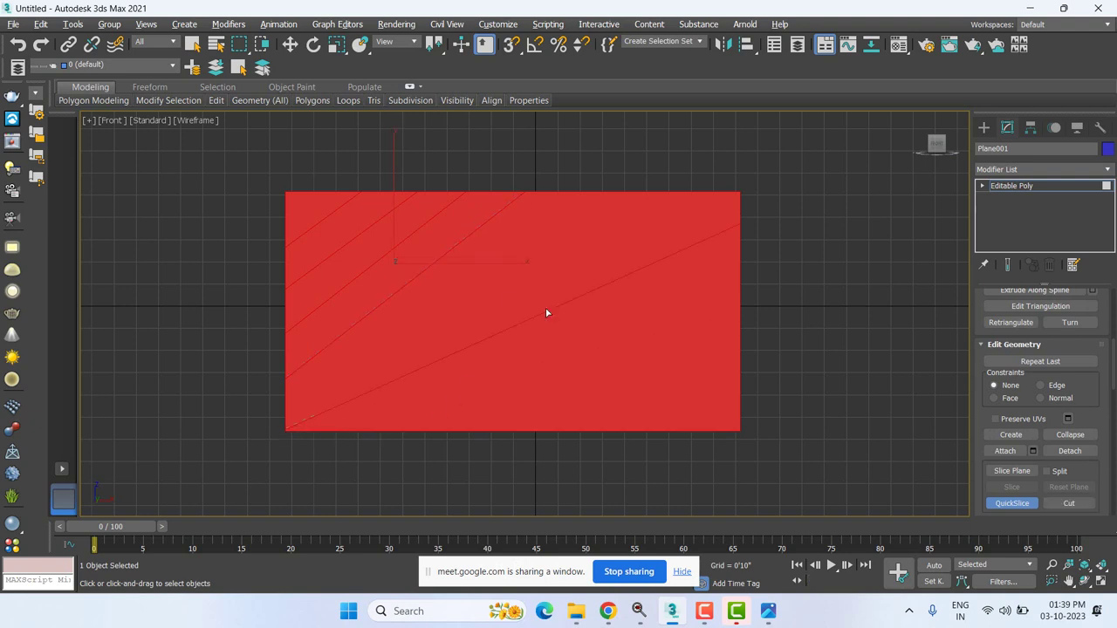
{"action": "left_click", "coordinate": [598, 197]}
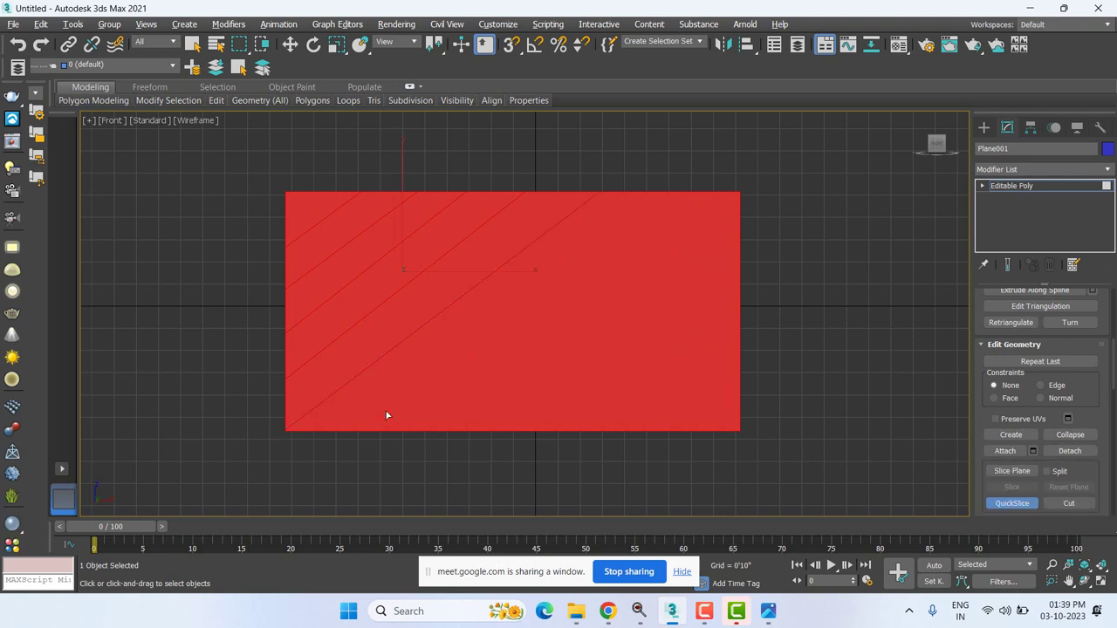
- QuickSlice two further diagonals from the plane's bottom edge to its top edge, ending the second at the upper-right corner
{"action": "left_click", "coordinate": [346, 430]}
{"action": "left_click", "coordinate": [657, 195]}
{"action": "left_click", "coordinate": [443, 431]}
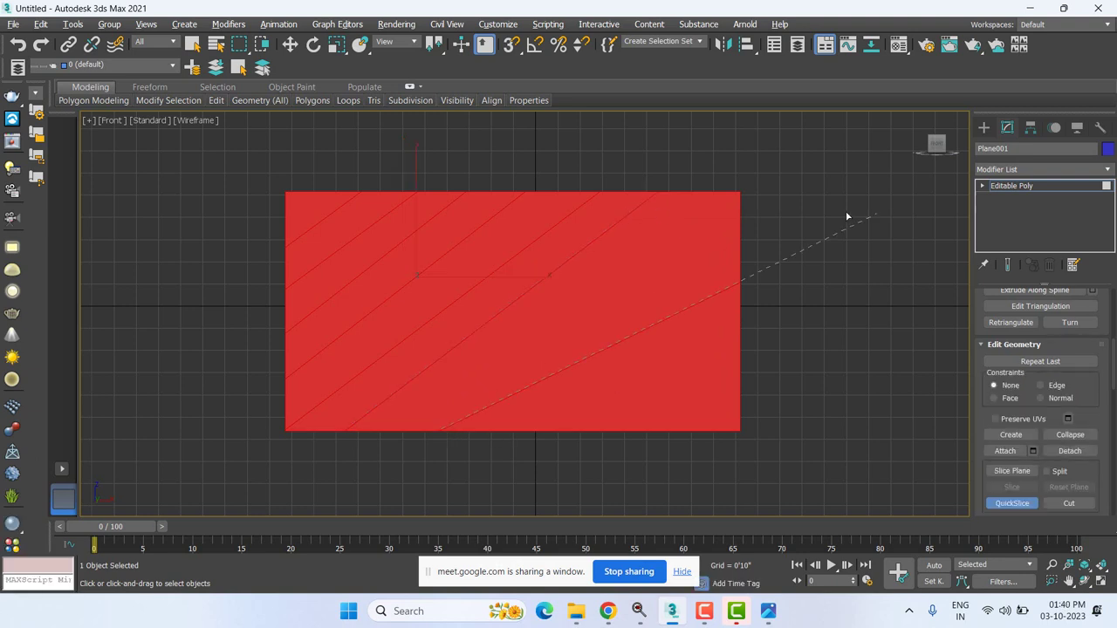
{"action": "left_click", "coordinate": [738, 197]}
- Check the headboard reference image and QuickSlice two opposing diagonals between the plane's top and right edges
{"action": "left_click", "coordinate": [770, 613]}
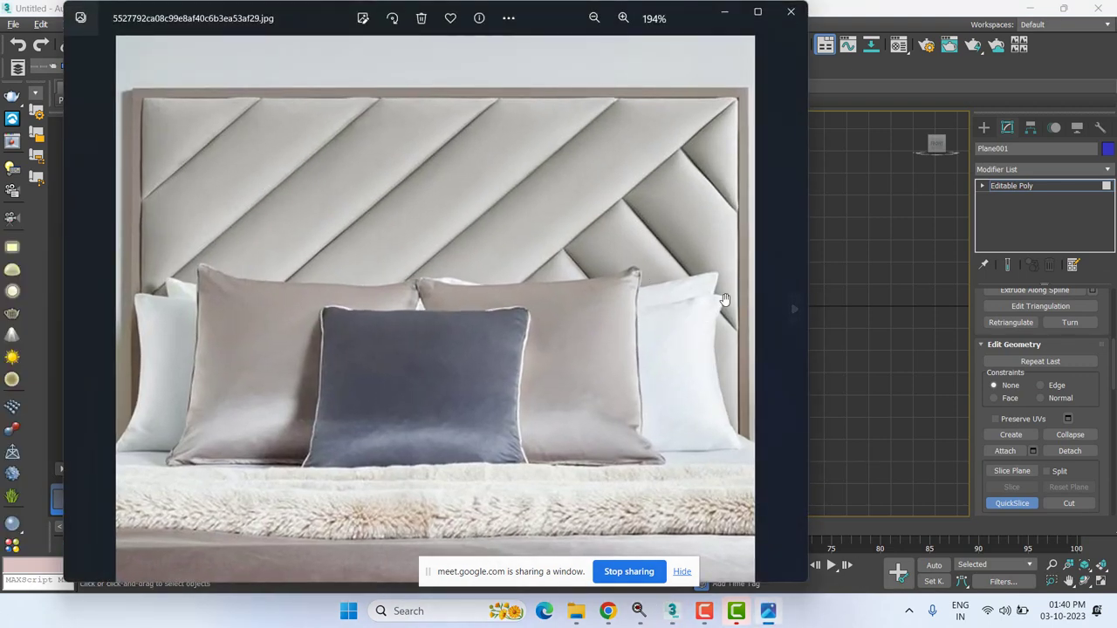
{"action": "left_click", "coordinate": [725, 12]}
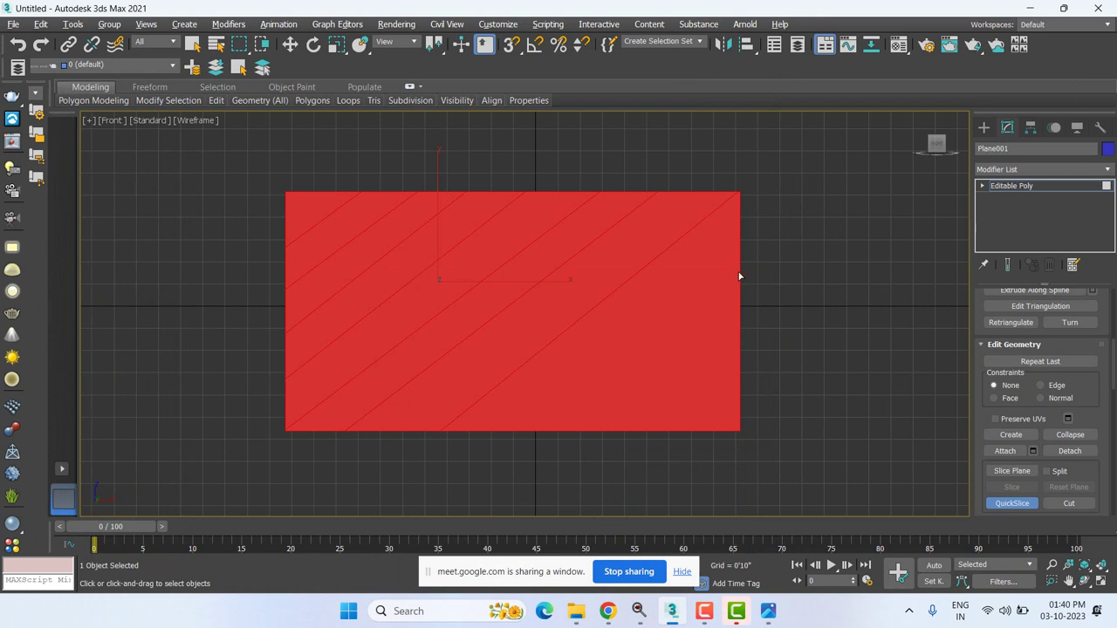
{"action": "left_click", "coordinate": [650, 195]}
{"action": "left_click", "coordinate": [738, 320]}
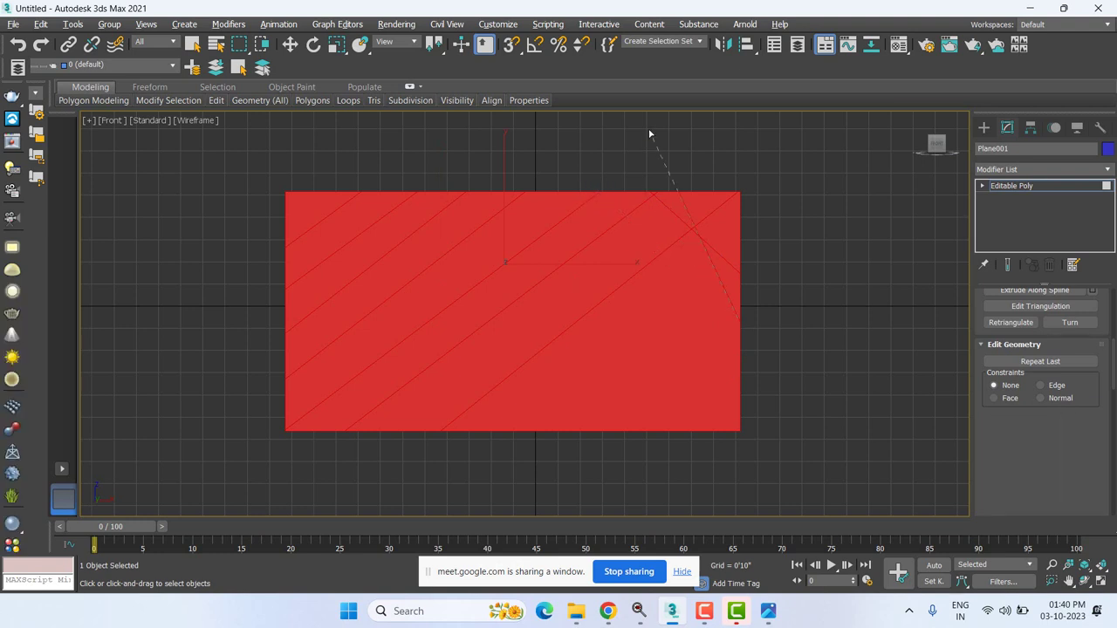
{"action": "right_click", "coordinate": [924, 394]}
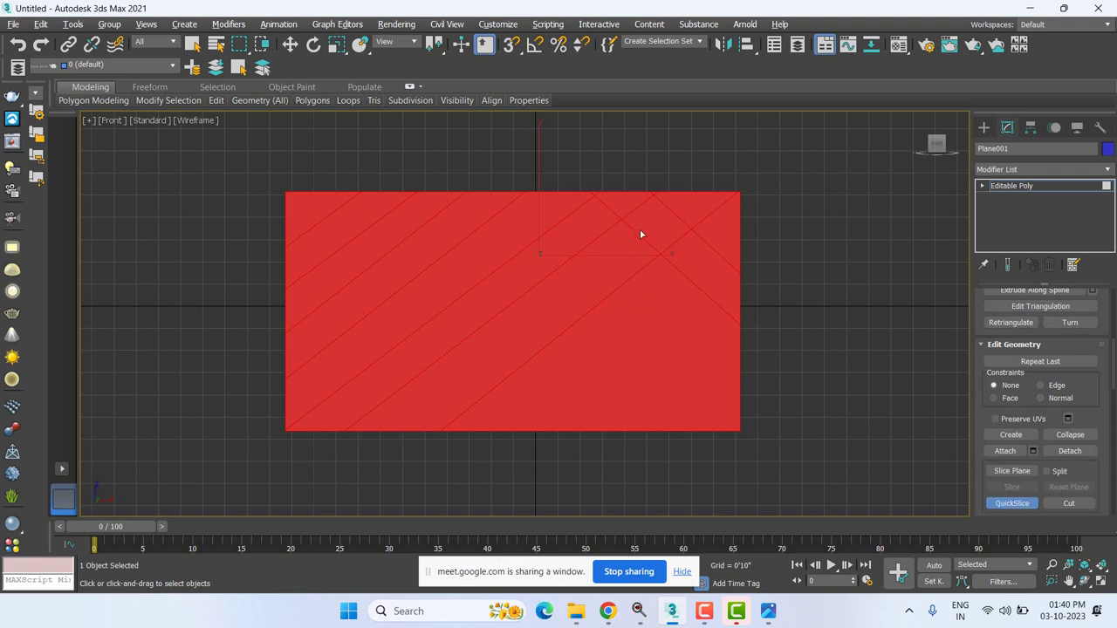
- QuickSlice four more opposing diagonals ending along the top edge: one from the right edge, one from the lower-right corner, two from the bottom edge
{"action": "left_click", "coordinate": [741, 378]}
{"action": "left_click", "coordinate": [536, 193]}
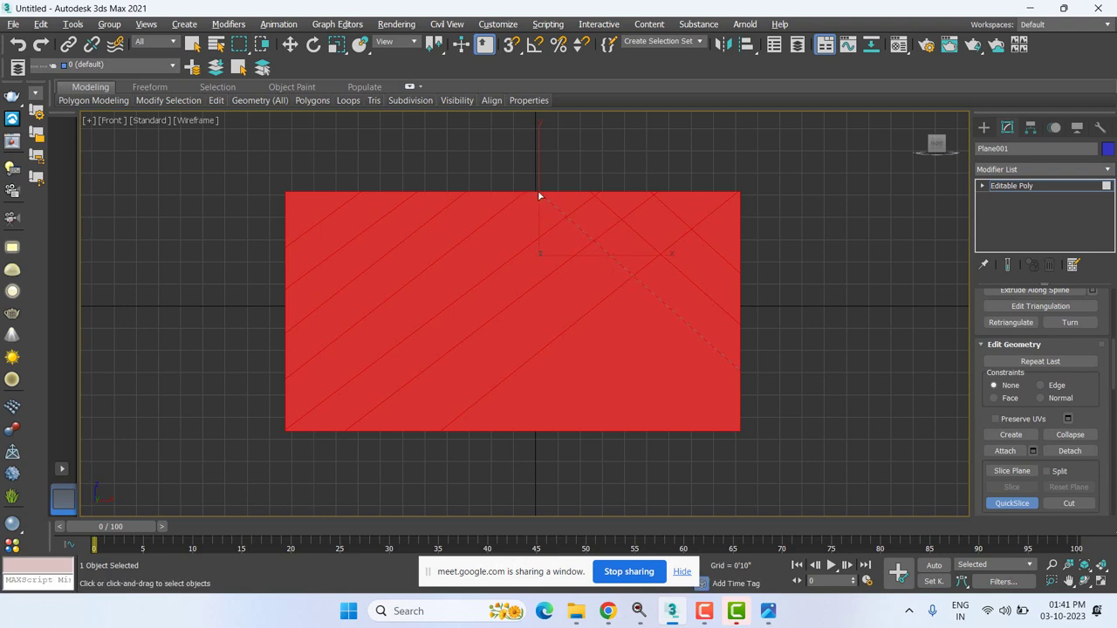
{"action": "left_click", "coordinate": [739, 408]}
{"action": "left_click", "coordinate": [741, 429]}
{"action": "left_click", "coordinate": [407, 196]}
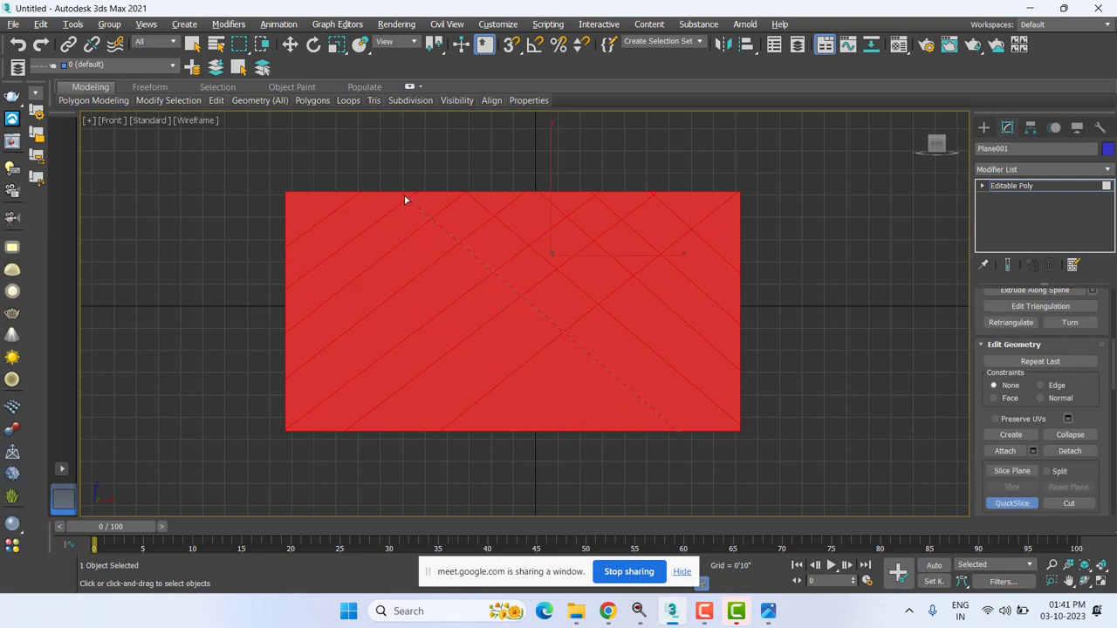
{"action": "left_click", "coordinate": [585, 430]}
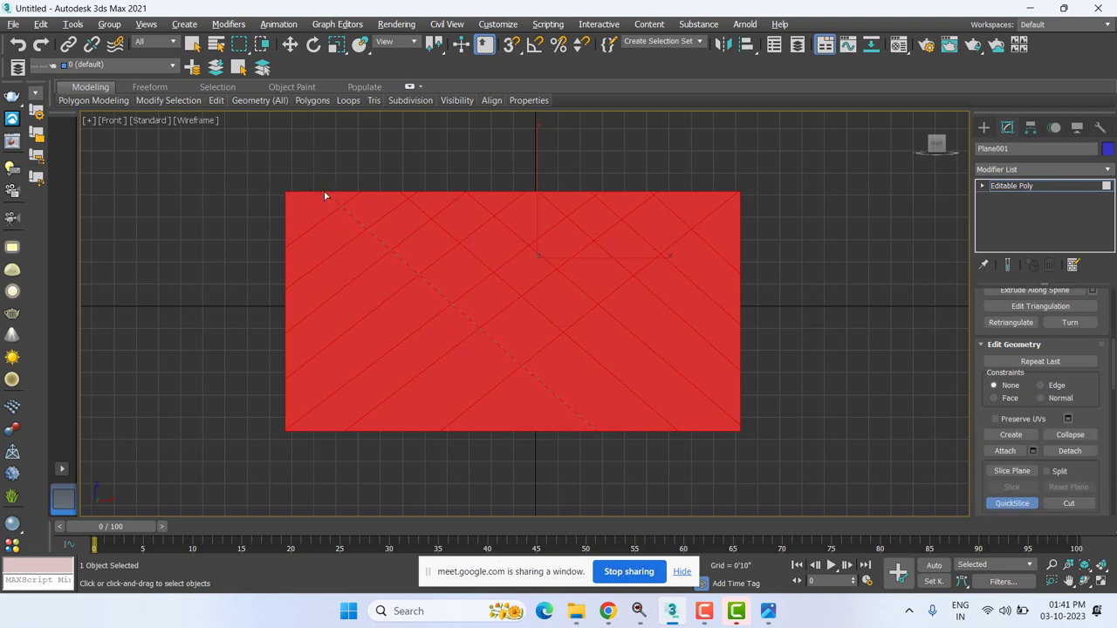
{"action": "key", "text": "w"}
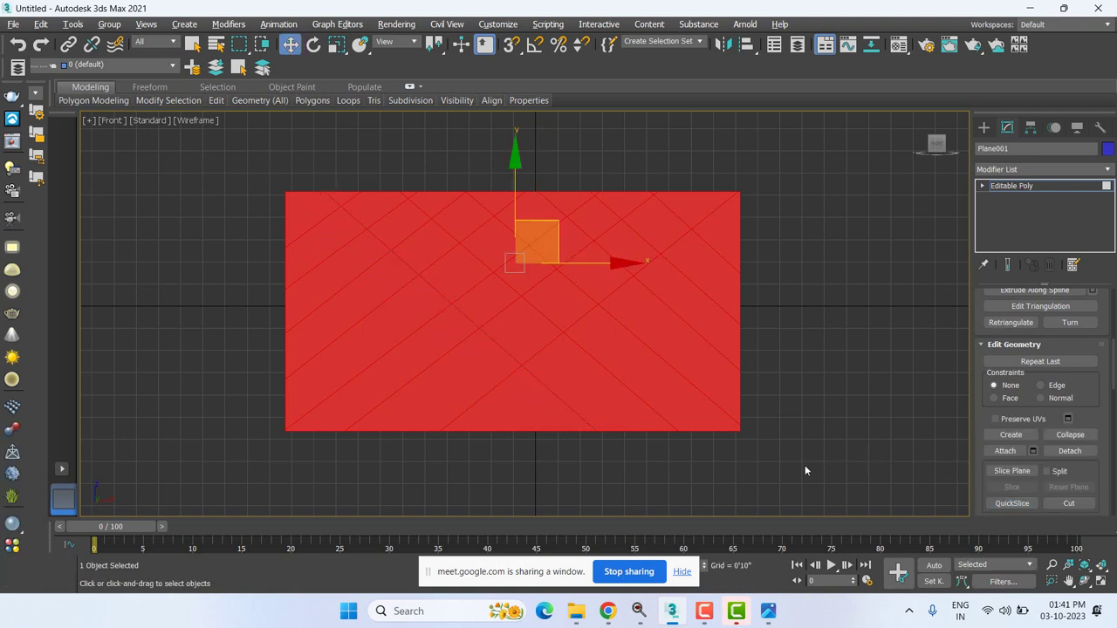
- At edge level, select the opposing diagonals' segments above the main diagonal to the upper-right corner and remove them
{"action": "left_click", "coordinate": [987, 186]}
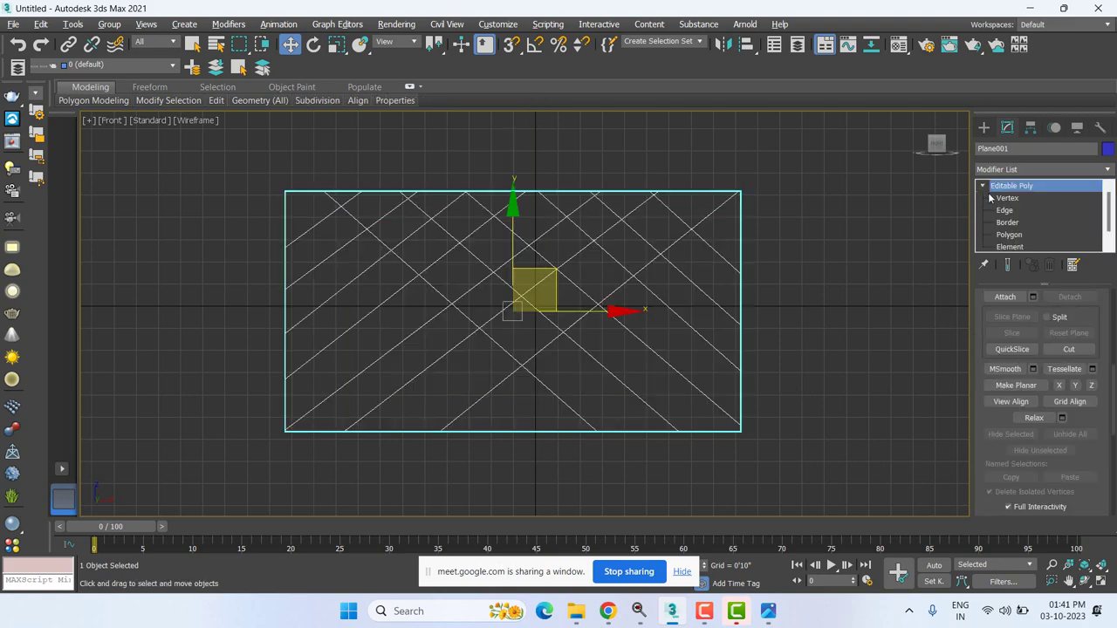
{"action": "left_click", "coordinate": [1005, 210]}
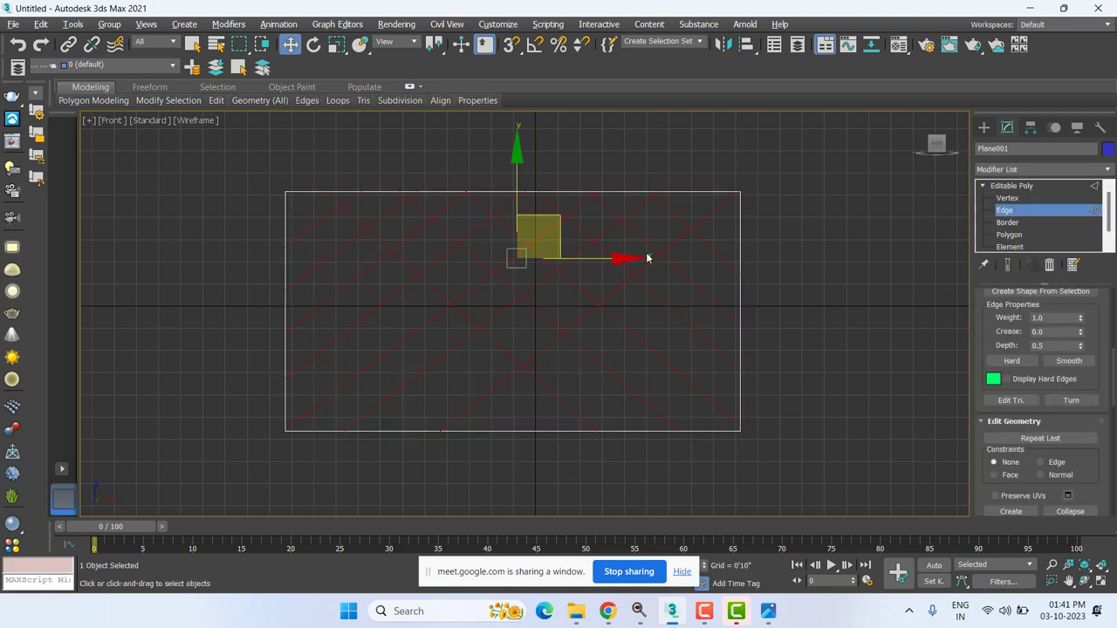
{"action": "left_click", "coordinate": [606, 236]}
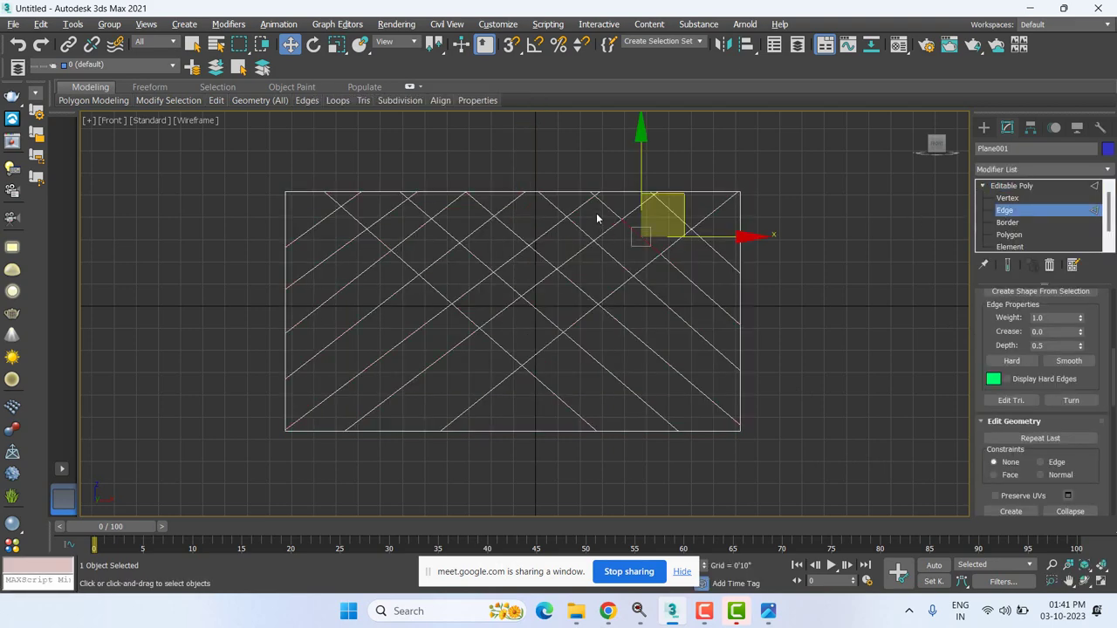
{"action": "left_click", "coordinate": [612, 209]}
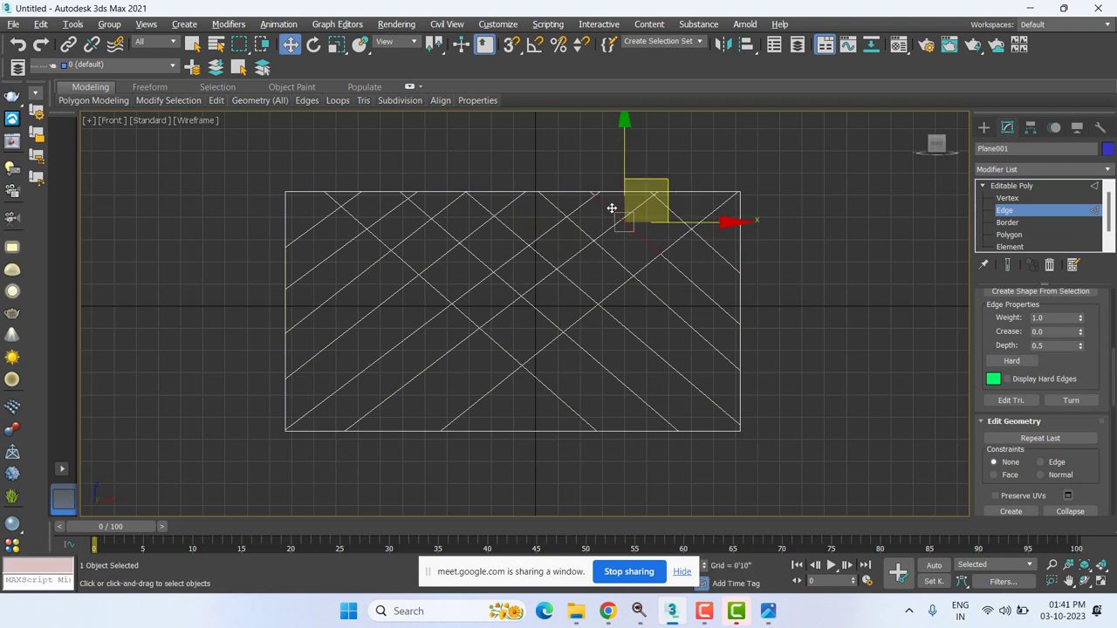
{"action": "left_click", "coordinate": [550, 201]}
{"action": "left_click", "coordinate": [537, 203]}
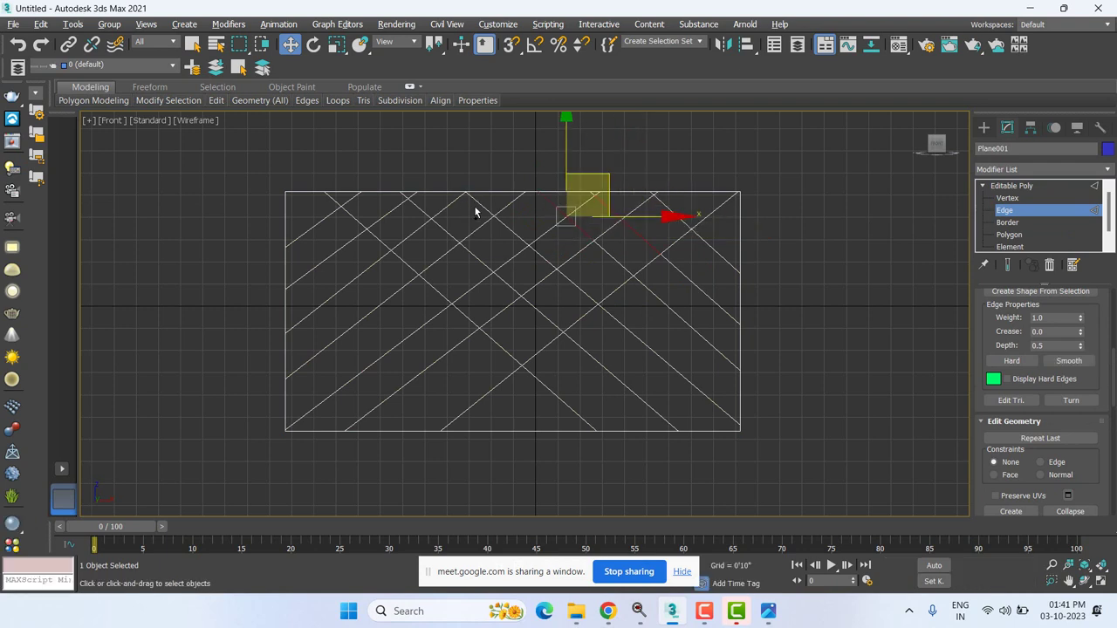
{"action": "left_click", "coordinate": [520, 241], "text": "ctrl"}
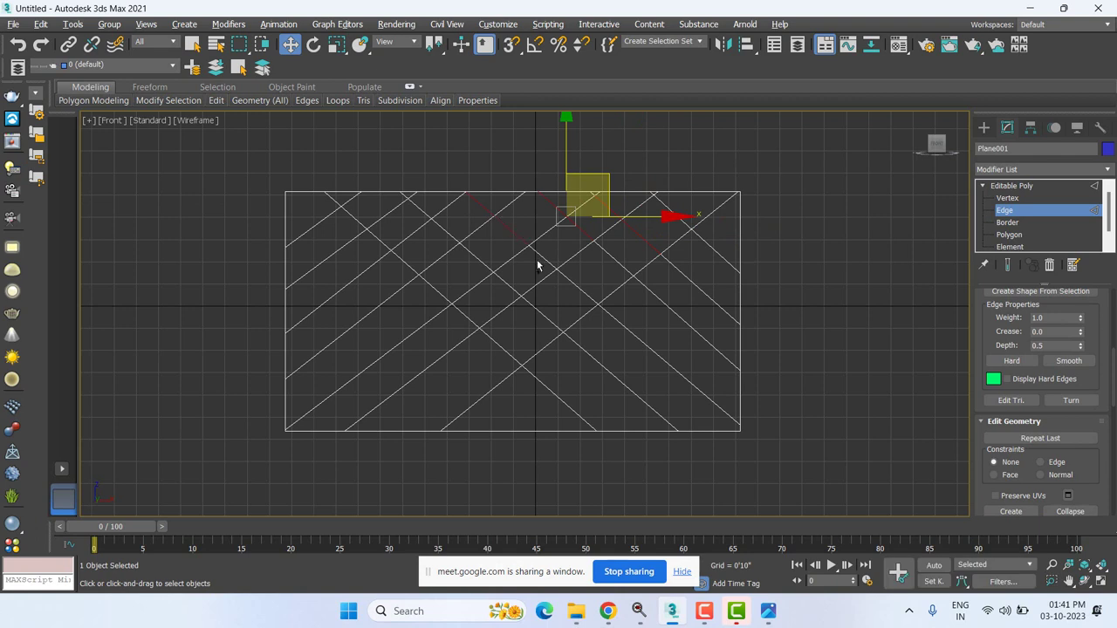
{"action": "left_click", "coordinate": [572, 283], "text": "ctrl"}
{"action": "left_click", "coordinate": [424, 211], "text": "ctrl"}
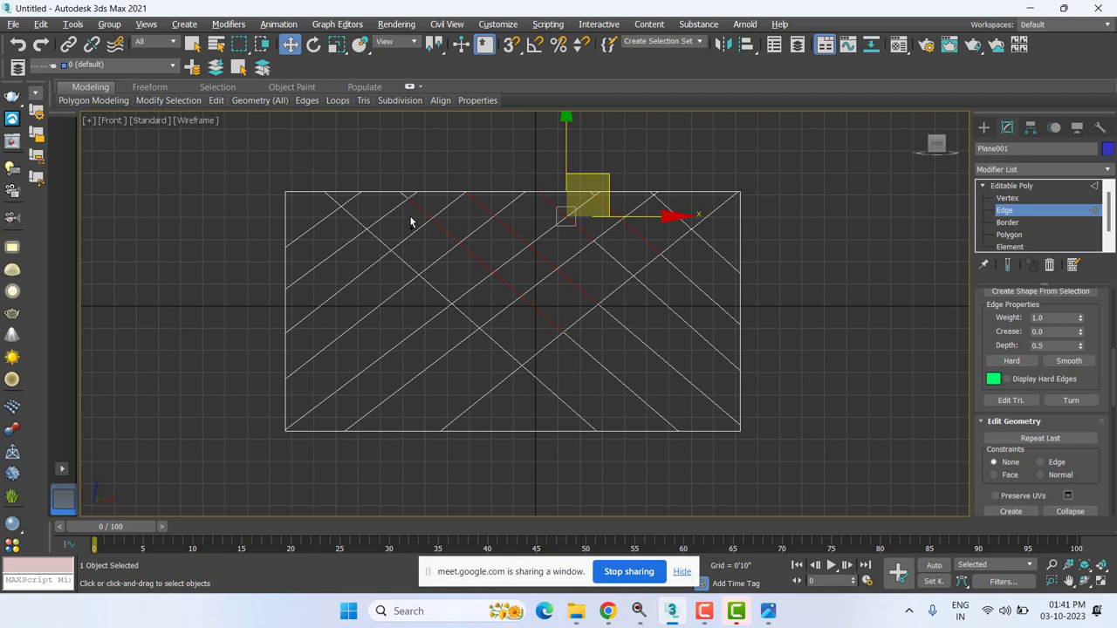
{"action": "left_click", "coordinate": [333, 203], "text": "ctrl"}
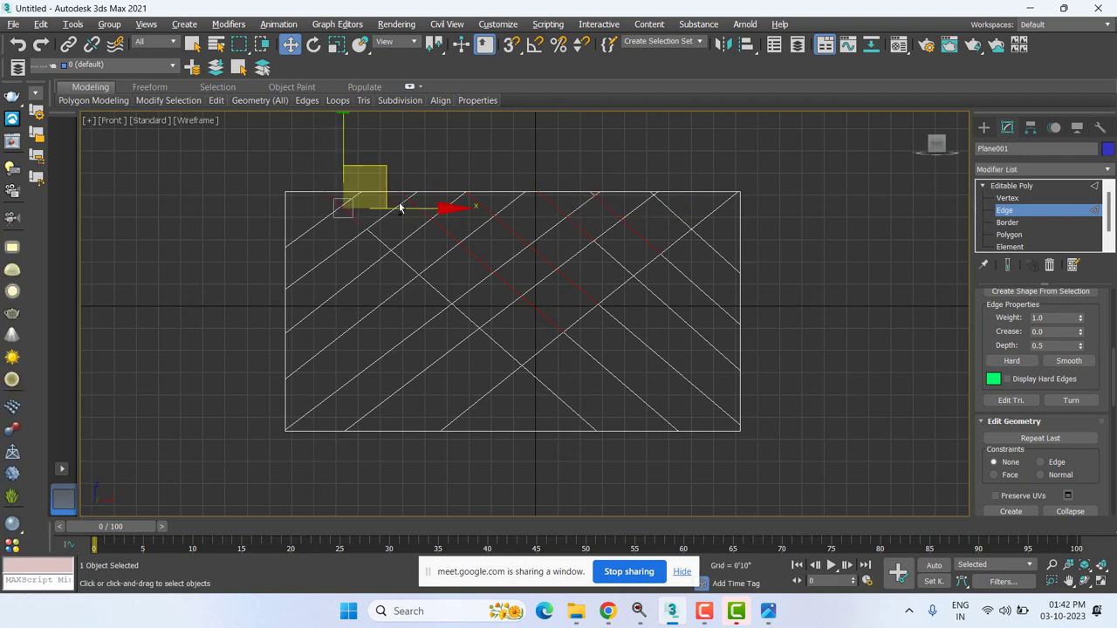
{"action": "left_click_drag", "start_coordinate": [400, 207], "coordinate": [437, 290]}
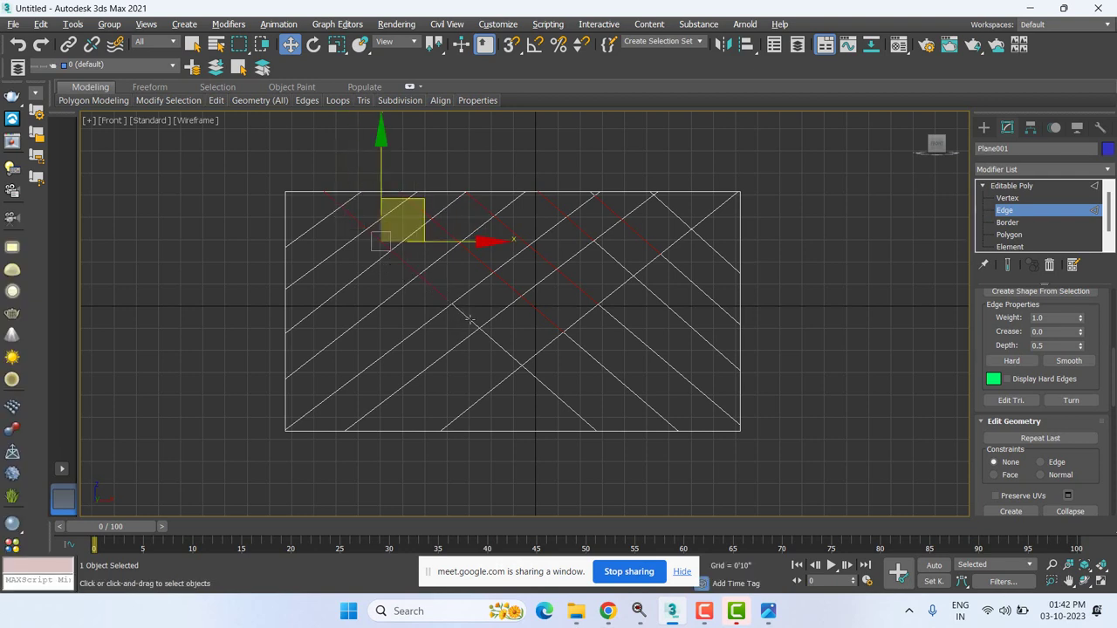
{"action": "left_click_drag", "start_coordinate": [491, 349], "coordinate": [495, 340]}
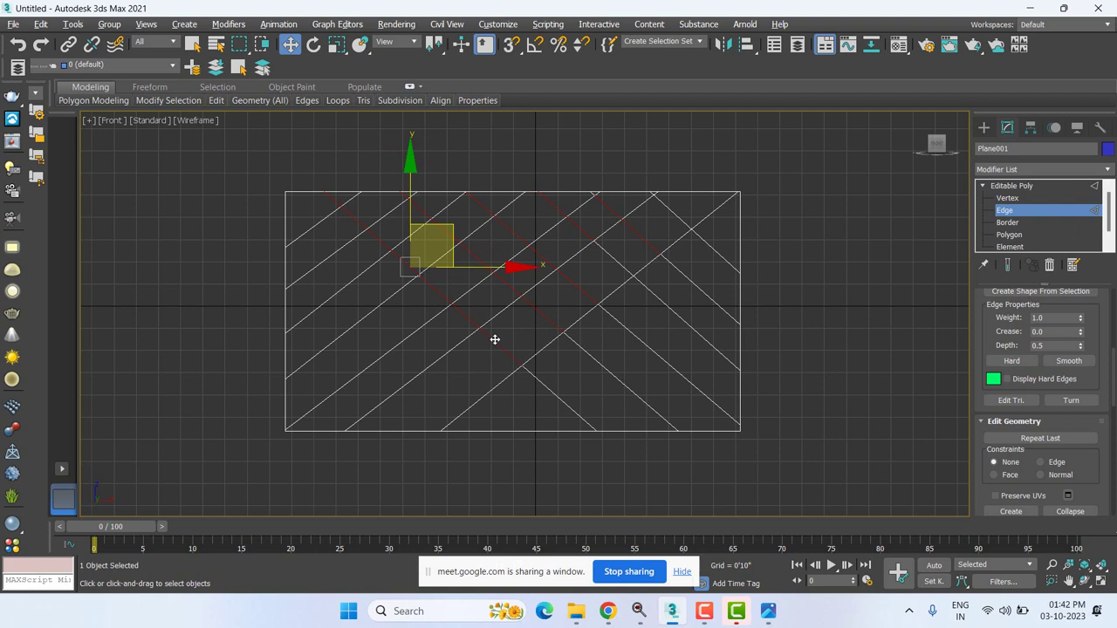
{"action": "left_click", "coordinate": [675, 208]}
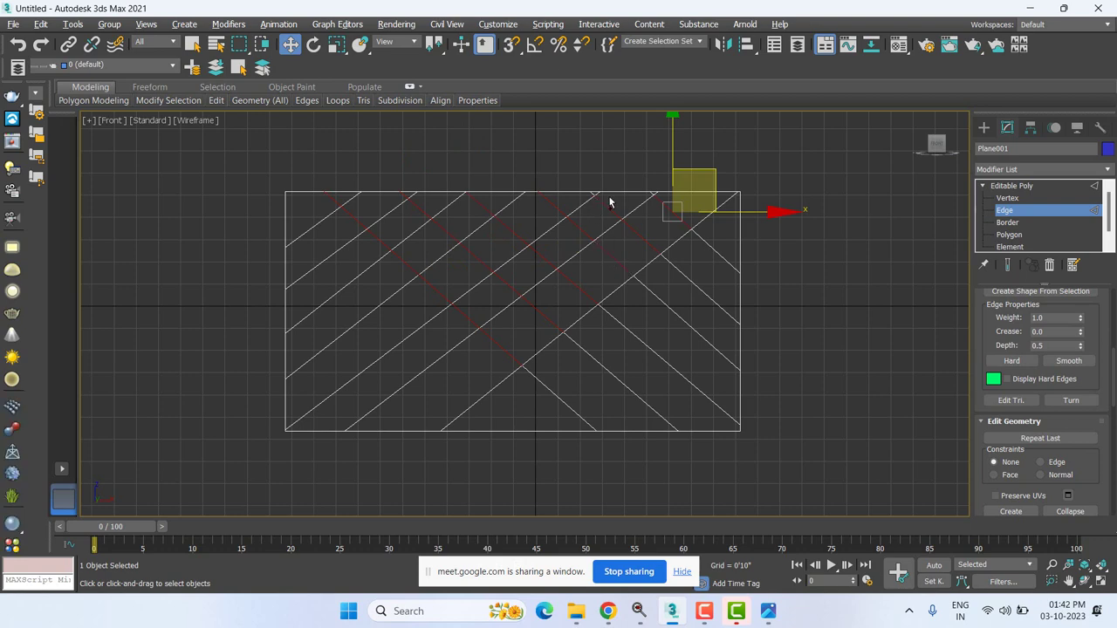
{"action": "scroll", "coordinate": [602, 205], "scroll_direction": "up", "scroll_amount": 5}
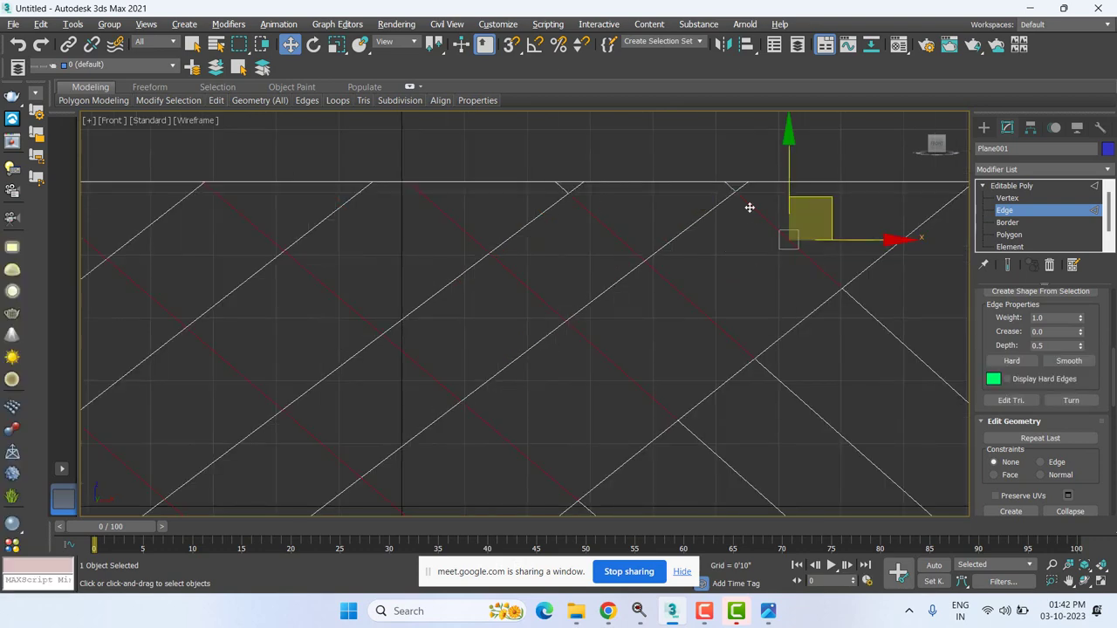
{"action": "scroll", "coordinate": [698, 296], "scroll_direction": "down", "scroll_amount": 5}
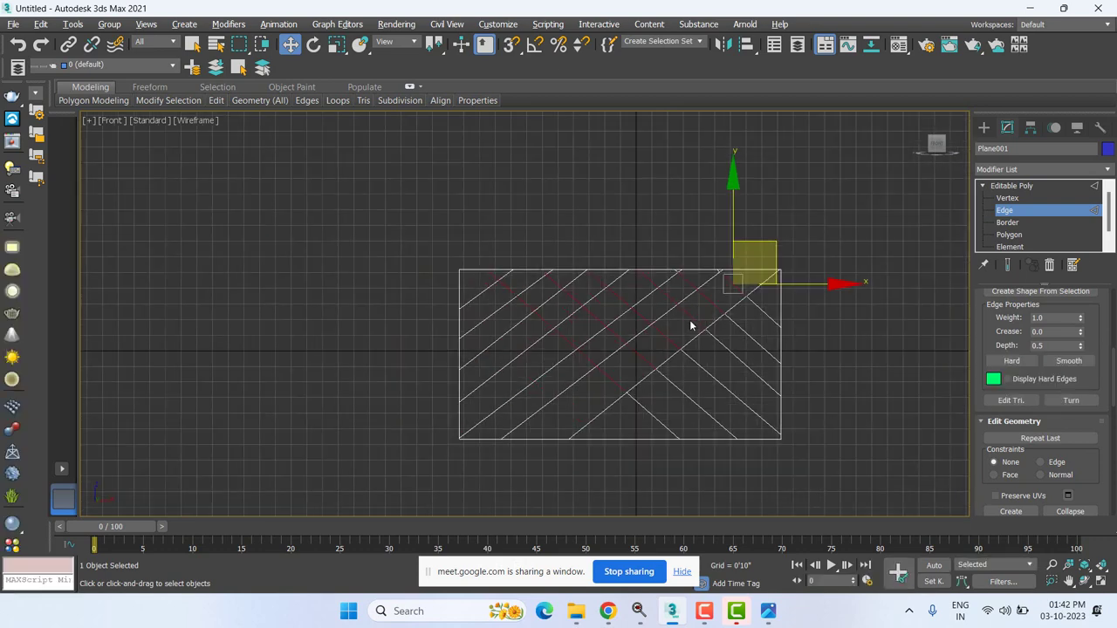
{"action": "key", "text": "BackSpace"}
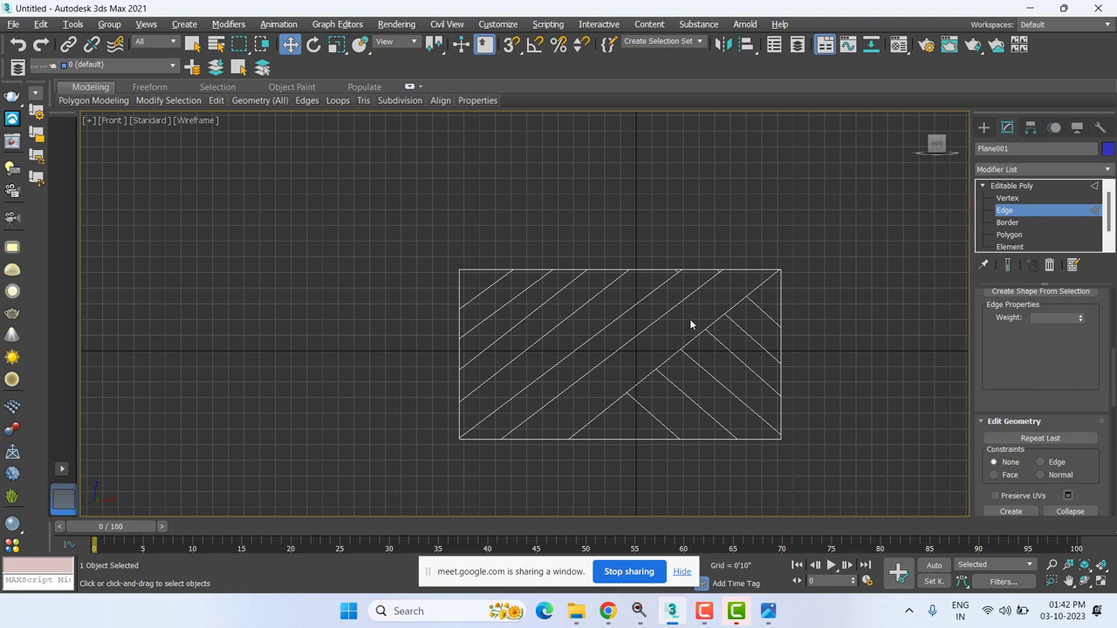
- Remove the short leftover edge stubs where the long diagonals meet the plane's top edge
{"action": "scroll", "coordinate": [647, 332], "scroll_direction": "up", "scroll_amount": 5}
{"action": "left_click", "coordinate": [738, 161]}
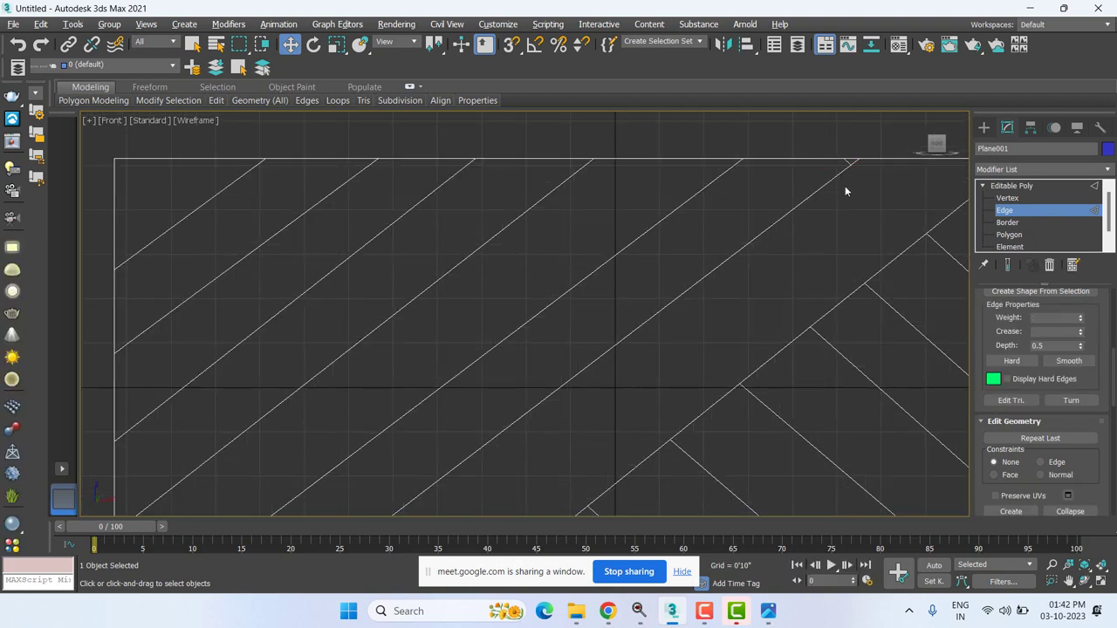
{"action": "left_click", "coordinate": [659, 256]}
- At vertex level, remove the leftover crossing vertices along the middle stretches of the long diagonals
{"action": "key", "text": "1"}
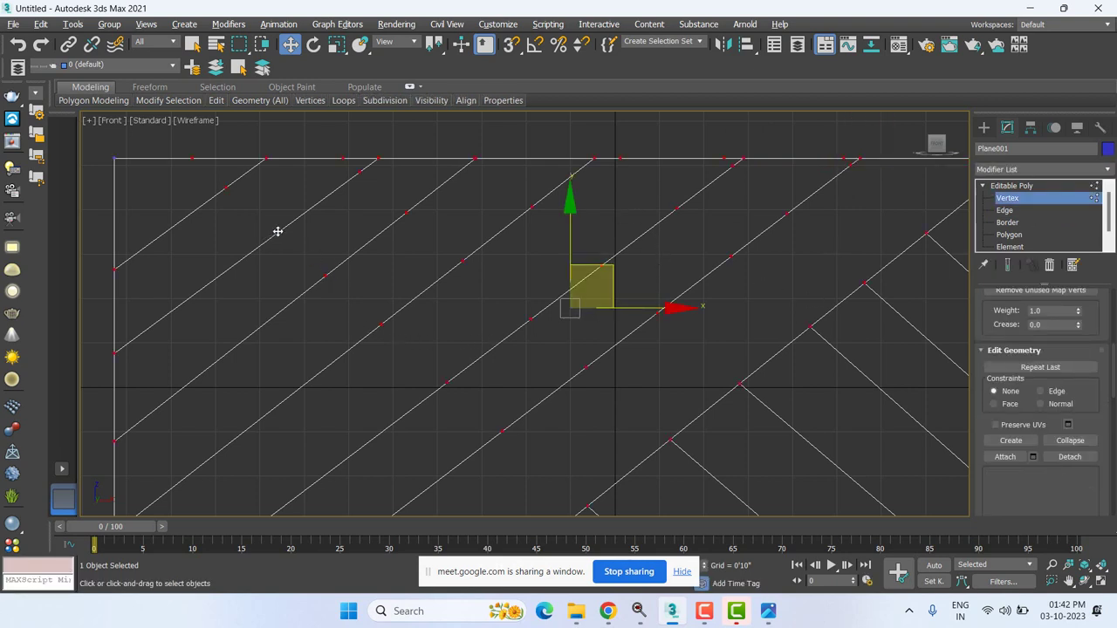
{"action": "middle_click_drag", "start_coordinate": [599, 447], "coordinate": [602, 403]}
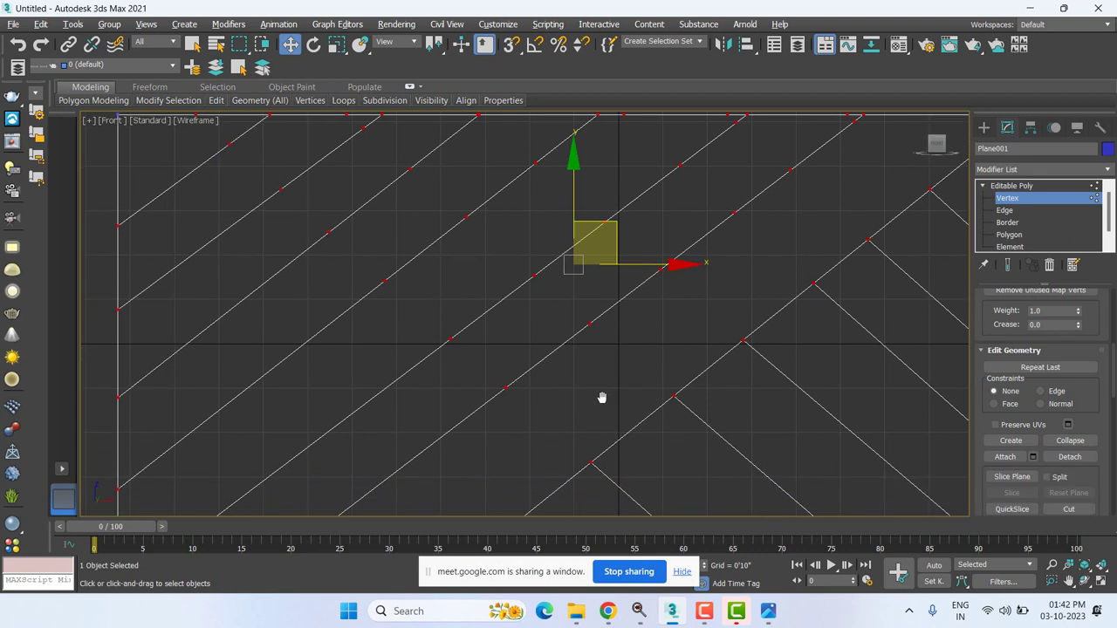
{"action": "left_click_drag", "start_coordinate": [224, 440], "coordinate": [489, 169]}
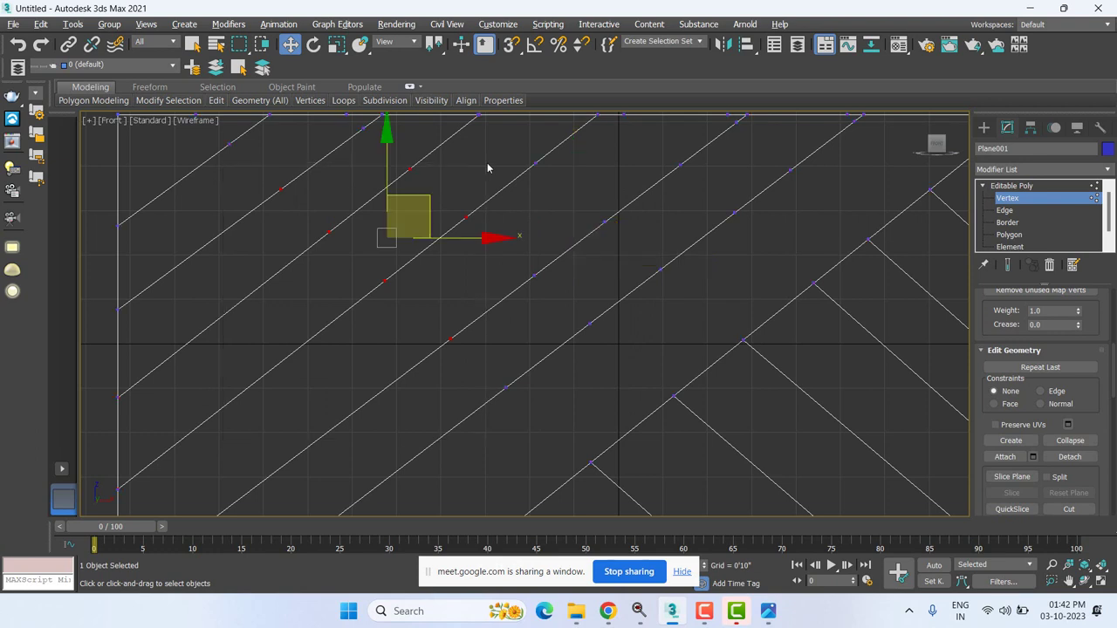
{"action": "key", "text": "BackSpace"}
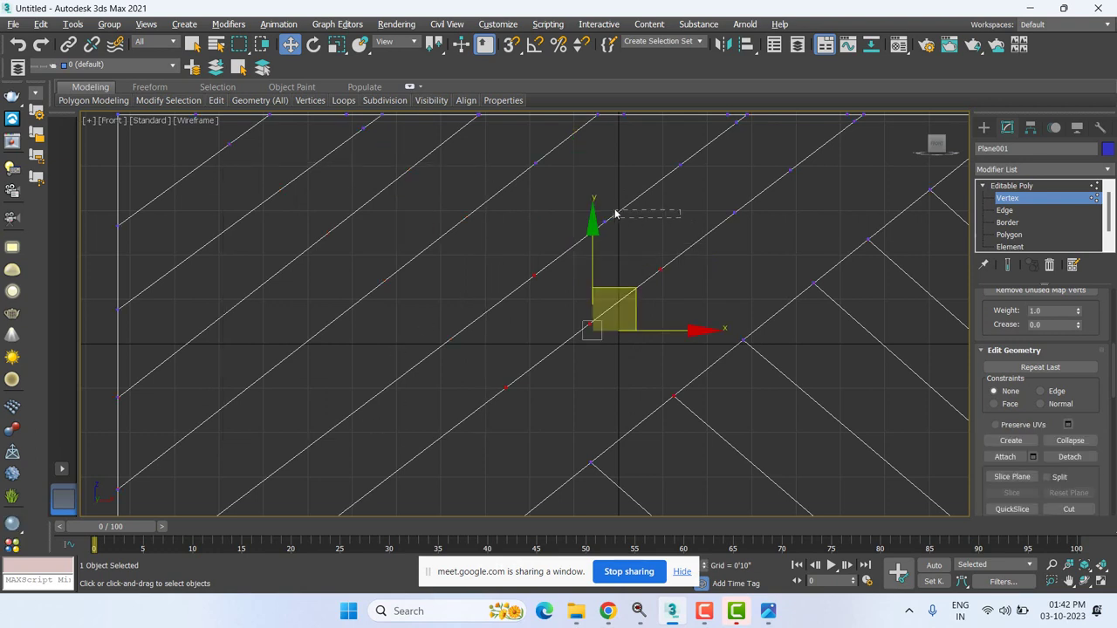
{"action": "left_click_drag", "start_coordinate": [479, 364], "coordinate": [686, 214]}
{"action": "key", "text": "BackSpace"}
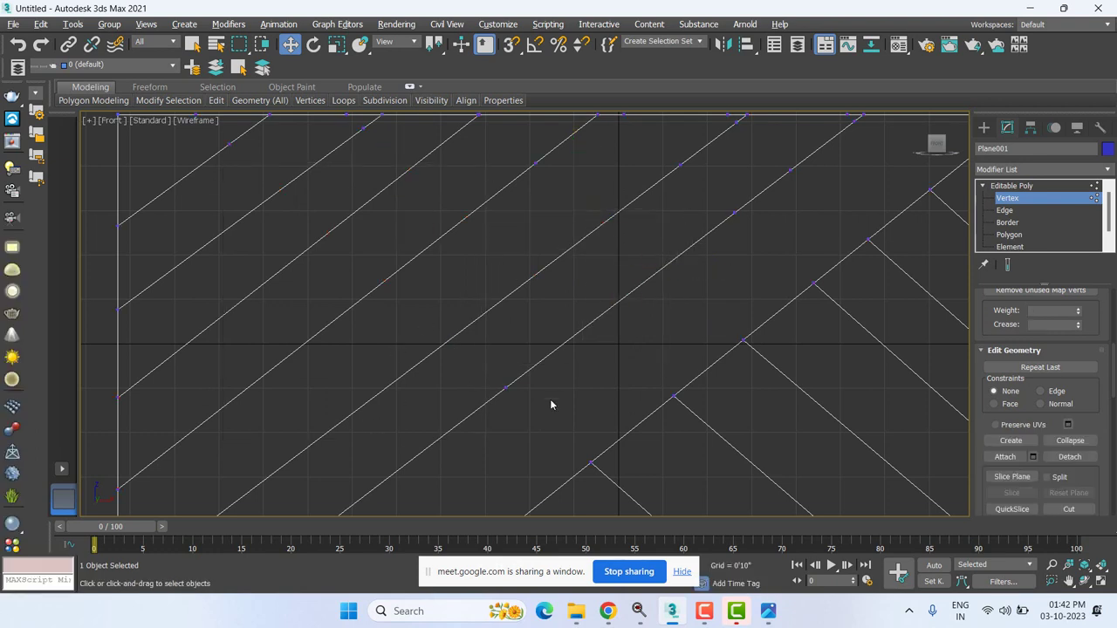
{"action": "left_click_drag", "start_coordinate": [492, 424], "coordinate": [602, 251]}
{"action": "key", "text": "BackSpace"}
- Remove the stray vertices on the upper stretches of the long diagonals, from the upper-left corner towards the right
{"action": "middle_click_drag", "start_coordinate": [357, 216], "coordinate": [428, 328]}
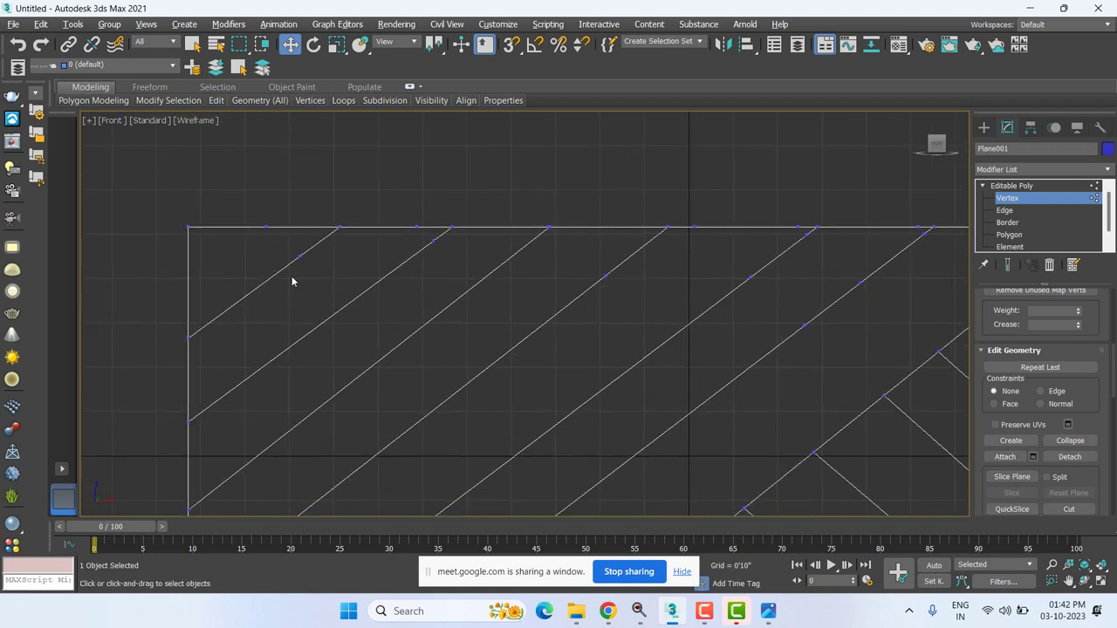
{"action": "left_click_drag", "start_coordinate": [286, 278], "coordinate": [332, 251]}
{"action": "key", "text": "BackSpace"}
{"action": "left_click_drag", "start_coordinate": [508, 352], "coordinate": [696, 263]}
{"action": "left_click_drag", "start_coordinate": [482, 247], "coordinate": [486, 241]}
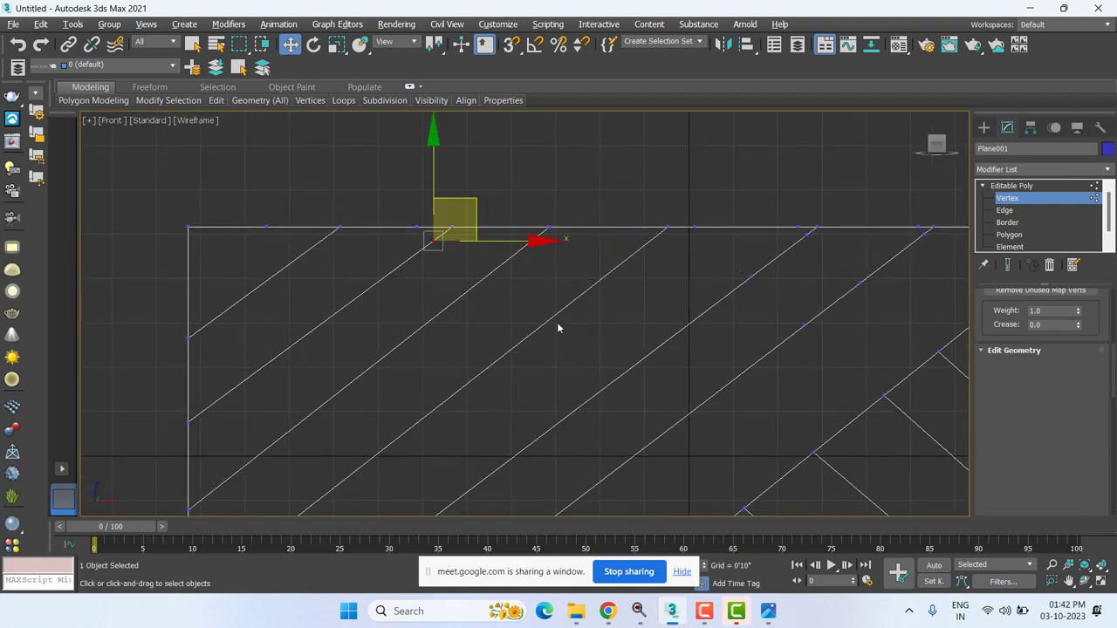
{"action": "middle_click_drag", "start_coordinate": [671, 336], "coordinate": [488, 259]}
{"action": "mouse_move", "coordinate": [509, 304]}
{"action": "left_mouse_down"}
{"action": "mouse_move", "coordinate": [727, 193]}
{"action": "mouse_move", "coordinate": [616, 203]}
{"action": "left_mouse_up"}
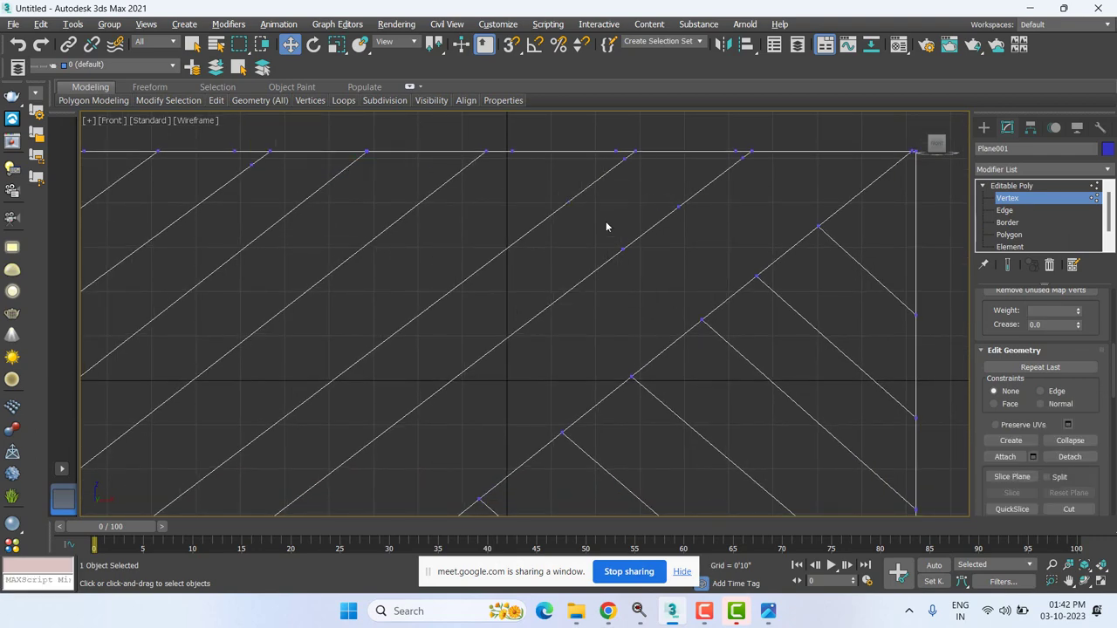
{"action": "mouse_move", "coordinate": [582, 275]}
{"action": "left_mouse_down"}
{"action": "mouse_move", "coordinate": [698, 200]}
{"action": "mouse_move", "coordinate": [686, 214]}
{"action": "mouse_move", "coordinate": [680, 192]}
{"action": "left_mouse_up"}
- Remove the leftover vertices beside the long diagonals' upper ends and between them along the plane's top edge
{"action": "scroll", "coordinate": [631, 265], "scroll_direction": "up", "scroll_amount": 4}
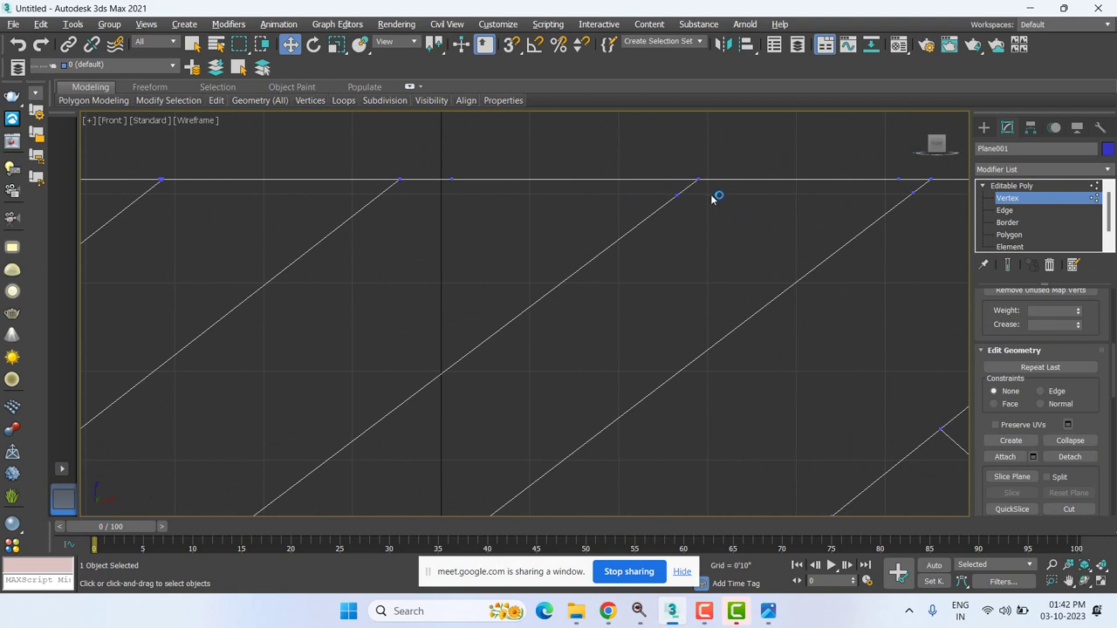
{"action": "left_click_drag", "start_coordinate": [645, 232], "coordinate": [716, 191]}
{"action": "scroll", "coordinate": [332, 252], "scroll_direction": "down", "scroll_amount": 3}
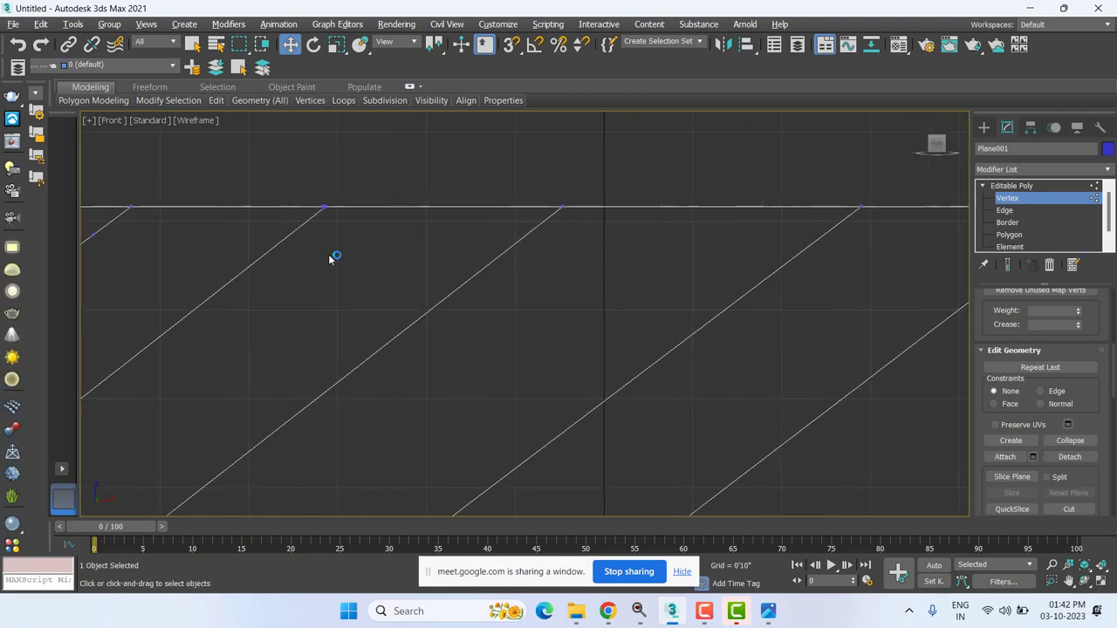
{"action": "scroll", "coordinate": [279, 242], "scroll_direction": "down", "scroll_amount": 2}
{"action": "scroll", "coordinate": [293, 232], "scroll_direction": "up", "scroll_amount": 3}
{"action": "left_click_drag", "start_coordinate": [294, 230], "coordinate": [407, 213]}
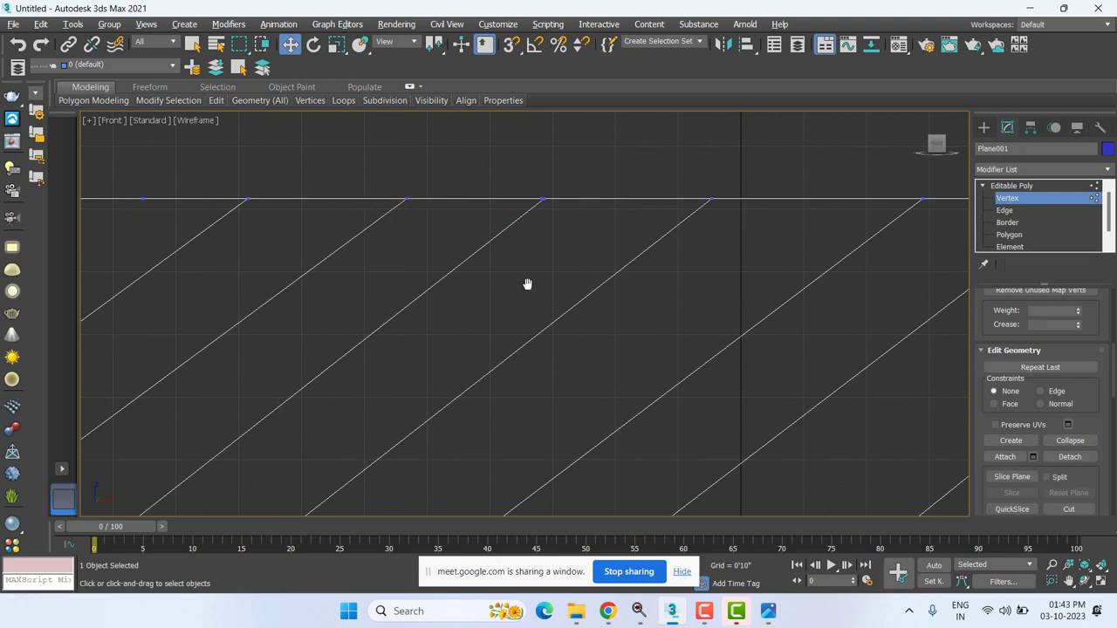
{"action": "scroll", "coordinate": [369, 221], "scroll_direction": "down", "scroll_amount": 2}
{"action": "left_click_drag", "start_coordinate": [309, 230], "coordinate": [369, 190]}
- Remove the remaining stray vertices at the upper end of the long diagonal nearest the upper-right corner
{"action": "middle_click_drag", "start_coordinate": [277, 199], "coordinate": [276, 235]}
{"action": "scroll", "coordinate": [705, 182], "scroll_direction": "up", "scroll_amount": 8}
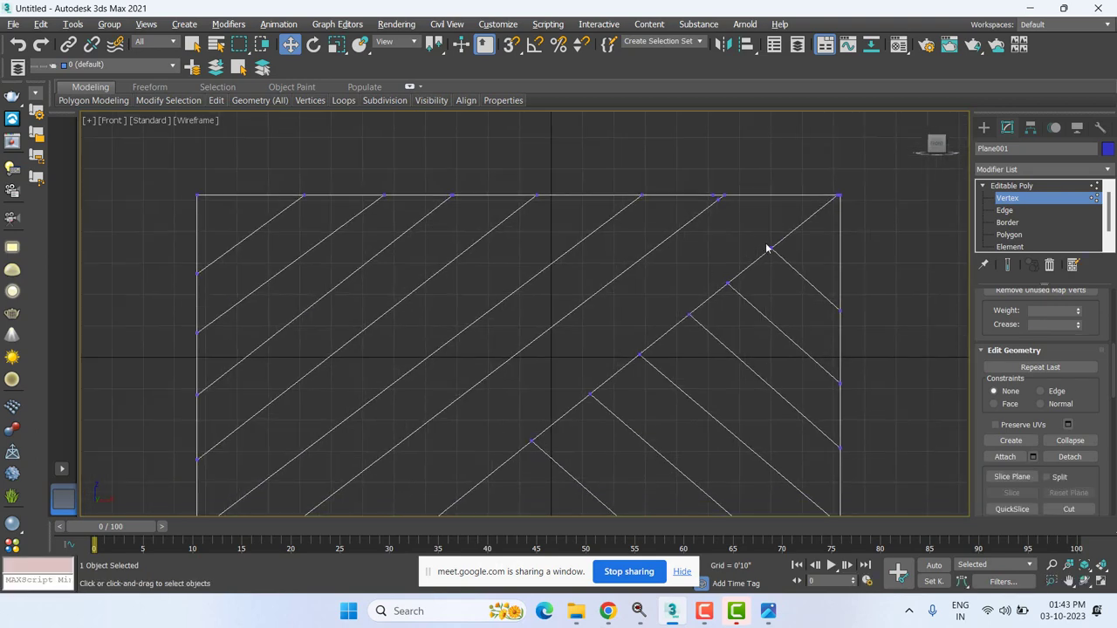
{"action": "left_click_drag", "start_coordinate": [613, 203], "coordinate": [669, 152]}
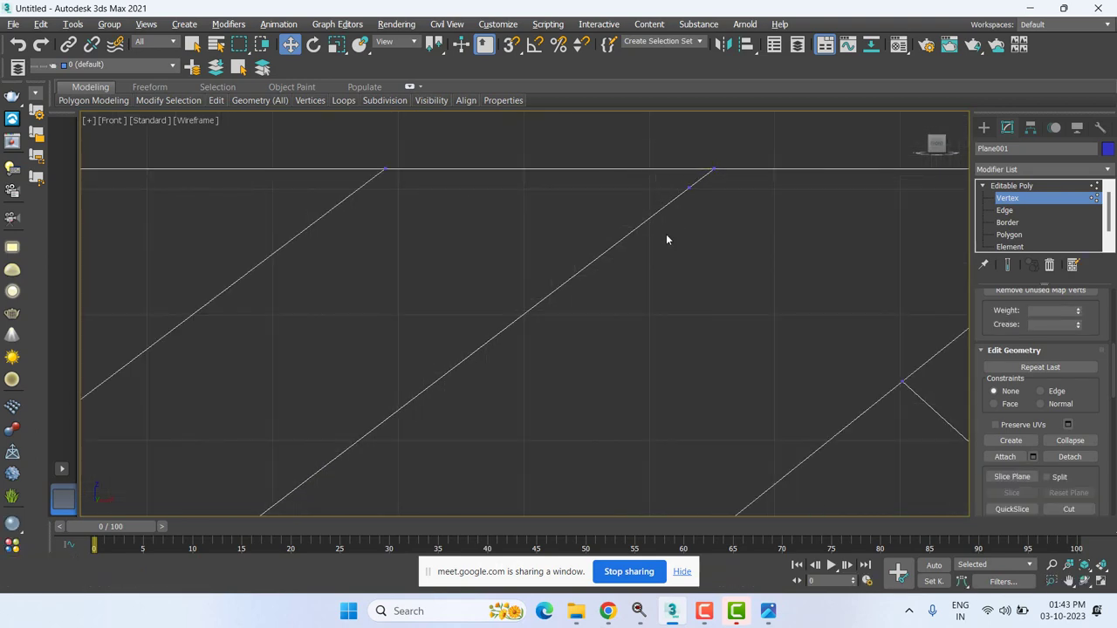
{"action": "left_click_drag", "start_coordinate": [656, 244], "coordinate": [731, 180]}
{"action": "scroll", "coordinate": [698, 376], "scroll_direction": "down", "scroll_amount": 3}
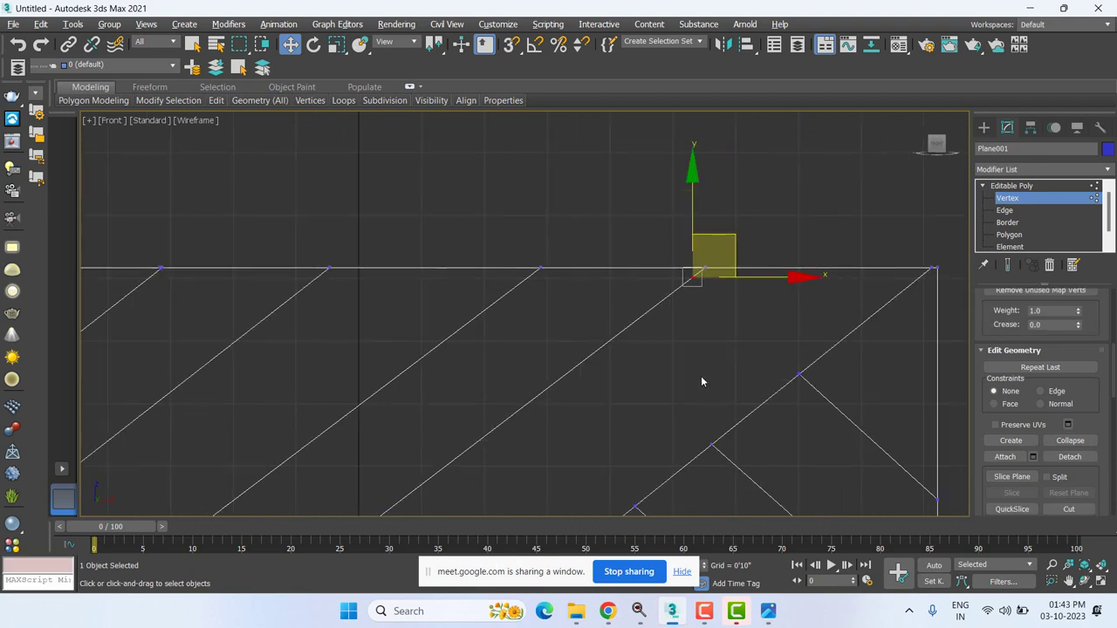
{"action": "left_click", "coordinate": [701, 381]}
{"action": "scroll", "coordinate": [703, 270], "scroll_direction": "down", "scroll_amount": 4}
{"action": "scroll", "coordinate": [707, 239], "scroll_direction": "down", "scroll_amount": 1}
{"action": "scroll", "coordinate": [649, 299], "scroll_direction": "up", "scroll_amount": 1}
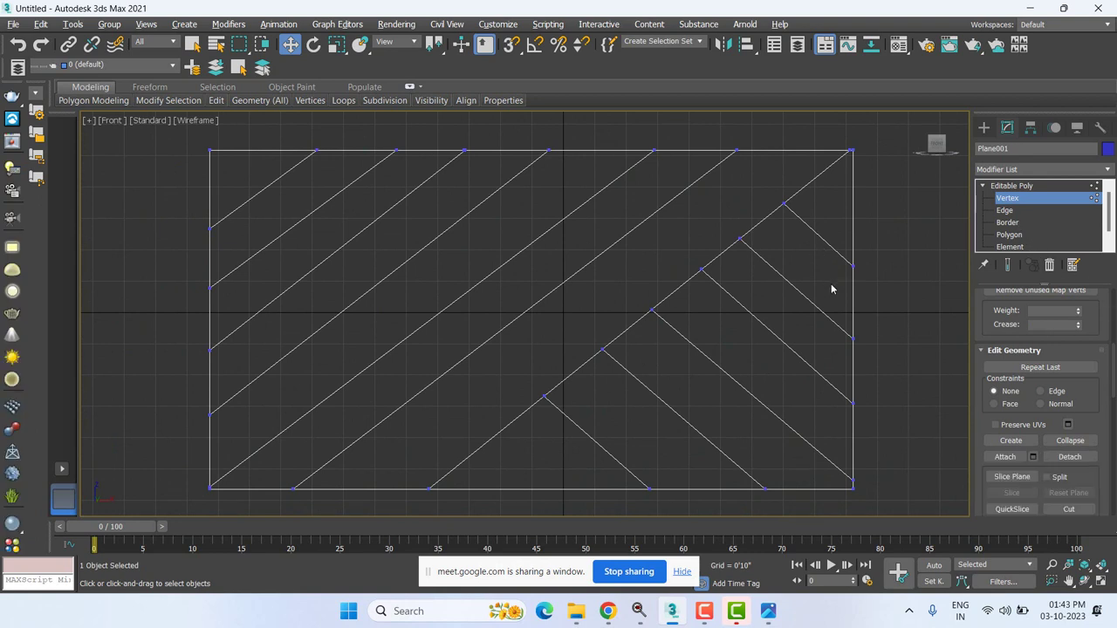
- At edge level, select the three edges outlining the plane's upper-left corner triangle
{"action": "left_click", "coordinate": [1019, 211]}
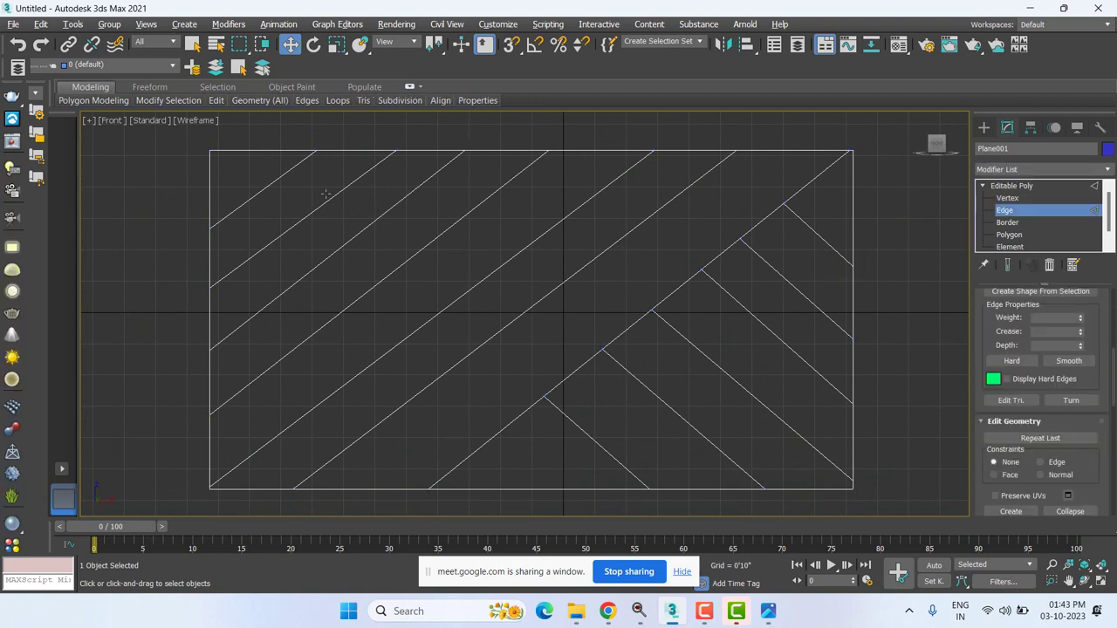
{"action": "left_click", "coordinate": [279, 186]}
{"action": "left_click", "coordinate": [302, 221], "text": "ctrl"}
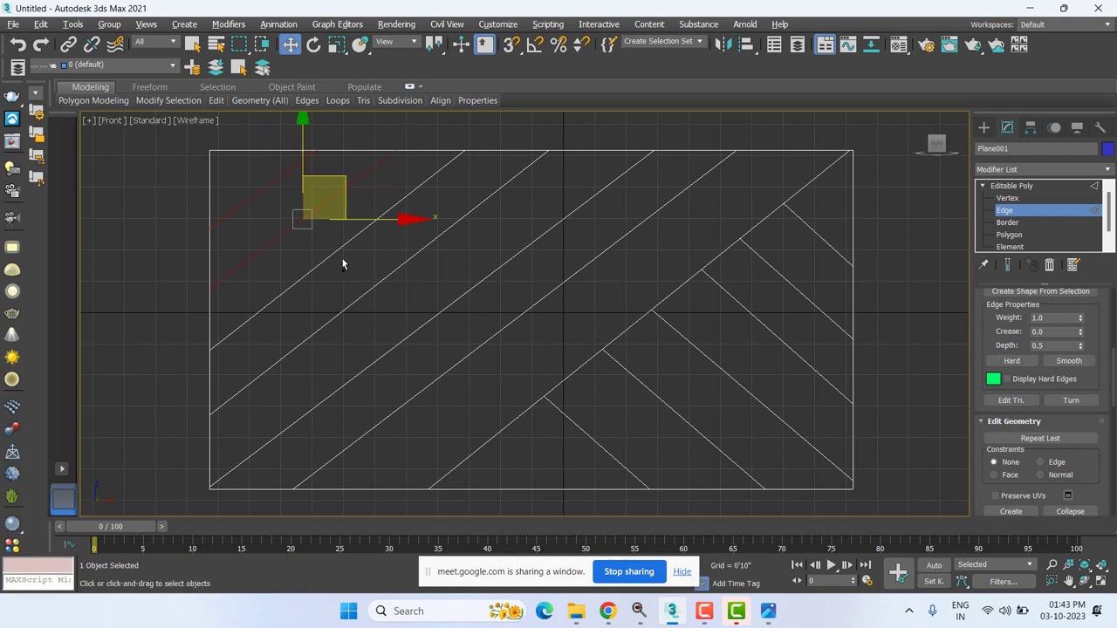
{"action": "left_click", "coordinate": [364, 292], "text": "ctrl"}
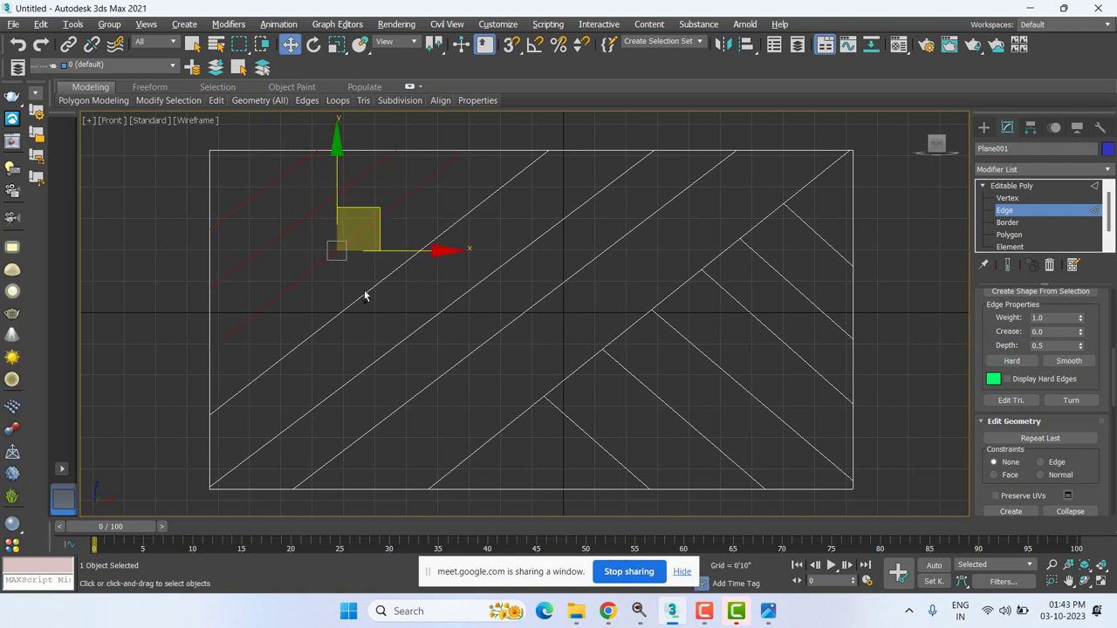
{"action": "left_click", "coordinate": [253, 196]}
{"action": "left_click", "coordinate": [211, 185], "text": "ctrl"}
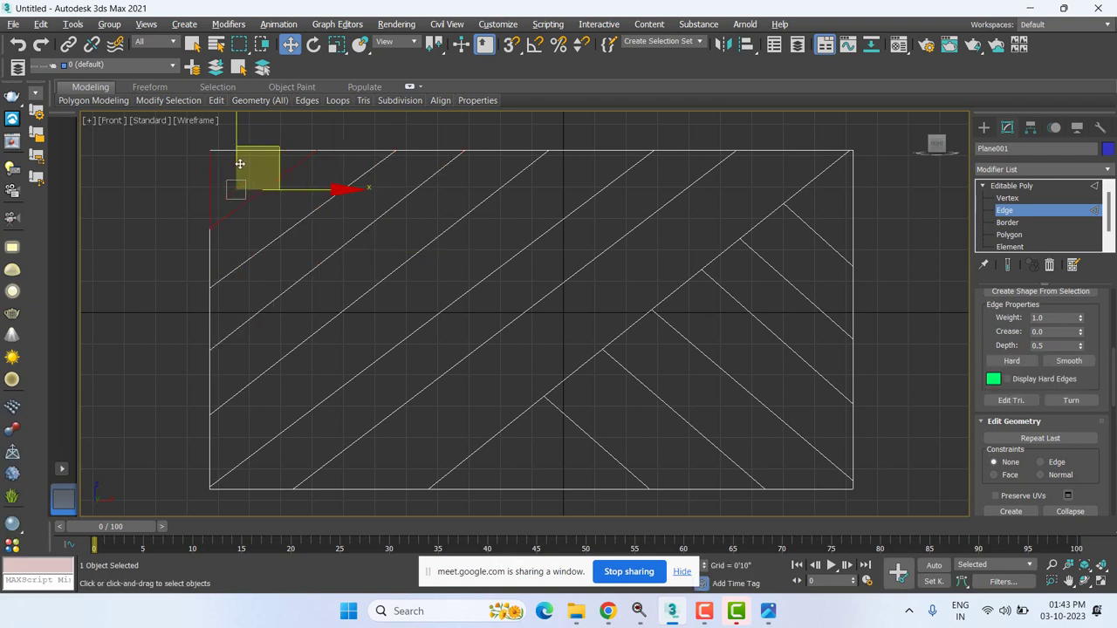
{"action": "left_click", "coordinate": [240, 150], "text": "ctrl"}
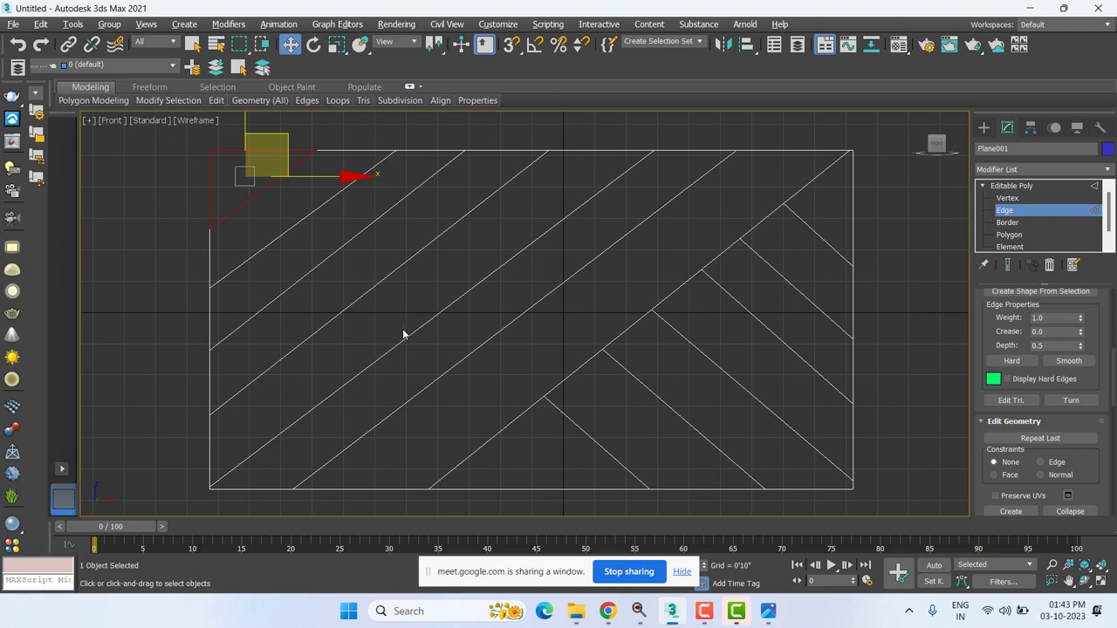
{"action": "middle_click_drag", "start_coordinate": [516, 329], "coordinate": [620, 386]}
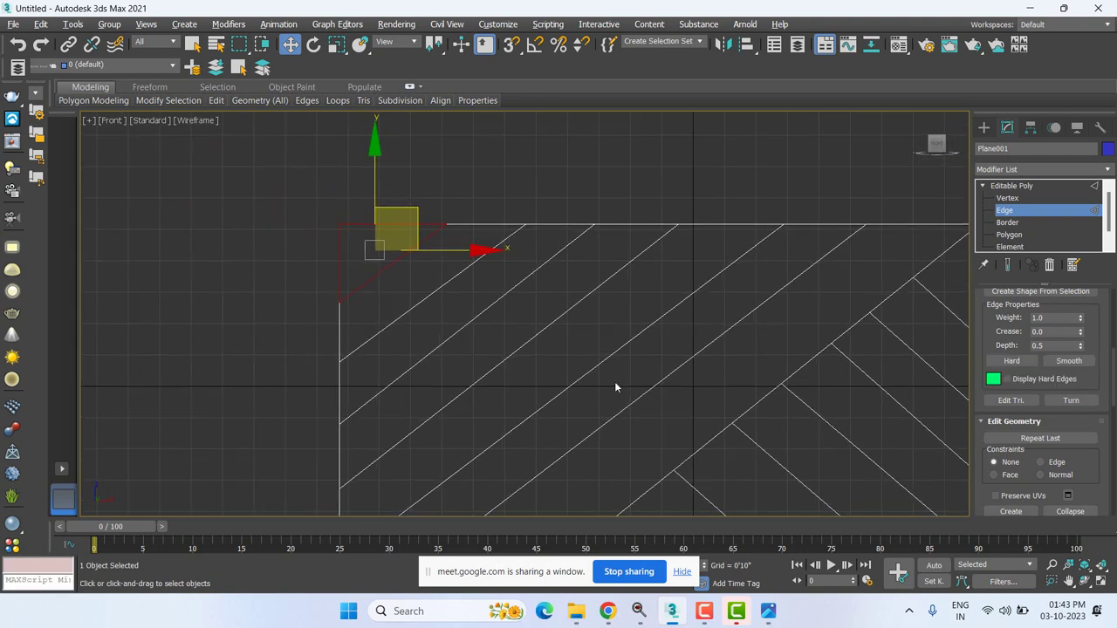
{"action": "middle_click_drag", "start_coordinate": [504, 355], "coordinate": [491, 331]}
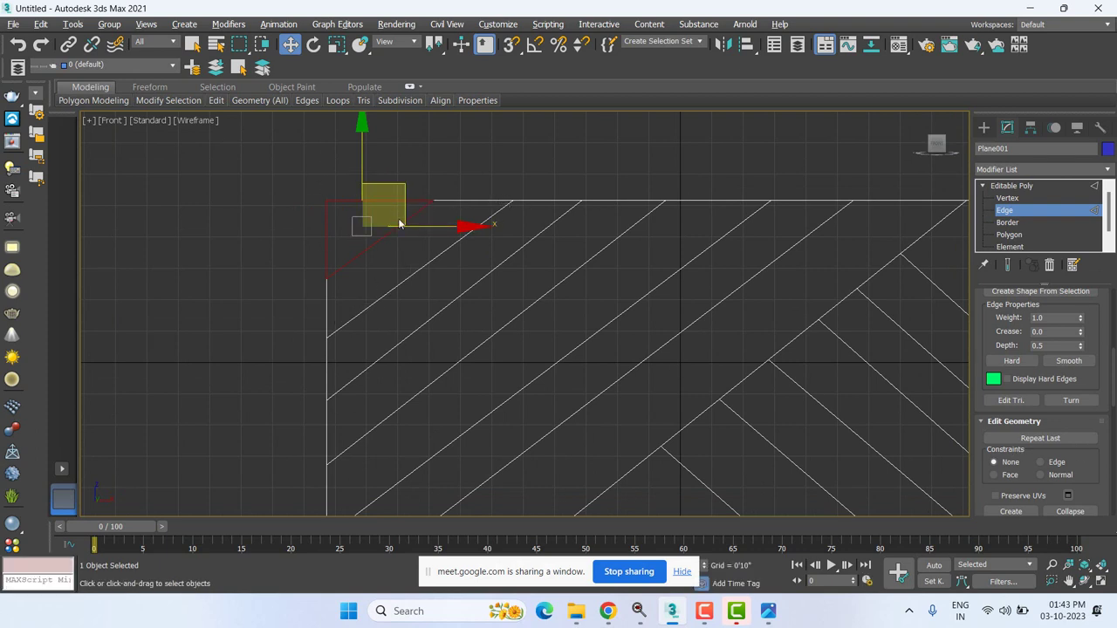
- Check the headboard reference image and try a 0'1" chamfer on the corner triangle's selected edges
{"action": "left_click", "coordinate": [773, 620]}
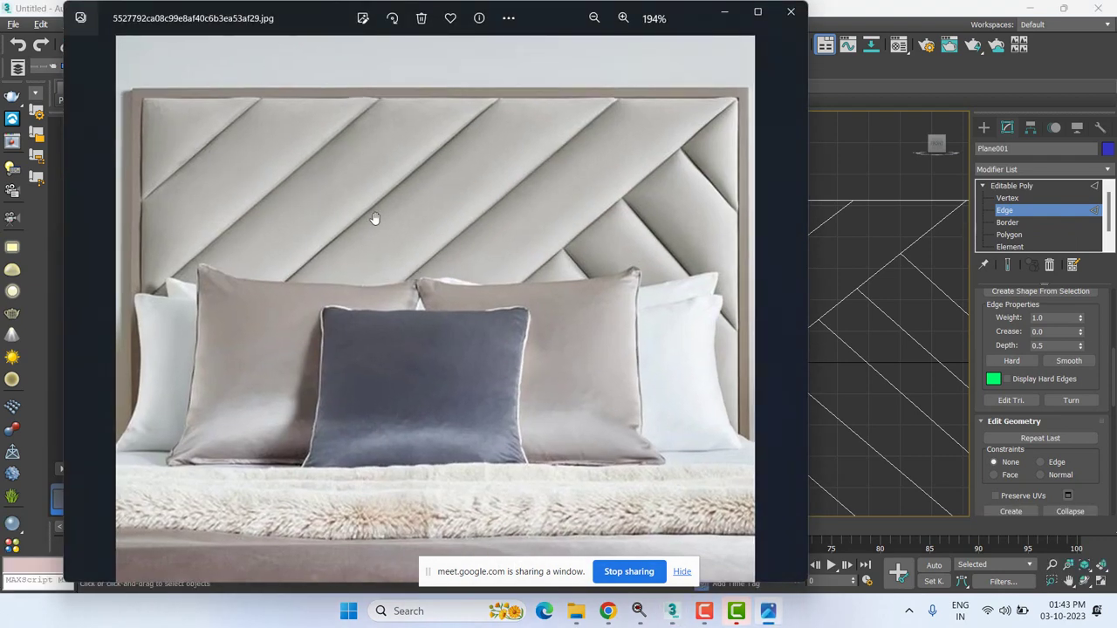
{"action": "left_click", "coordinate": [723, 12]}
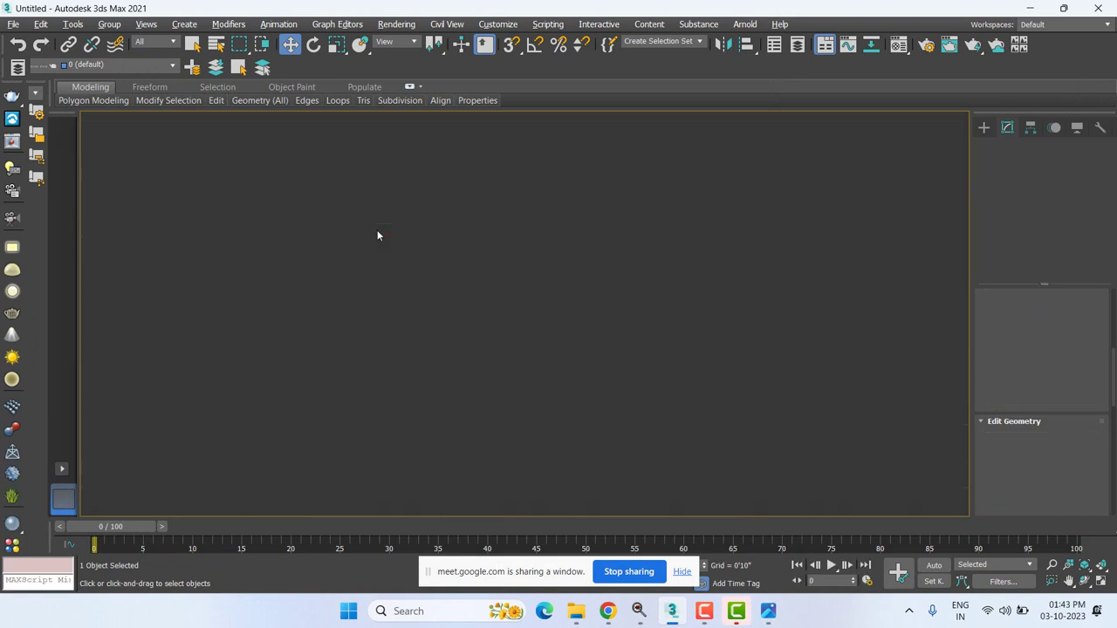
{"action": "right_click", "coordinate": [376, 228]}
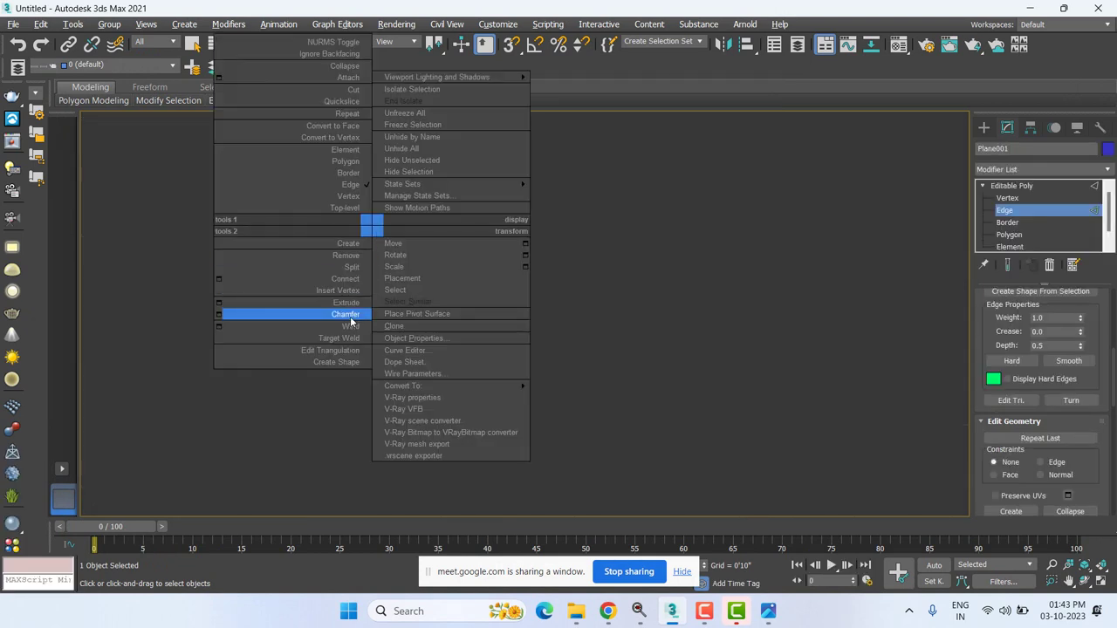
{"action": "left_click", "coordinate": [219, 315]}
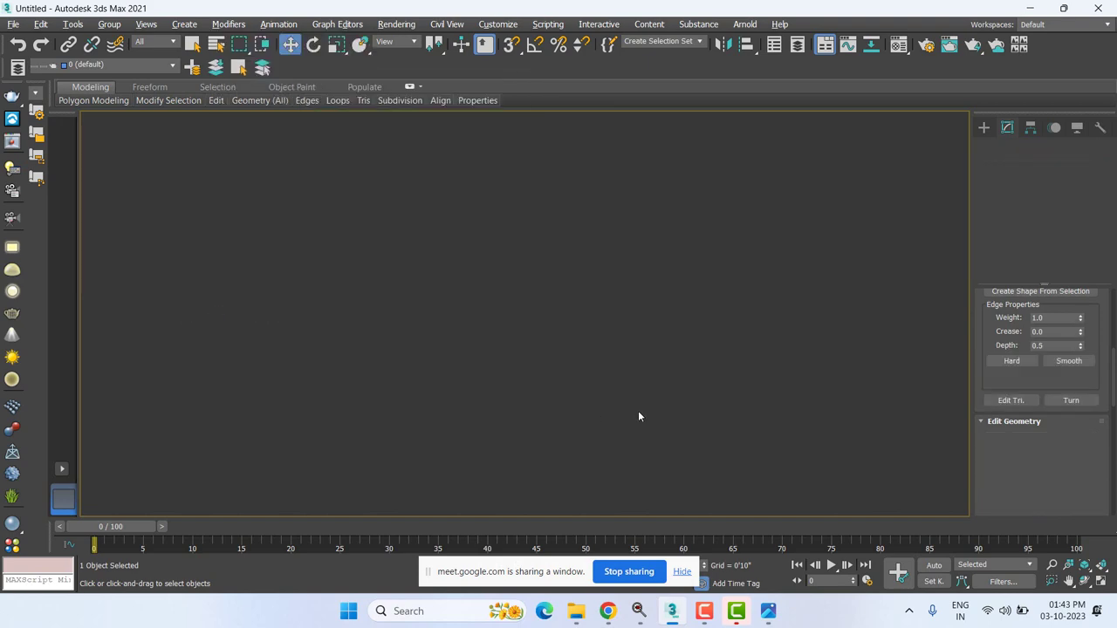
{"action": "scroll", "coordinate": [358, 238], "scroll_direction": "up", "scroll_amount": 5}
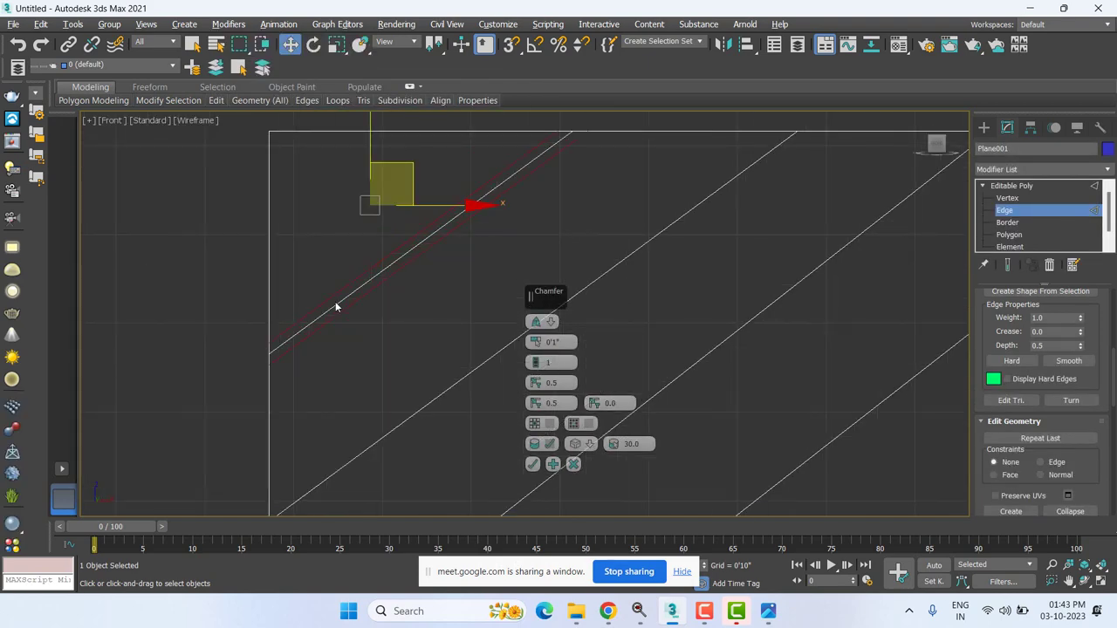
{"action": "left_click", "coordinate": [532, 464]}
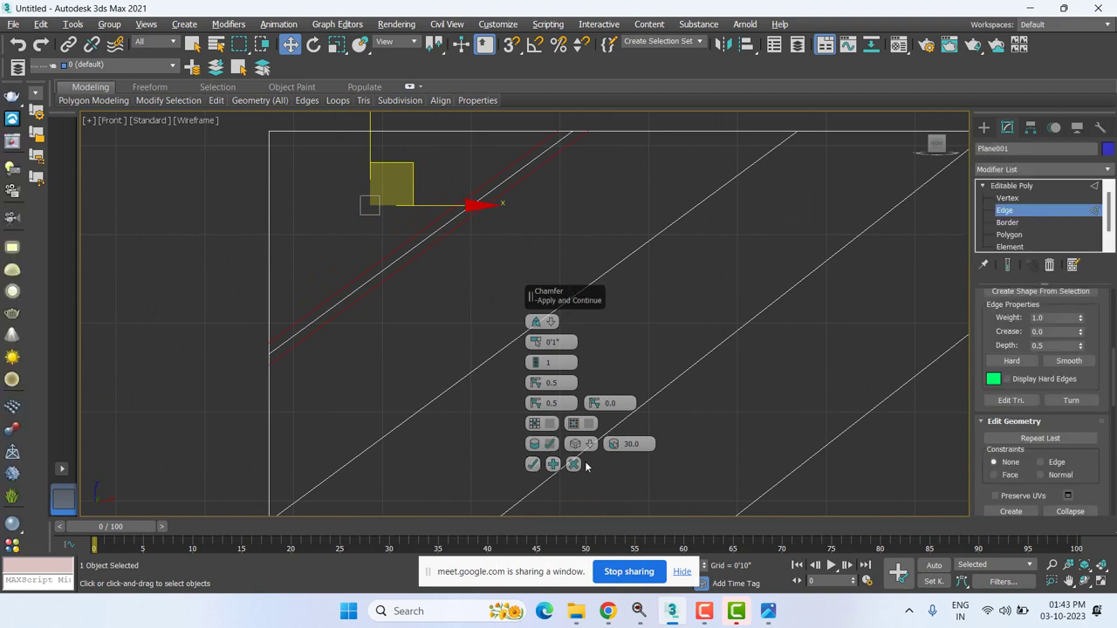
{"action": "middle_click_drag", "start_coordinate": [411, 333], "coordinate": [440, 355]}
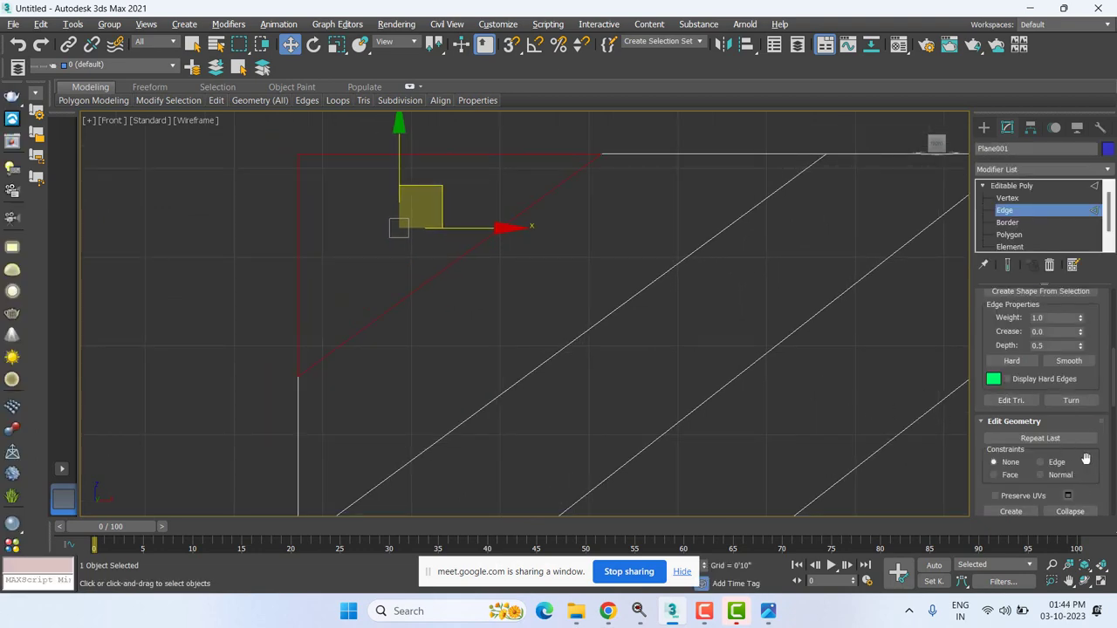
- Chamfer the corner triangle's edges by a smaller amount with 2 segments
{"action": "right_click", "coordinate": [476, 348]}
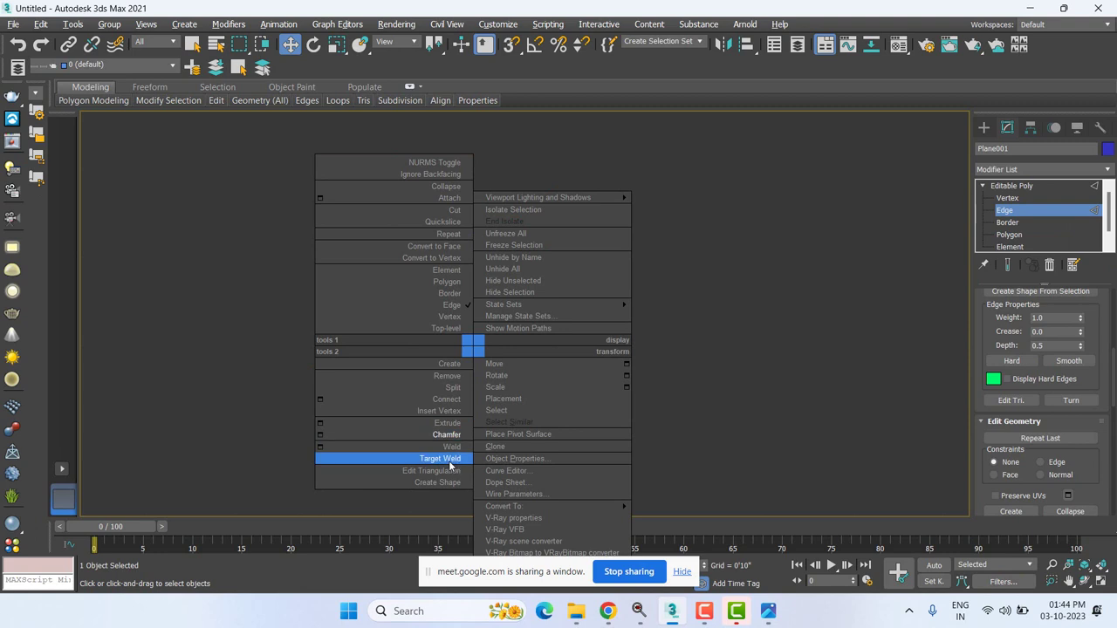
{"action": "left_click", "coordinate": [329, 434]}
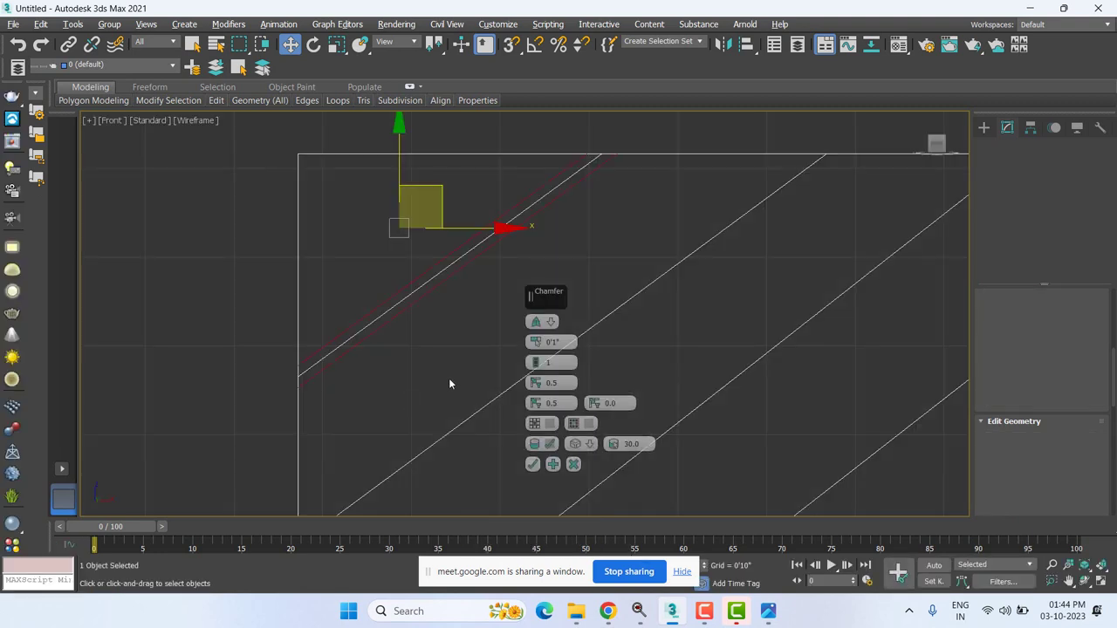
{"action": "left_click", "coordinate": [536, 347]}
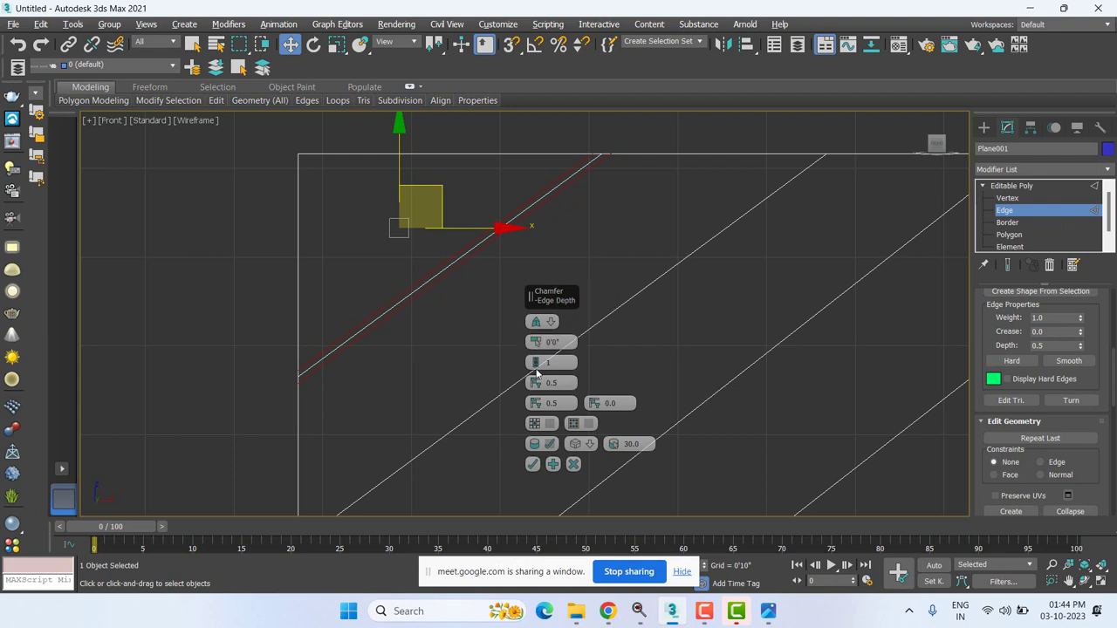
{"action": "left_click", "coordinate": [536, 362]}
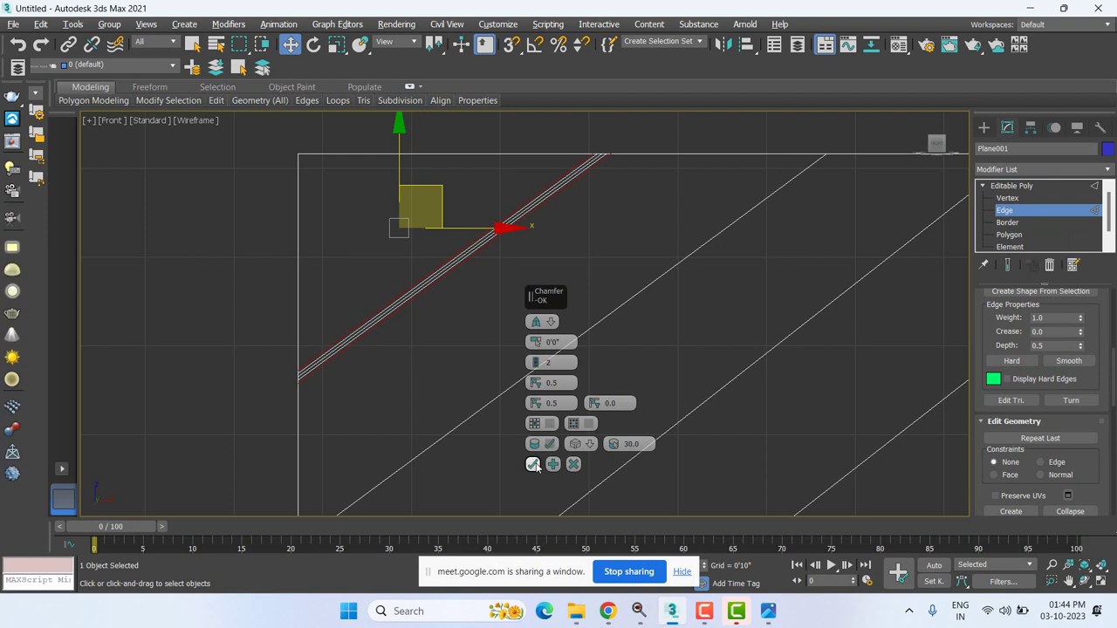
{"action": "left_click", "coordinate": [534, 464]}
- Select the edges outlining the diagonal strip next to the upper-left corner triangle
{"action": "left_click", "coordinate": [671, 271]}
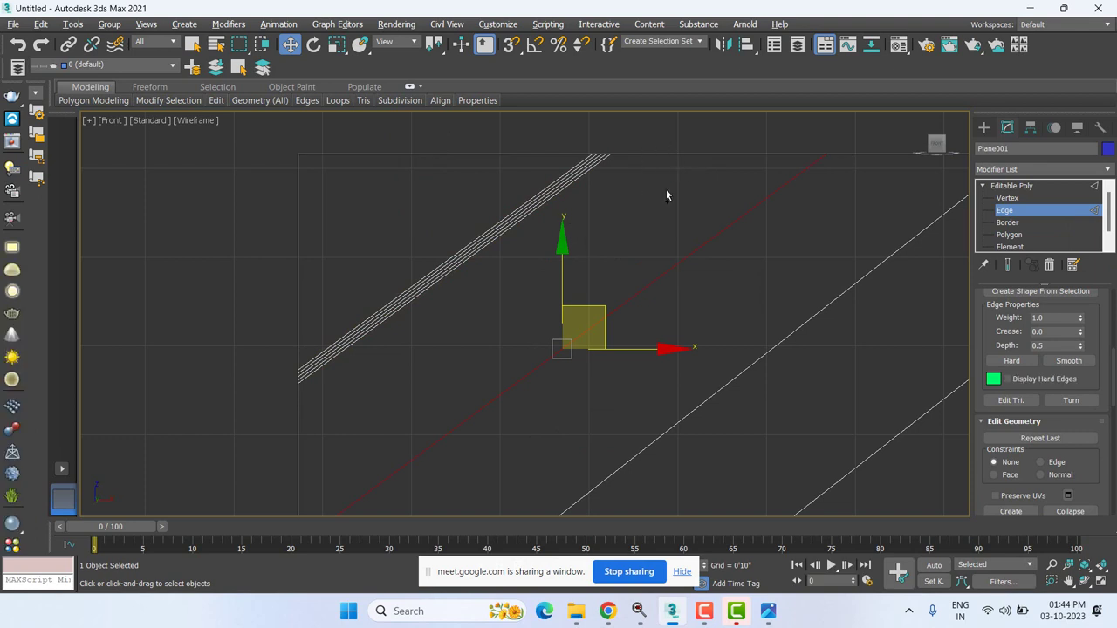
{"action": "scroll", "coordinate": [490, 242], "scroll_direction": "up", "scroll_amount": 2}
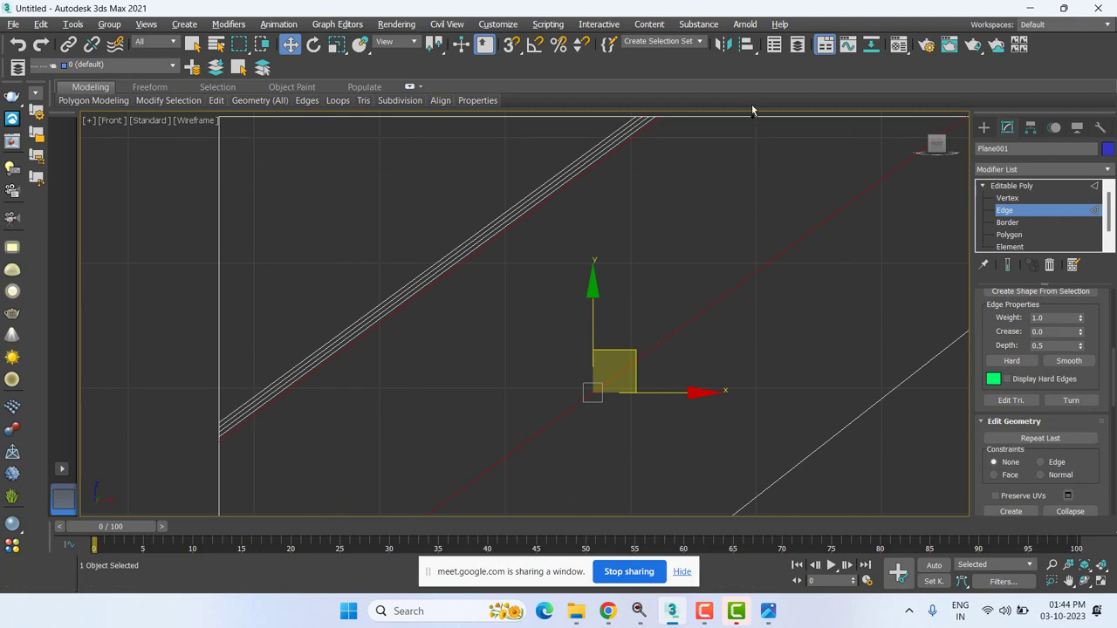
{"action": "scroll", "coordinate": [749, 114], "scroll_direction": "down", "scroll_amount": 2}
{"action": "scroll", "coordinate": [438, 329], "scroll_direction": "down", "scroll_amount": 3}
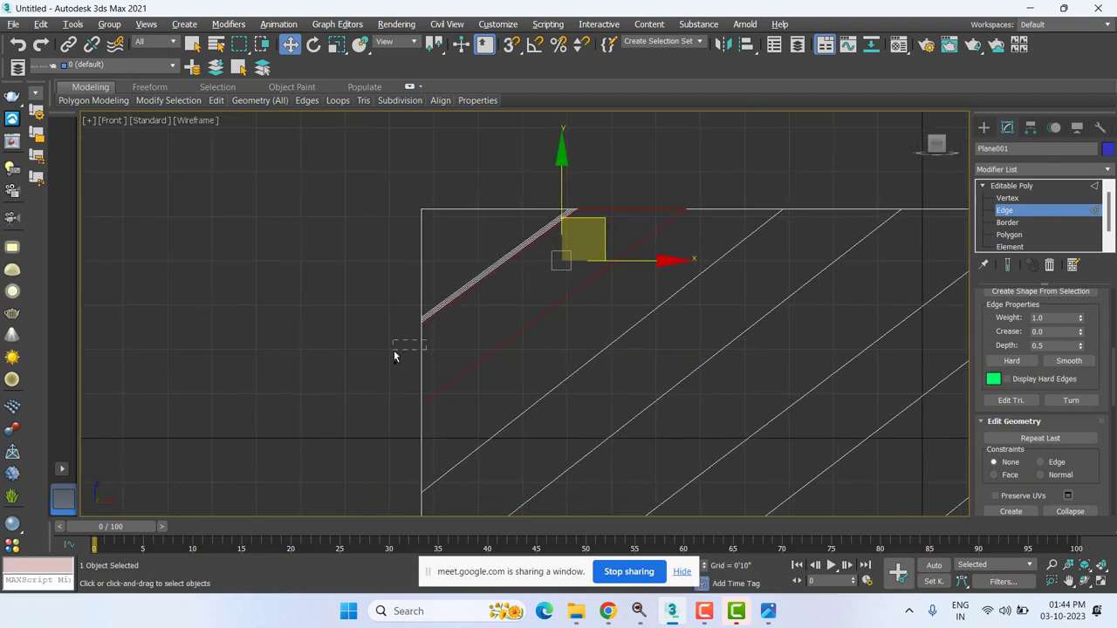
{"action": "left_click_drag", "start_coordinate": [394, 350], "coordinate": [403, 371]}
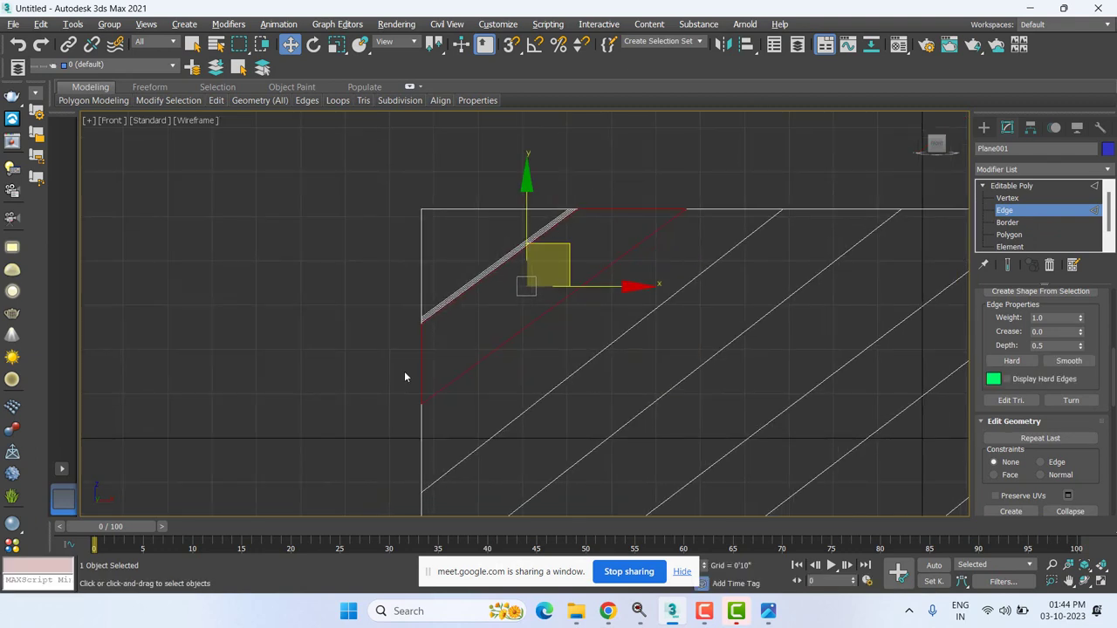
- Undo the strip's edge selection and the chamfer on the corner triangle
{"action": "key", "text": "BackSpace"}
{"action": "key", "text": "BackSpace"}
{"action": "key", "text": "BackSpace"}
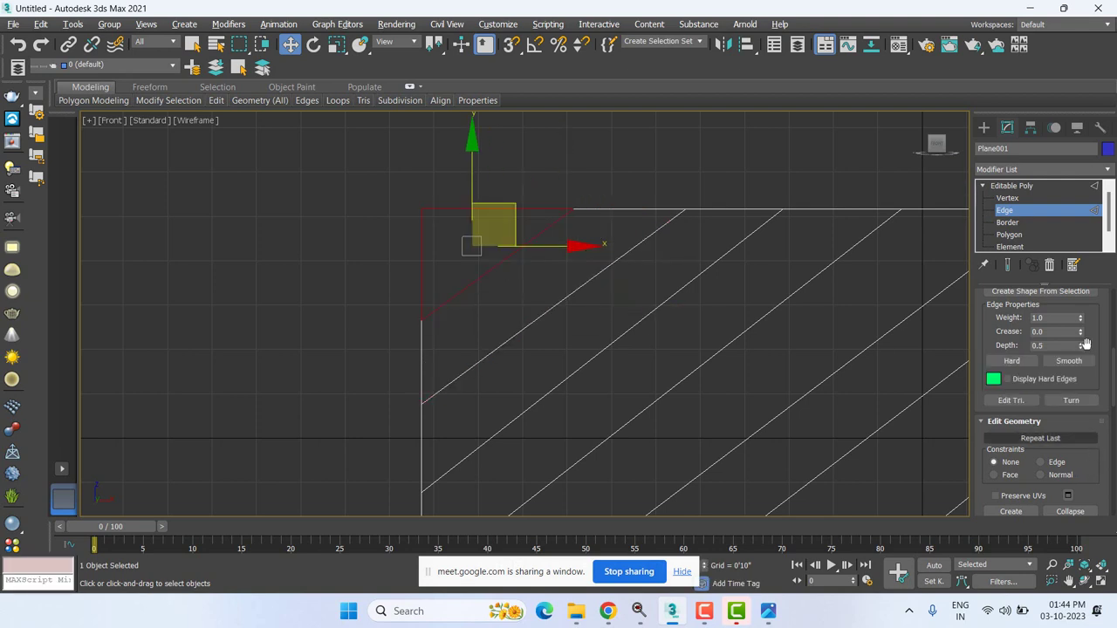
- Try to detach the corner triangle at edge level using its three selected edges
{"action": "scroll", "coordinate": [1094, 298], "scroll_direction": "down", "scroll_amount": 3}
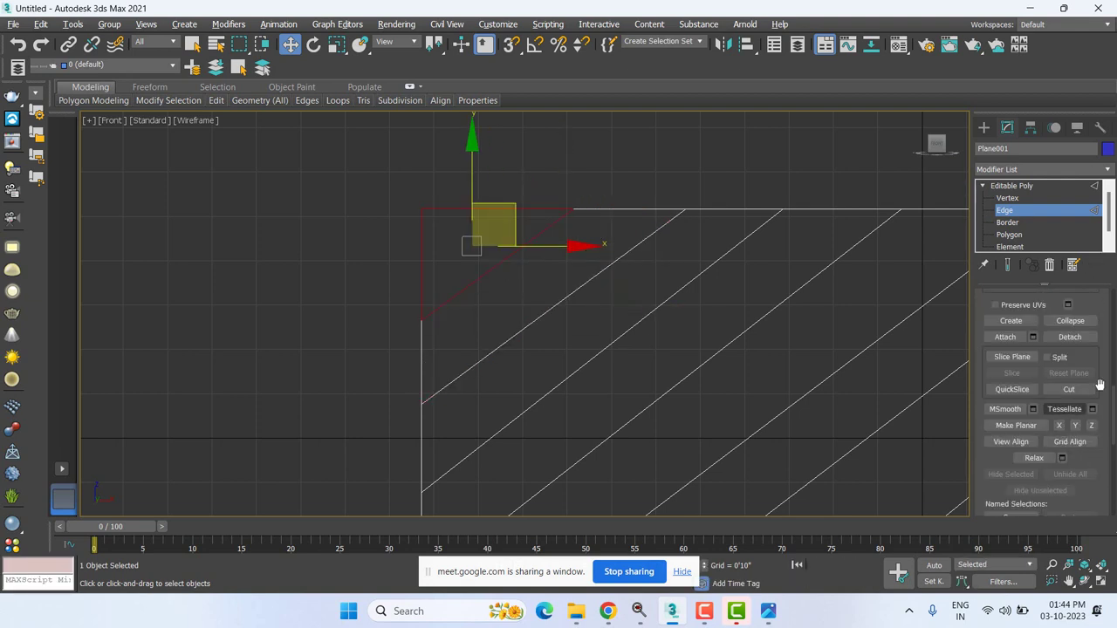
{"action": "left_click", "coordinate": [1070, 337]}
{"action": "left_click", "coordinate": [605, 308]}
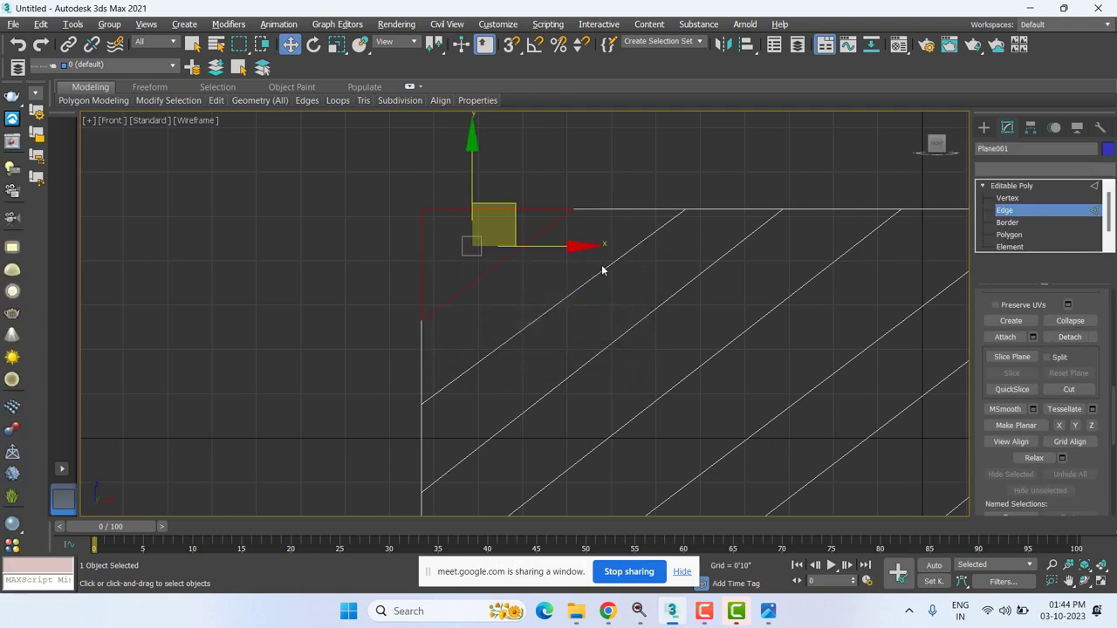
{"action": "left_click", "coordinate": [707, 252]}
- At polygon level, detach the upper-left corner triangle as a separate object
{"action": "left_click", "coordinate": [1009, 235]}
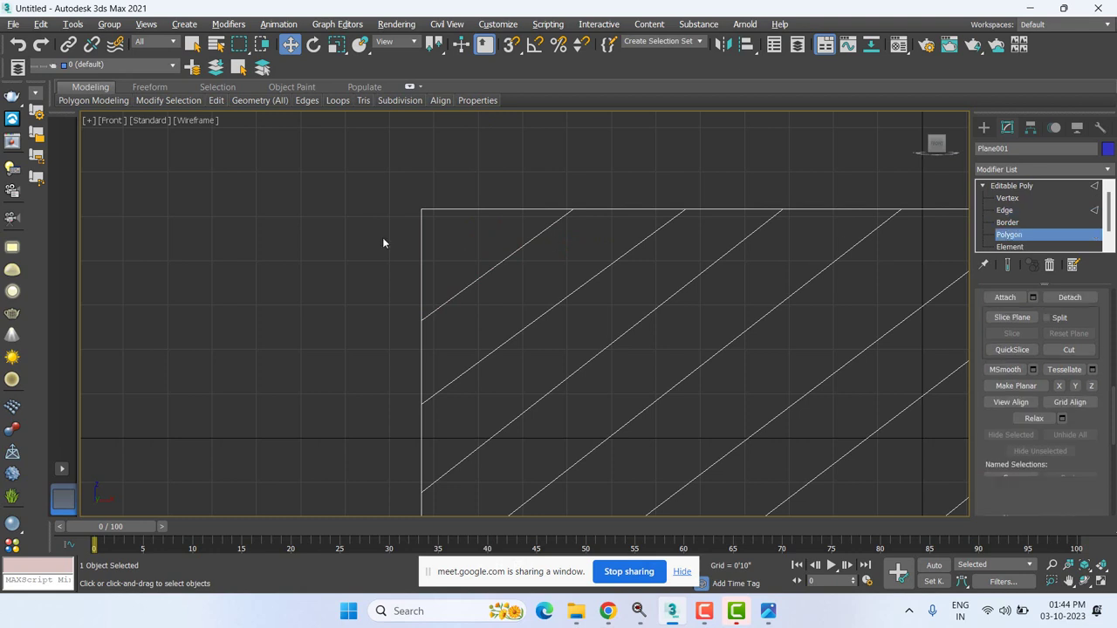
{"action": "left_click", "coordinate": [434, 239]}
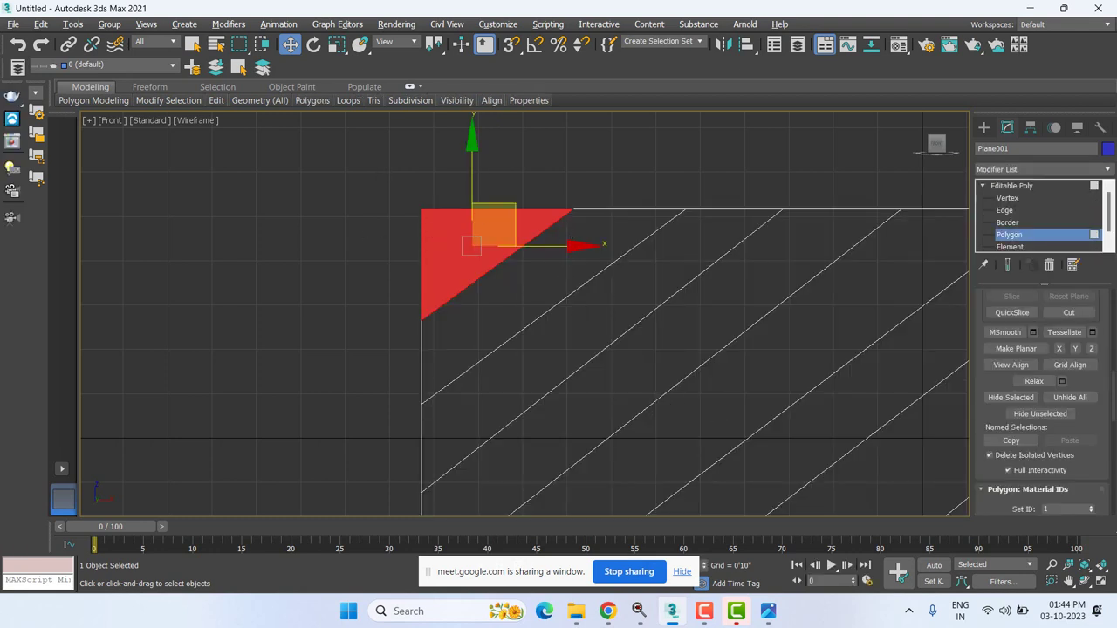
{"action": "scroll", "coordinate": [1098, 447], "scroll_direction": "down", "scroll_amount": 3}
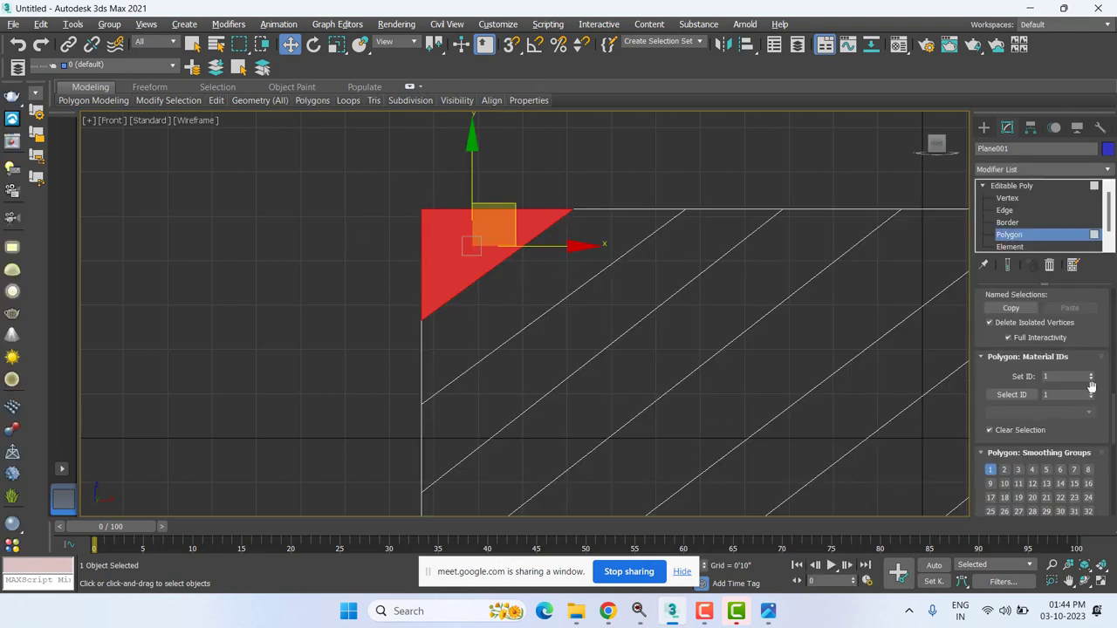
{"action": "scroll", "coordinate": [1074, 397], "scroll_direction": "up", "scroll_amount": 3}
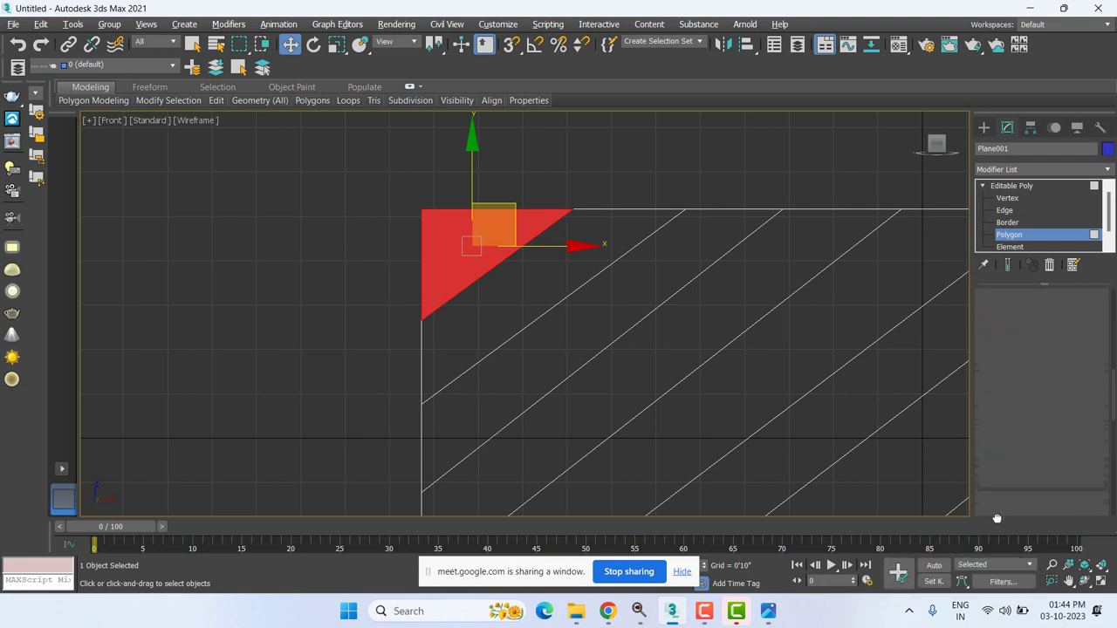
{"action": "scroll", "coordinate": [1105, 439], "scroll_direction": "up", "scroll_amount": 2}
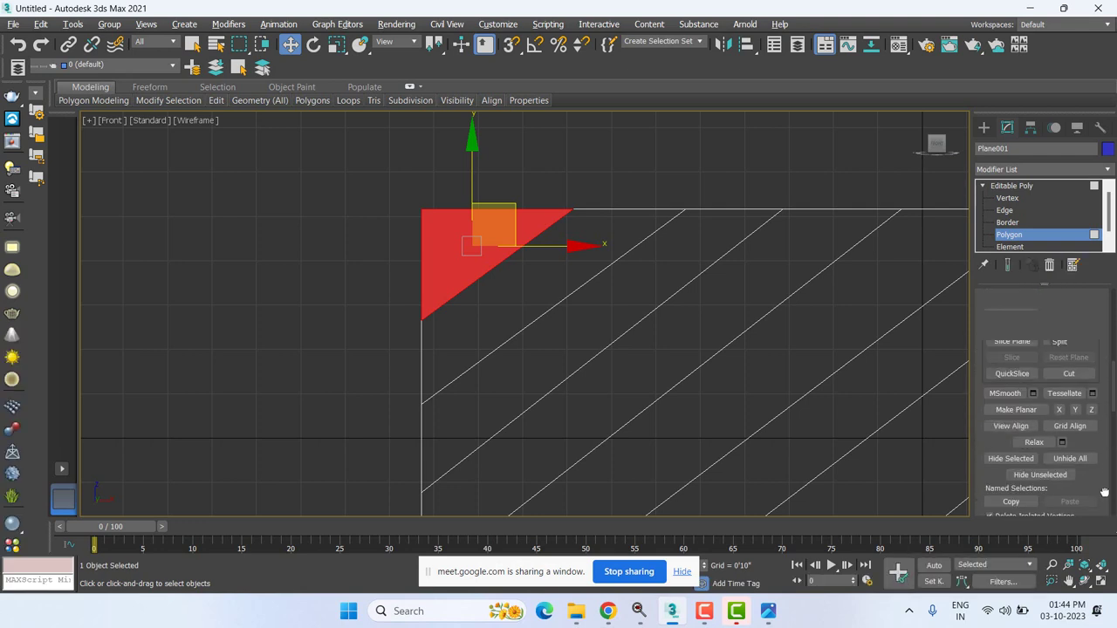
{"action": "left_click", "coordinate": [1070, 336]}
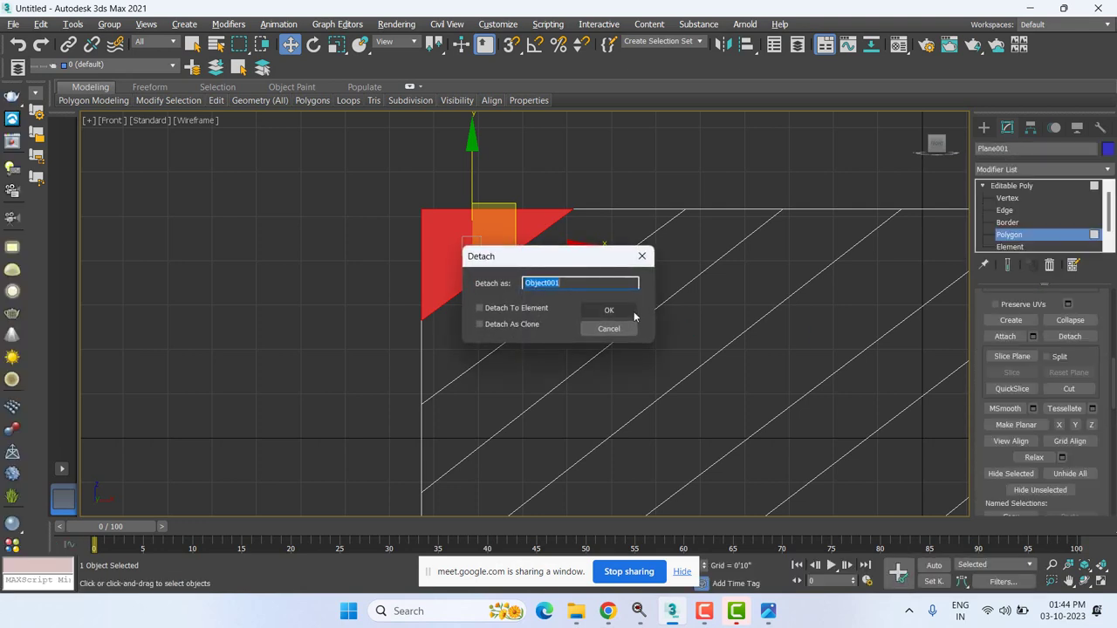
{"action": "left_click", "coordinate": [632, 313]}
- Detach the next three diagonal strips beside the corner triangle, each as its own object
{"action": "left_click", "coordinate": [1069, 337]}
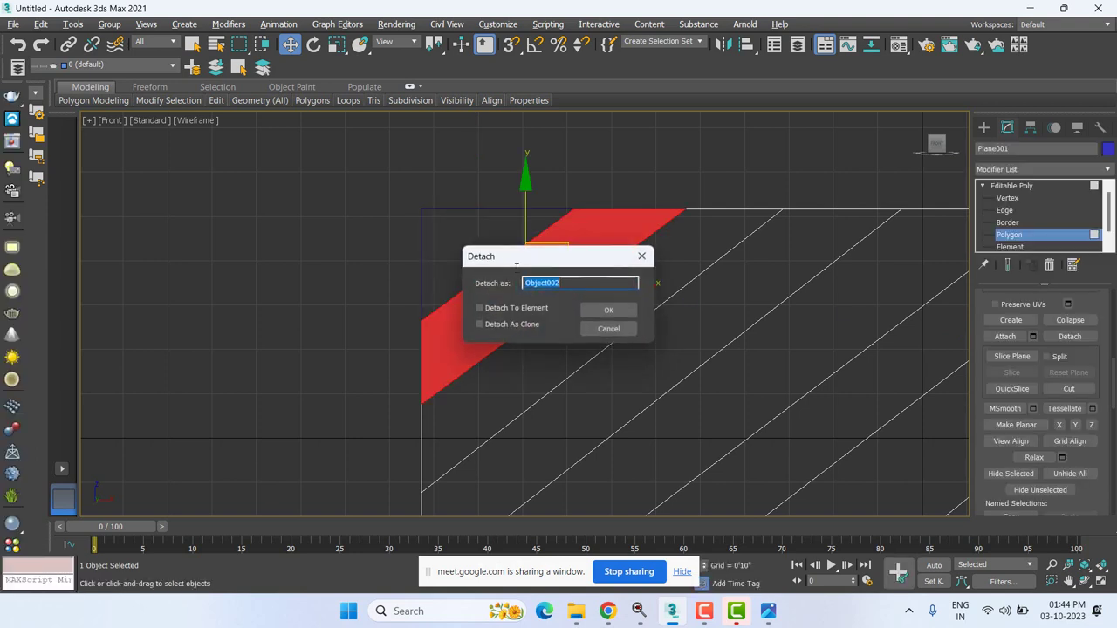
{"action": "left_click", "coordinate": [608, 312]}
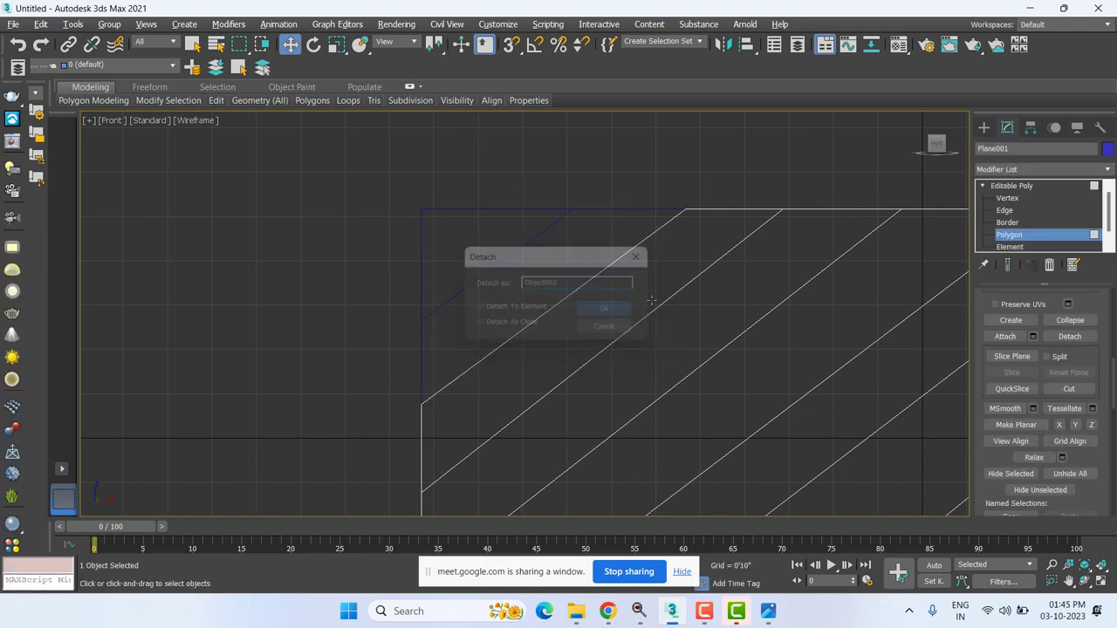
{"action": "left_click", "coordinate": [1070, 337]}
{"action": "left_click", "coordinate": [606, 318]}
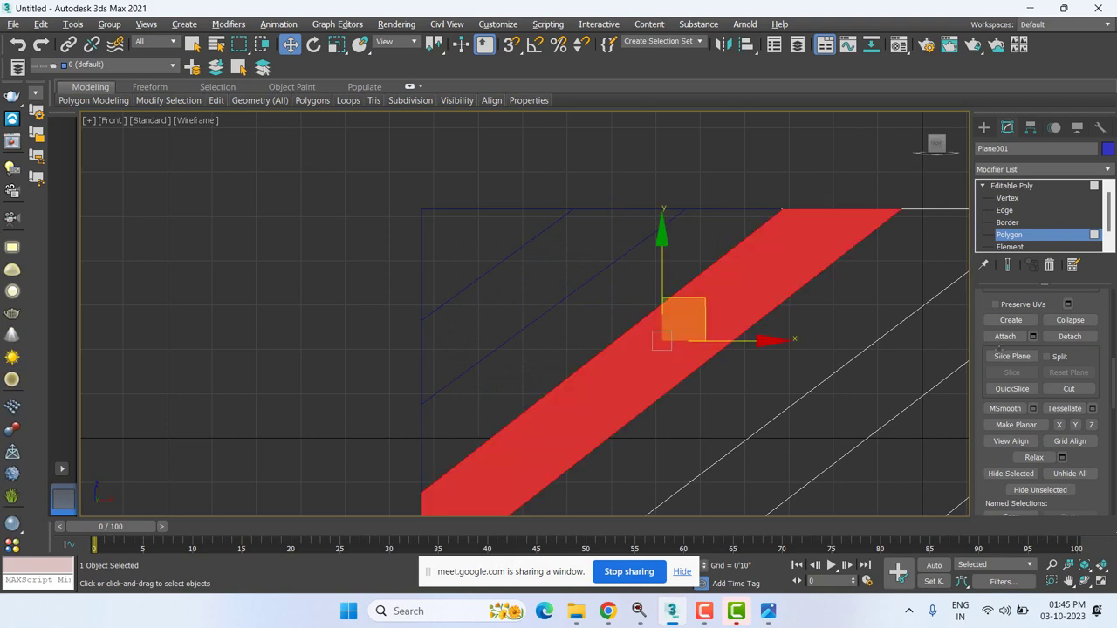
{"action": "left_click", "coordinate": [1070, 337]}
{"action": "left_click", "coordinate": [609, 311]}
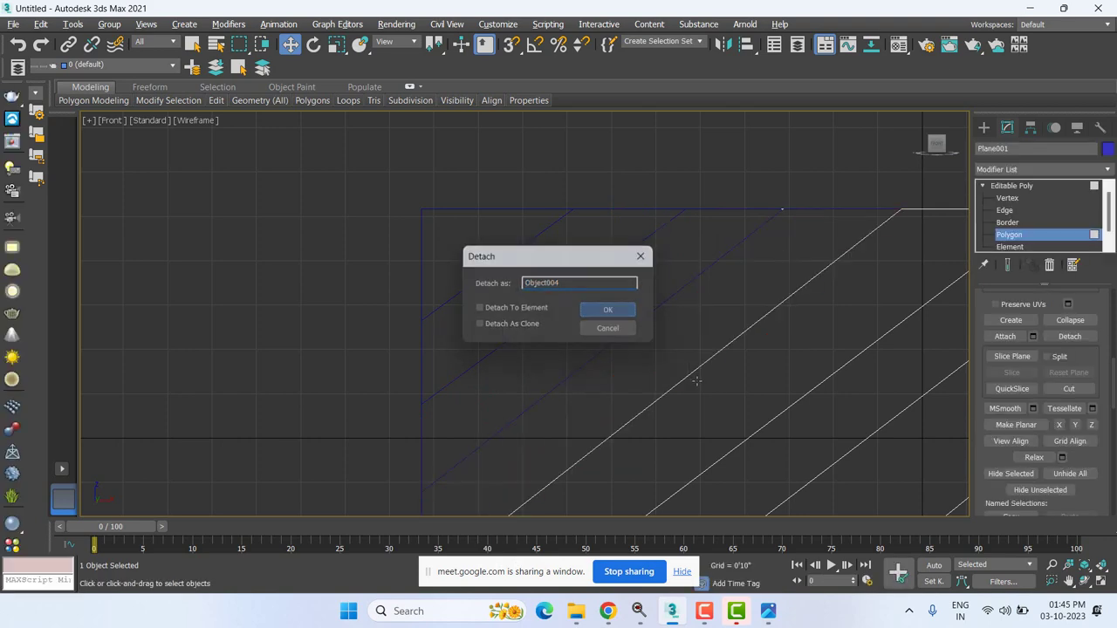
- Detach the three remaining long diagonal strips above the main dividing diagonal, each as its own object
{"action": "left_click", "coordinate": [555, 273]}
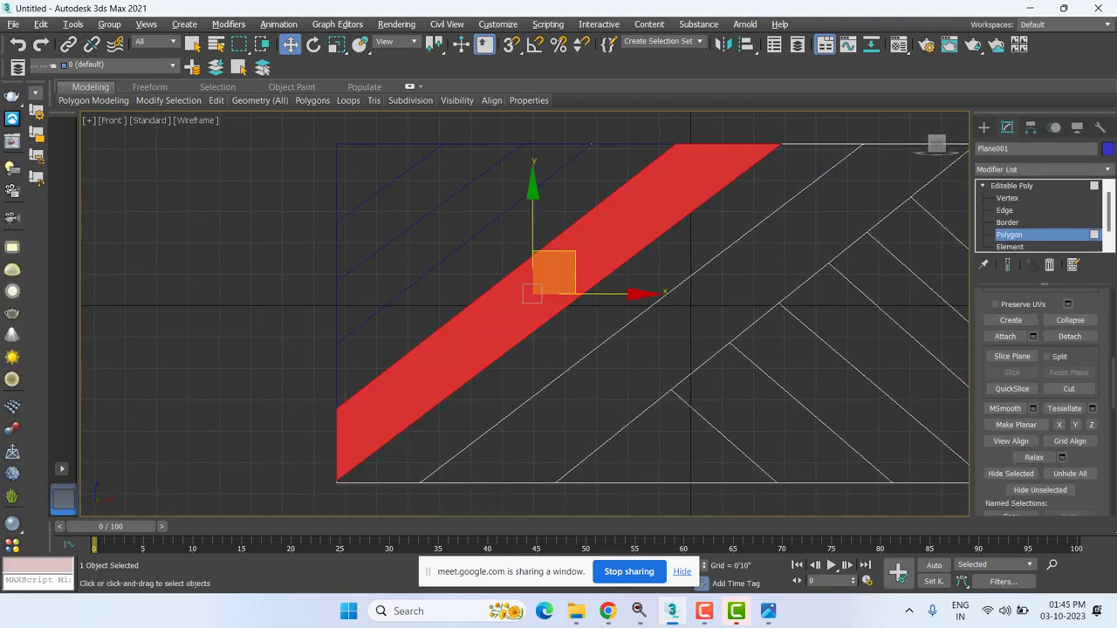
{"action": "left_click", "coordinate": [1070, 337]}
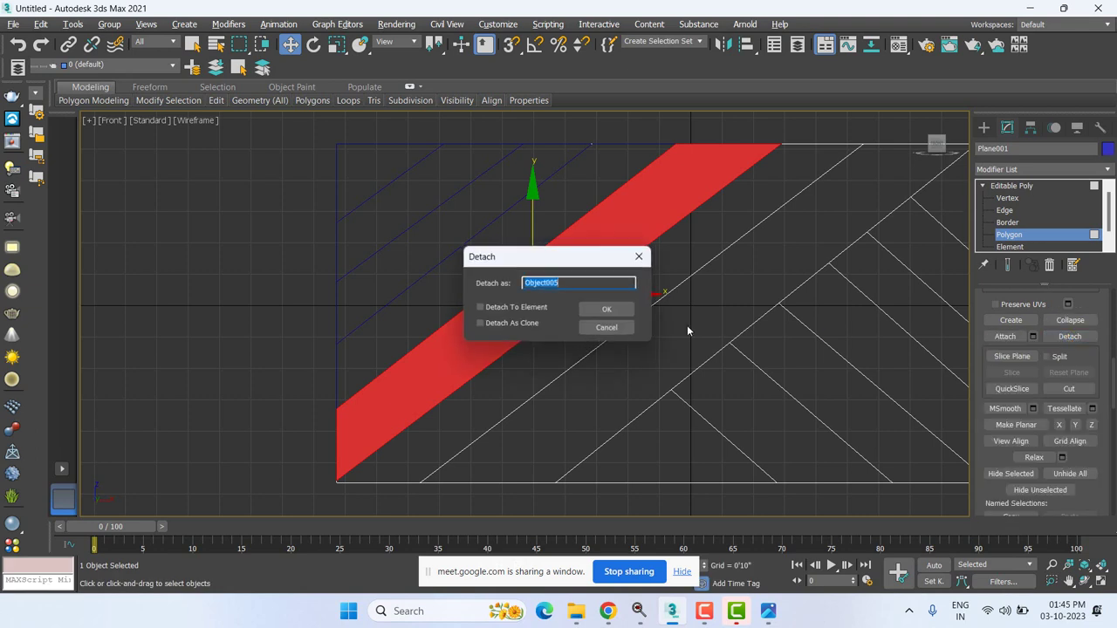
{"action": "left_click", "coordinate": [608, 310]}
{"action": "left_click", "coordinate": [682, 259]}
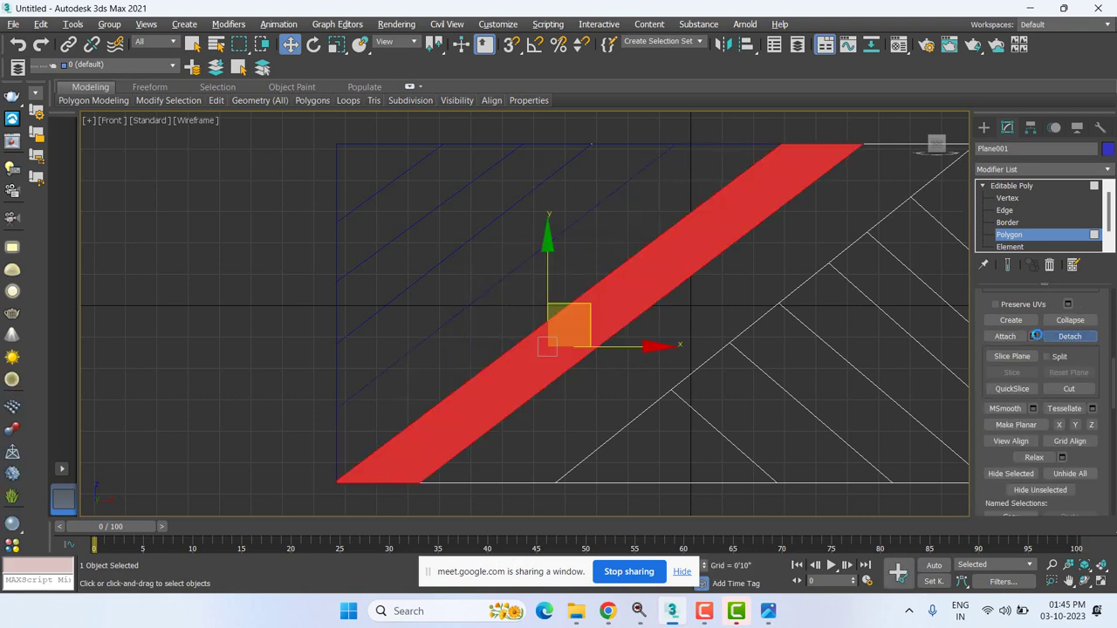
{"action": "left_click", "coordinate": [1070, 337]}
{"action": "left_click", "coordinate": [604, 309]}
{"action": "left_click", "coordinate": [743, 335]}
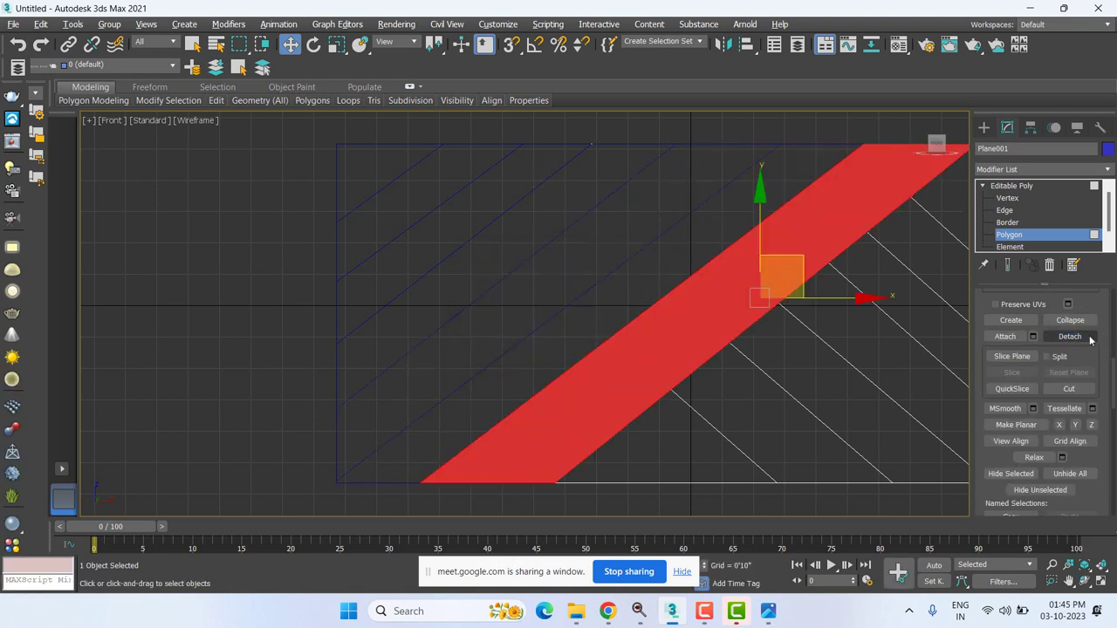
{"action": "left_click", "coordinate": [1070, 337]}
{"action": "left_click", "coordinate": [627, 312]}
- Detach the triangle at the lower edge below the main diagonal and the opposing strip beside it as separate objects
{"action": "scroll", "coordinate": [611, 392], "scroll_direction": "down", "scroll_amount": 3}
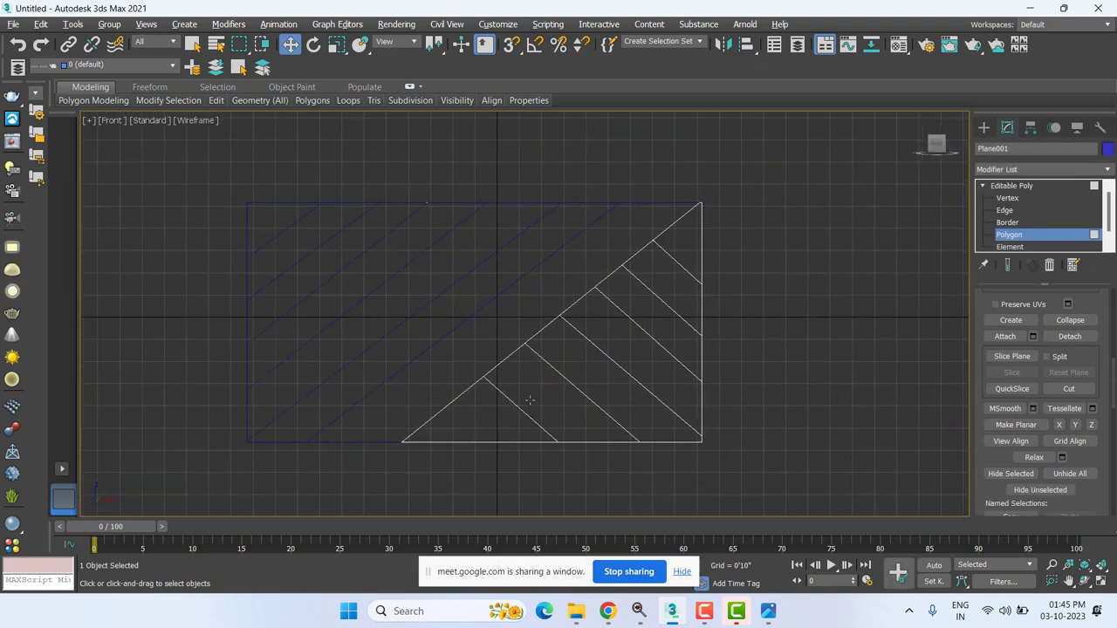
{"action": "left_click", "coordinate": [489, 419]}
{"action": "left_click", "coordinate": [1070, 337]}
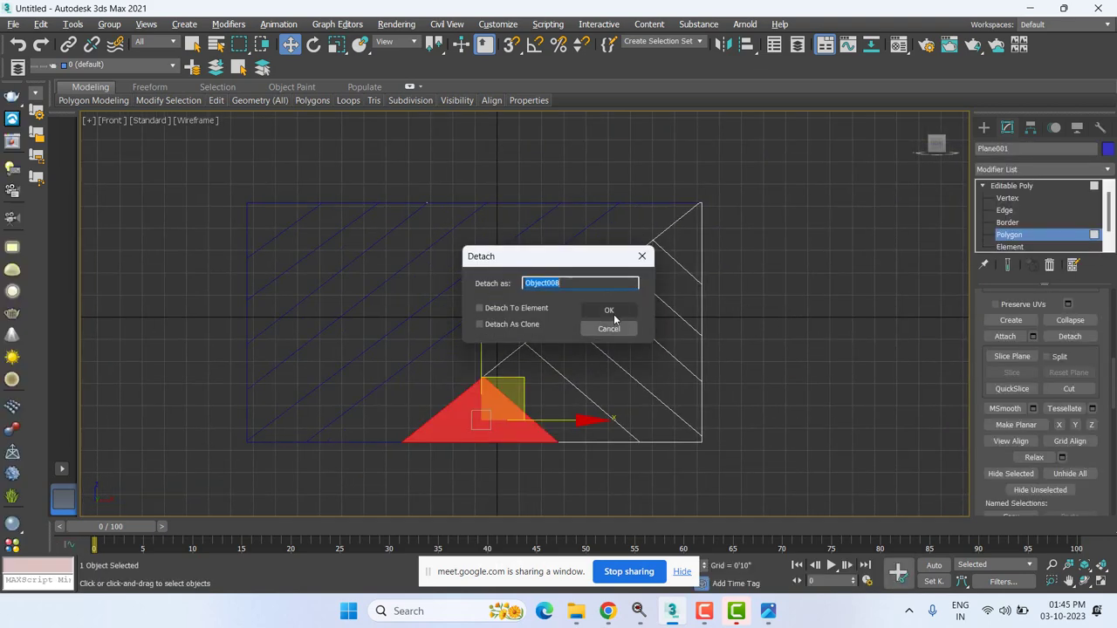
{"action": "left_click", "coordinate": [606, 312]}
{"action": "left_click", "coordinate": [541, 397]}
{"action": "left_click", "coordinate": [1070, 337]}
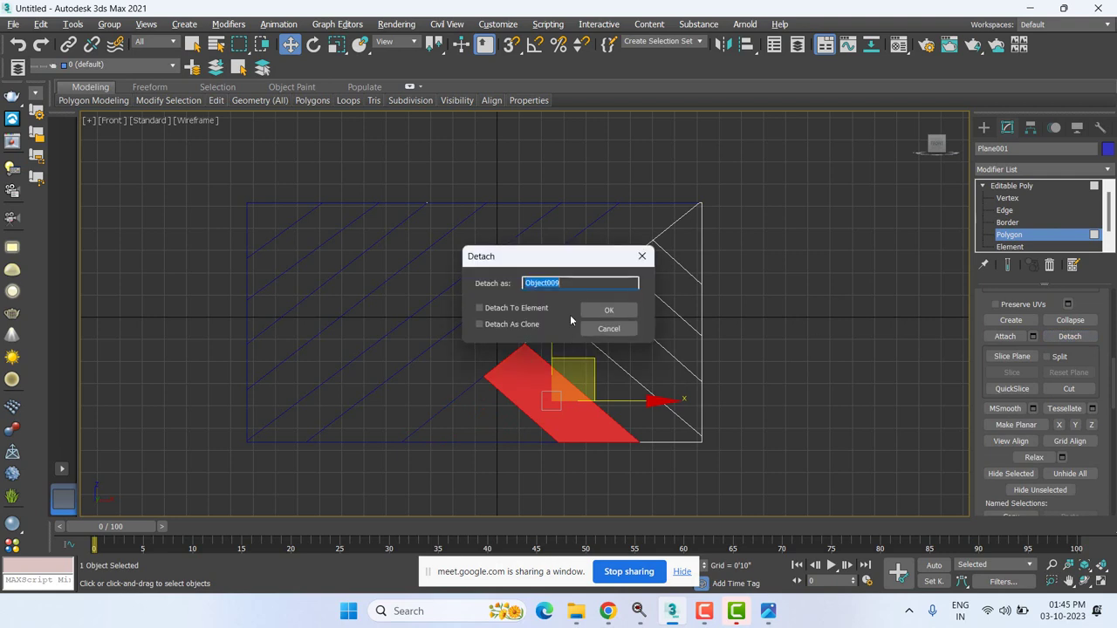
{"action": "left_click", "coordinate": [605, 311]}
- Detach the next three opposing strips up toward the right edge of the headboard, each as its own object
{"action": "left_click", "coordinate": [572, 375]}
{"action": "left_click", "coordinate": [1074, 339]}
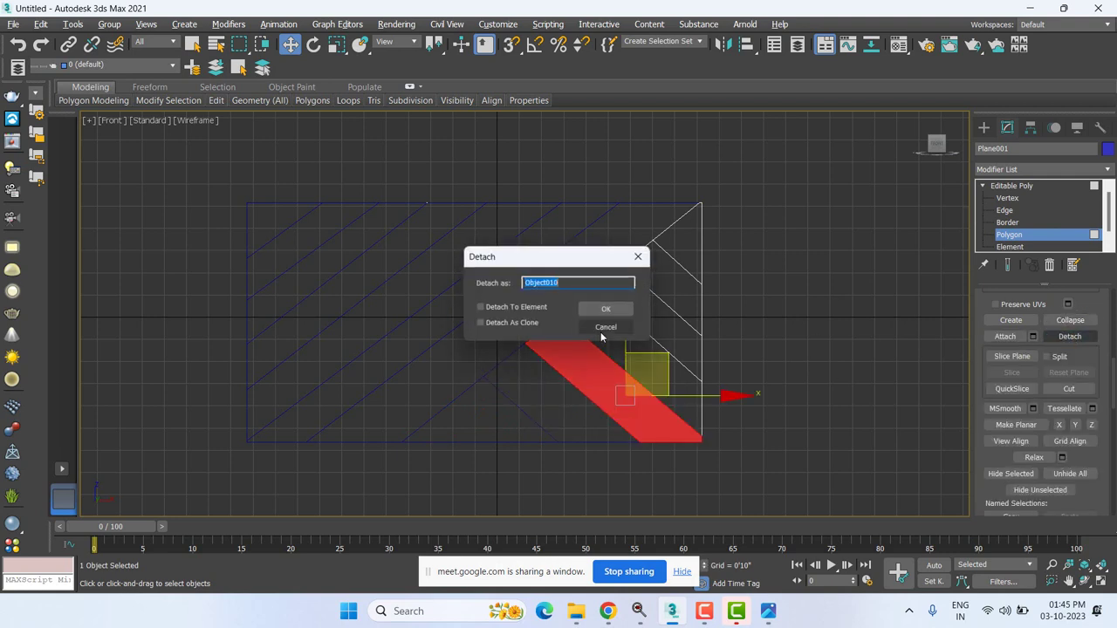
{"action": "left_click", "coordinate": [605, 312]}
{"action": "left_click", "coordinate": [663, 371]}
{"action": "left_click", "coordinate": [1071, 337]}
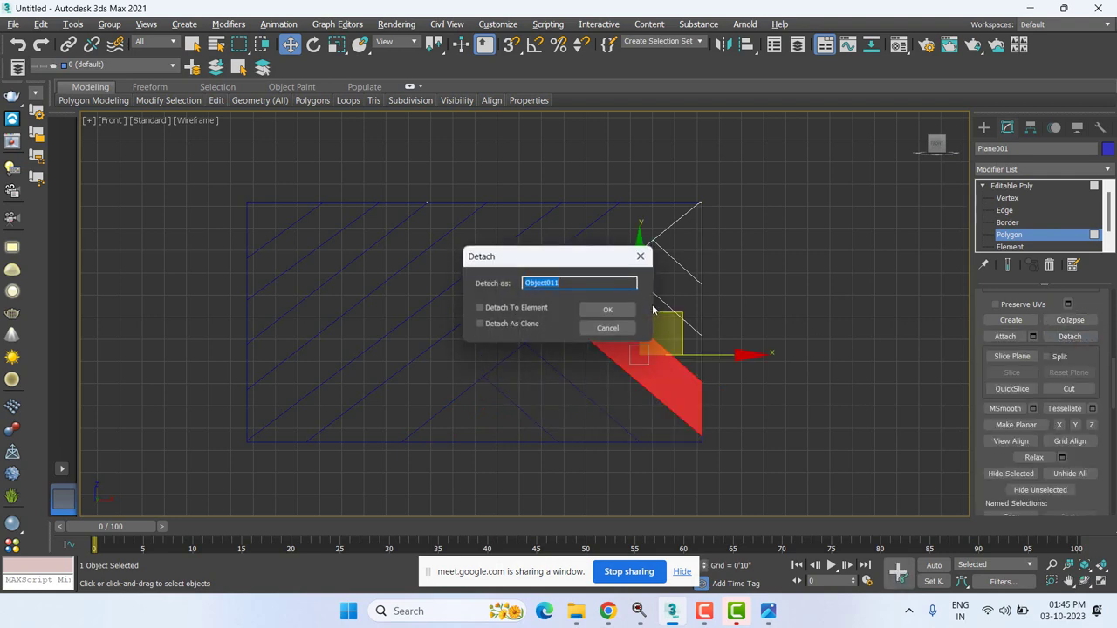
{"action": "left_click", "coordinate": [605, 311]}
{"action": "left_click", "coordinate": [664, 332]}
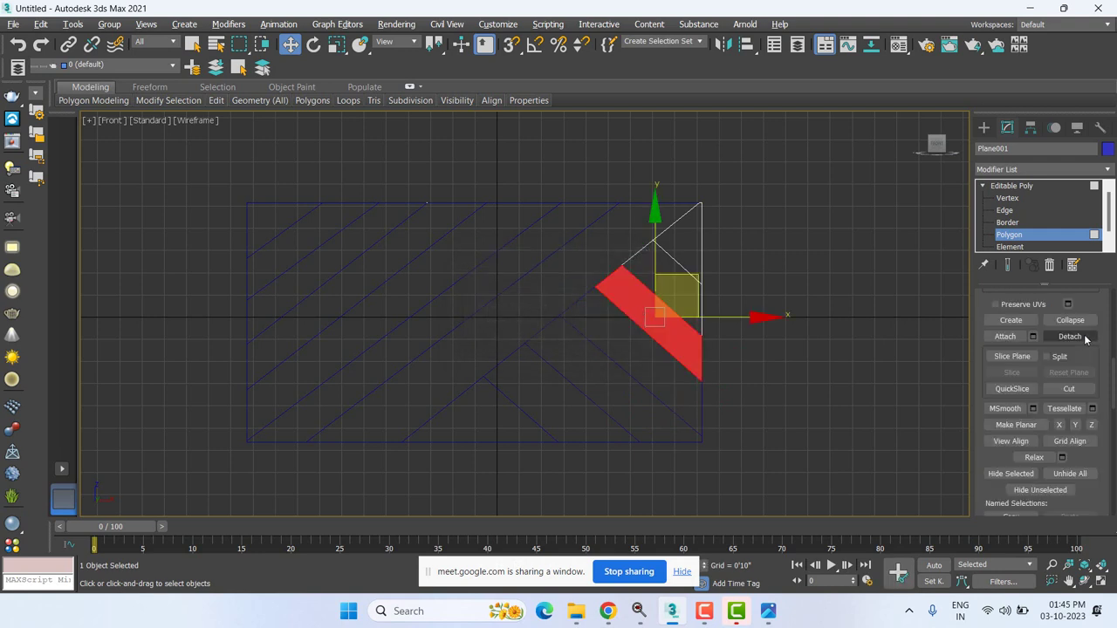
{"action": "left_click", "coordinate": [1085, 338]}
{"action": "left_click", "coordinate": [609, 310]}
- Detach the last opposing strip and the upper-right triangle as separate objects, leave polygon level and clear the selection
{"action": "left_click", "coordinate": [666, 292]}
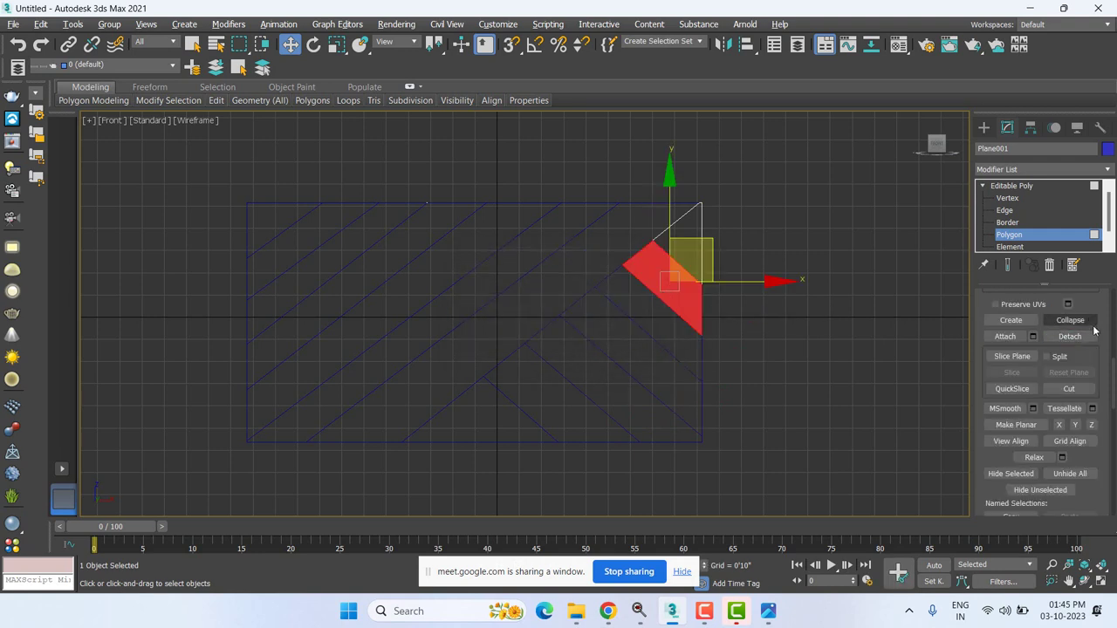
{"action": "left_click", "coordinate": [1098, 337]}
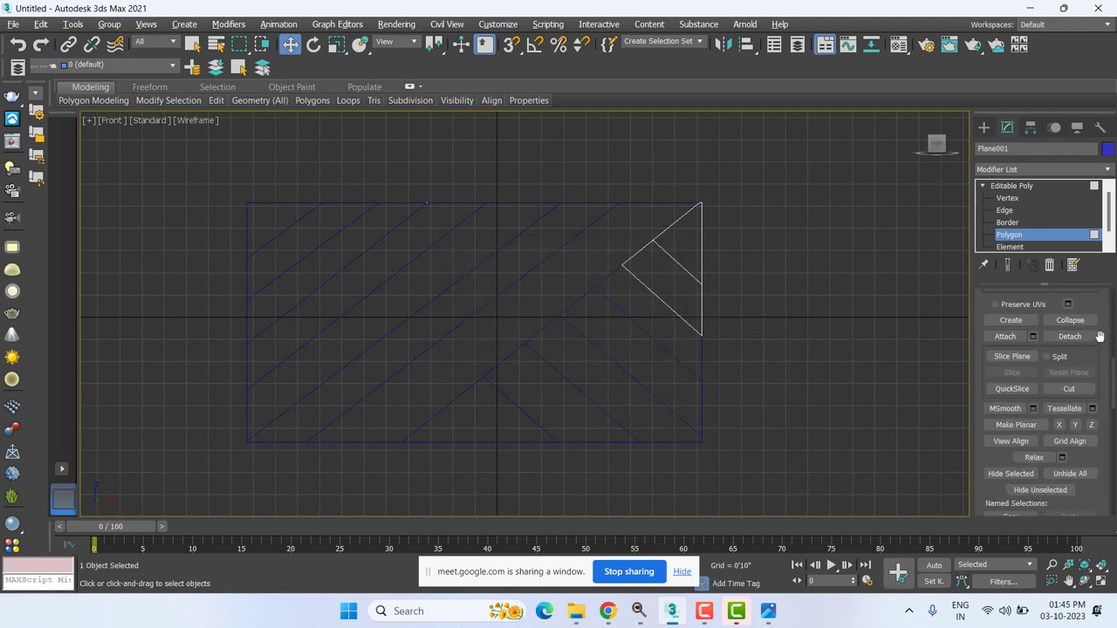
{"action": "key", "text": "ctrl+z"}
{"action": "left_click", "coordinate": [1094, 337]}
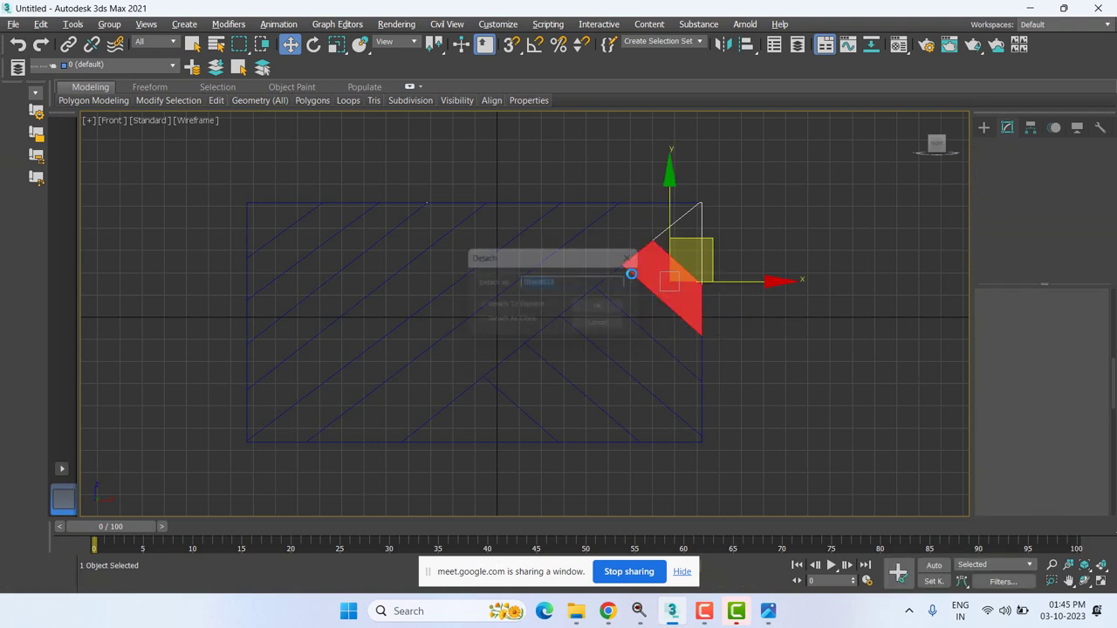
{"action": "left_click", "coordinate": [609, 312]}
{"action": "left_click", "coordinate": [694, 232]}
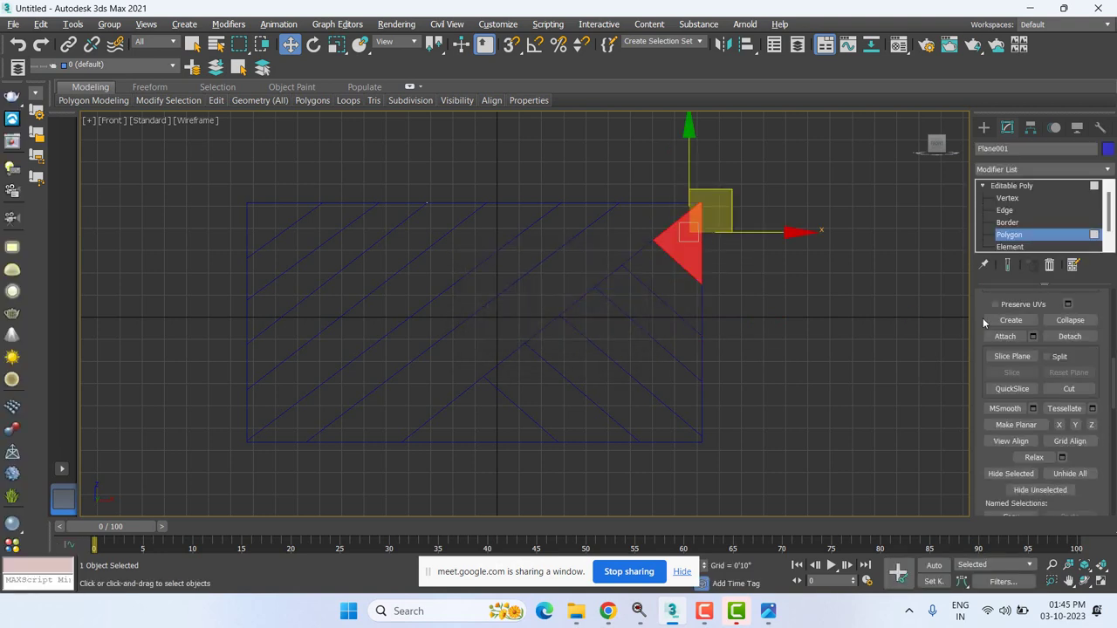
{"action": "left_click", "coordinate": [1057, 339]}
{"action": "left_click", "coordinate": [610, 310]}
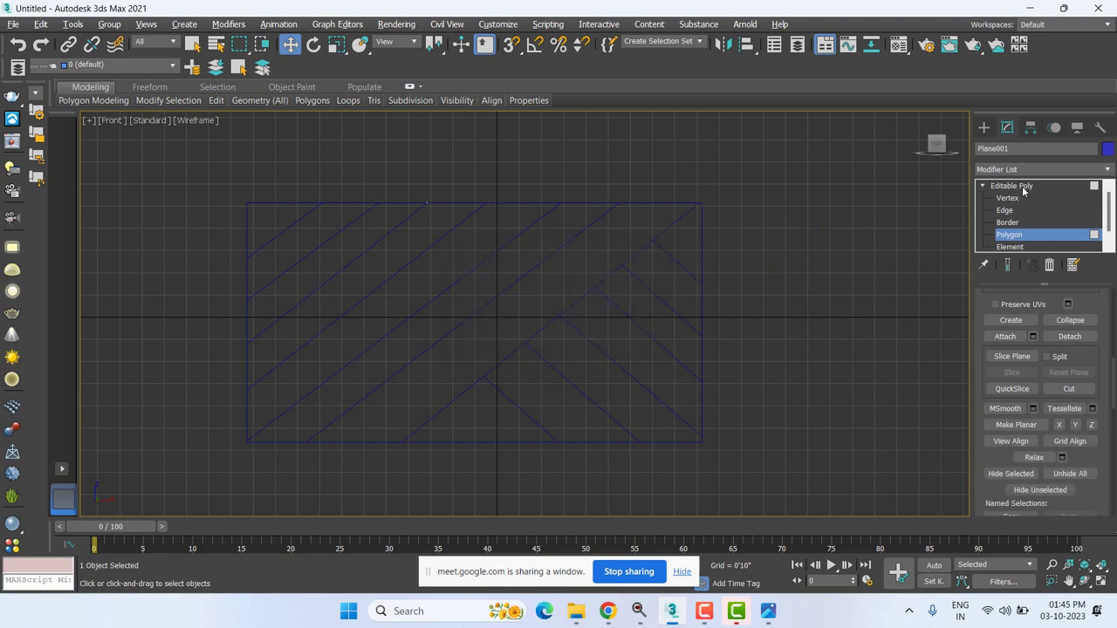
{"action": "key", "text": "4"}
{"action": "left_click", "coordinate": [140, 257]}
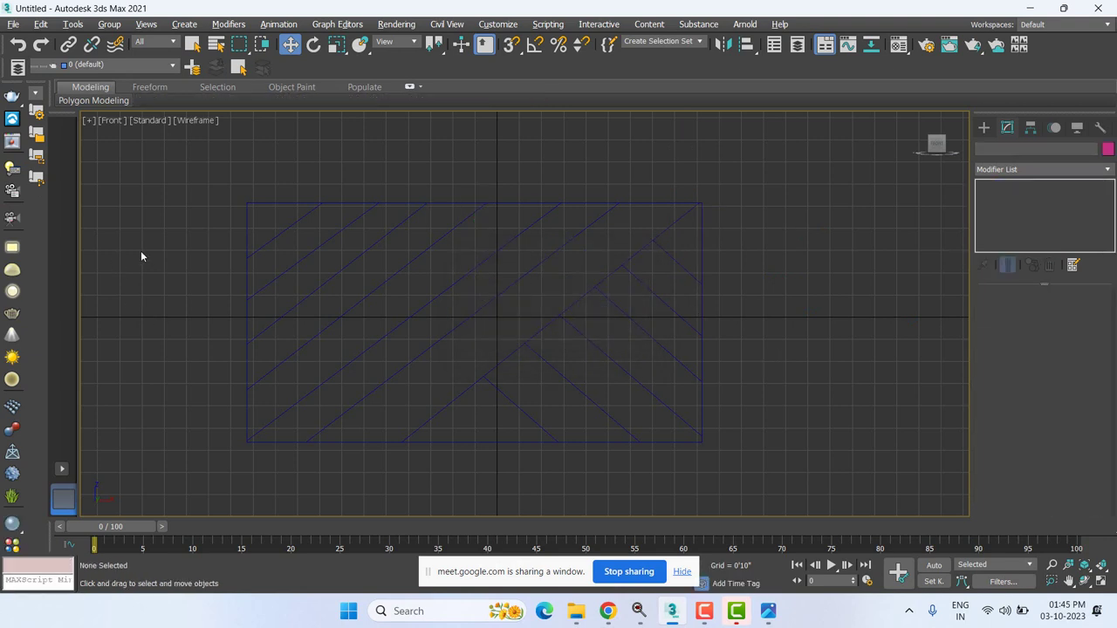
- Try to chamfer the three edges of the upper-left corner triangle by 0'9" with 0 segments
{"action": "left_click", "coordinate": [267, 209]}
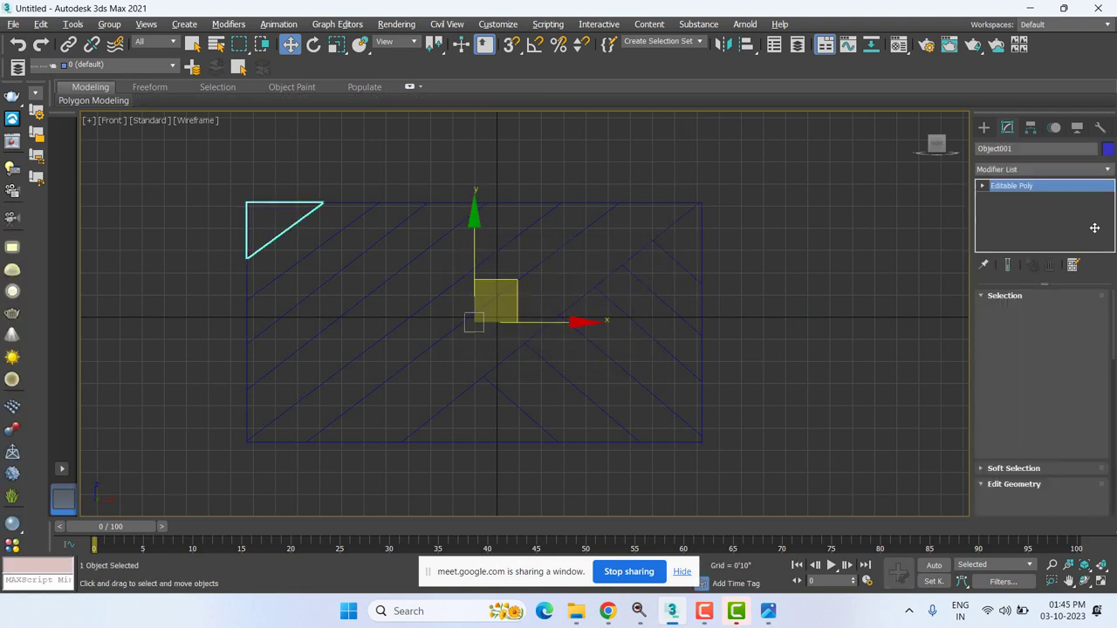
{"action": "left_click", "coordinate": [1004, 210]}
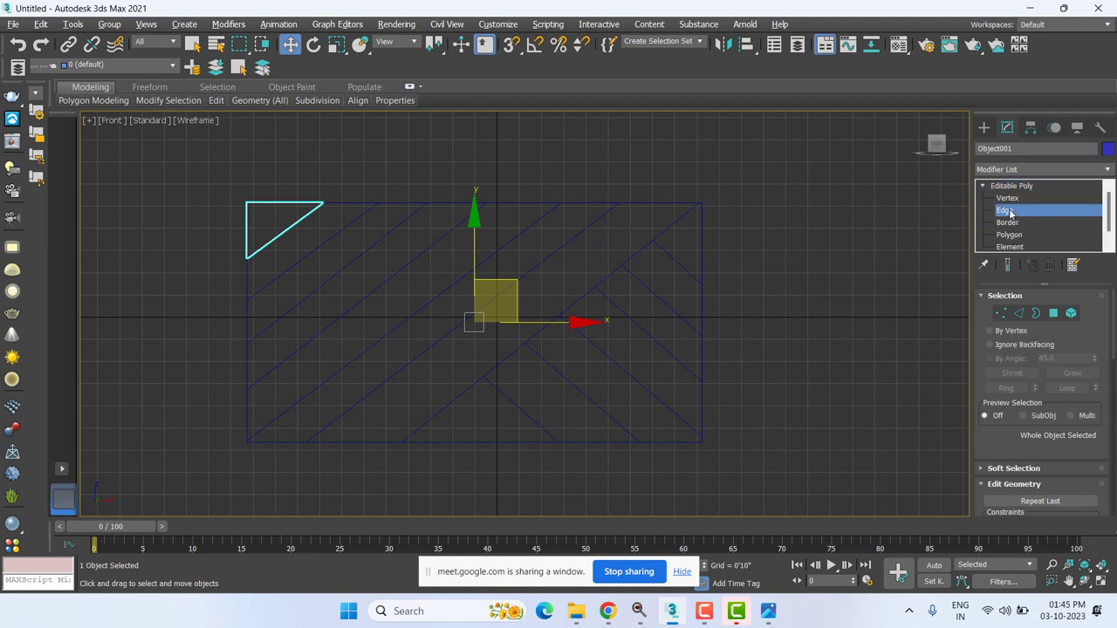
{"action": "left_click_drag", "start_coordinate": [204, 205], "coordinate": [415, 335]}
{"action": "scroll", "coordinate": [1088, 449], "scroll_direction": "down", "scroll_amount": 5}
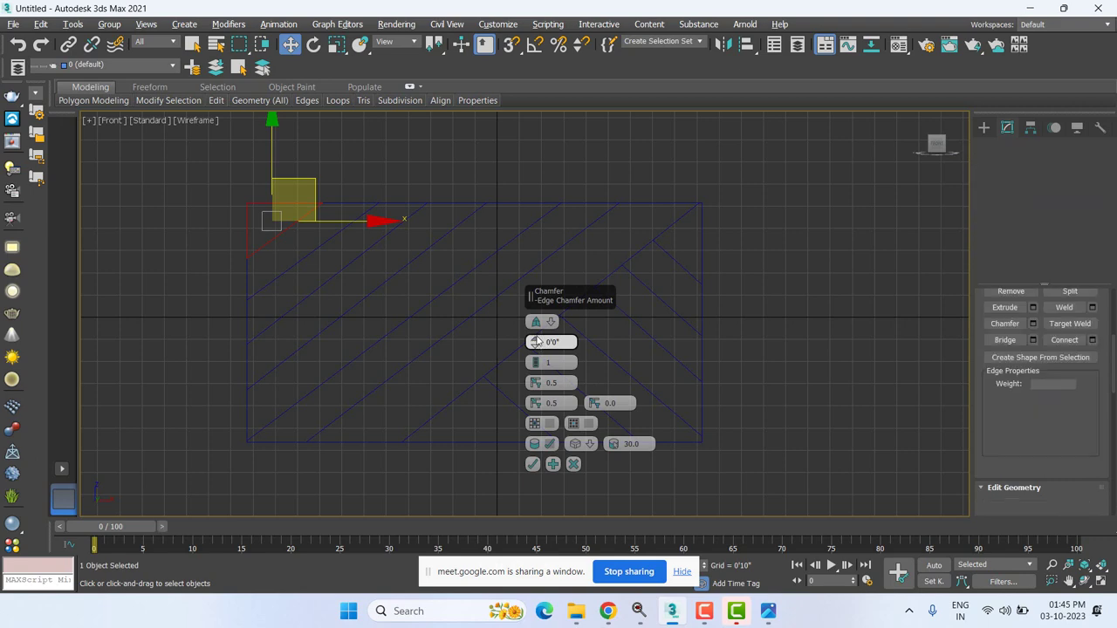
{"action": "scroll", "coordinate": [227, 198], "scroll_direction": "up", "scroll_amount": 3}
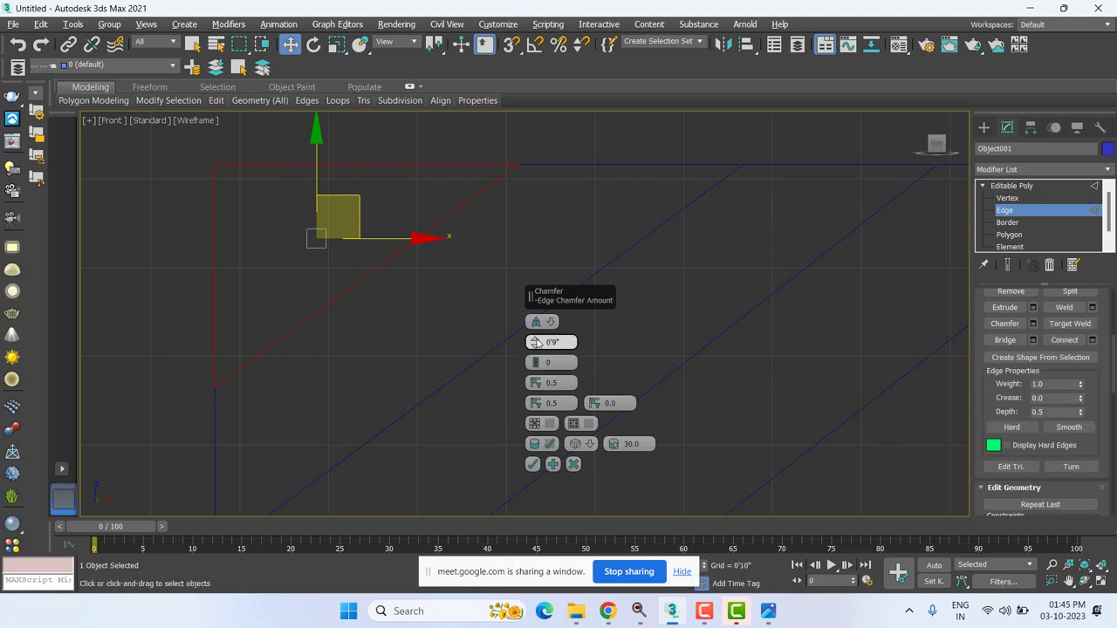
{"action": "left_click", "coordinate": [574, 465]}
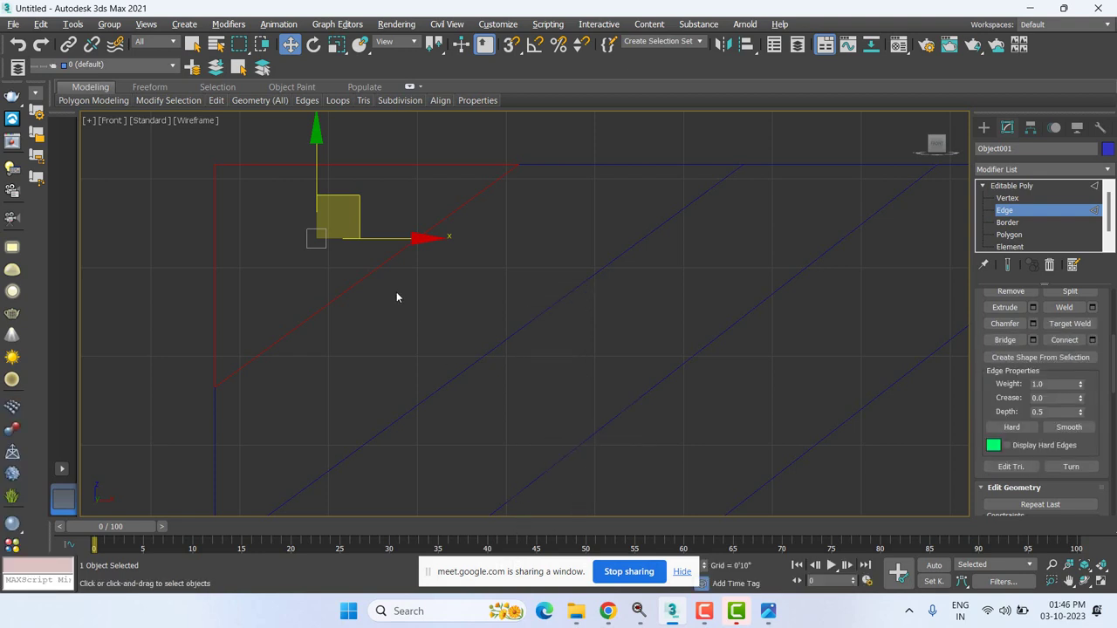
- Reselect the corner triangle's three edges and try a chamfer of 15'7" with 0 segments
{"action": "middle_click_drag", "start_coordinate": [397, 292], "coordinate": [457, 289]}
{"action": "left_click", "coordinate": [308, 230]}
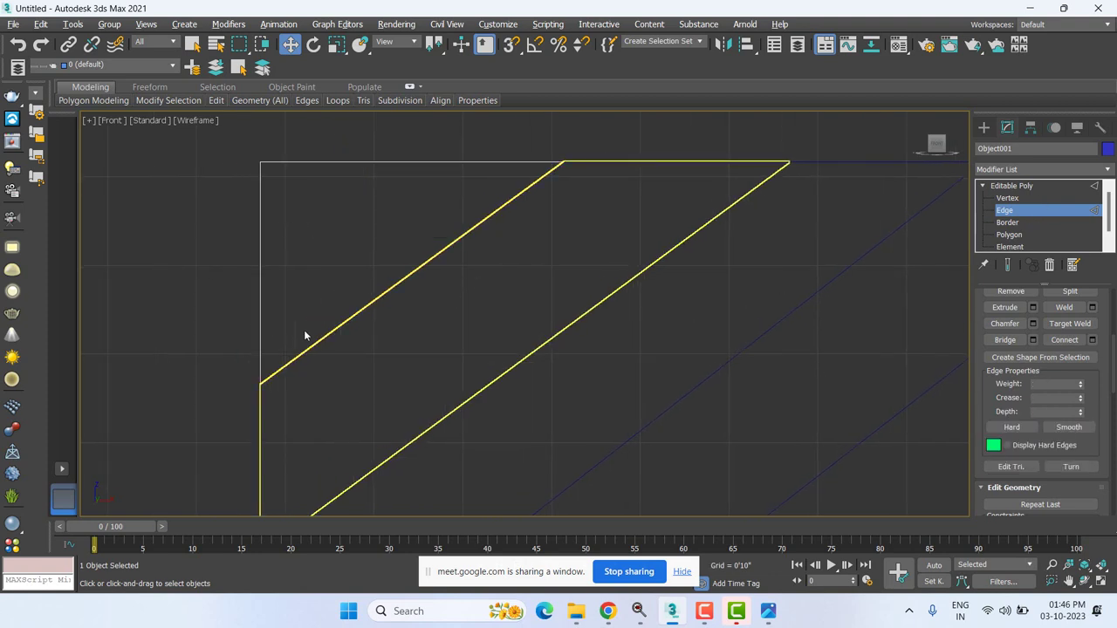
{"action": "scroll", "coordinate": [305, 332], "scroll_direction": "down", "scroll_amount": 3}
{"action": "left_click_drag", "start_coordinate": [374, 365], "coordinate": [254, 201]}
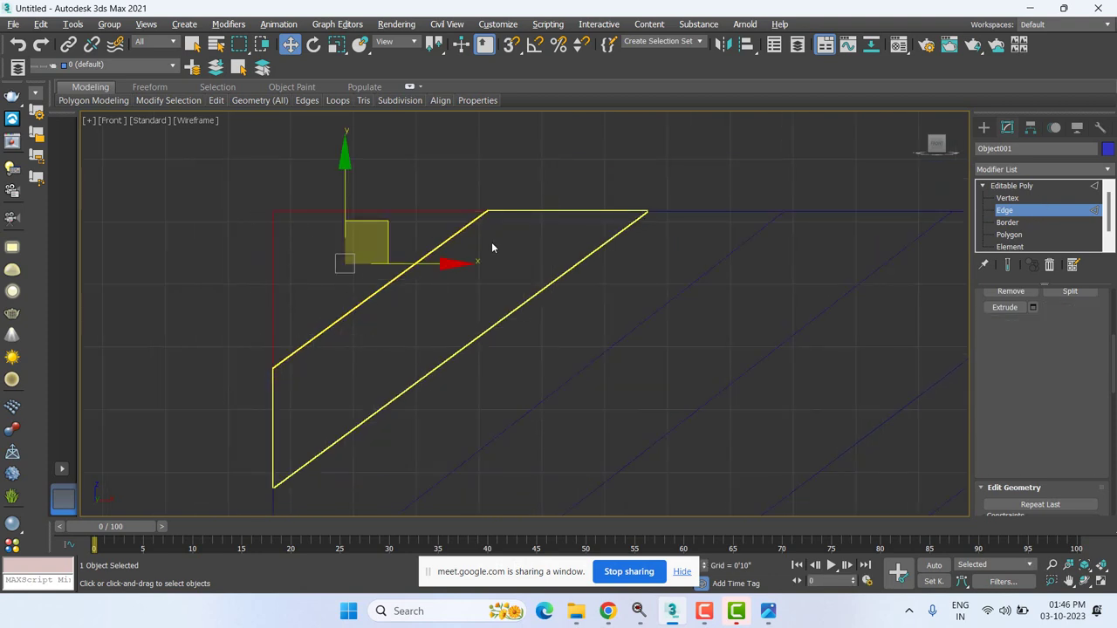
{"action": "right_click", "coordinate": [412, 255]}
{"action": "left_click", "coordinate": [260, 345]}
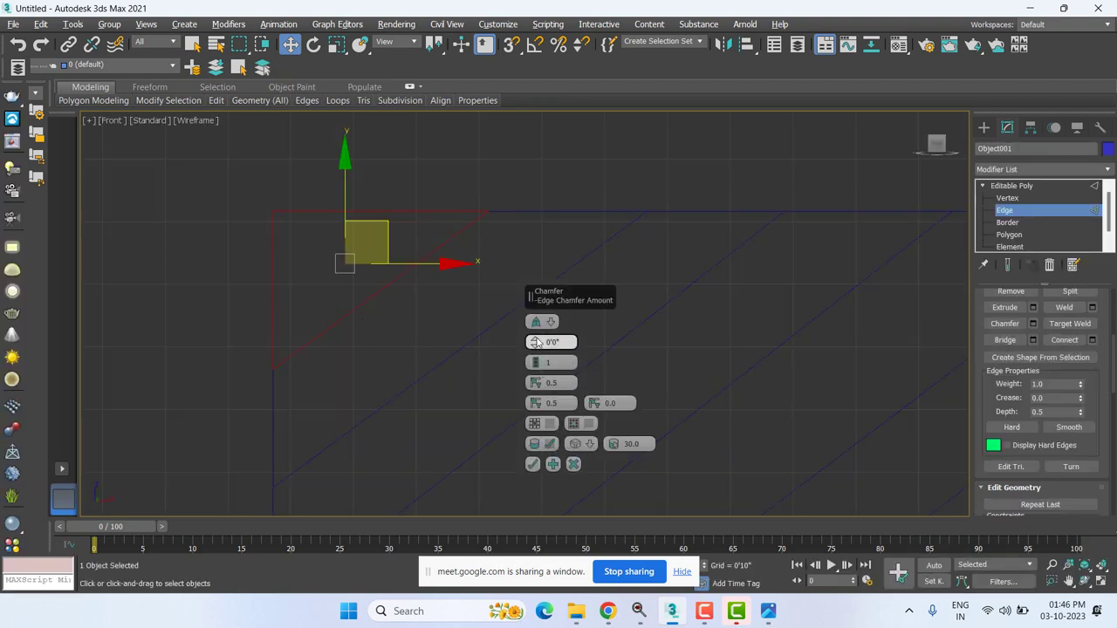
{"action": "left_click", "coordinate": [535, 338]}
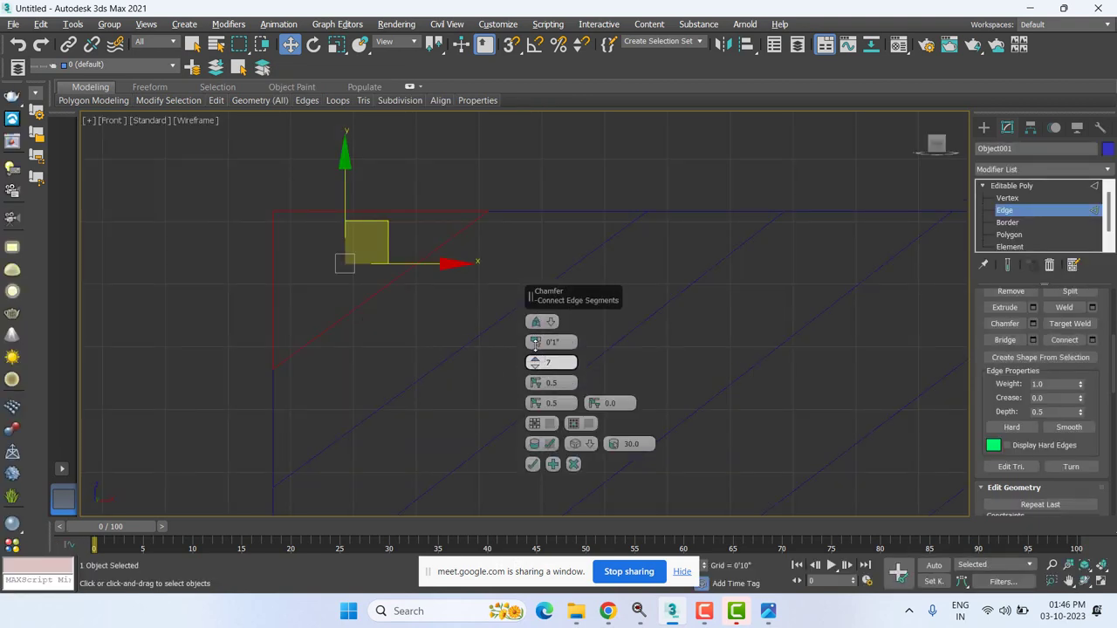
{"action": "key", "text": "BackSpace"}
{"action": "type", "text": "5"}
{"action": "key", "text": "BackSpace"}
{"action": "type", "text": "0"}
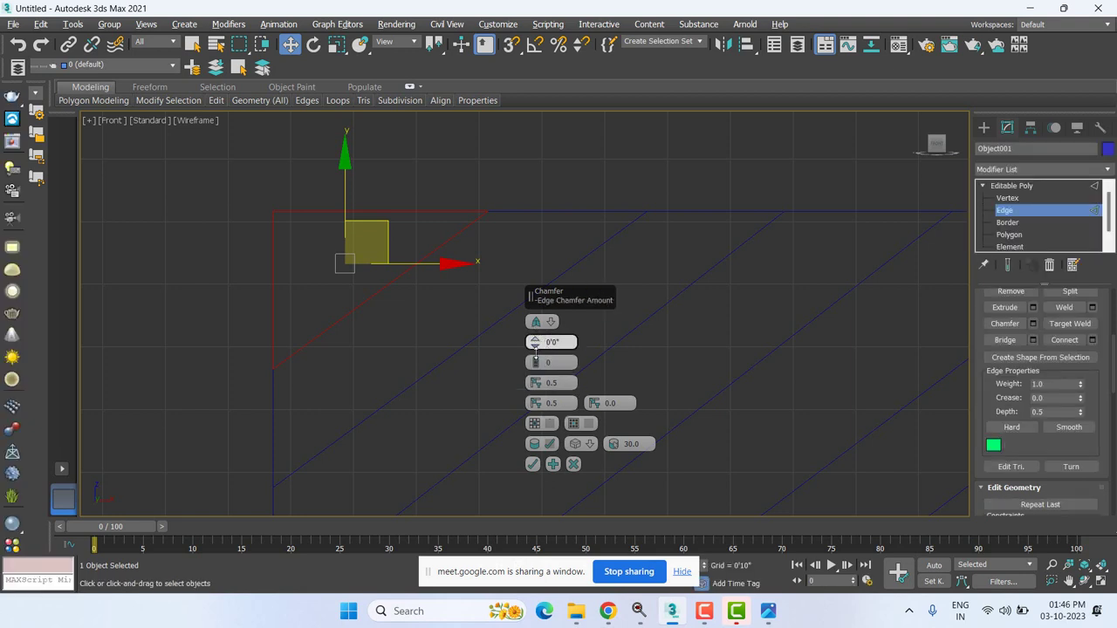
{"action": "left_click_drag", "start_coordinate": [554, 193], "coordinate": [490, 352]}
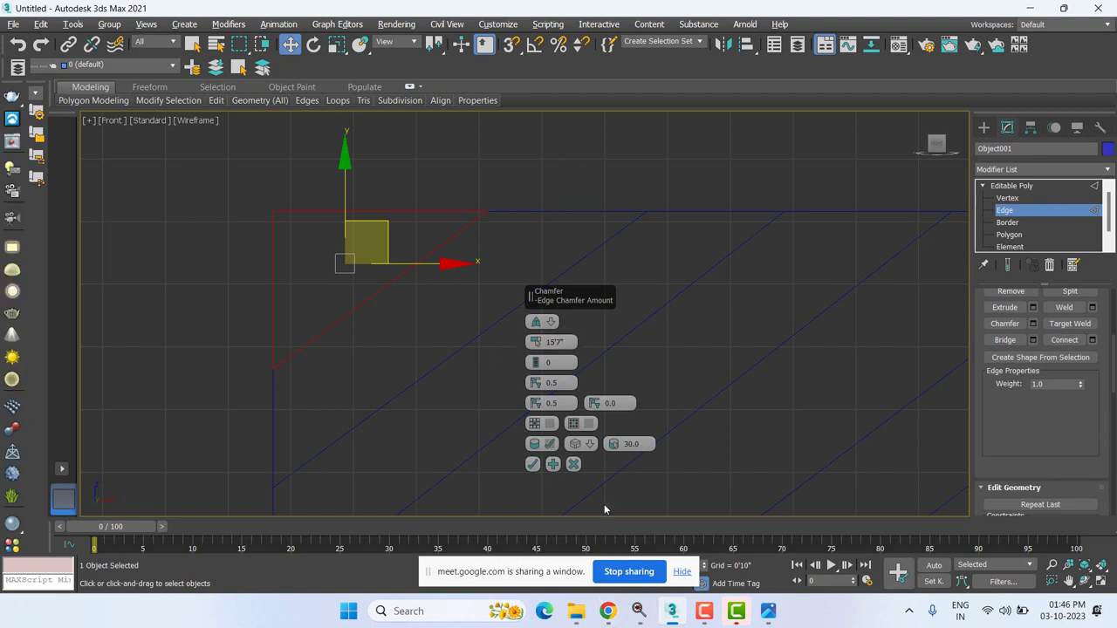
{"action": "left_click", "coordinate": [573, 463]}
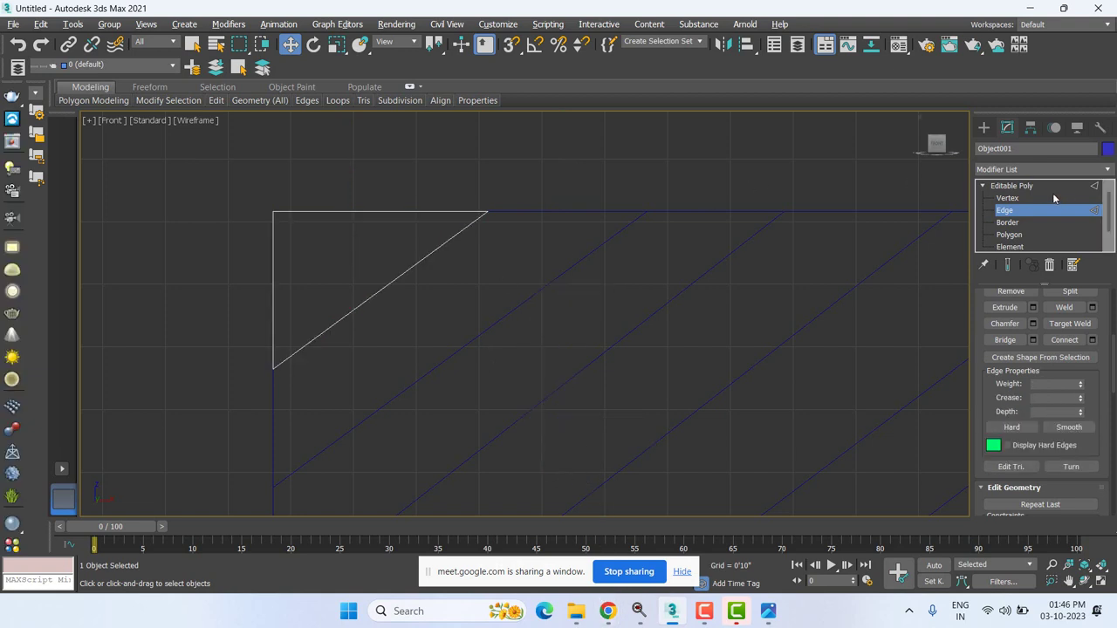
- Select the four edges of the second diagonal strip from the upper-left corner and try a chamfer of 0'9" with 1 segment
{"action": "left_click", "coordinate": [591, 217]}
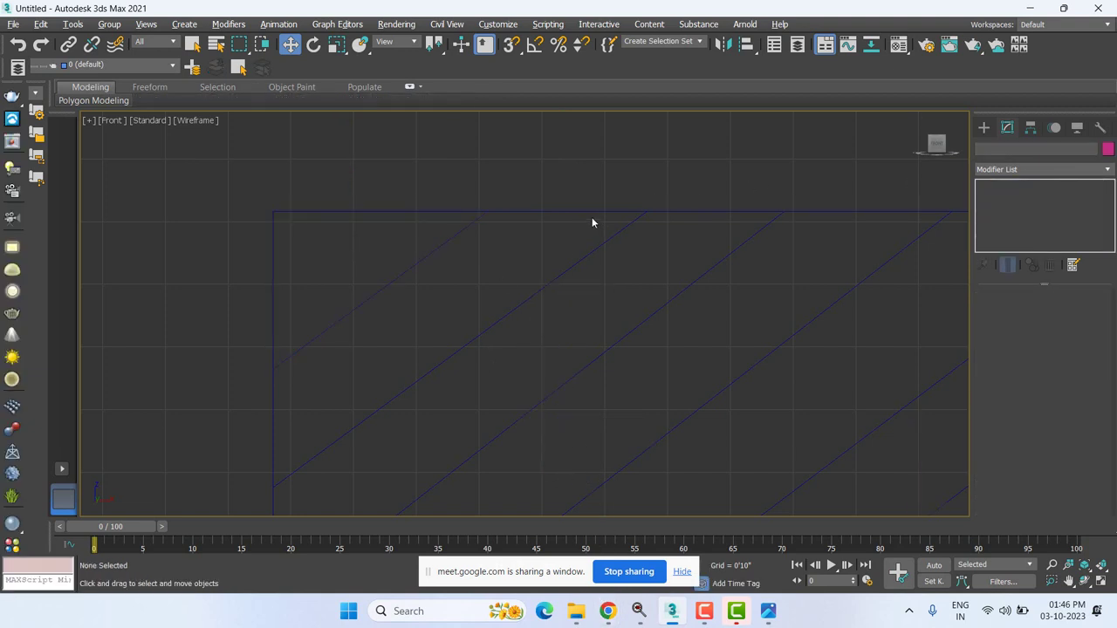
{"action": "left_click", "coordinate": [915, 207]}
{"action": "left_click", "coordinate": [983, 185]}
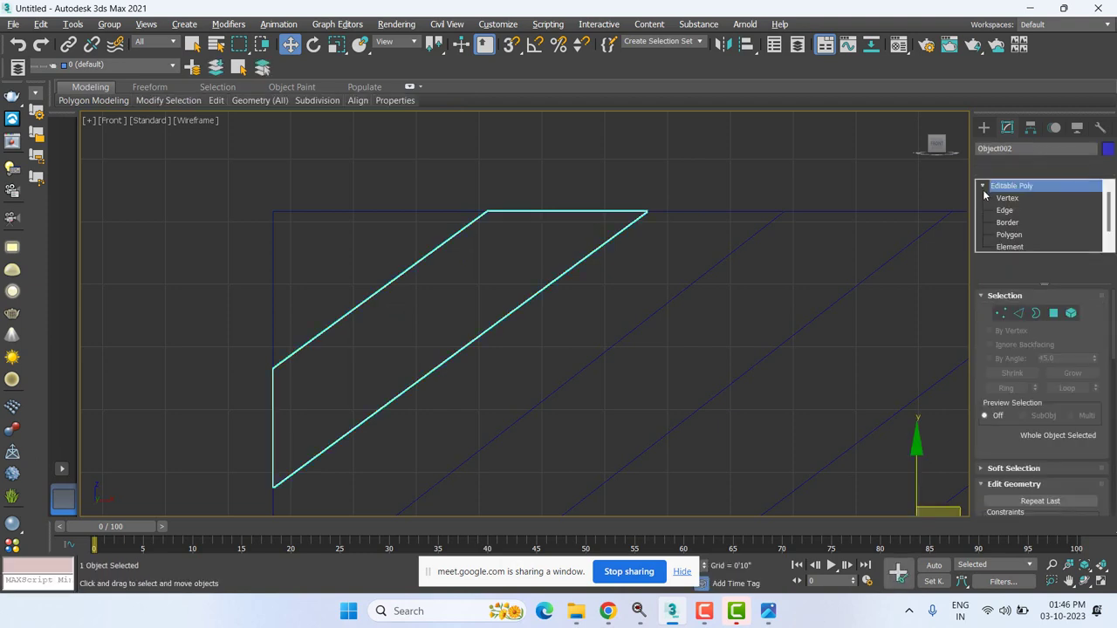
{"action": "left_click", "coordinate": [1004, 210]}
{"action": "scroll", "coordinate": [350, 337], "scroll_direction": "down", "scroll_amount": 2}
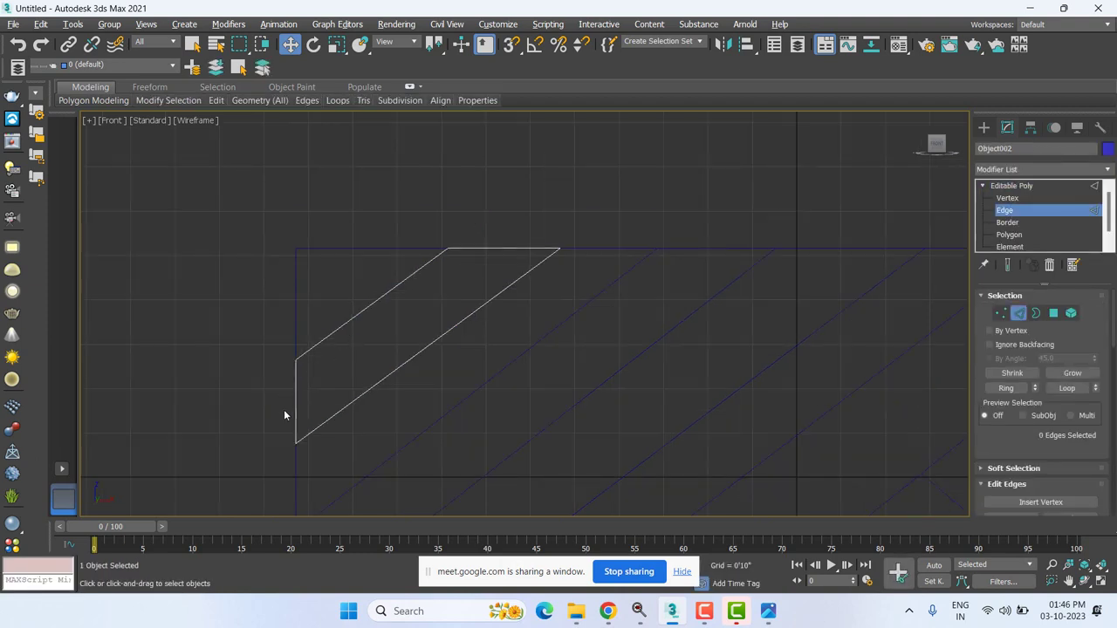
{"action": "left_click_drag", "start_coordinate": [283, 414], "coordinate": [655, 183]}
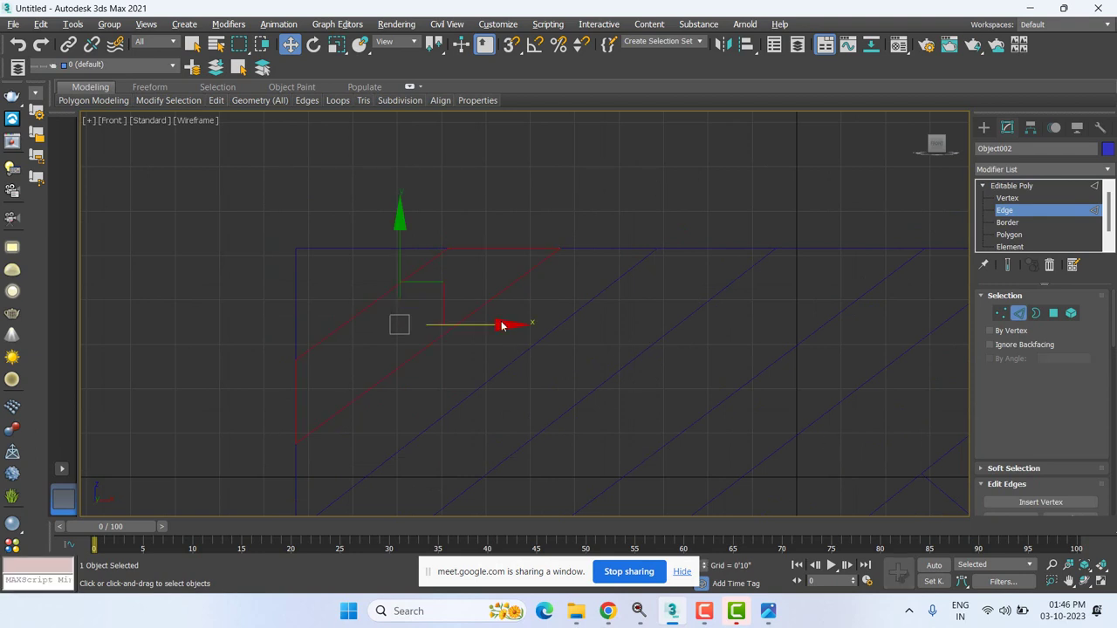
{"action": "right_click", "coordinate": [494, 316]}
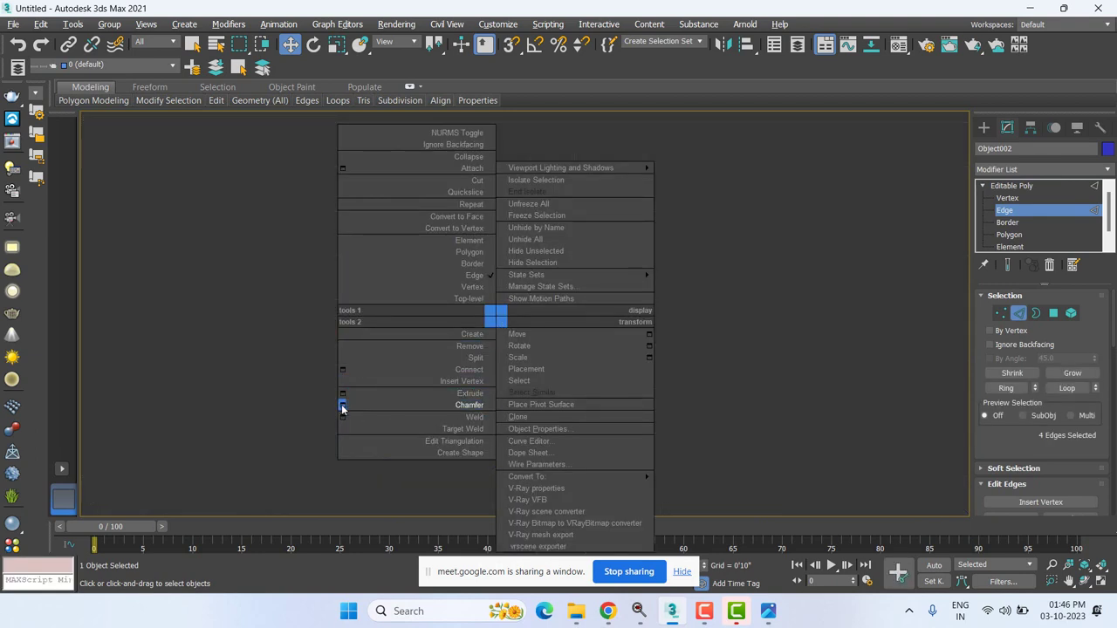
{"action": "left_click", "coordinate": [343, 405]}
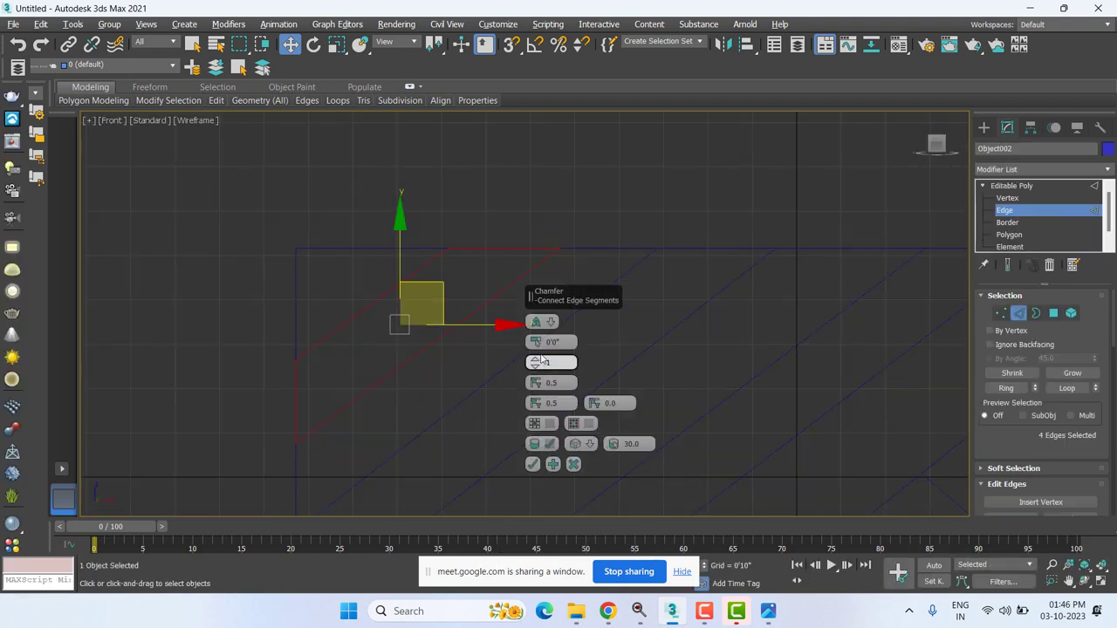
{"action": "left_click_drag", "start_coordinate": [535, 343], "coordinate": [540, 312]}
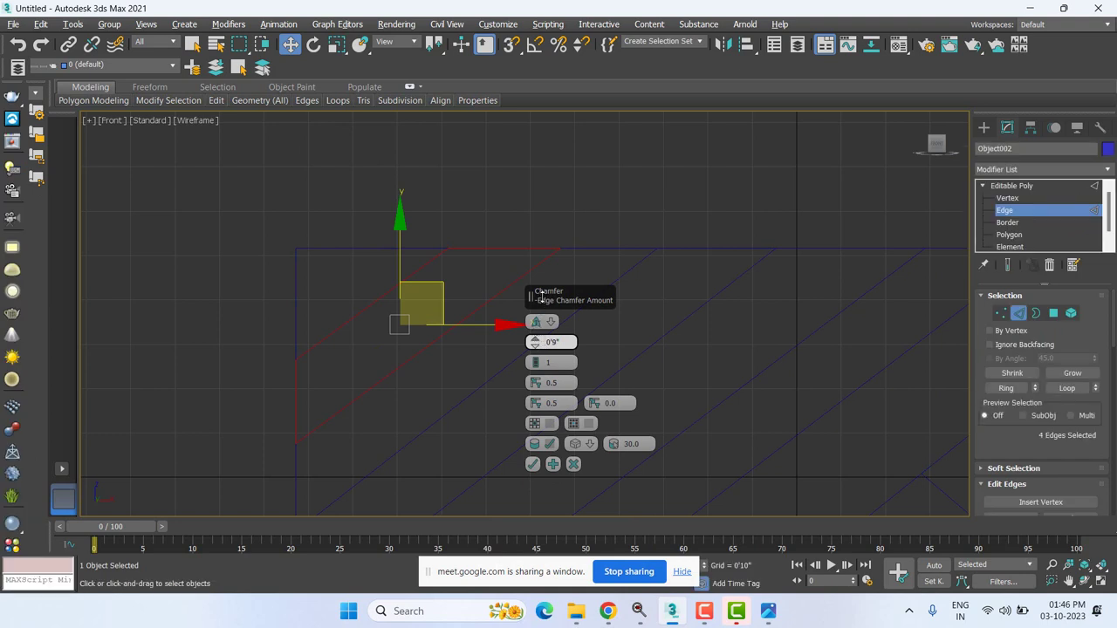
{"action": "left_click", "coordinate": [549, 303]}
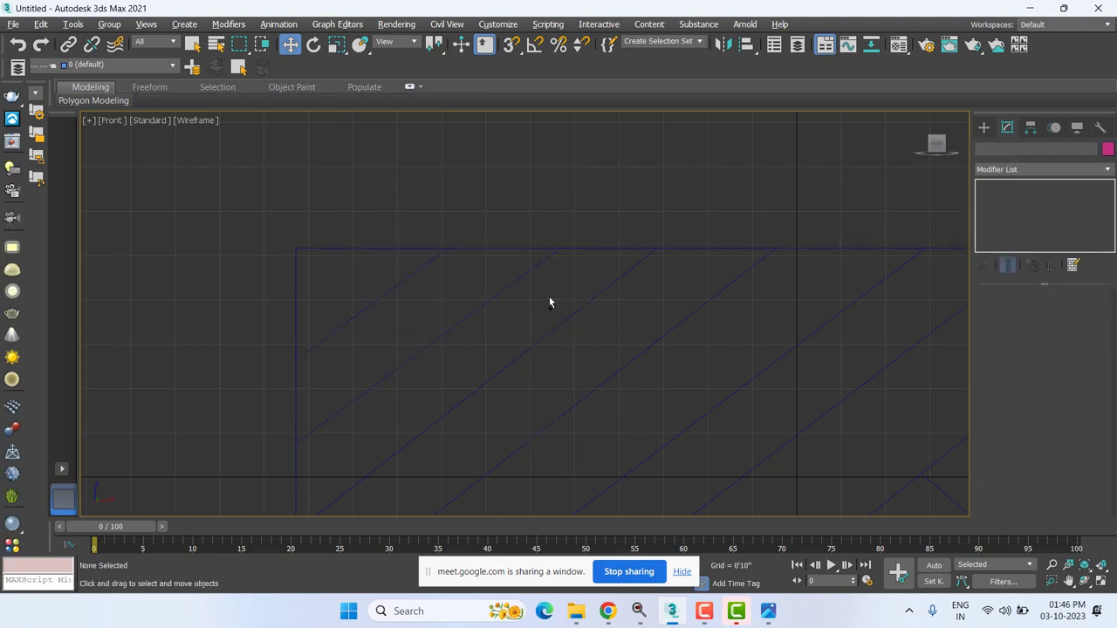
- Reselect the second strip's polygon and its four outline edges, and open the chamfer settings for those edges
{"action": "left_click", "coordinate": [501, 248]}
{"action": "left_click", "coordinate": [1006, 211]}
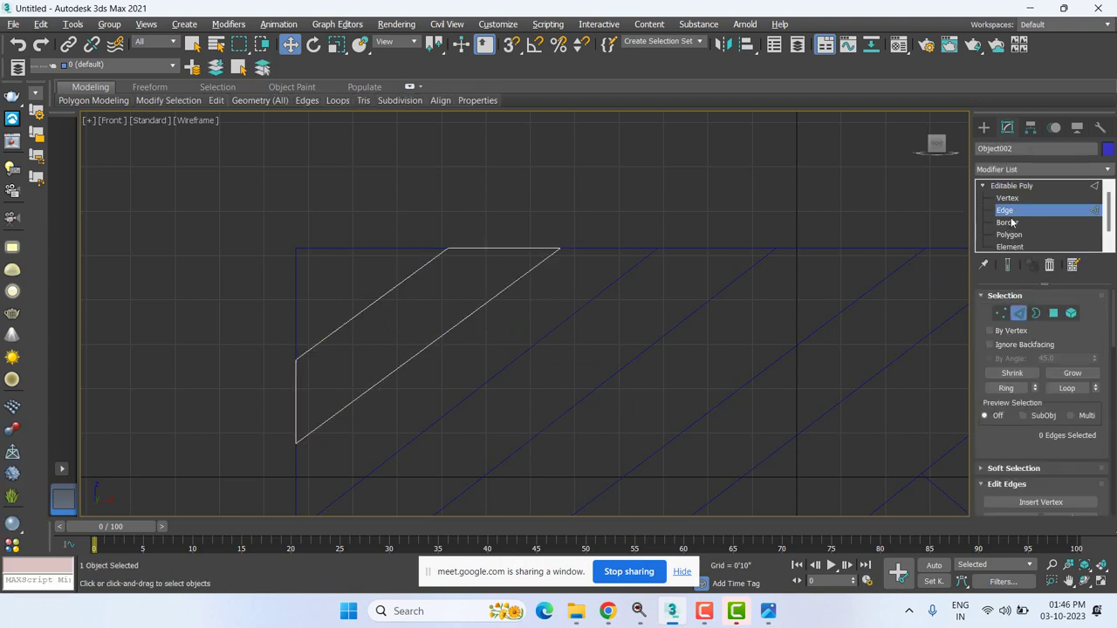
{"action": "left_click", "coordinate": [1053, 313]}
{"action": "left_click", "coordinate": [417, 305]}
{"action": "middle_click_drag", "start_coordinate": [416, 342], "coordinate": [434, 323]}
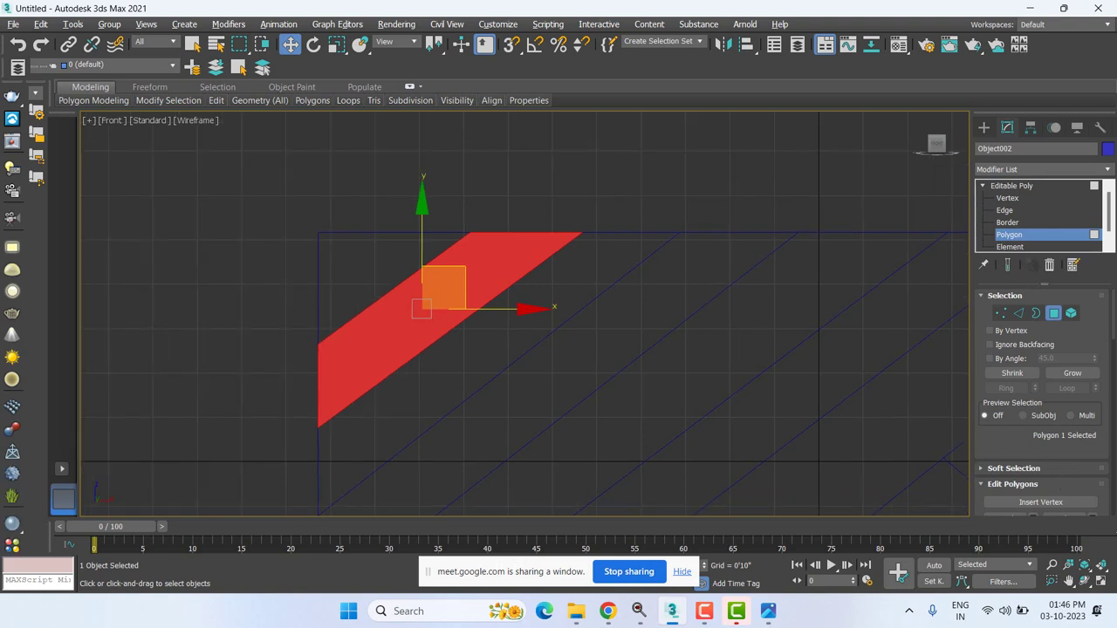
{"action": "left_click", "coordinate": [1005, 210]}
{"action": "left_click_drag", "start_coordinate": [217, 377], "coordinate": [705, 159]}
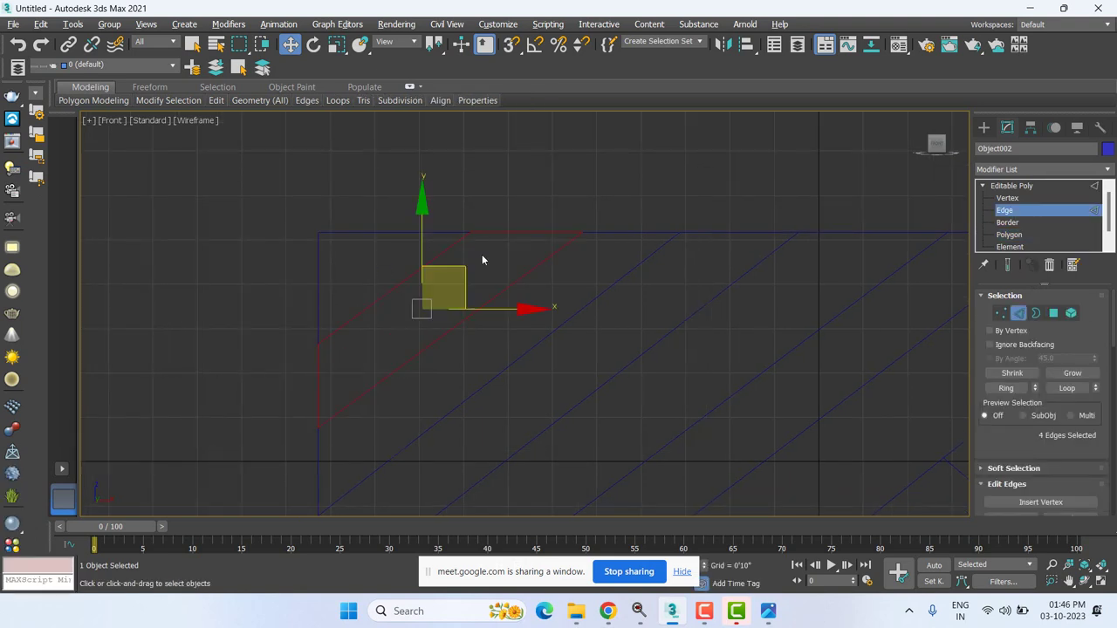
{"action": "right_click", "coordinate": [480, 255]}
{"action": "left_click", "coordinate": [322, 338]}
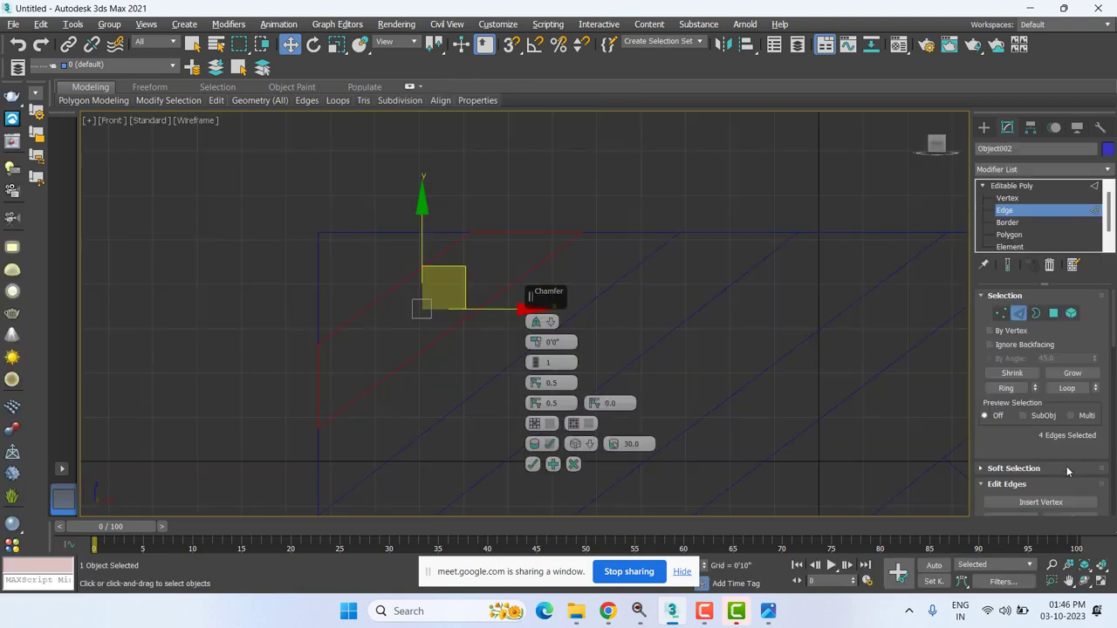
- Examine the edge, geometry and subdivision options available for the strip's selected edges
{"action": "scroll", "coordinate": [1022, 434], "scroll_direction": "down", "scroll_amount": 3}
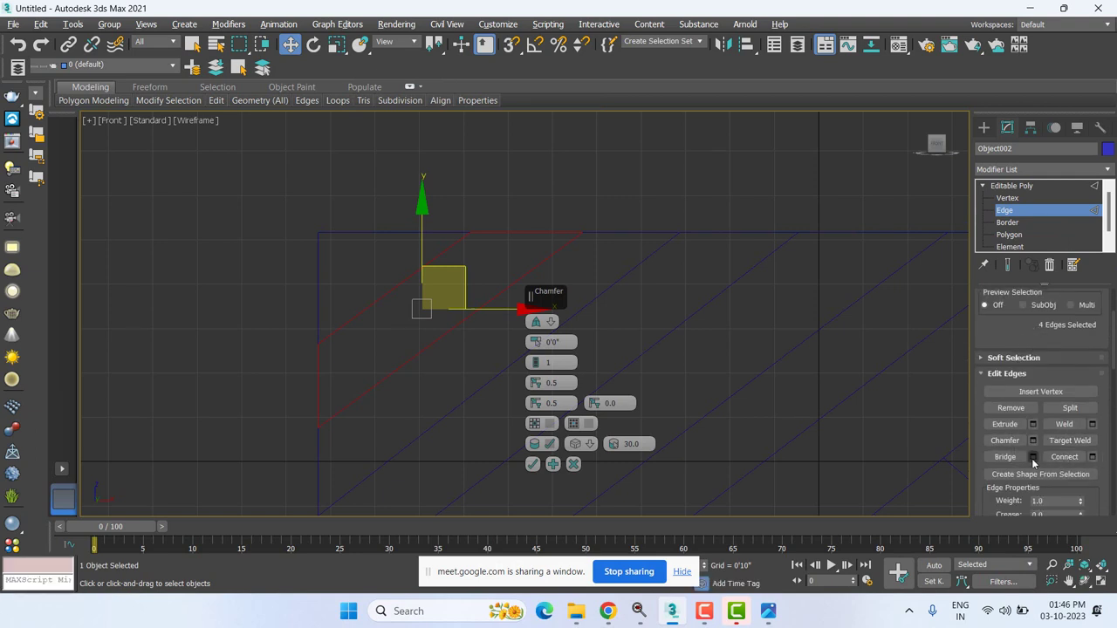
{"action": "scroll", "coordinate": [1091, 454], "scroll_direction": "down", "scroll_amount": 5}
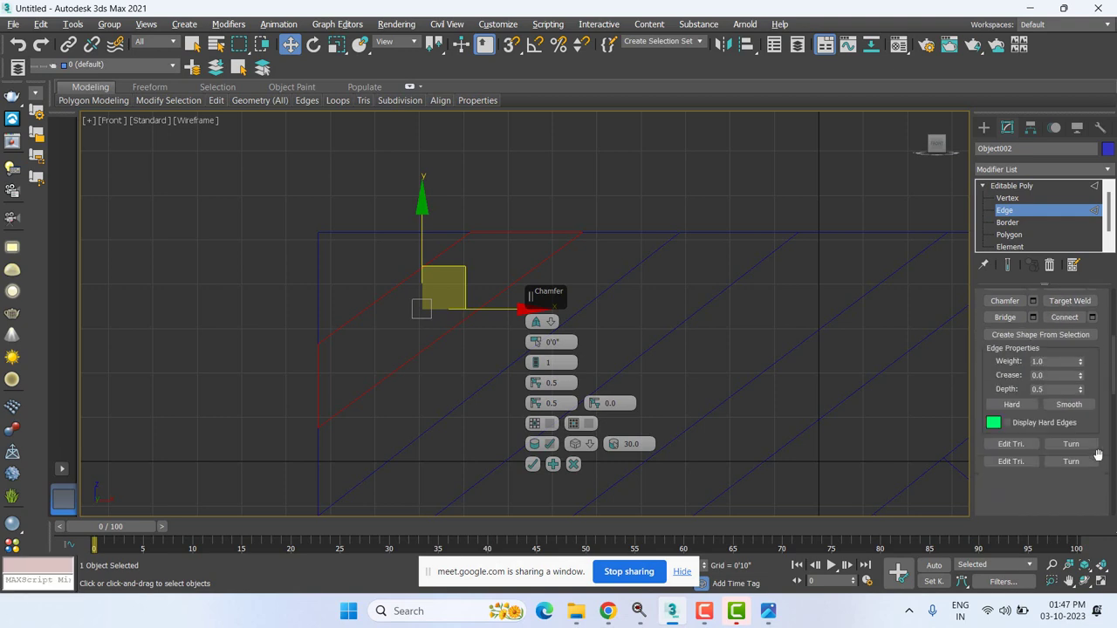
{"action": "scroll", "coordinate": [1098, 460], "scroll_direction": "down", "scroll_amount": 6}
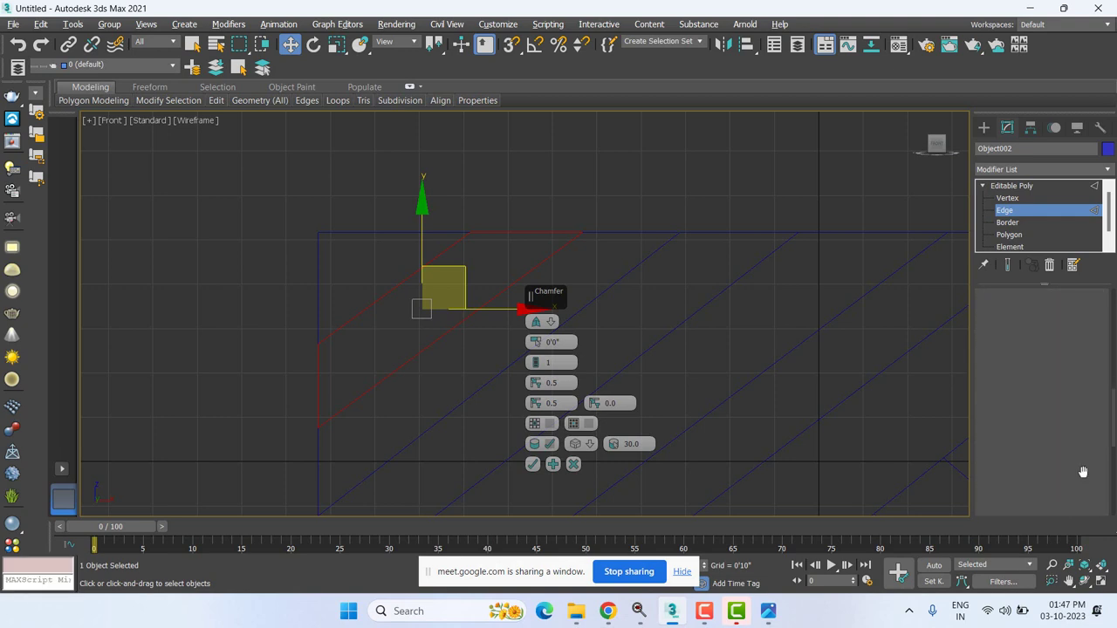
{"action": "scroll", "coordinate": [1083, 471], "scroll_direction": "down", "scroll_amount": 8}
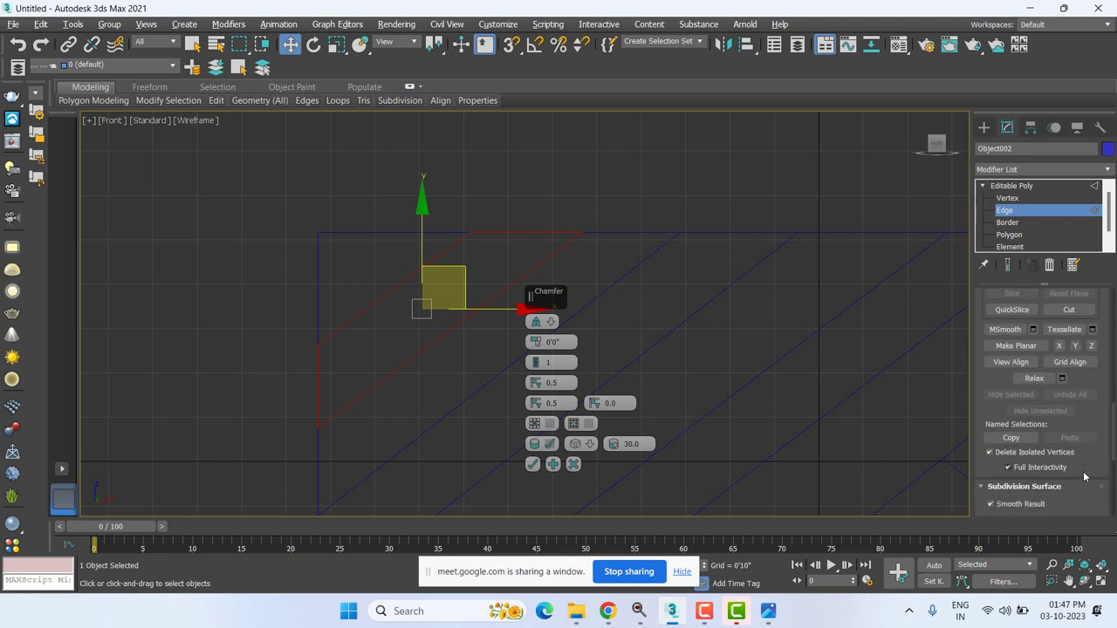
{"action": "scroll", "coordinate": [1082, 471], "scroll_direction": "up", "scroll_amount": 4}
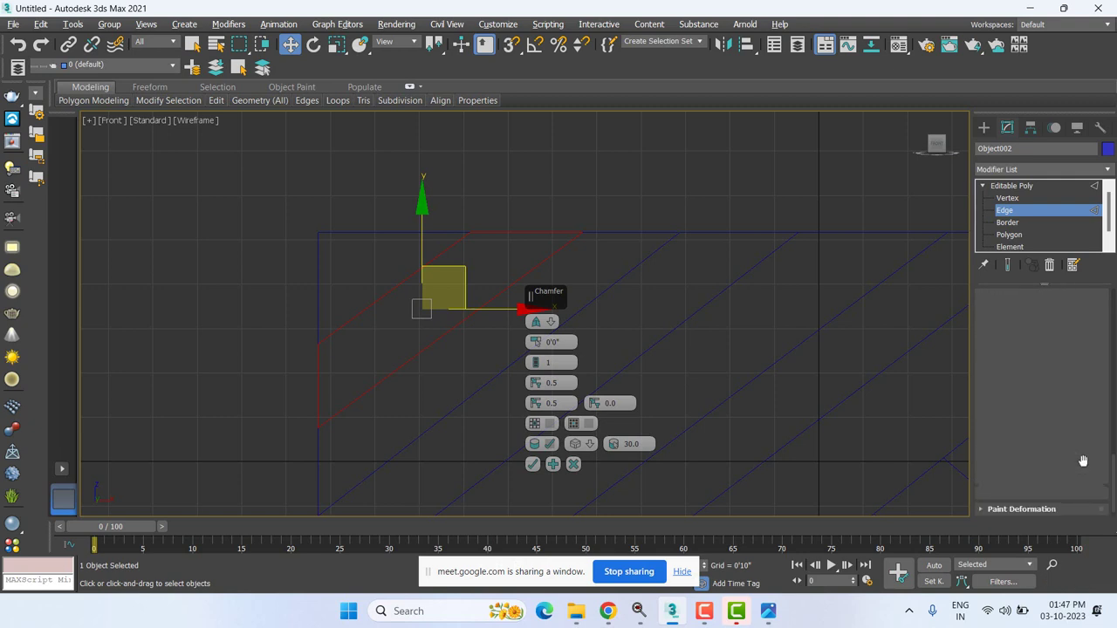
{"action": "scroll", "coordinate": [1085, 452], "scroll_direction": "up", "scroll_amount": 5}
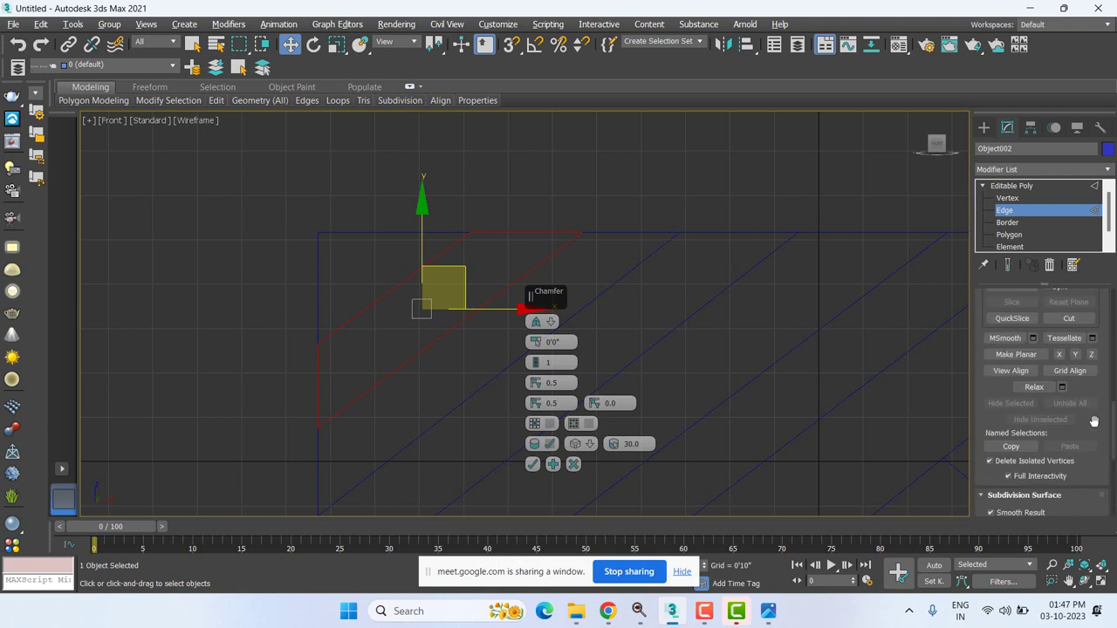
{"action": "scroll", "coordinate": [1096, 425], "scroll_direction": "up", "scroll_amount": 3}
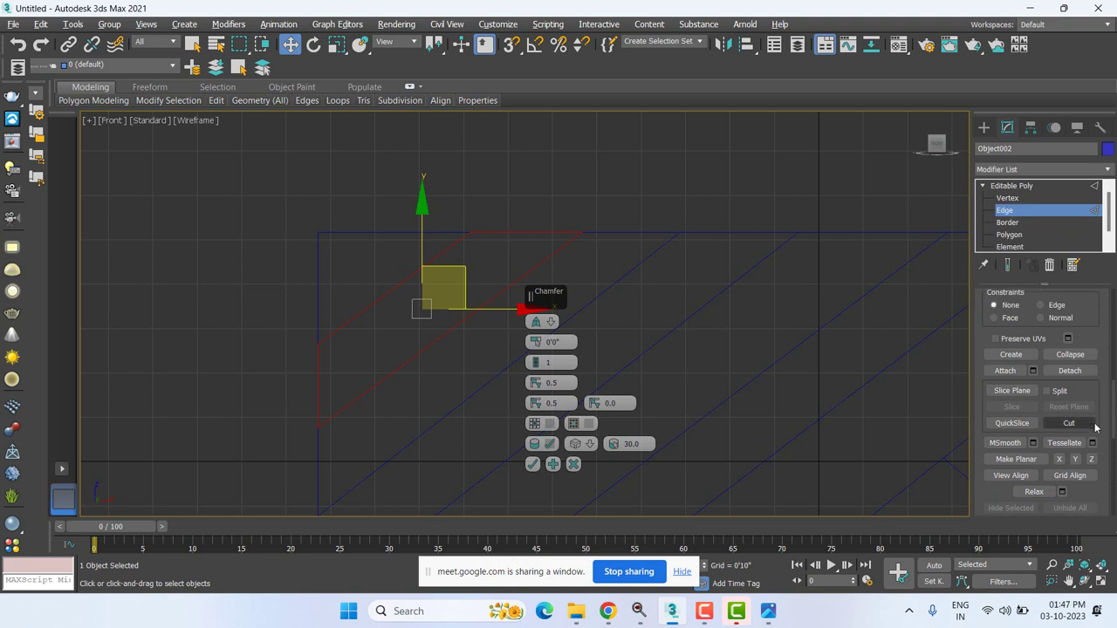
{"action": "scroll", "coordinate": [1094, 423], "scroll_direction": "up", "scroll_amount": 4}
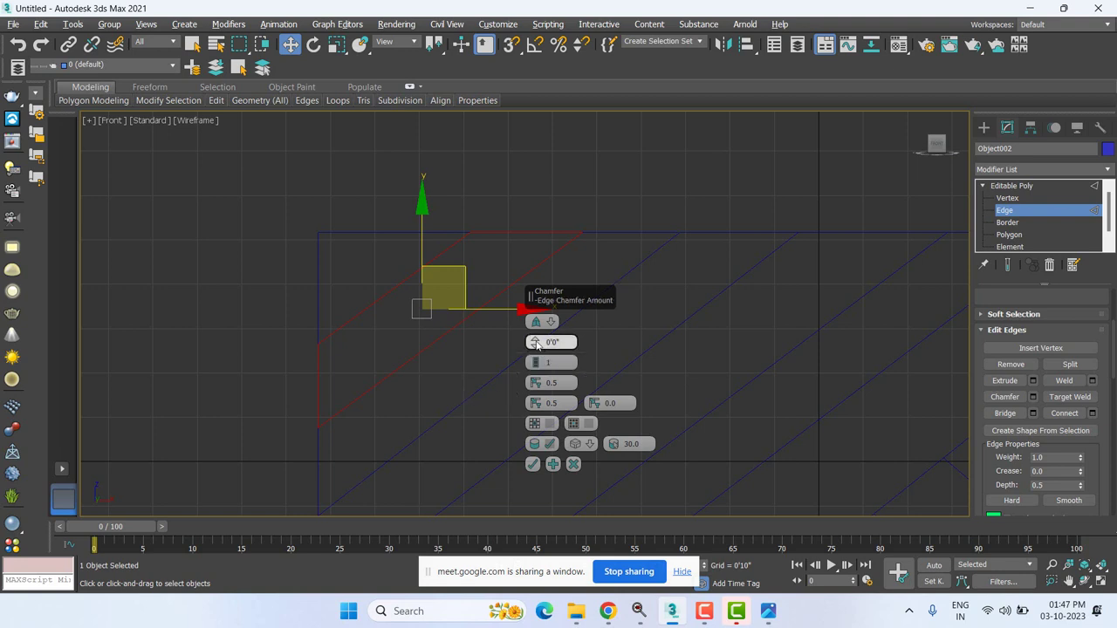
- Try chamfer amounts of 0'5" and 1'5" with 9 segments on the strip's edges, cancel, and return to object level
{"action": "left_click_drag", "start_coordinate": [540, 309], "coordinate": [540, 308]}
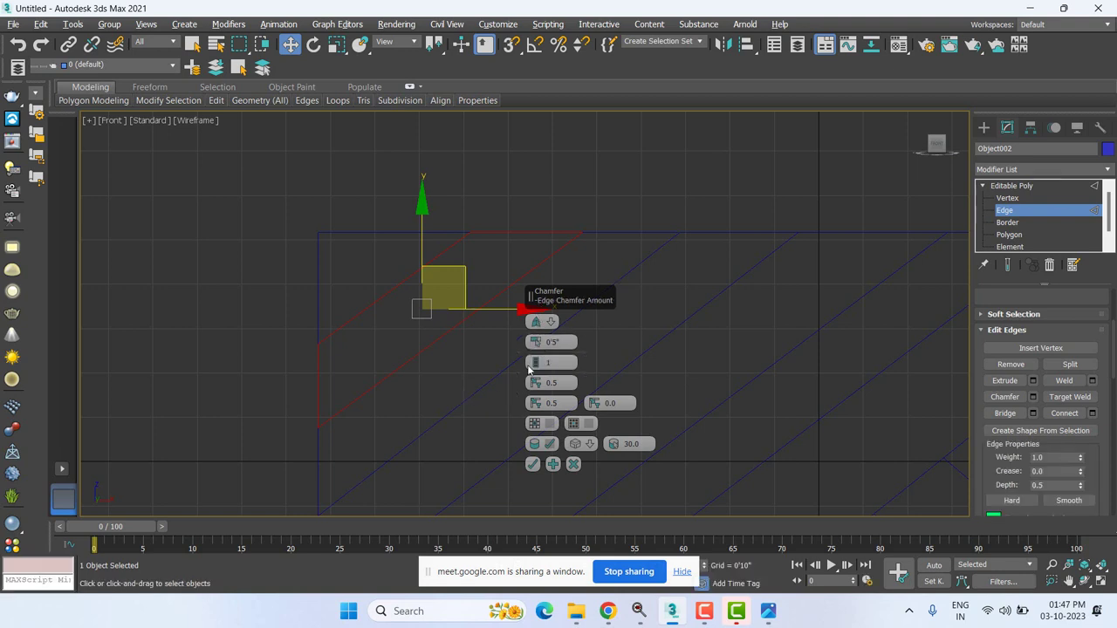
{"action": "left_click_drag", "start_coordinate": [535, 363], "coordinate": [535, 371]}
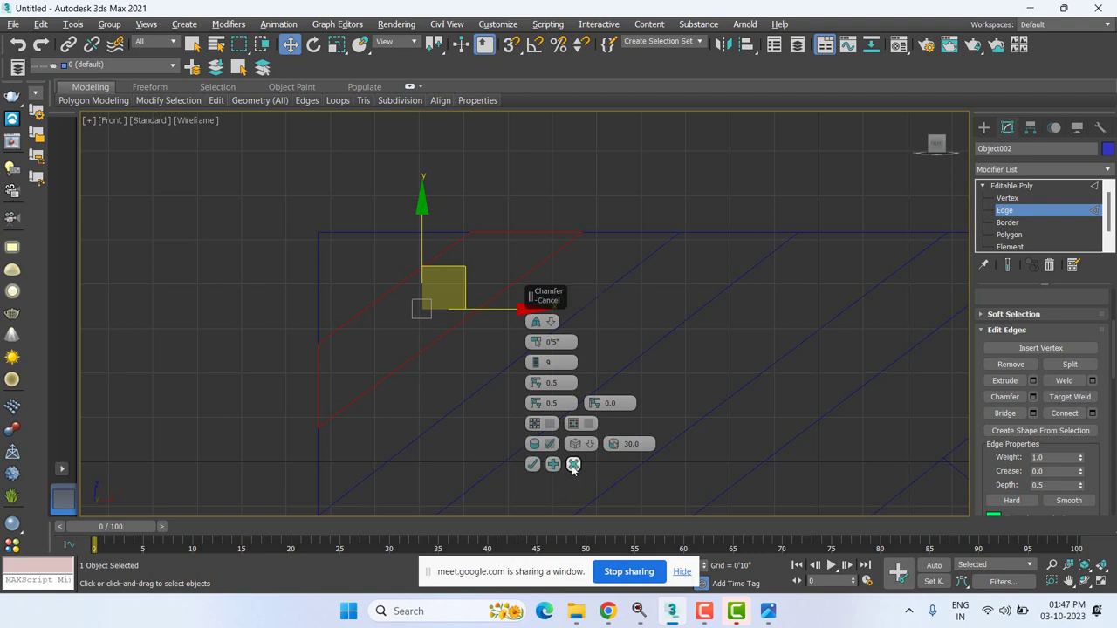
{"action": "left_click_drag", "start_coordinate": [535, 343], "coordinate": [537, 387]}
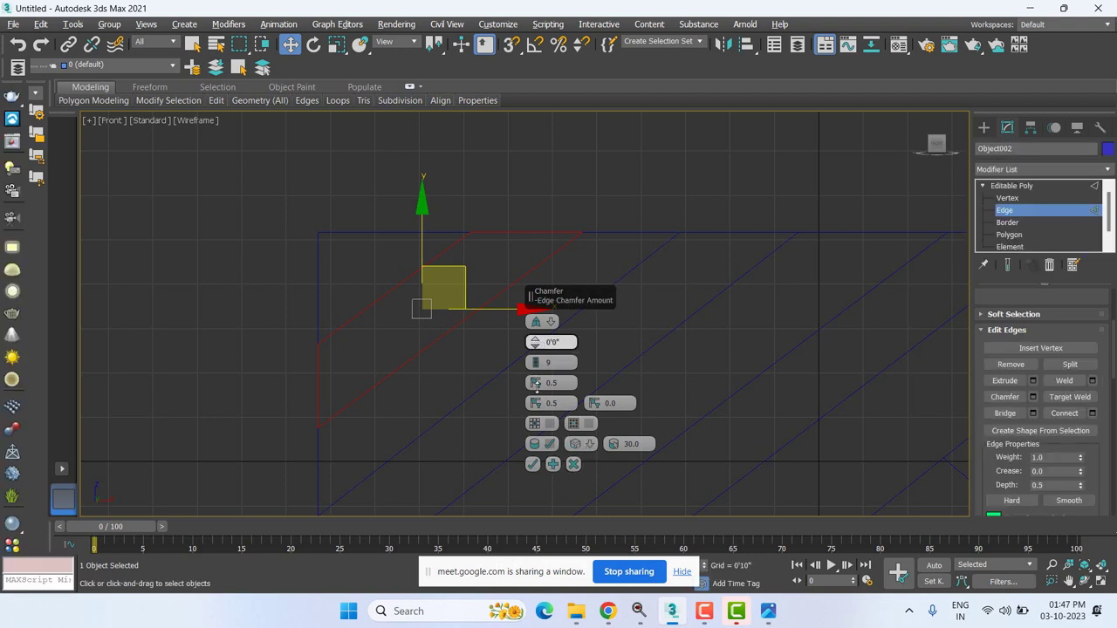
{"action": "left_click_drag", "start_coordinate": [535, 467], "coordinate": [541, 239]}
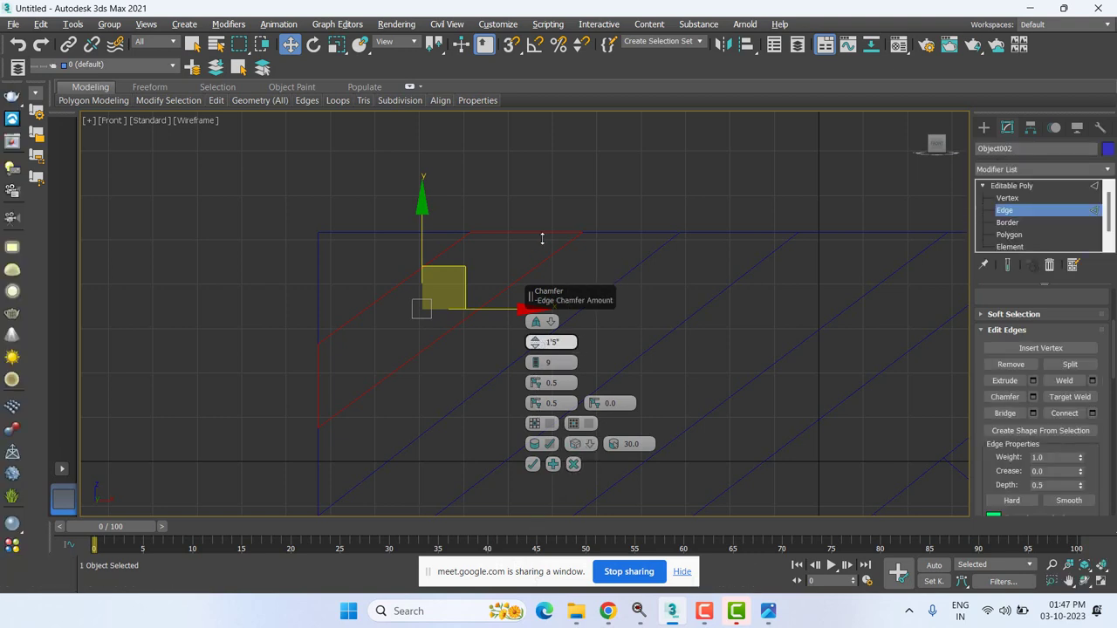
{"action": "left_click", "coordinate": [573, 464]}
{"action": "left_click", "coordinate": [1012, 186]}
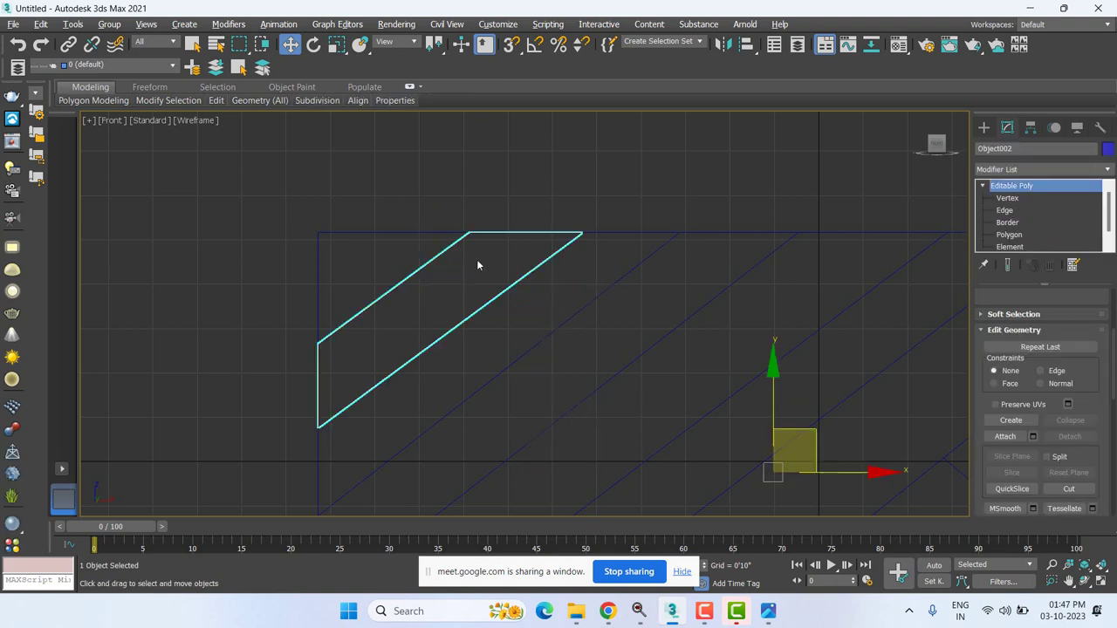
- Undo the panel detachments back to the single sliced headboard plane and switch it to border level
{"action": "key", "text": "ctrl+z"}
{"action": "key", "text": "ctrl+z"}
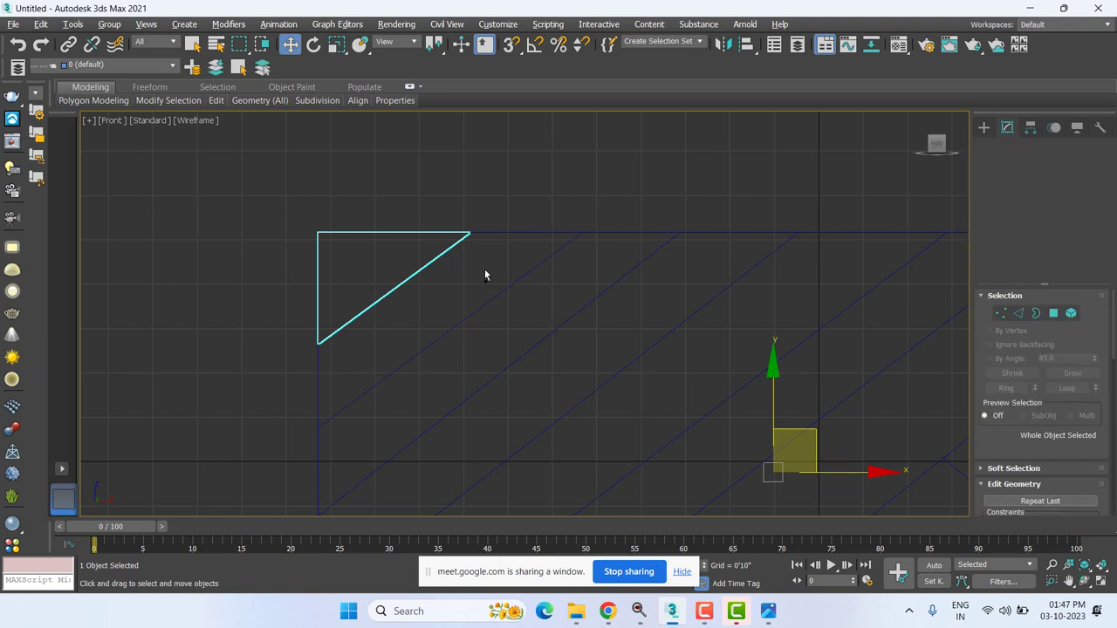
{"action": "key", "text": "ctrl+z"}
{"action": "key", "text": "ctrl+z"}
{"action": "key", "text": "ctrl+z"}
{"action": "key", "text": "ctrl+z"}
{"action": "key", "text": "ctrl+z"}
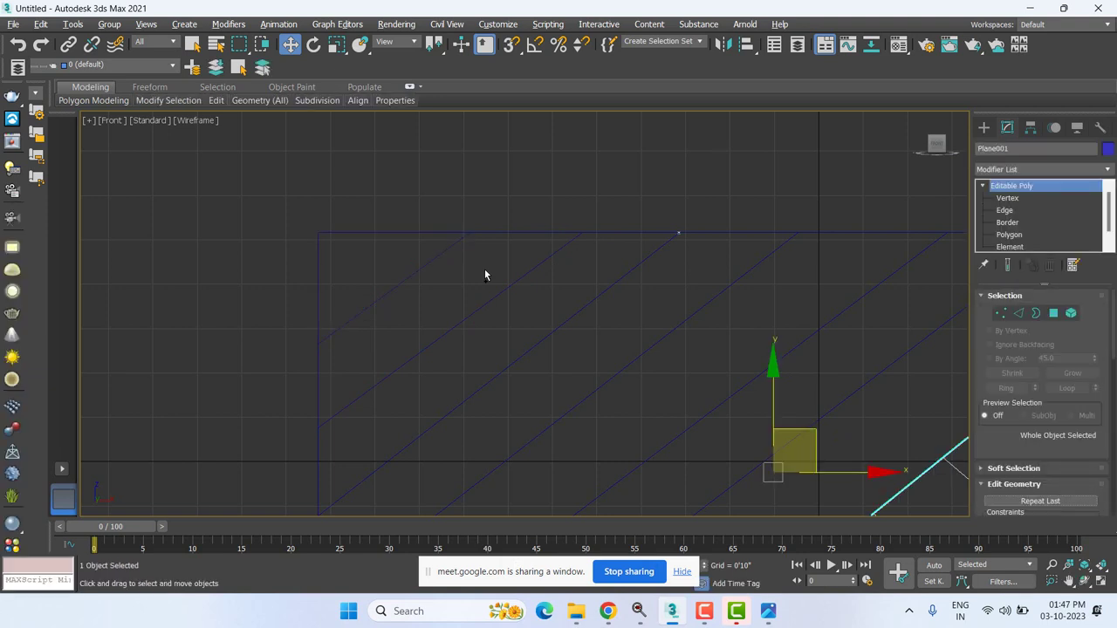
{"action": "key", "text": "ctrl+z"}
{"action": "key", "text": "ctrl+z"}
{"action": "key", "text": "ctrl+z"}
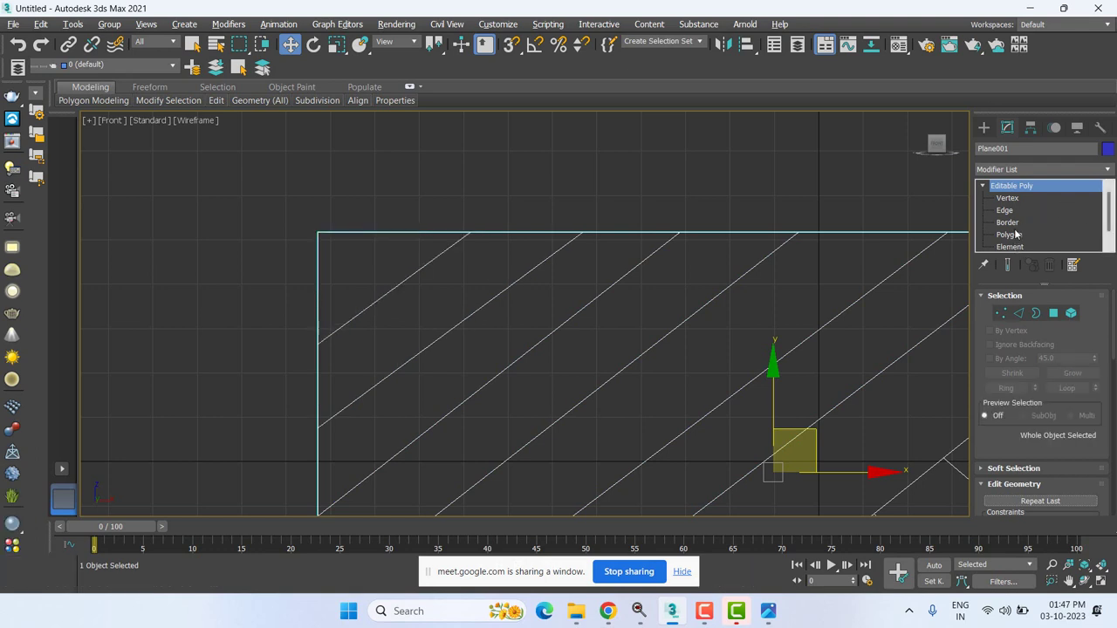
{"action": "key", "text": "ctrl+z"}
{"action": "key", "text": "ctrl+z"}
{"action": "key", "text": "ctrl+z"}
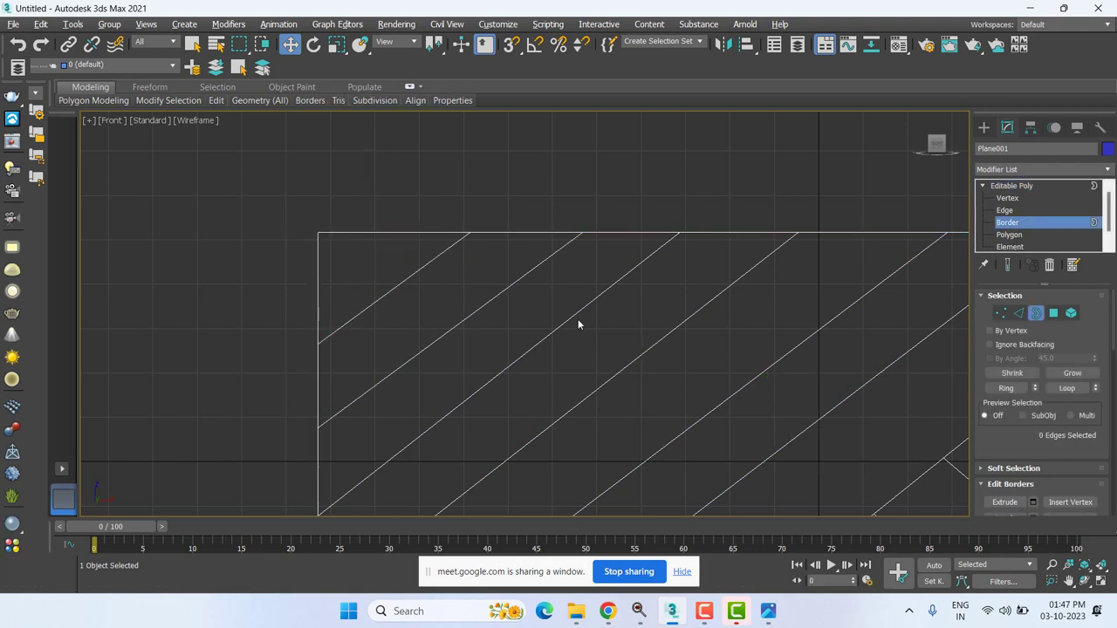
- Try selecting and moving the outer border of the headboard plane, and undo the move
{"action": "left_click_drag", "start_coordinate": [543, 239], "coordinate": [417, 302]}
{"action": "left_click", "coordinate": [532, 242]}
{"action": "left_click_drag", "start_coordinate": [533, 242], "coordinate": [400, 293]}
{"action": "left_click", "coordinate": [403, 292]}
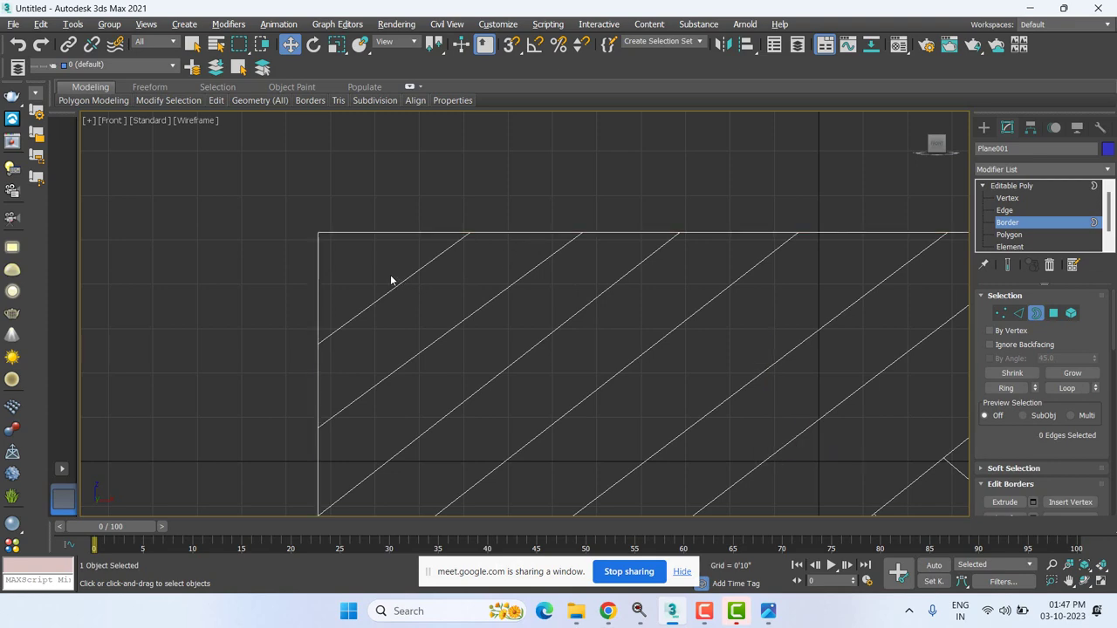
{"action": "left_click", "coordinate": [344, 232]}
{"action": "scroll", "coordinate": [459, 309], "scroll_direction": "down", "scroll_amount": 4}
{"action": "left_click_drag", "start_coordinate": [554, 313], "coordinate": [666, 287]}
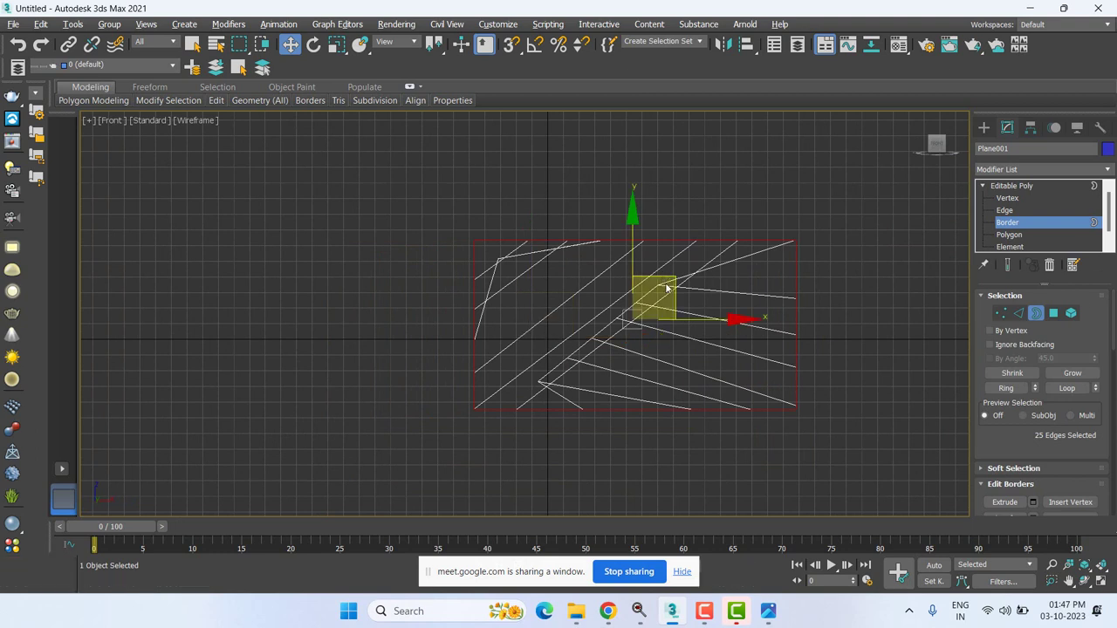
{"action": "key", "text": "ctrl+z"}
{"action": "key", "text": "ctrl+z"}
{"action": "key", "text": "ctrl+z"}
{"action": "key", "text": "ctrl+z"}
{"action": "key", "text": "ctrl+z"}
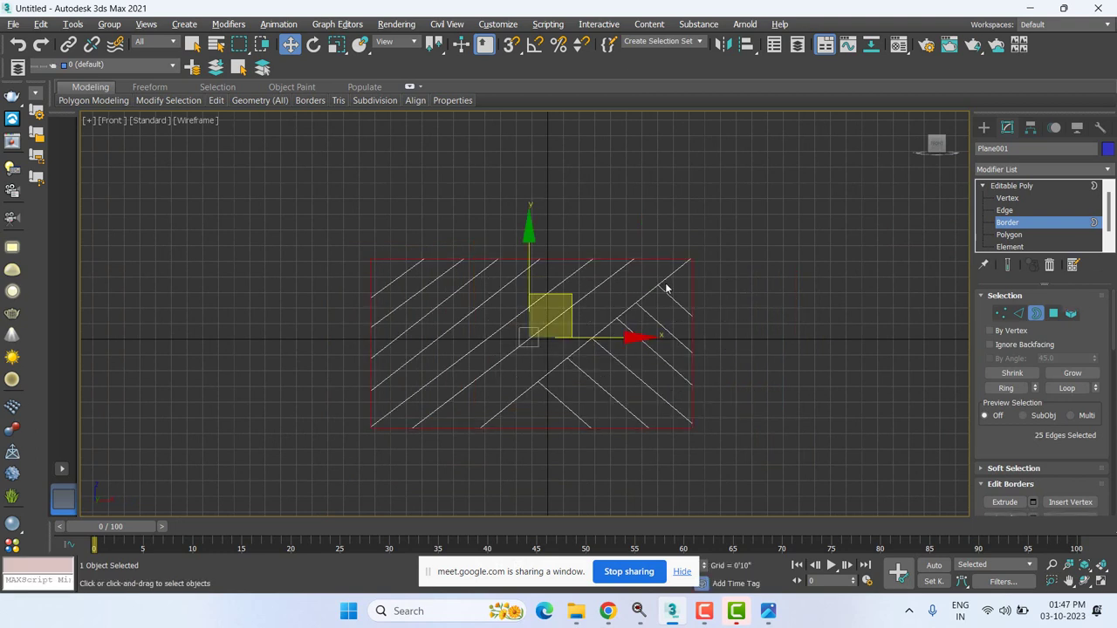
- Undo the border selection and the preceding edits to return the headboard plane to its earlier vertex and edge editing
{"action": "key", "text": "ctrl+z"}
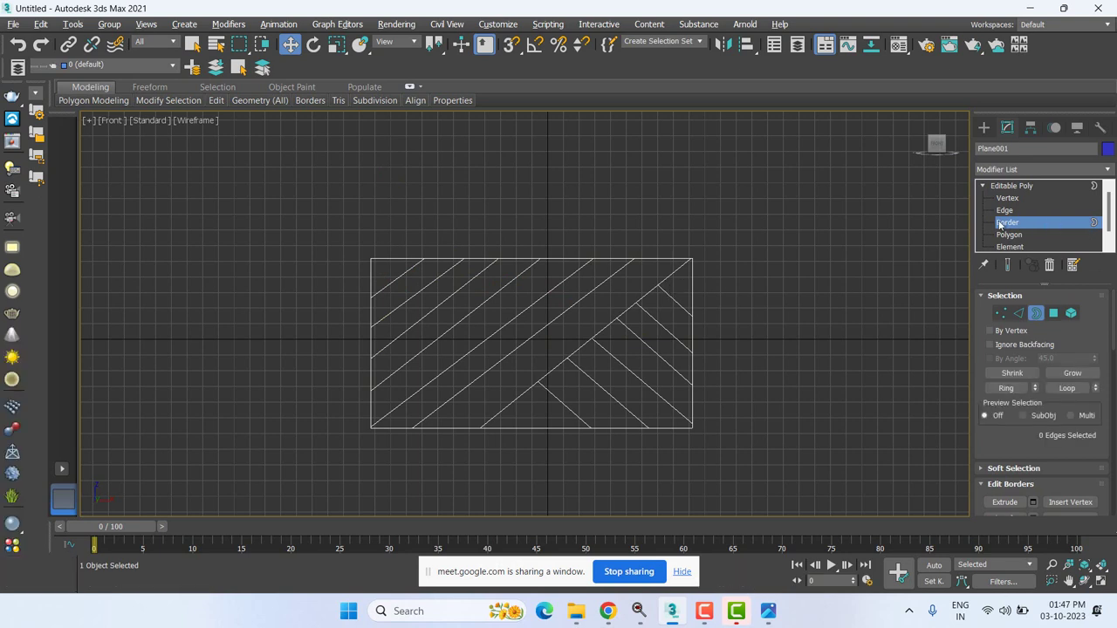
{"action": "key", "text": "ctrl+z"}
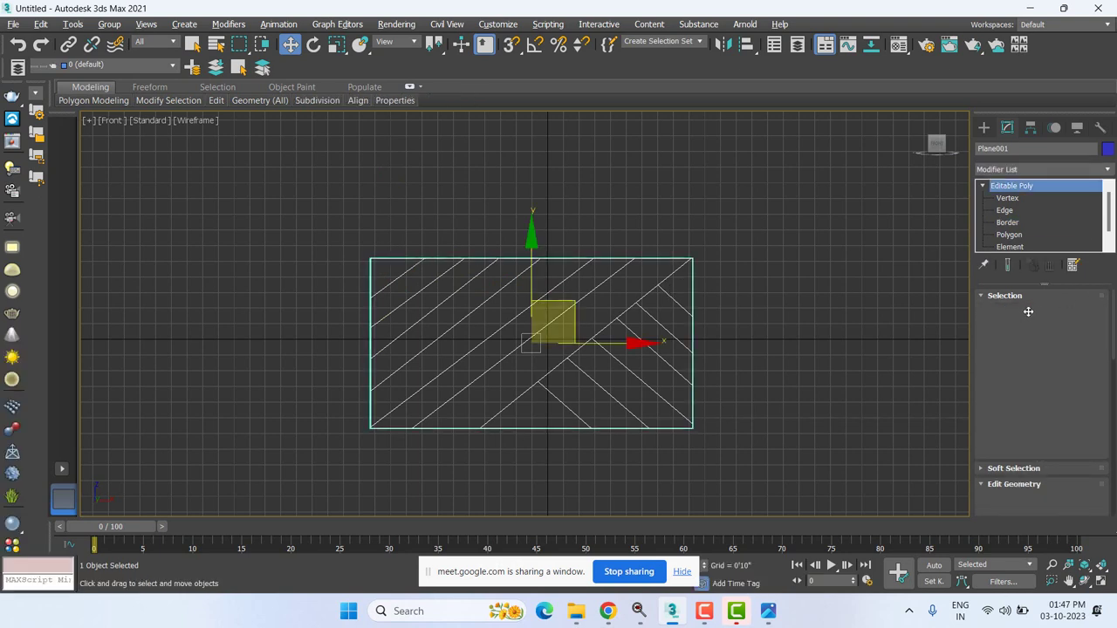
{"action": "key", "text": "ctrl+z"}
{"action": "key", "text": "ctrl+z"}
{"action": "key", "text": "ctrl+z"}
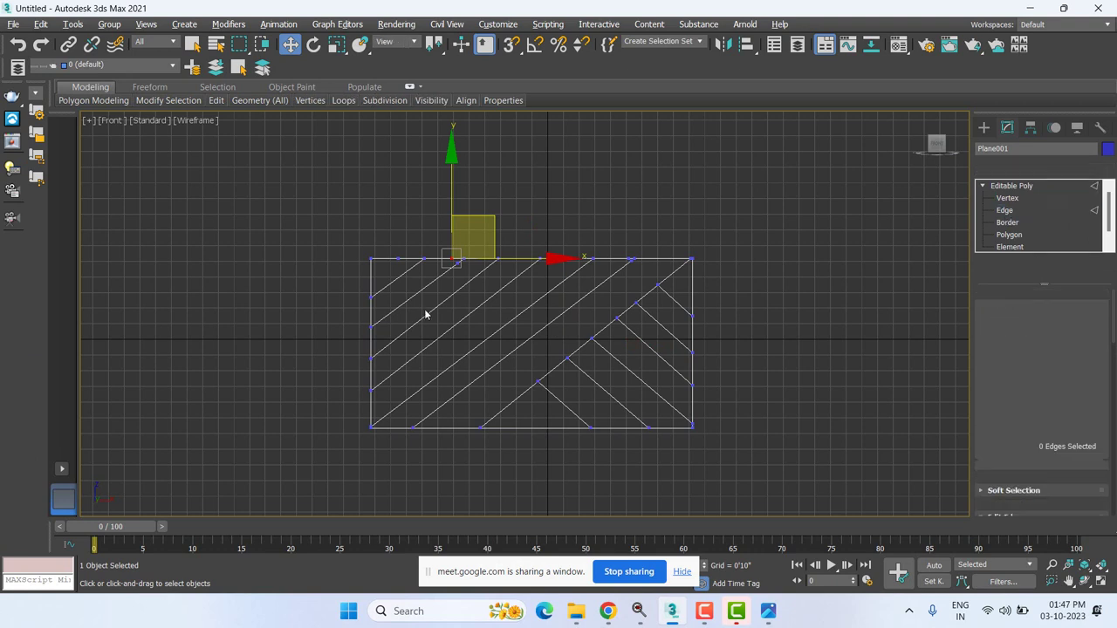
- Remove the stray vertices between the first diagonal cuts along the headboard plane's upper-left edge
{"action": "scroll", "coordinate": [386, 258], "scroll_direction": "up", "scroll_amount": 5}
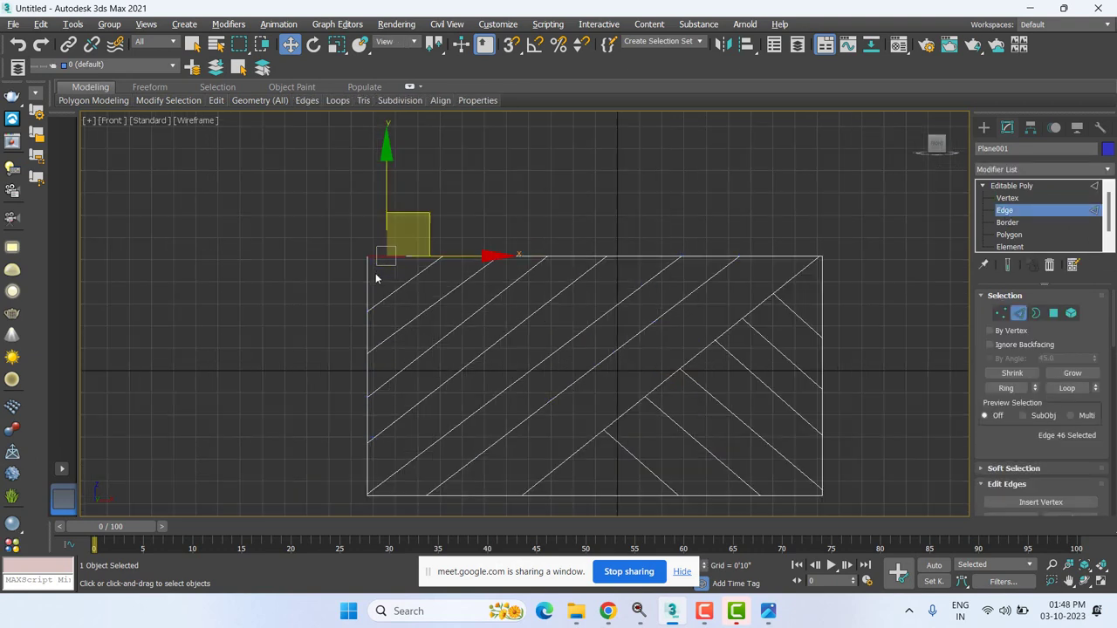
{"action": "left_click", "coordinate": [1006, 198]}
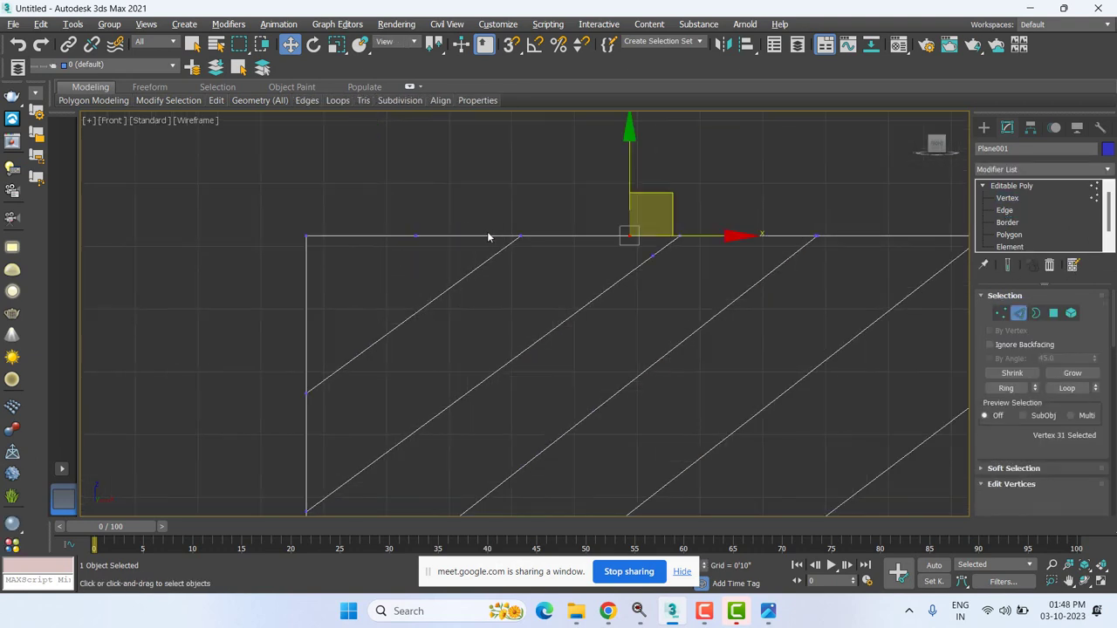
{"action": "left_click_drag", "start_coordinate": [337, 271], "coordinate": [433, 195]}
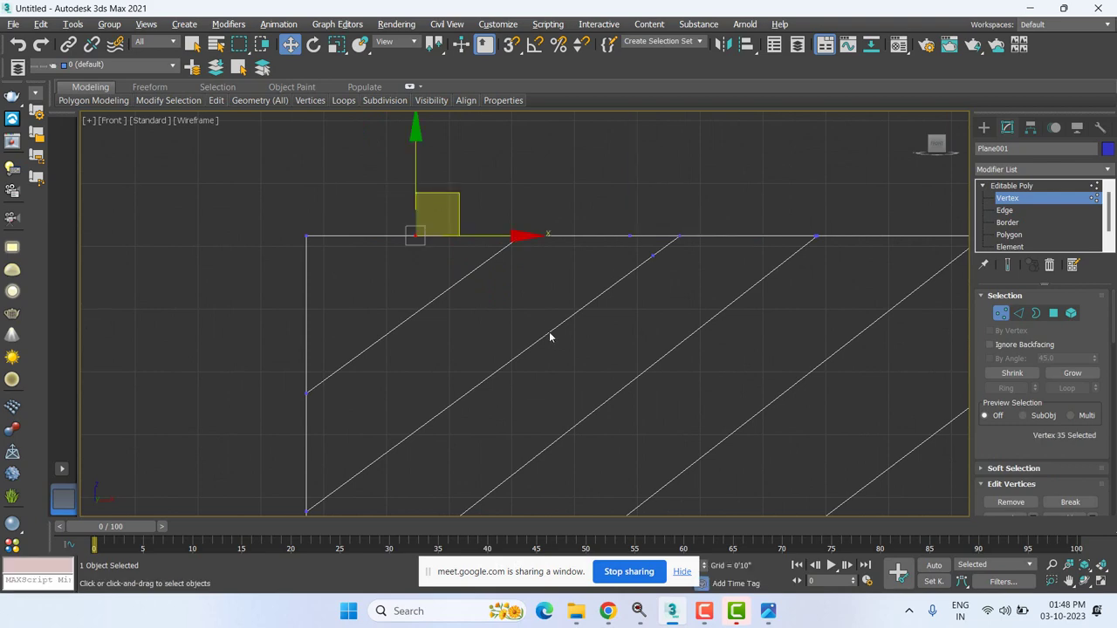
{"action": "left_click", "coordinate": [550, 336]}
{"action": "left_click_drag", "start_coordinate": [543, 325], "coordinate": [676, 248]}
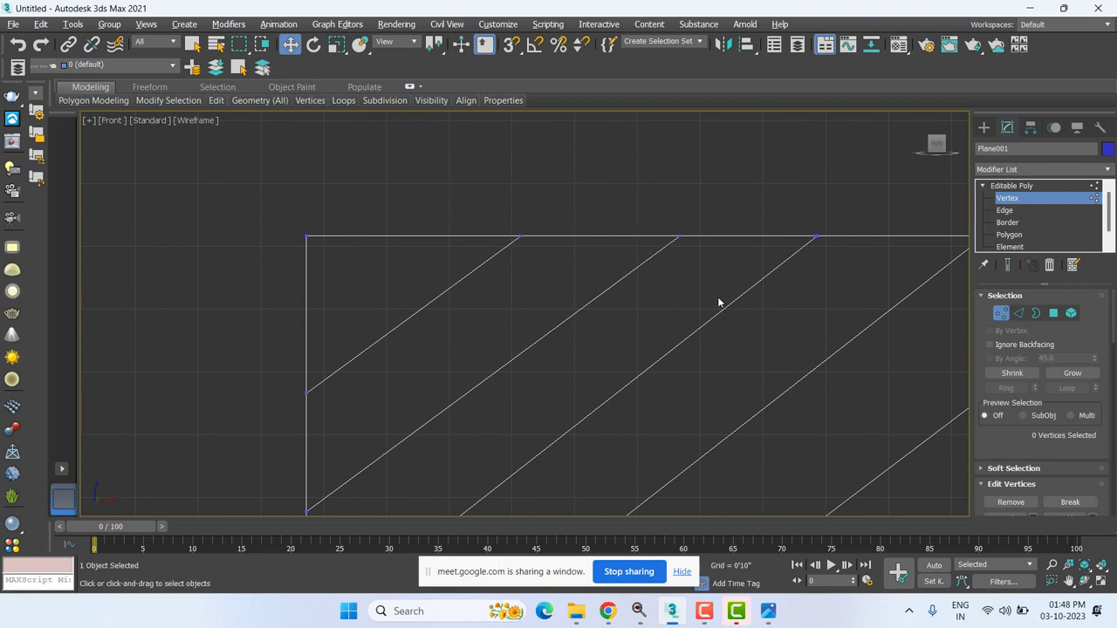
- Remove the stray vertices around the upper end of the last long diagonal, near the plane's upper-right corner
{"action": "middle_click_drag", "start_coordinate": [287, 295], "coordinate": [220, 285]}
{"action": "middle_click_drag", "start_coordinate": [655, 334], "coordinate": [438, 323]}
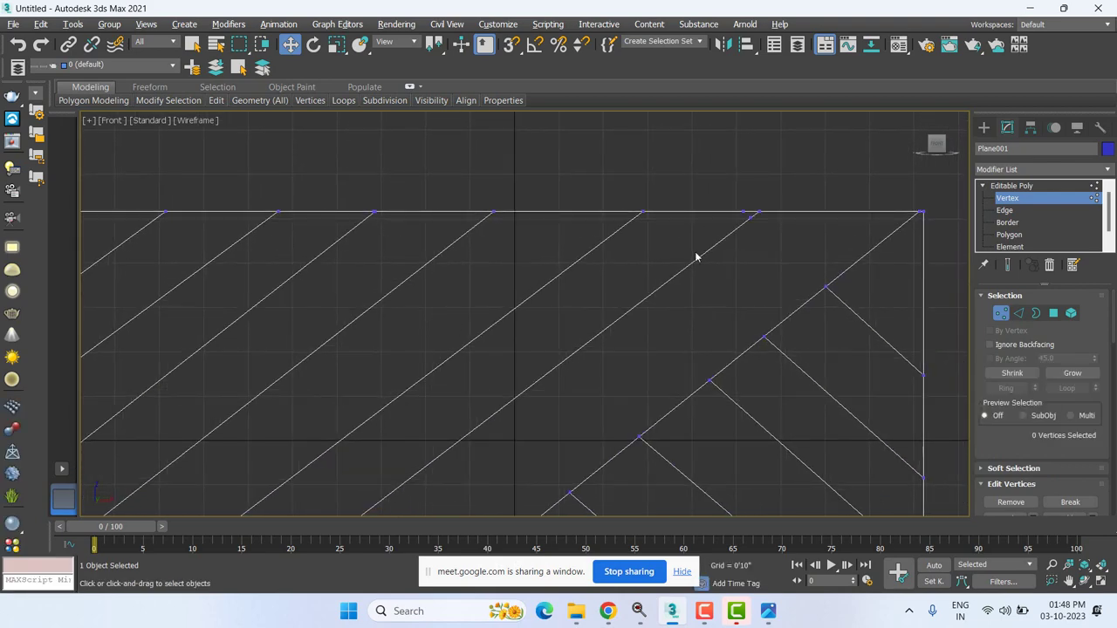
{"action": "middle_click_drag", "start_coordinate": [698, 257], "coordinate": [619, 245]}
{"action": "left_click_drag", "start_coordinate": [740, 216], "coordinate": [765, 177]}
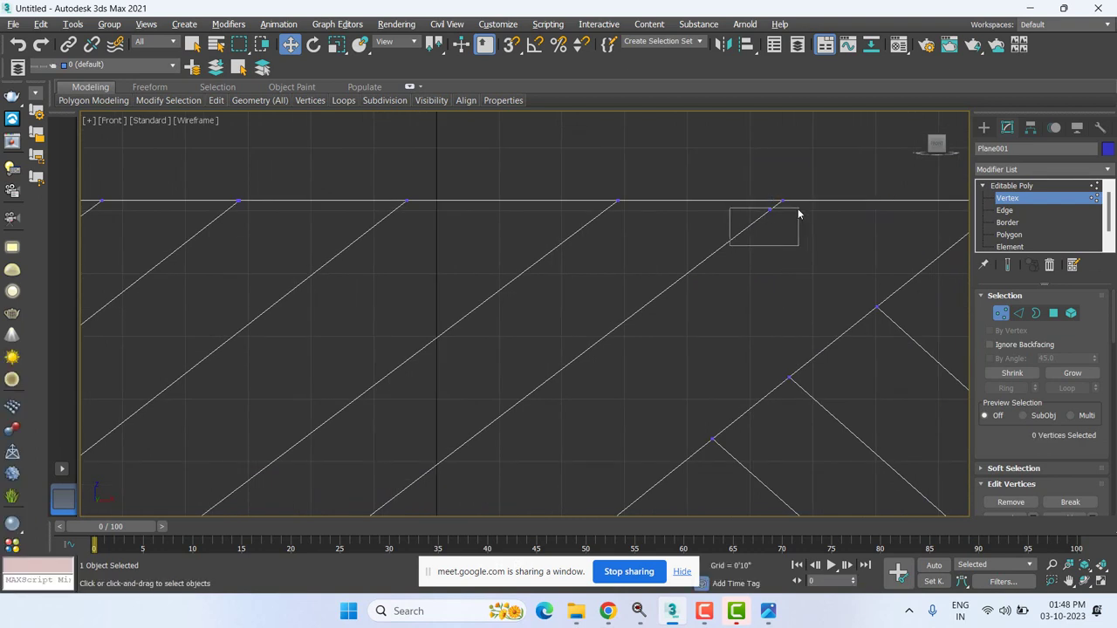
{"action": "left_click_drag", "start_coordinate": [798, 211], "coordinate": [813, 291]}
{"action": "key", "text": "z"}
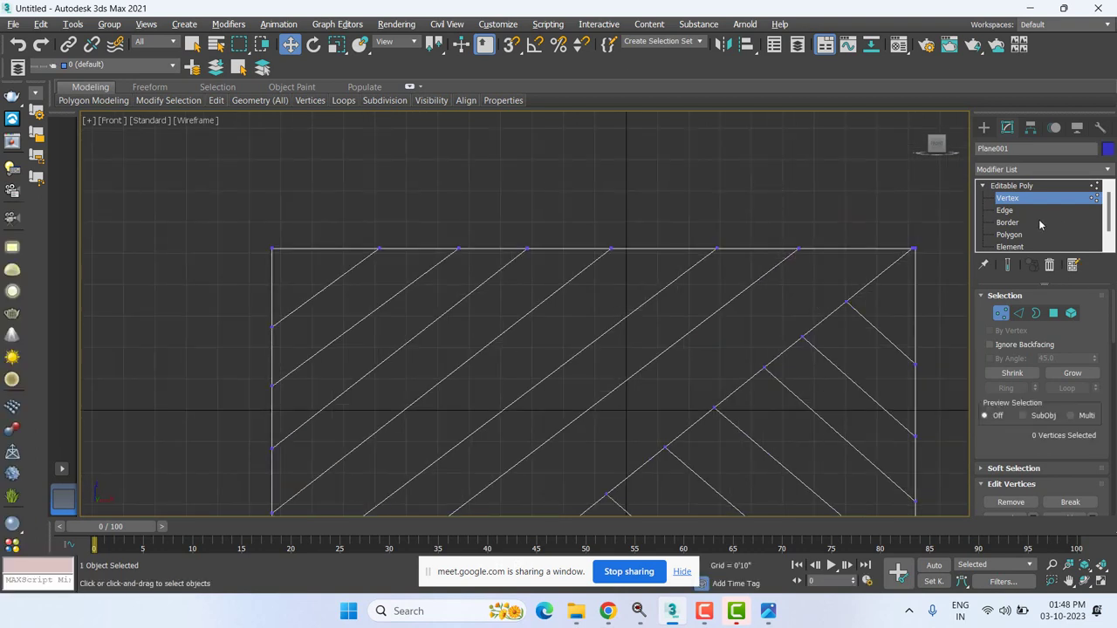
- Chamfer the three edges of the upper-left triangular panel by 0'1" with 1 segment
{"action": "left_click", "coordinate": [1005, 210]}
{"action": "left_click", "coordinate": [312, 248]}
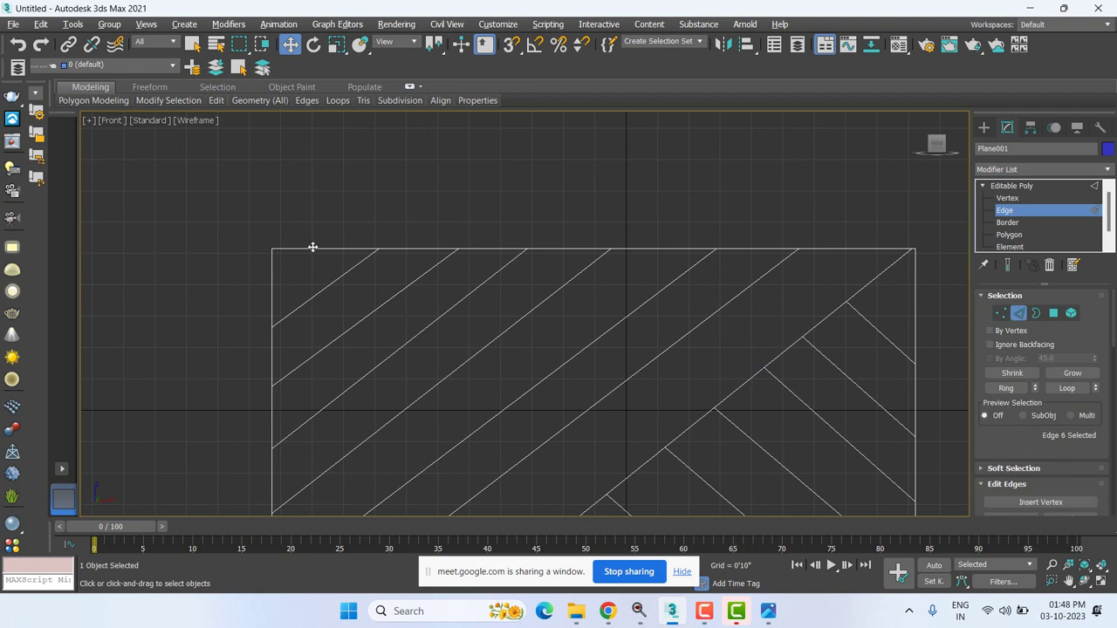
{"action": "left_click", "coordinate": [275, 271], "text": "ctrl"}
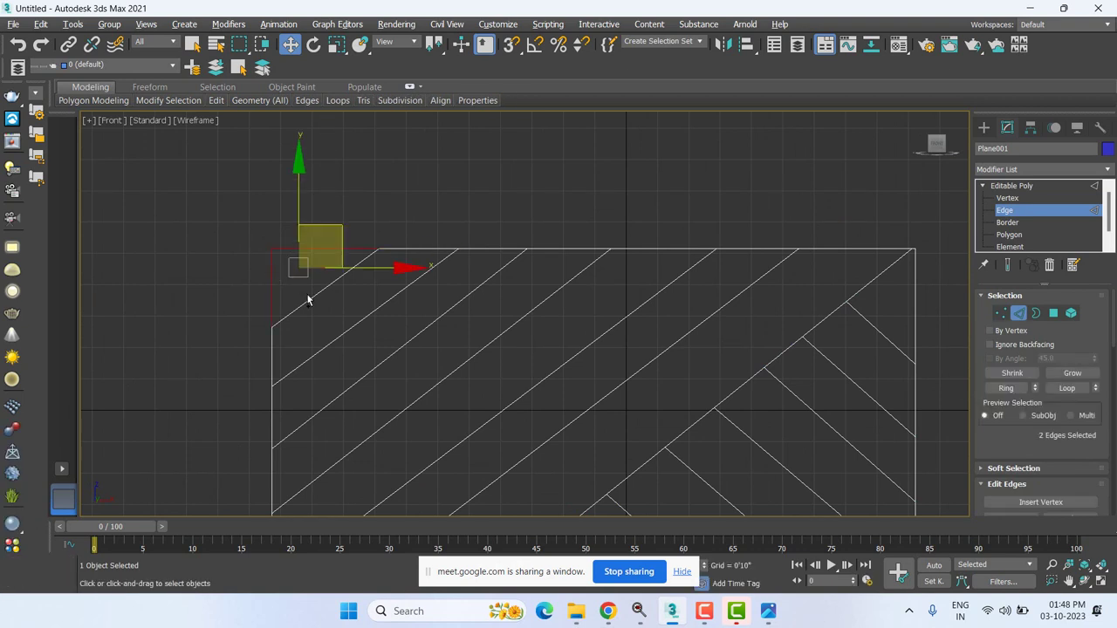
{"action": "left_click", "coordinate": [310, 298], "text": "ctrl"}
{"action": "scroll", "coordinate": [337, 307], "scroll_direction": "up", "scroll_amount": 2}
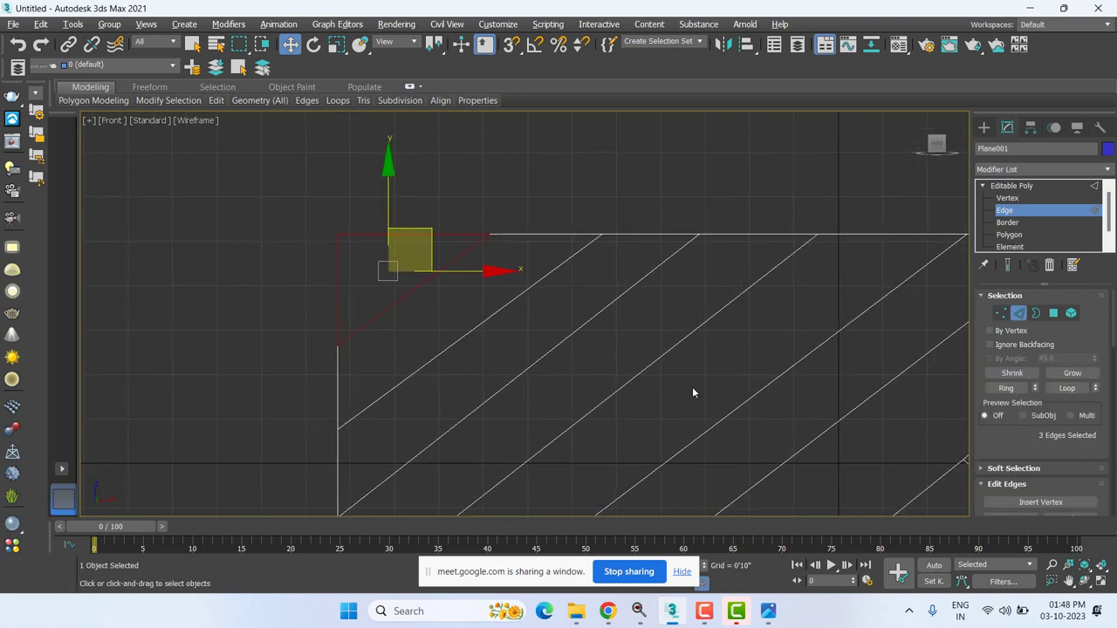
{"action": "left_click", "coordinate": [1034, 295]}
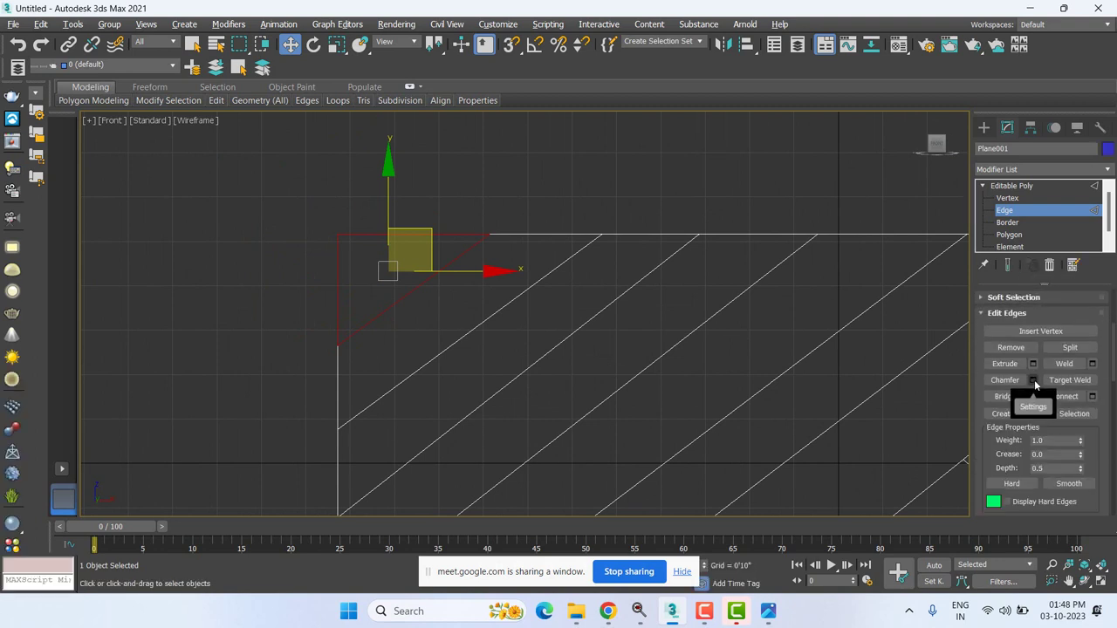
{"action": "left_click", "coordinate": [1033, 381]}
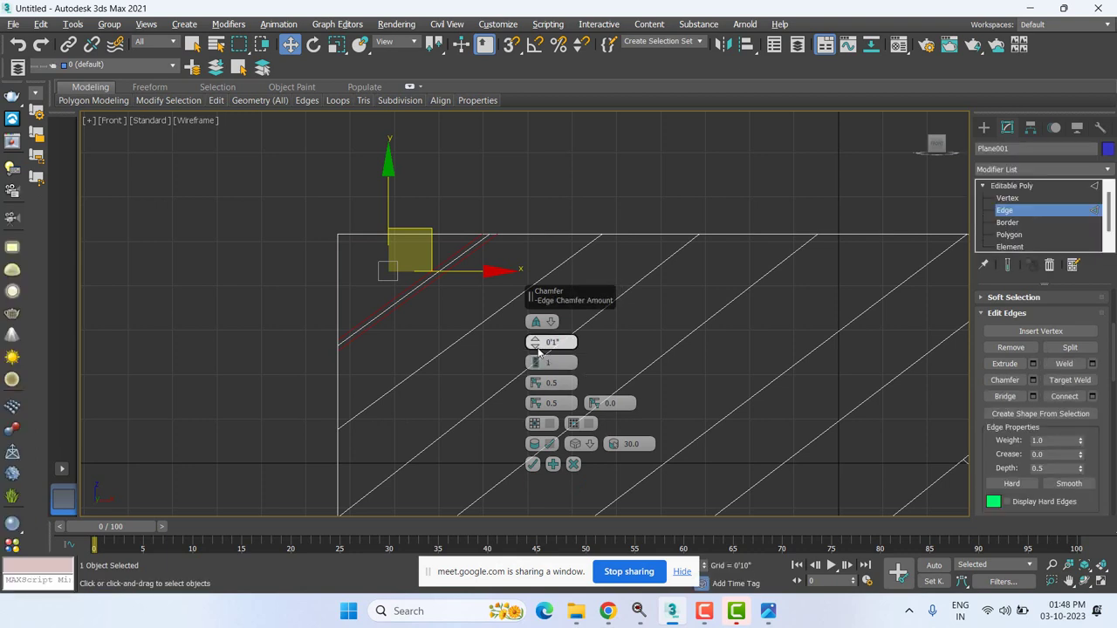
{"action": "left_click", "coordinate": [535, 340]}
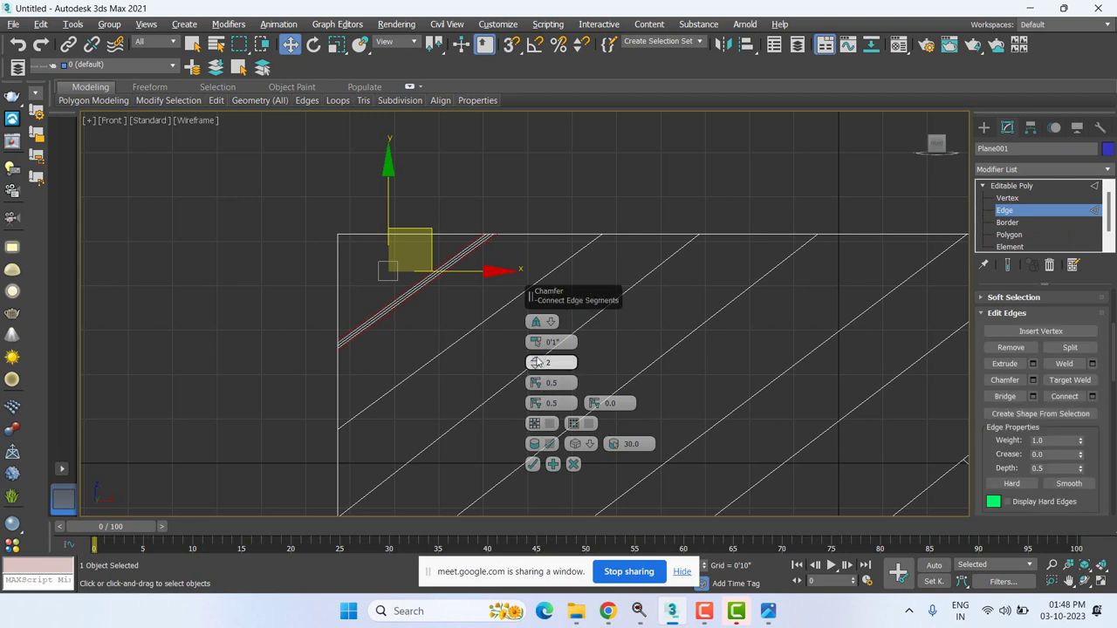
{"action": "left_click", "coordinate": [535, 368]}
{"action": "left_click", "coordinate": [533, 464]}
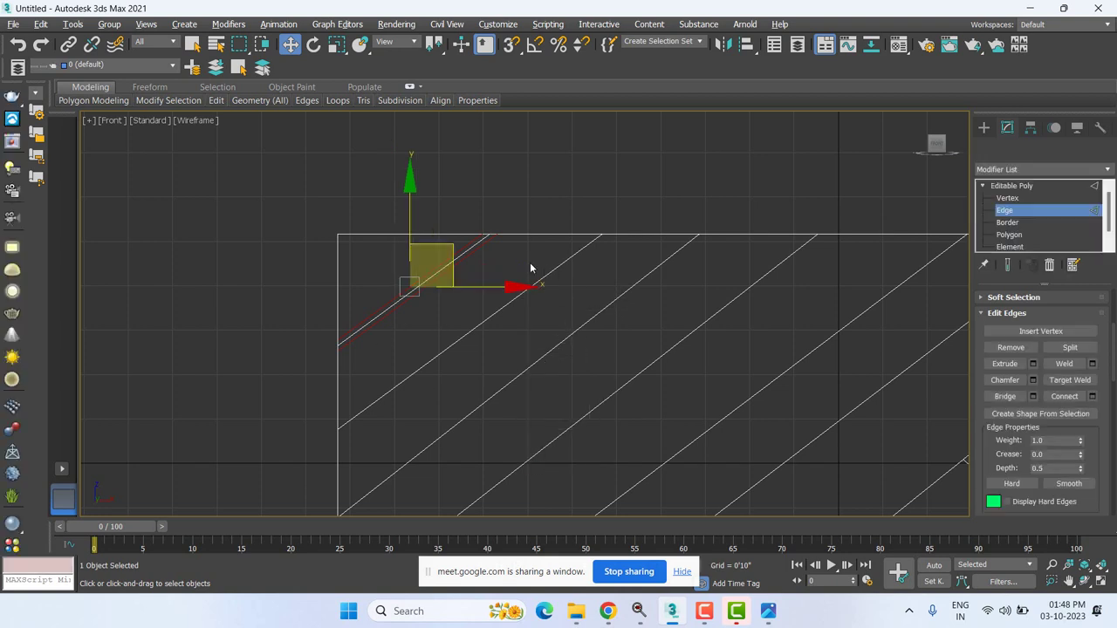
{"action": "left_click", "coordinate": [536, 233]}
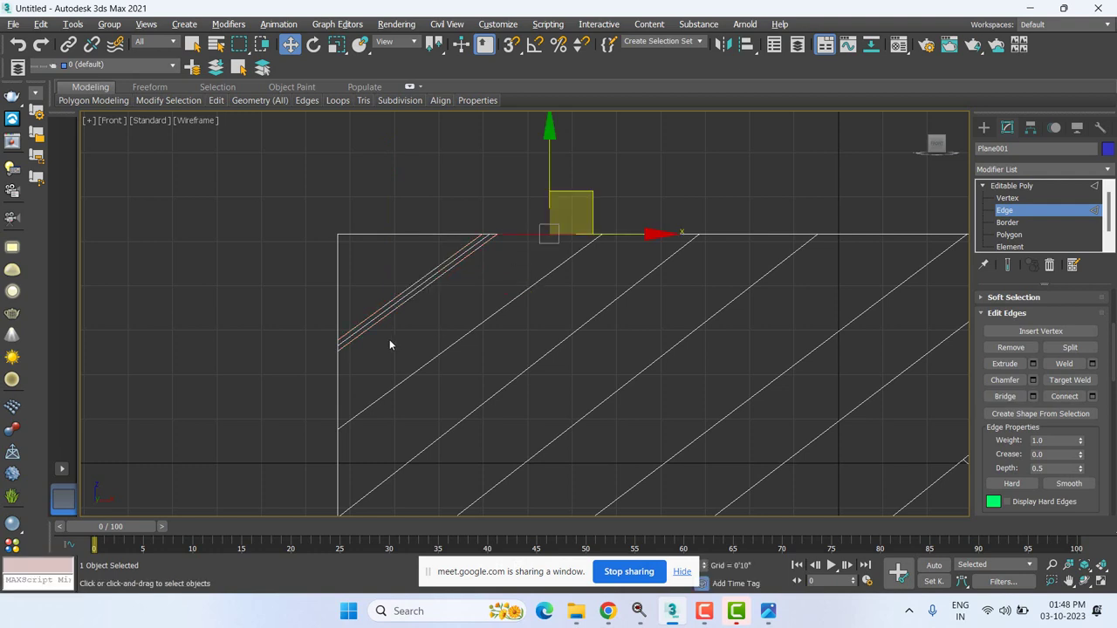
{"action": "left_click", "coordinate": [339, 377]}
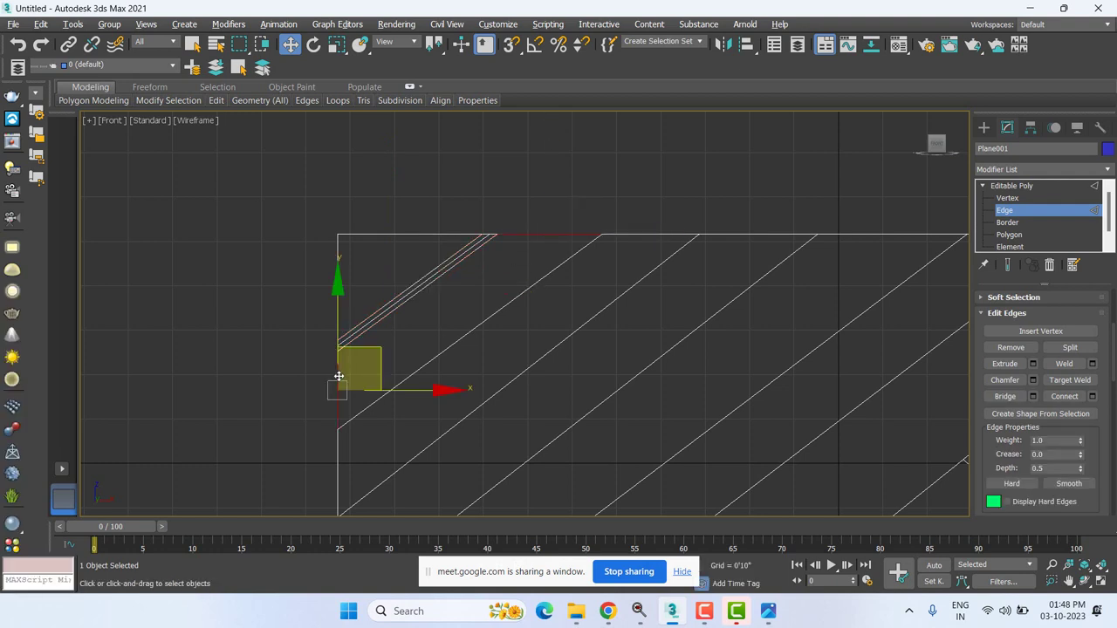
{"action": "left_click", "coordinate": [1033, 381]}
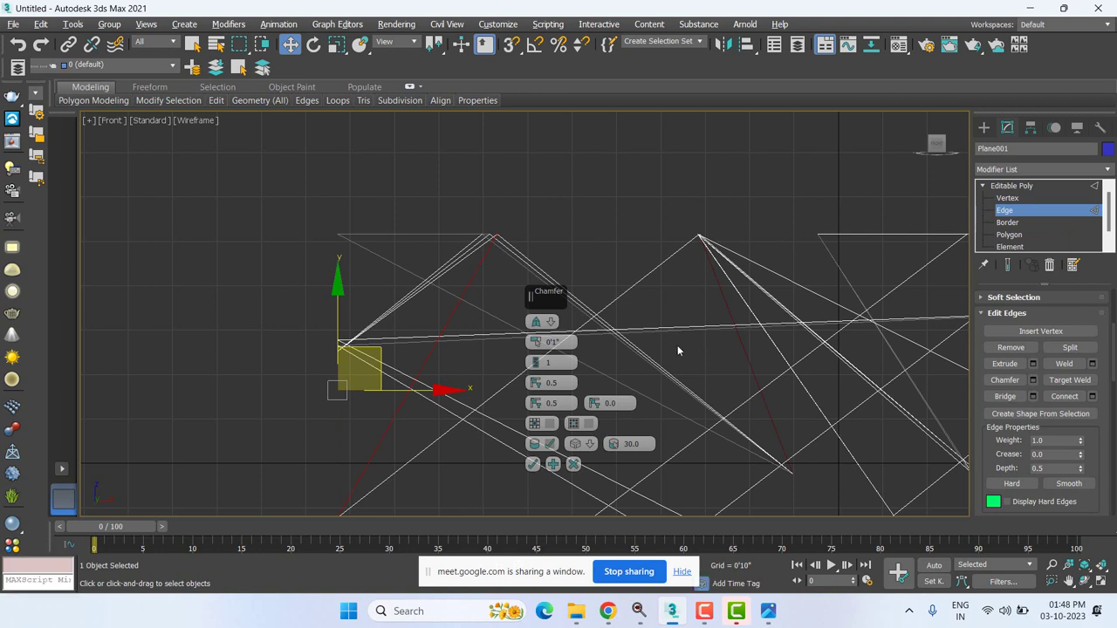
{"action": "left_click", "coordinate": [573, 465]}
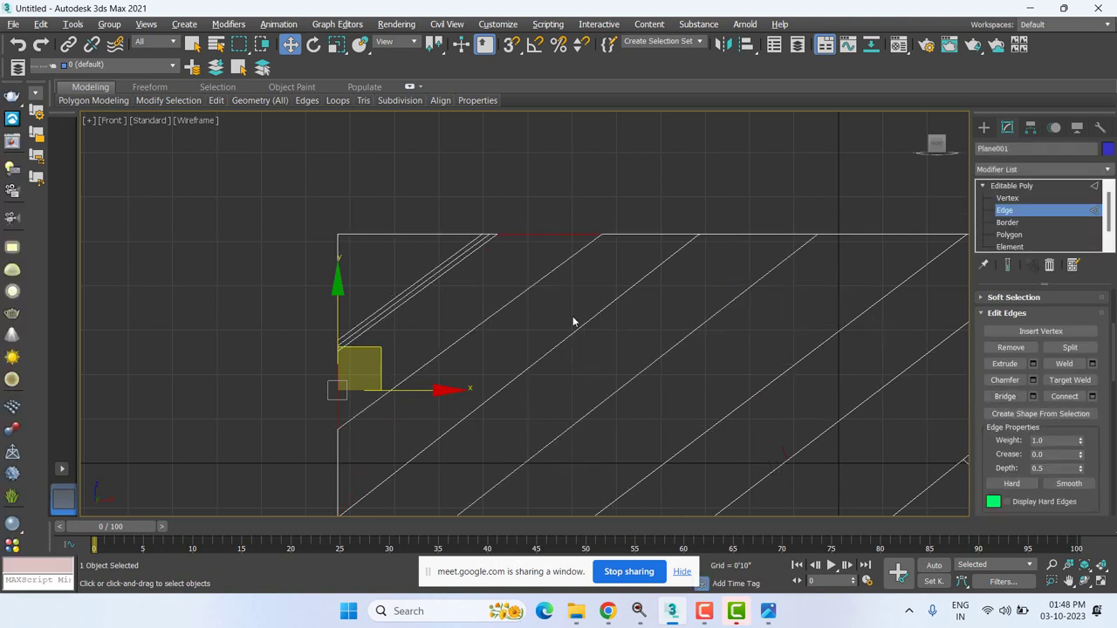
- Chamfer the lower diagonal, left and upper edges of the second strip by 0'1" with 1 segment
{"action": "left_click", "coordinate": [522, 296]}
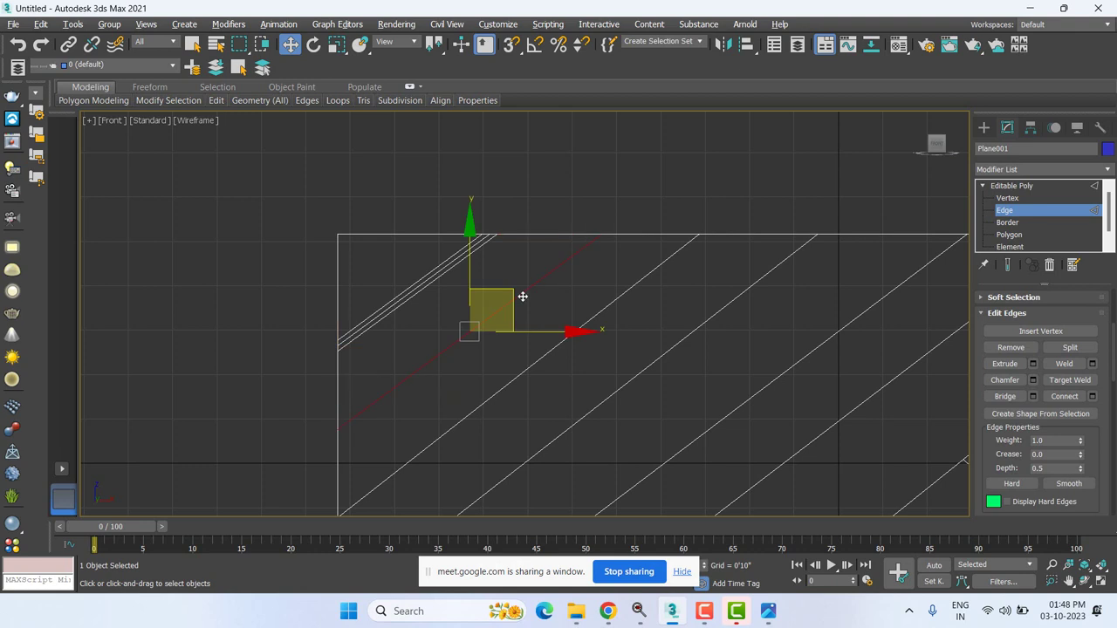
{"action": "left_click", "coordinate": [339, 375], "text": "ctrl"}
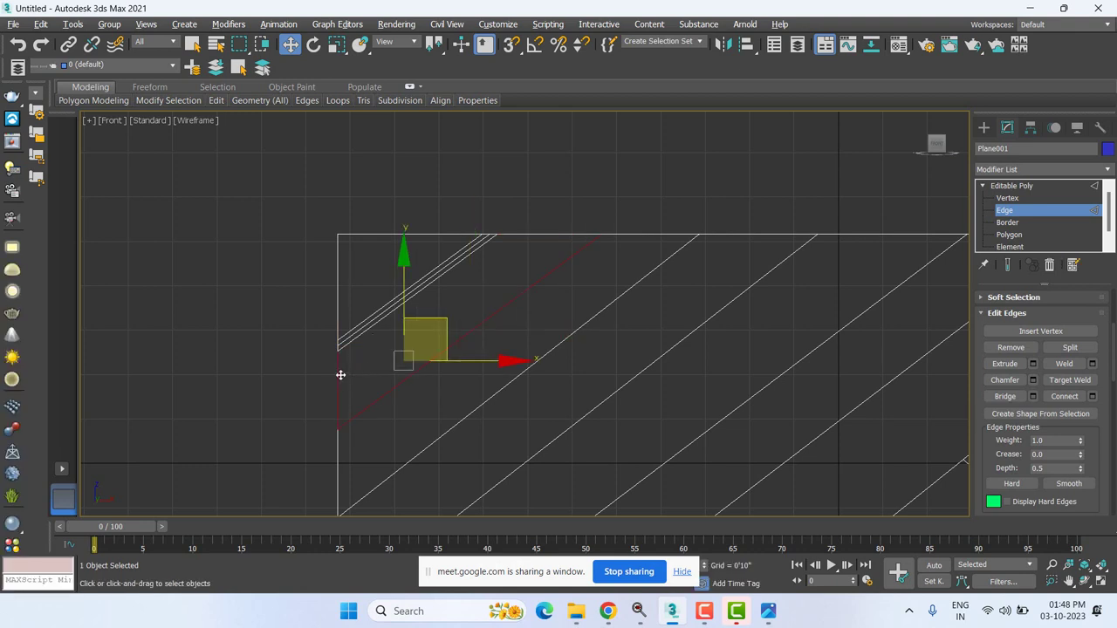
{"action": "left_click", "coordinate": [542, 234], "text": "ctrl"}
{"action": "left_click", "coordinate": [1032, 382]}
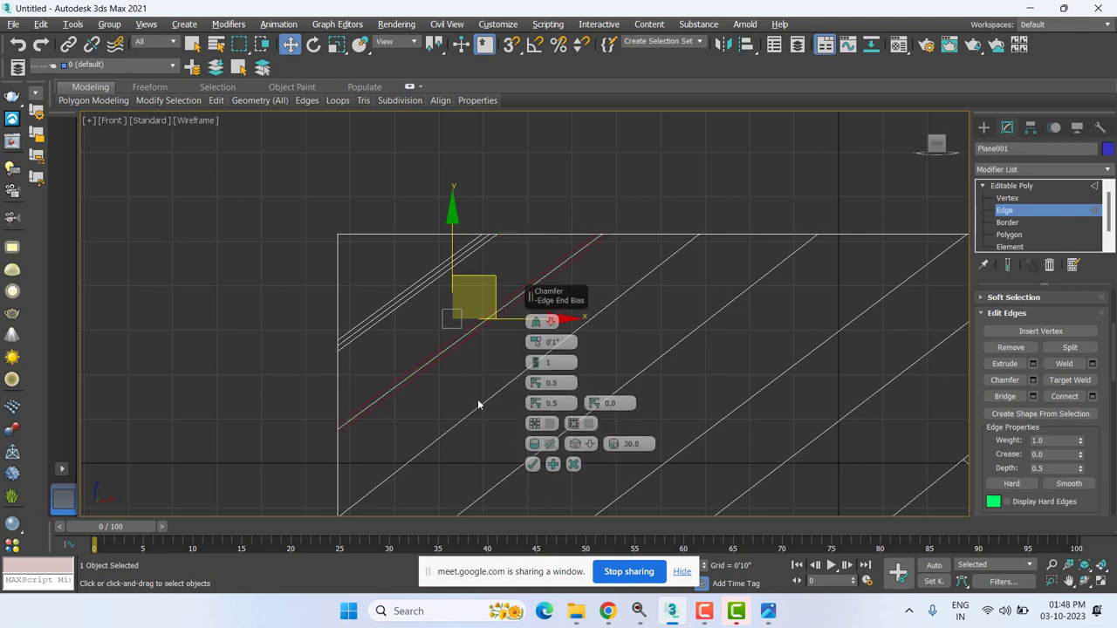
{"action": "left_click", "coordinate": [533, 465]}
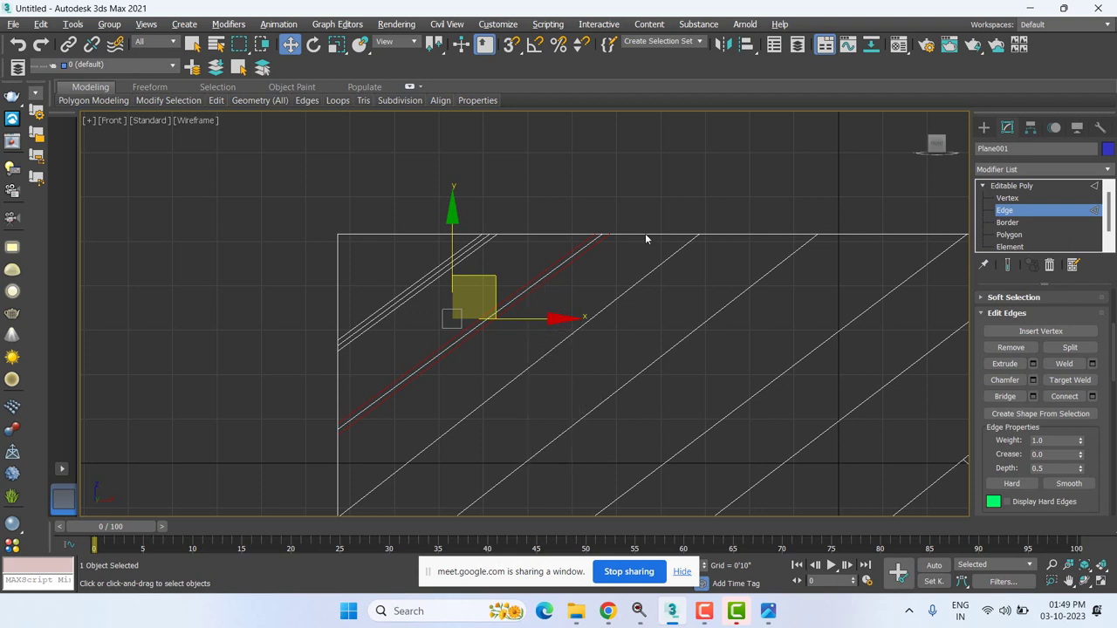
- Chamfer the third strip's lower diagonal, left and upper edges by 0'1" with 1 segment
{"action": "left_click", "coordinate": [625, 297]}
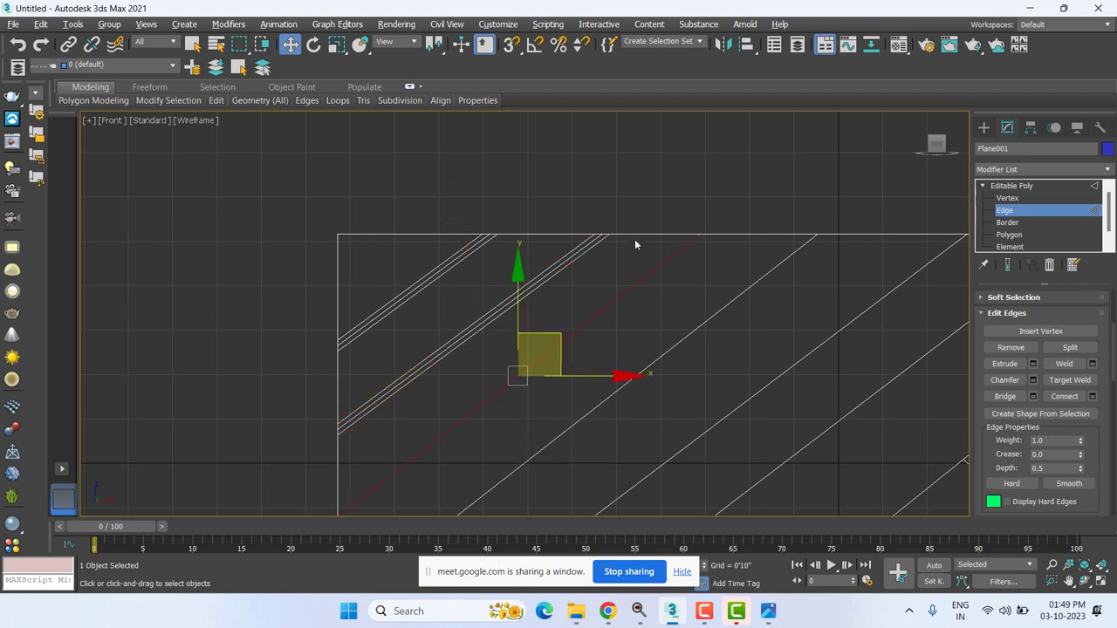
{"action": "left_click", "coordinate": [337, 476], "text": "ctrl"}
{"action": "middle_click_drag", "start_coordinate": [530, 424], "coordinate": [481, 309]}
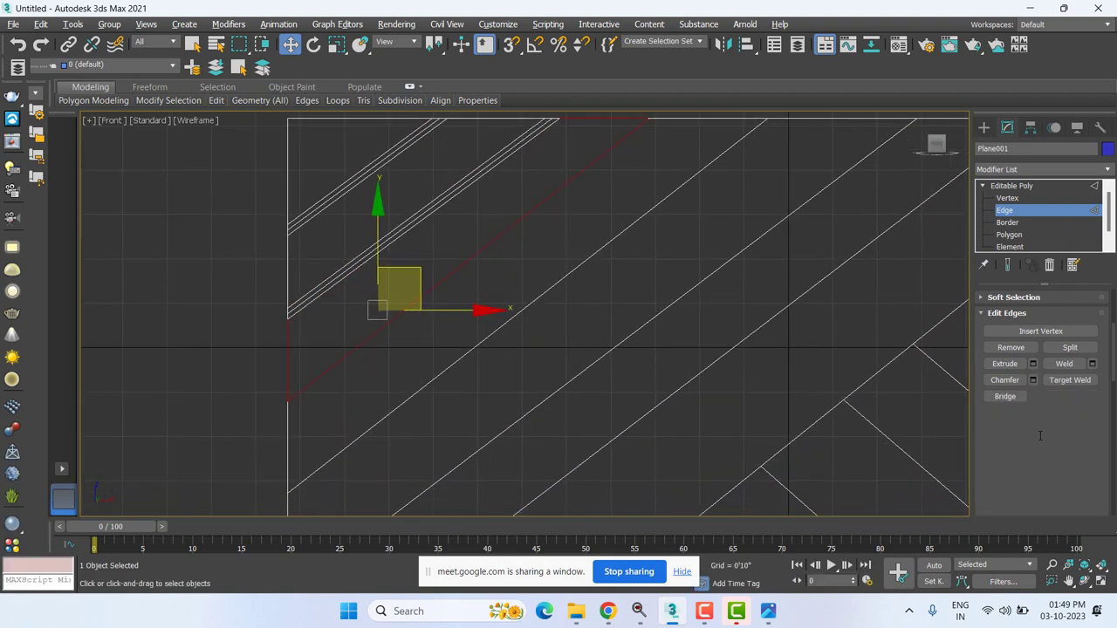
{"action": "left_click", "coordinate": [1033, 379]}
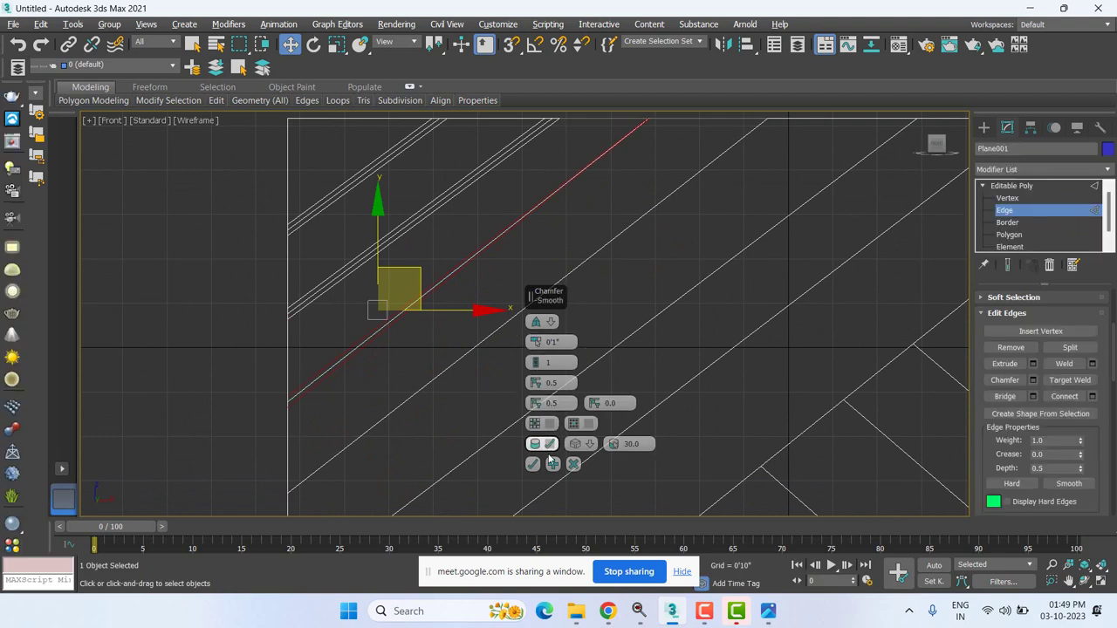
{"action": "left_click", "coordinate": [534, 464]}
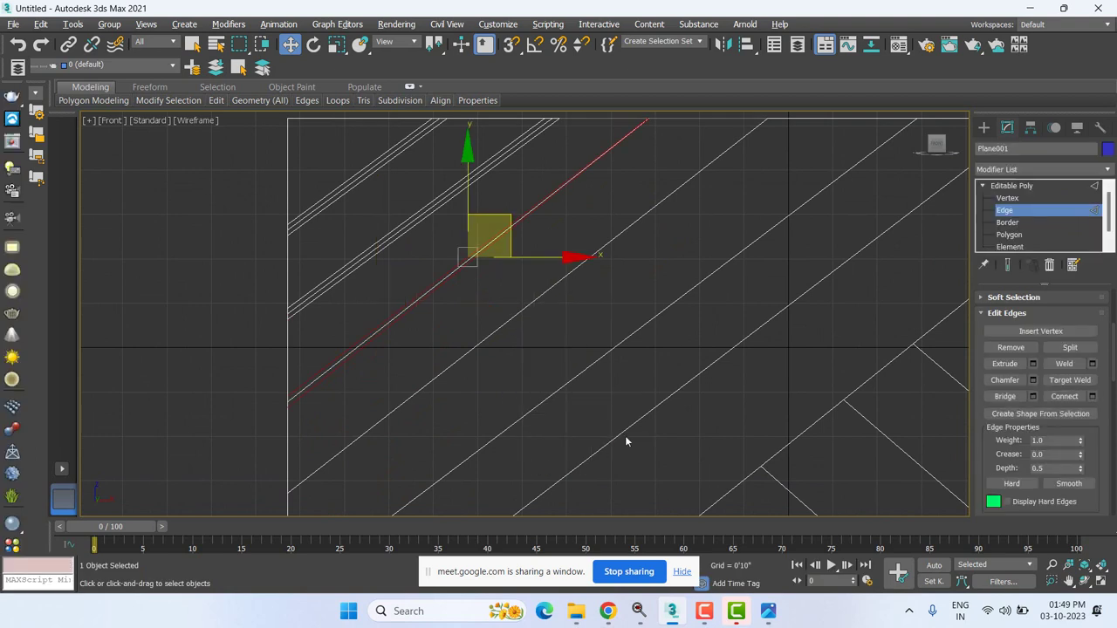
- Select the fourth strip's lower diagonal with its left and upper edges and chamfer them by 0'1" with 1 segment
{"action": "middle_click_drag", "start_coordinate": [565, 432], "coordinate": [556, 410]}
{"action": "left_click", "coordinate": [468, 324]}
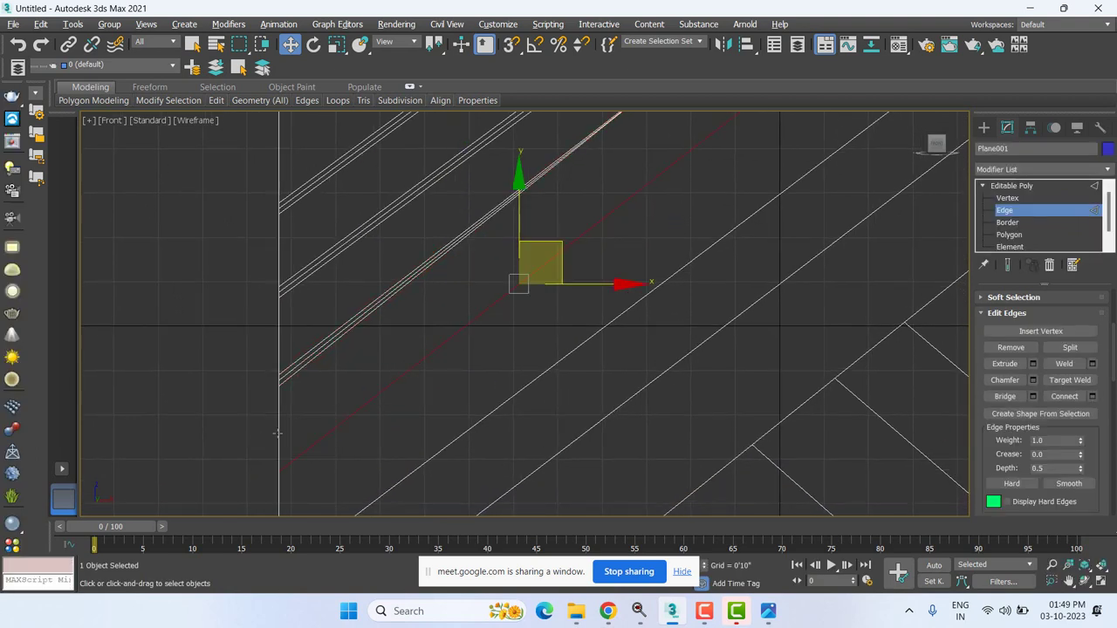
{"action": "middle_click_drag", "start_coordinate": [498, 373], "coordinate": [450, 486]}
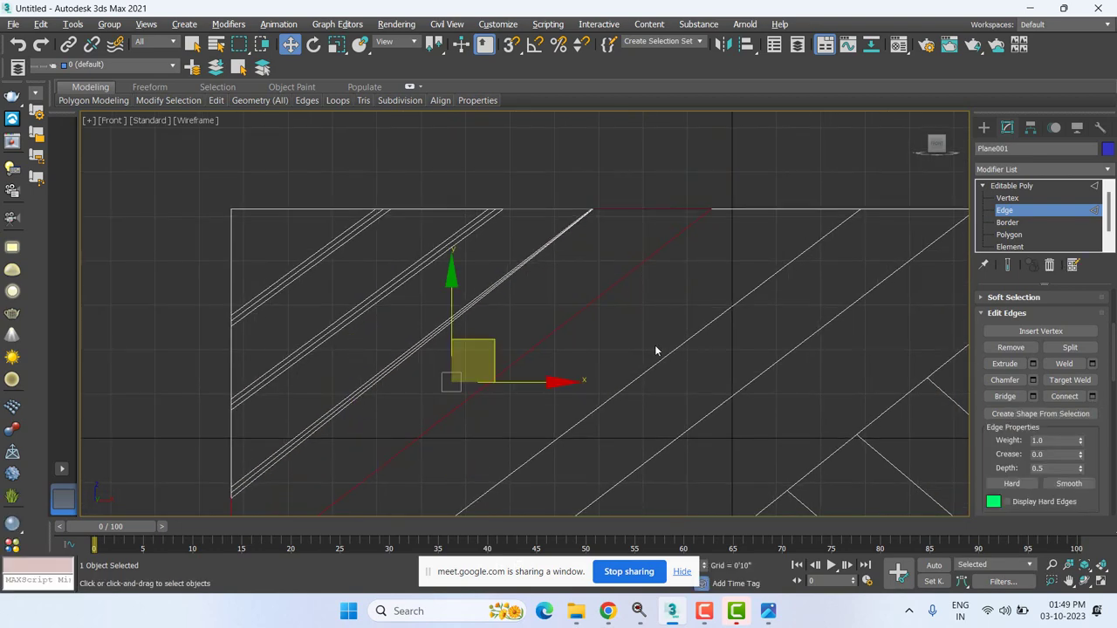
{"action": "middle_click_drag", "start_coordinate": [656, 349], "coordinate": [643, 362]}
{"action": "scroll", "coordinate": [648, 319], "scroll_direction": "down", "scroll_amount": 2}
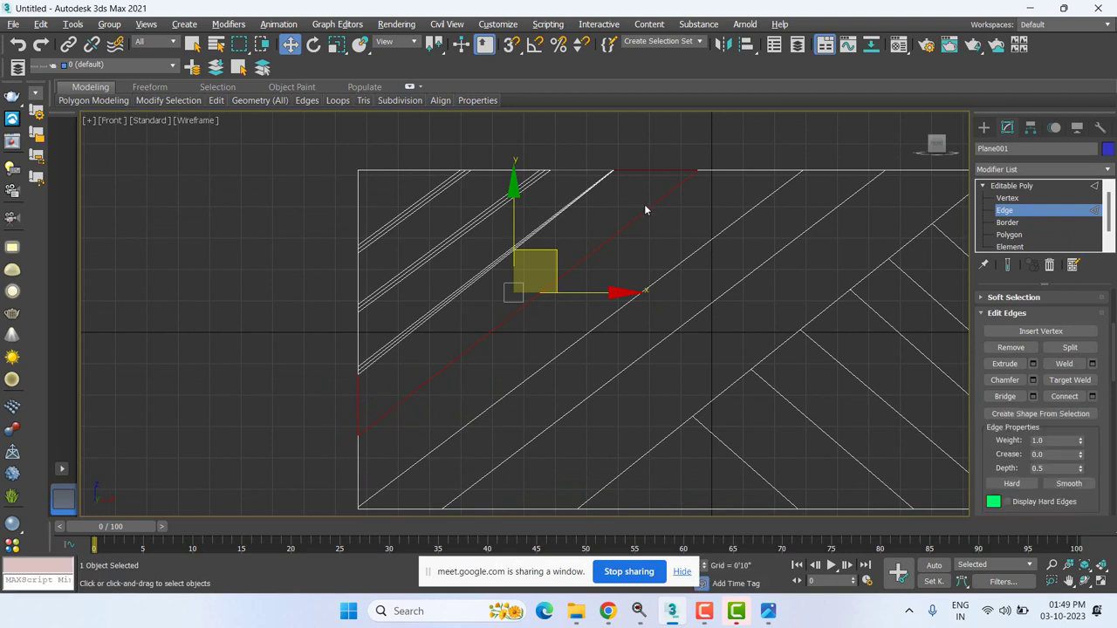
{"action": "left_click", "coordinate": [1033, 380]}
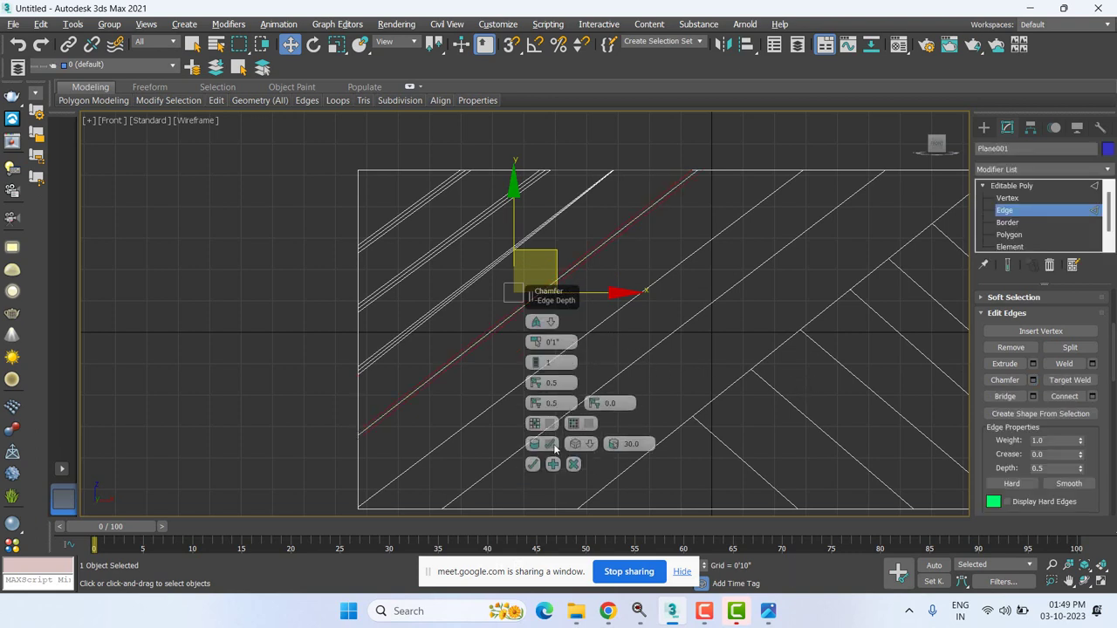
{"action": "left_click", "coordinate": [533, 465]}
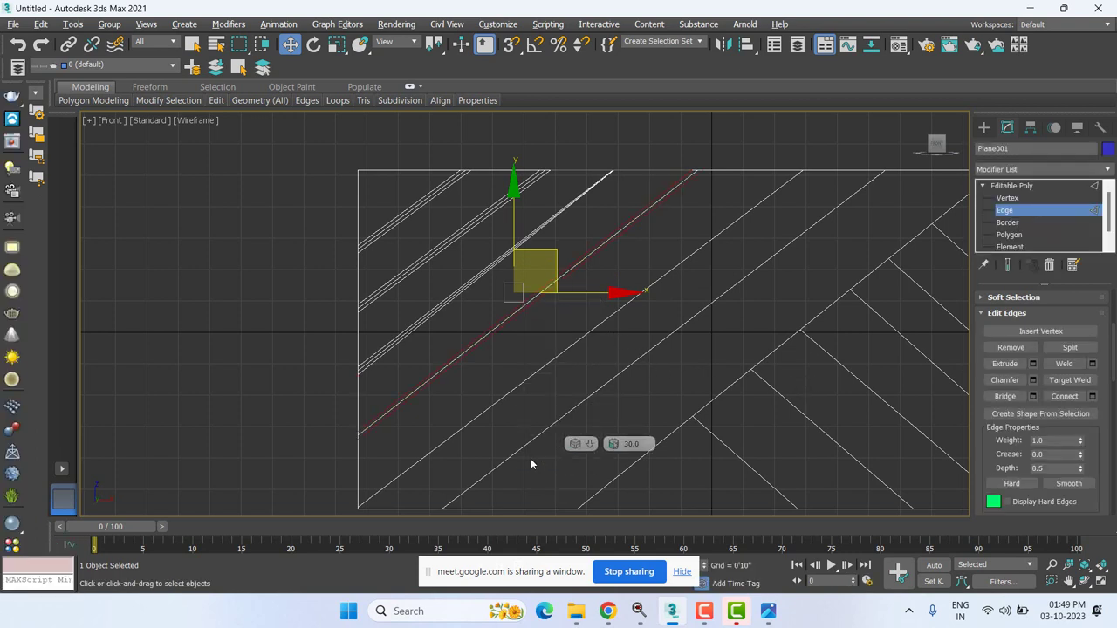
- Chamfer the fifth strip's lower diagonal, left and upper edges by 0'1" with 1 segment
{"action": "left_click", "coordinate": [732, 176]}
{"action": "left_click", "coordinate": [357, 469]}
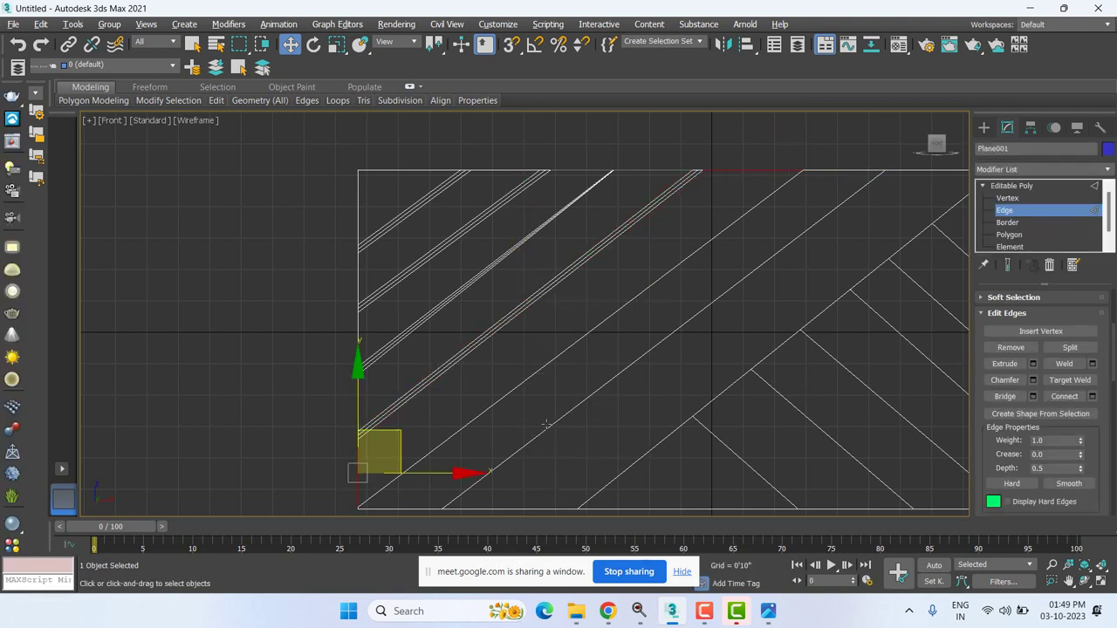
{"action": "left_click", "coordinate": [552, 362]}
{"action": "left_click", "coordinate": [1034, 381]}
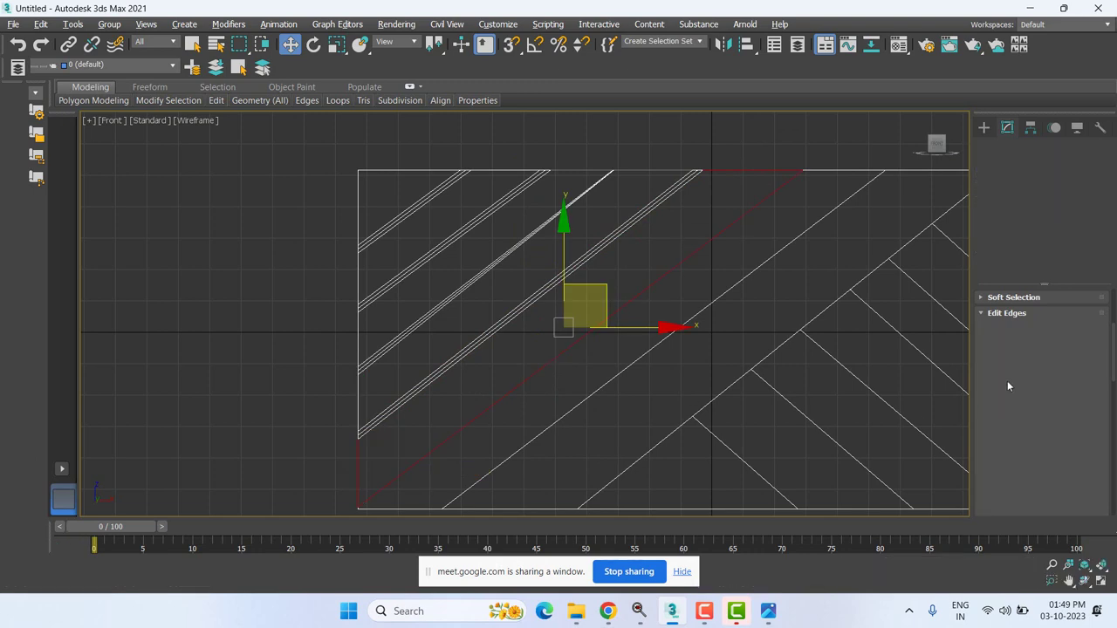
{"action": "left_click", "coordinate": [535, 467]}
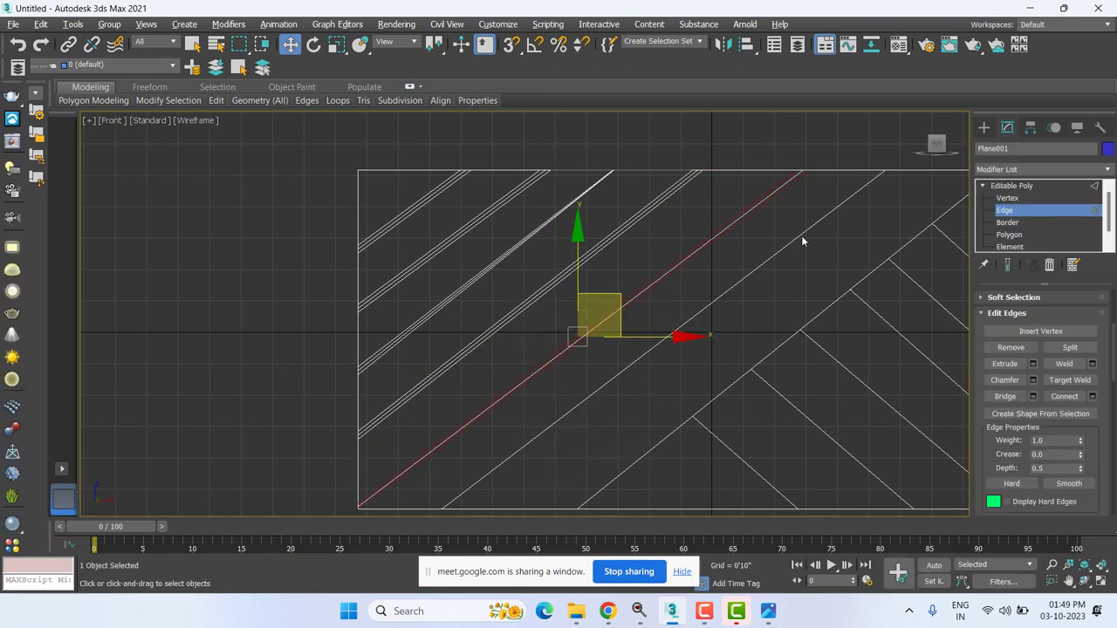
- Chamfer the sixth strip's lower diagonal together with its short upper and bottom border edges by 0'1" with 1 segment
{"action": "left_click", "coordinate": [833, 172]}
{"action": "middle_click_drag", "start_coordinate": [457, 416], "coordinate": [414, 313]}
{"action": "left_click", "coordinate": [360, 408]}
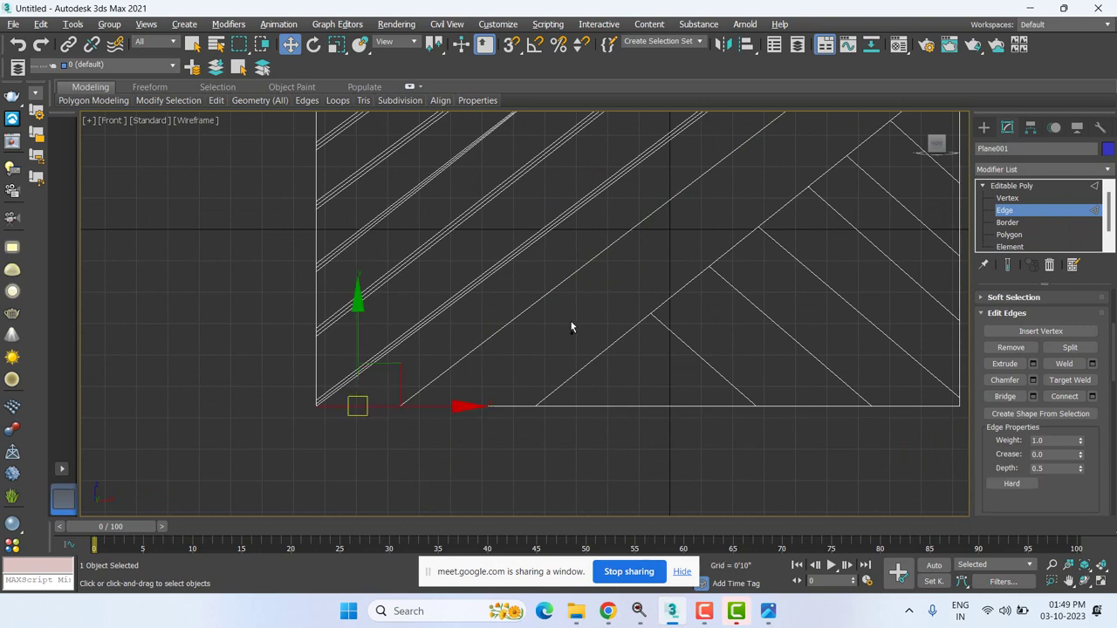
{"action": "left_click", "coordinate": [582, 277]}
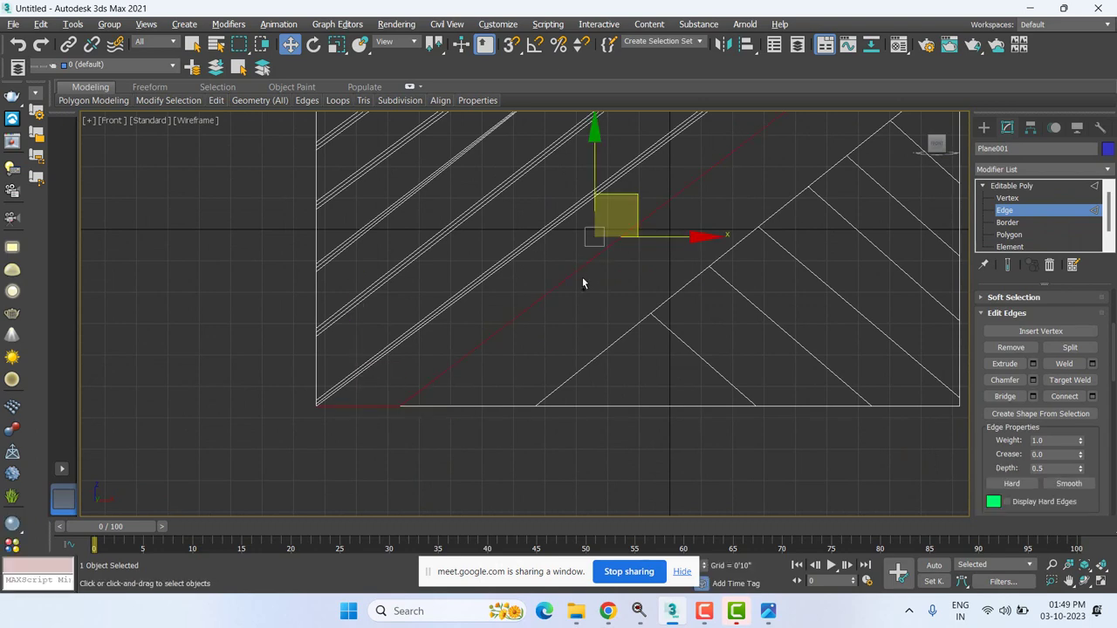
{"action": "left_click", "coordinate": [1032, 381]}
{"action": "left_click", "coordinate": [534, 467]}
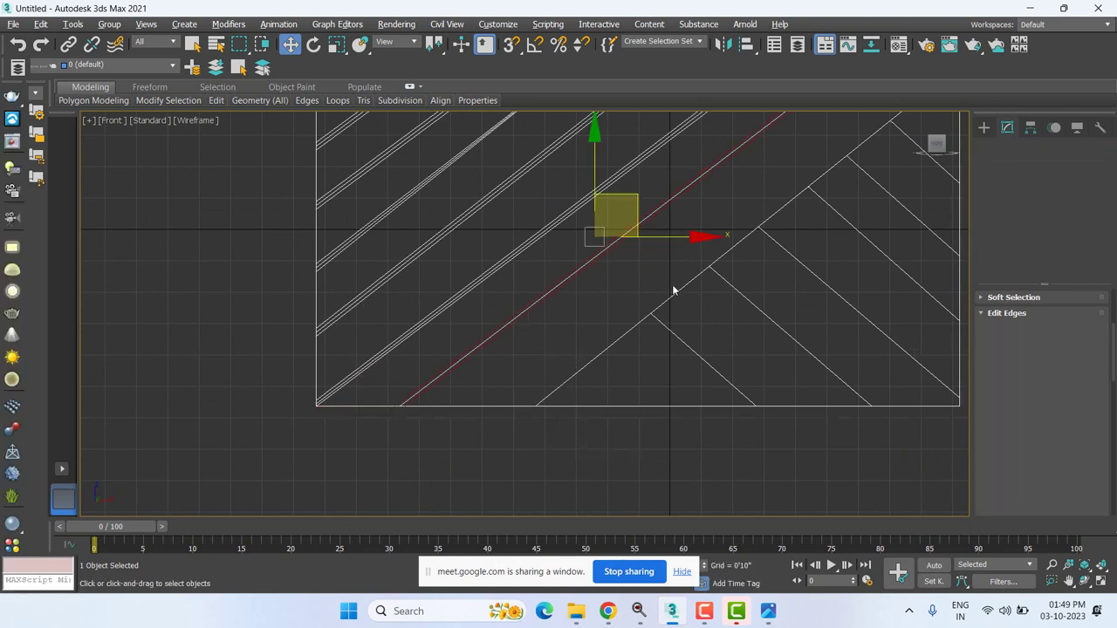
- Select the seventh strip's upper and bottom edges plus every segment of its long lower diagonal, and chamfer them by 0'1" with 1 segment
{"action": "scroll", "coordinate": [485, 404], "scroll_direction": "down", "scroll_amount": 3}
{"action": "left_click", "coordinate": [483, 406]}
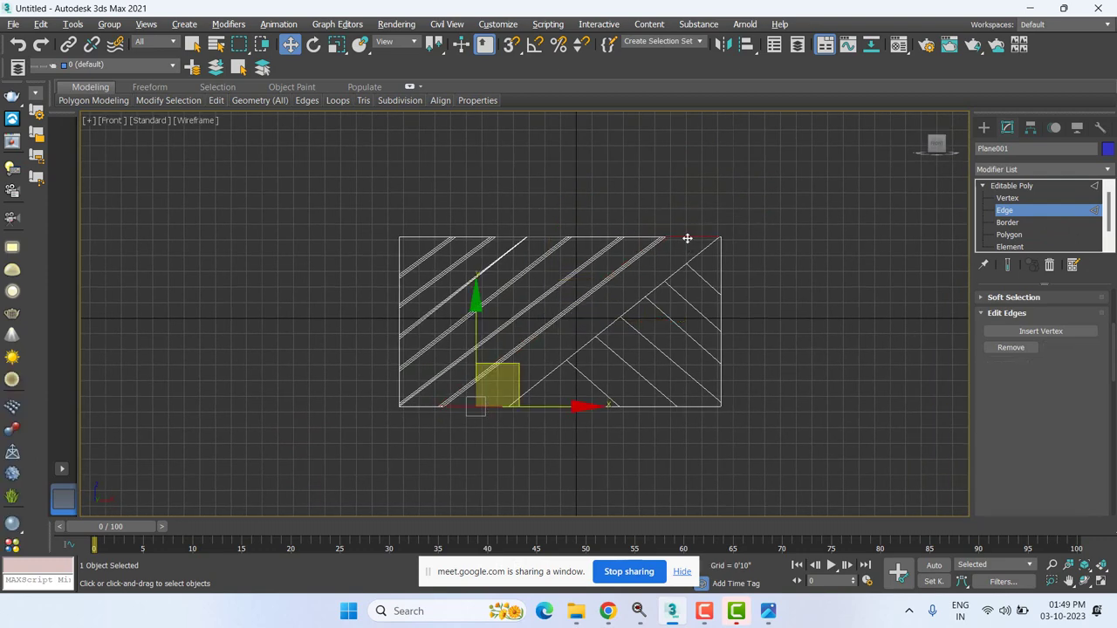
{"action": "scroll", "coordinate": [581, 360], "scroll_direction": "up", "scroll_amount": 5}
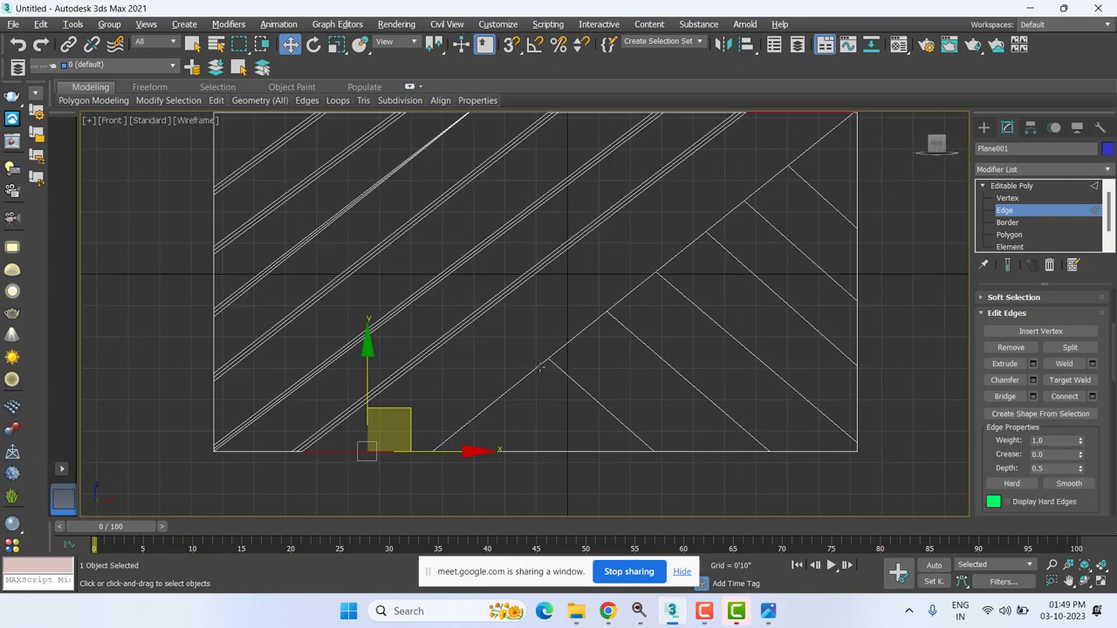
{"action": "left_click", "coordinate": [540, 368], "text": "ctrl"}
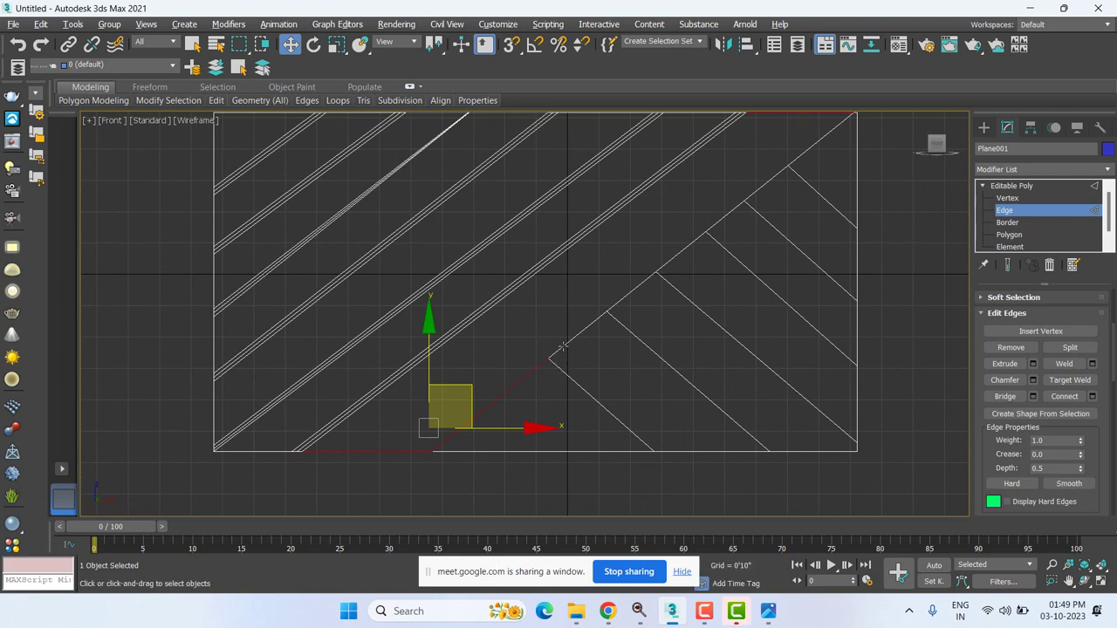
{"action": "left_click", "coordinate": [563, 346], "text": "ctrl"}
{"action": "left_click", "coordinate": [636, 288], "text": "ctrl"}
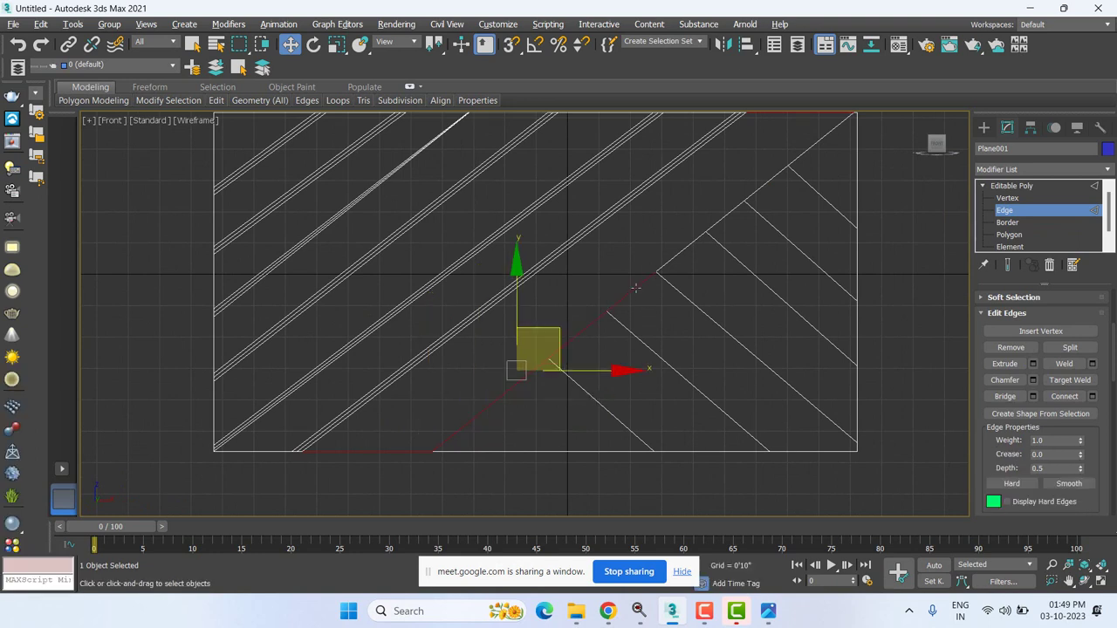
{"action": "left_click", "coordinate": [686, 253], "text": "ctrl"}
{"action": "left_click", "coordinate": [729, 214], "text": "ctrl"}
{"action": "left_click", "coordinate": [770, 181], "text": "ctrl"}
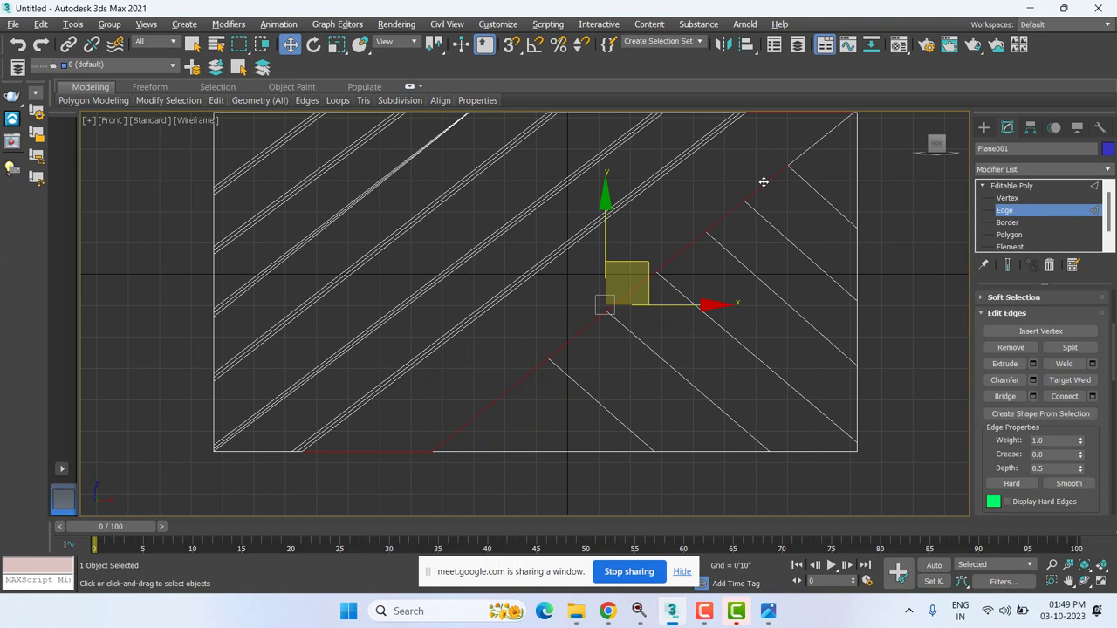
{"action": "left_click", "coordinate": [813, 143], "text": "ctrl"}
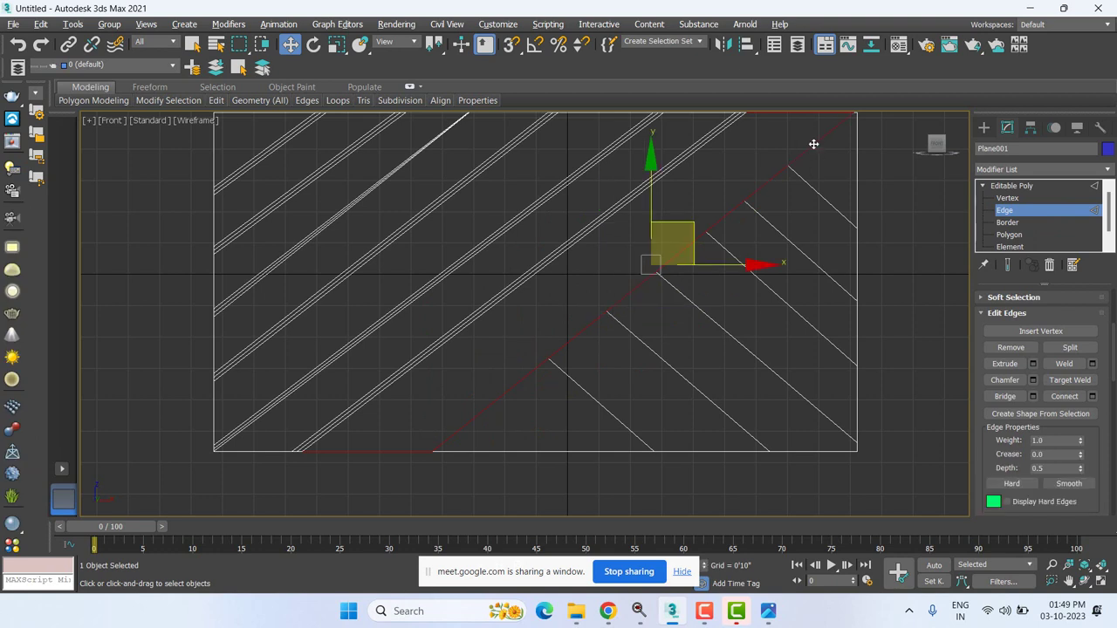
{"action": "left_click", "coordinate": [1033, 380]}
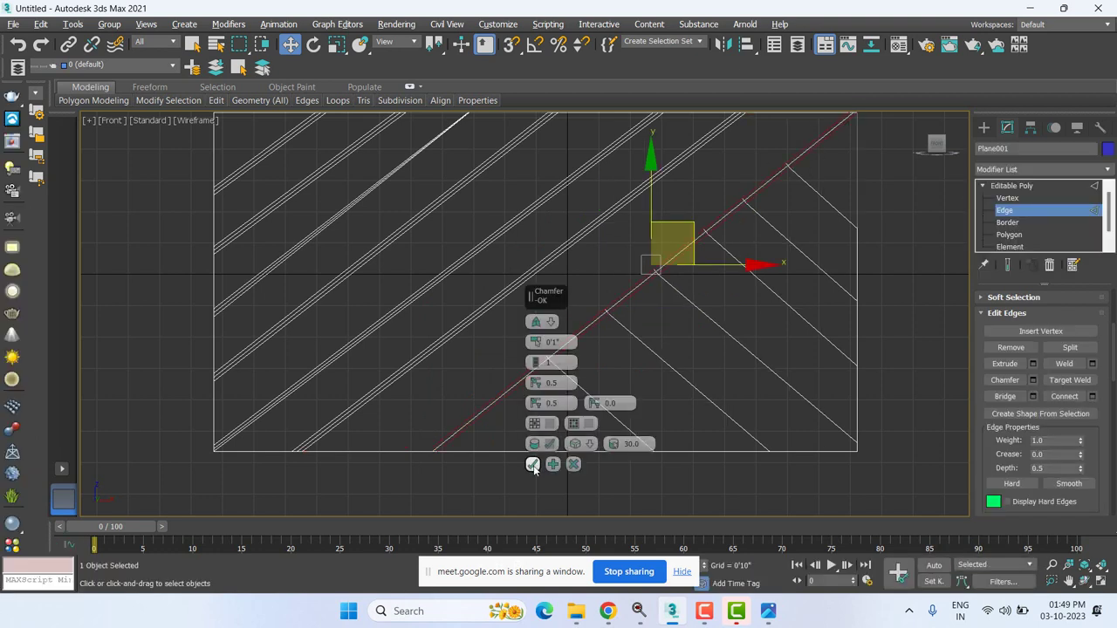
{"action": "left_click", "coordinate": [533, 464]}
- Chamfer the bottom triangular panel's lower edge and its short right-hand diagonal by 0'1" with 1 segment
{"action": "middle_click_drag", "start_coordinate": [621, 396], "coordinate": [498, 401]}
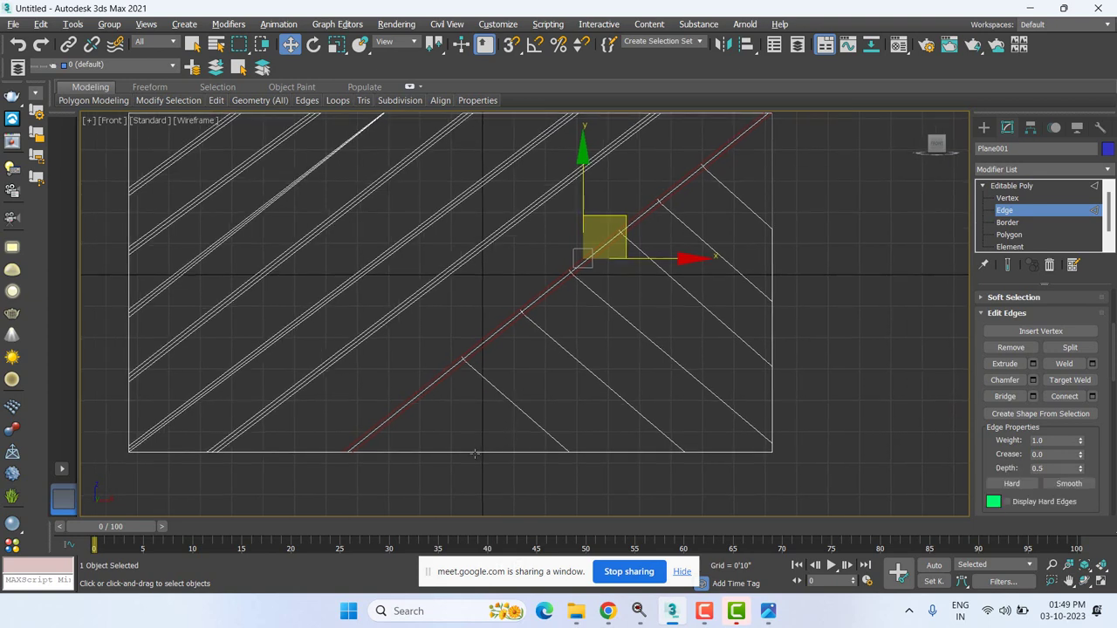
{"action": "left_click", "coordinate": [476, 452]}
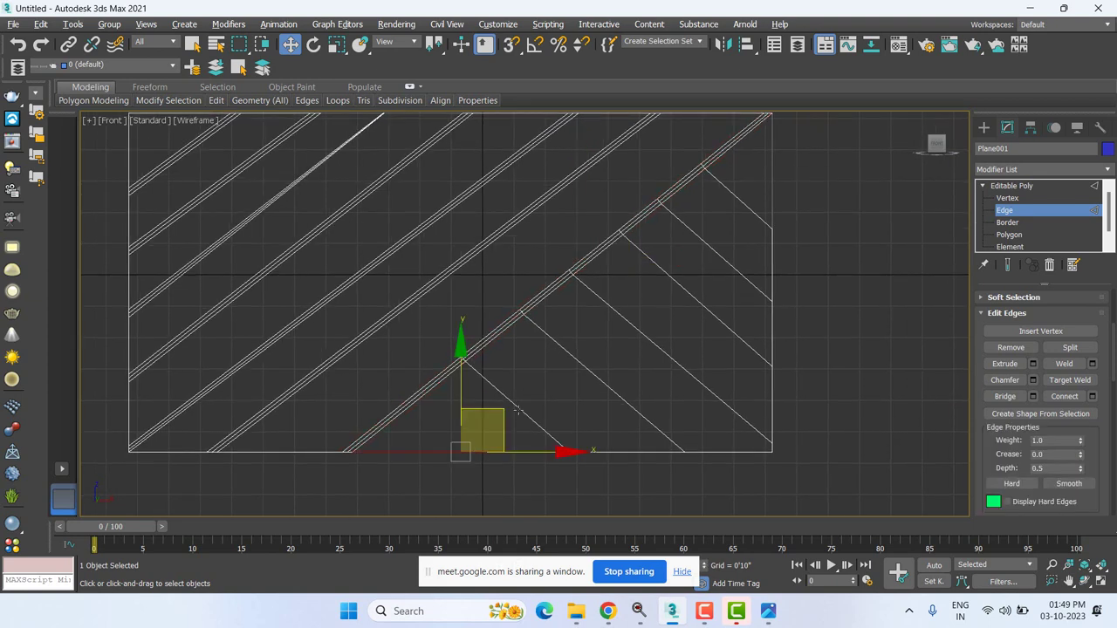
{"action": "left_click", "coordinate": [1034, 380]}
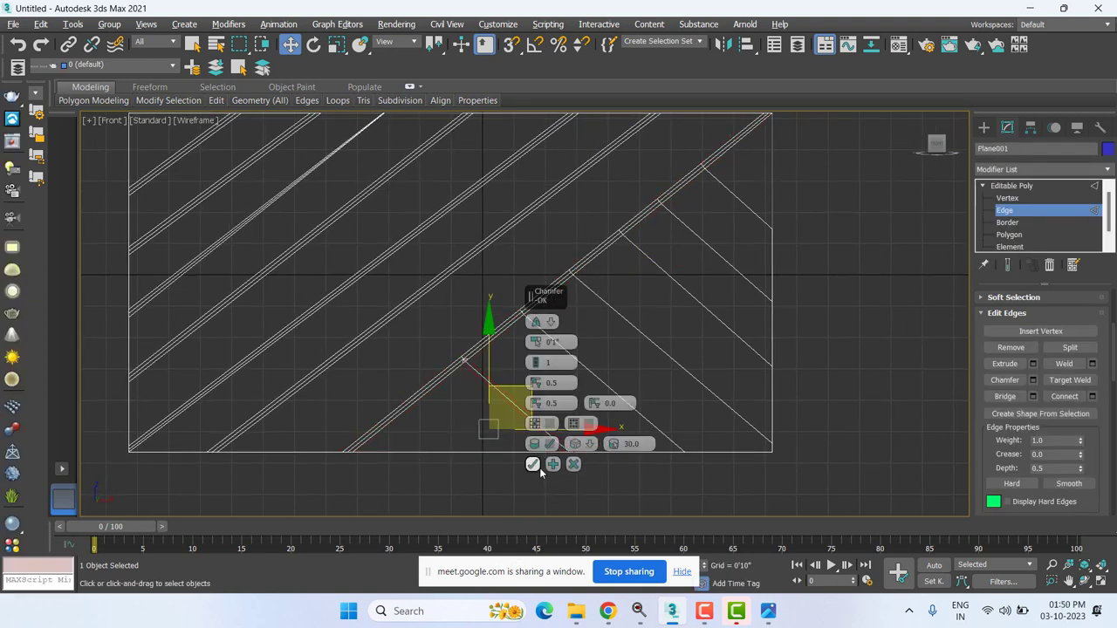
{"action": "left_click", "coordinate": [534, 465]}
- Chamfer the next four opposing diagonals of the lower-right section, two at a time, by 0'1" with 1 segment
{"action": "left_click", "coordinate": [601, 371]}
{"action": "left_click", "coordinate": [637, 335]}
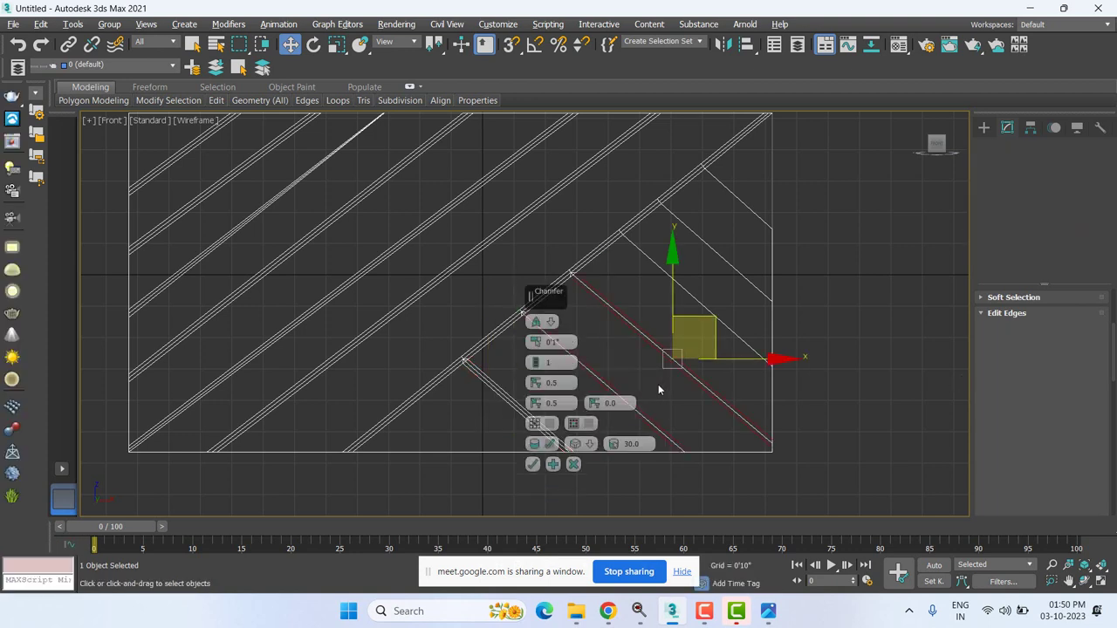
{"action": "left_click", "coordinate": [537, 467]}
{"action": "left_click", "coordinate": [719, 256]}
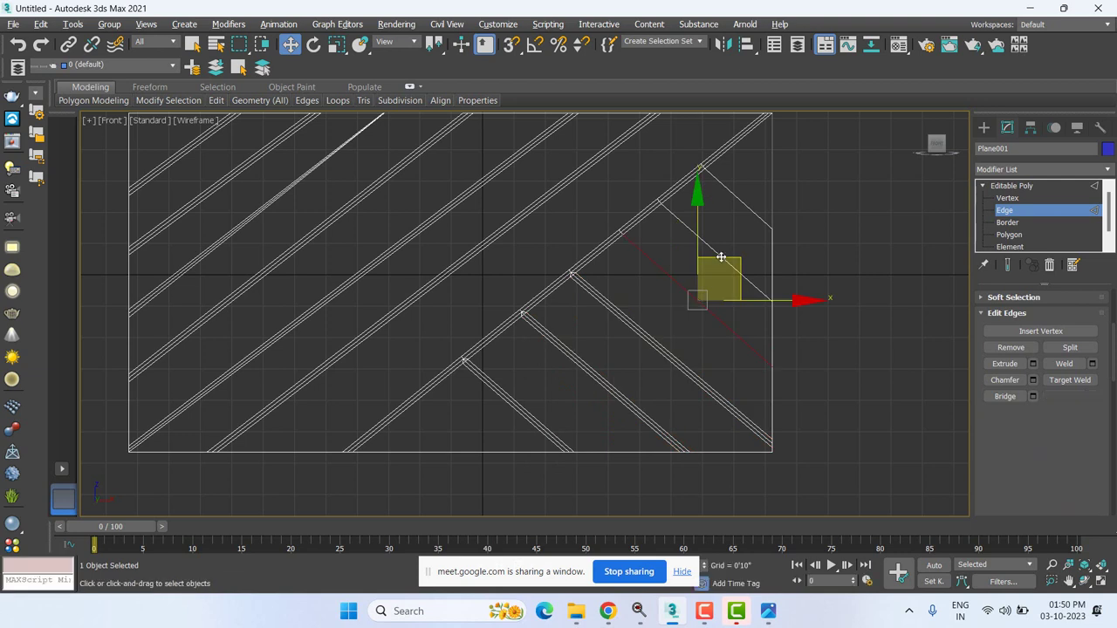
{"action": "left_click", "coordinate": [1032, 380]}
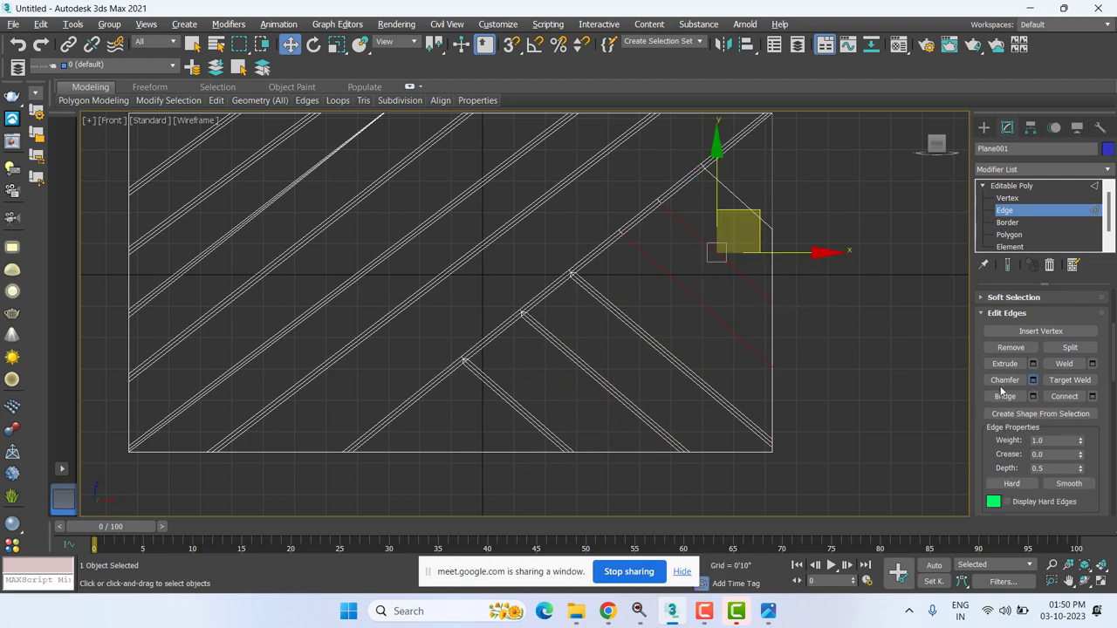
{"action": "left_click", "coordinate": [548, 464]}
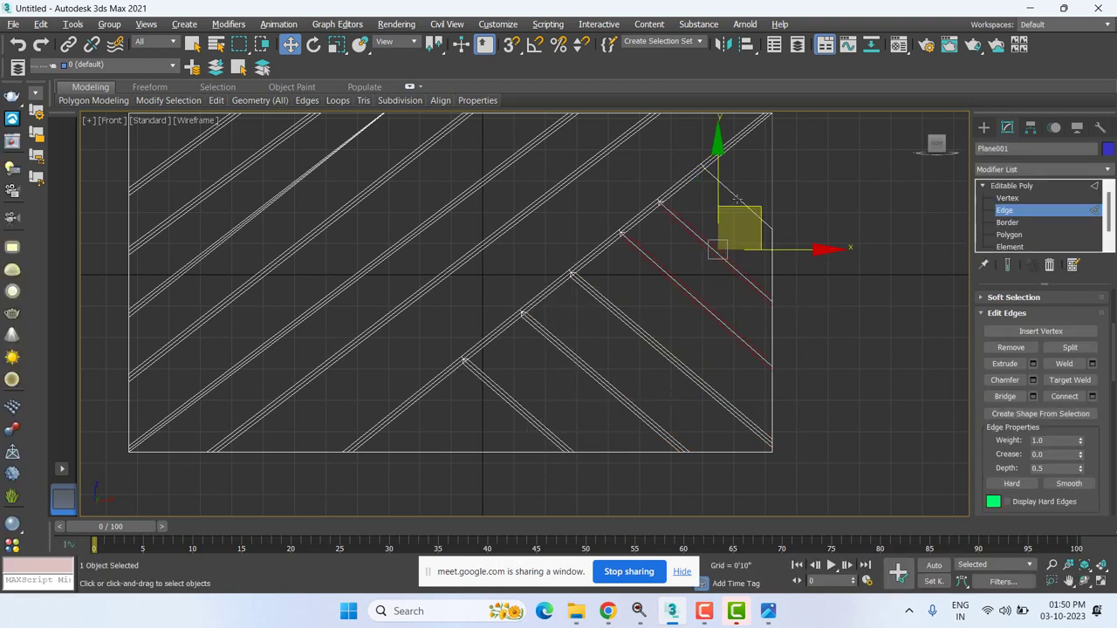
- Chamfer the last short diagonal and the right edge of the upper-right triangular panel by 0'1" with 1 segment
{"action": "left_click", "coordinate": [738, 207]}
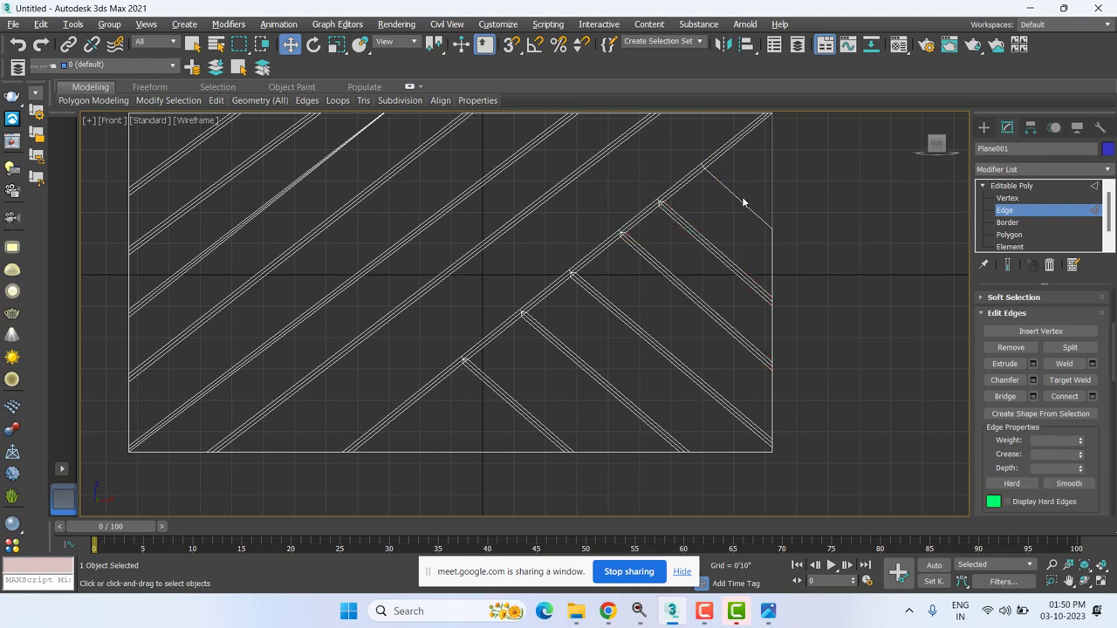
{"action": "scroll", "coordinate": [779, 154], "scroll_direction": "up", "scroll_amount": 2}
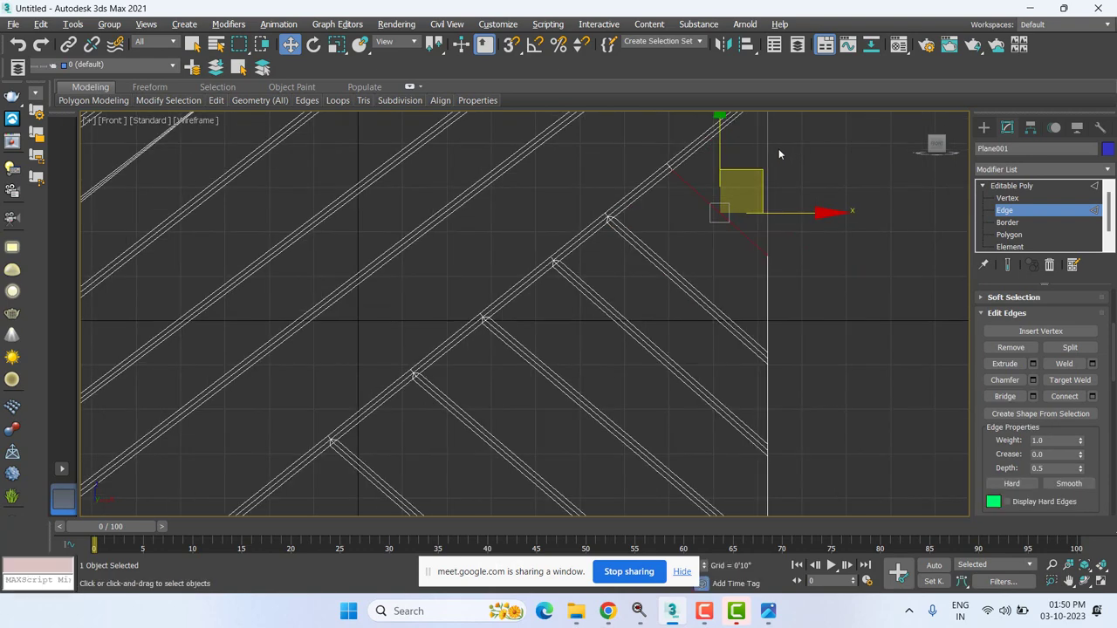
{"action": "left_click", "coordinate": [766, 166], "text": "ctrl"}
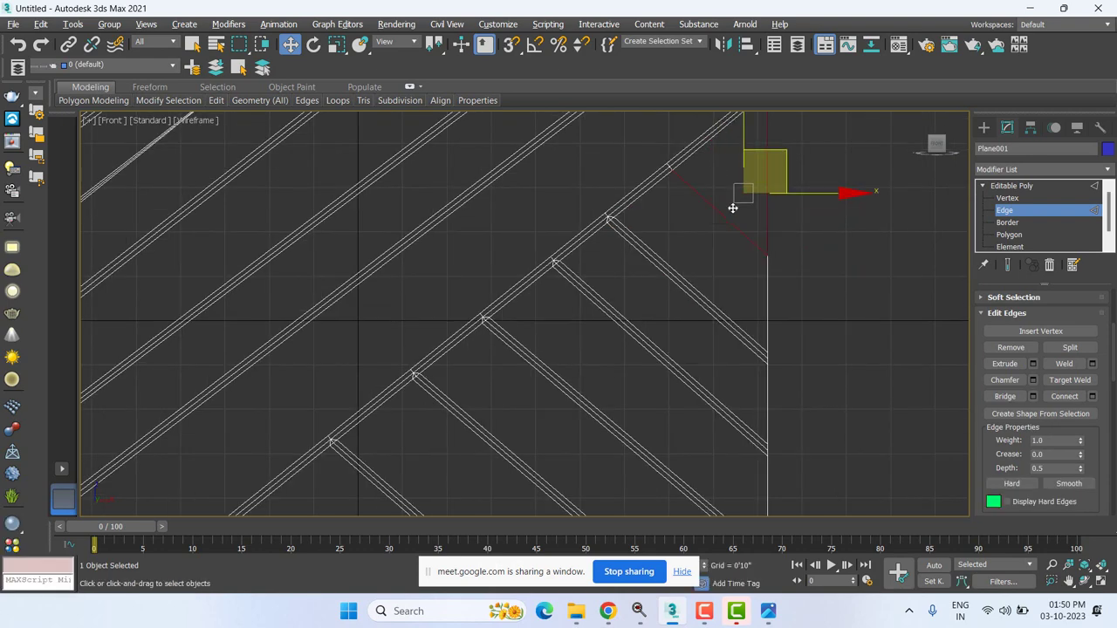
{"action": "left_click", "coordinate": [1034, 380]}
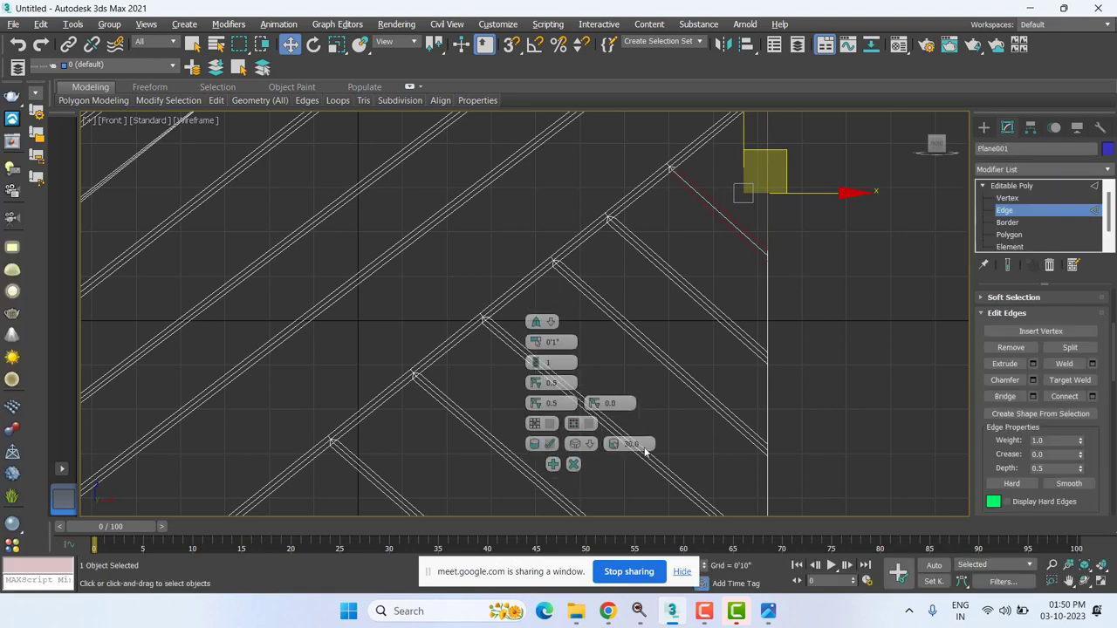
- Select all the large panel polygons without the narrow grooves and move them slightly forward along the Y axis in the perspective view
{"action": "key", "text": "4"}
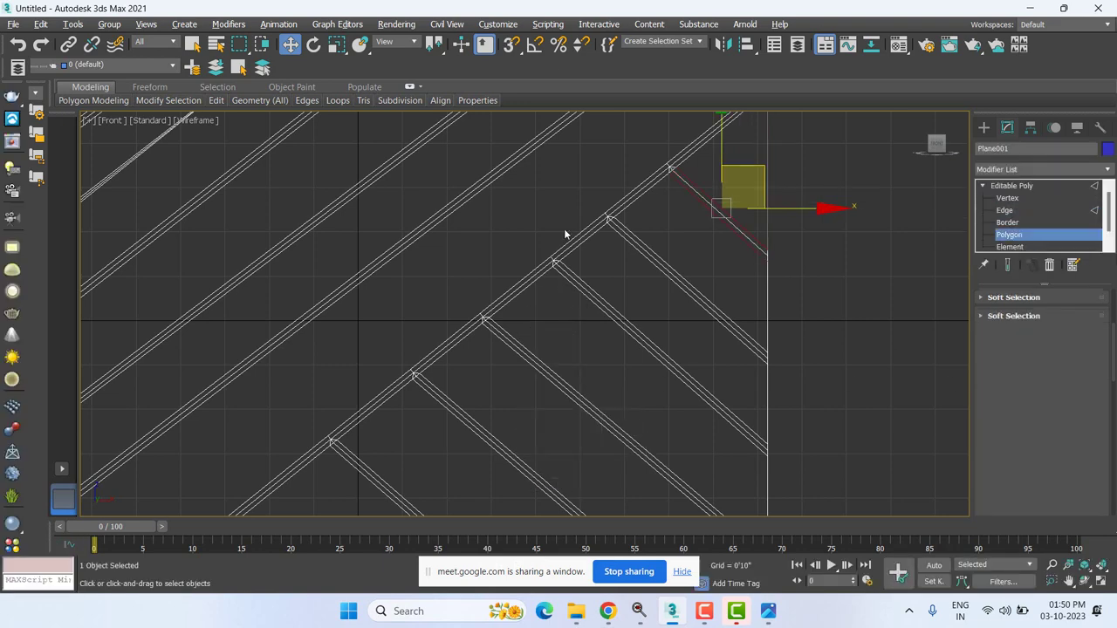
{"action": "scroll", "coordinate": [524, 244], "scroll_direction": "down", "scroll_amount": 5}
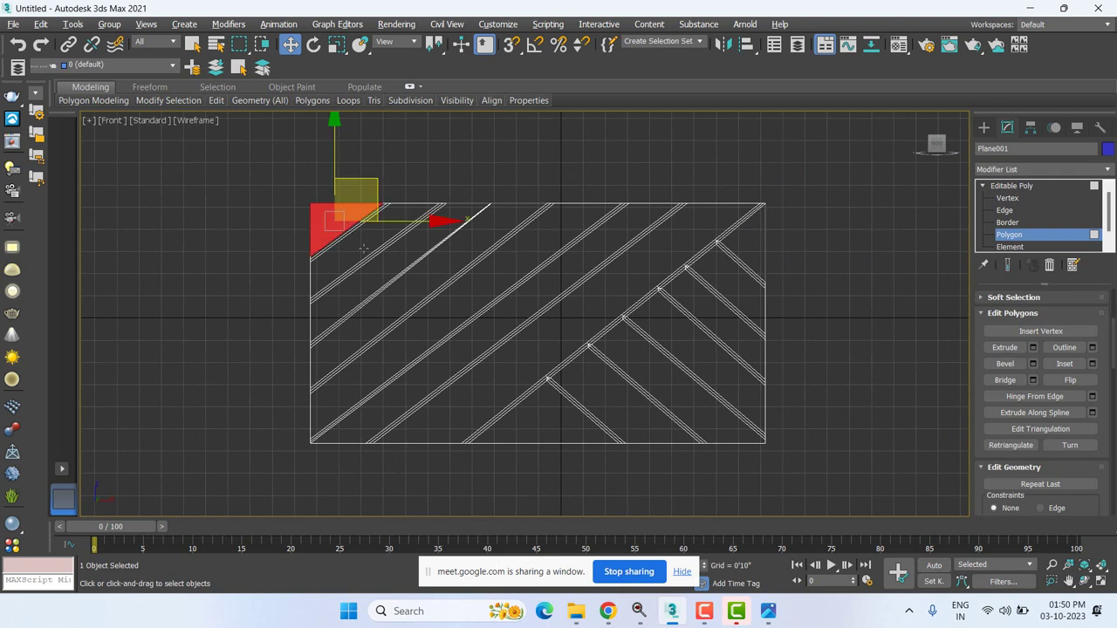
{"action": "left_click", "coordinate": [357, 237], "text": "ctrl"}
{"action": "left_click", "coordinate": [388, 262], "text": "ctrl"}
{"action": "left_click", "coordinate": [419, 287], "text": "ctrl"}
{"action": "left_click", "coordinate": [446, 307], "text": "ctrl"}
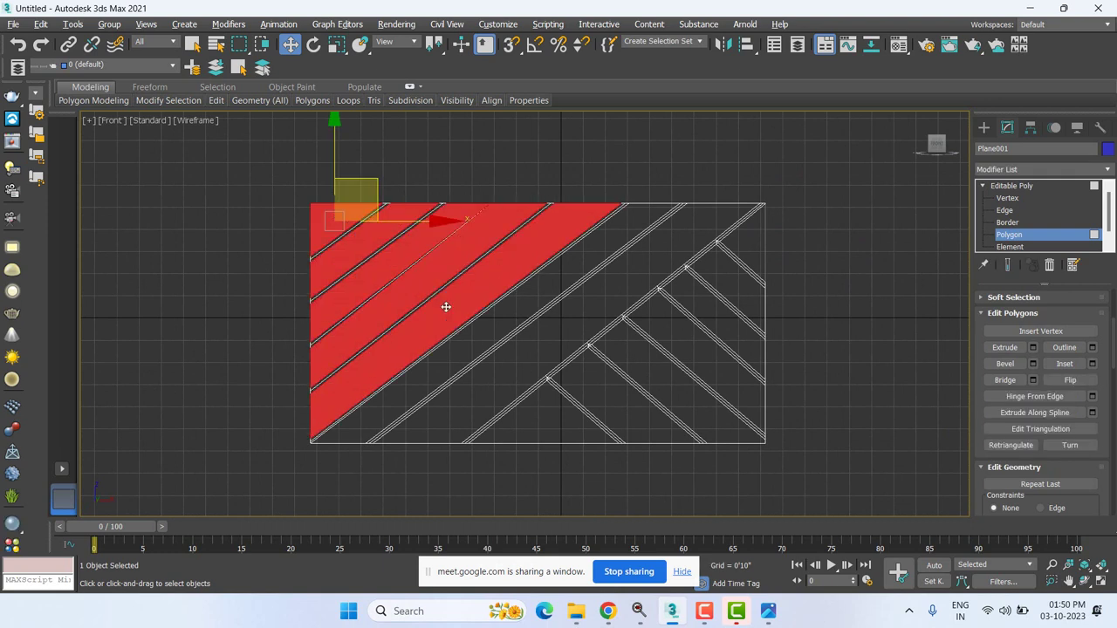
{"action": "left_click", "coordinate": [476, 341], "text": "ctrl"}
{"action": "left_click", "coordinate": [506, 372], "text": "ctrl"}
{"action": "left_click", "coordinate": [572, 418], "text": "ctrl"}
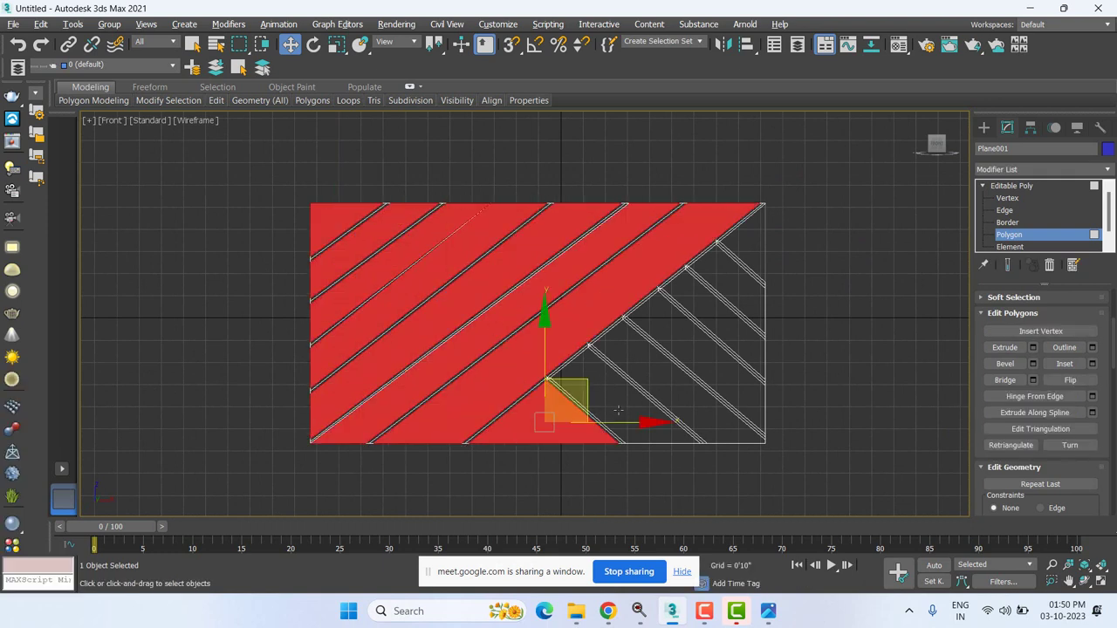
{"action": "left_click", "coordinate": [603, 386], "text": "ctrl"}
{"action": "left_click", "coordinate": [632, 336], "text": "ctrl"}
{"action": "left_click", "coordinate": [672, 331], "text": "ctrl"}
{"action": "left_click", "coordinate": [691, 308], "text": "ctrl"}
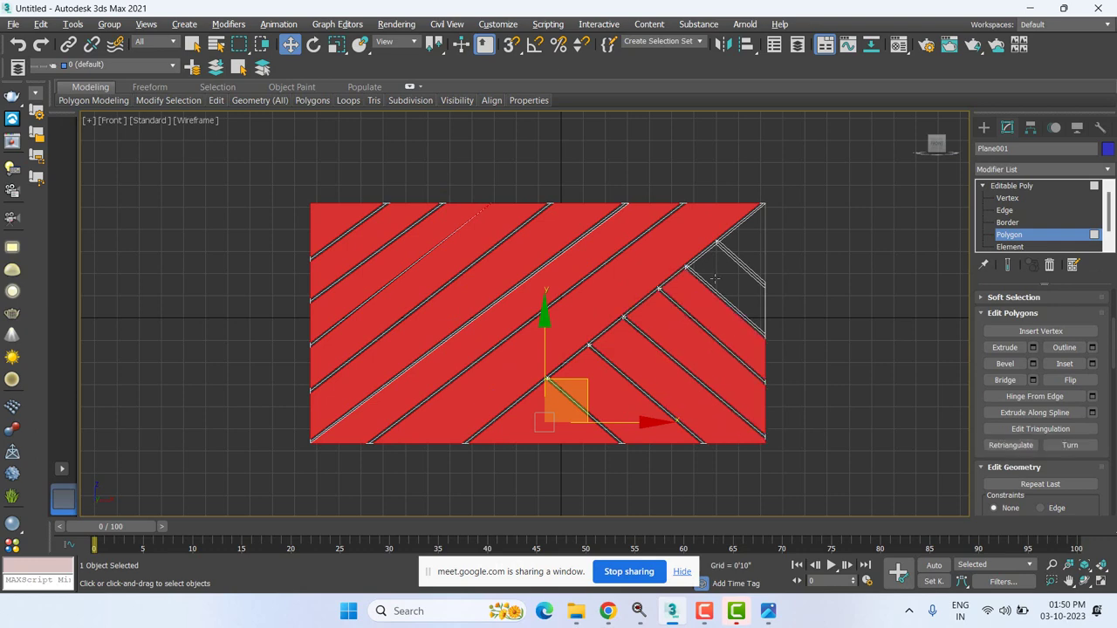
{"action": "left_click", "coordinate": [736, 284], "text": "ctrl"}
{"action": "left_click", "coordinate": [749, 229], "text": "ctrl"}
{"action": "key", "text": "p"}
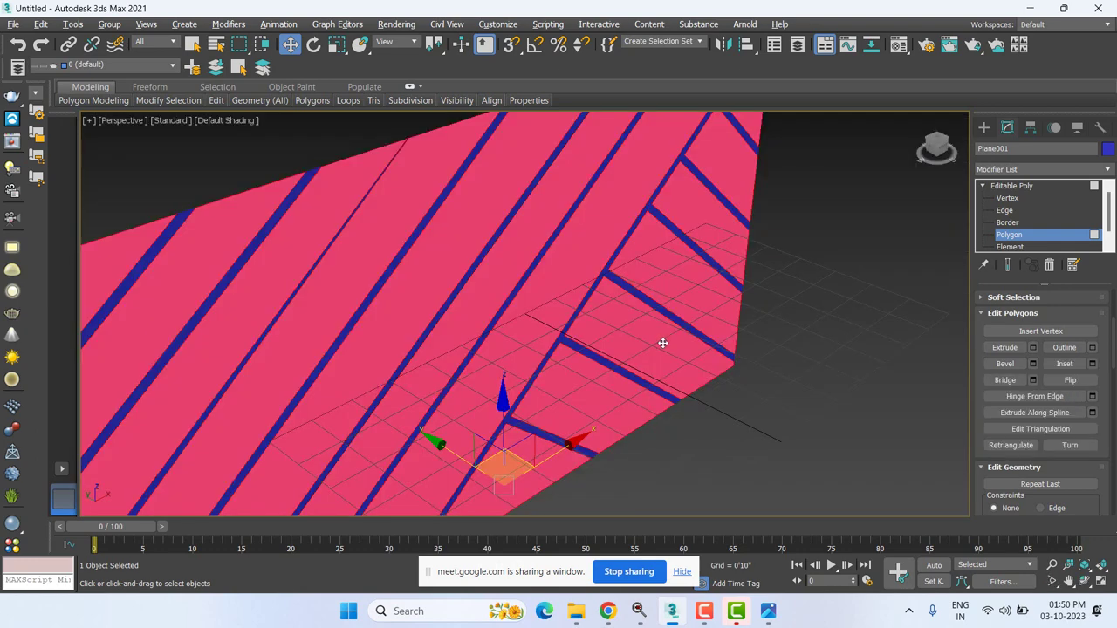
{"action": "middle_click_drag", "start_coordinate": [534, 354], "coordinate": [699, 353], "text": "alt"}
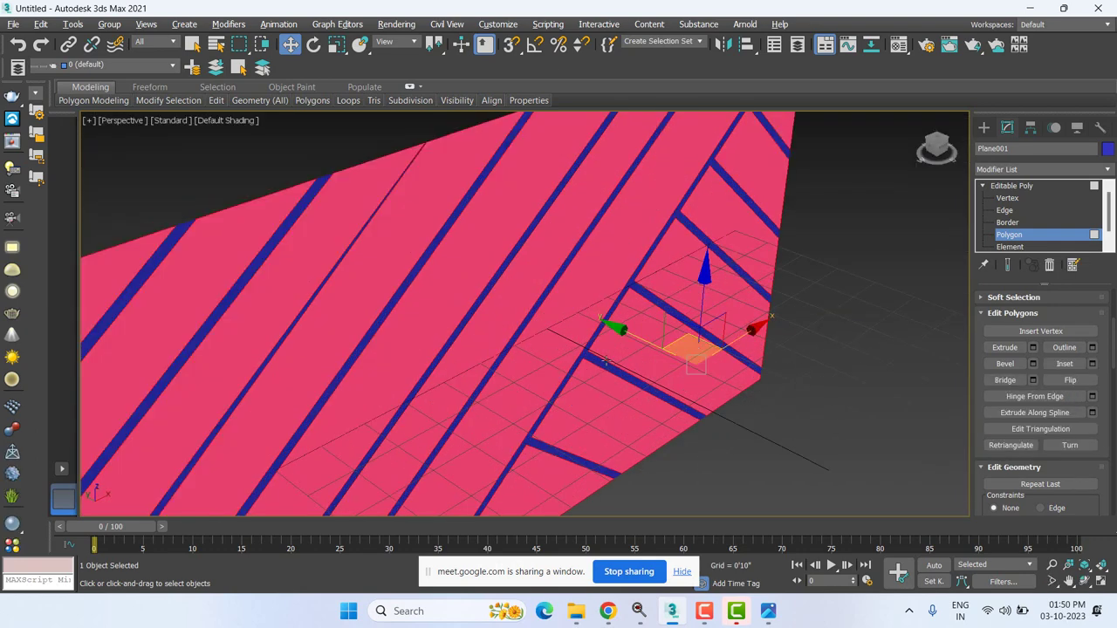
{"action": "left_click_drag", "start_coordinate": [631, 337], "coordinate": [636, 341]}
{"action": "middle_click_drag", "start_coordinate": [613, 338], "coordinate": [594, 362], "text": "alt"}
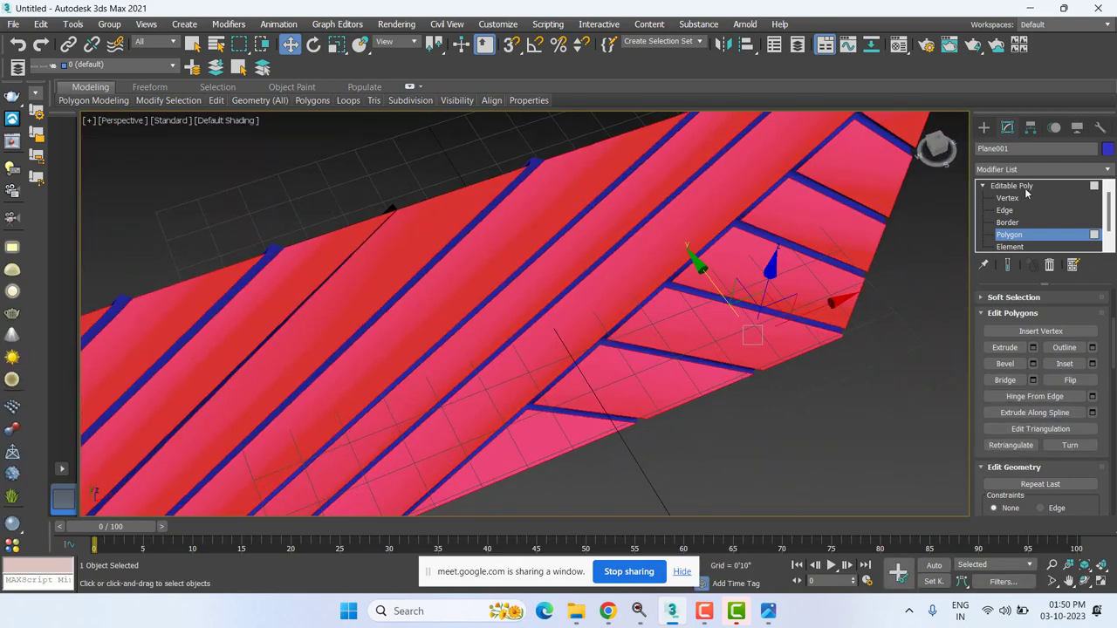
- Apply a TurboSmooth modifier to the whole panelled plane and deselect it
{"action": "left_click", "coordinate": [981, 186]}
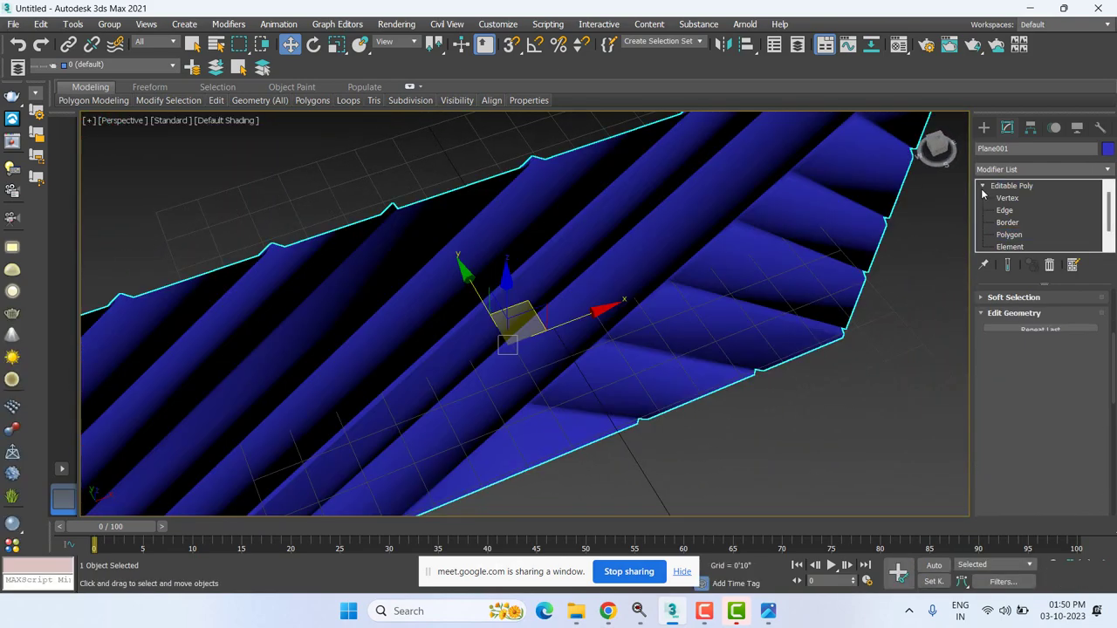
{"action": "left_click", "coordinate": [1064, 170]}
{"action": "key", "text": "t"}
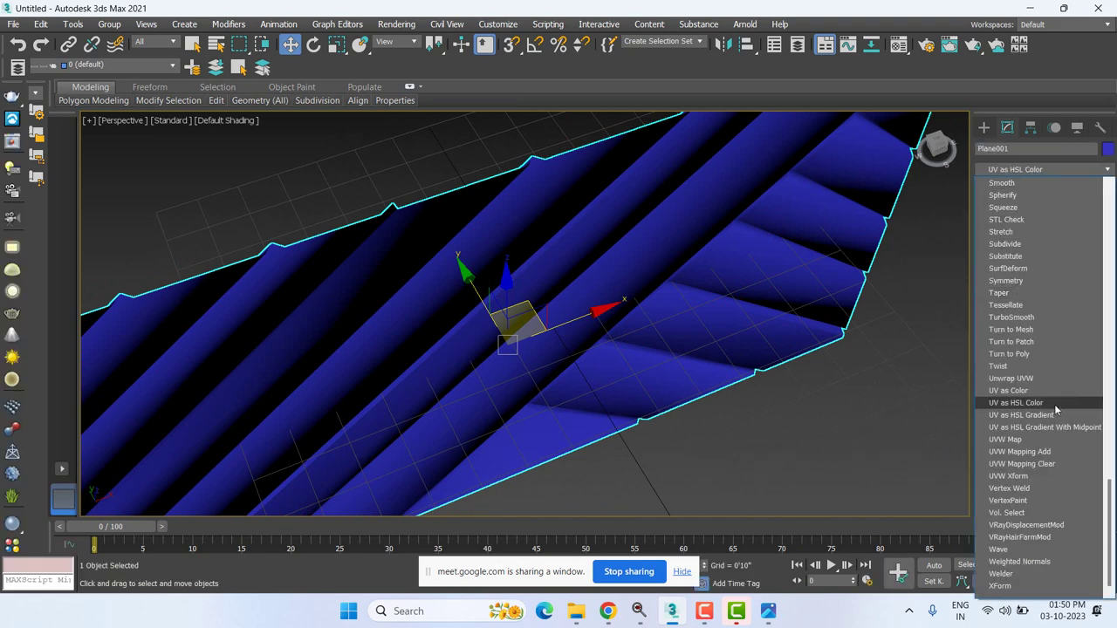
{"action": "left_click", "coordinate": [1026, 318]}
{"action": "left_click", "coordinate": [735, 415]}
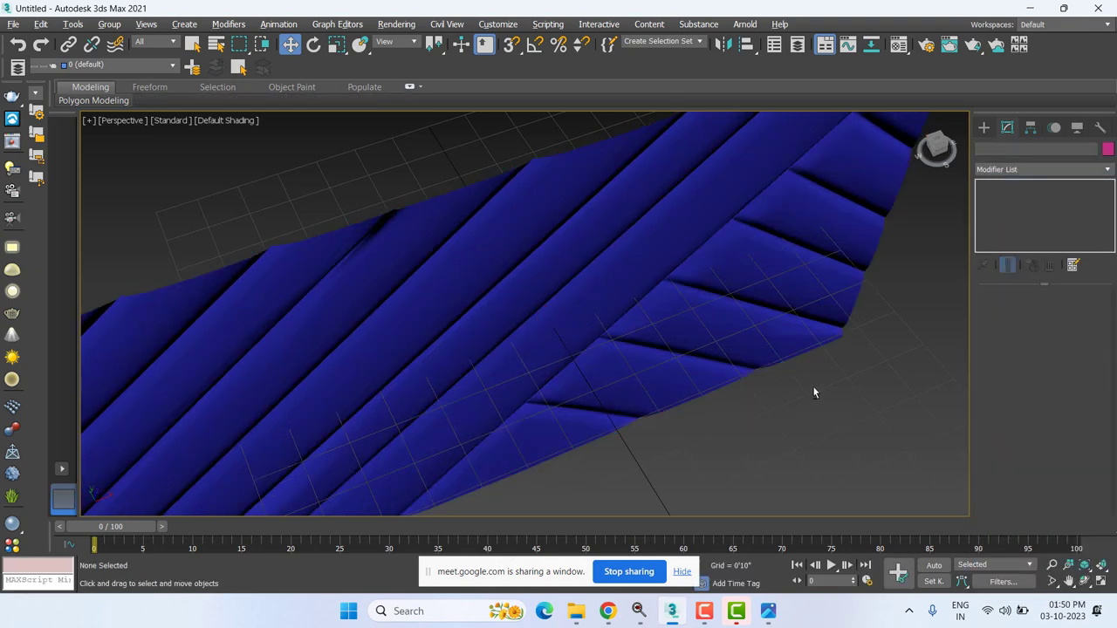
- Reselect the raised panel polygons beneath TurboSmooth and save them as the named selection set "1"
{"action": "middle_click_drag", "start_coordinate": [812, 392], "coordinate": [742, 331], "text": "alt"}
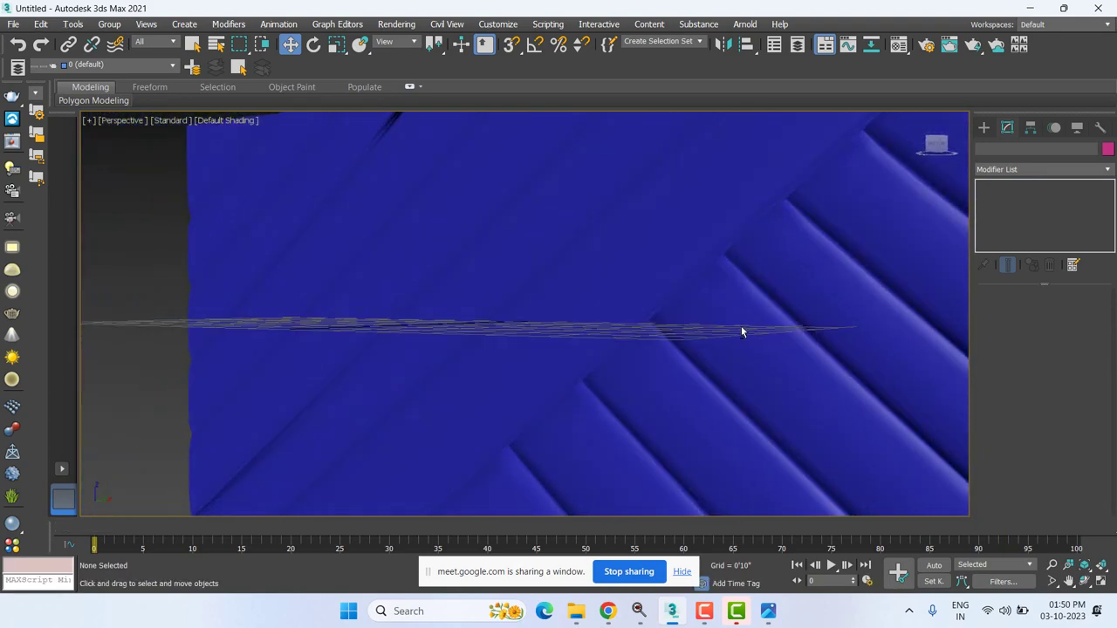
{"action": "scroll", "coordinate": [741, 328], "scroll_direction": "down", "scroll_amount": 3}
{"action": "left_click", "coordinate": [741, 328]}
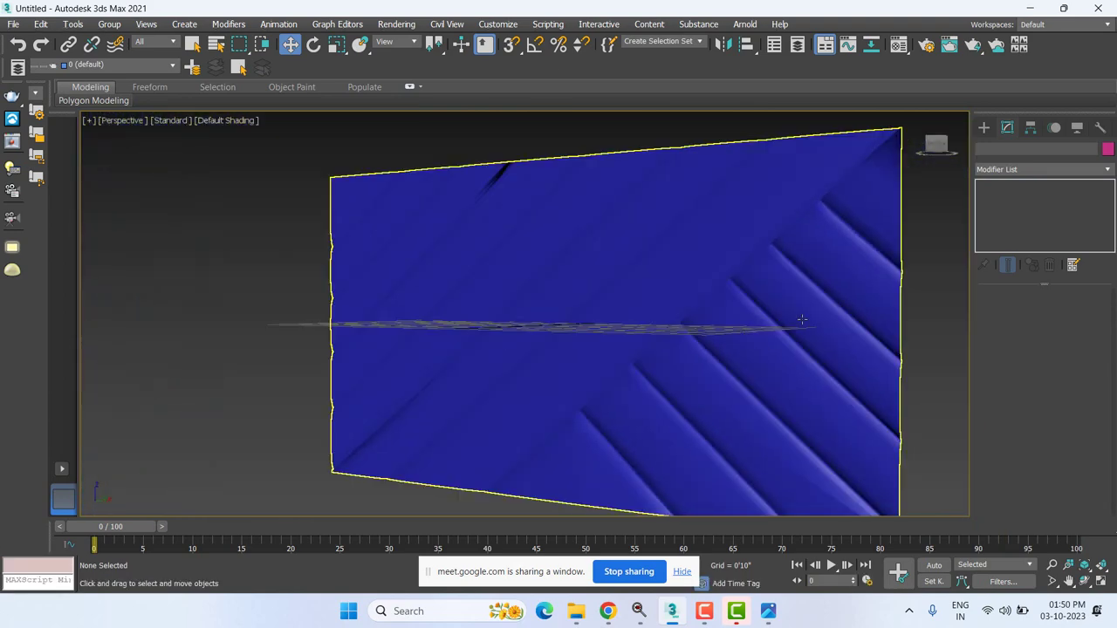
{"action": "left_click", "coordinate": [981, 198]}
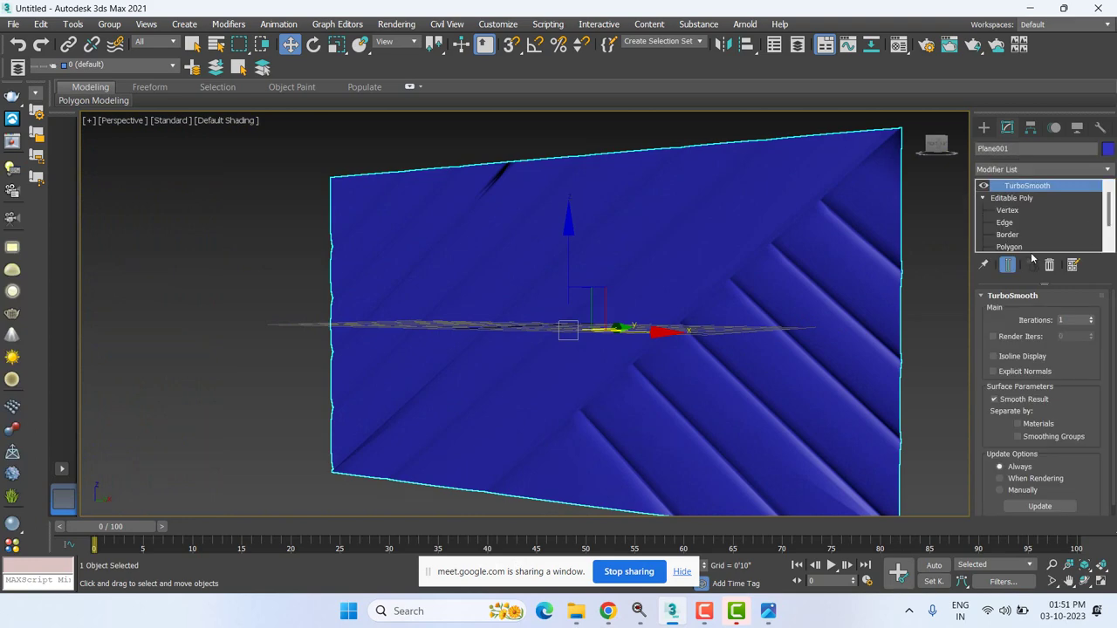
{"action": "left_click", "coordinate": [1009, 235]}
{"action": "key", "text": "ctrl+a"}
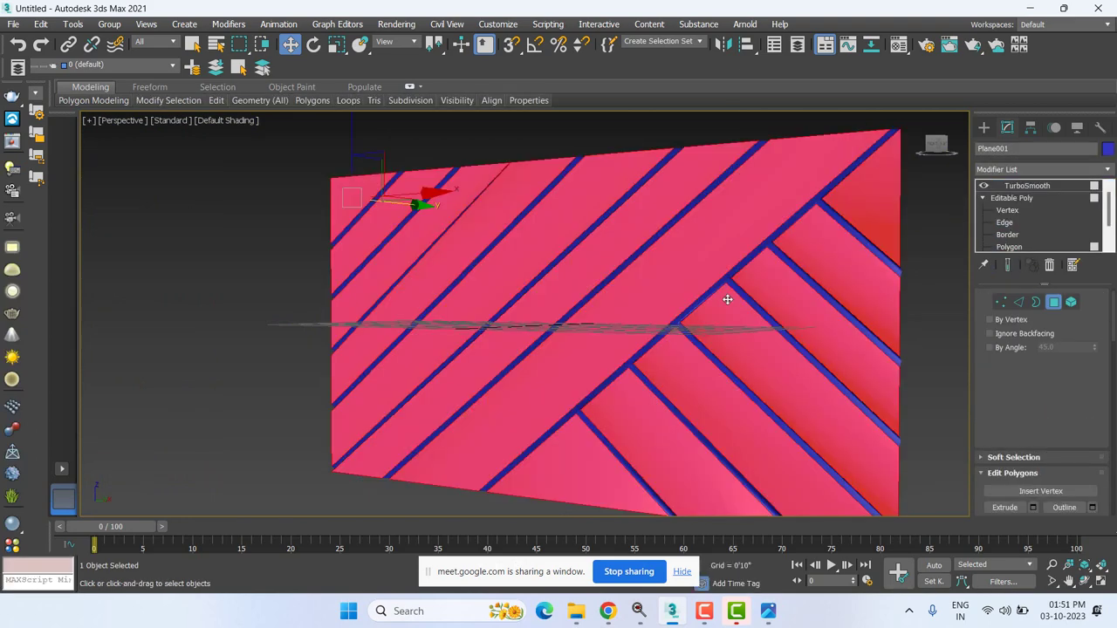
{"action": "middle_click_drag", "start_coordinate": [760, 319], "coordinate": [252, 257], "text": "alt"}
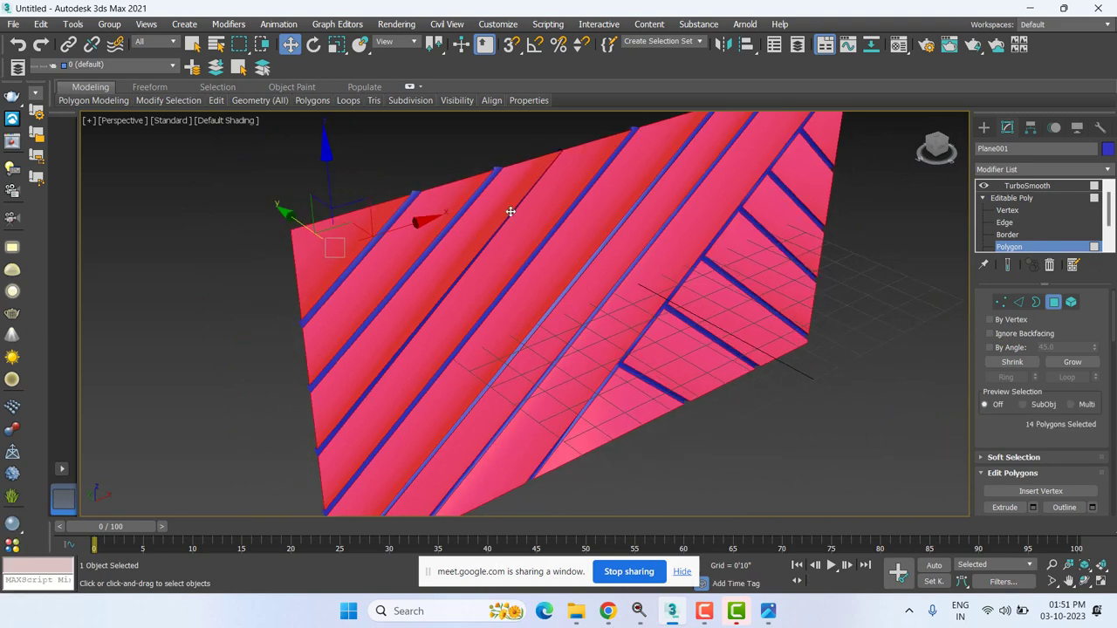
{"action": "left_click", "coordinate": [702, 42]}
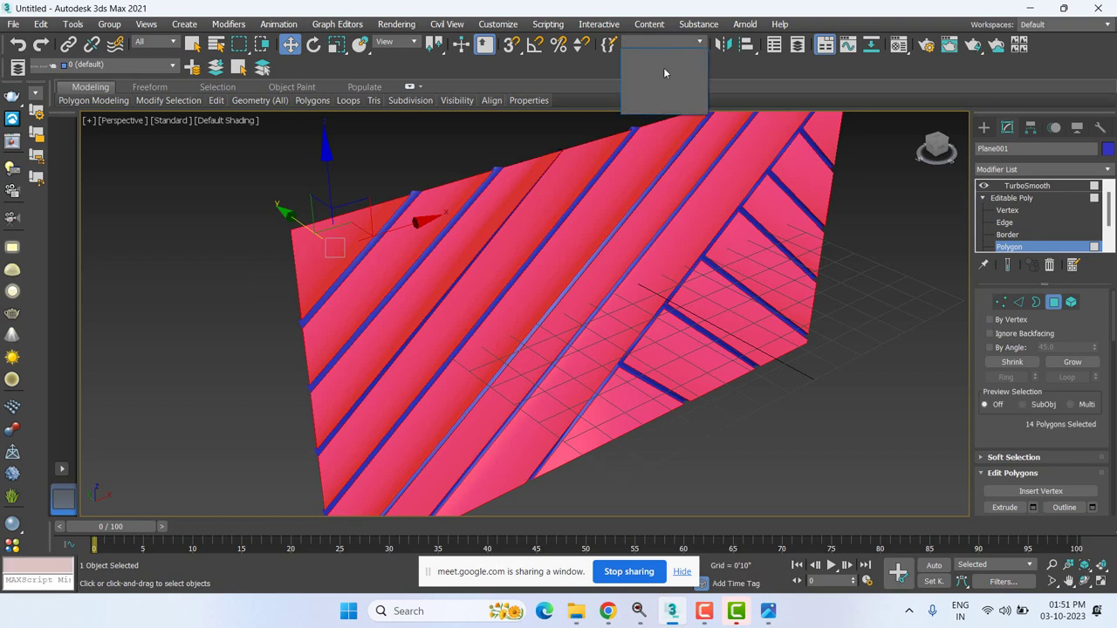
{"action": "left_click", "coordinate": [720, 85]}
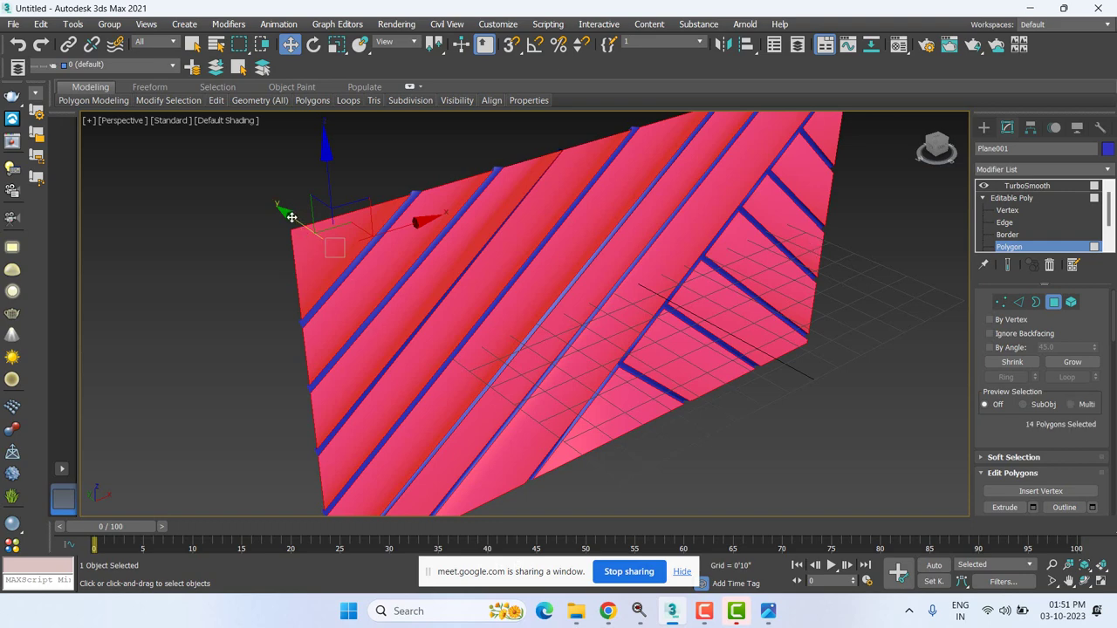
- Move the selected panel polygons slightly further forward along the Y axis, return to the TurboSmooth level and deselect the headboard
{"action": "left_click_drag", "start_coordinate": [292, 217], "coordinate": [295, 219]}
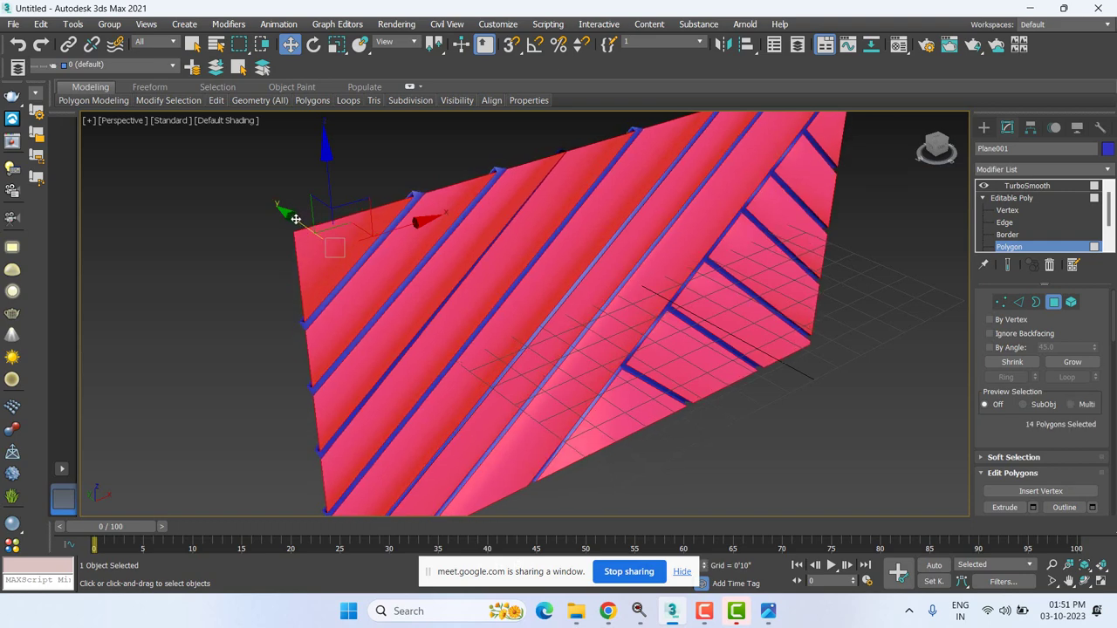
{"action": "left_click", "coordinate": [1054, 189]}
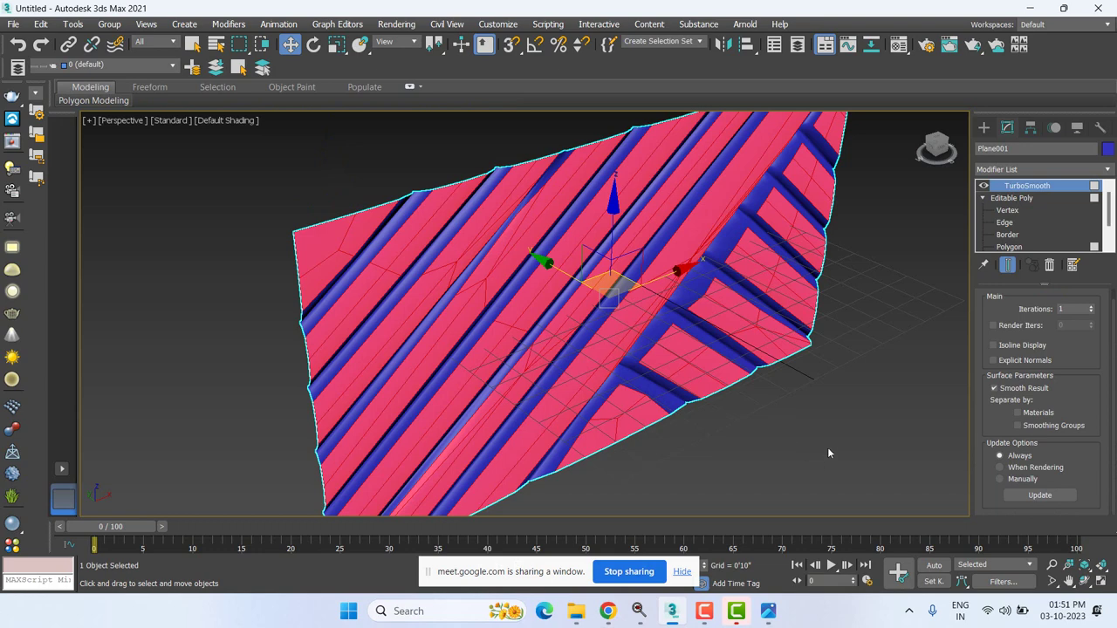
{"action": "left_click", "coordinate": [830, 453]}
{"action": "scroll", "coordinate": [758, 380], "scroll_direction": "up", "scroll_amount": 6}
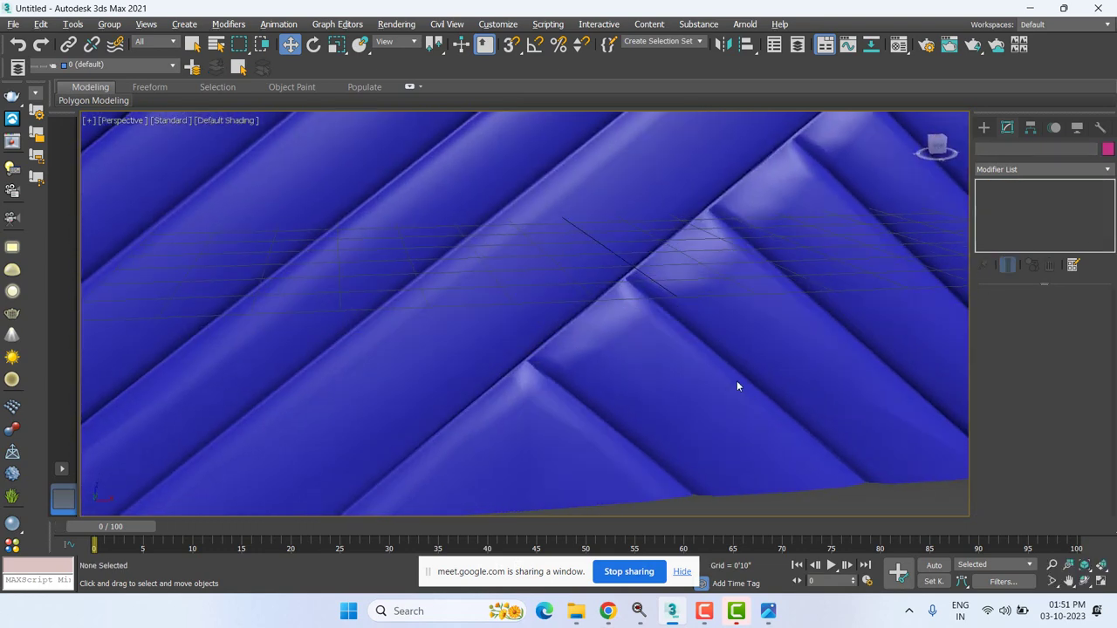
{"action": "scroll", "coordinate": [737, 387], "scroll_direction": "down", "scroll_amount": 6}
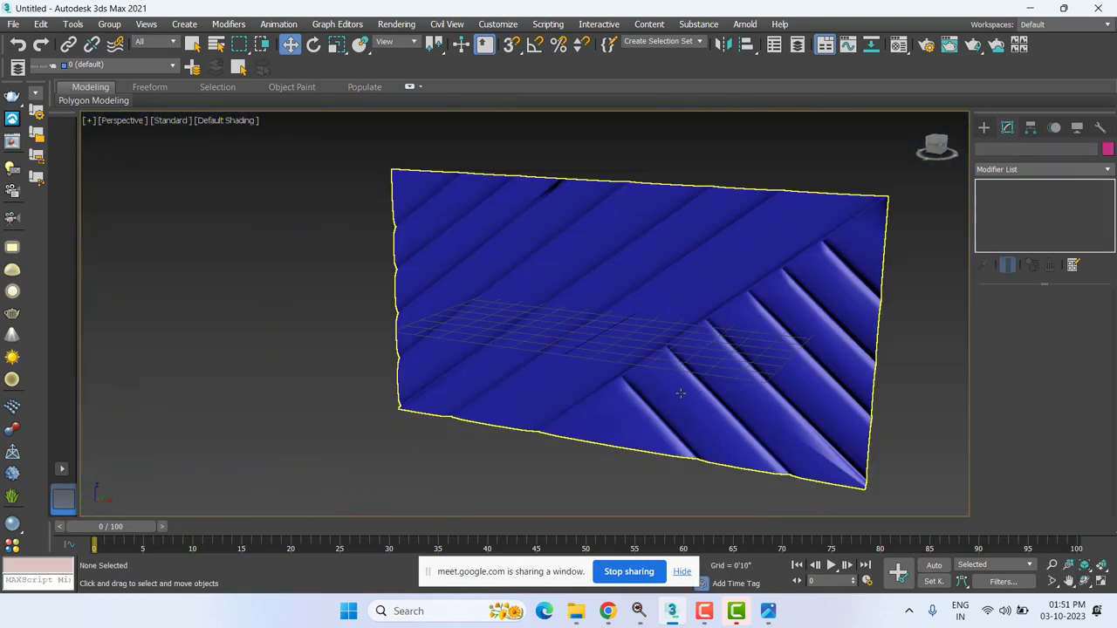
- Draw a closed rectangular line around the headboard outline in the front view, snapping to its four corner vertices
{"action": "key", "text": "f"}
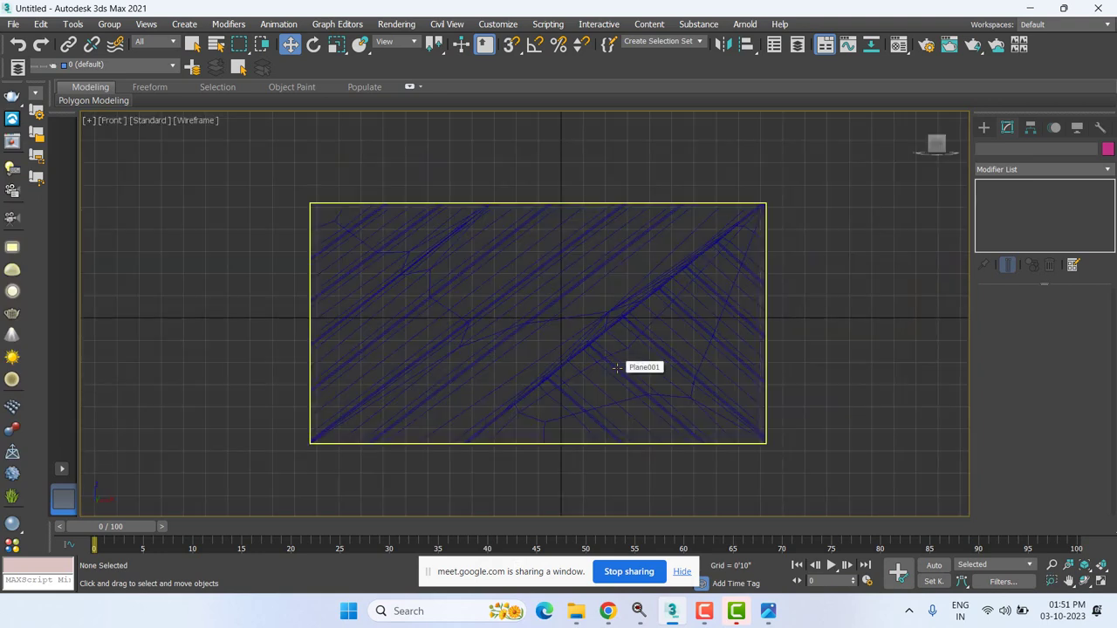
{"action": "left_click", "coordinate": [983, 127]}
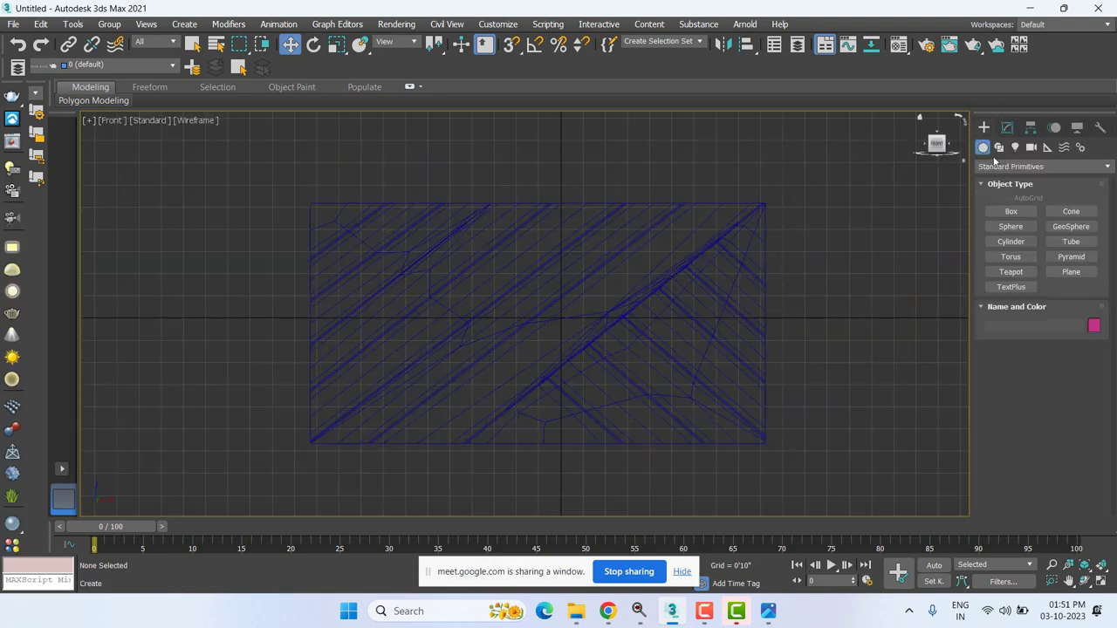
{"action": "left_click", "coordinate": [999, 147]}
{"action": "left_click", "coordinate": [1010, 223]}
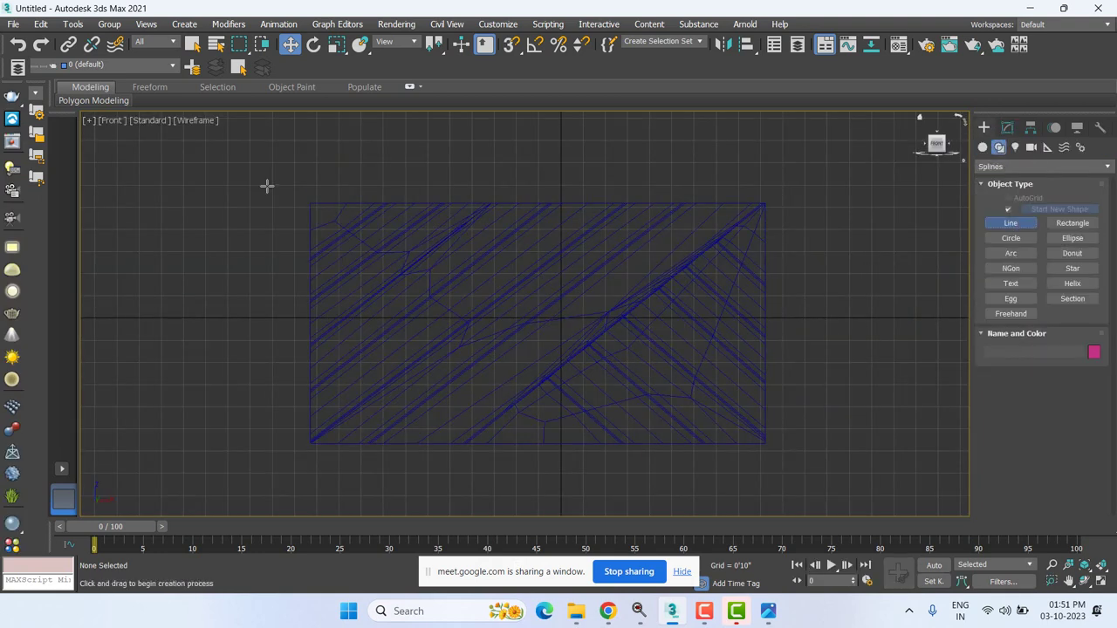
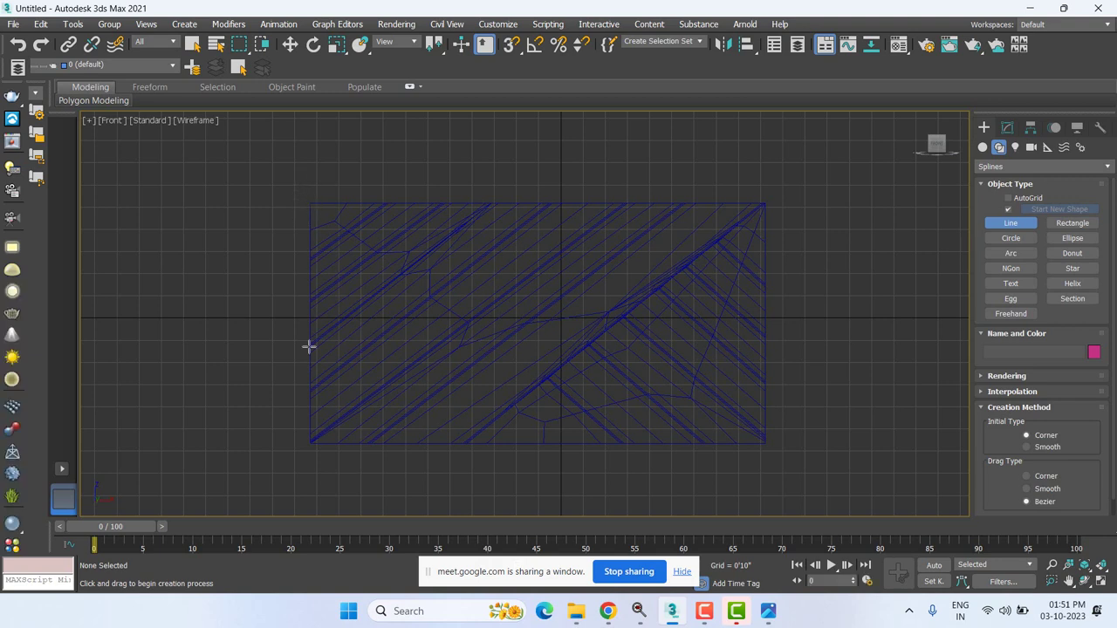
{"action": "key", "text": "s"}
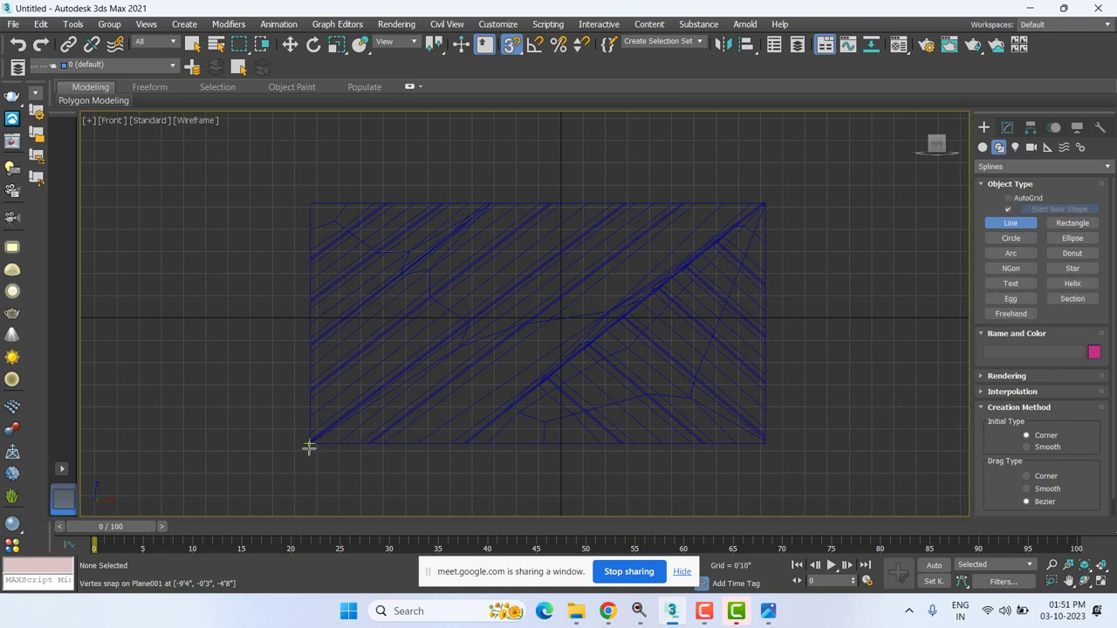
{"action": "left_click", "coordinate": [309, 445]}
{"action": "left_click", "coordinate": [310, 204]}
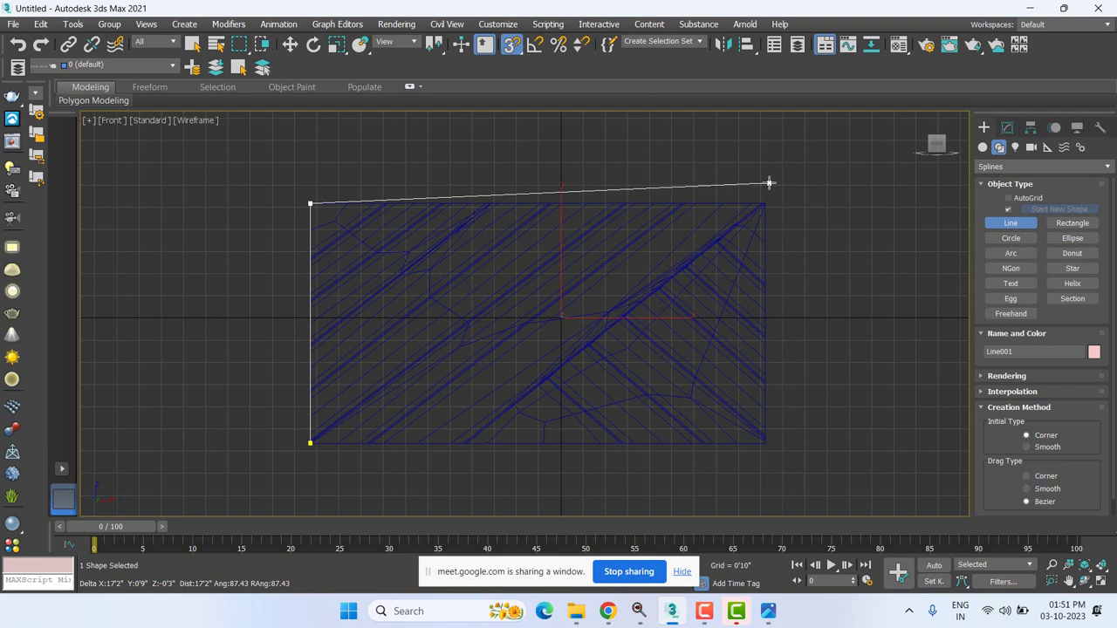
{"action": "left_click", "coordinate": [761, 203]}
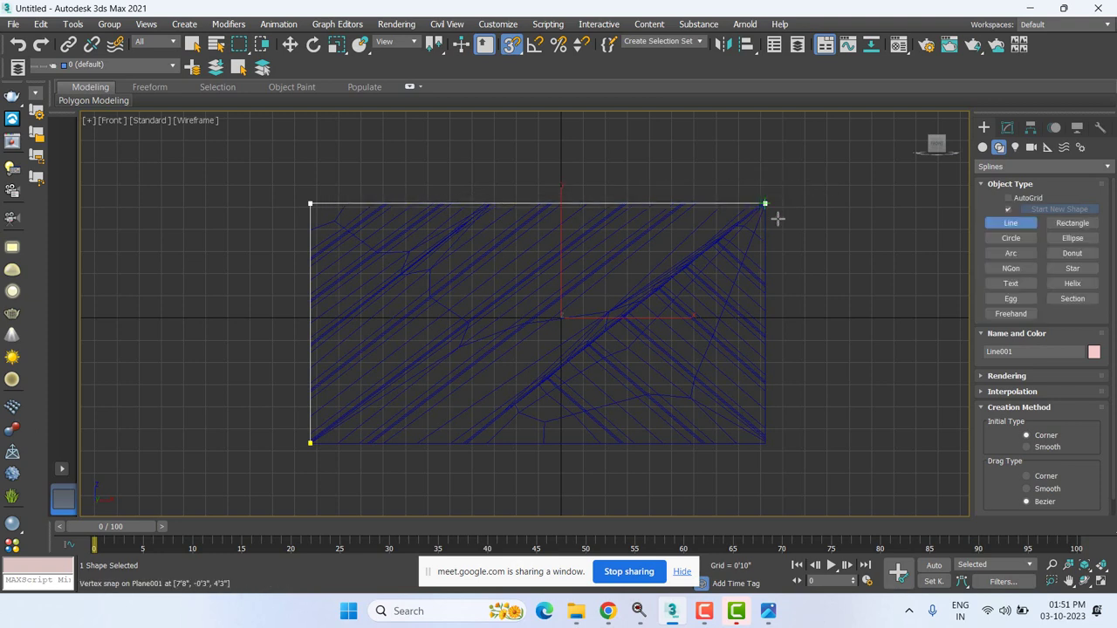
{"action": "left_click", "coordinate": [764, 443]}
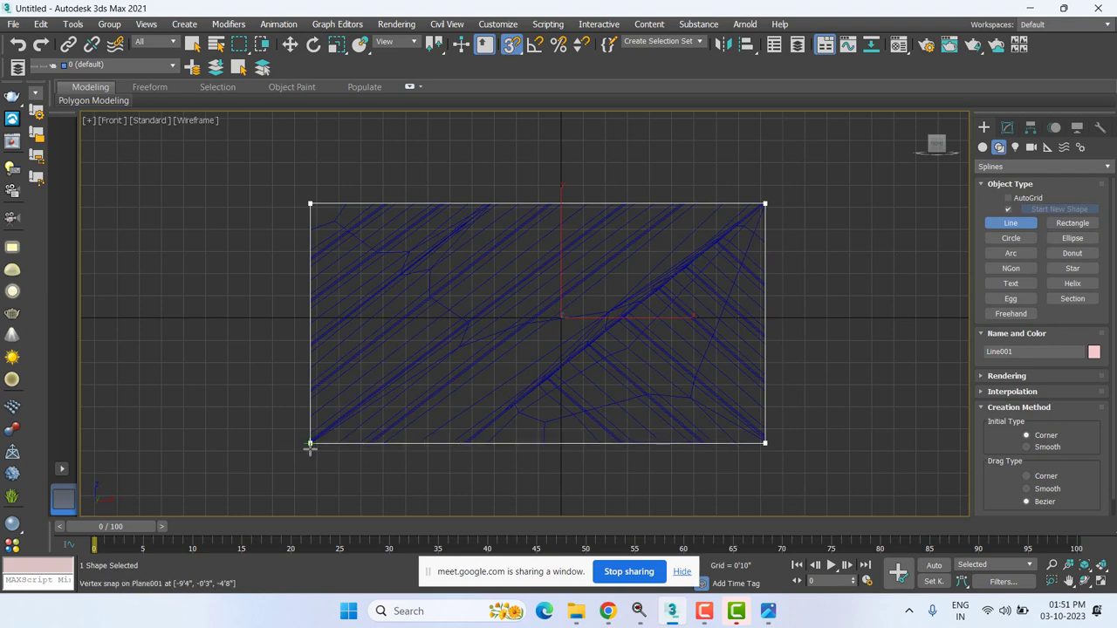
{"action": "left_click", "coordinate": [310, 442]}
{"action": "left_click", "coordinate": [530, 315]}
{"action": "right_click", "coordinate": [579, 342]}
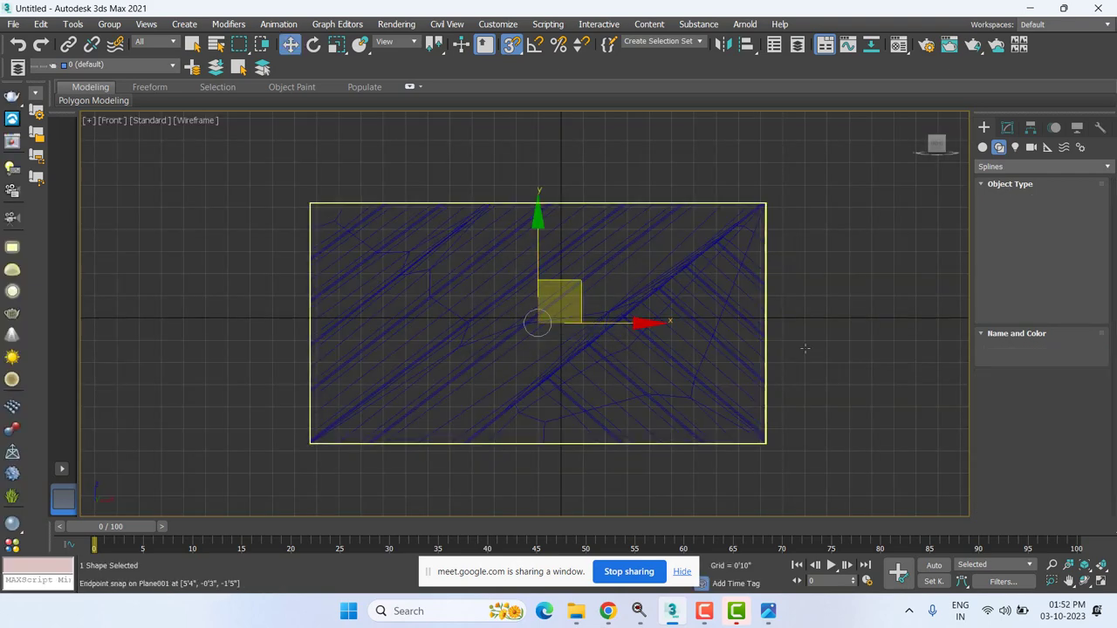
- Apply a Sweep modifier with the built-in Bar section to the outline line and show the frame in the shaded perspective view
{"action": "middle_click_drag", "start_coordinate": [763, 369], "coordinate": [725, 447], "text": "alt"}
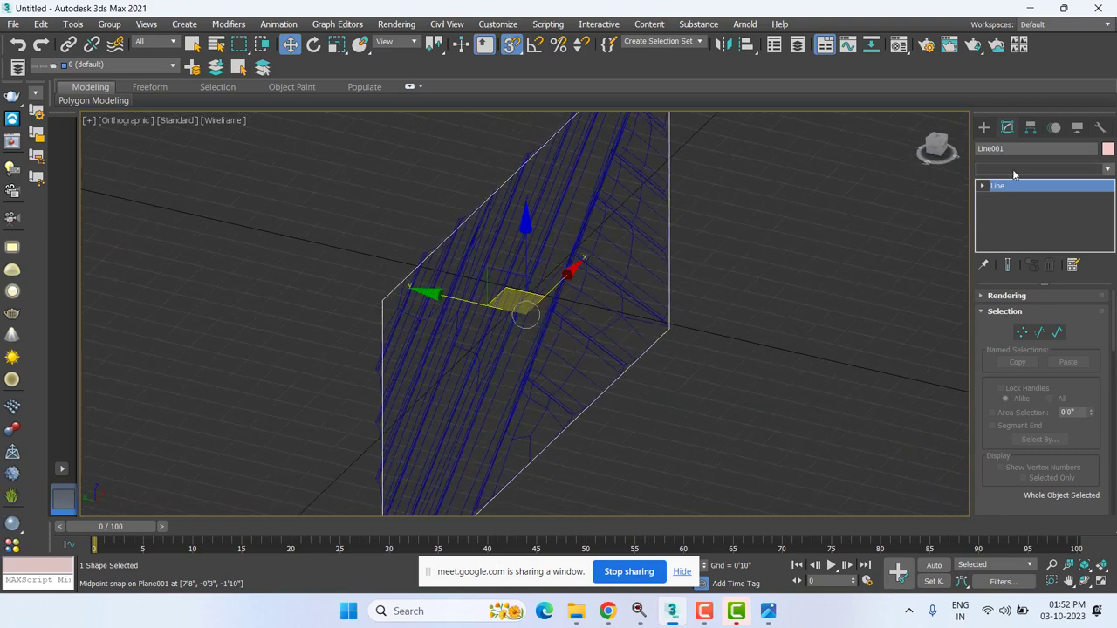
{"action": "left_click", "coordinate": [1012, 169]}
{"action": "scroll", "coordinate": [1013, 175], "scroll_direction": "down", "scroll_amount": 1}
{"action": "type", "text": "sw"}
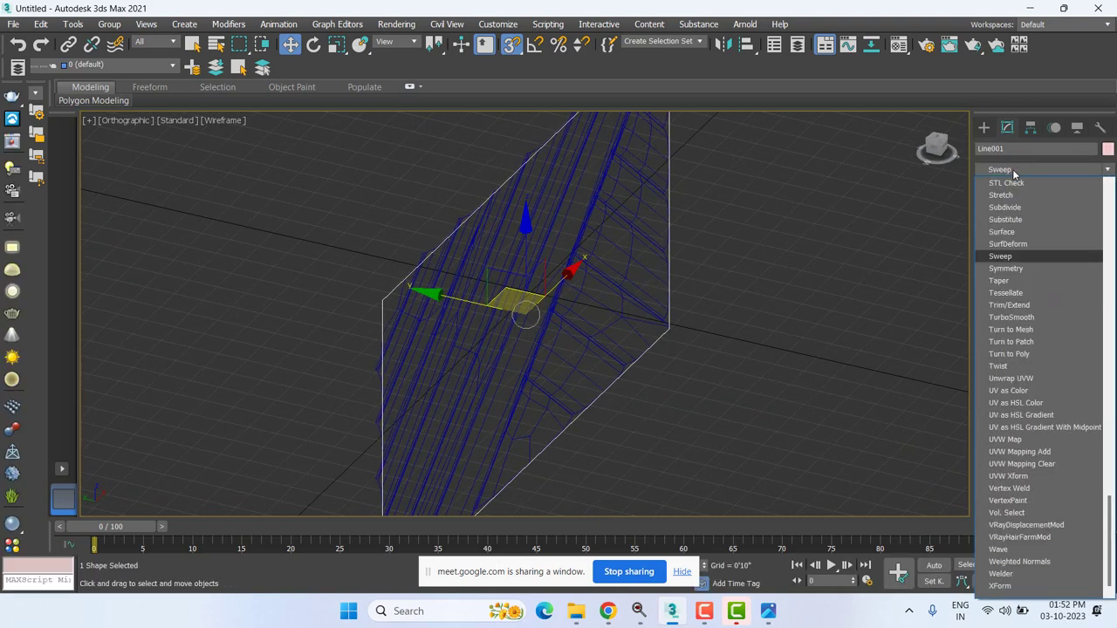
{"action": "left_click", "coordinate": [1008, 255]}
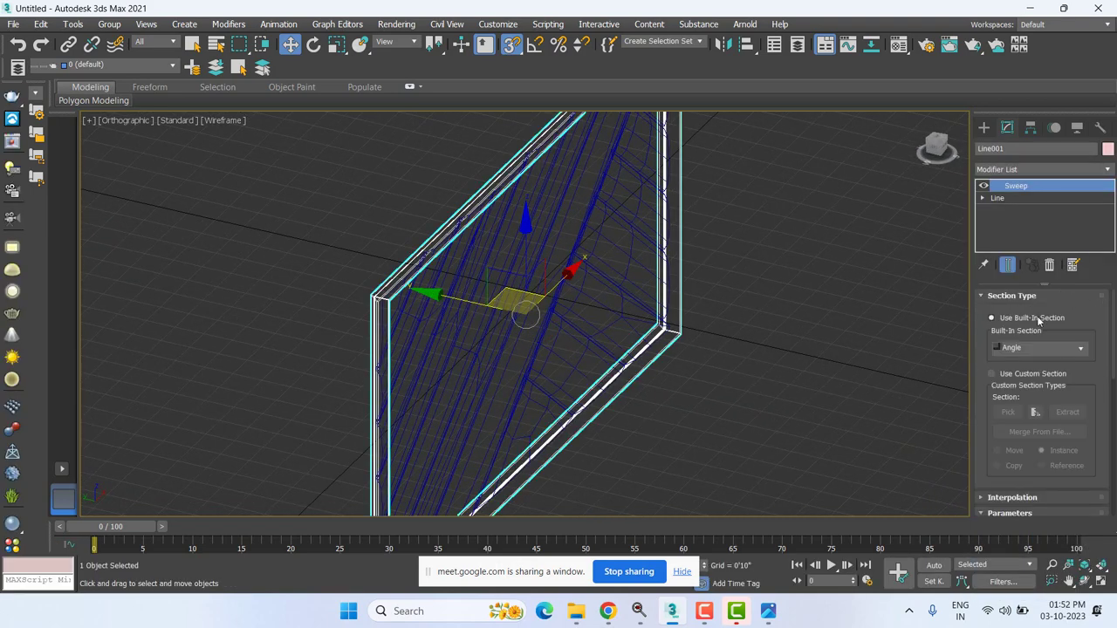
{"action": "left_click", "coordinate": [1053, 349]}
{"action": "left_click", "coordinate": [1017, 369]}
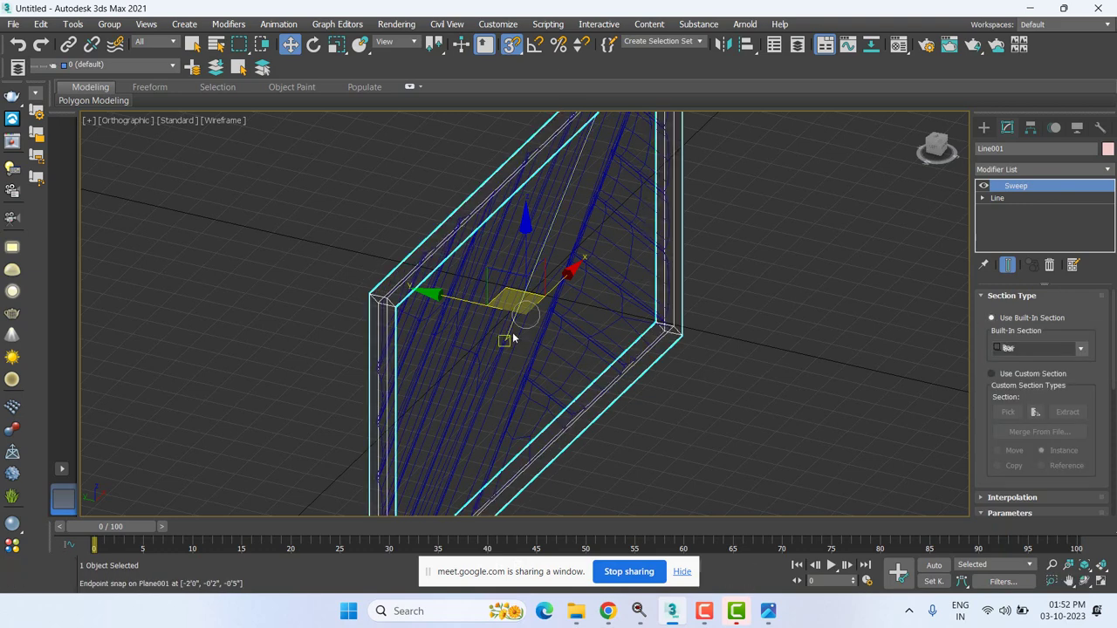
{"action": "key", "text": "p"}
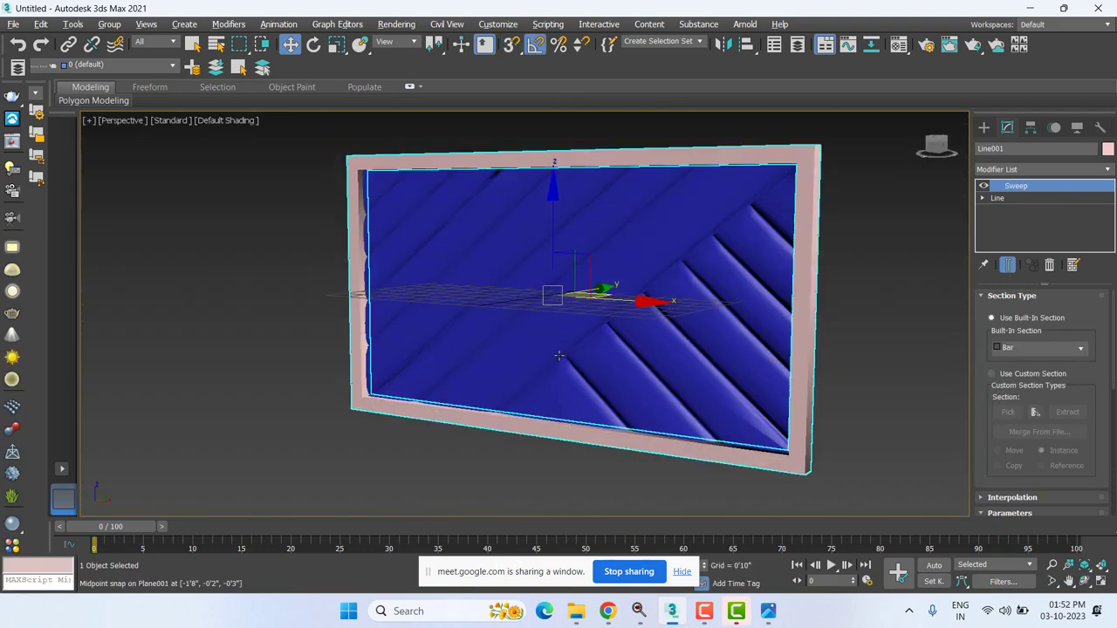
{"action": "middle_click_drag", "start_coordinate": [559, 356], "coordinate": [681, 360], "text": "alt"}
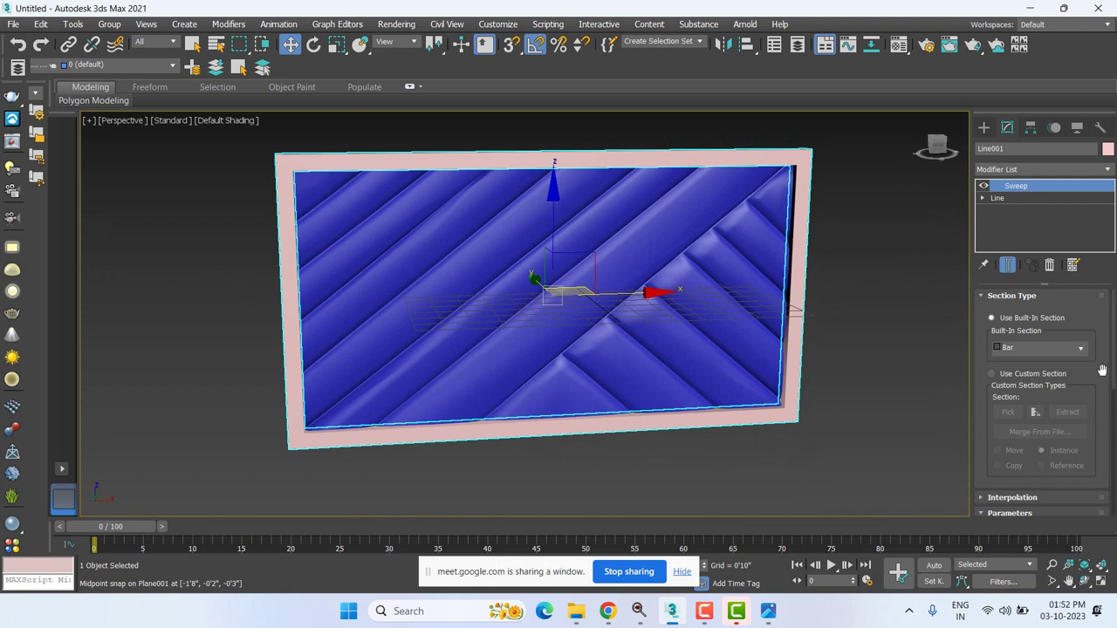
- Set the frame's Bar section to length 0'3" and width 0'1", then deselect it
{"action": "left_click_drag", "start_coordinate": [1113, 371], "coordinate": [1115, 443]}
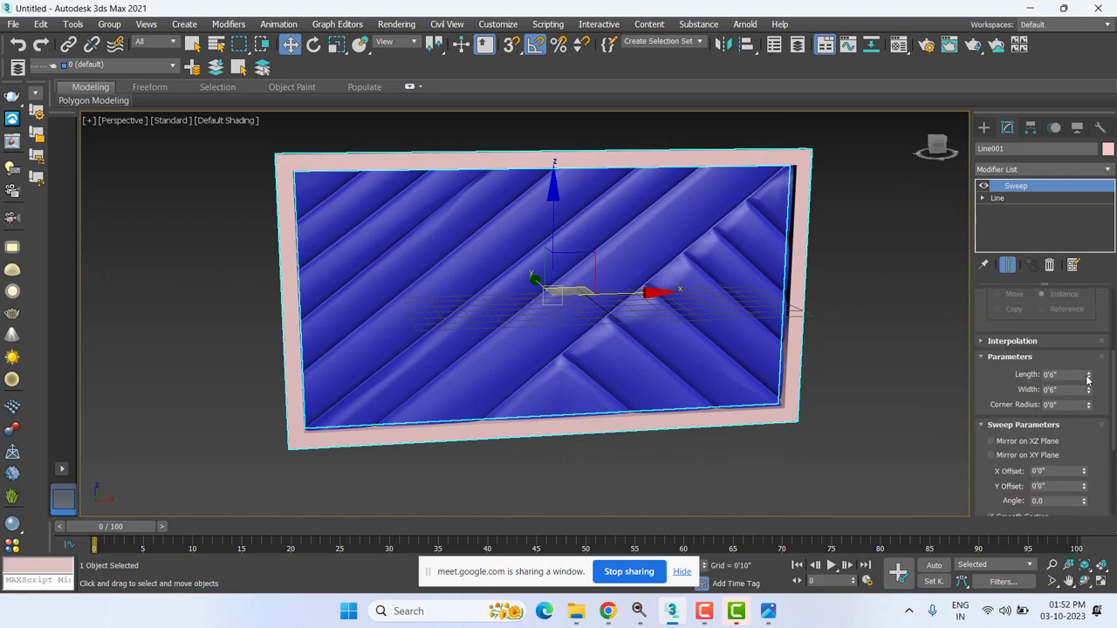
{"action": "left_click_drag", "start_coordinate": [1089, 377], "coordinate": [1107, 436]}
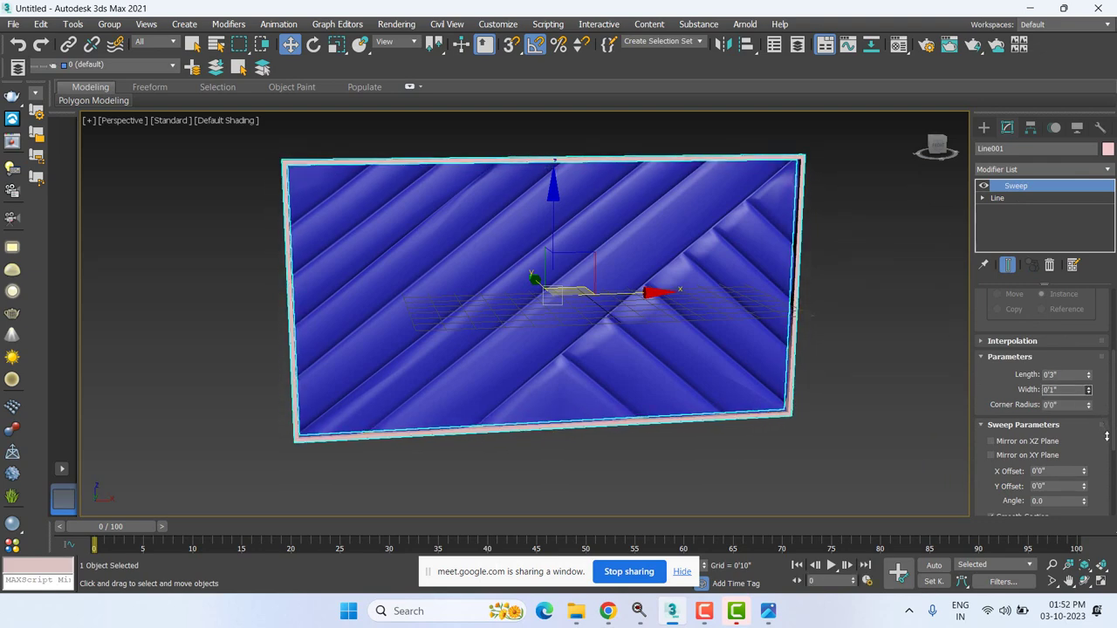
{"action": "left_click", "coordinate": [835, 419]}
{"action": "scroll", "coordinate": [353, 201], "scroll_direction": "up", "scroll_amount": 3}
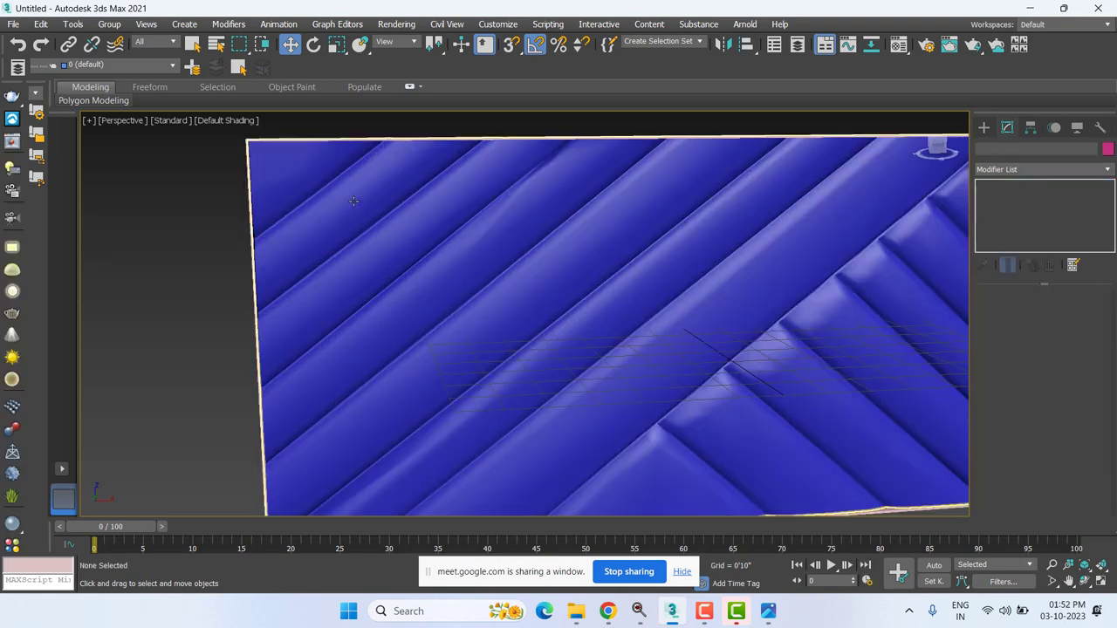
{"action": "mouse_move", "coordinate": [354, 200]}
{"action": "middle_mouse_down", "text": "alt"}
{"action": "mouse_move", "coordinate": [369, 227]}
{"action": "mouse_move", "coordinate": [337, 210]}
{"action": "middle_mouse_up", "text": "alt"}
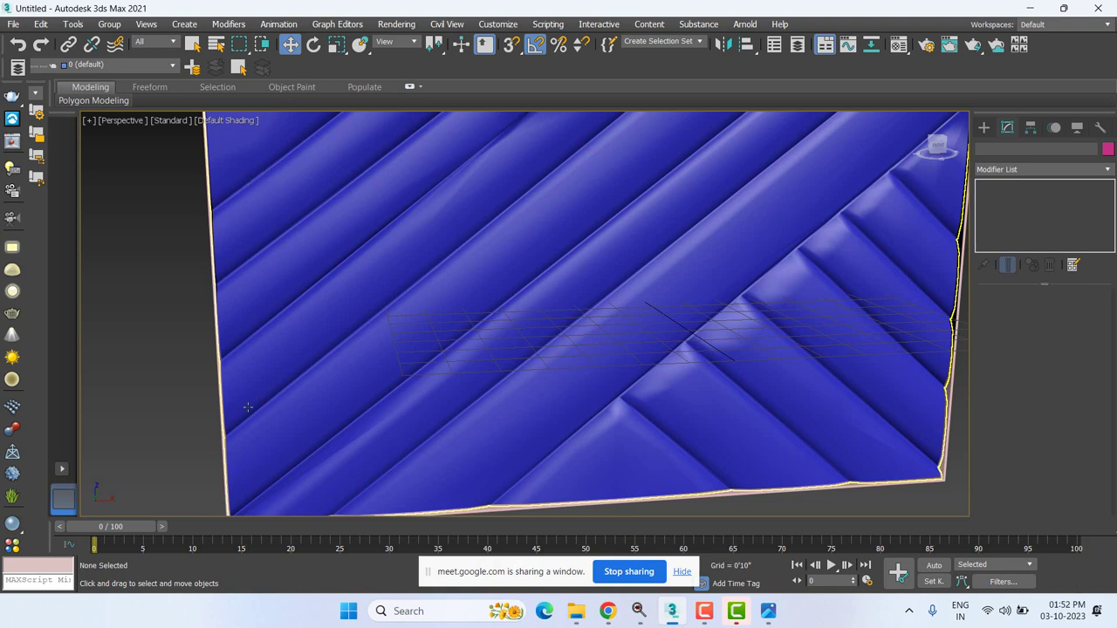
- Select the frame and keep Bar as the built-in section of its Sweep modifier
{"action": "scroll", "coordinate": [198, 370], "scroll_direction": "up", "scroll_amount": 3}
{"action": "left_click", "coordinate": [232, 305]}
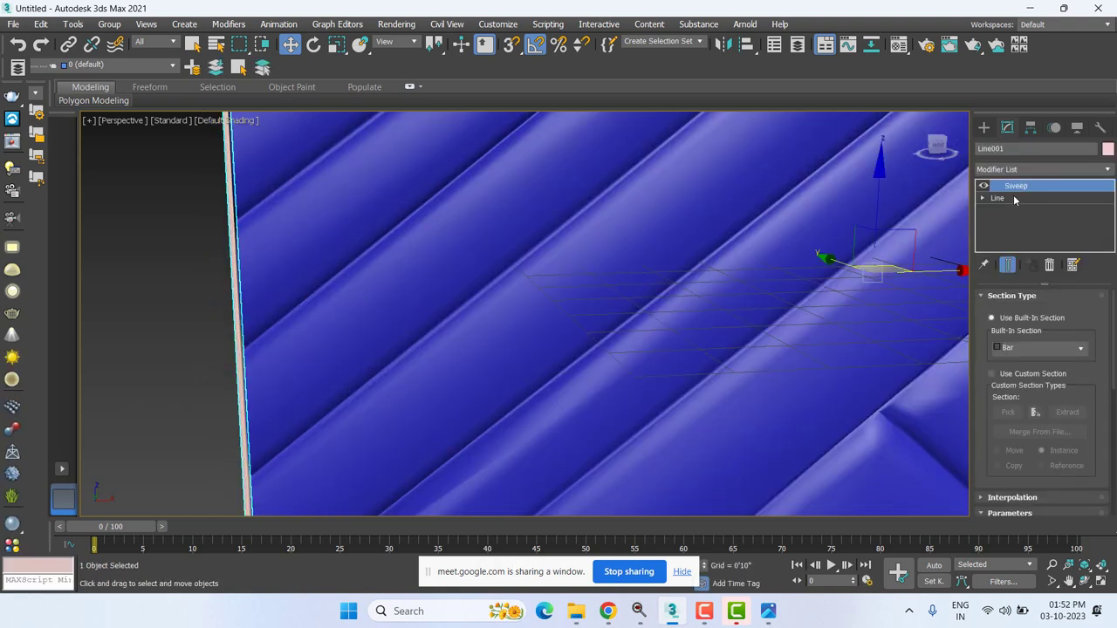
{"action": "left_click", "coordinate": [1018, 354]}
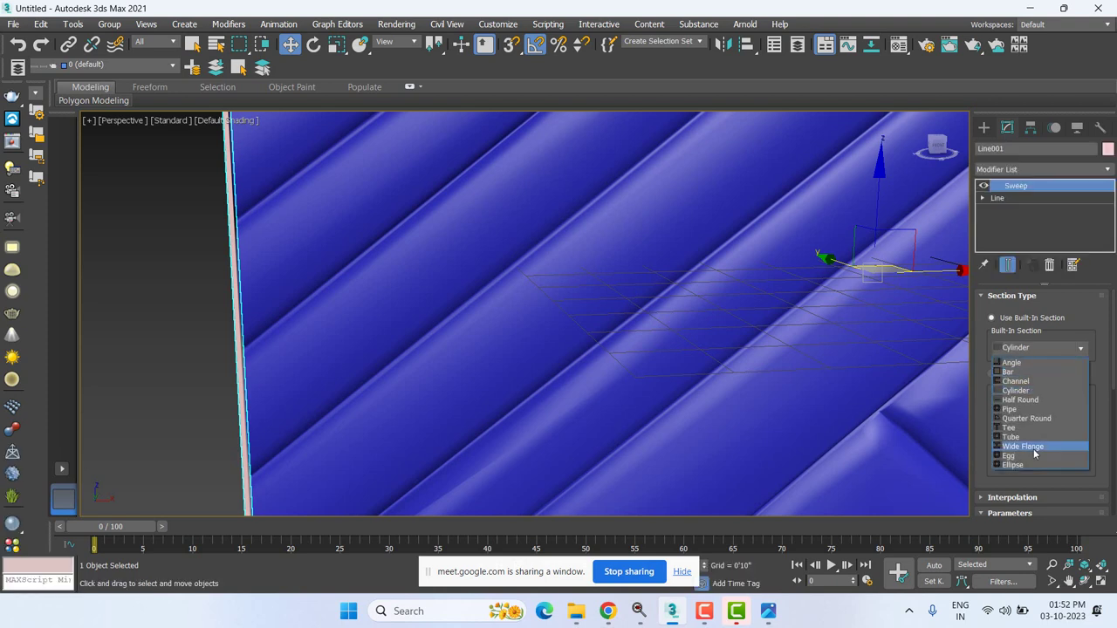
{"action": "left_click", "coordinate": [1031, 374]}
- Round the edges of the frame's Bar section with a slight corner radius, then deselect the frame
{"action": "scroll", "coordinate": [422, 389], "scroll_direction": "down", "scroll_amount": 5}
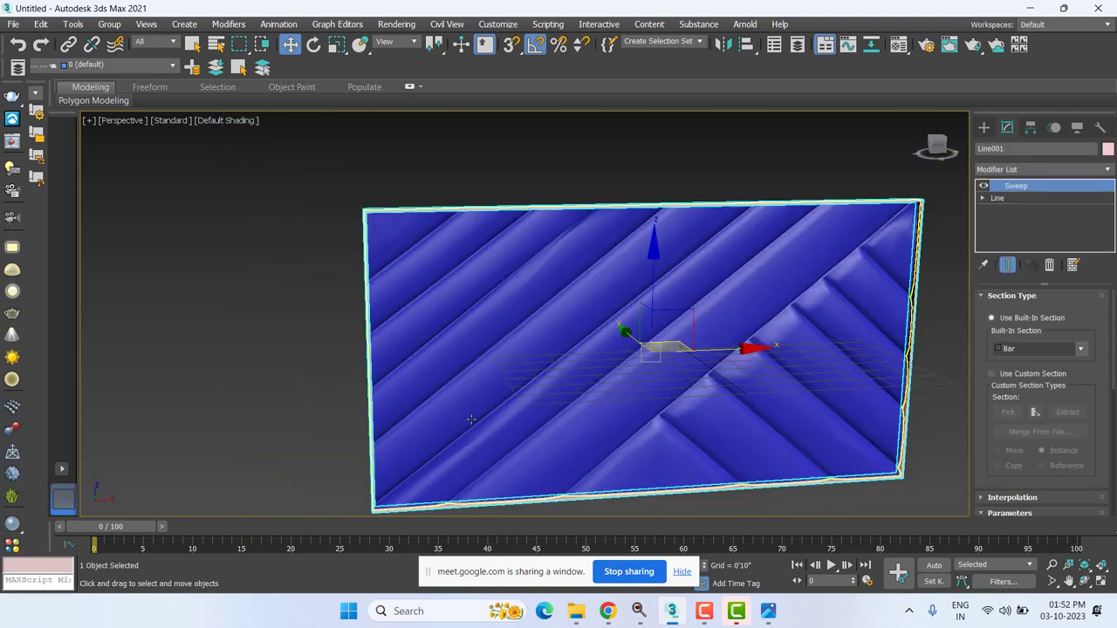
{"action": "middle_click_drag", "start_coordinate": [421, 389], "coordinate": [294, 368]}
{"action": "scroll", "coordinate": [791, 287], "scroll_direction": "up", "scroll_amount": 8}
{"action": "scroll", "coordinate": [769, 288], "scroll_direction": "down", "scroll_amount": 4}
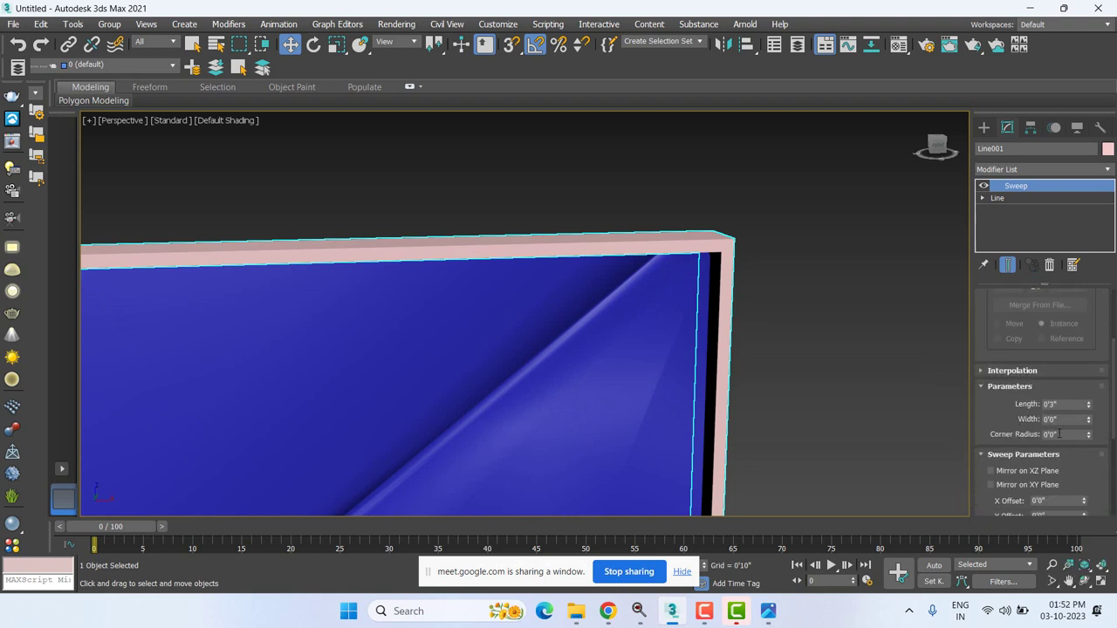
{"action": "scroll", "coordinate": [704, 247], "scroll_direction": "up", "scroll_amount": 1}
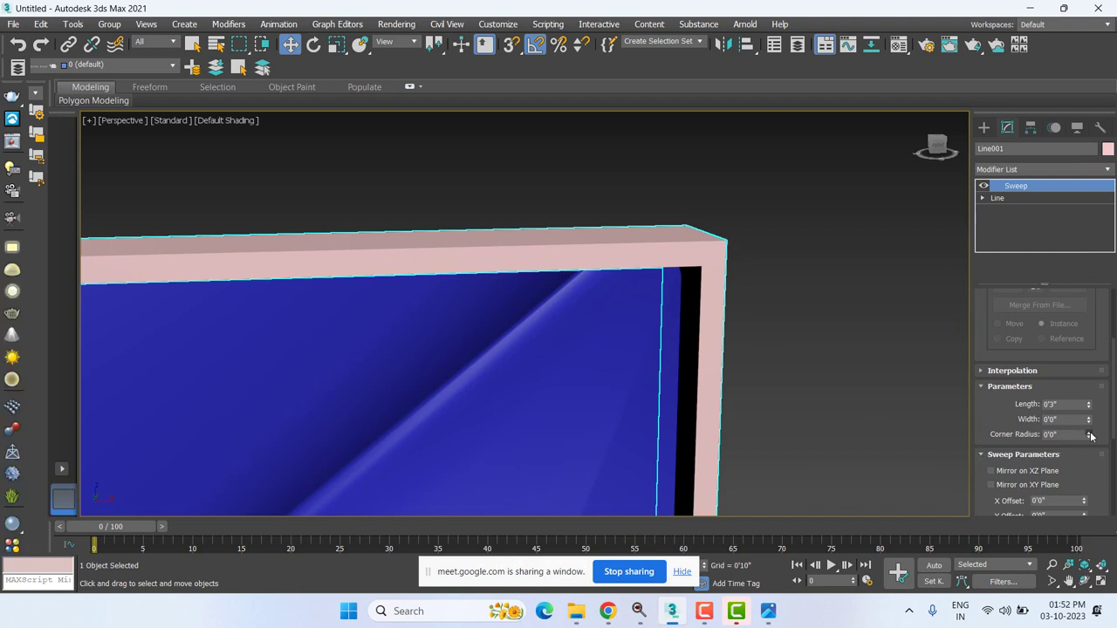
{"action": "left_click_drag", "start_coordinate": [1090, 436], "coordinate": [1091, 419]}
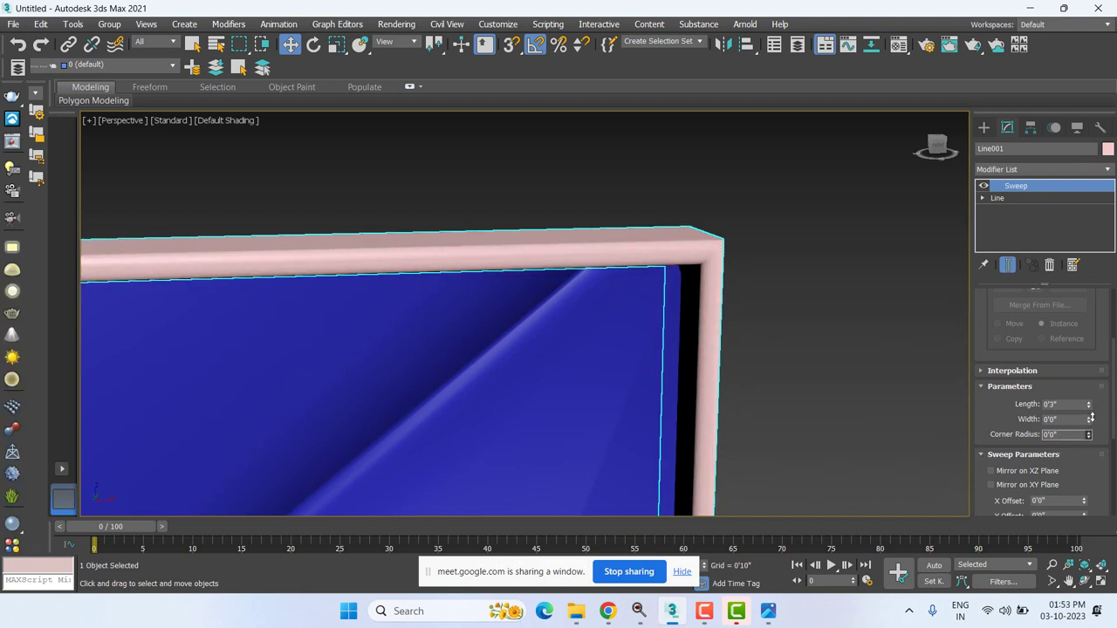
{"action": "left_click", "coordinate": [889, 403]}
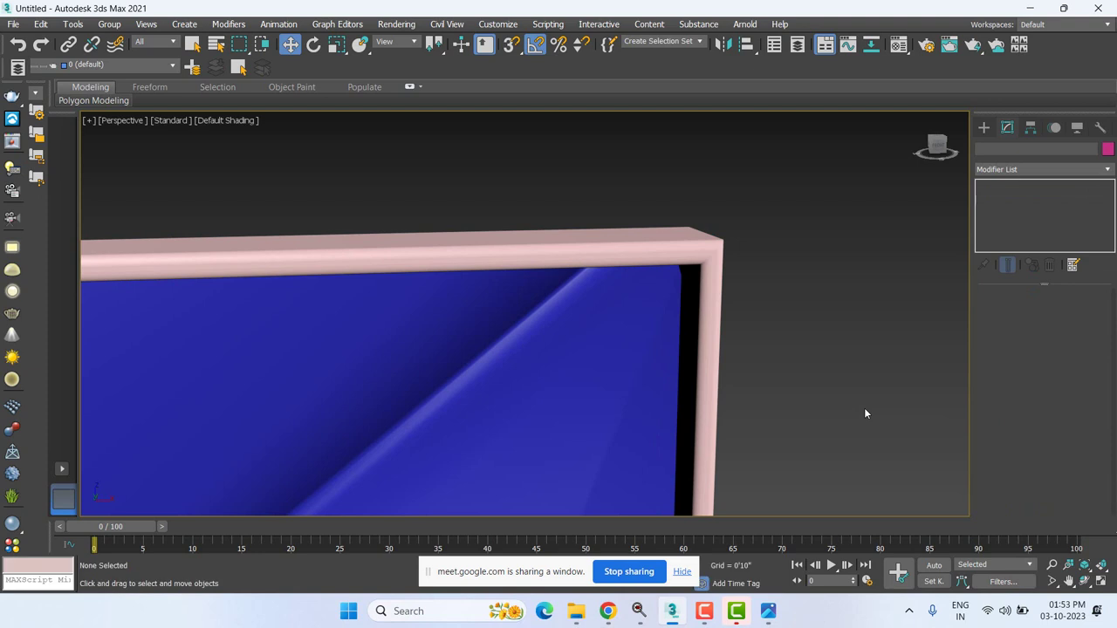
- Select the frame and examine its Sweep parameters and its fit around the headboard in the perspective and front views
{"action": "left_click", "coordinate": [714, 245]}
{"action": "middle_click_drag", "start_coordinate": [820, 370], "coordinate": [826, 318]}
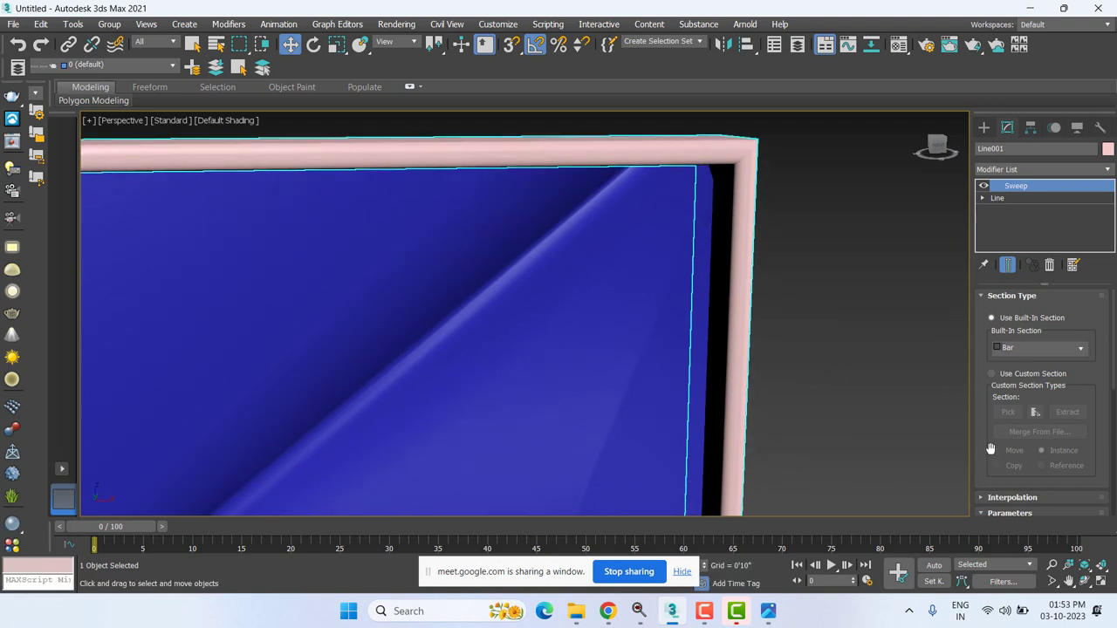
{"action": "left_click_drag", "start_coordinate": [991, 448], "coordinate": [988, 356]}
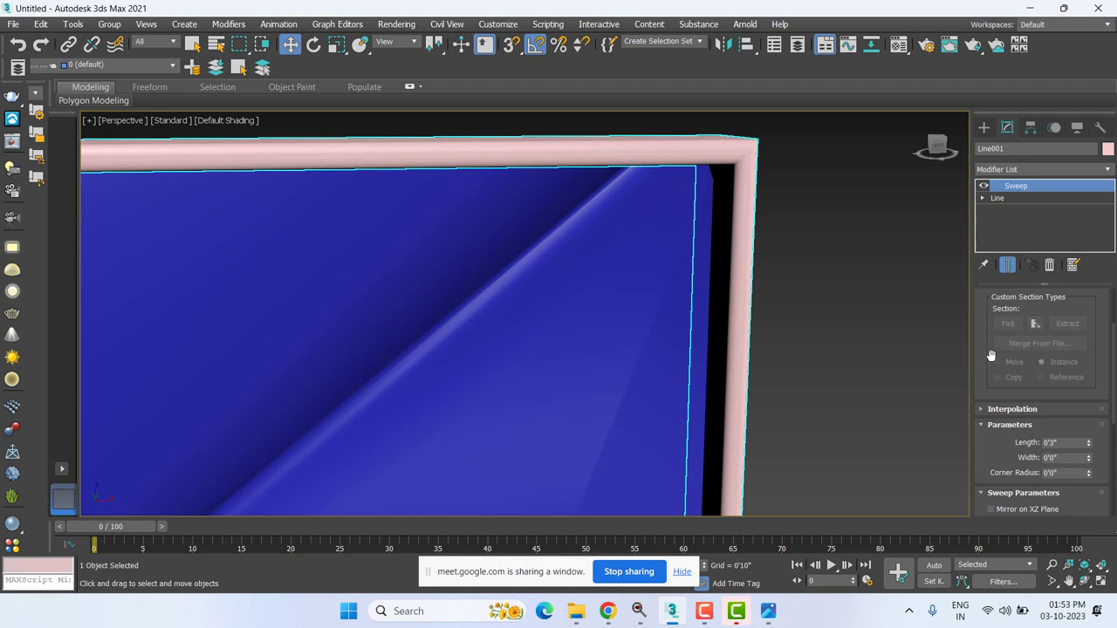
{"action": "scroll", "coordinate": [991, 355], "scroll_direction": "down", "scroll_amount": 1}
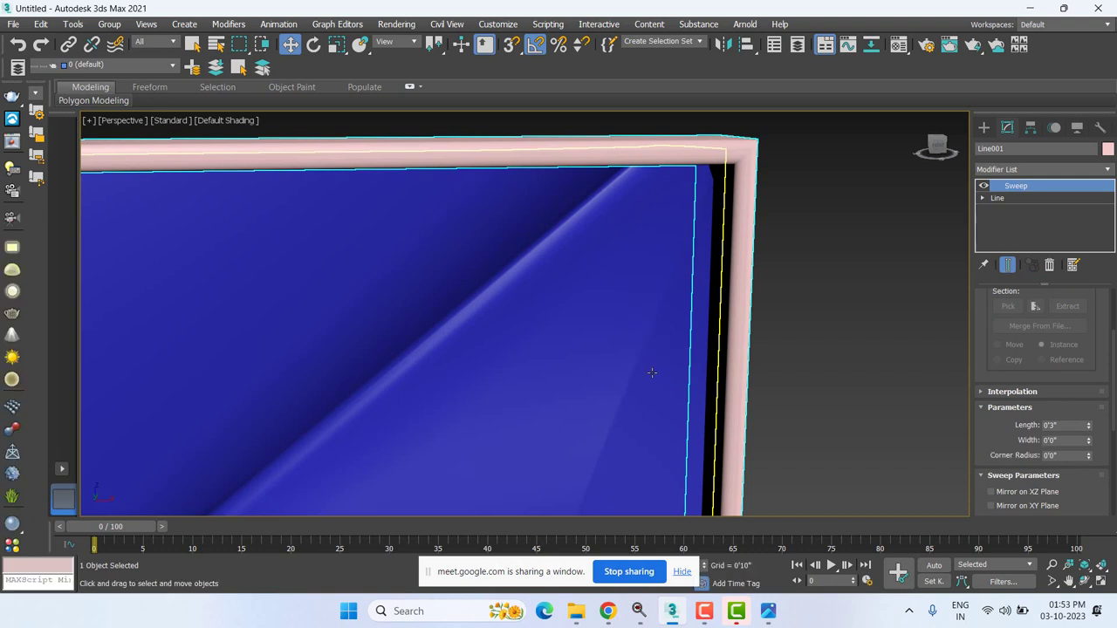
{"action": "middle_click_drag", "start_coordinate": [661, 369], "coordinate": [599, 279], "text": "alt"}
{"action": "key", "text": "f"}
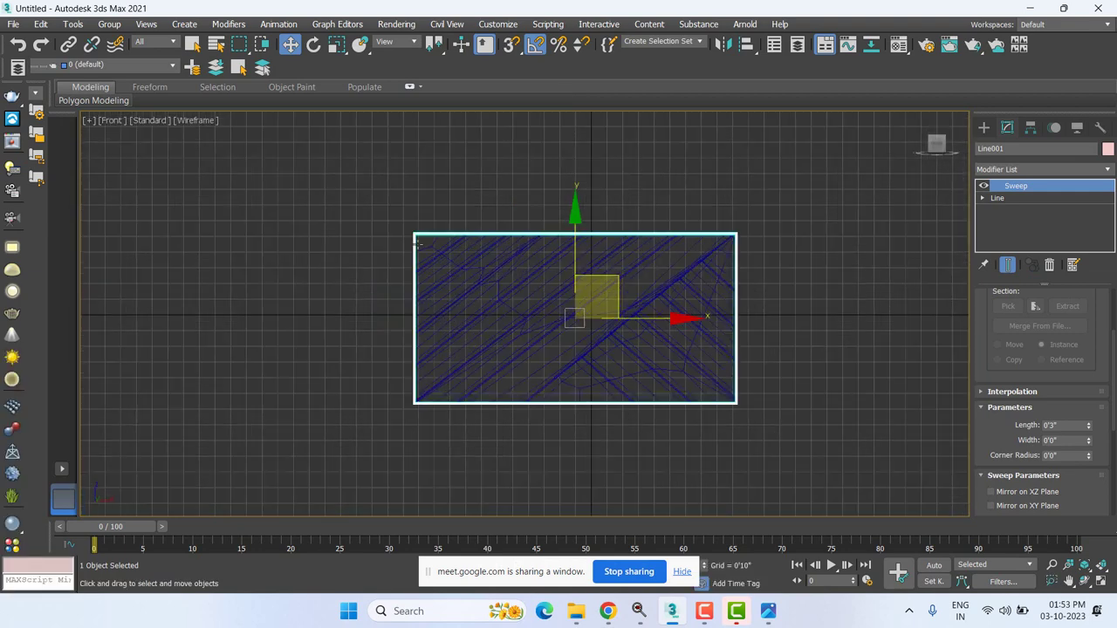
{"action": "scroll", "coordinate": [417, 243], "scroll_direction": "up", "scroll_amount": 5}
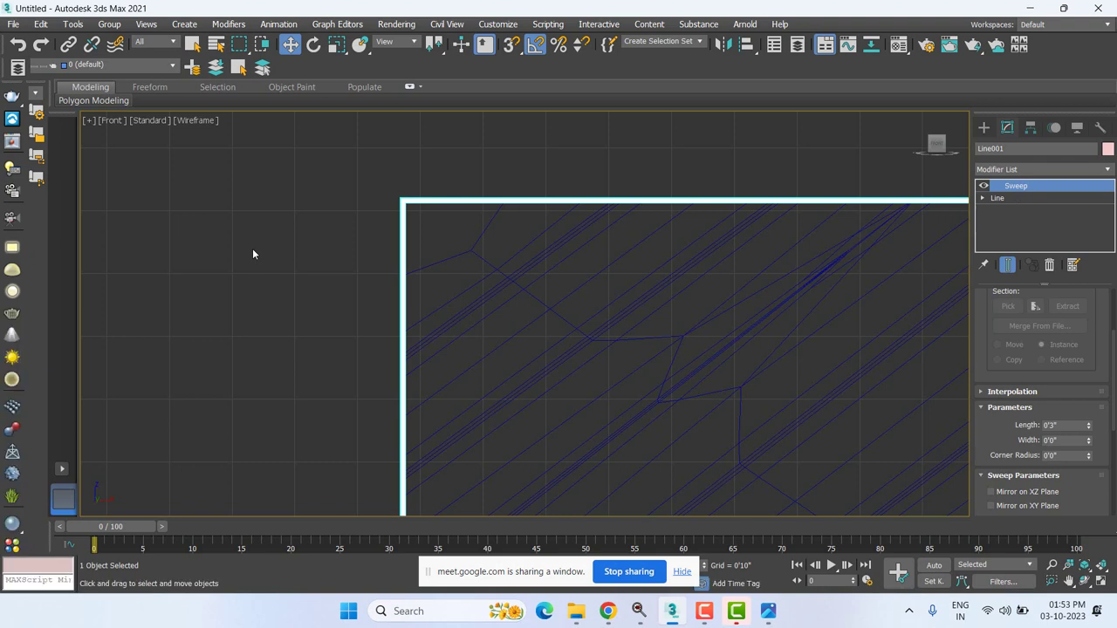
{"action": "scroll", "coordinate": [684, 332], "scroll_direction": "down", "scroll_amount": 4}
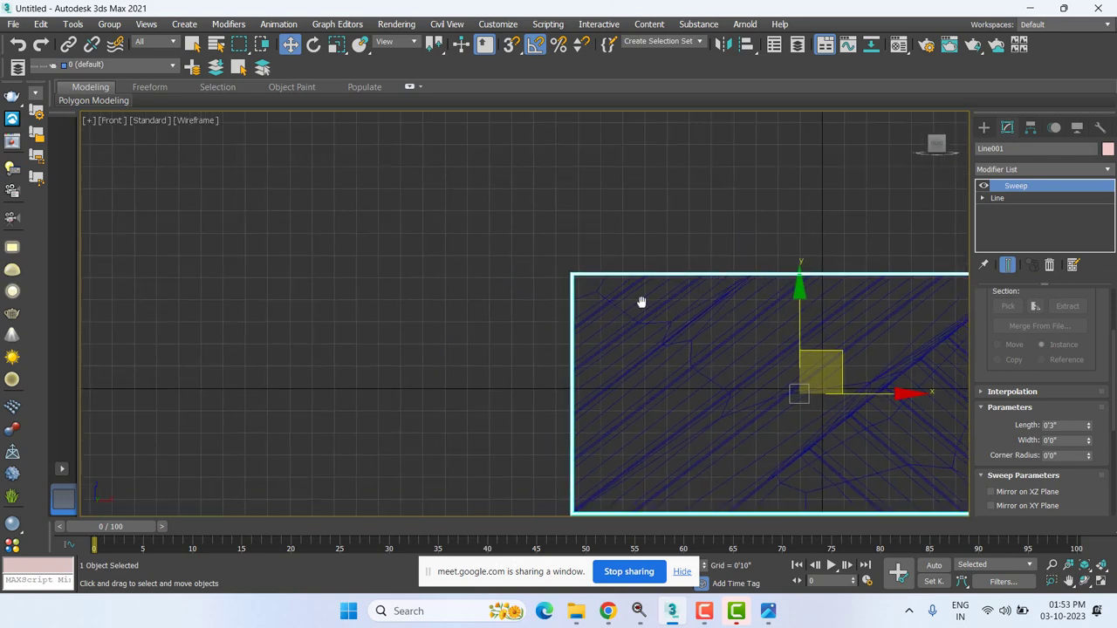
{"action": "middle_click_drag", "start_coordinate": [643, 302], "coordinate": [528, 260]}
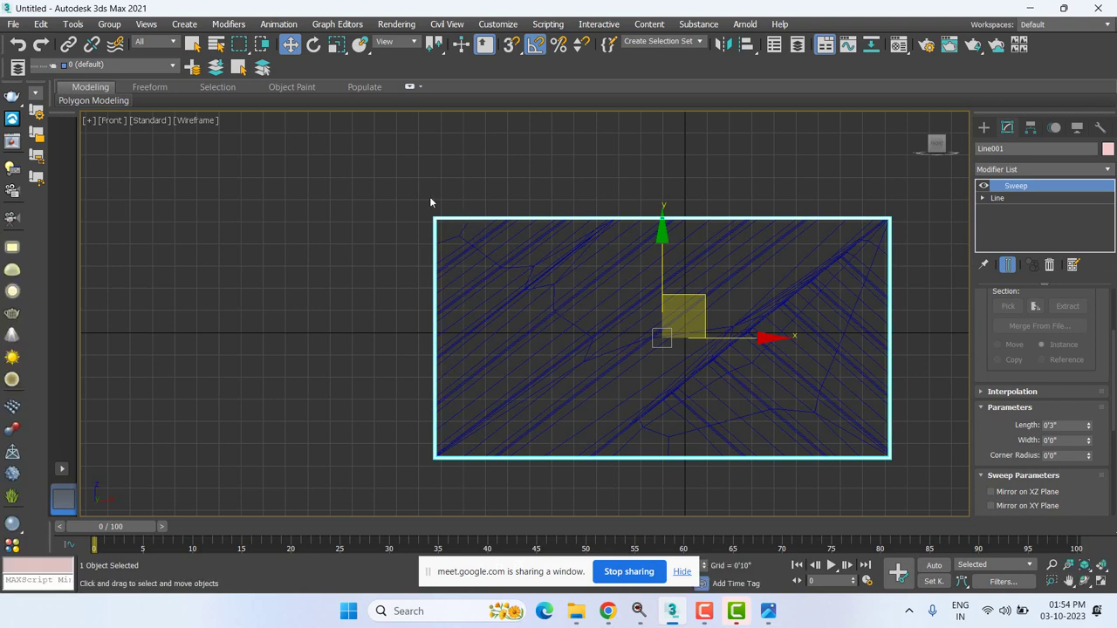
{"action": "scroll", "coordinate": [401, 281], "scroll_direction": "up", "scroll_amount": 3}
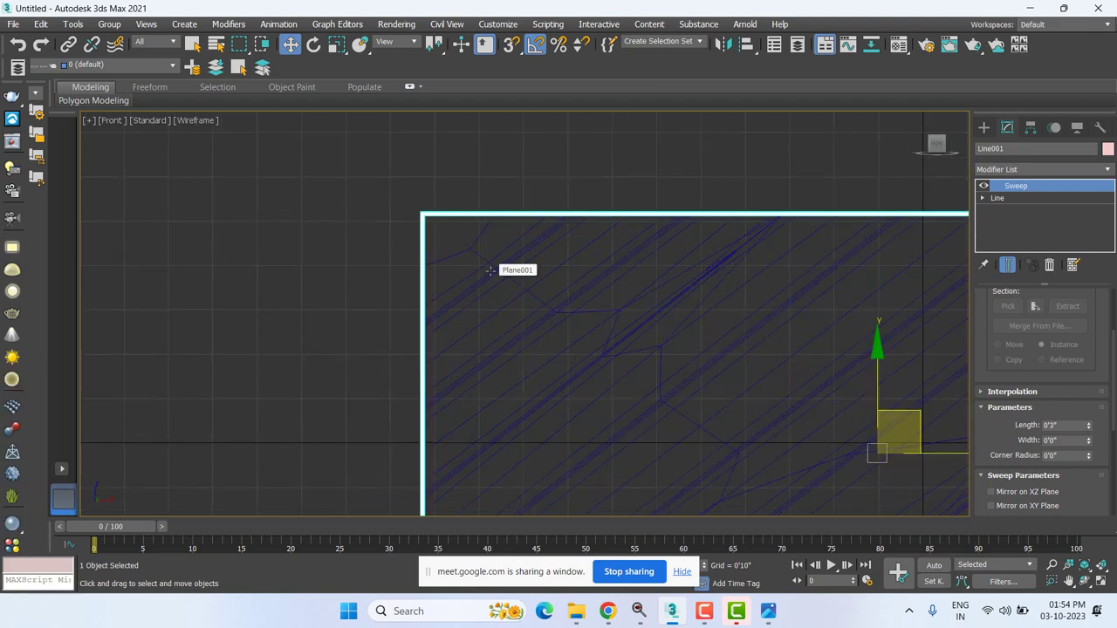
{"action": "scroll", "coordinate": [490, 271], "scroll_direction": "down", "scroll_amount": 2}
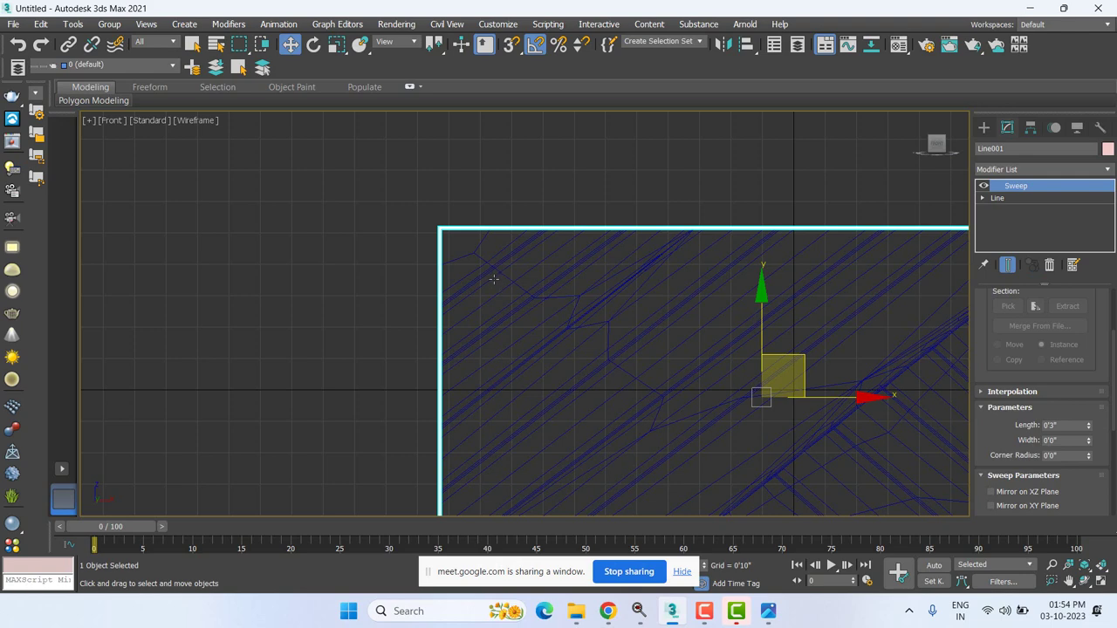
{"action": "scroll", "coordinate": [634, 321], "scroll_direction": "down", "scroll_amount": 4}
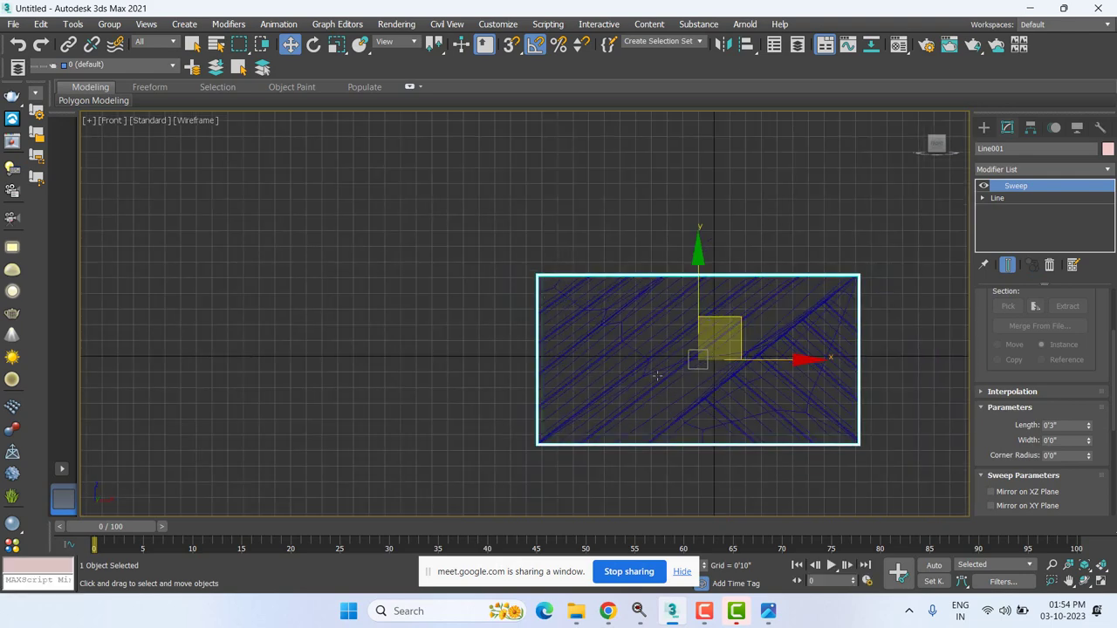
{"action": "middle_click_drag", "start_coordinate": [658, 376], "coordinate": [571, 331]}
{"action": "scroll", "coordinate": [496, 243], "scroll_direction": "up", "scroll_amount": 2}
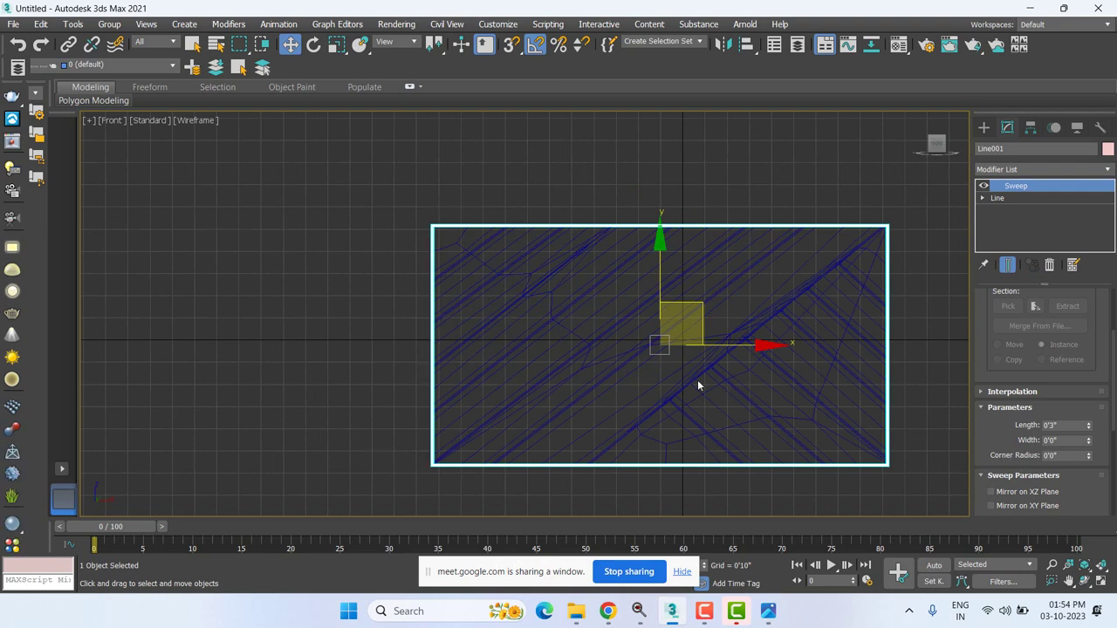
{"action": "middle_click_drag", "start_coordinate": [633, 376], "coordinate": [568, 361]}
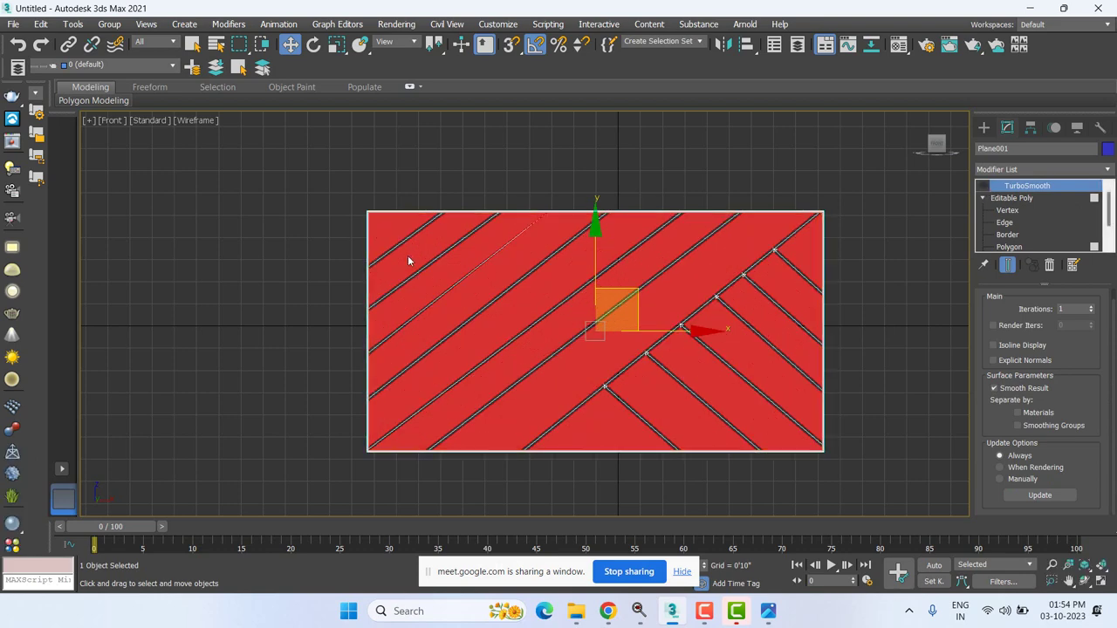
- Try to move the headboard's panel polygons slightly along the Y axis in the perspective view, then return to the TurboSmooth level
{"action": "left_click", "coordinate": [1010, 247]}
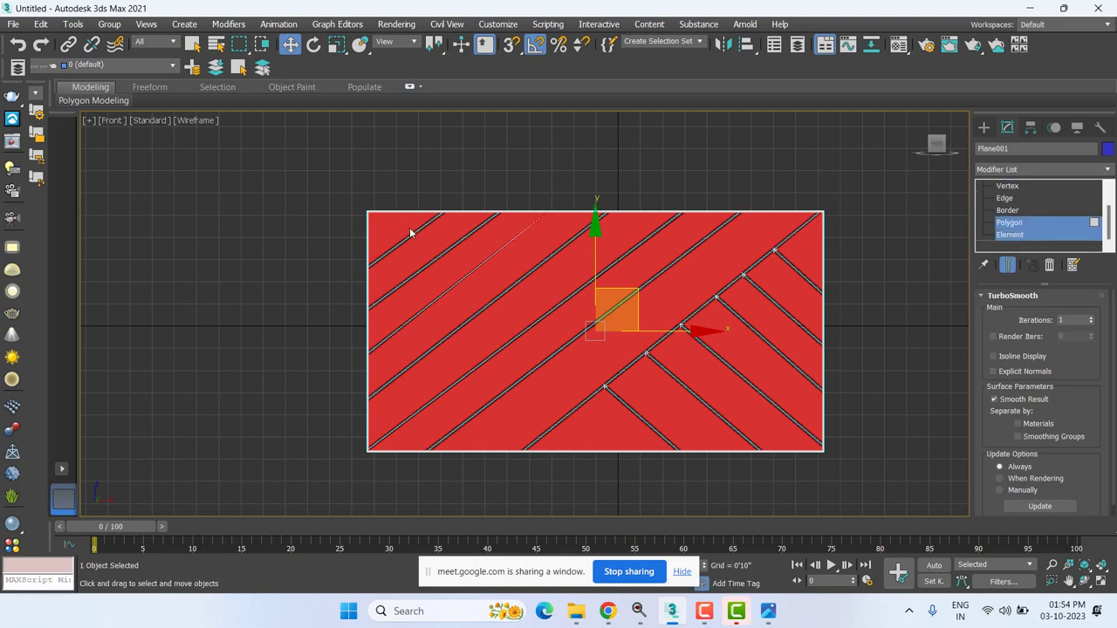
{"action": "key", "text": "p"}
{"action": "scroll", "coordinate": [524, 323], "scroll_direction": "down", "scroll_amount": 3}
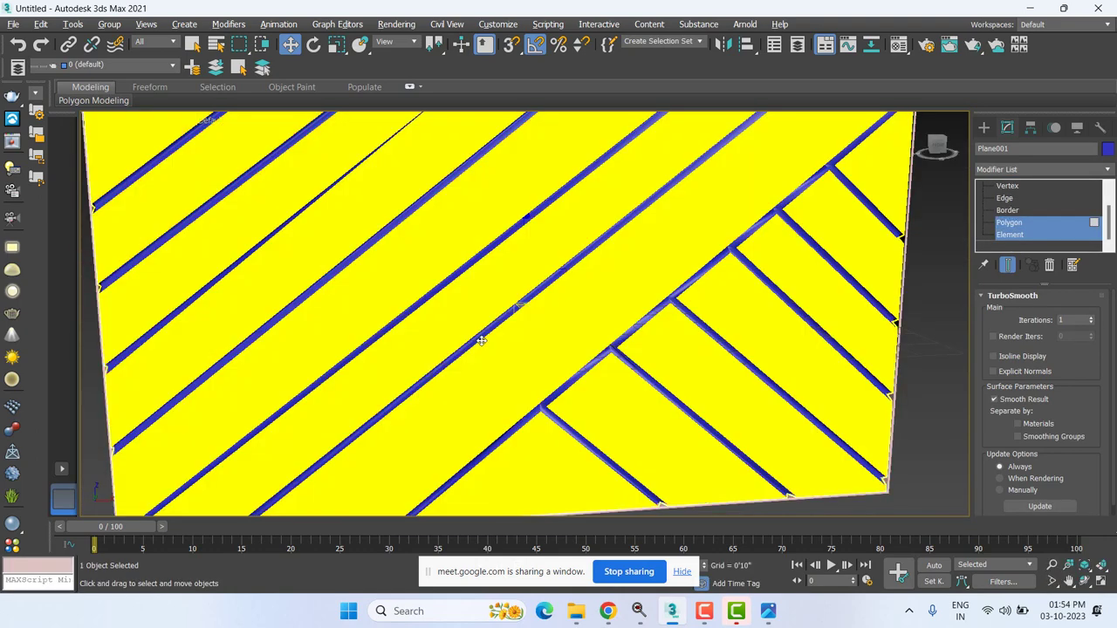
{"action": "middle_click_drag", "start_coordinate": [481, 341], "coordinate": [433, 291], "text": "alt"}
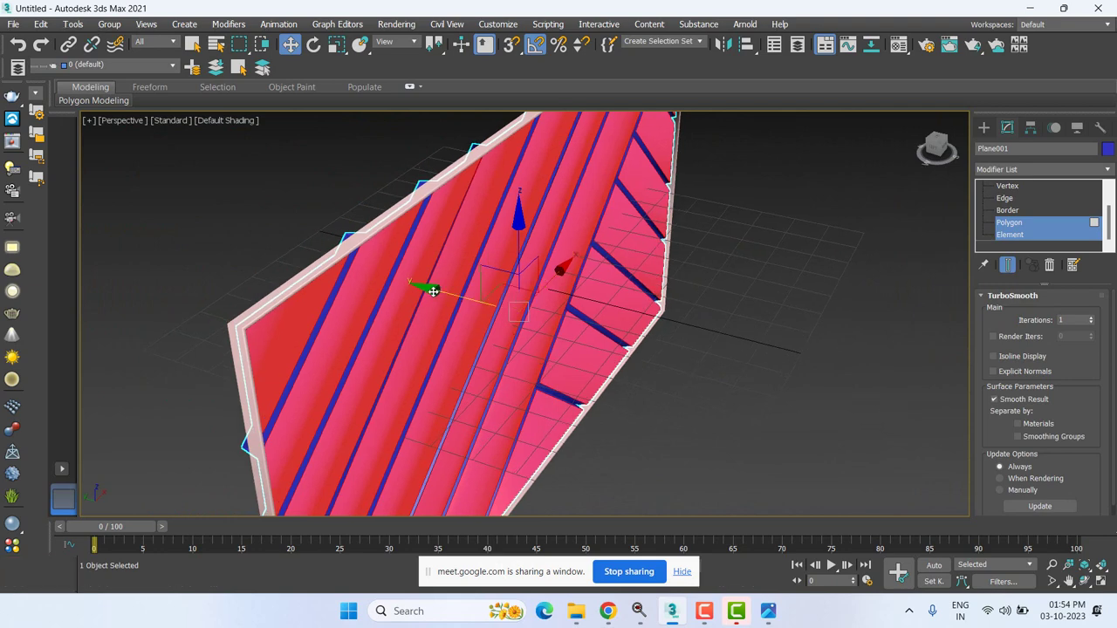
{"action": "left_click_drag", "start_coordinate": [433, 290], "coordinate": [441, 293]}
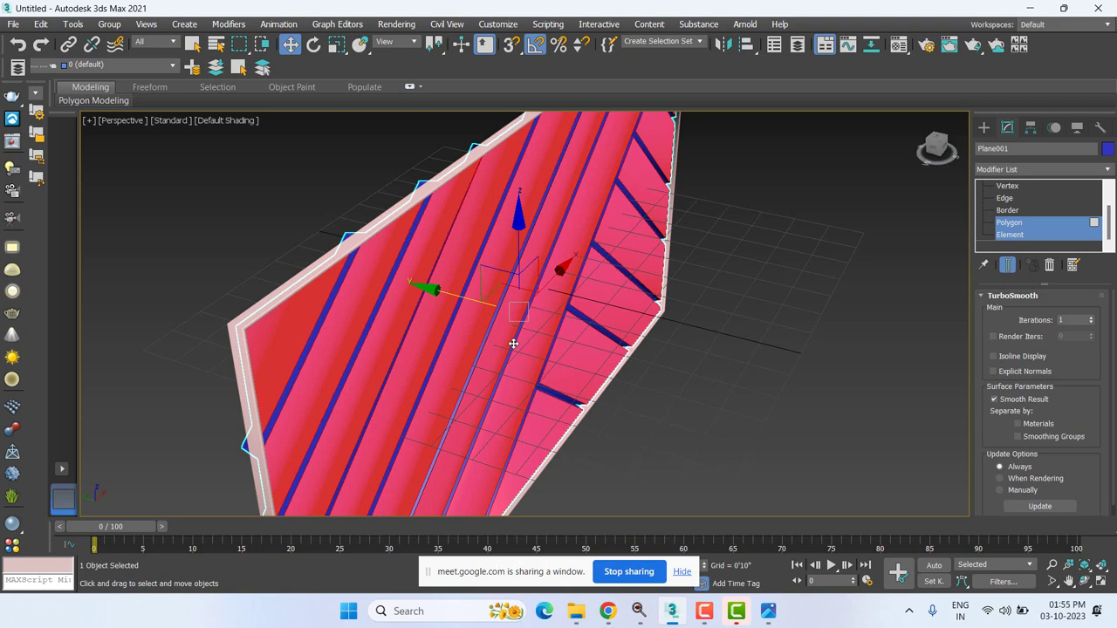
{"action": "scroll", "coordinate": [436, 377], "scroll_direction": "down", "scroll_amount": 3}
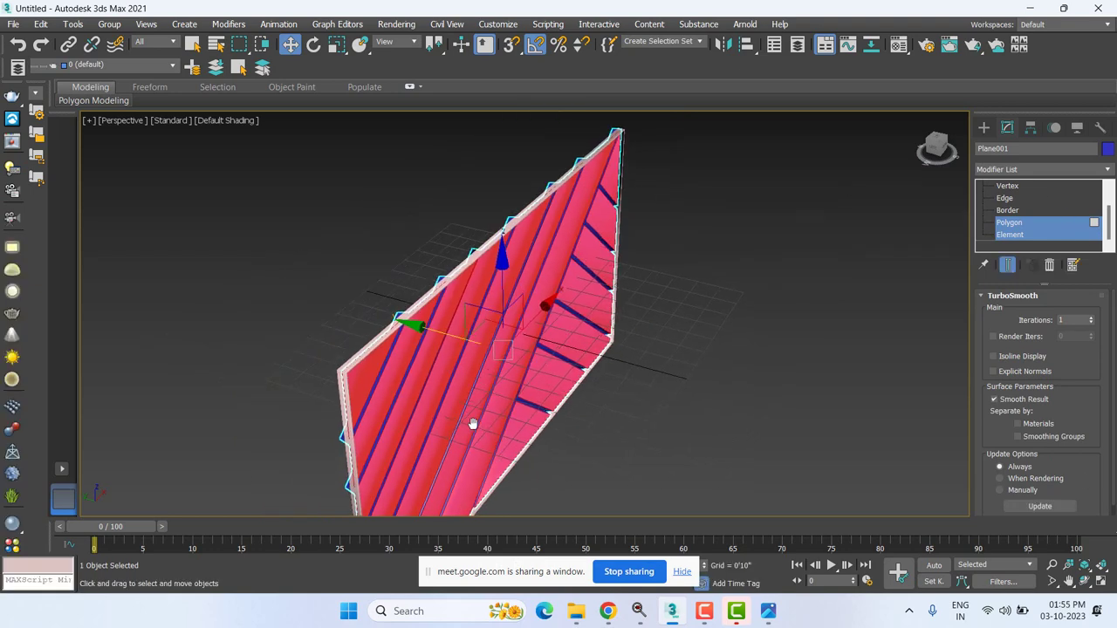
{"action": "scroll", "coordinate": [449, 399], "scroll_direction": "up", "scroll_amount": 5}
{"action": "middle_click_drag", "start_coordinate": [500, 339], "coordinate": [515, 374], "text": "alt"}
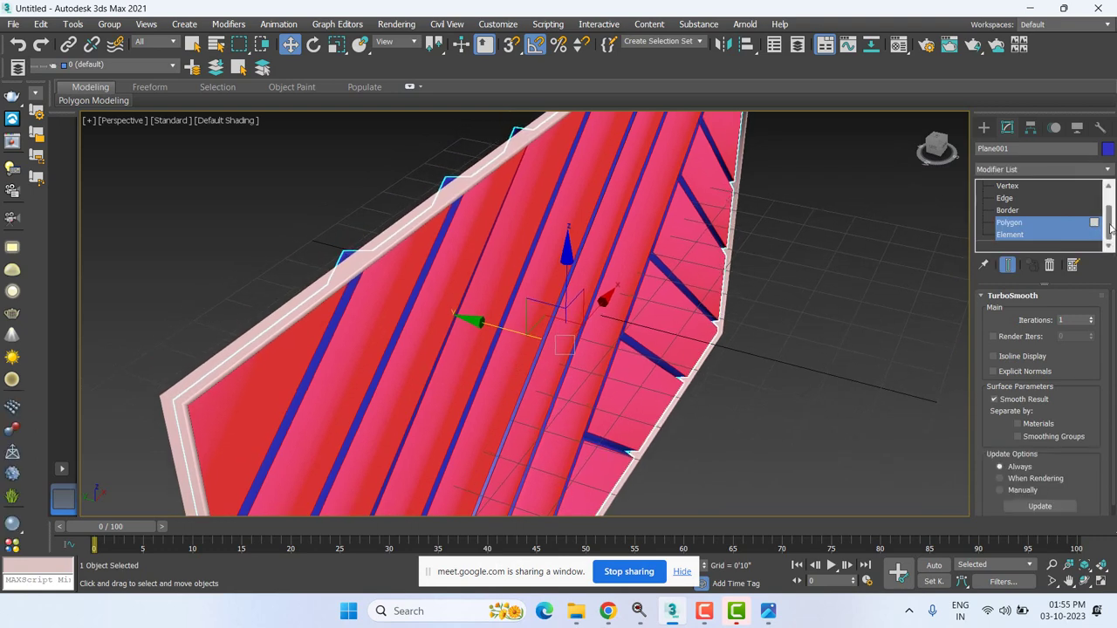
{"action": "scroll", "coordinate": [1048, 213], "scroll_direction": "up", "scroll_amount": 3}
{"action": "left_click", "coordinate": [1006, 187]}
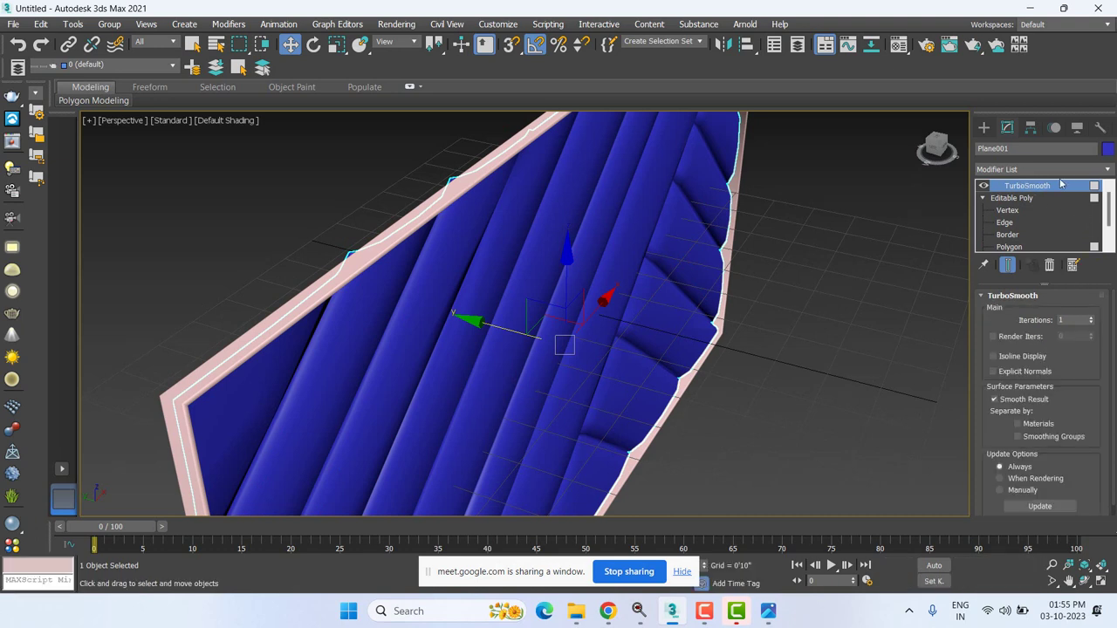
- Set the headboard's TurboSmooth iterations to 3 and deselect it
{"action": "scroll", "coordinate": [611, 352], "scroll_direction": "up", "scroll_amount": 3}
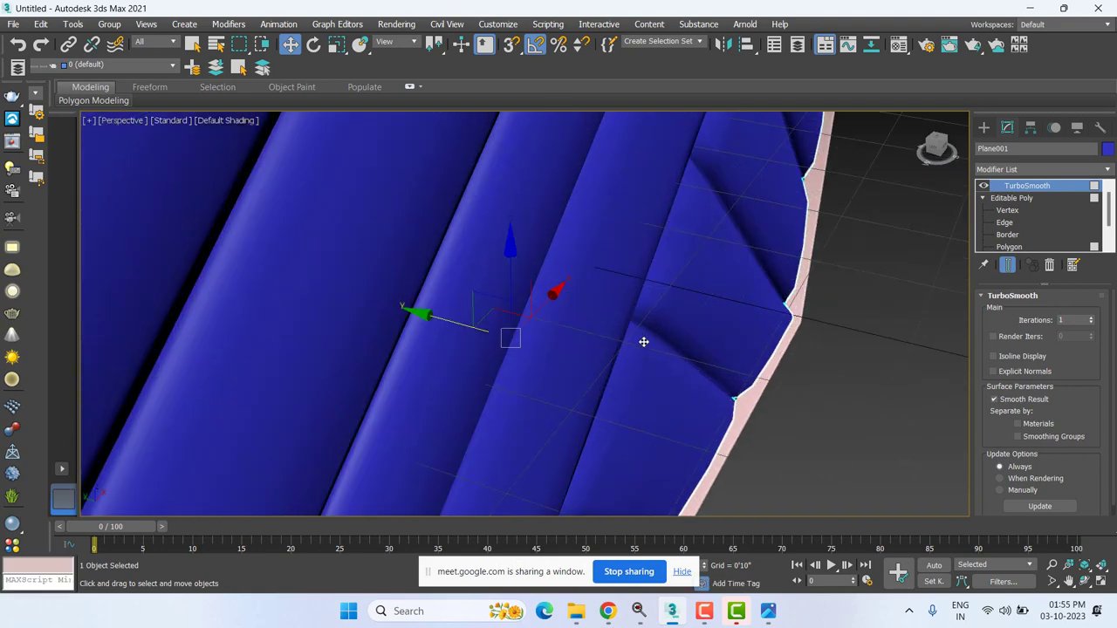
{"action": "middle_click_drag", "start_coordinate": [696, 332], "coordinate": [620, 313], "text": "alt"}
{"action": "middle_click_drag", "start_coordinate": [903, 349], "coordinate": [934, 341], "text": "alt"}
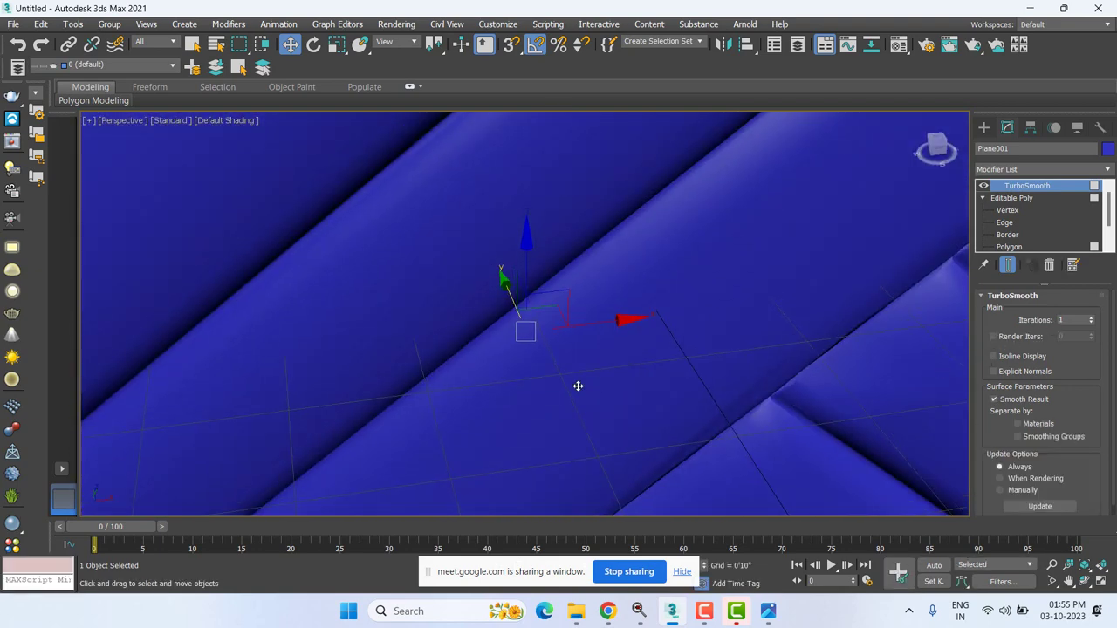
{"action": "middle_click_drag", "start_coordinate": [578, 385], "coordinate": [359, 419]}
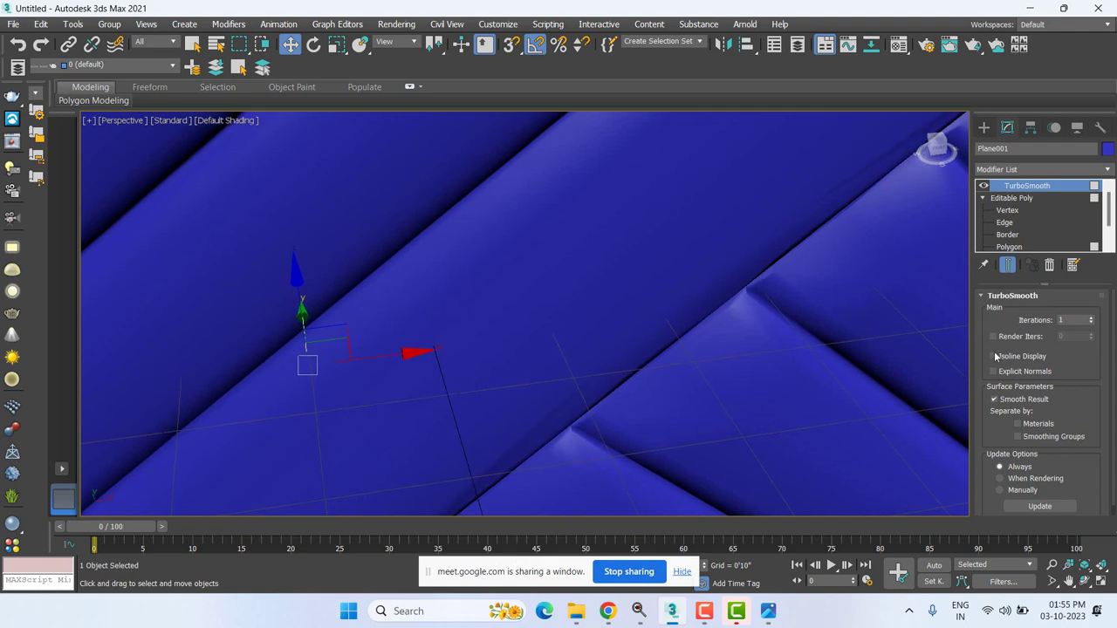
{"action": "left_click", "coordinate": [1091, 318]}
{"action": "left_click", "coordinate": [1091, 318]}
{"action": "scroll", "coordinate": [713, 351], "scroll_direction": "down", "scroll_amount": 3}
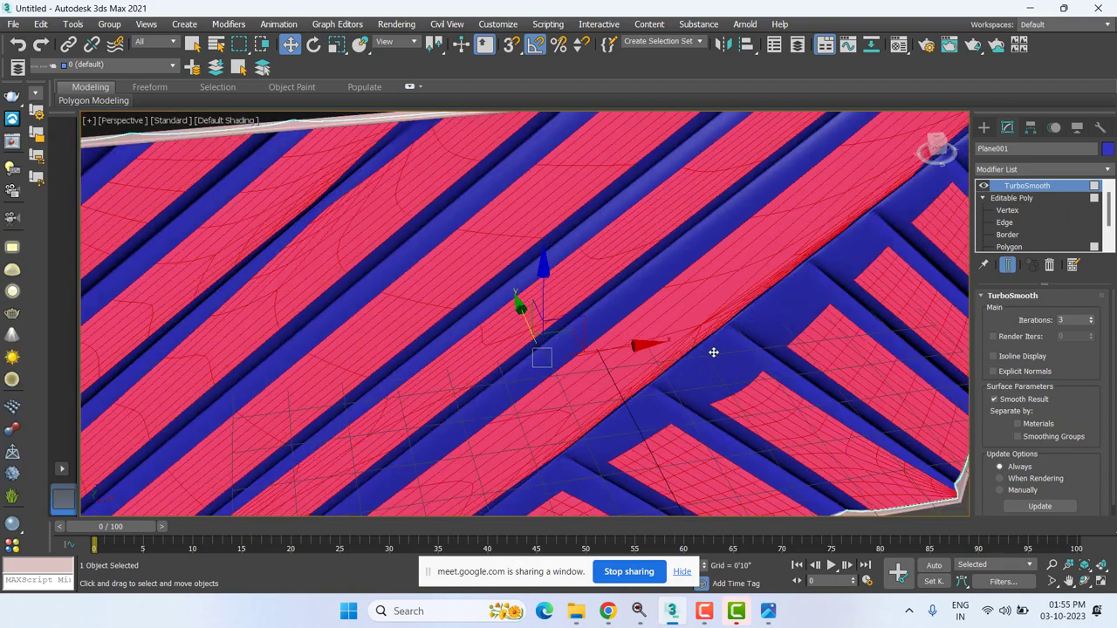
{"action": "scroll", "coordinate": [813, 299], "scroll_direction": "down", "scroll_amount": 5}
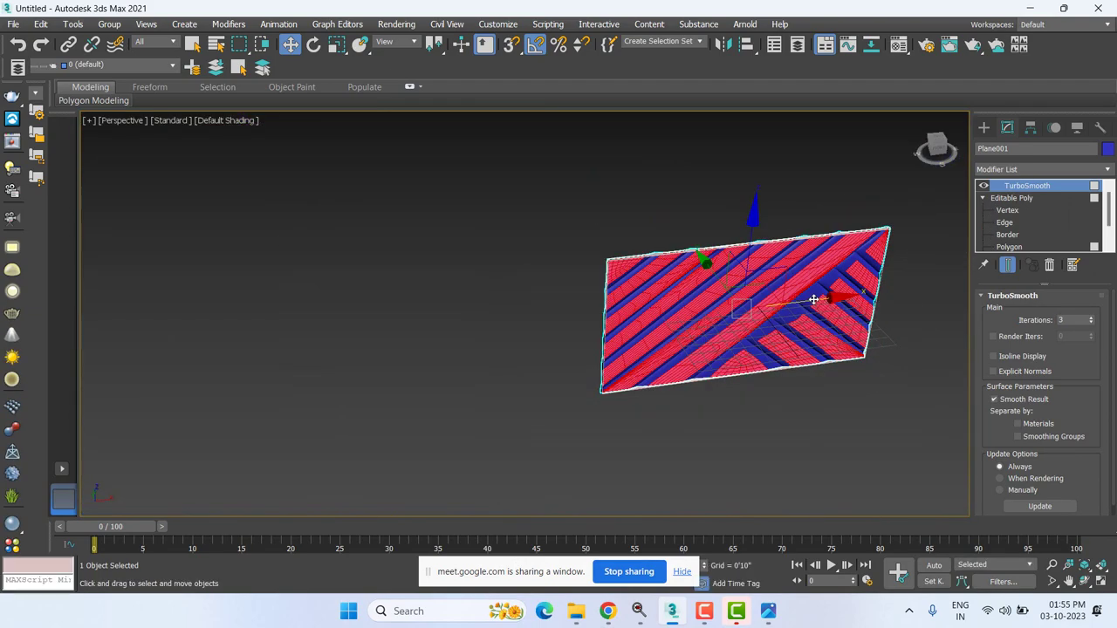
{"action": "left_click", "coordinate": [814, 440]}
- Examine the headboard's smoothed panels and the seams between them up close, then leave the headboard deselected
{"action": "scroll", "coordinate": [814, 440], "scroll_direction": "up", "scroll_amount": 5}
{"action": "middle_click_drag", "start_coordinate": [686, 326], "coordinate": [826, 297]}
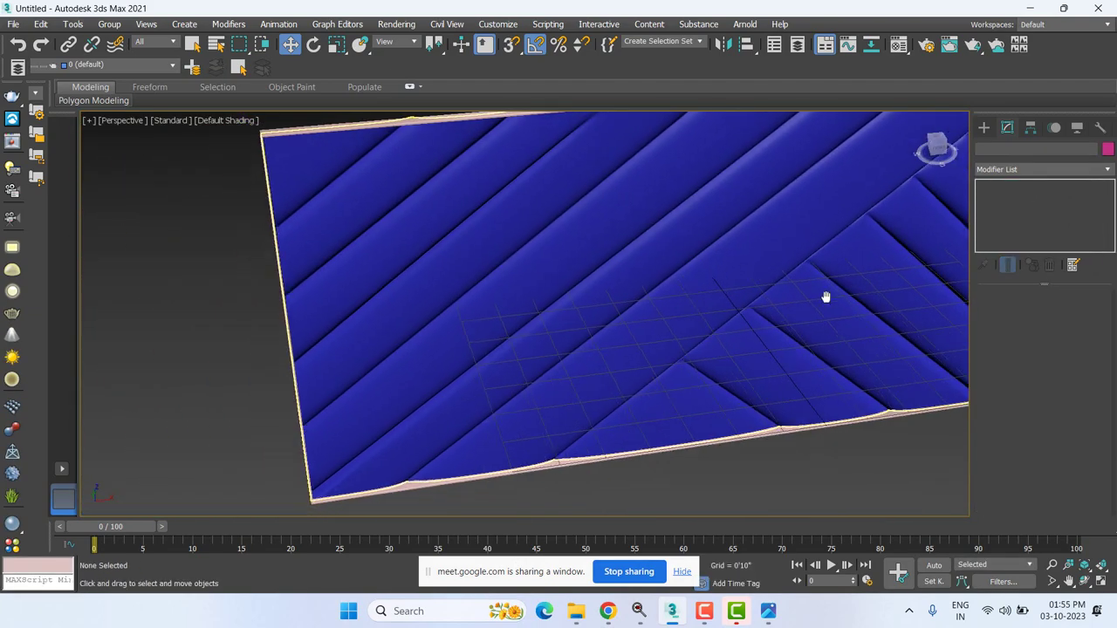
{"action": "left_click", "coordinate": [825, 298]}
{"action": "scroll", "coordinate": [608, 276], "scroll_direction": "up", "scroll_amount": 8}
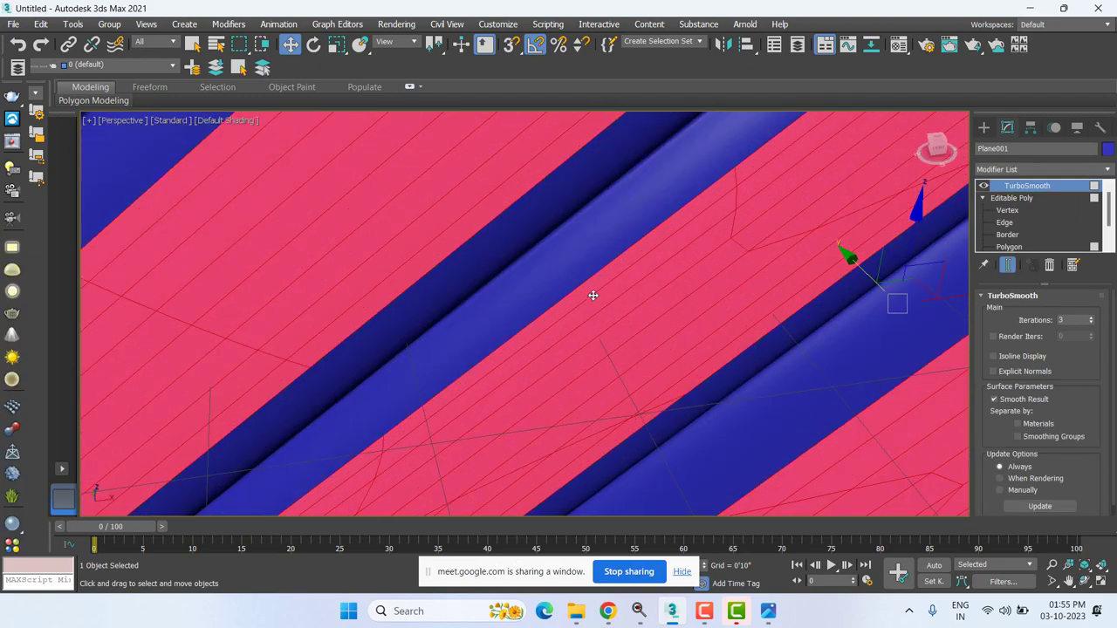
{"action": "scroll", "coordinate": [823, 236], "scroll_direction": "down", "scroll_amount": 4}
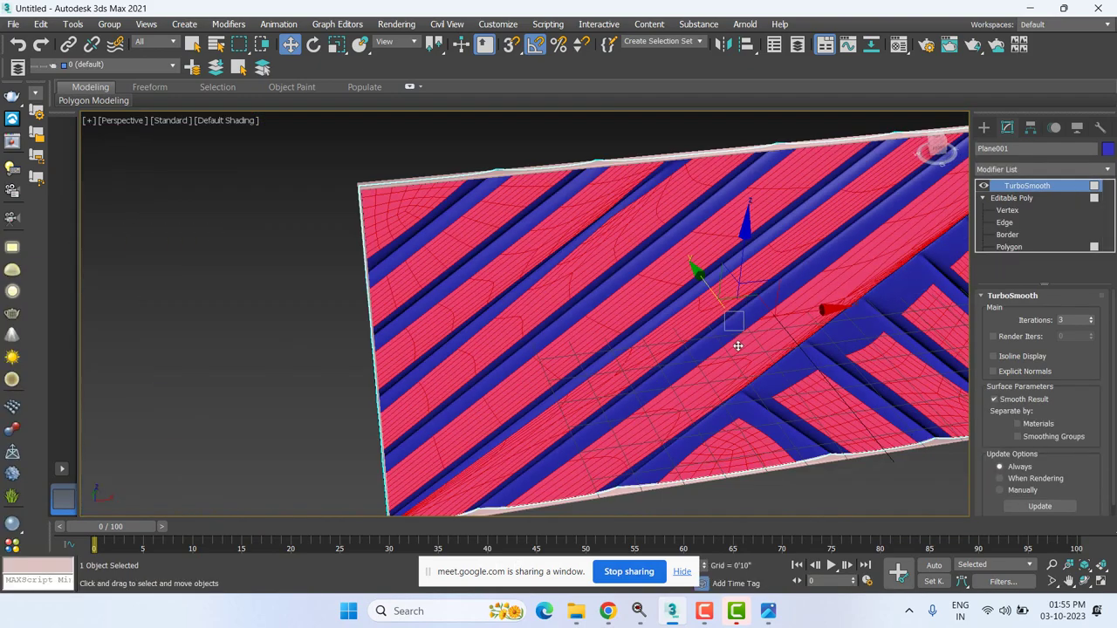
{"action": "left_click", "coordinate": [249, 292]}
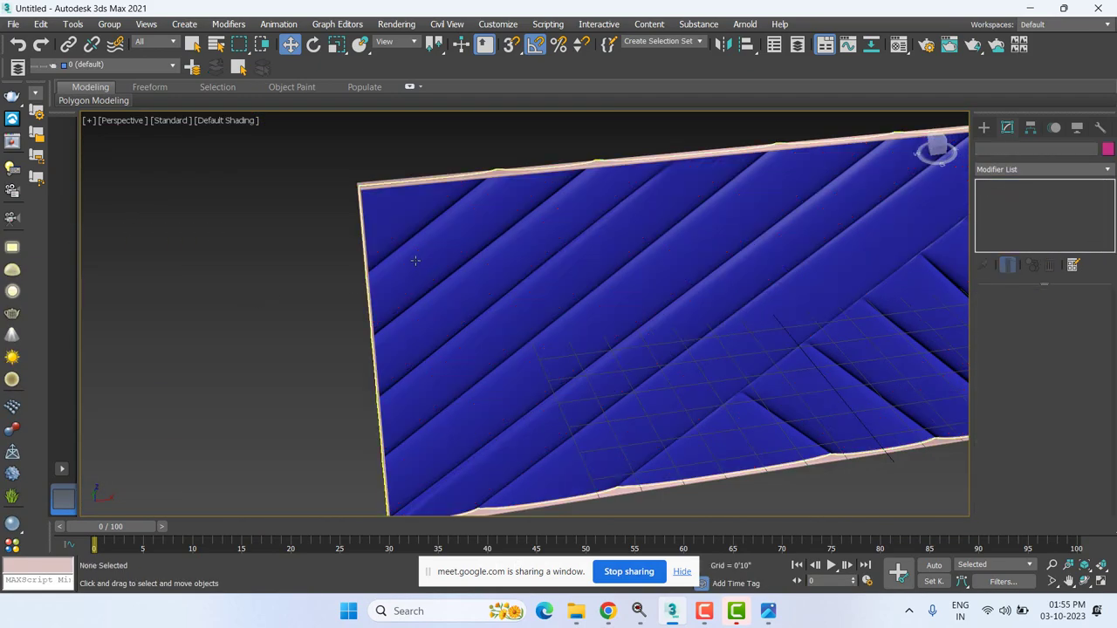
- Set the headboard's TurboSmooth iterations to 2 and deselect it
{"action": "scroll", "coordinate": [459, 237], "scroll_direction": "up", "scroll_amount": 3}
{"action": "left_click", "coordinate": [459, 236]}
{"action": "scroll", "coordinate": [343, 171], "scroll_direction": "up", "scroll_amount": 3}
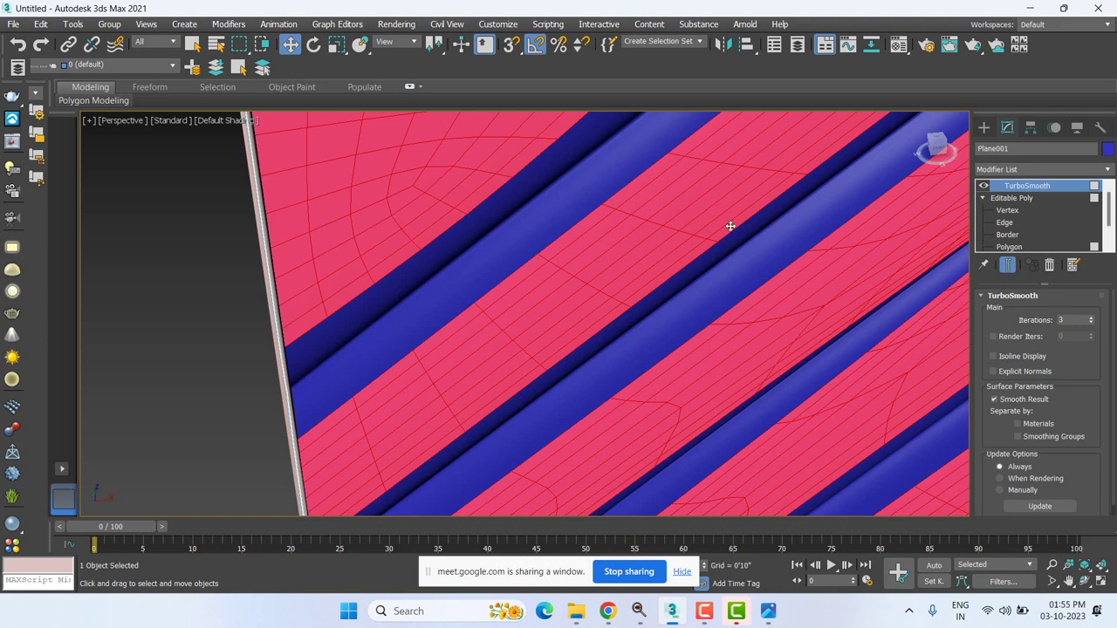
{"action": "left_click", "coordinate": [1091, 324]}
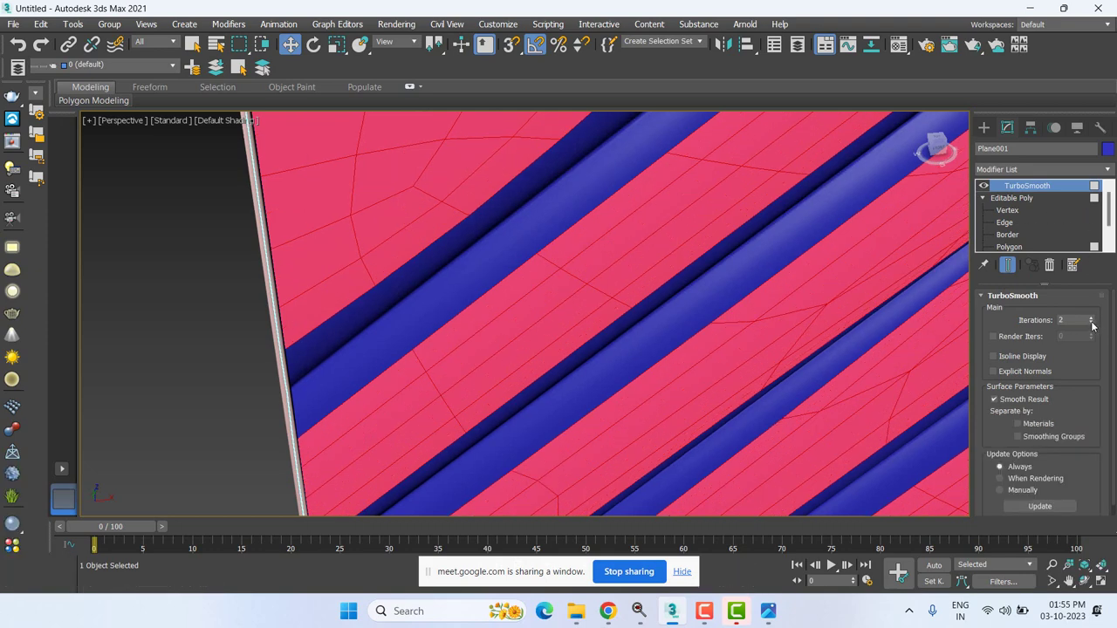
{"action": "scroll", "coordinate": [557, 319], "scroll_direction": "down", "scroll_amount": 5}
{"action": "middle_click_drag", "start_coordinate": [554, 327], "coordinate": [329, 293], "text": "alt"}
{"action": "left_click", "coordinate": [423, 168]}
{"action": "scroll", "coordinate": [422, 168], "scroll_direction": "up", "scroll_amount": 3}
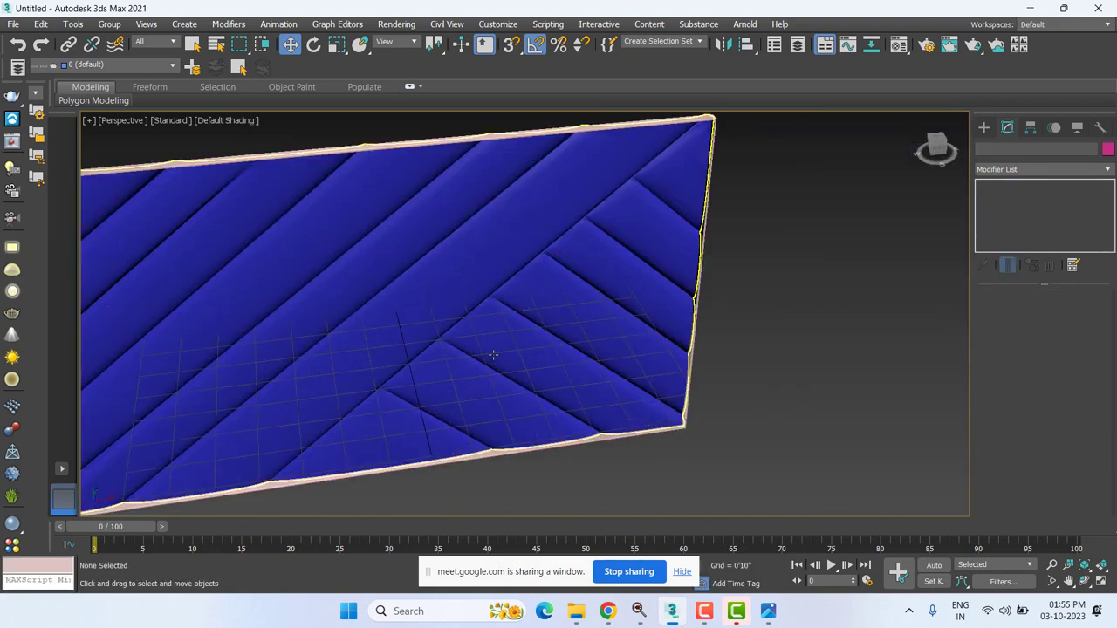
{"action": "middle_click_drag", "start_coordinate": [423, 168], "coordinate": [545, 508], "text": "alt"}
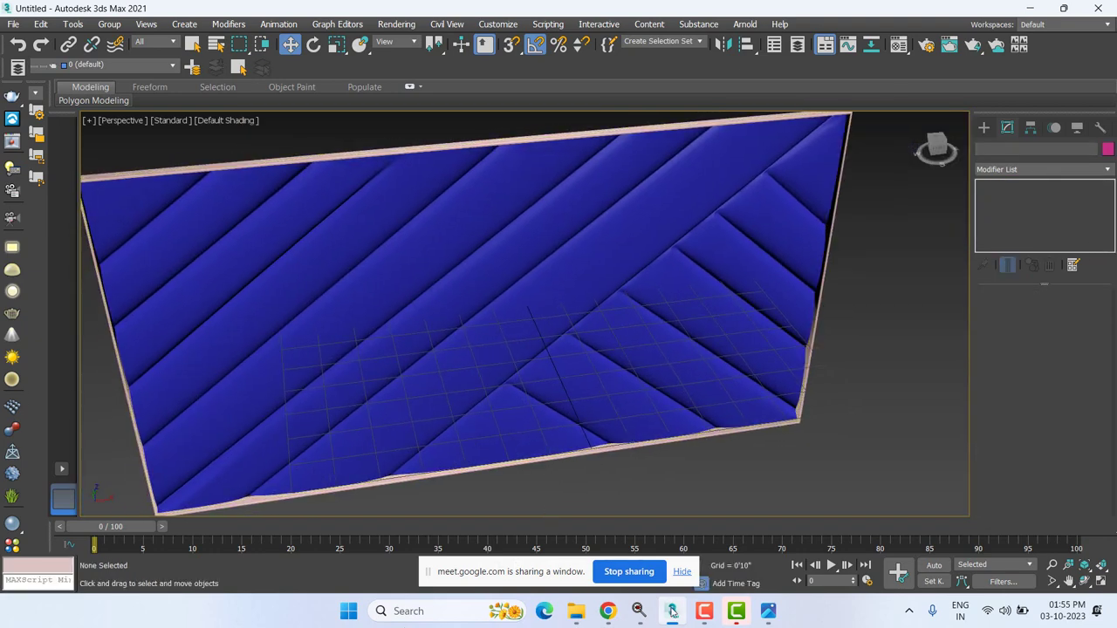
- Switch to Chrome and bring up the Pinterest search results for "bed back" to browse headboard reference designs
{"action": "mouse_move", "coordinate": [607, 611]}
{"action": "left_click", "coordinate": [570, 576]}
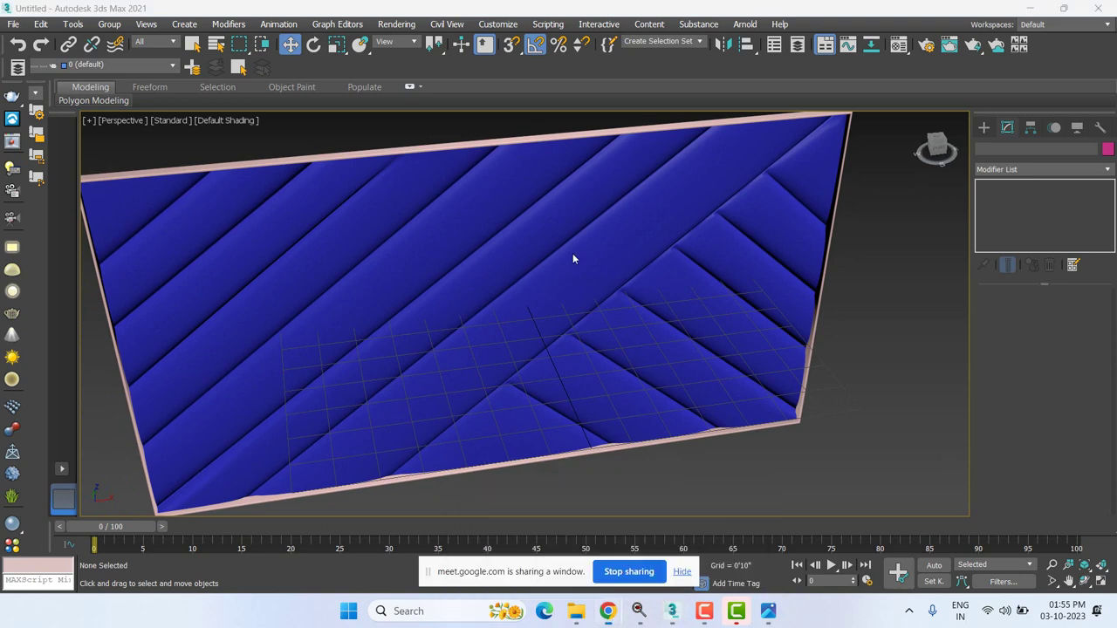
{"action": "left_click", "coordinate": [262, 11]}
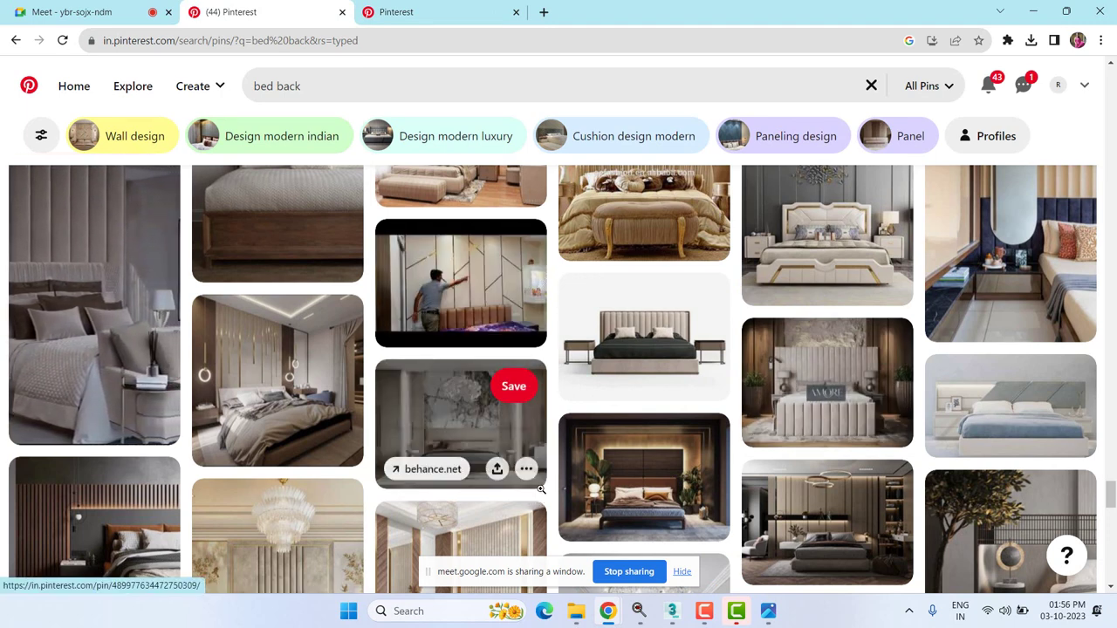
- Open the Amore panelled headboard pin from the bed back results in a new tab and view it
{"action": "left_click", "coordinate": [836, 413], "text": "ctrl"}
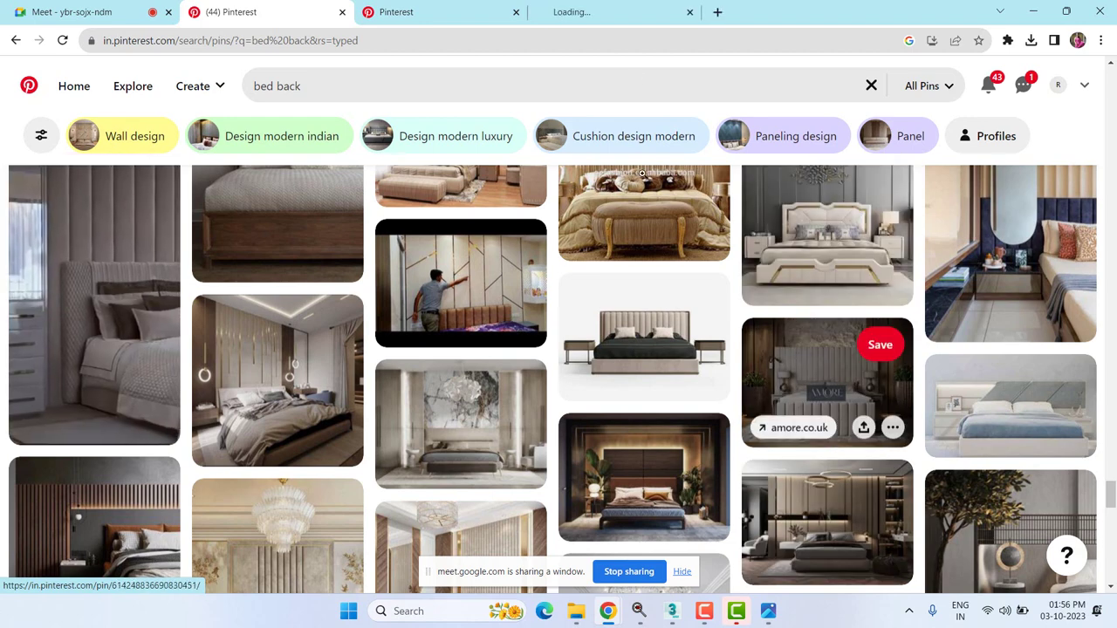
{"action": "key", "text": "ctrl+Tab"}
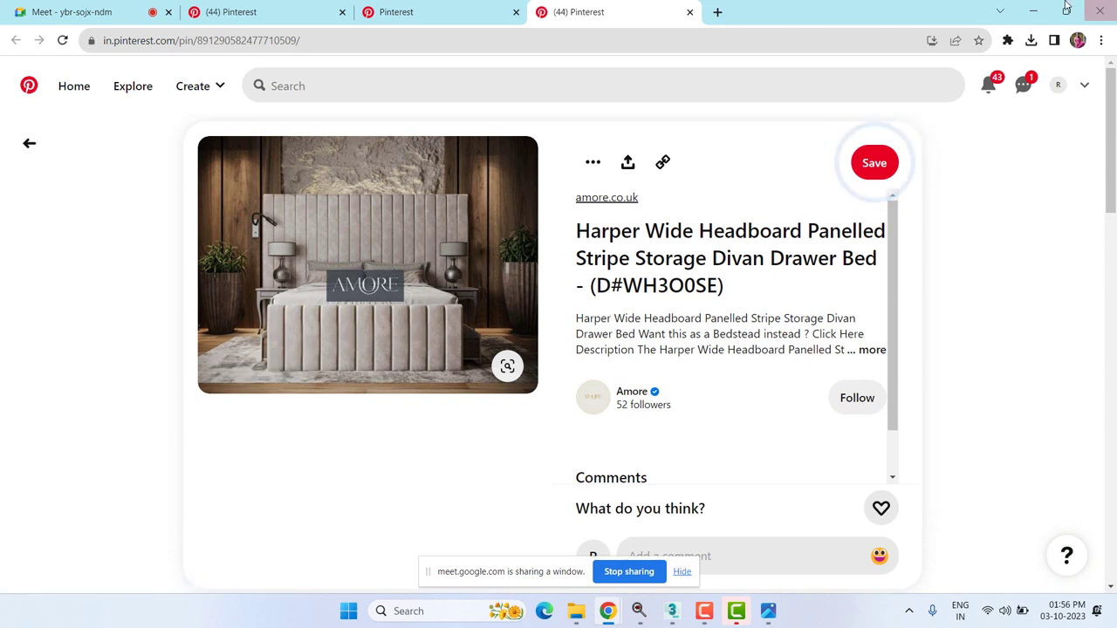
{"action": "left_click", "coordinate": [1039, 9]}
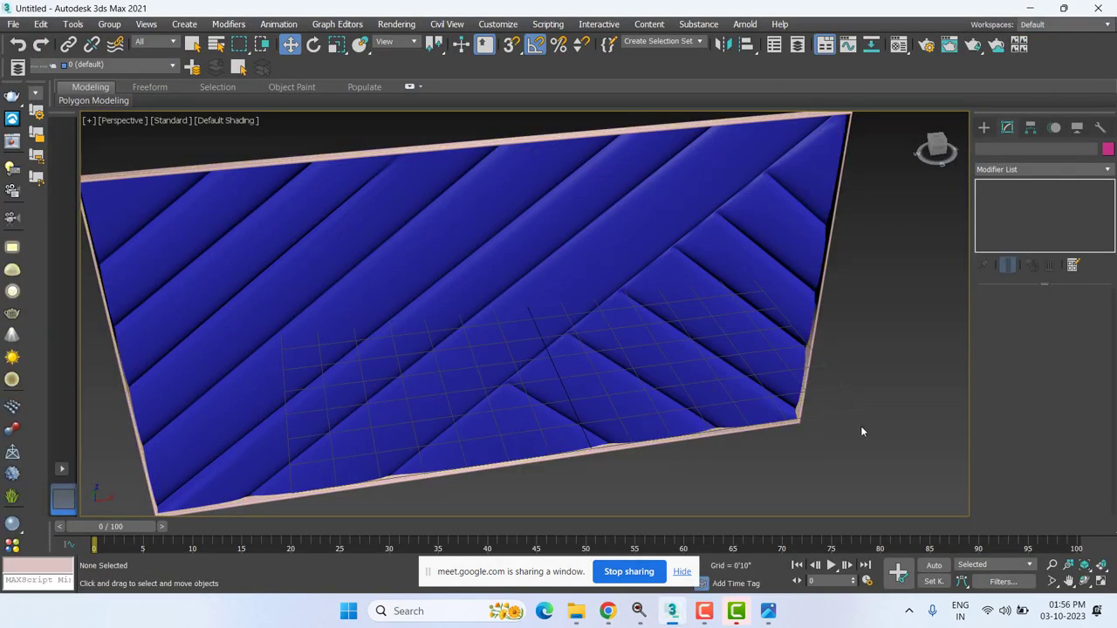
{"action": "scroll", "coordinate": [786, 445], "scroll_direction": "down", "scroll_amount": 5}
{"action": "middle_click_drag", "start_coordinate": [747, 471], "coordinate": [390, 312]}
{"action": "scroll", "coordinate": [389, 312], "scroll_direction": "up", "scroll_amount": 8}
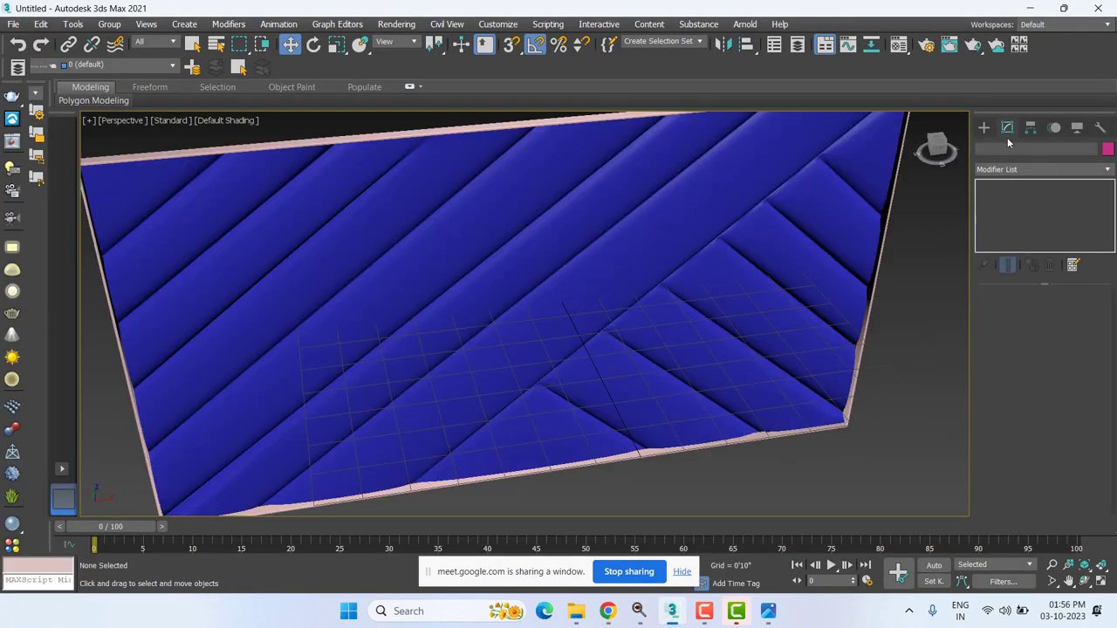
{"action": "left_click", "coordinate": [985, 127]}
{"action": "left_click", "coordinate": [999, 147]}
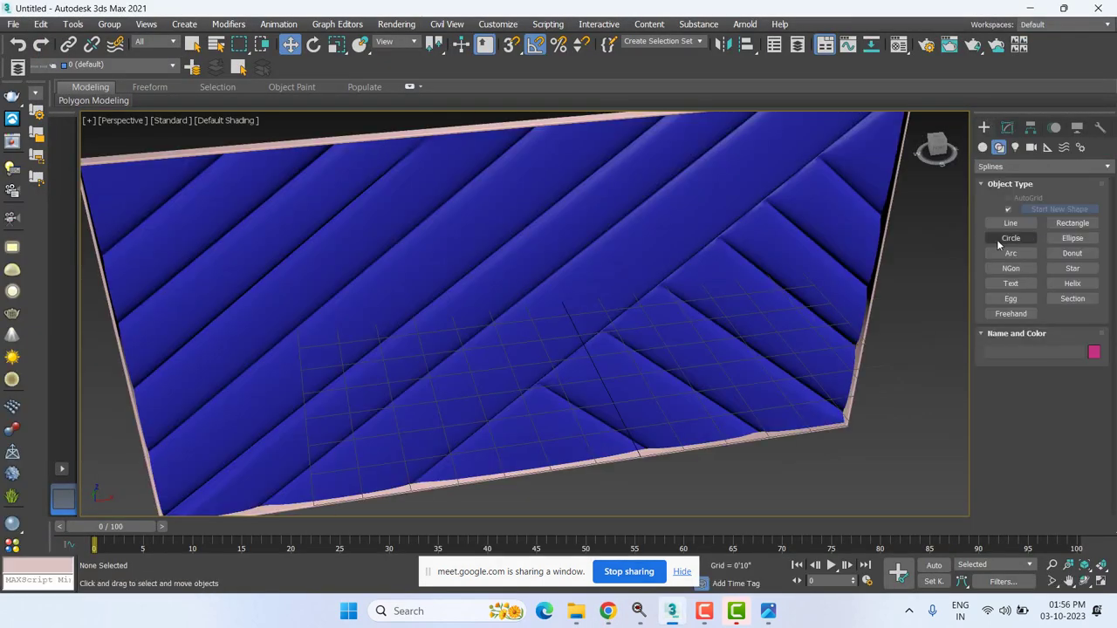
{"action": "left_click", "coordinate": [983, 147]}
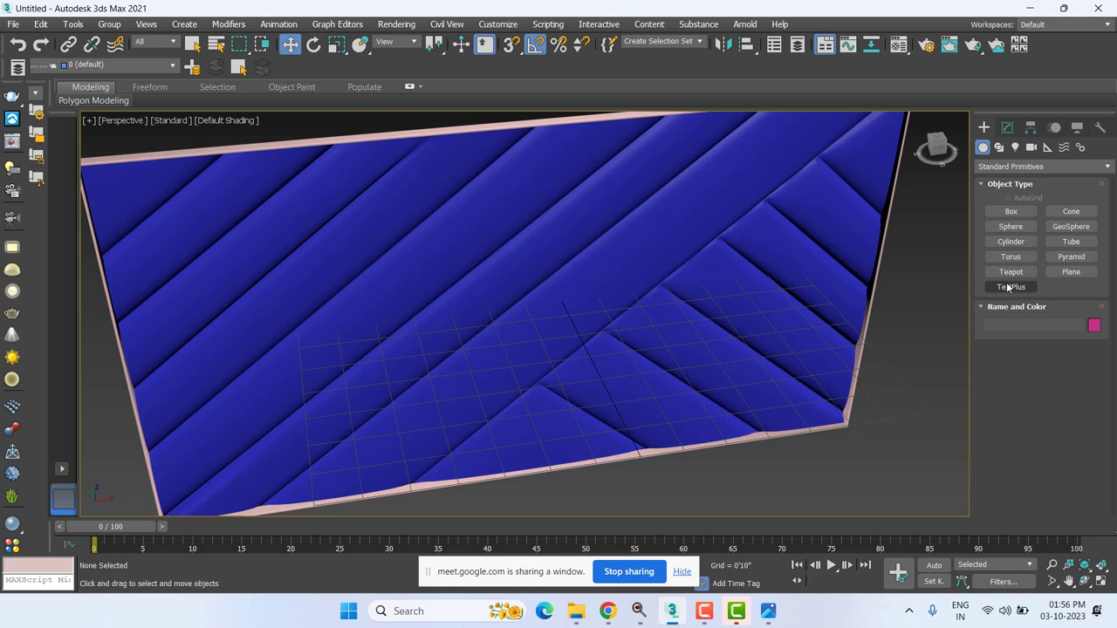
- Compare the Amore striped headboard pin with the diagonal-panel headboard pin in the Pinterest browser window
{"action": "left_click", "coordinate": [613, 612]}
{"action": "left_click", "coordinate": [528, 537]}
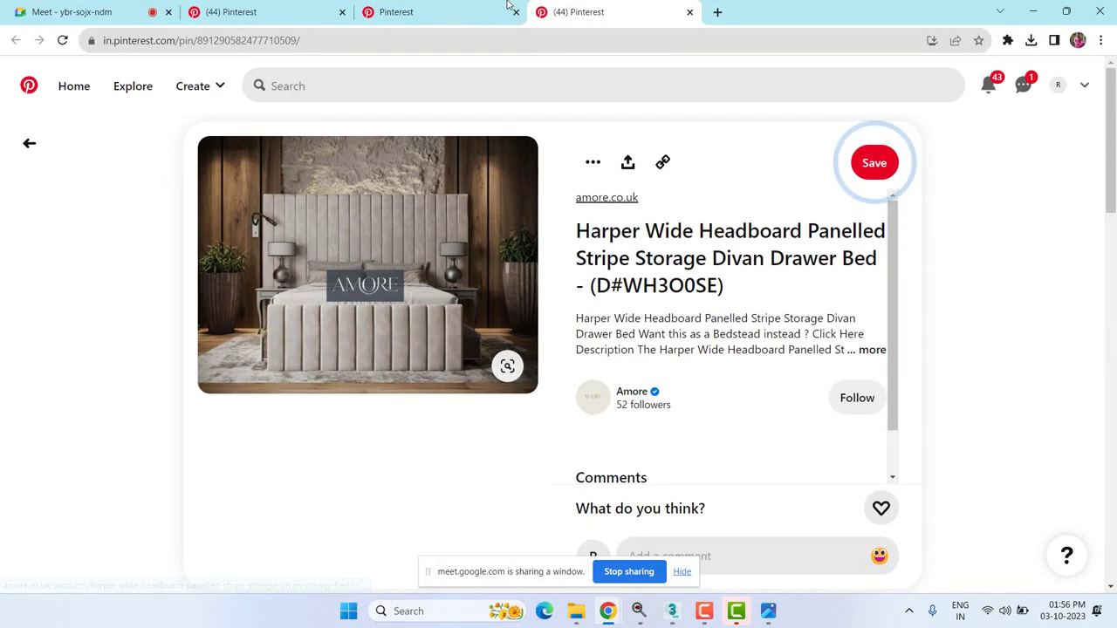
{"action": "left_click", "coordinate": [443, 9]}
{"action": "left_click", "coordinate": [639, 6]}
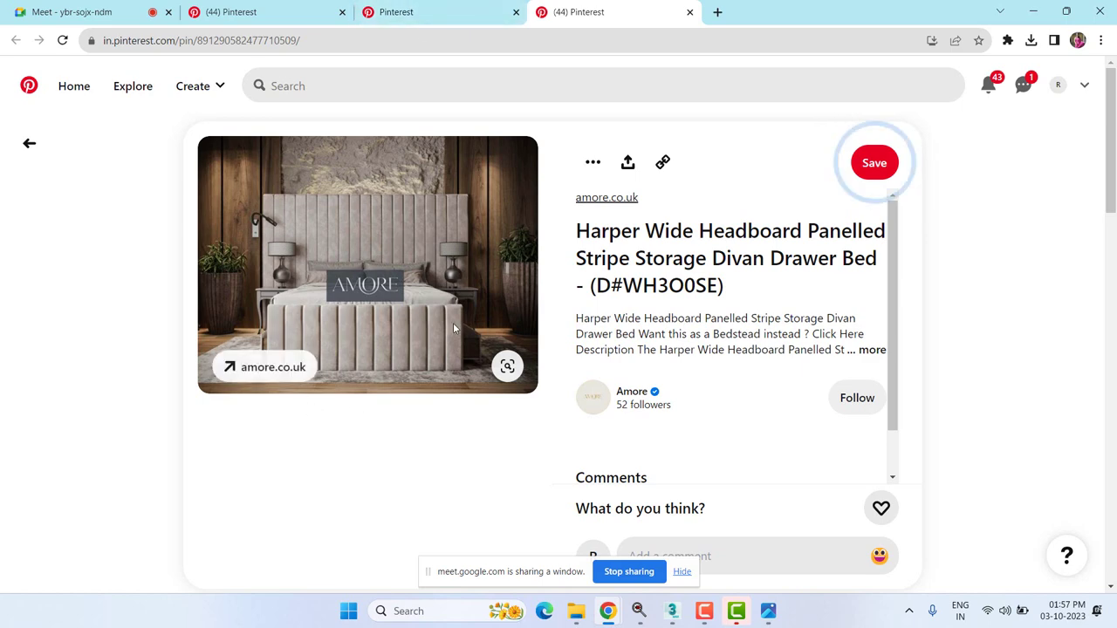
{"action": "left_click", "coordinate": [445, 13]}
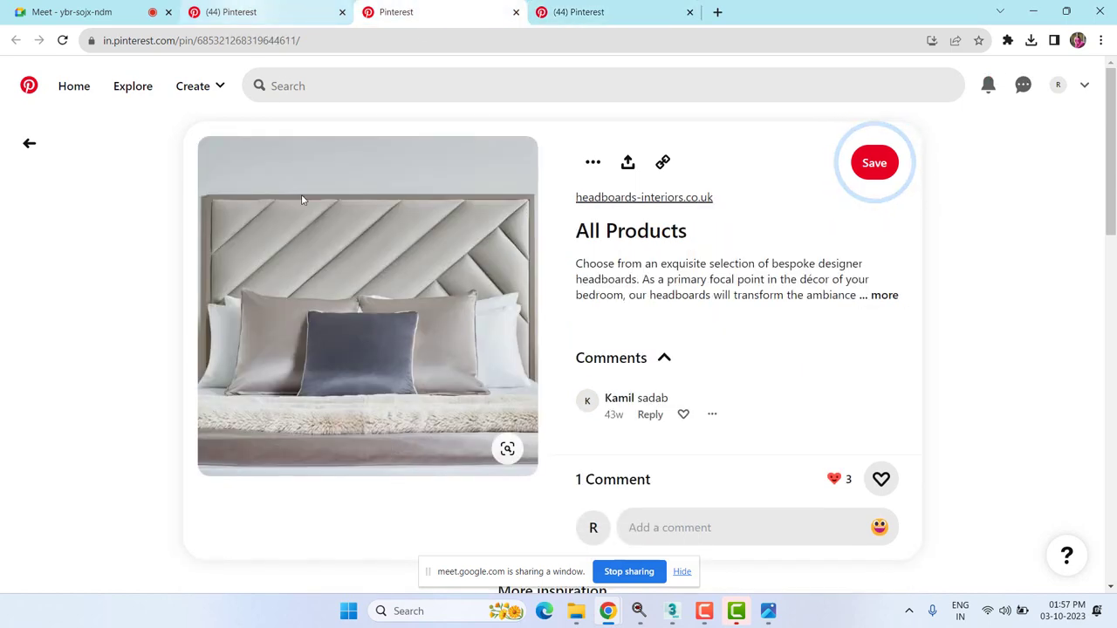
- Browse the bed back results and open the Behance bedroom pin with the radiating-panel headboard in a new tab
{"action": "left_click", "coordinate": [262, 12]}
{"action": "scroll", "coordinate": [820, 454], "scroll_direction": "down", "scroll_amount": 1}
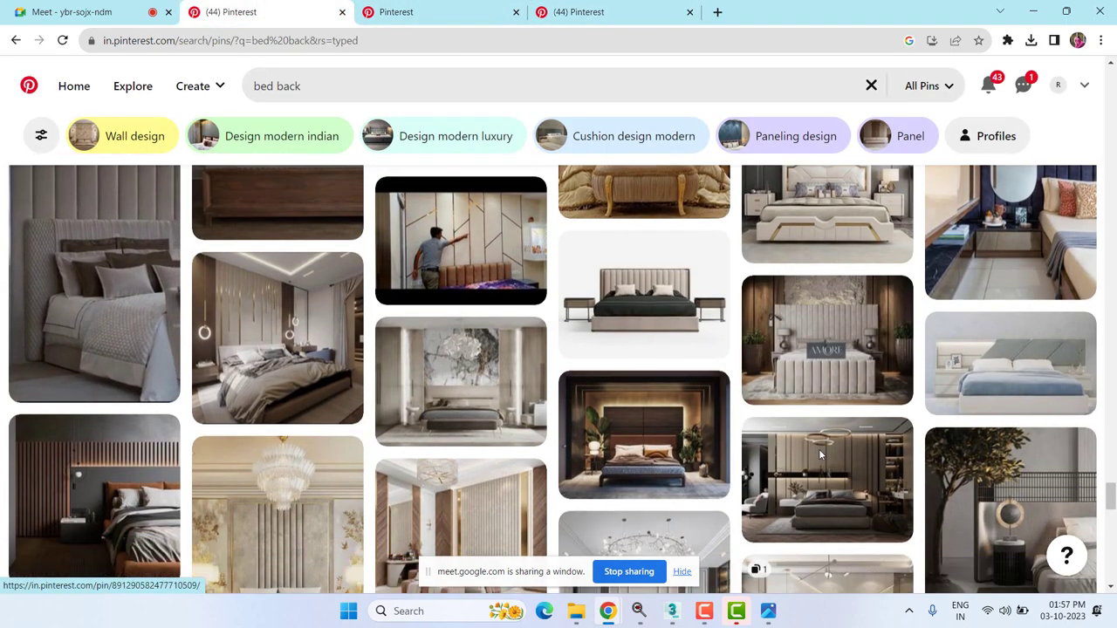
{"action": "scroll", "coordinate": [820, 454], "scroll_direction": "down", "scroll_amount": 1}
{"action": "scroll", "coordinate": [819, 450], "scroll_direction": "up", "scroll_amount": 3}
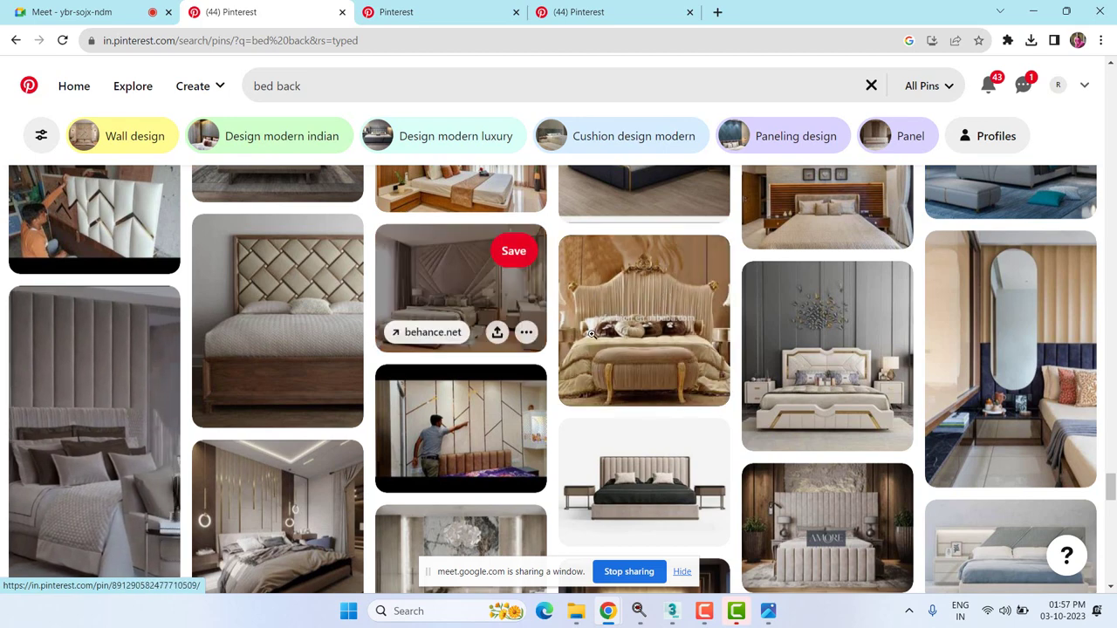
{"action": "scroll", "coordinate": [704, 485], "scroll_direction": "up", "scroll_amount": 2}
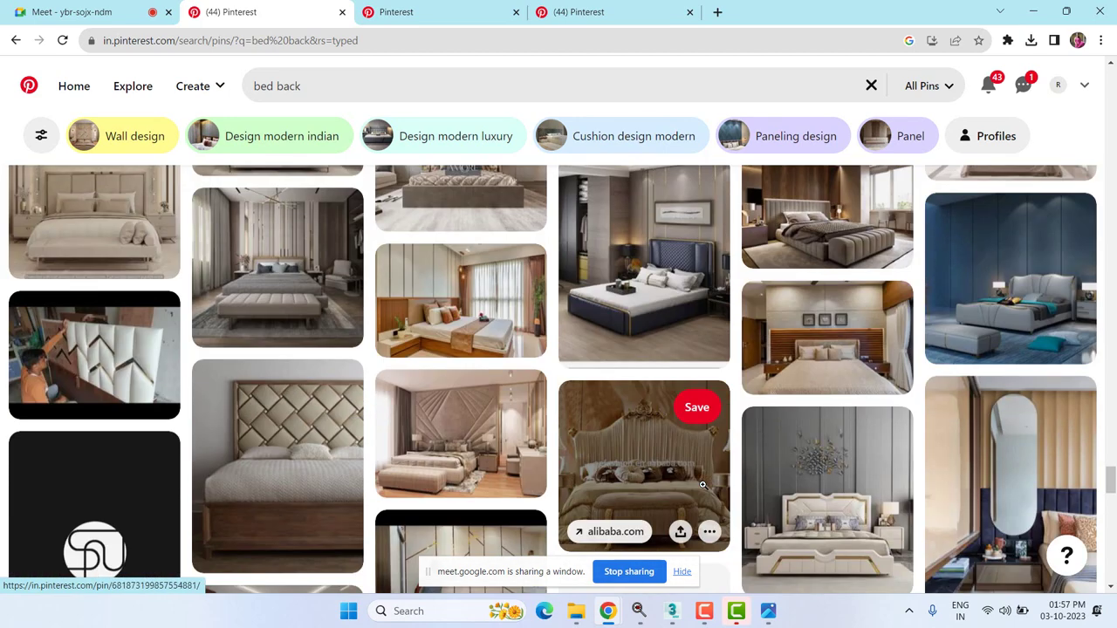
{"action": "left_click", "coordinate": [461, 426]}
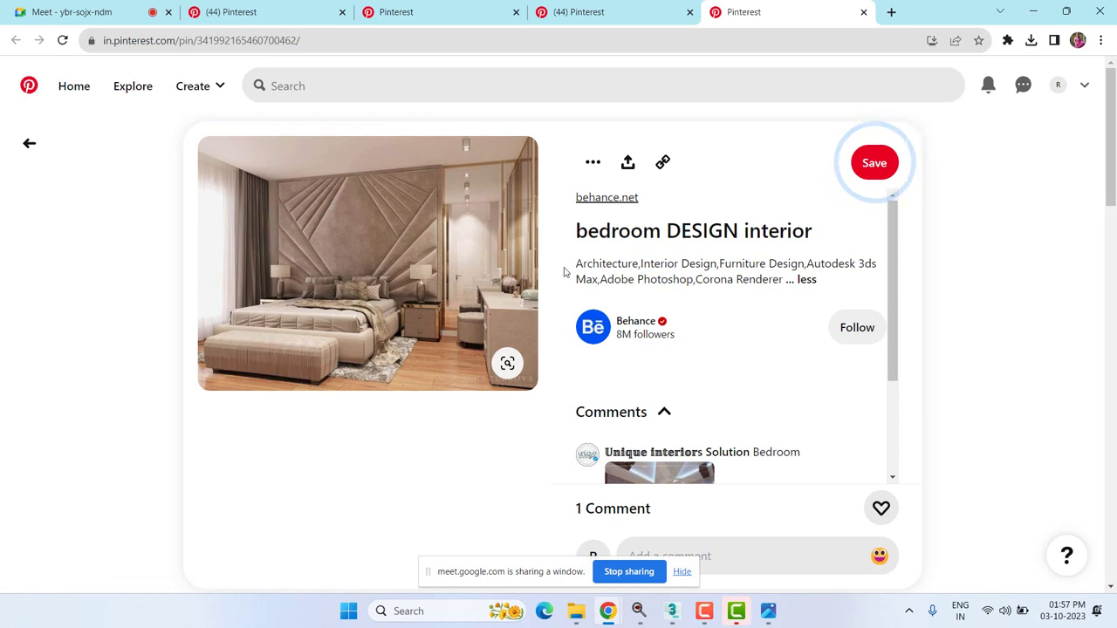
- Review the other opened headboard pins again and look through further bed back results for reference designs
{"action": "left_click", "coordinate": [643, 11]}
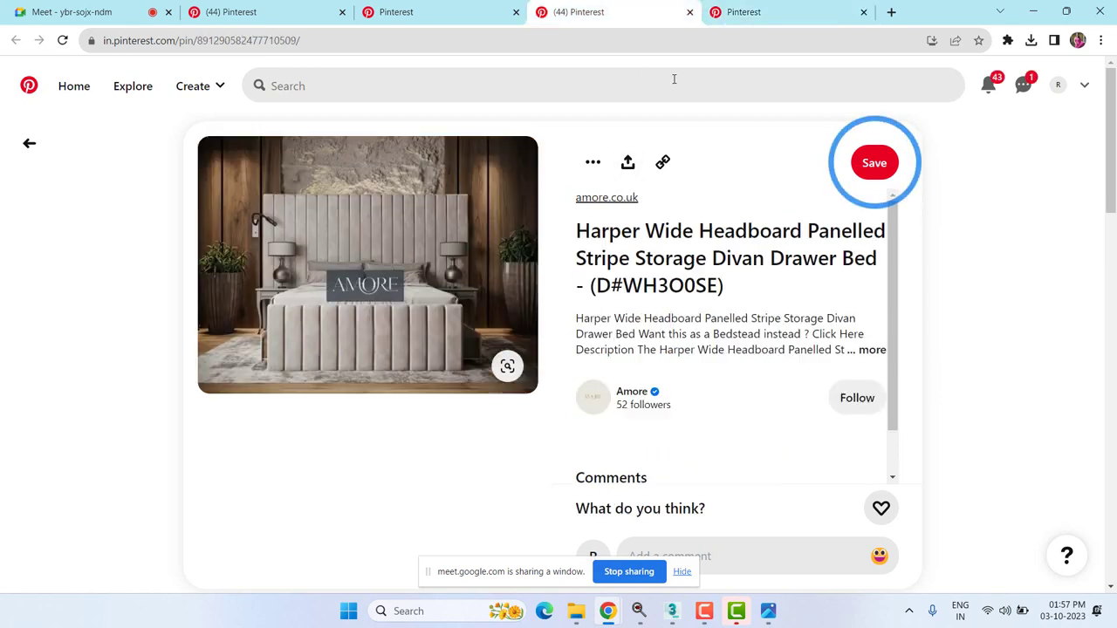
{"action": "left_click", "coordinate": [408, 11]}
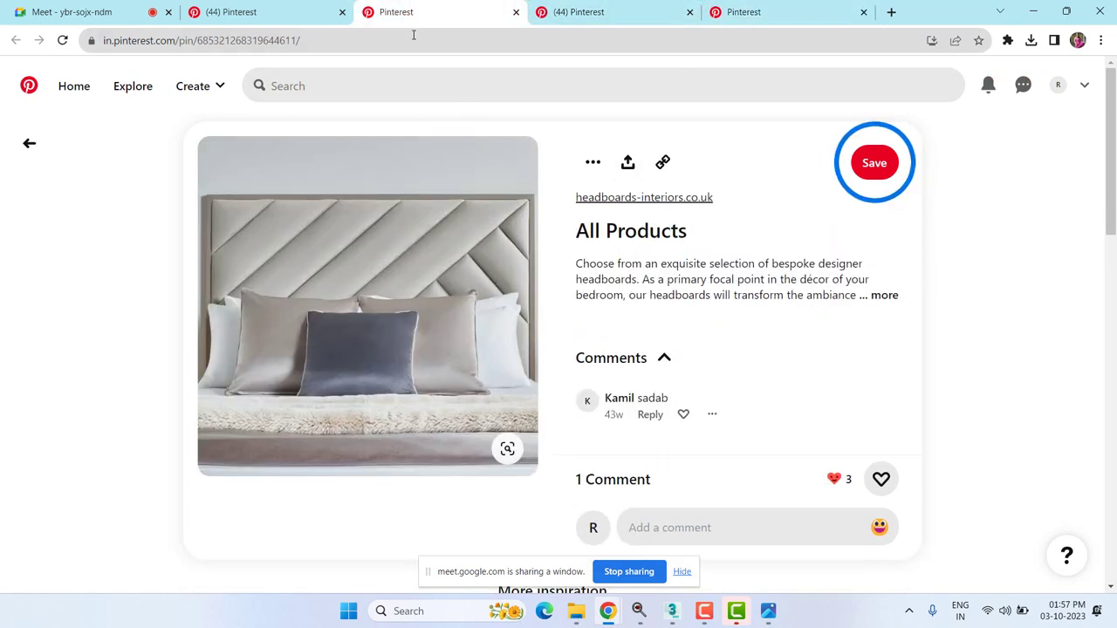
{"action": "left_click", "coordinate": [323, 8]}
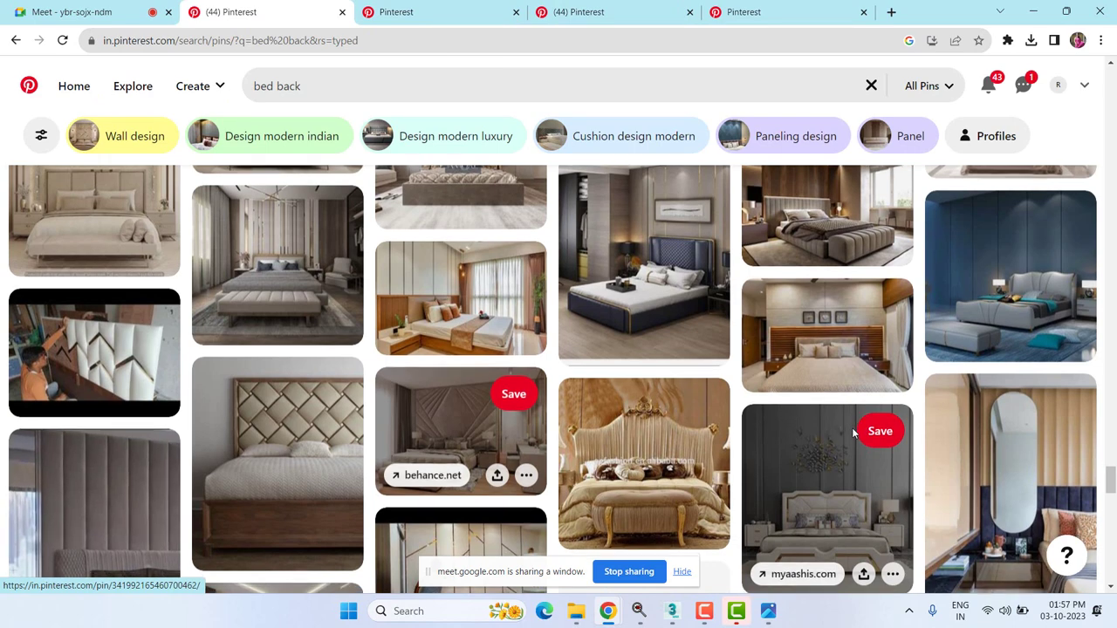
{"action": "scroll", "coordinate": [853, 429], "scroll_direction": "down", "scroll_amount": 8}
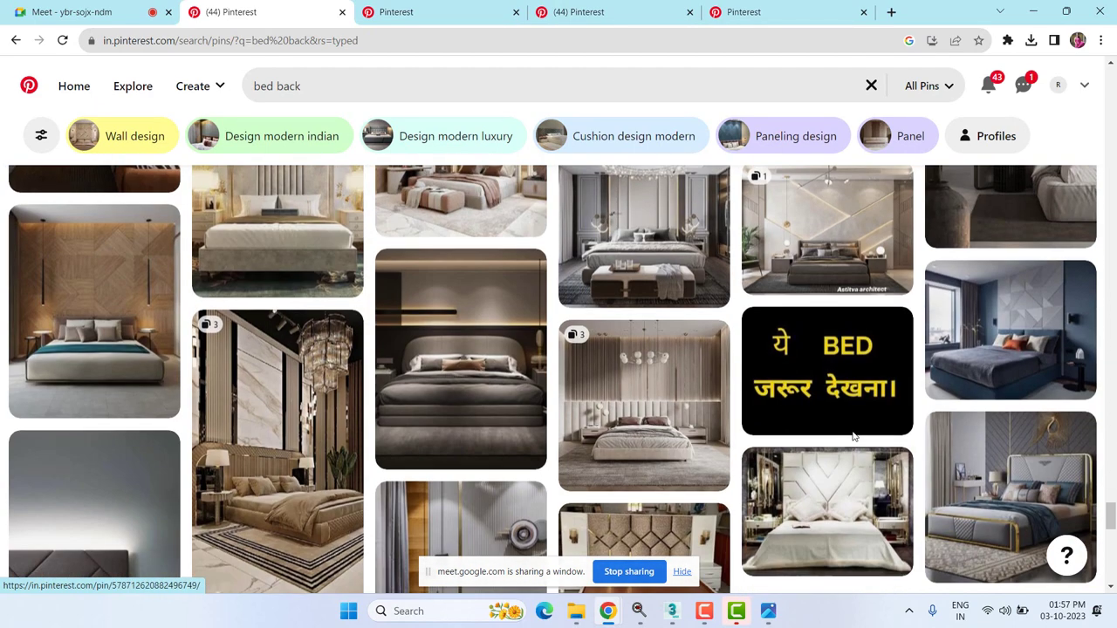
{"action": "mouse_move", "coordinate": [854, 432]}
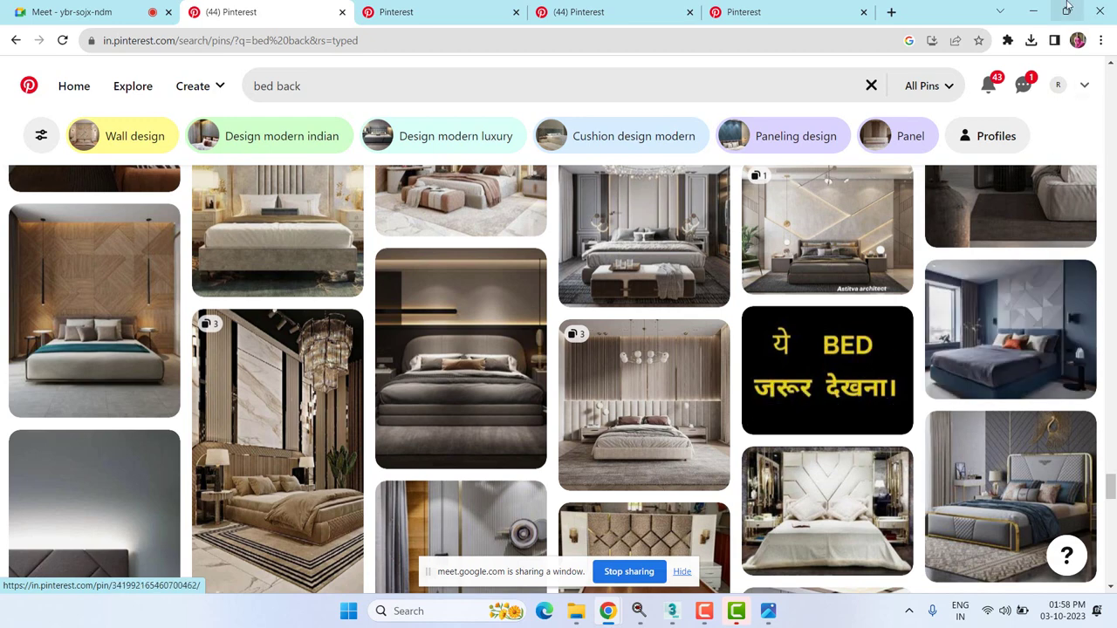
- Switch to 3ds Max and measure the headboard's width in the Front view with a snapped Tape helper along its upper edge
{"action": "key", "text": "alt+Tab"}
{"action": "scroll", "coordinate": [813, 346], "scroll_direction": "down", "scroll_amount": 5}
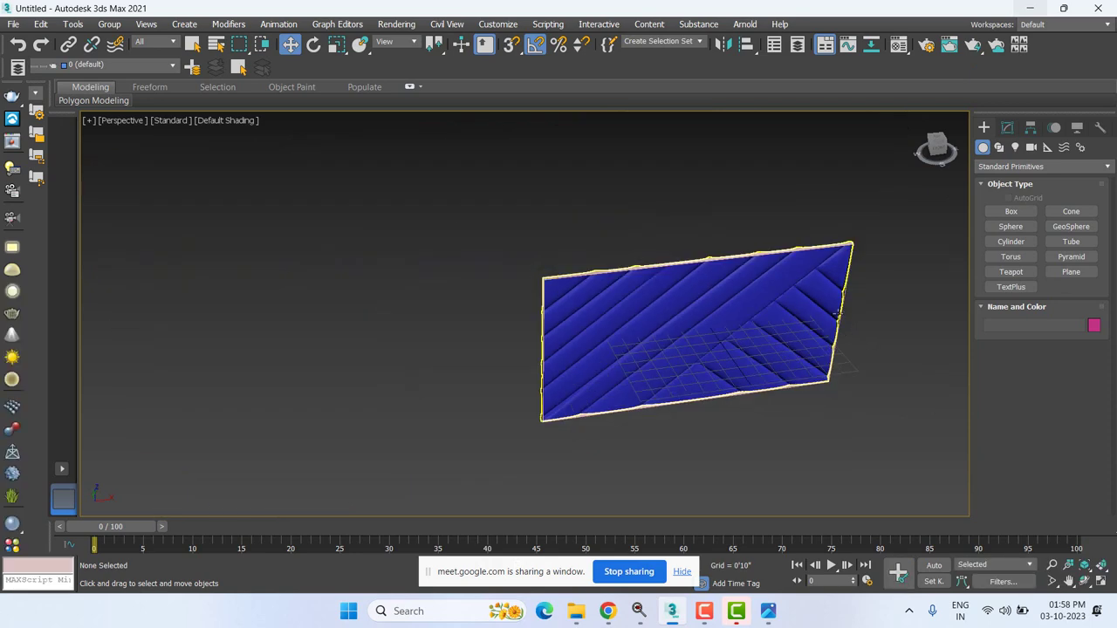
{"action": "middle_click_drag", "start_coordinate": [839, 308], "coordinate": [624, 329]}
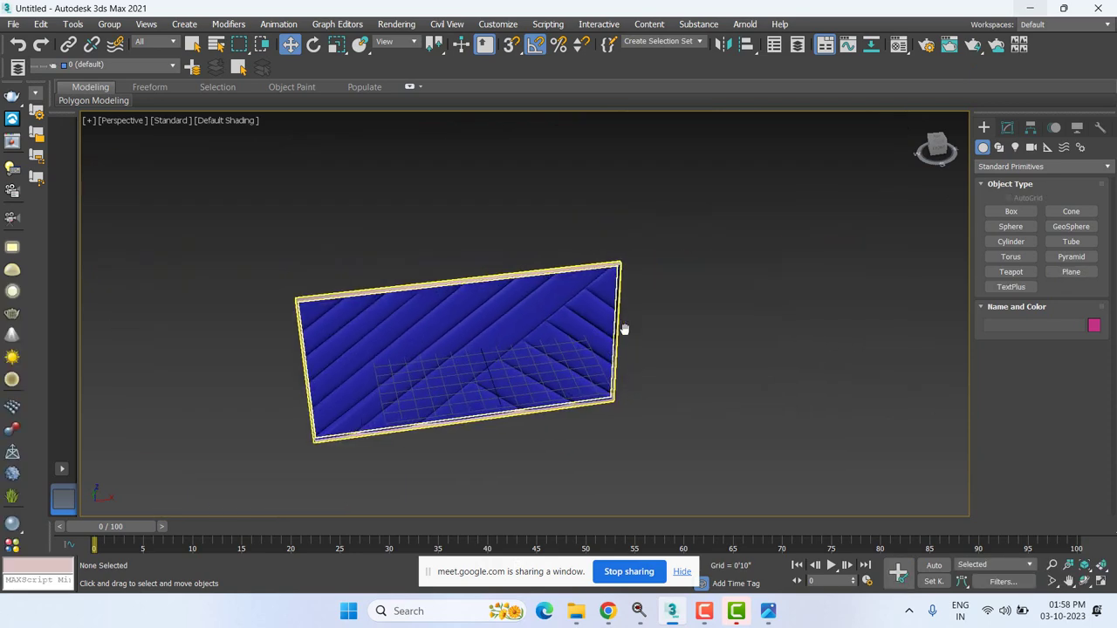
{"action": "left_click", "coordinate": [1050, 149]}
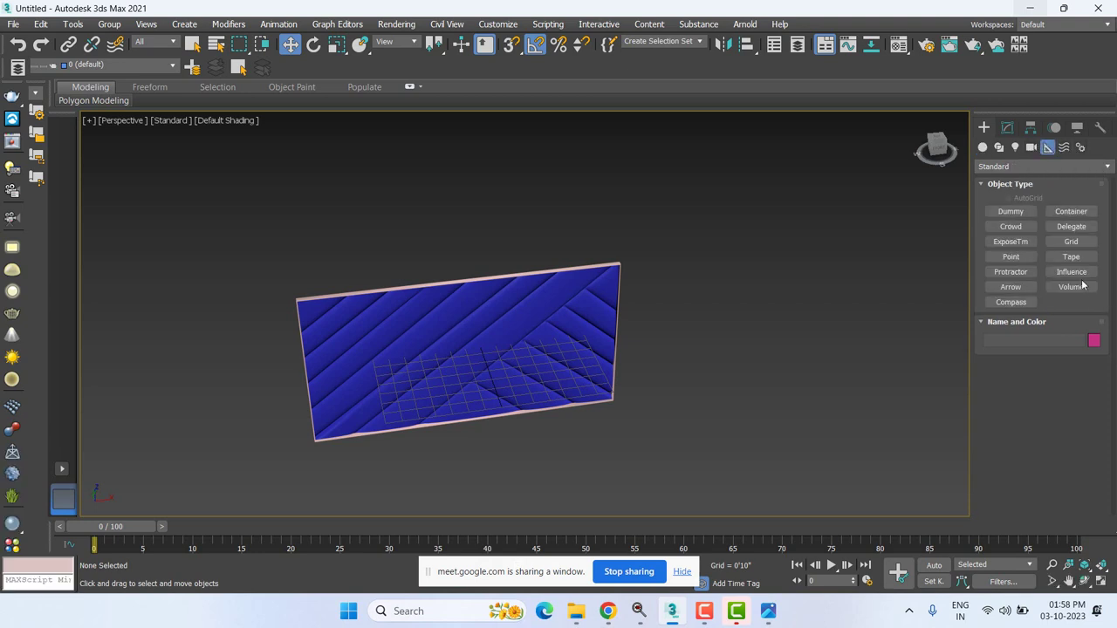
{"action": "left_click", "coordinate": [1071, 258]}
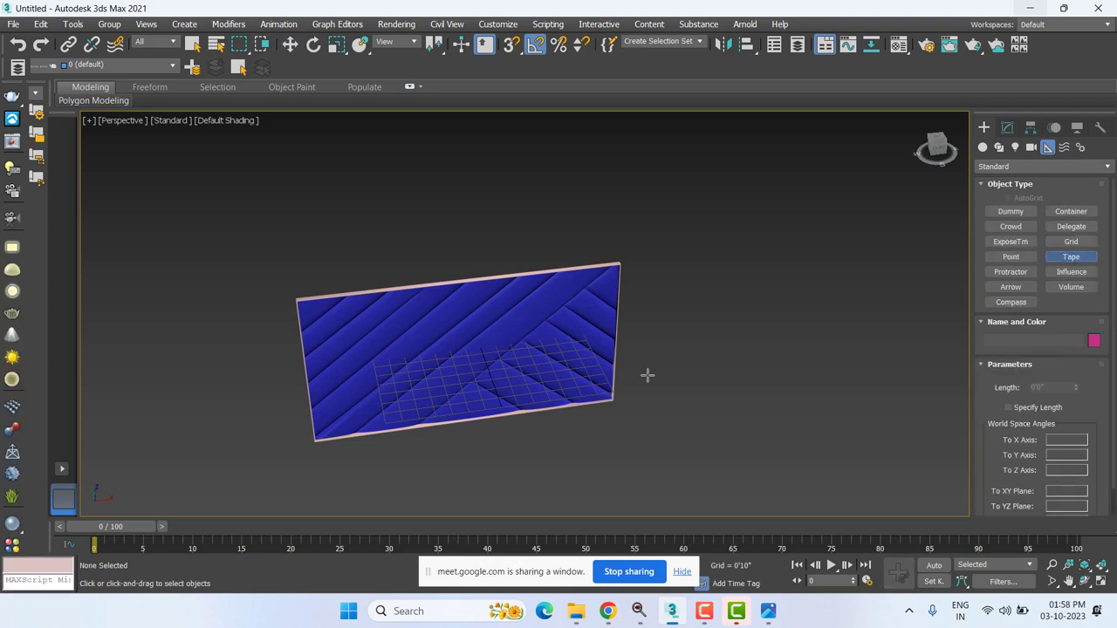
{"action": "key", "text": "f"}
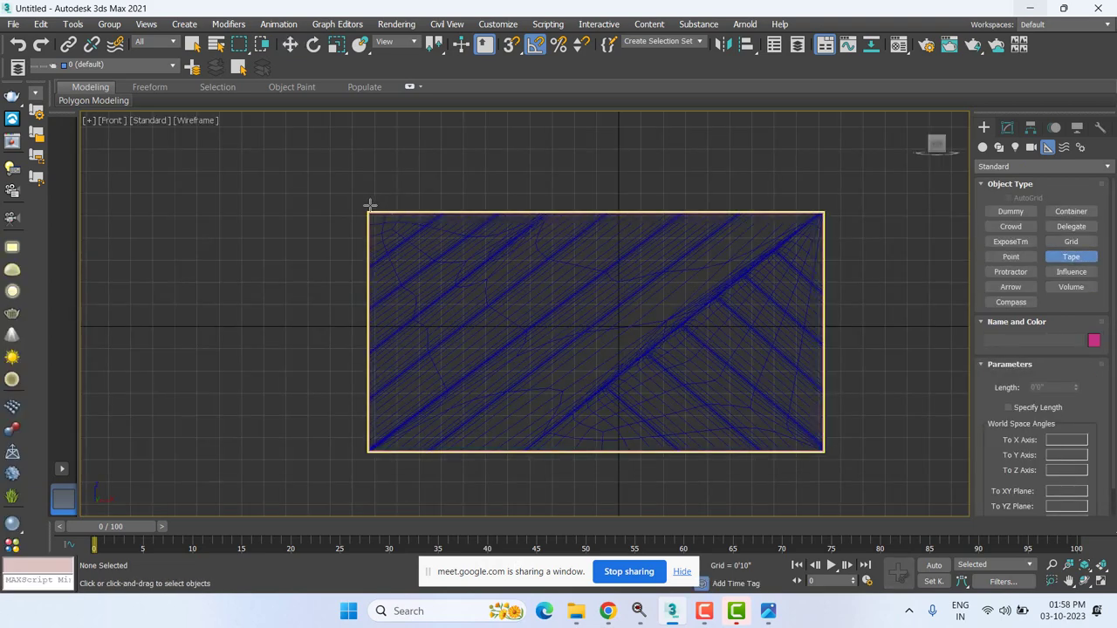
{"action": "key", "text": "s"}
{"action": "left_click_drag", "start_coordinate": [367, 207], "coordinate": [824, 211]}
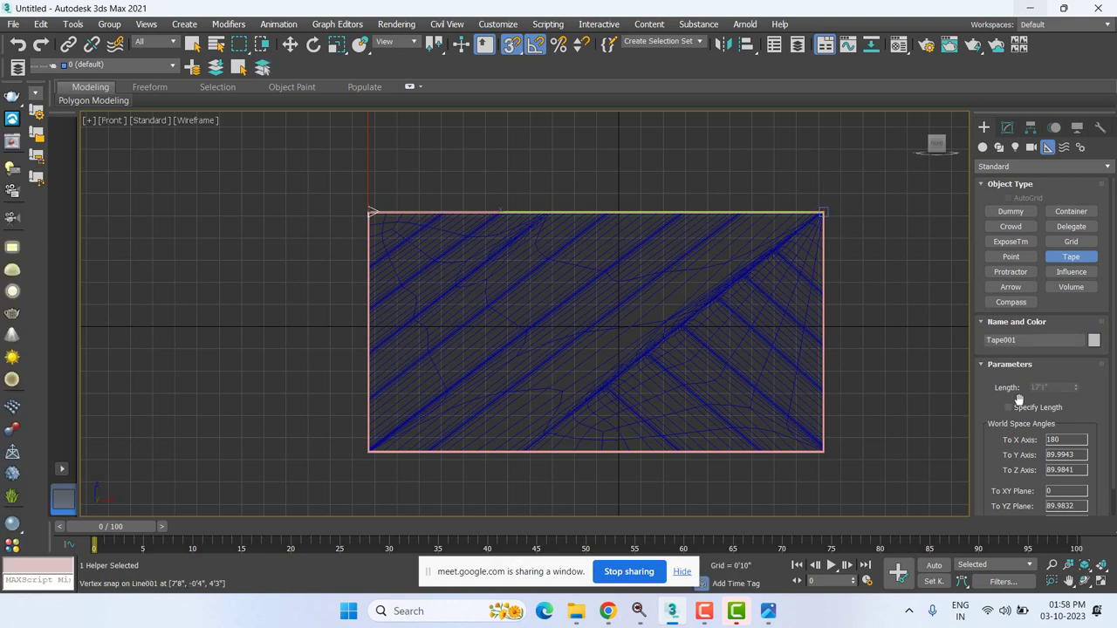
{"action": "left_click", "coordinate": [591, 319]}
{"action": "middle_click_drag", "start_coordinate": [573, 349], "coordinate": [530, 356]}
{"action": "right_click", "coordinate": [531, 356]}
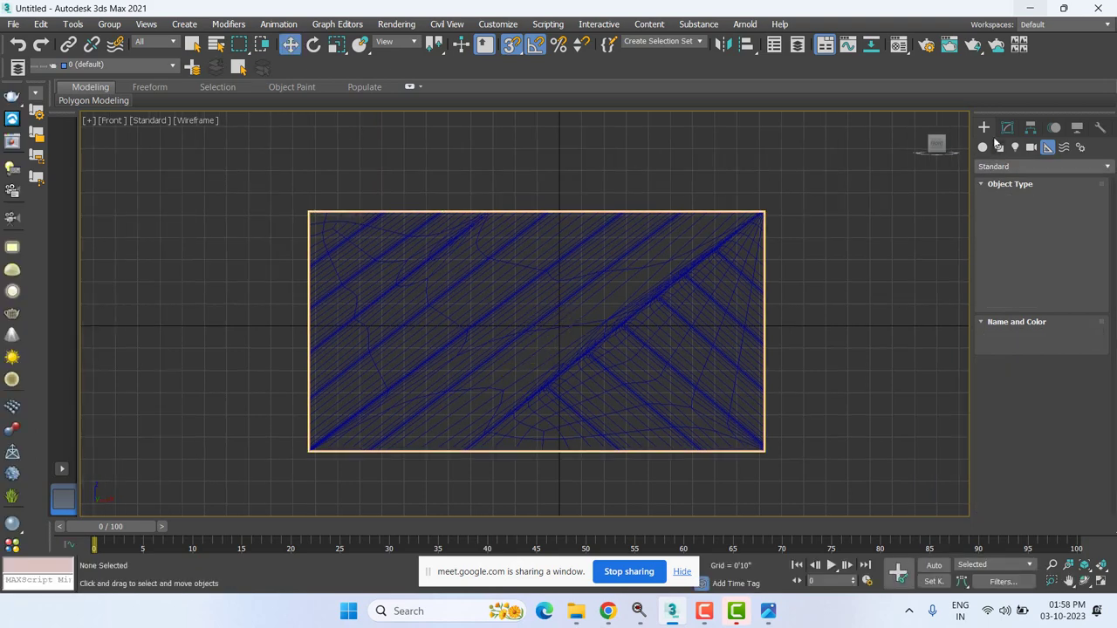
{"action": "left_click", "coordinate": [1009, 129]}
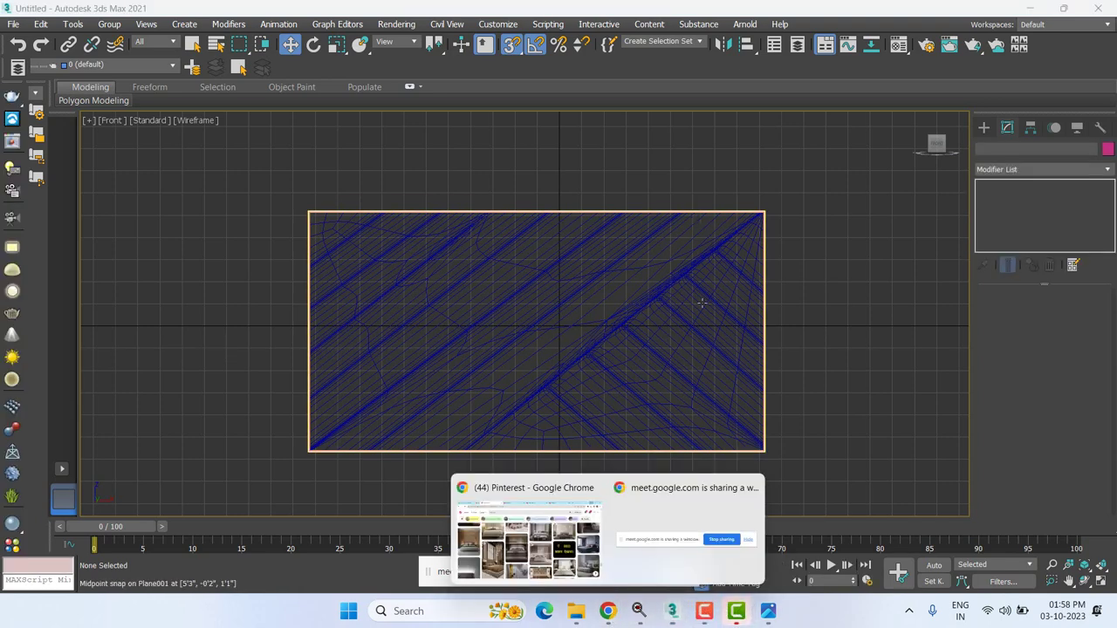
{"action": "middle_click_drag", "start_coordinate": [760, 296], "coordinate": [741, 289]}
{"action": "left_click", "coordinate": [666, 277]}
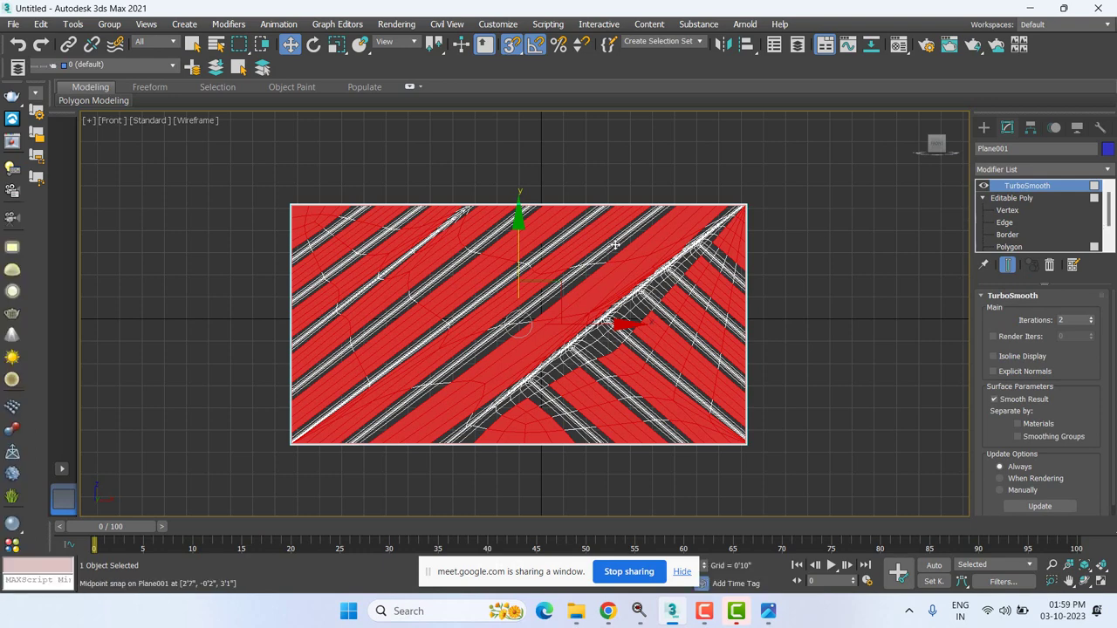
{"action": "middle_click_drag", "start_coordinate": [596, 241], "coordinate": [581, 236]}
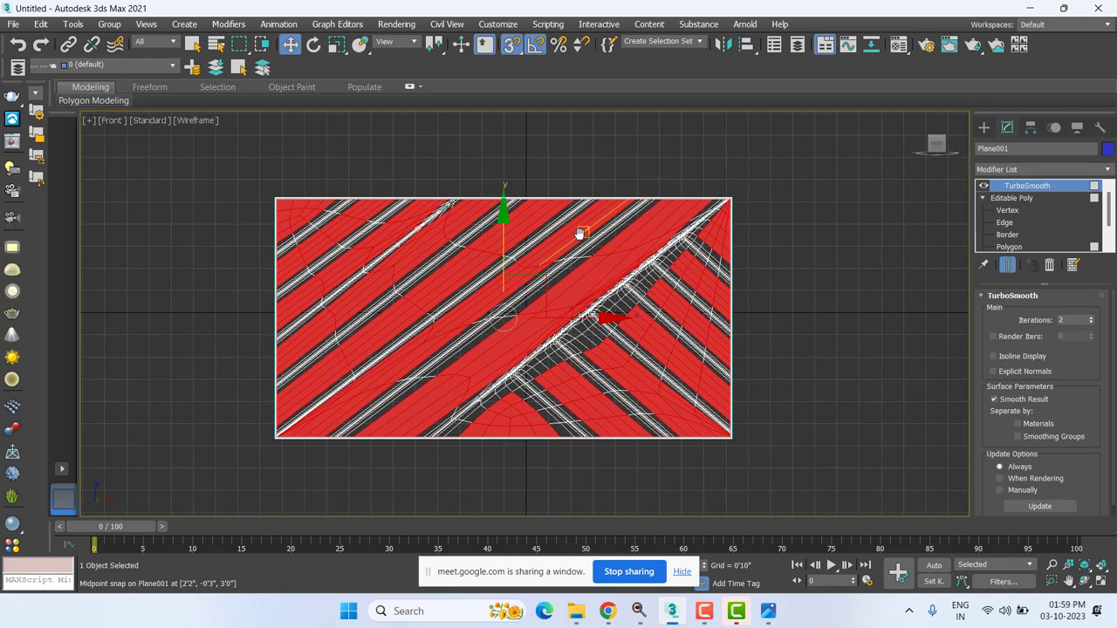
{"action": "left_click_drag", "start_coordinate": [577, 288], "coordinate": [577, 282]}
{"action": "left_click", "coordinate": [829, 311]}
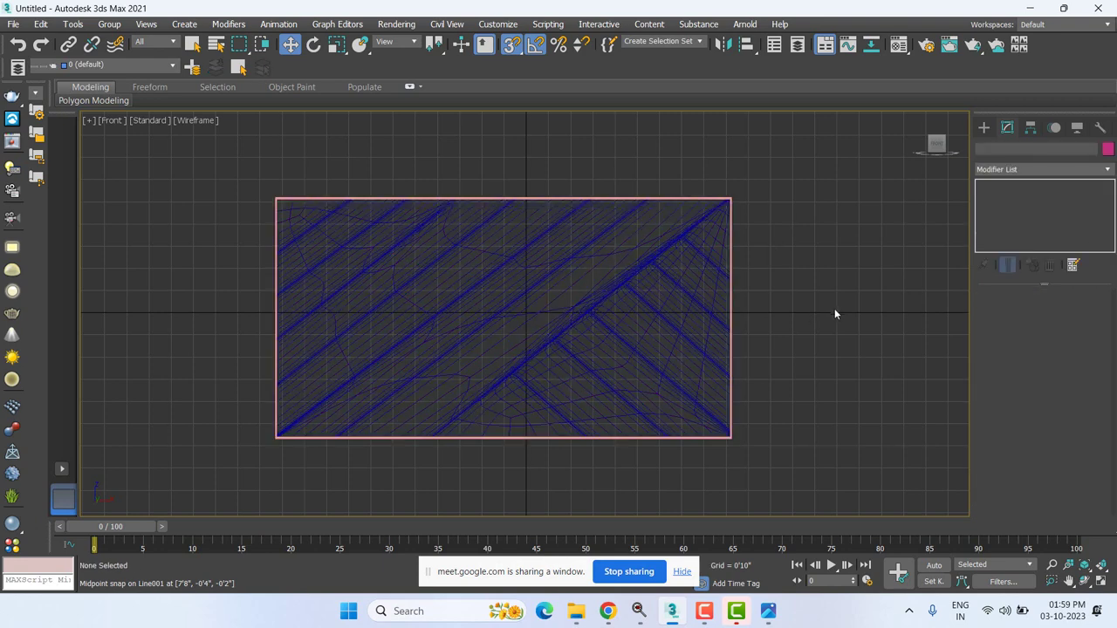
{"action": "left_click", "coordinate": [511, 295]}
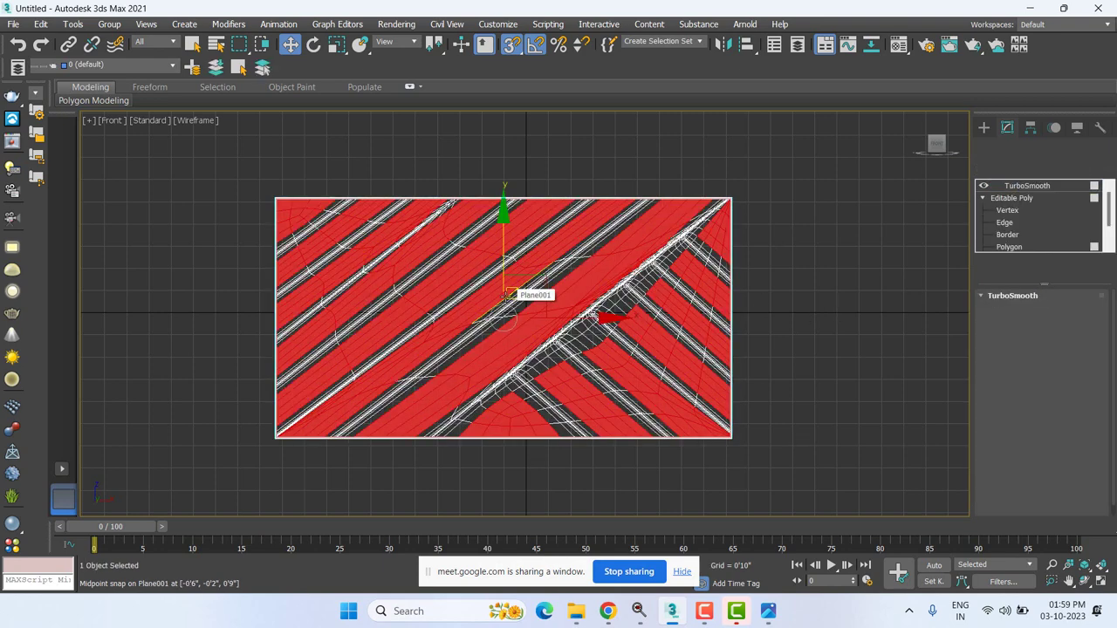
{"action": "left_click", "coordinate": [1025, 187]}
{"action": "left_click", "coordinate": [774, 340]}
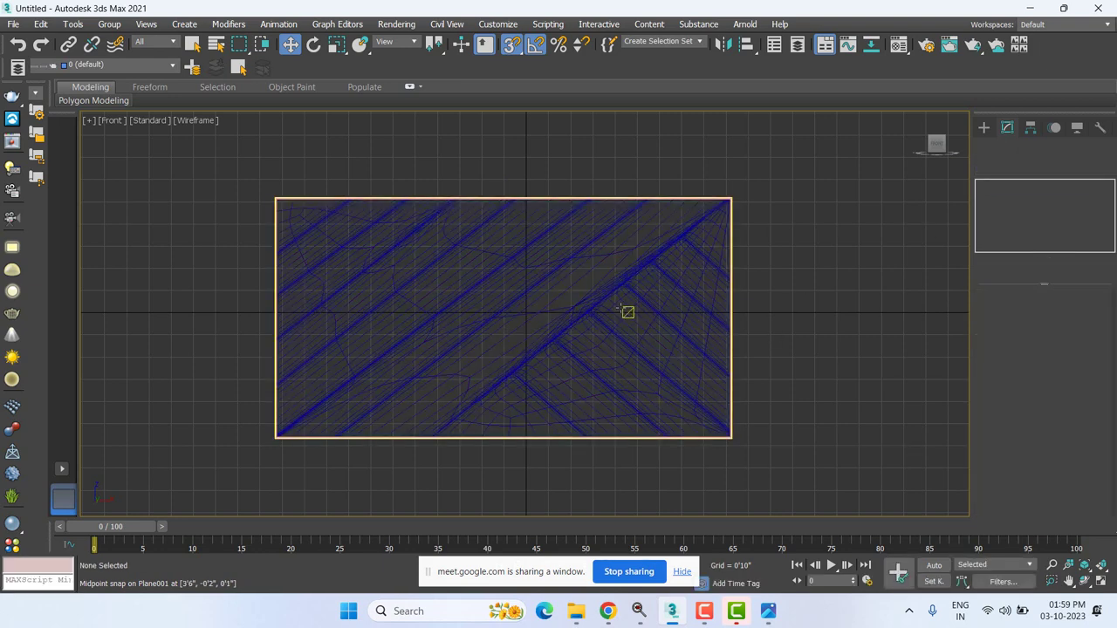
- Delete the blue diagonal-tufted panel with its TurboSmooth modifier, keeping only the surrounding headboard frame
{"action": "left_click", "coordinate": [616, 307]}
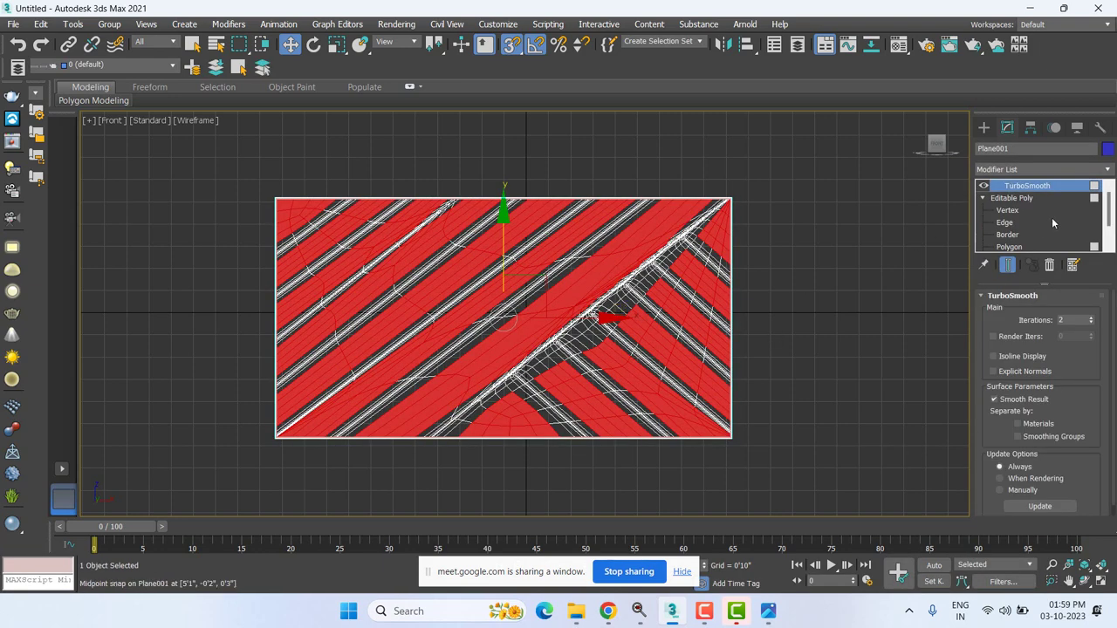
{"action": "left_click", "coordinate": [1011, 199]}
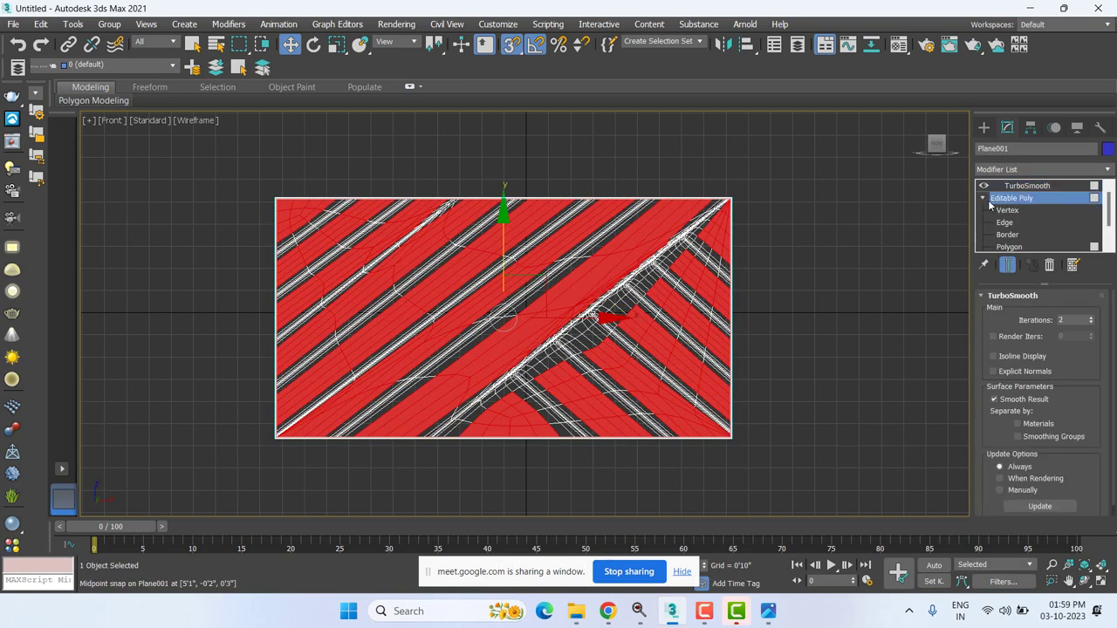
{"action": "left_click", "coordinate": [1024, 187]}
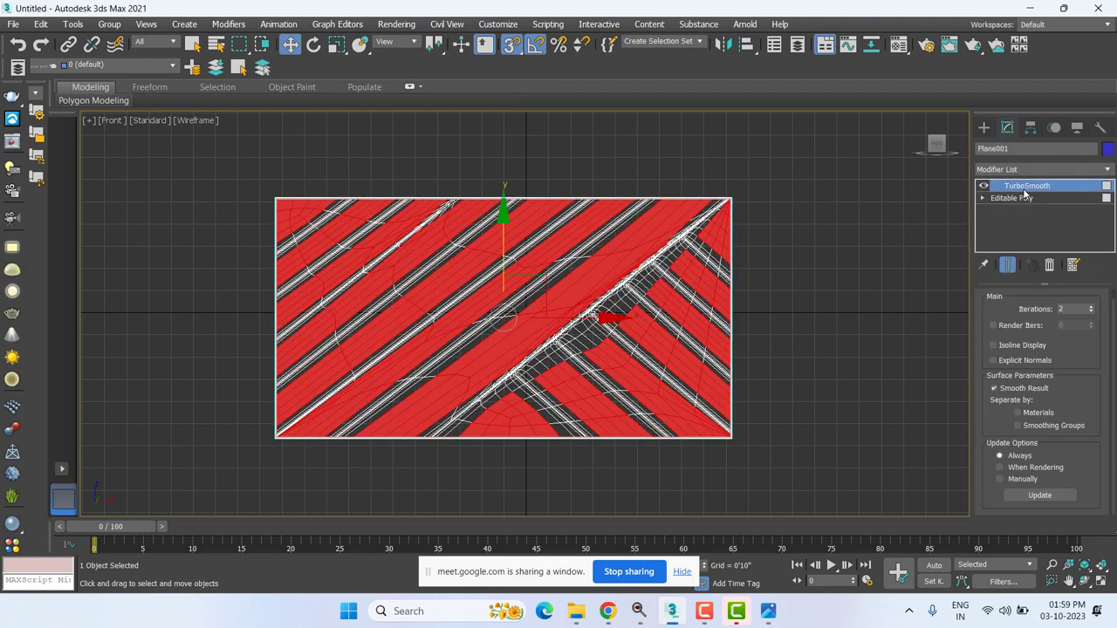
{"action": "key", "text": "Delete"}
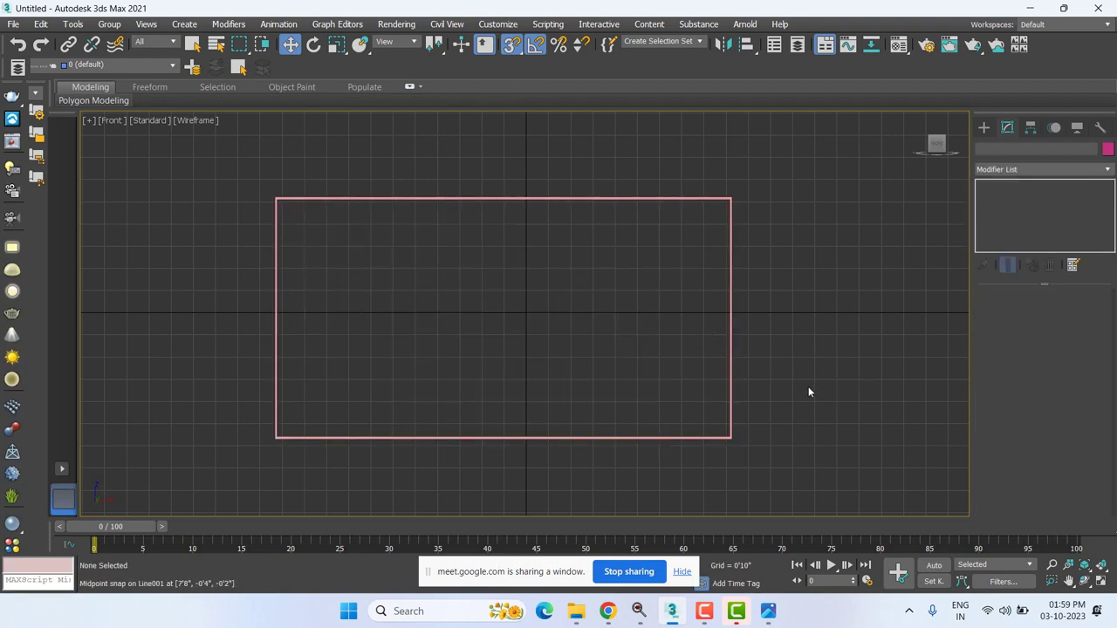
- Delete the remaining rectangular headboard frame so the scene is empty for a new bed back
{"action": "scroll", "coordinate": [809, 386], "scroll_direction": "down", "scroll_amount": 4}
{"action": "key", "text": "ctrl+a"}
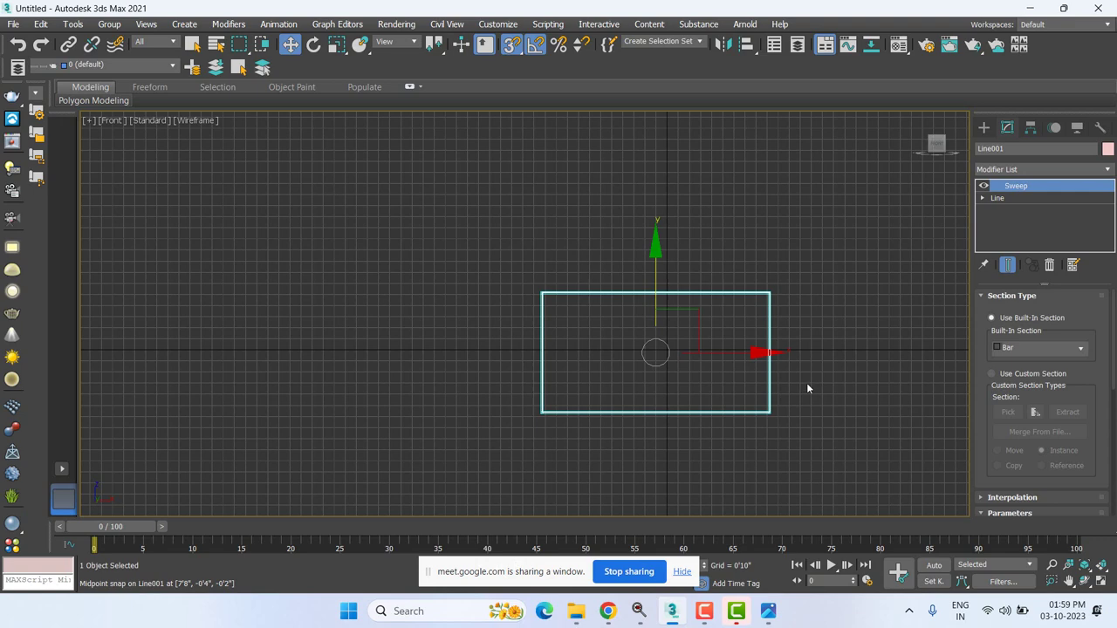
{"action": "key", "text": "Delete"}
{"action": "key", "text": "z"}
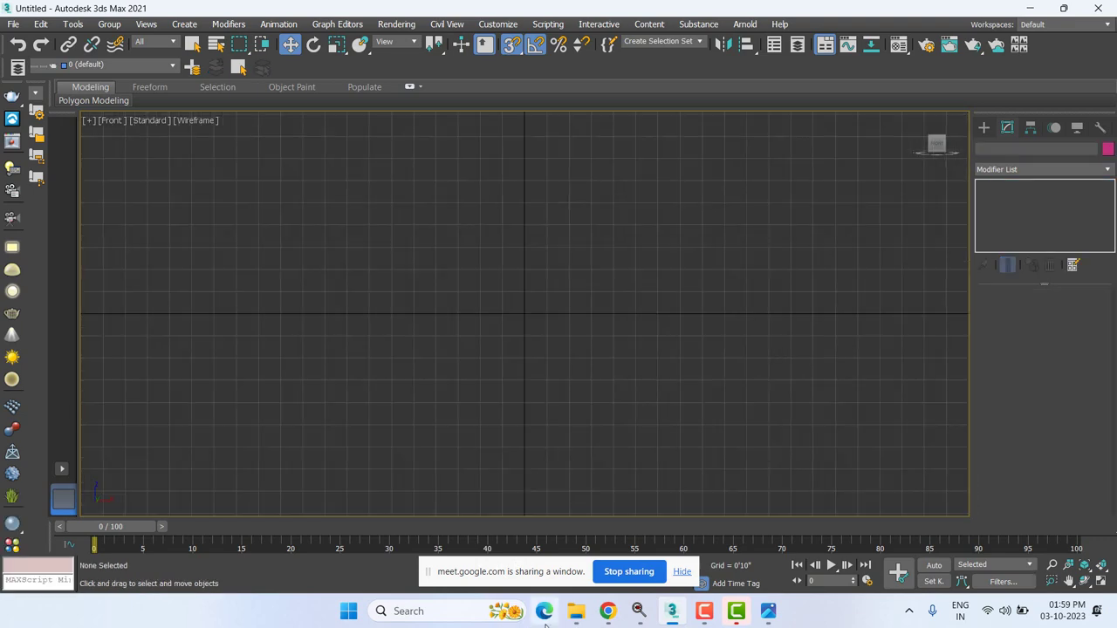
- Switch to the Google Meet call in Chrome, read the in-call messages, and return to 3ds Max
{"action": "left_click", "coordinate": [608, 611]}
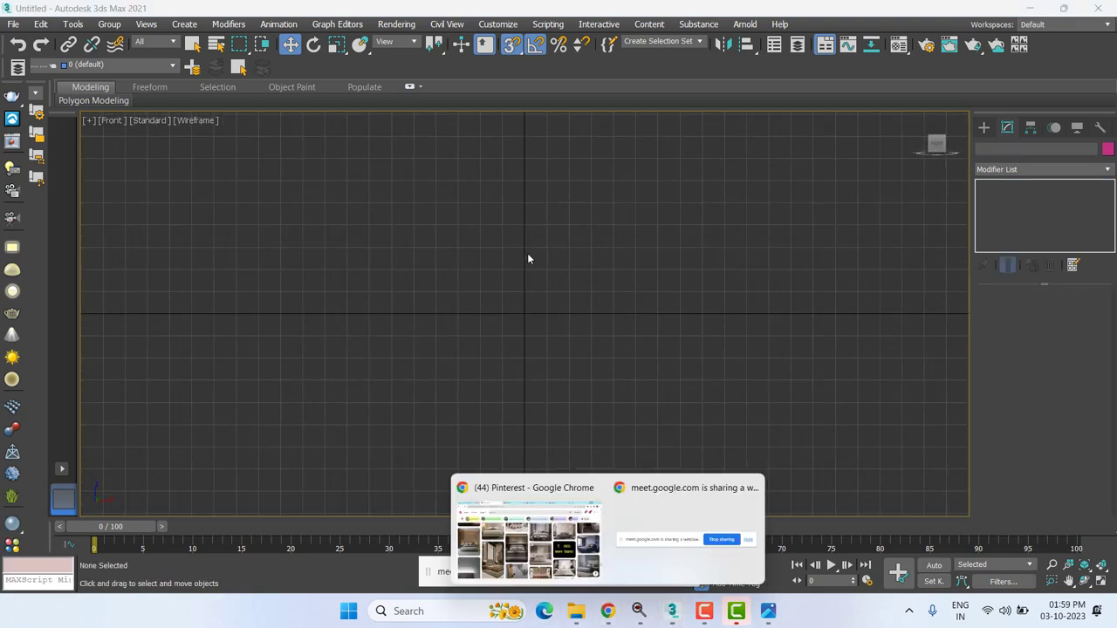
{"action": "left_click", "coordinate": [539, 529]}
{"action": "left_click", "coordinate": [75, 10]}
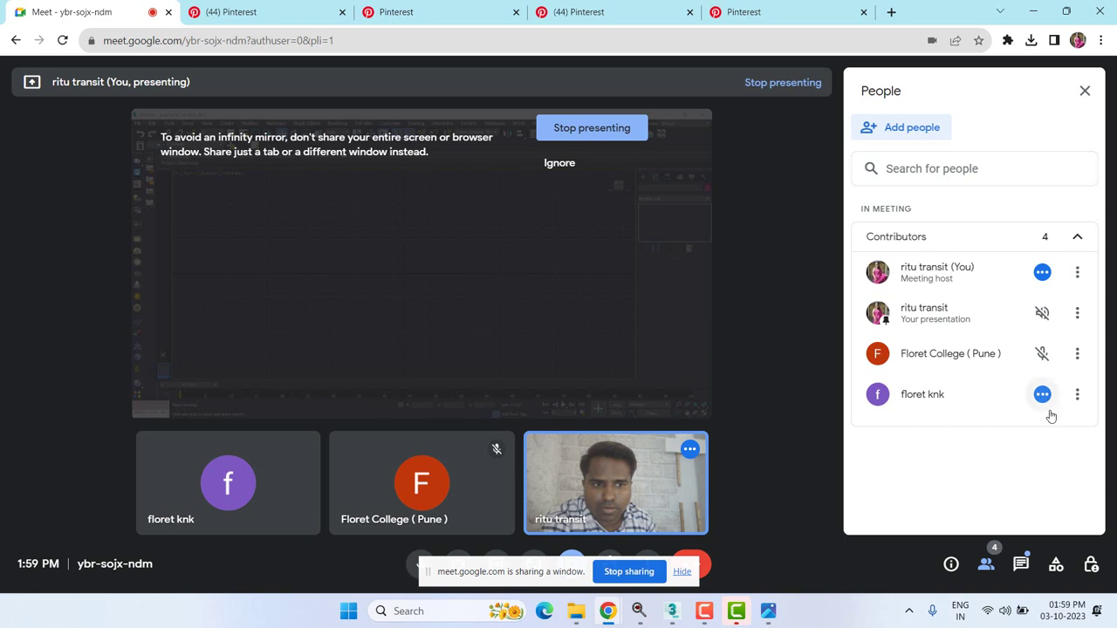
{"action": "left_click", "coordinate": [1021, 568]}
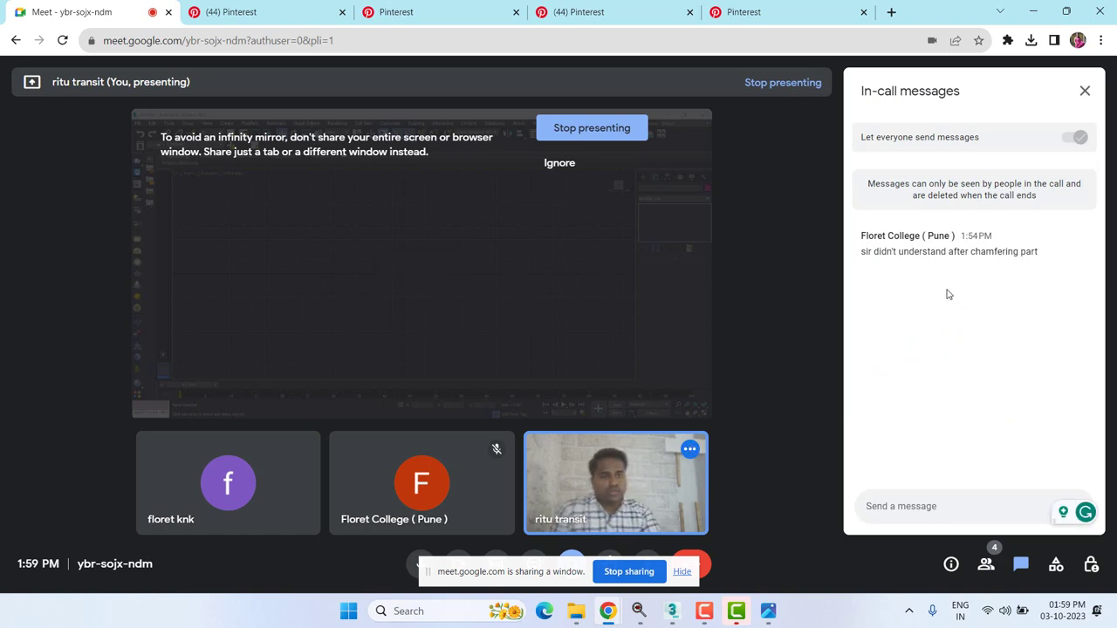
{"action": "left_click", "coordinate": [1033, 11]}
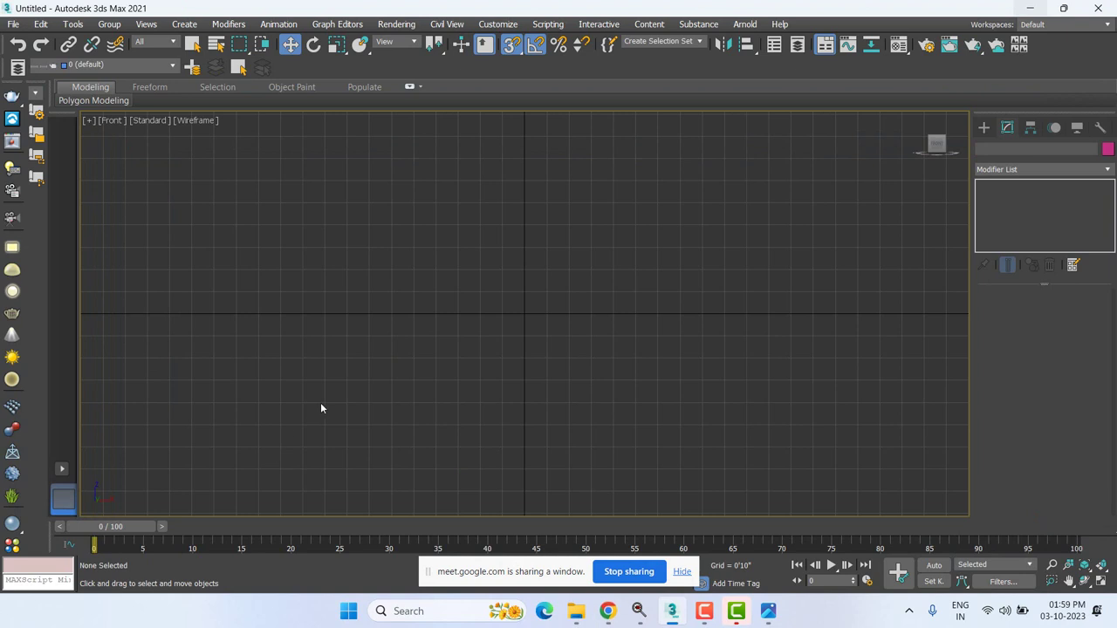
- Draw a plane about 8'9" long and 15'9" wide in the Front view and convert it to an Editable Poly
{"action": "left_click", "coordinate": [984, 127]}
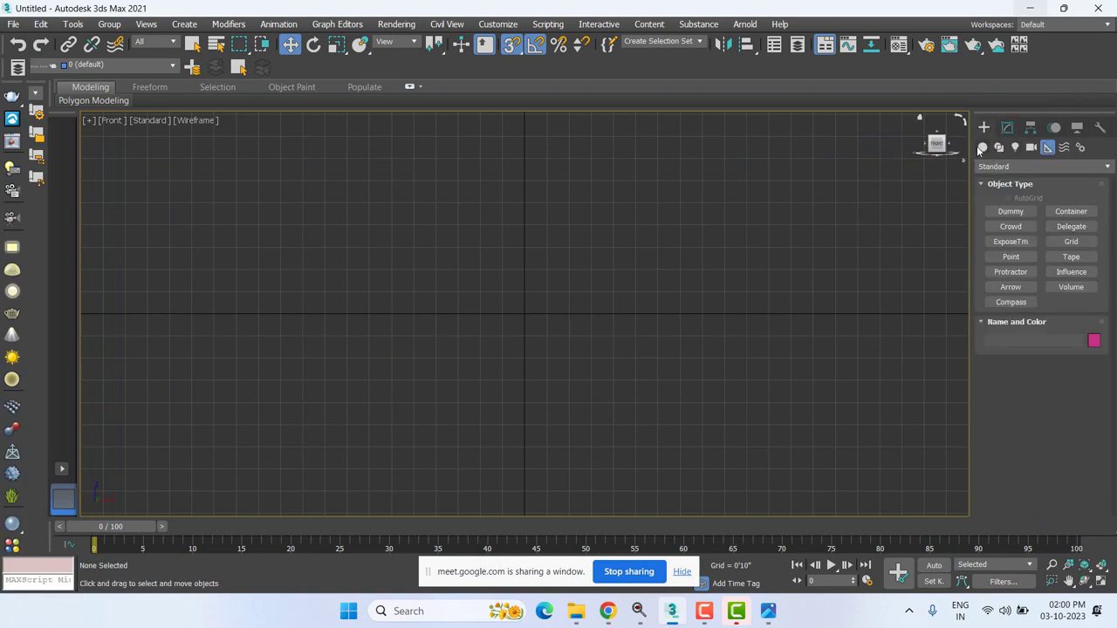
{"action": "left_click", "coordinate": [983, 147]}
{"action": "left_click", "coordinate": [1071, 271]}
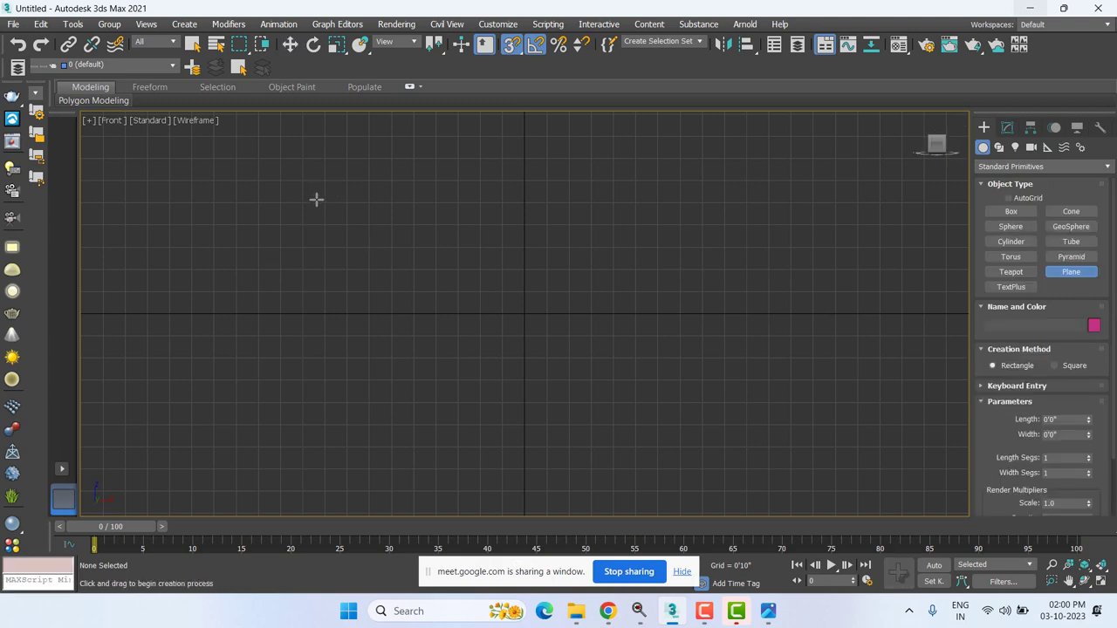
{"action": "left_click_drag", "start_coordinate": [313, 198], "coordinate": [486, 417]}
{"action": "left_click_drag", "start_coordinate": [665, 425], "coordinate": [736, 436]}
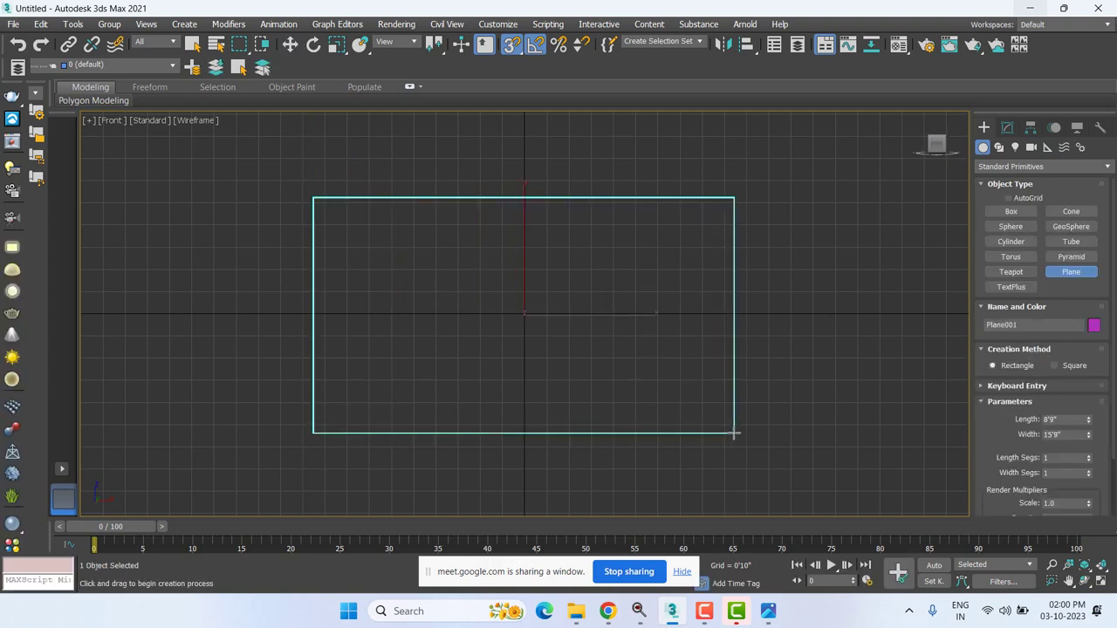
{"action": "key", "text": "w"}
{"action": "right_click", "coordinate": [560, 418]}
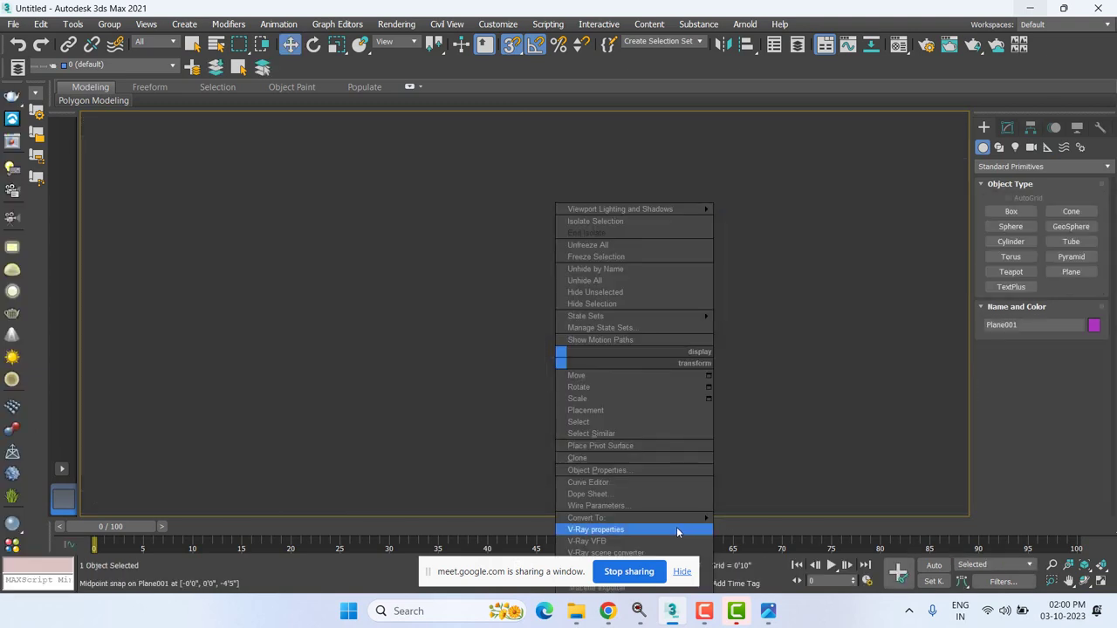
{"action": "mouse_move", "coordinate": [681, 517]}
{"action": "left_click", "coordinate": [760, 527]}
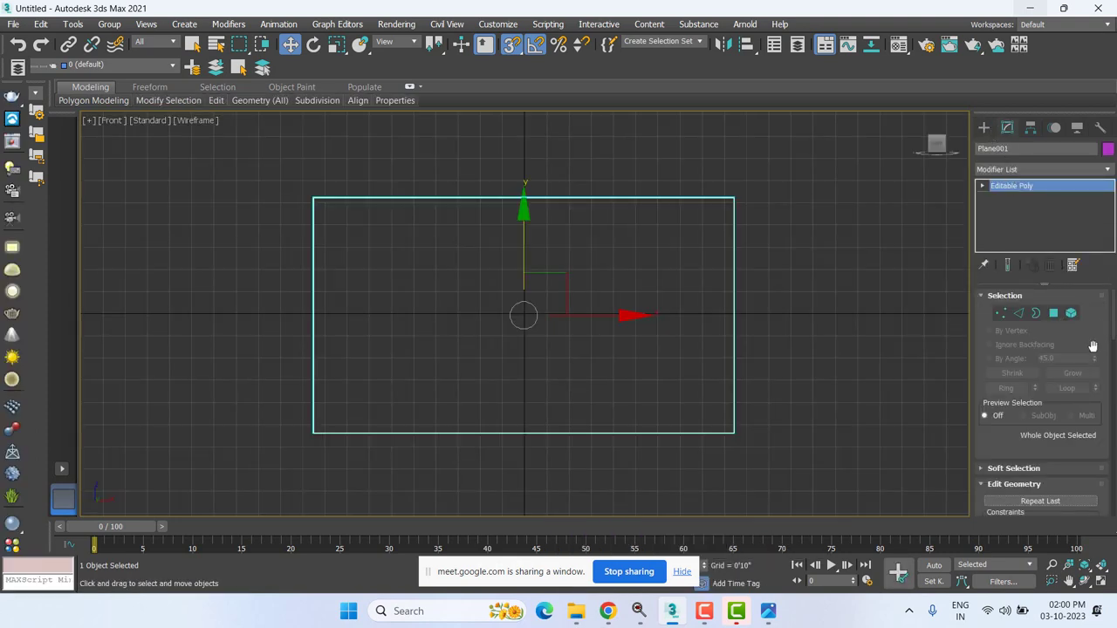
{"action": "scroll", "coordinate": [1082, 349], "scroll_direction": "down", "scroll_amount": 3}
{"action": "left_click", "coordinate": [1013, 509]}
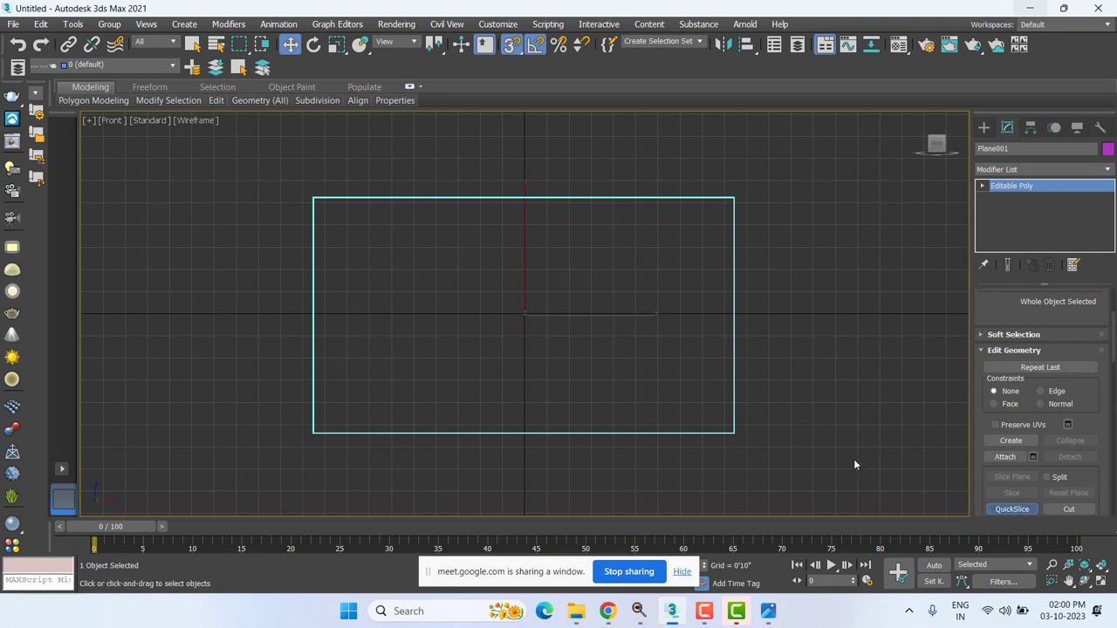
{"action": "left_click", "coordinate": [314, 314]}
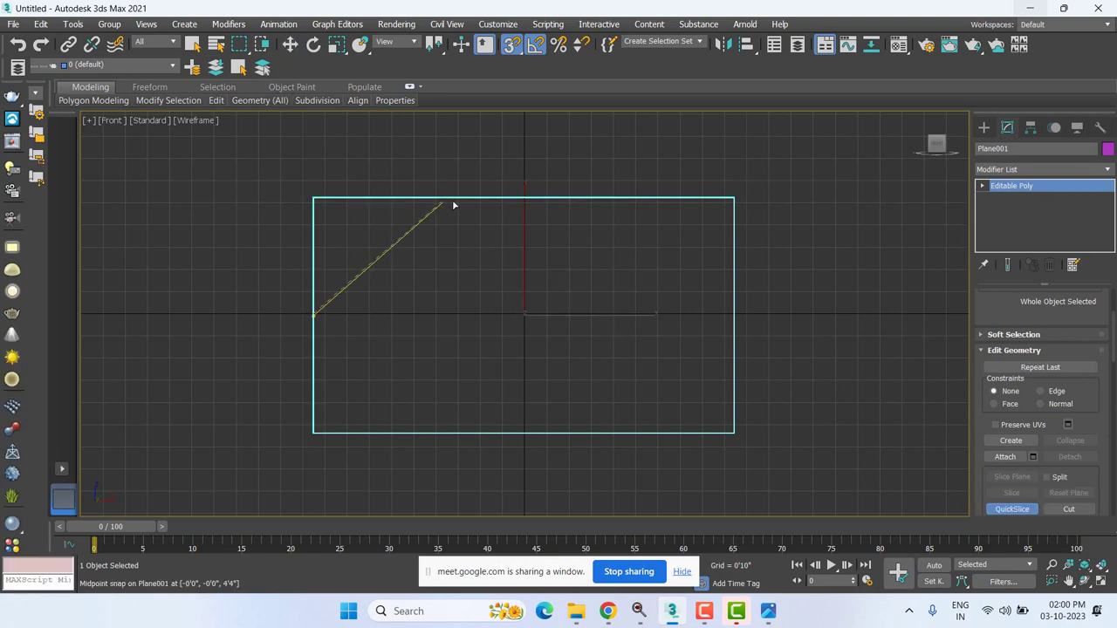
{"action": "right_click", "coordinate": [404, 200]}
{"action": "key", "text": "w"}
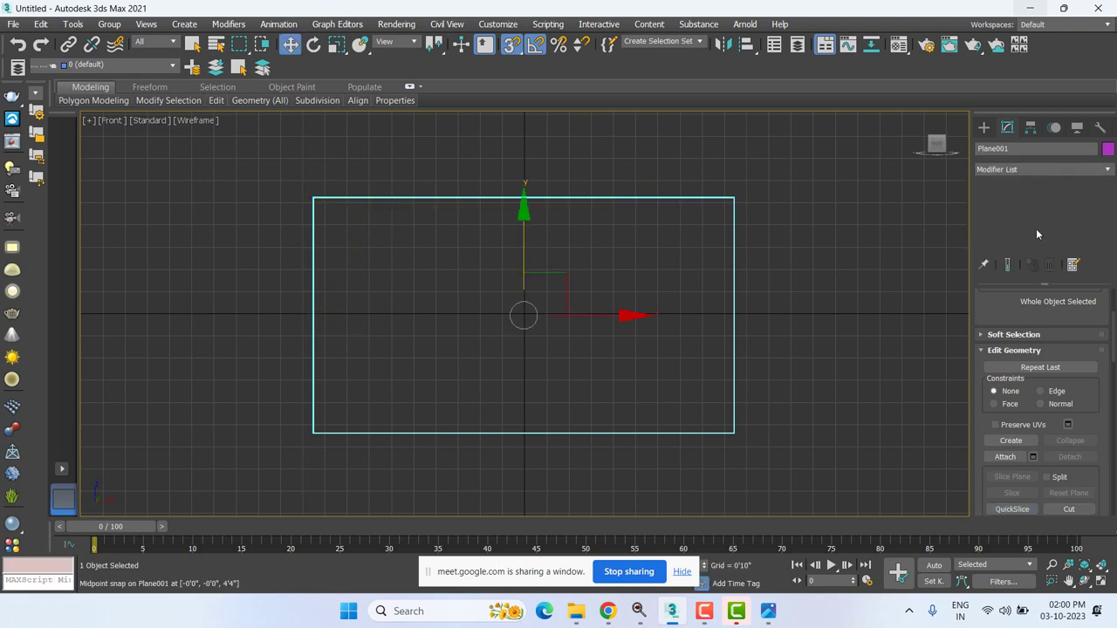
{"action": "left_click", "coordinate": [1010, 235]}
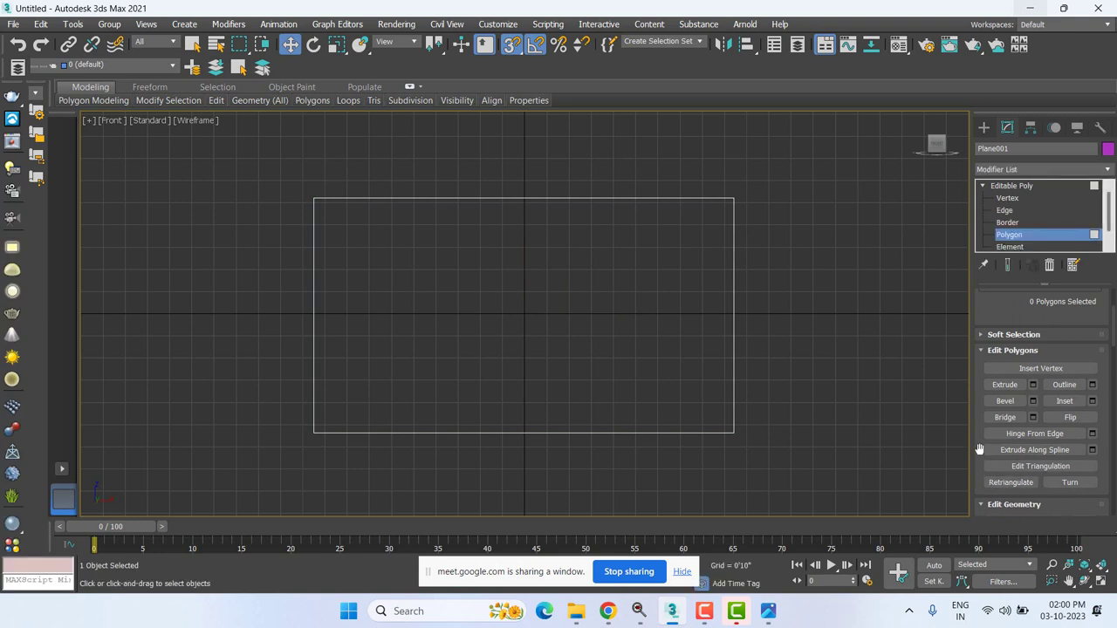
{"action": "scroll", "coordinate": [1027, 416], "scroll_direction": "down", "scroll_amount": 5}
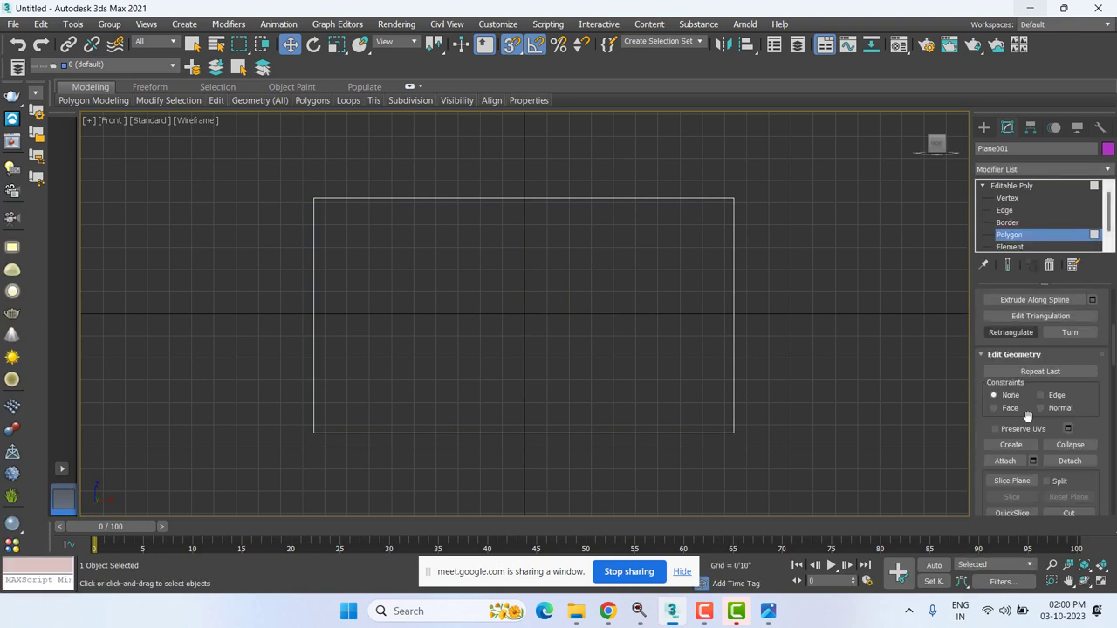
{"action": "key", "text": "ctrl+shift+q"}
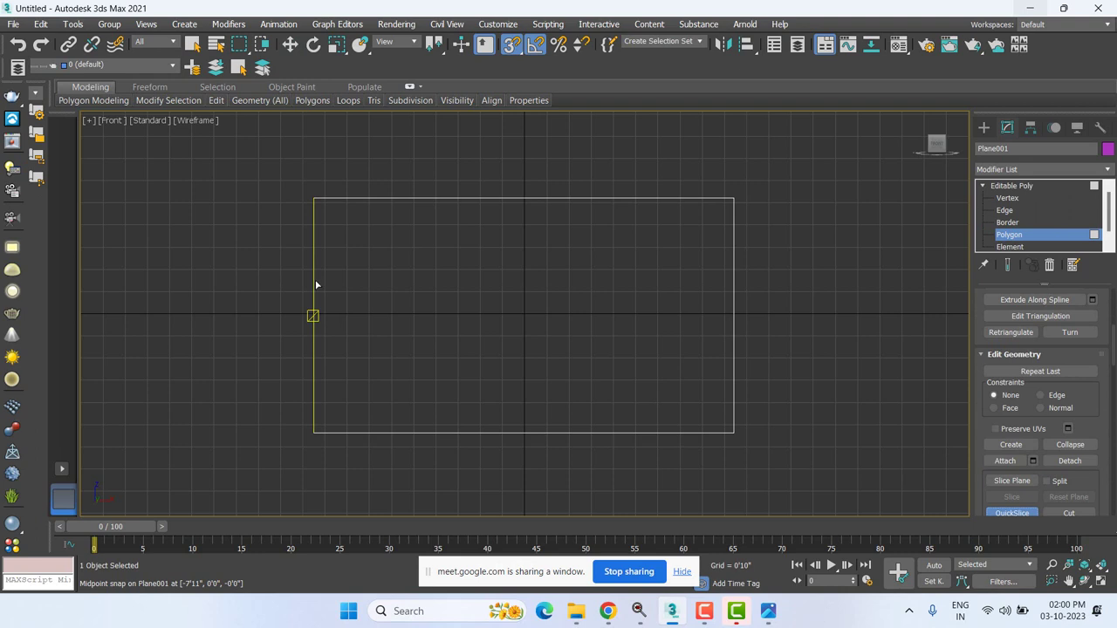
{"action": "left_click", "coordinate": [315, 278]}
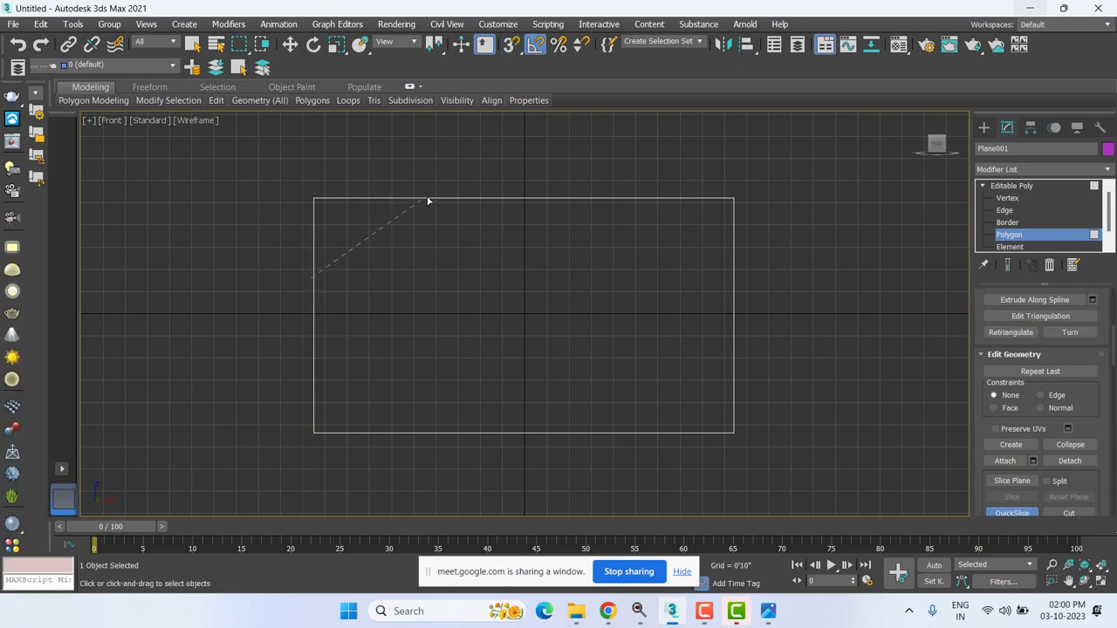
{"action": "left_click", "coordinate": [314, 263]}
- Leave QuickSlice and convert the plane to an Editable Poly again
{"action": "right_click", "coordinate": [608, 283]}
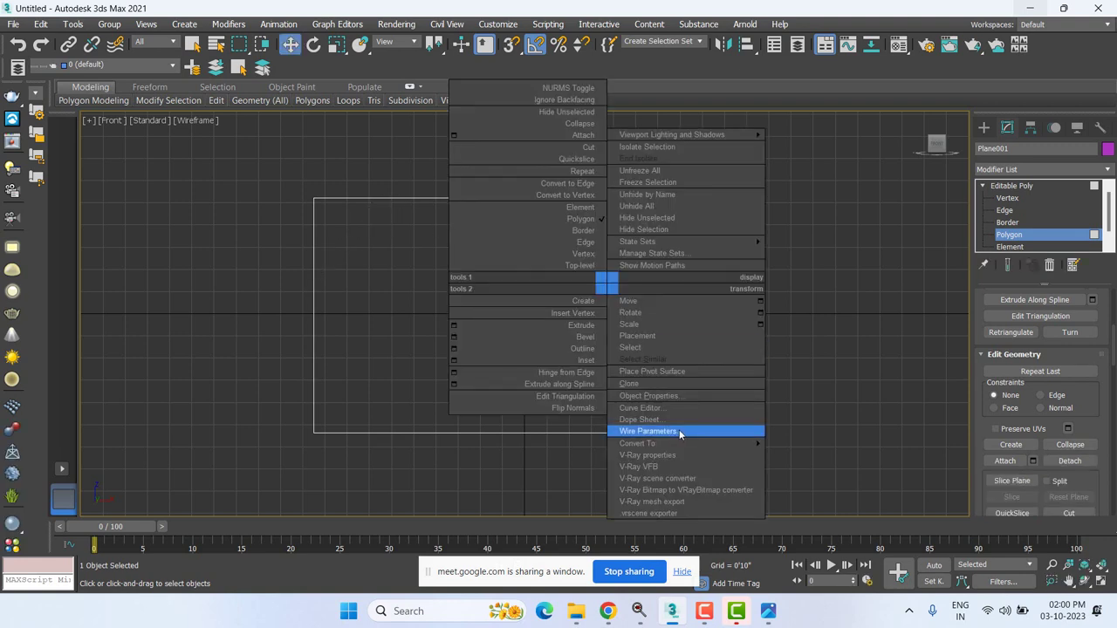
{"action": "mouse_move", "coordinate": [755, 447]}
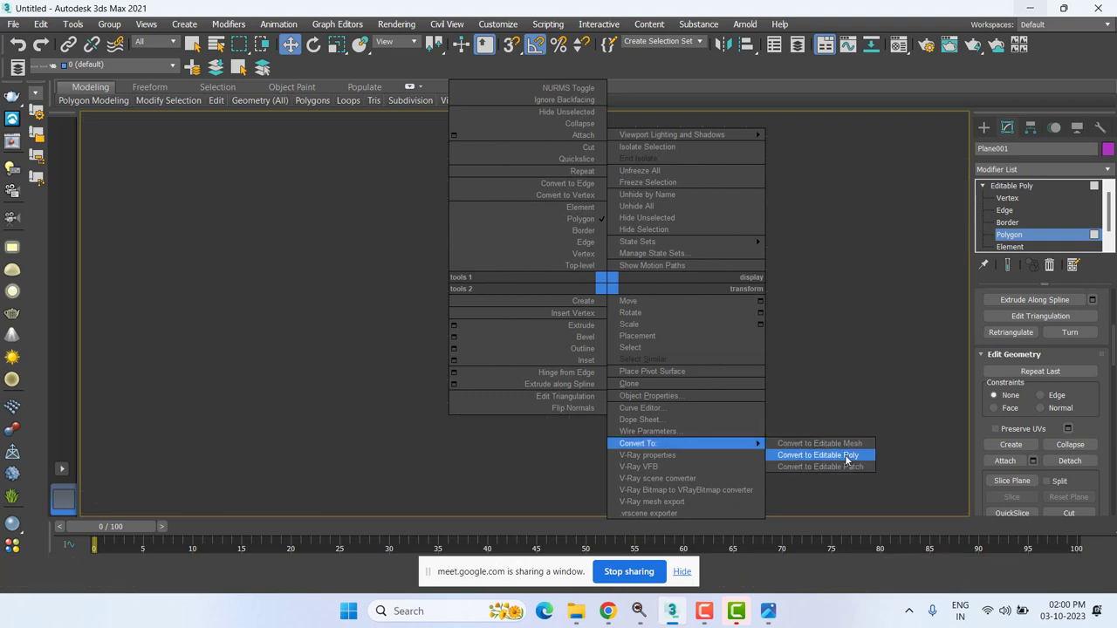
{"action": "left_click", "coordinate": [817, 455]}
{"action": "key", "text": "z"}
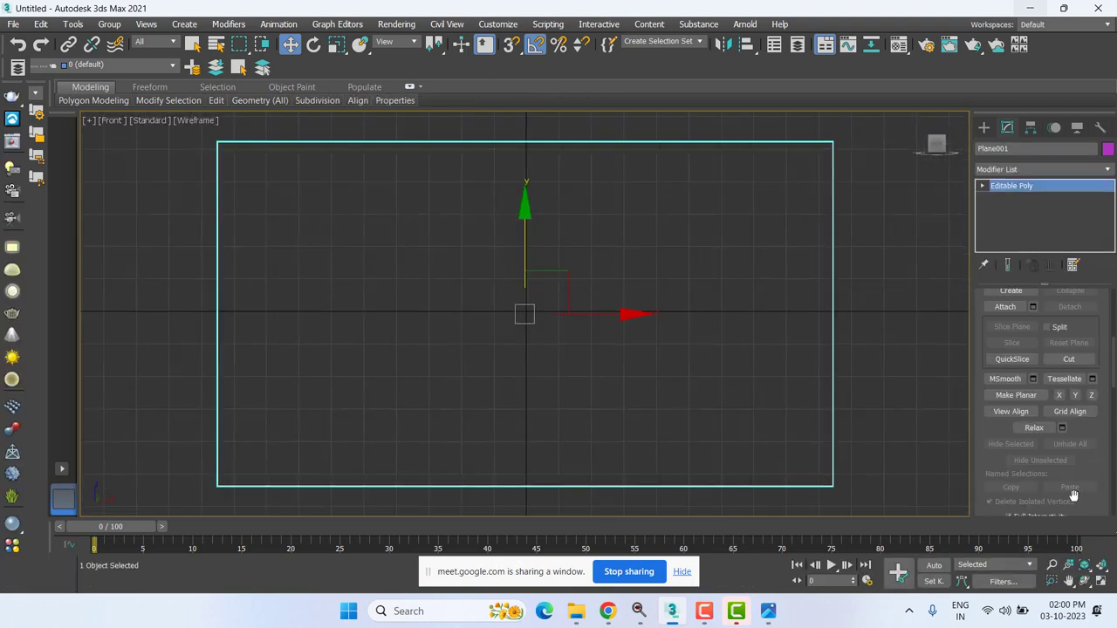
- Select the plane's polygon and QuickSlice it with two parallel diagonal cuts across its upper-left corner
{"action": "left_click", "coordinate": [1011, 238]}
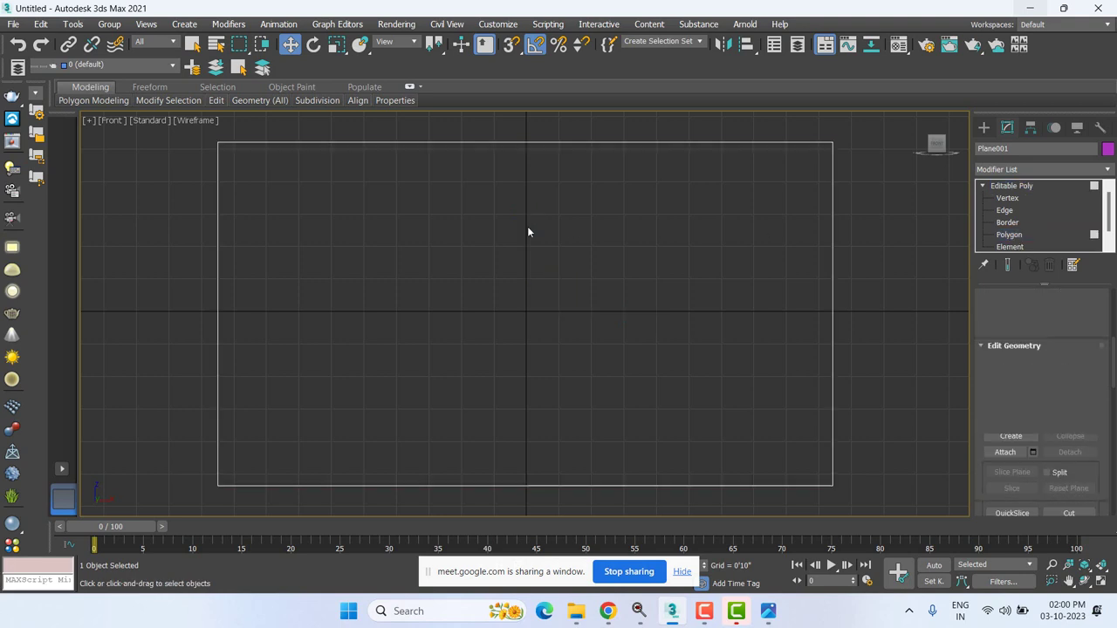
{"action": "left_click", "coordinate": [529, 230]}
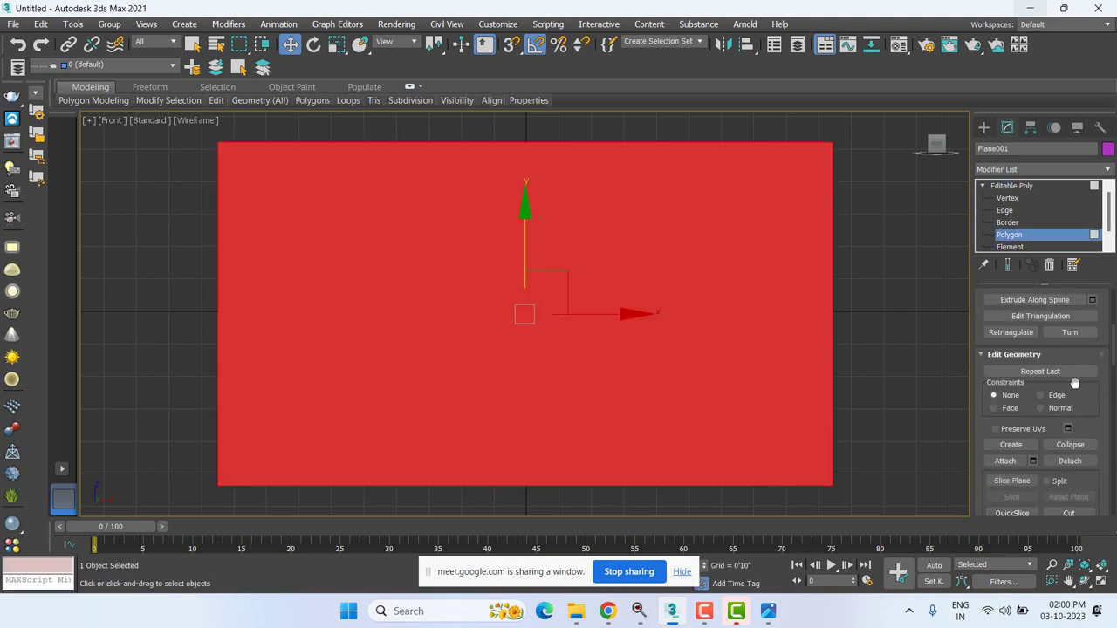
{"action": "left_click", "coordinate": [1012, 513]}
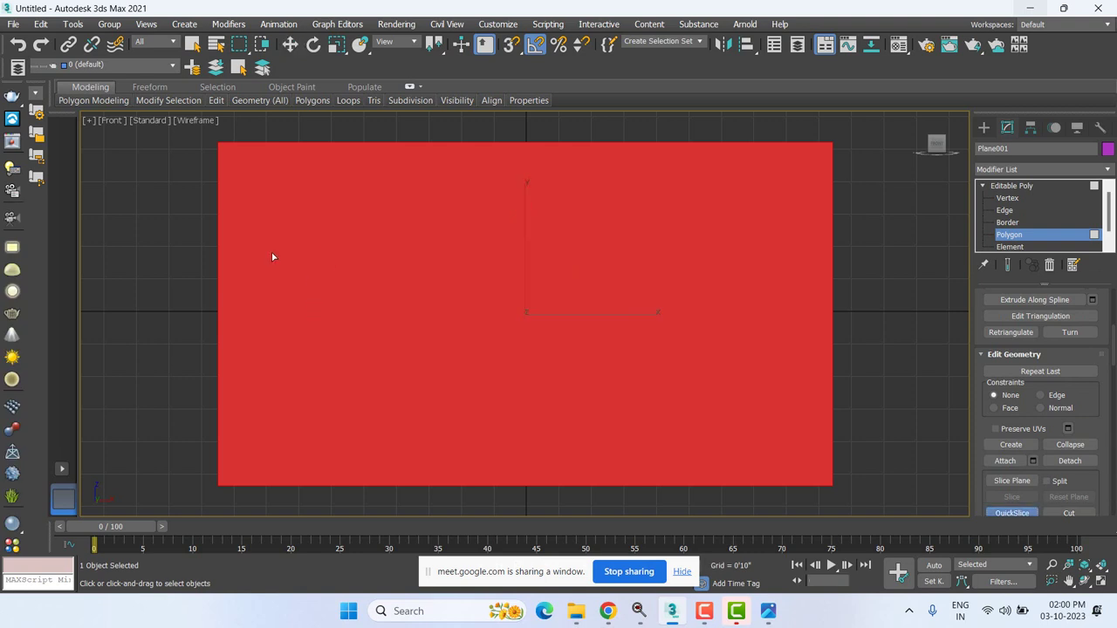
{"action": "left_click", "coordinate": [219, 252]}
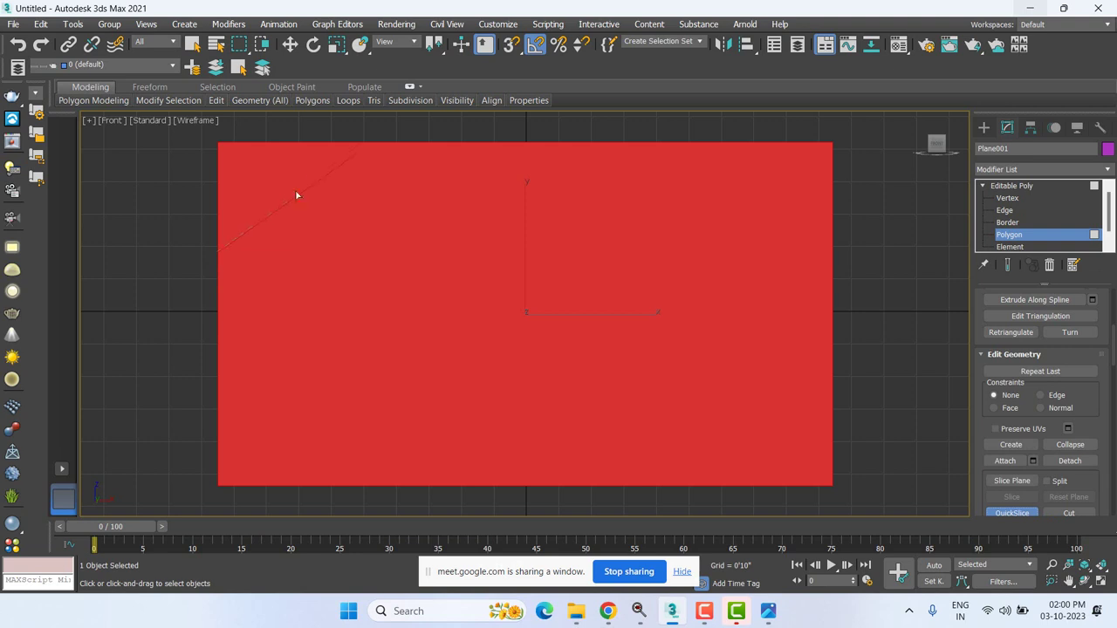
{"action": "left_click", "coordinate": [364, 147]}
{"action": "left_click", "coordinate": [219, 302]}
{"action": "right_click", "coordinate": [603, 316]}
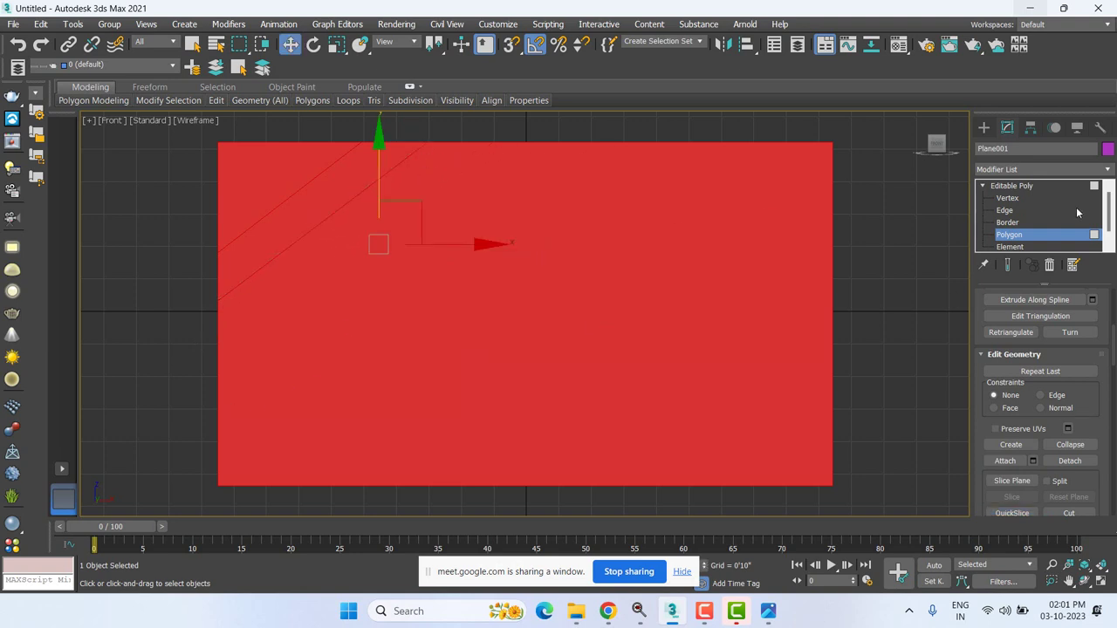
- Chamfer the three edges bounding the plane's upper-left corner triangle by 0'1" with 1 segment
{"action": "left_click", "coordinate": [1004, 210]}
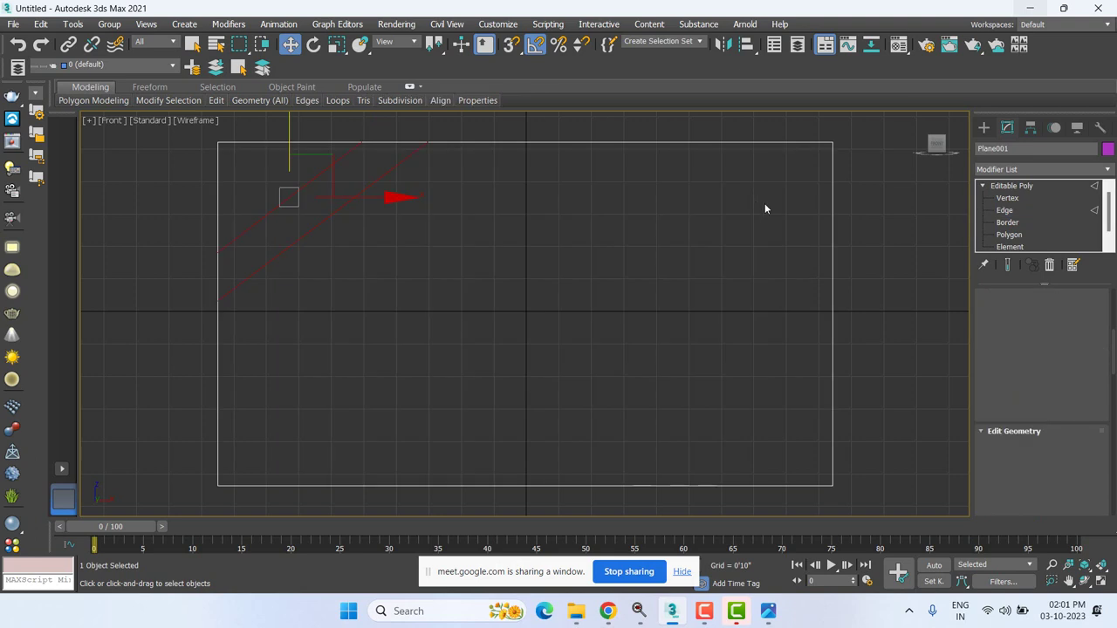
{"action": "left_click", "coordinate": [267, 194]}
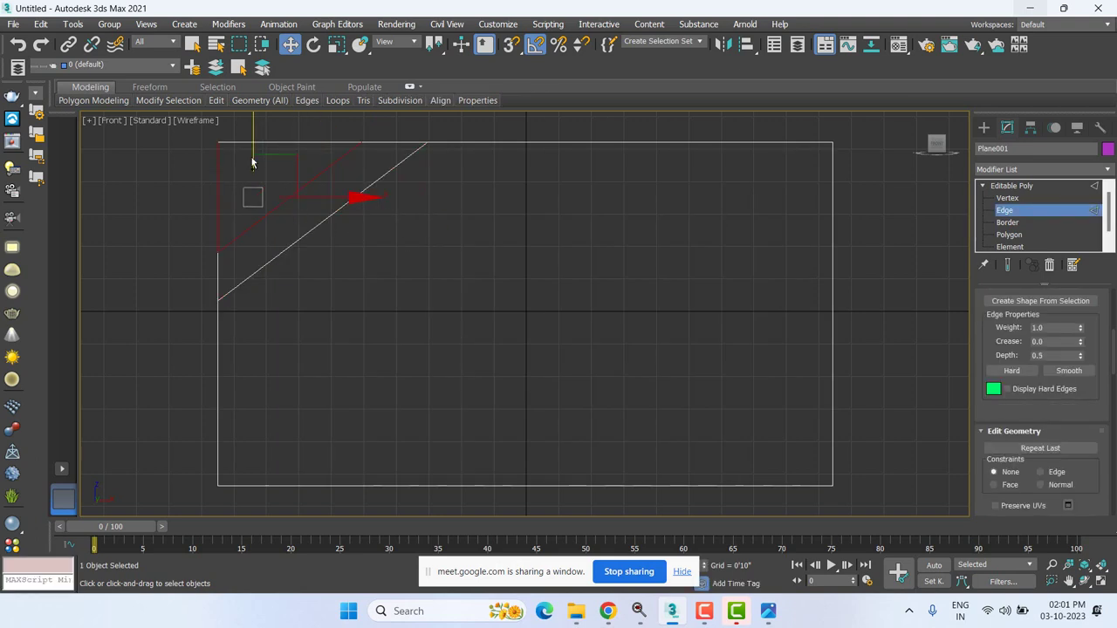
{"action": "left_click", "coordinate": [278, 142], "text": "ctrl"}
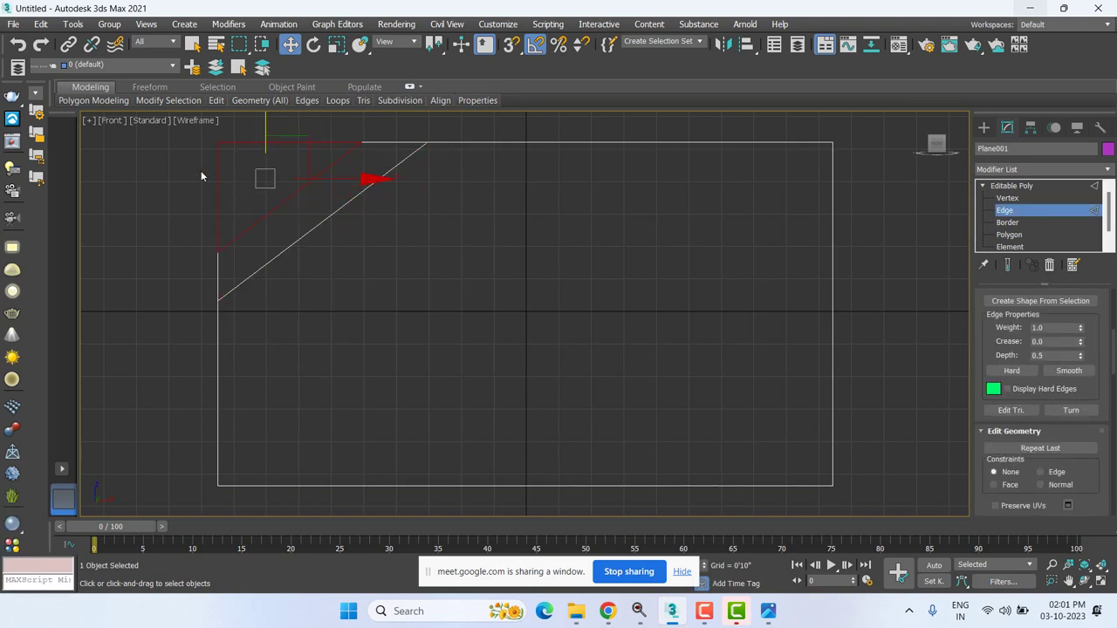
{"action": "right_click", "coordinate": [195, 192]}
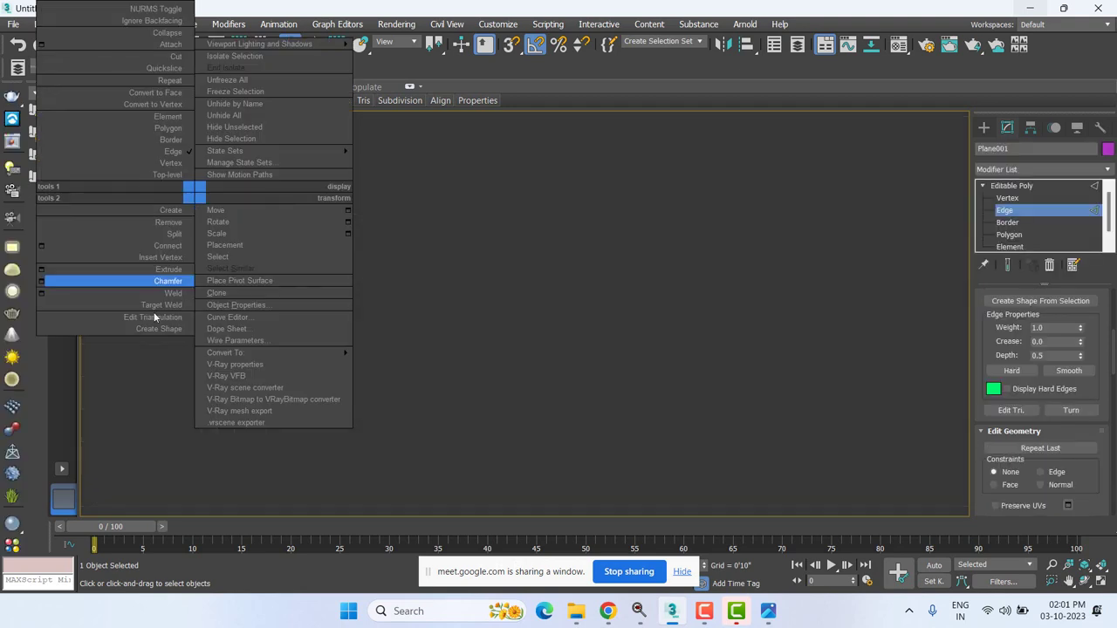
{"action": "left_click", "coordinate": [53, 279]}
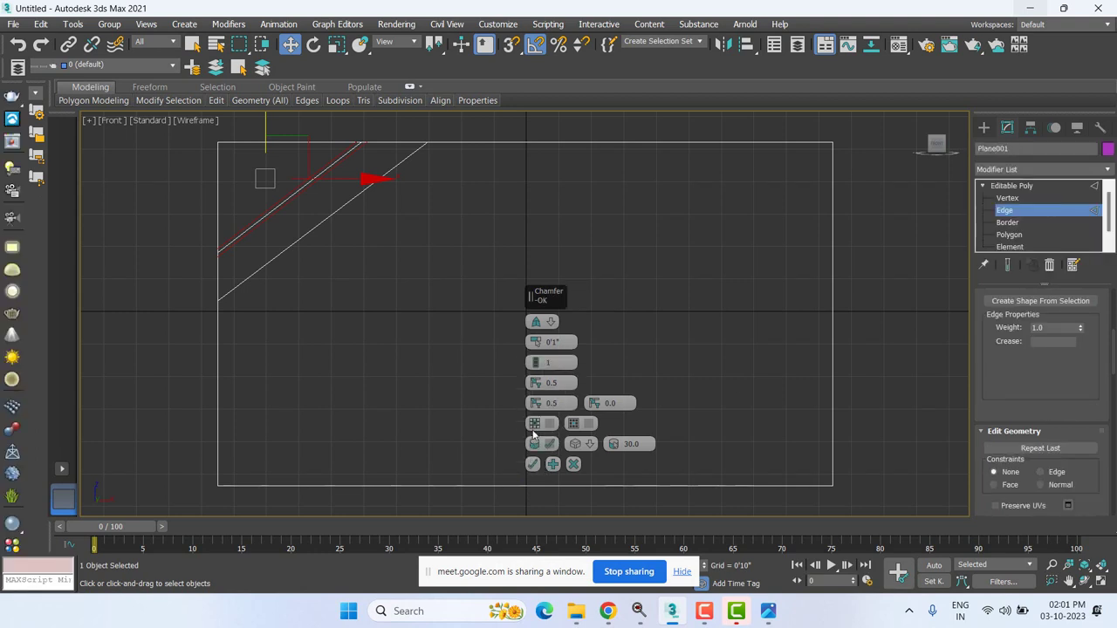
{"action": "left_click_drag", "start_coordinate": [535, 360], "coordinate": [523, 432]}
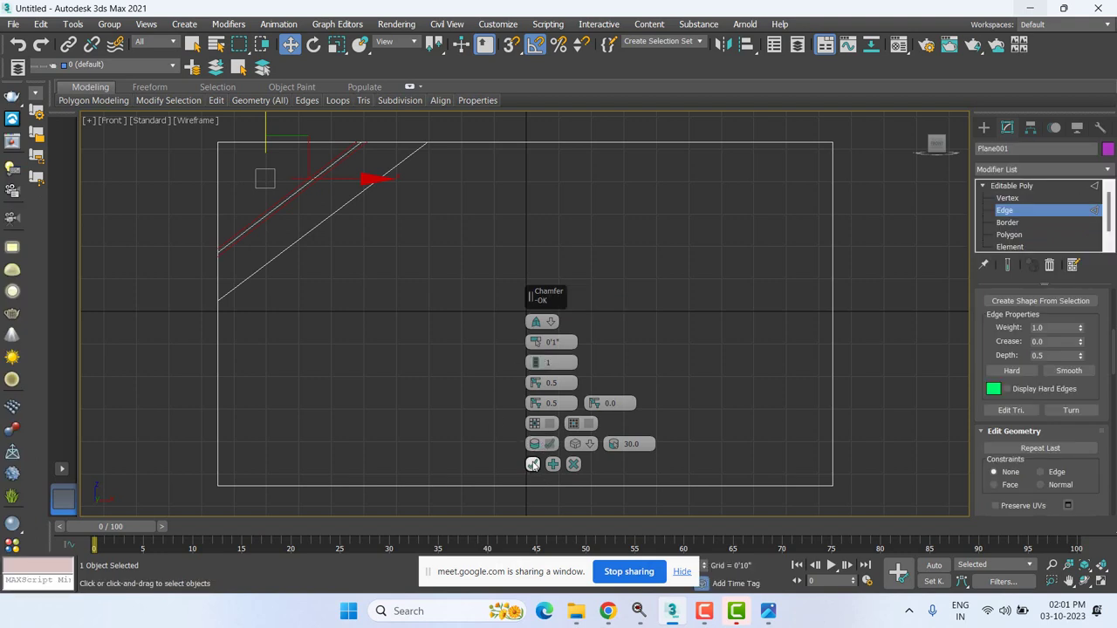
{"action": "left_click", "coordinate": [533, 463]}
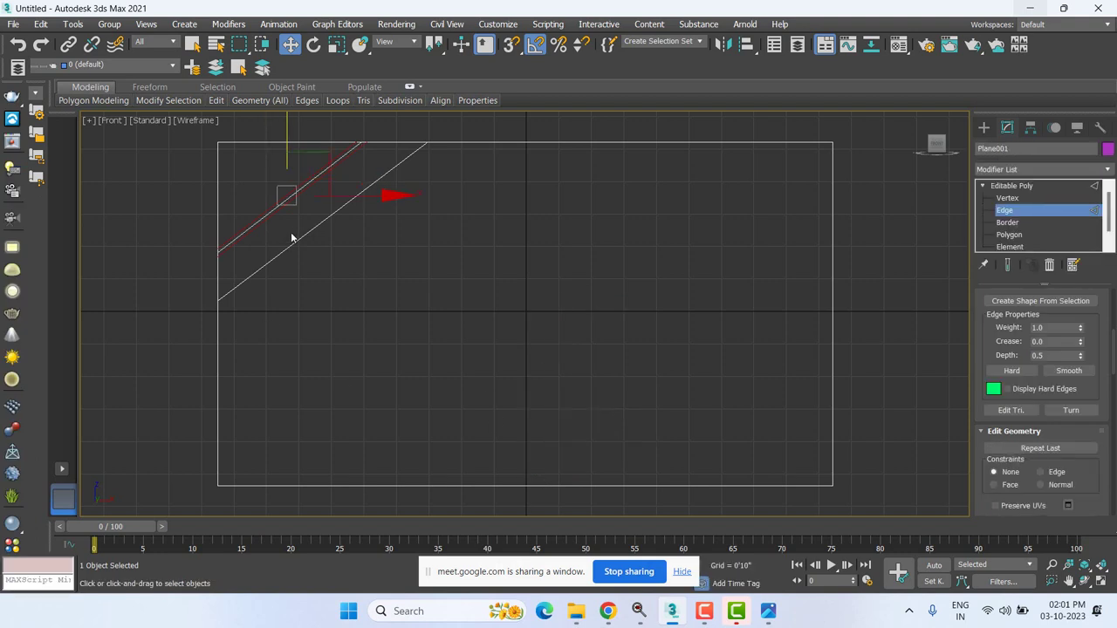
- Chamfer the lower diagonal edge loop of the plane by 0'1" with 1 segment
{"action": "left_click", "coordinate": [262, 267]}
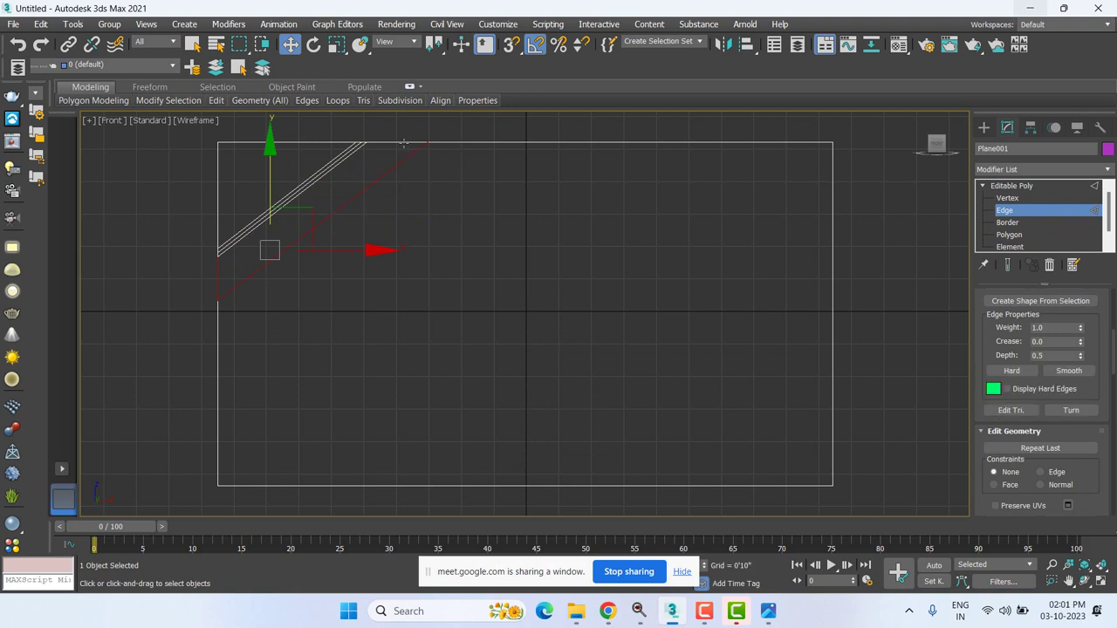
{"action": "key", "text": "alt+l"}
{"action": "right_click", "coordinate": [496, 237]}
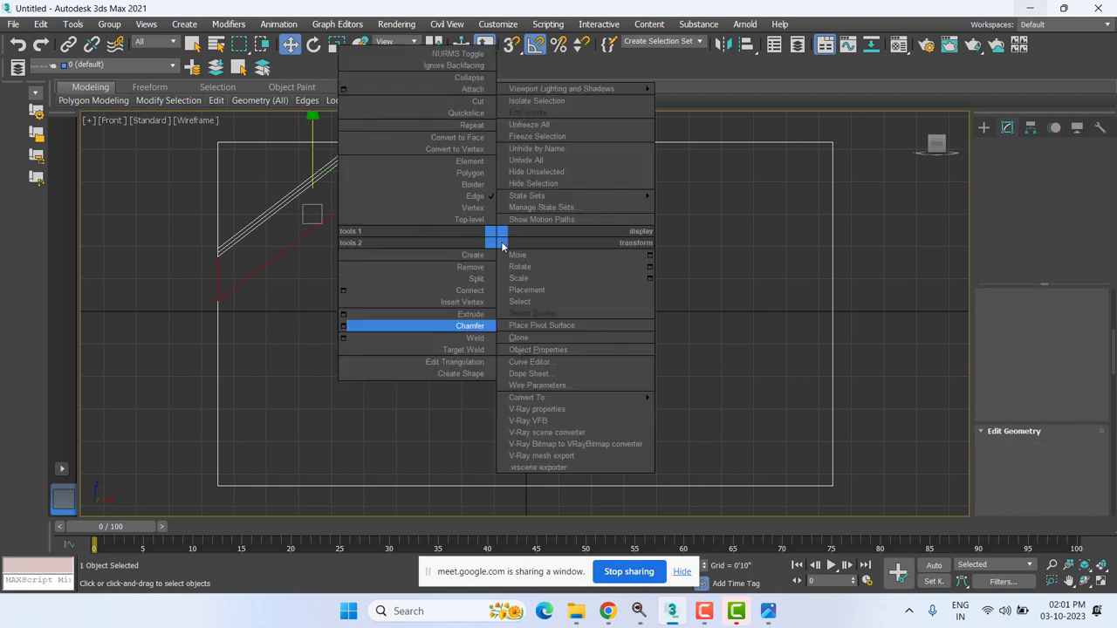
{"action": "left_click", "coordinate": [343, 326]}
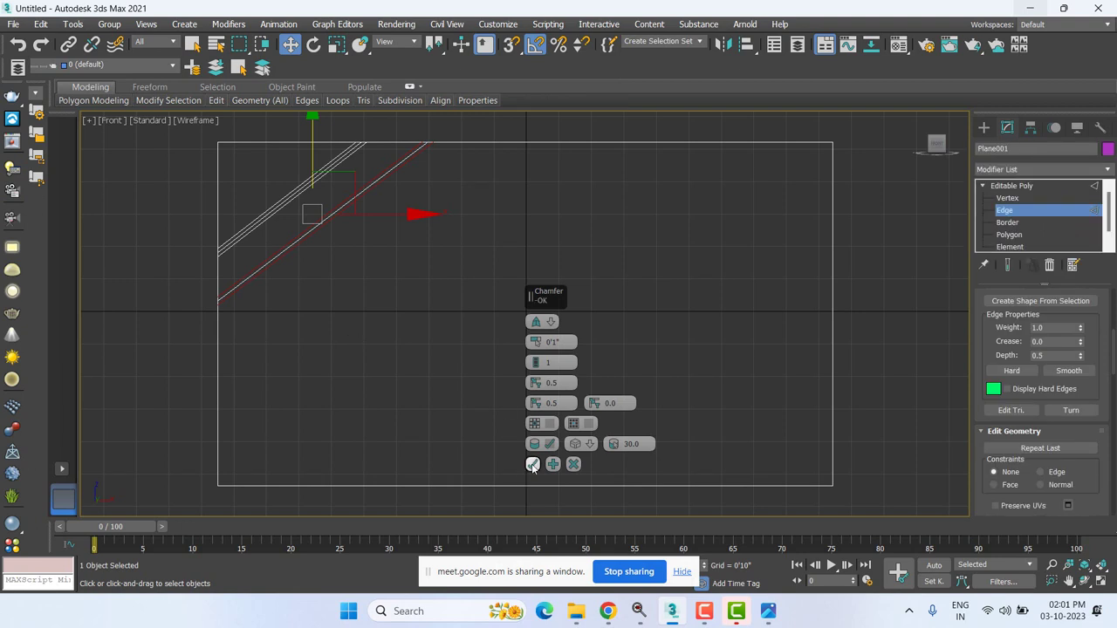
{"action": "left_click", "coordinate": [532, 465]}
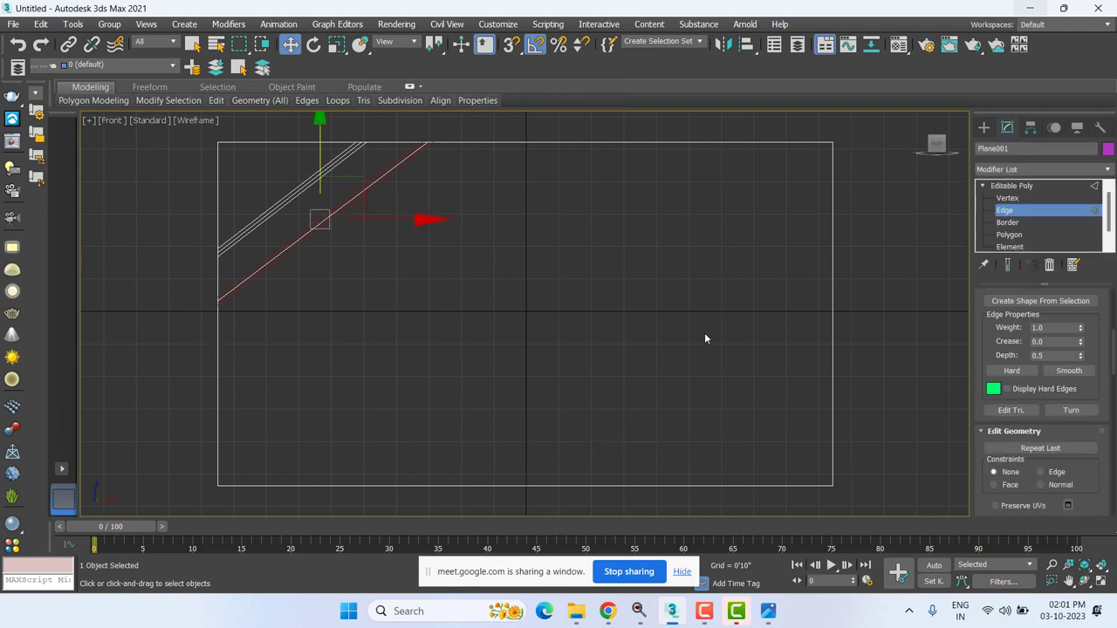
- Select the upper-left corner triangle and the diagonal strip beside it, and move both polygons slightly forward along Y in the Perspective view
{"action": "middle_click_drag", "start_coordinate": [706, 338], "coordinate": [775, 359]}
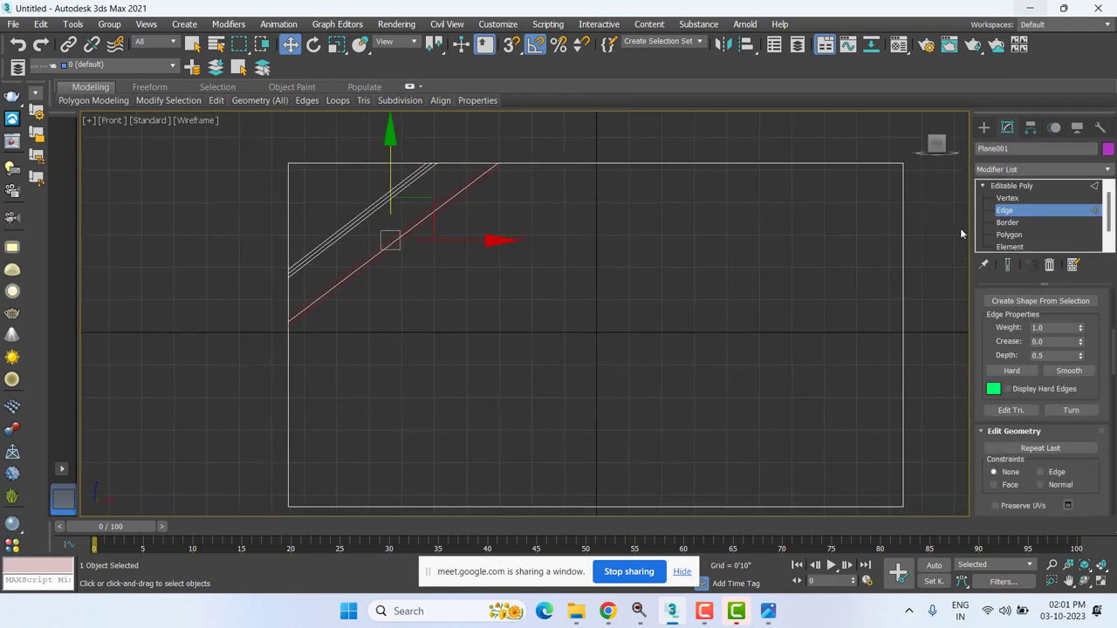
{"action": "key", "text": "3"}
{"action": "left_click", "coordinate": [350, 201]}
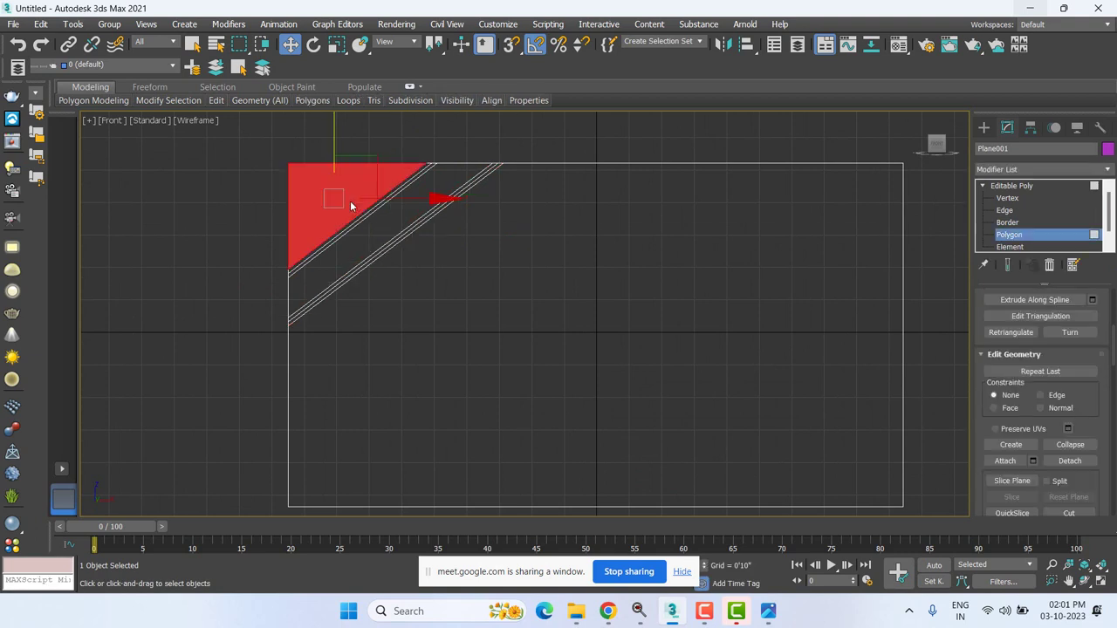
{"action": "left_click", "coordinate": [365, 247], "text": "ctrl"}
{"action": "key", "text": "p"}
{"action": "key", "text": "z"}
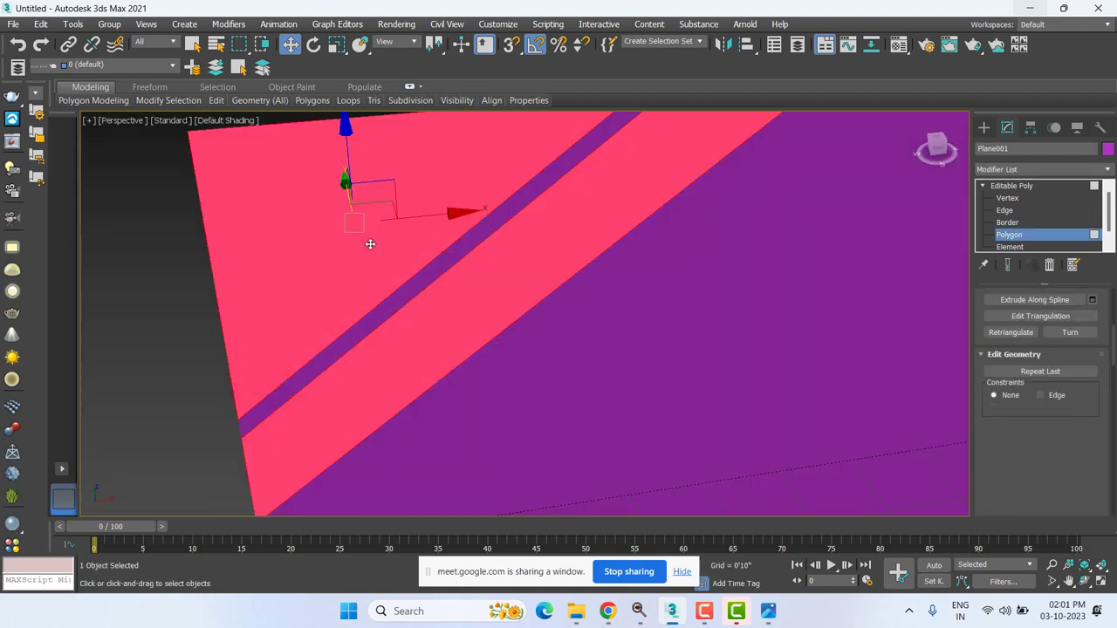
{"action": "key", "text": "super"}
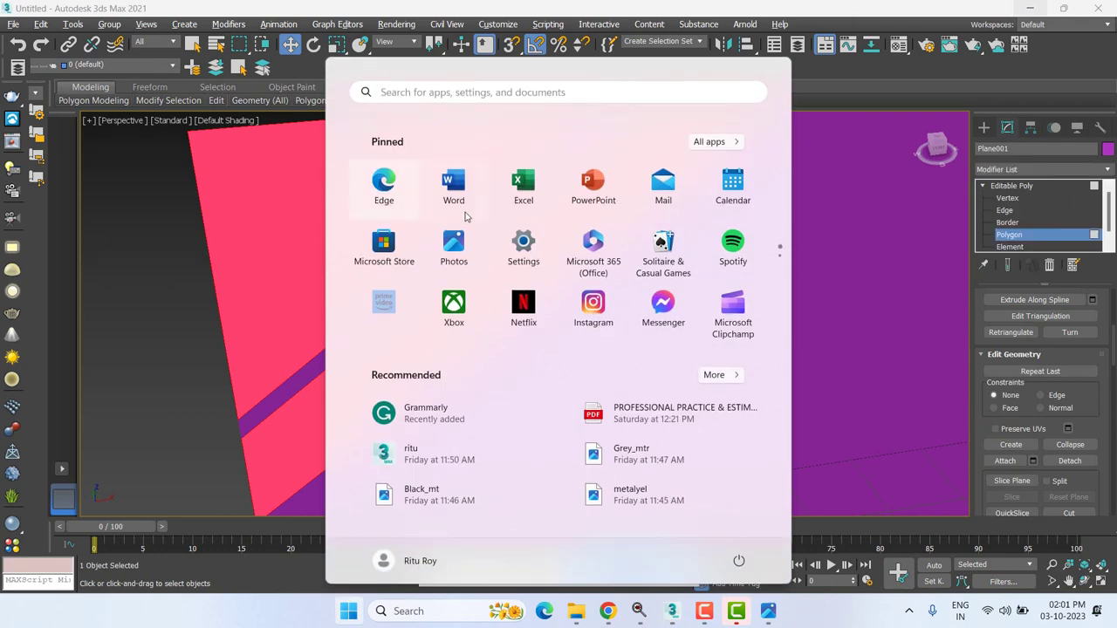
{"action": "key", "text": "super"}
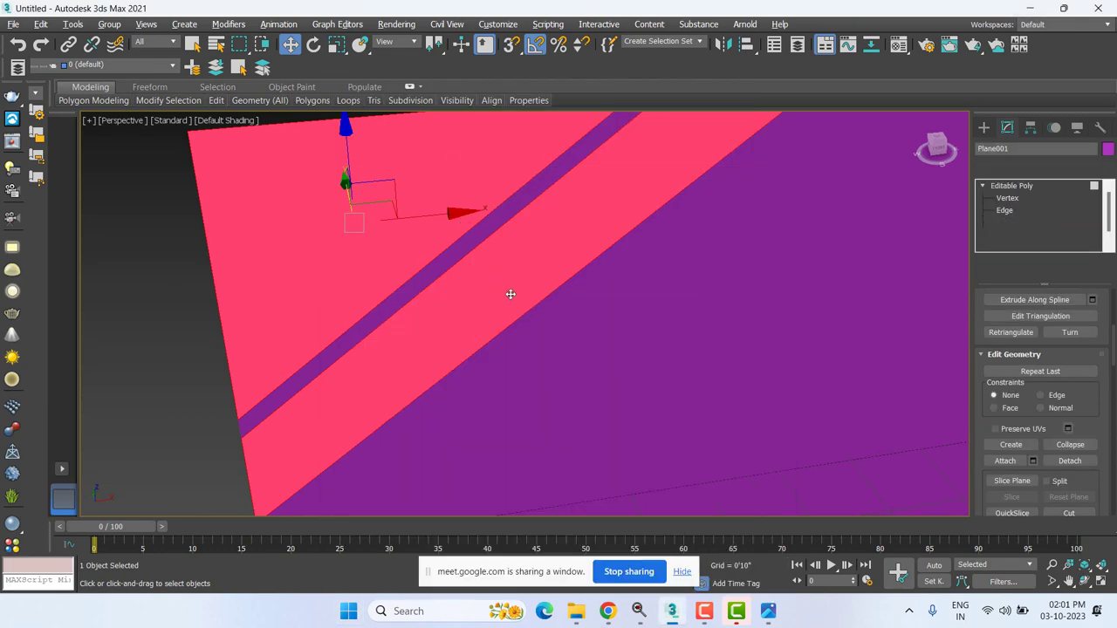
{"action": "middle_click_drag", "start_coordinate": [511, 294], "coordinate": [377, 238], "text": "alt"}
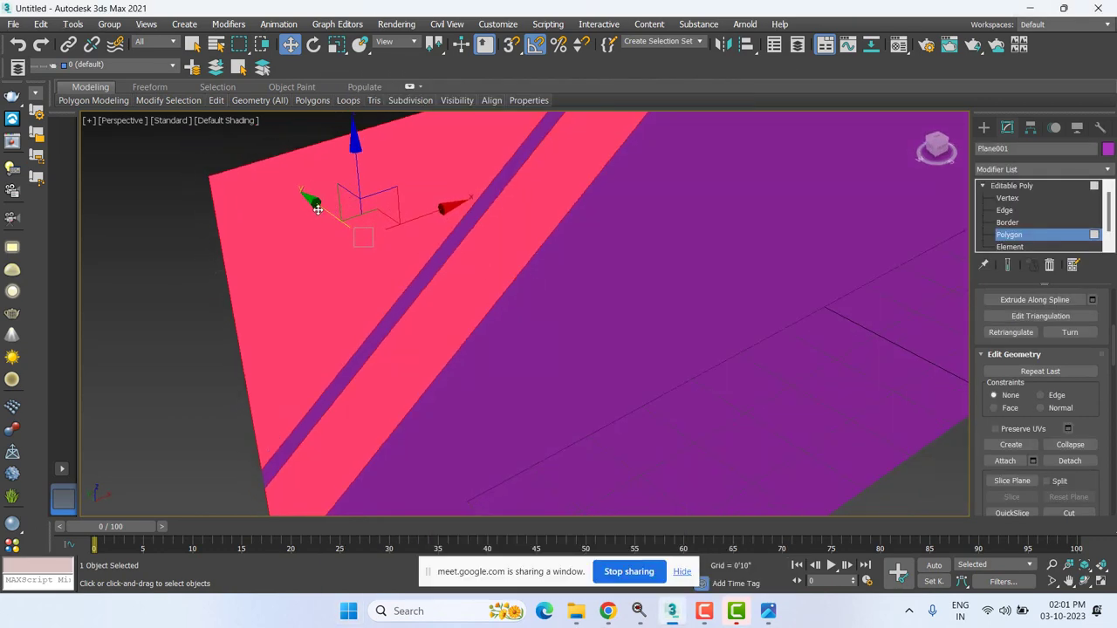
{"action": "middle_click_drag", "start_coordinate": [318, 210], "coordinate": [333, 216], "text": "alt"}
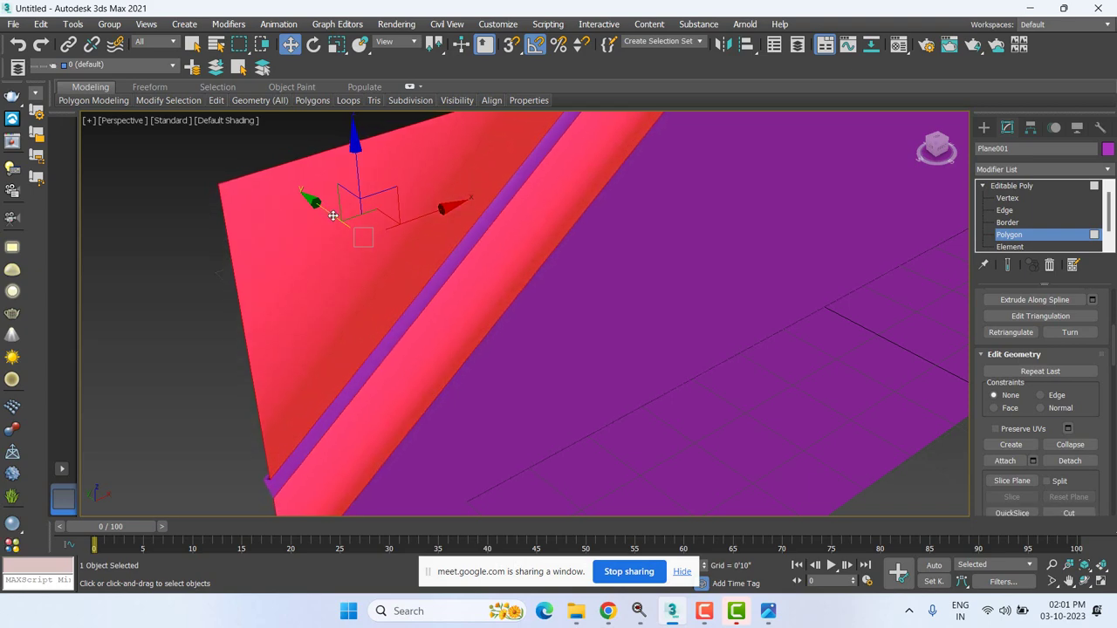
- Apply a TurboSmooth modifier to the whole plane and inspect the smoothed diagonal panels in the Perspective view
{"action": "left_click", "coordinate": [1015, 185]}
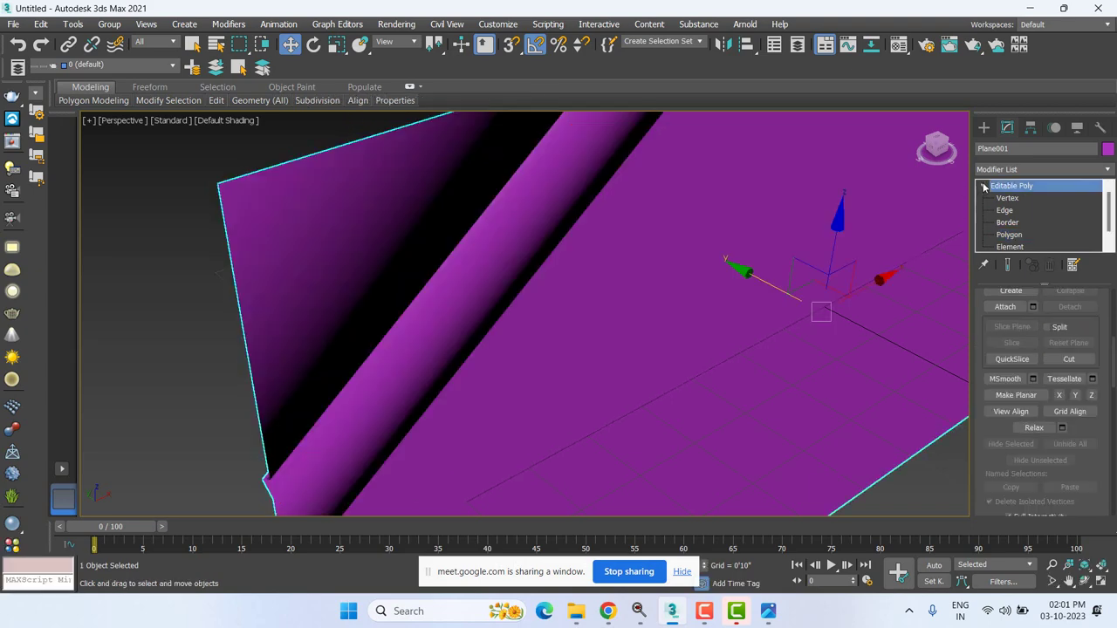
{"action": "left_click", "coordinate": [1028, 170]}
{"action": "key", "text": "t"}
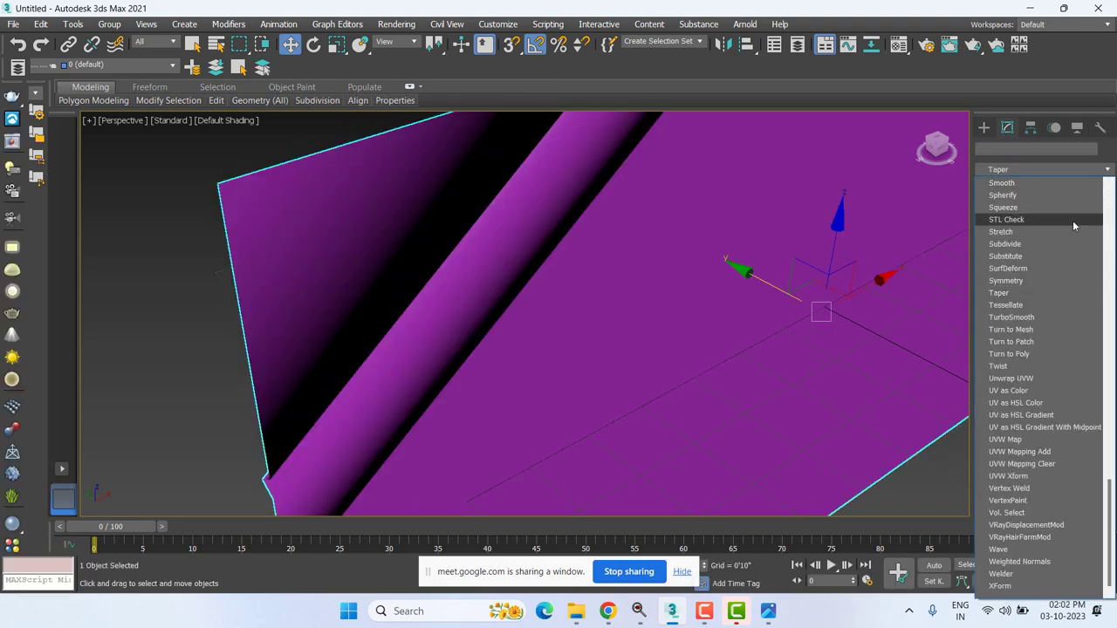
{"action": "key", "text": "Down"}
{"action": "key", "text": "Down"}
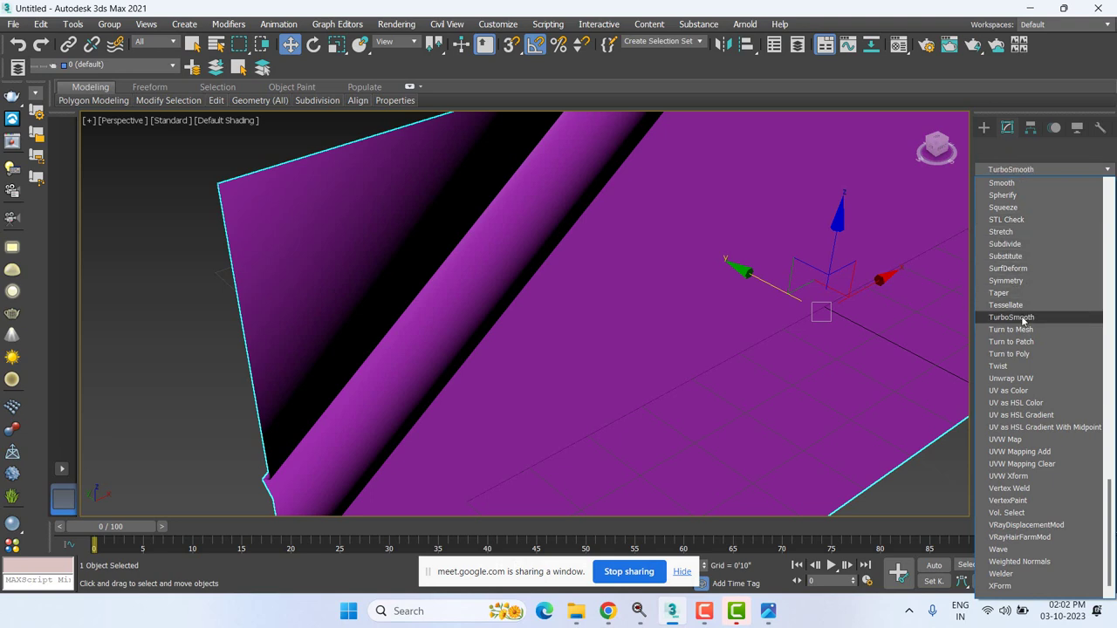
{"action": "key", "text": "Return"}
{"action": "left_click", "coordinate": [187, 258]}
{"action": "scroll", "coordinate": [605, 288], "scroll_direction": "down", "scroll_amount": 3}
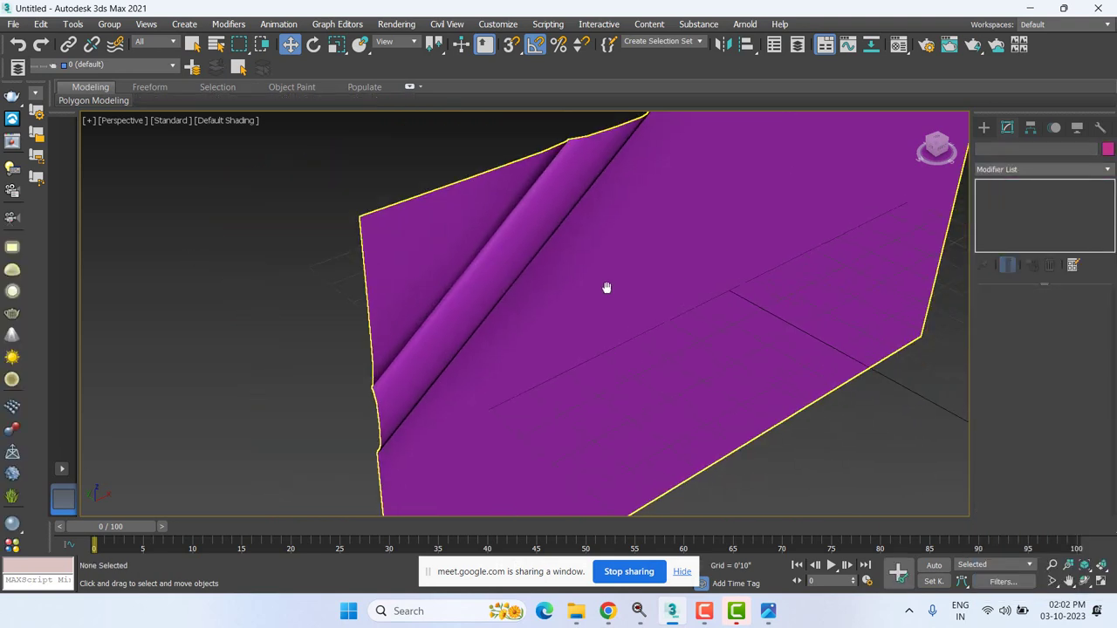
{"action": "middle_click_drag", "start_coordinate": [606, 288], "coordinate": [576, 276]}
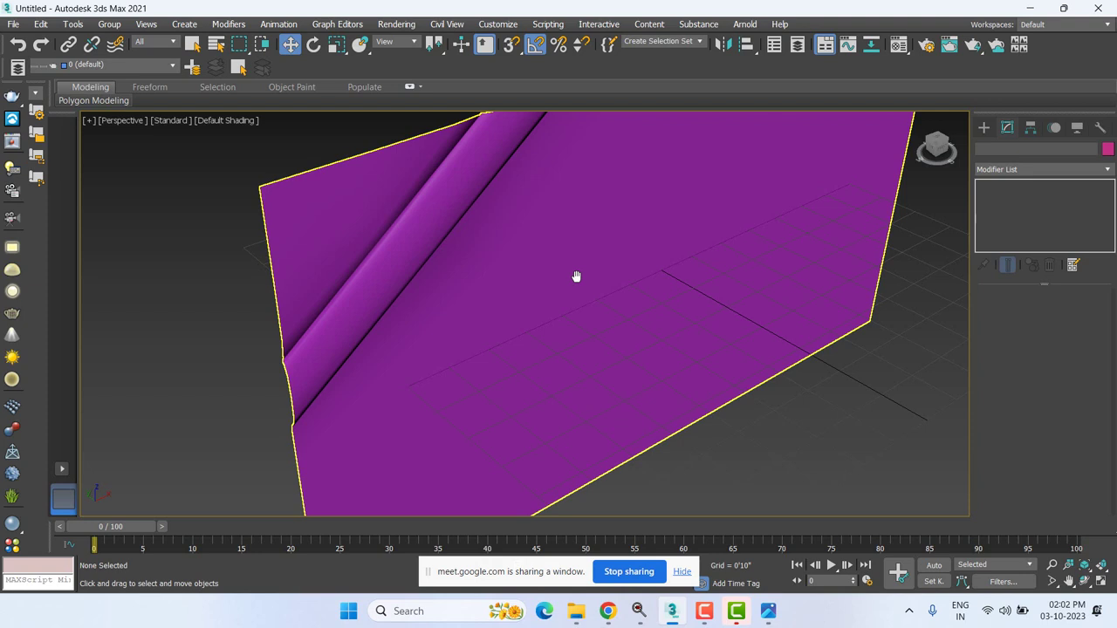
{"action": "scroll", "coordinate": [598, 268], "scroll_direction": "up", "scroll_amount": 4}
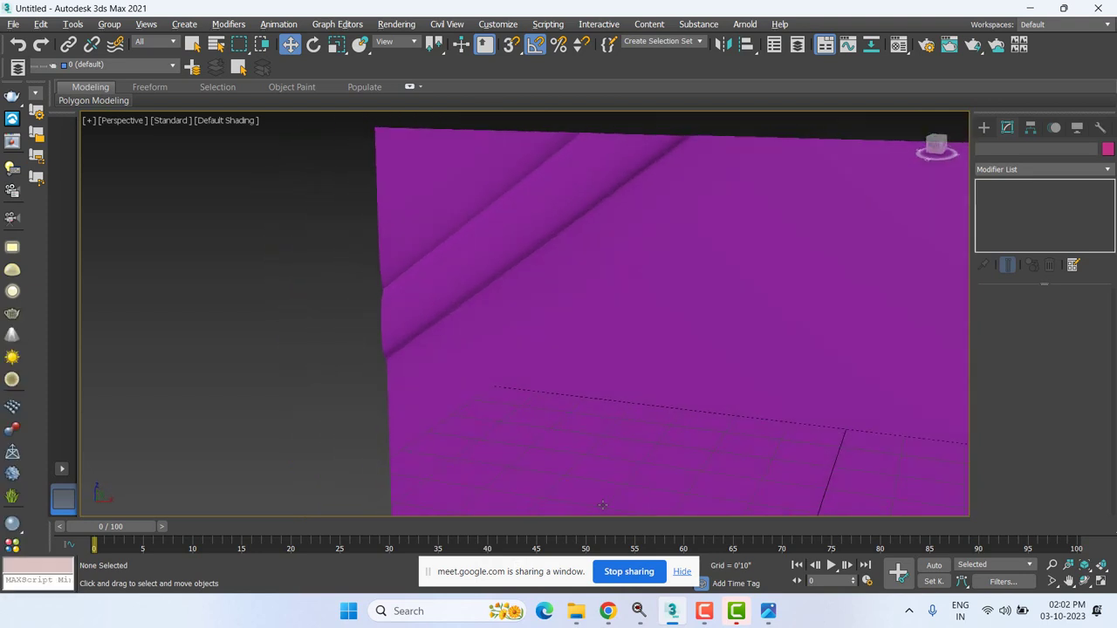
- Raise the plane's TurboSmooth iterations to 2 and set them back to 1
{"action": "left_click", "coordinate": [614, 302]}
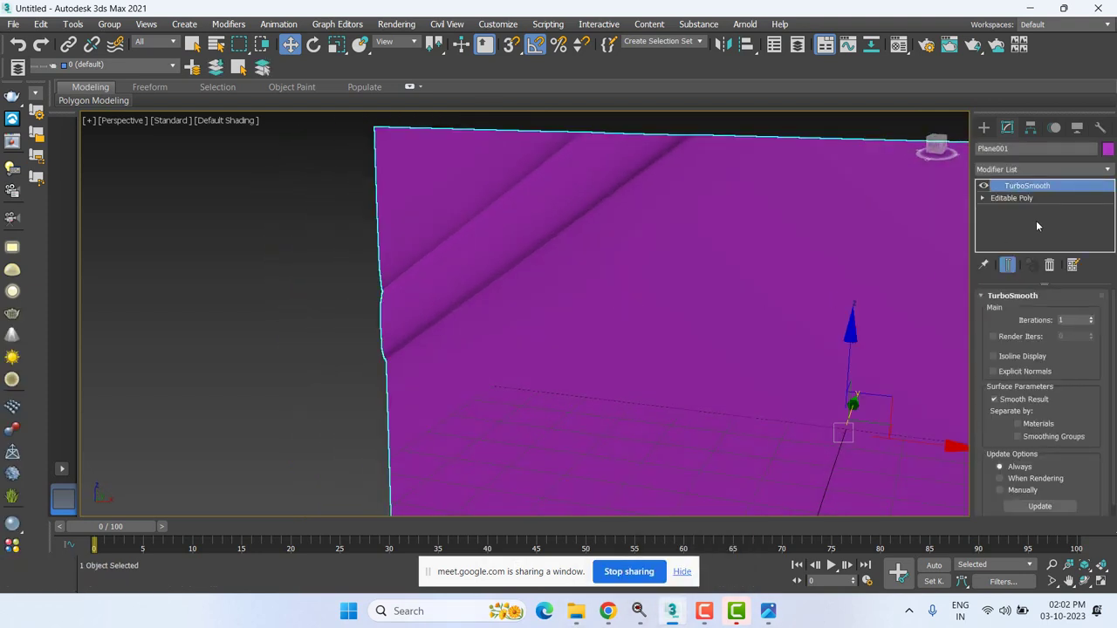
{"action": "left_click", "coordinate": [1091, 317]}
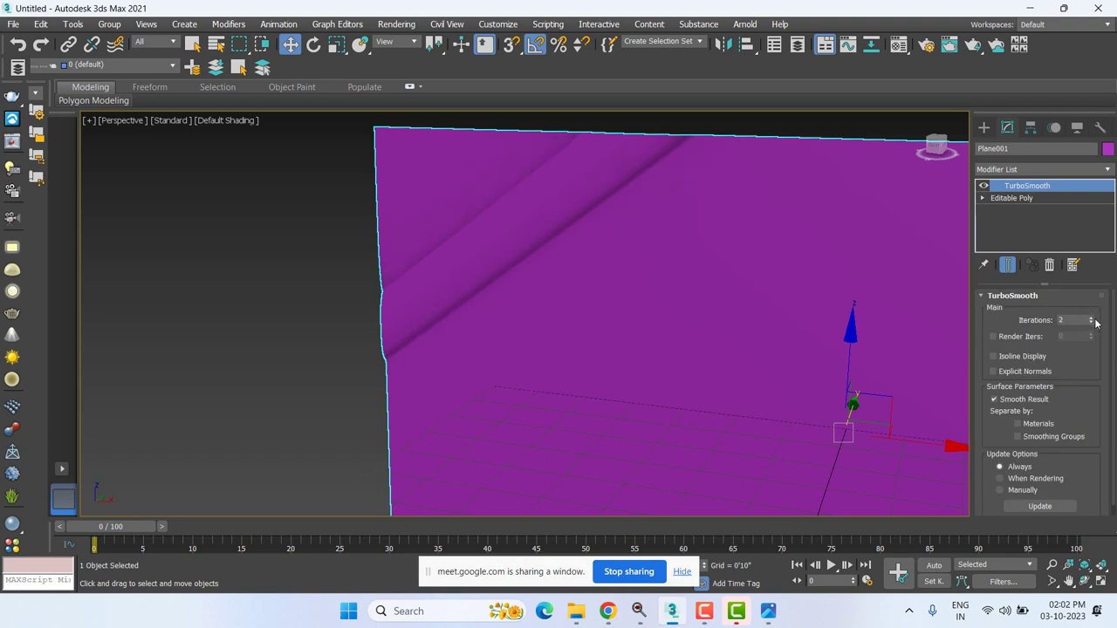
{"action": "left_click", "coordinate": [1091, 323]}
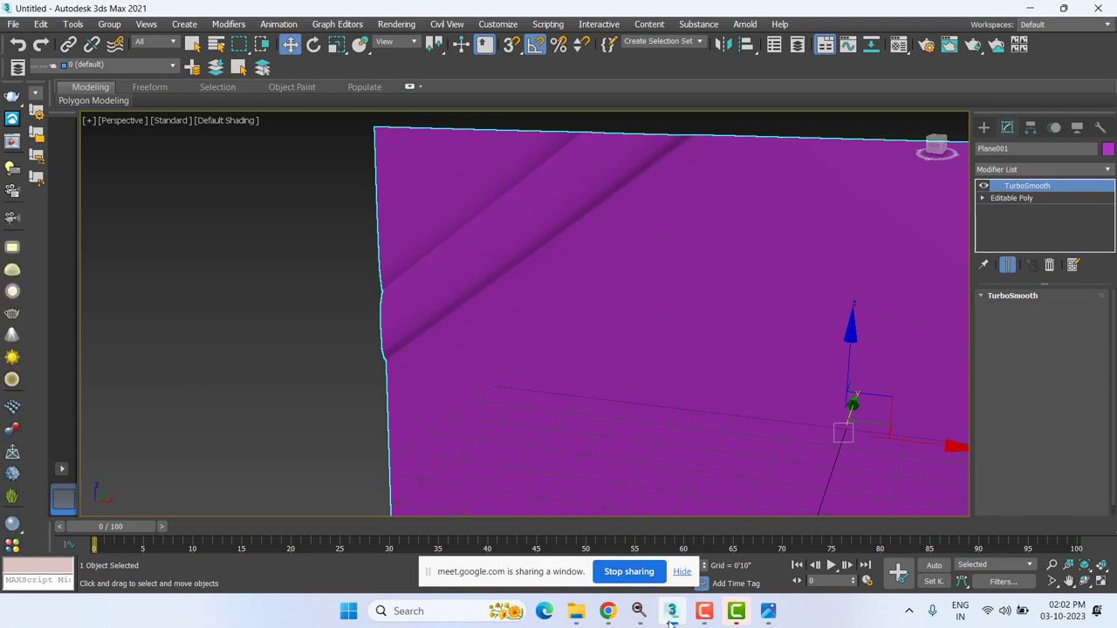
- Switch to the Google Meet call in Chrome, read the in-call message about the chamfering part, and return to 3ds Max
{"action": "mouse_move", "coordinate": [668, 620]}
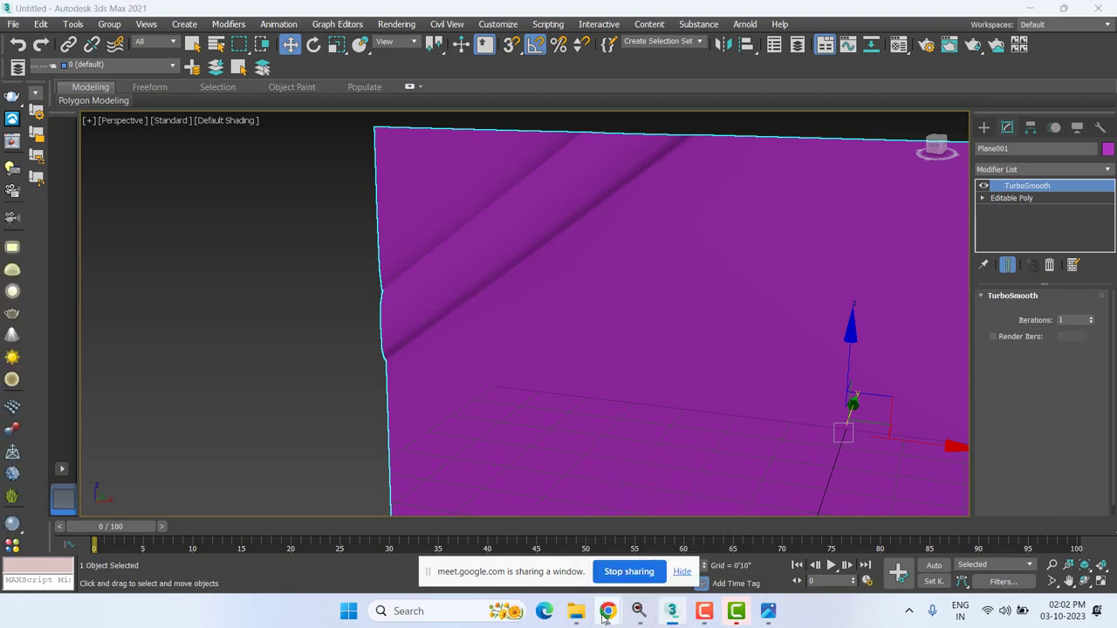
{"action": "mouse_move", "coordinate": [608, 611]}
{"action": "left_click", "coordinate": [534, 534]}
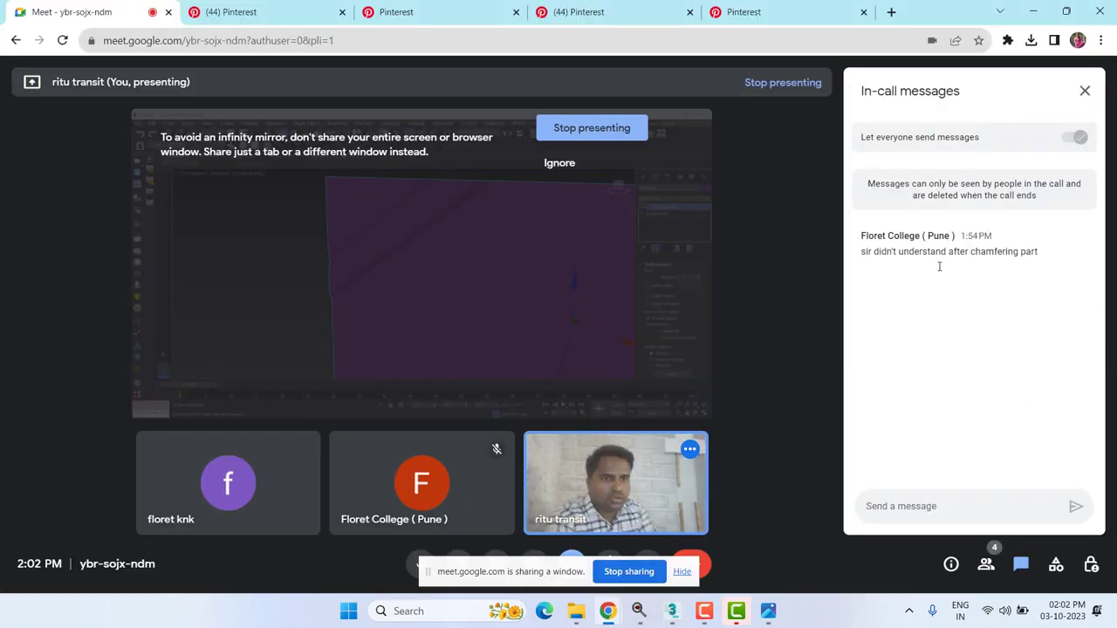
{"action": "left_click", "coordinate": [873, 506]}
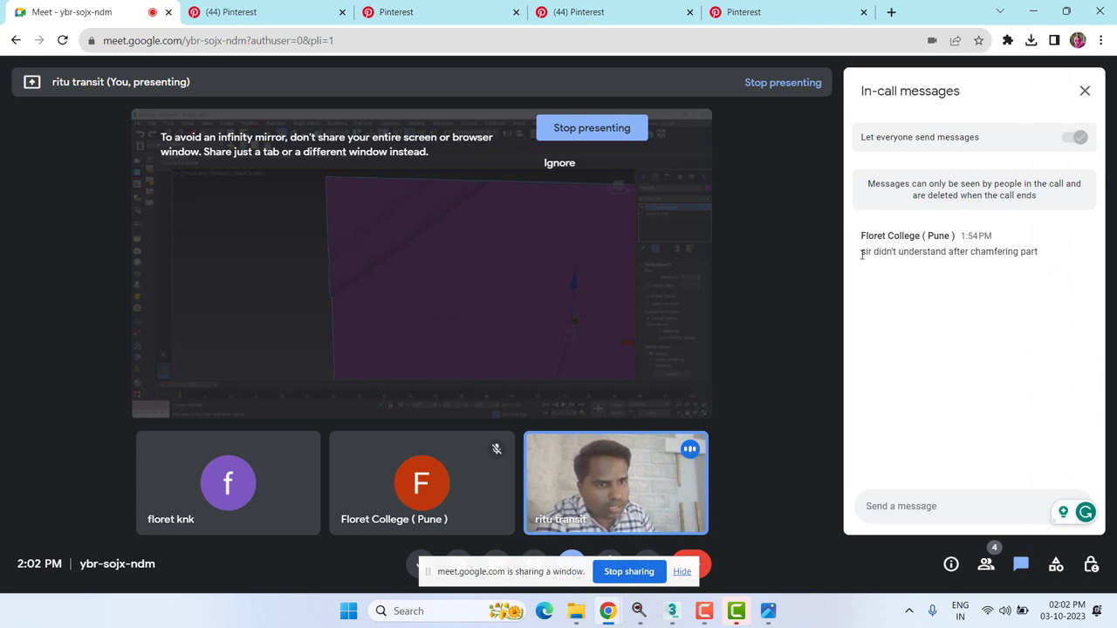
{"action": "left_click_drag", "start_coordinate": [860, 257], "coordinate": [1079, 252]}
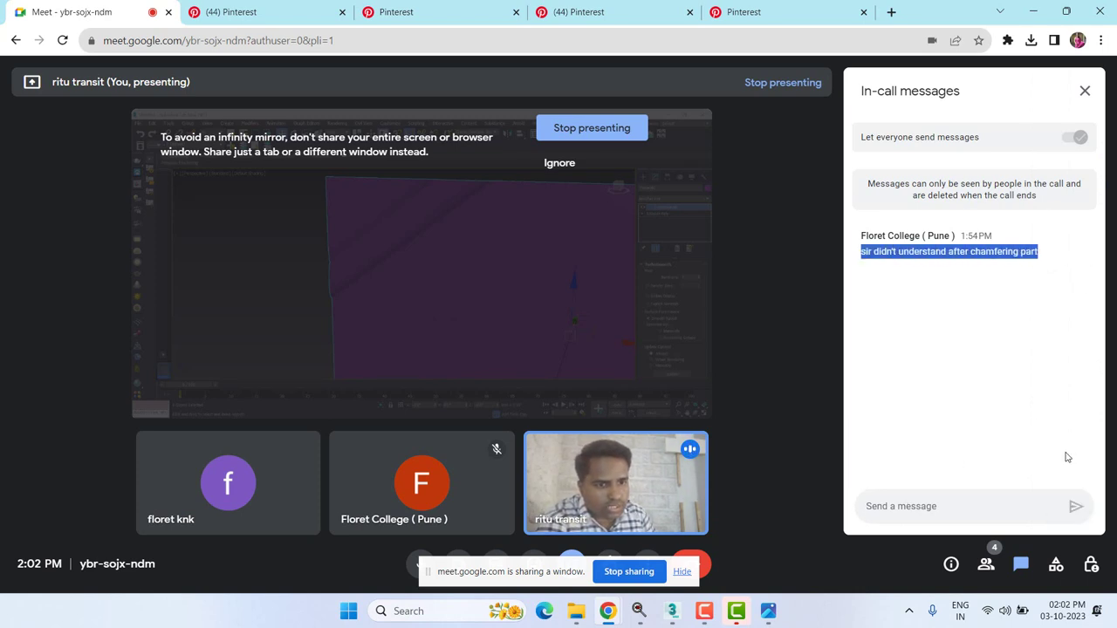
{"action": "left_click", "coordinate": [1027, 504]}
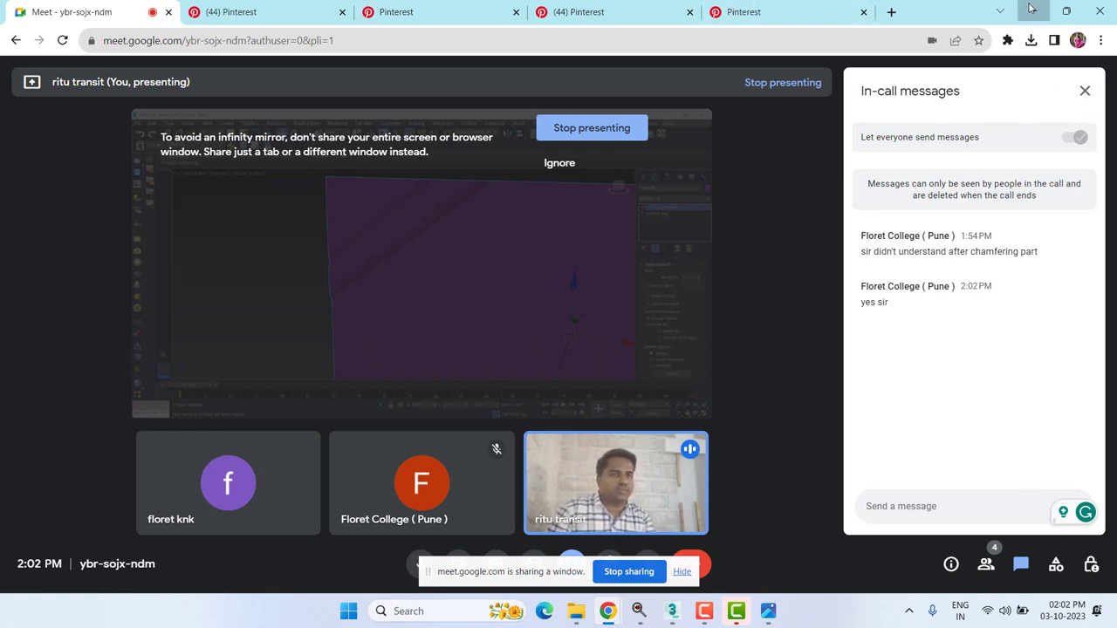
{"action": "left_click", "coordinate": [1029, 8]}
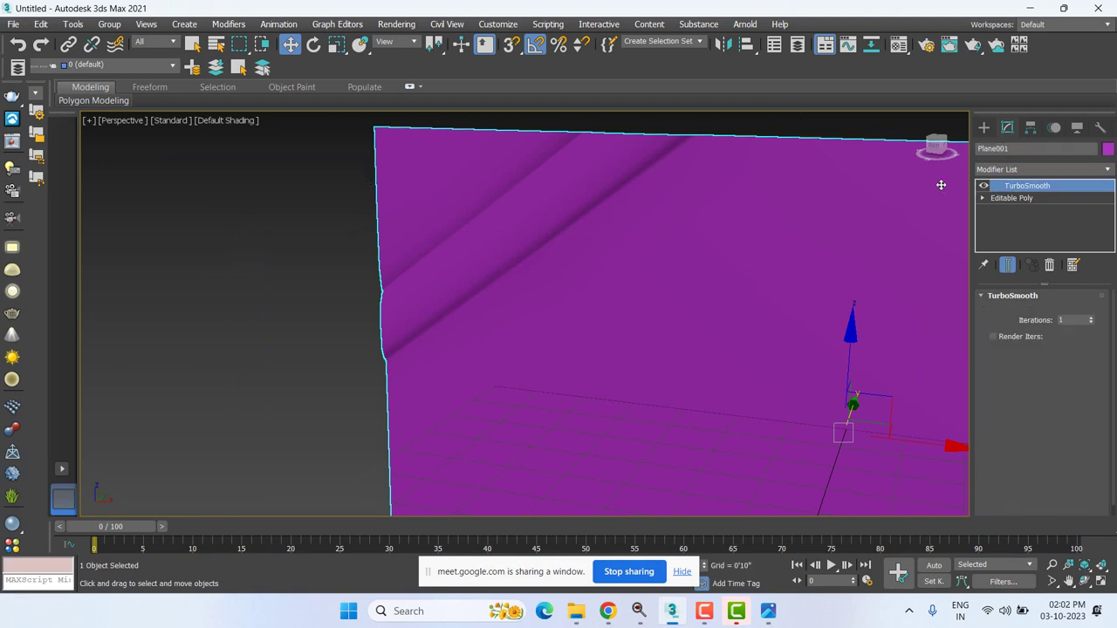
- Delete the smoothed plane from the scene and reframe the empty Perspective view
{"action": "left_click", "coordinate": [284, 279]}
{"action": "key", "text": "ctrl+z"}
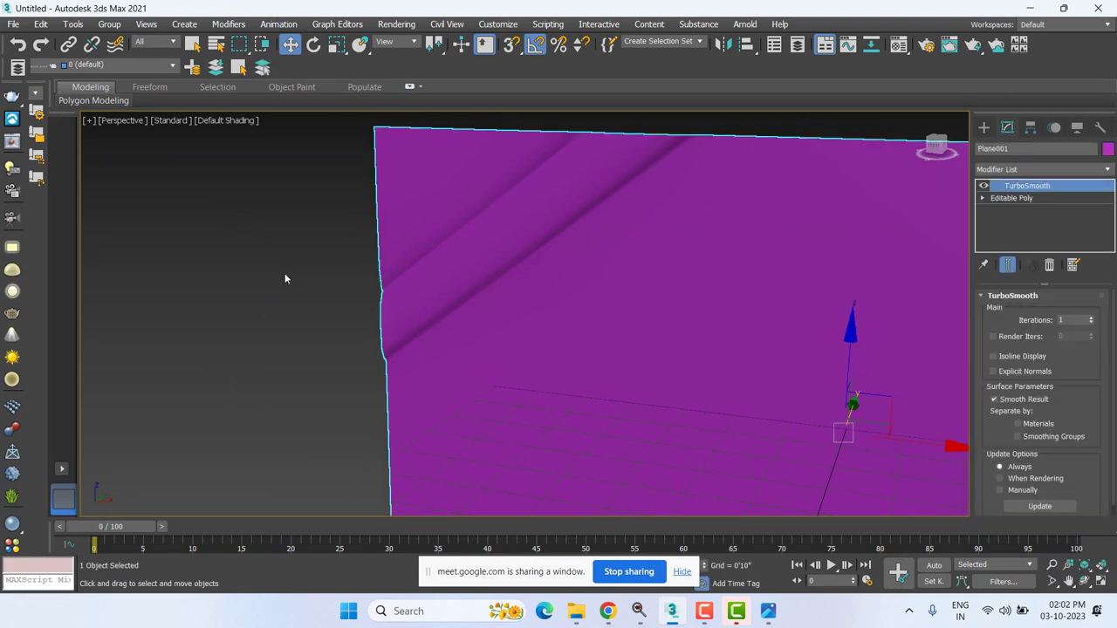
{"action": "key", "text": "Delete"}
{"action": "key", "text": "z"}
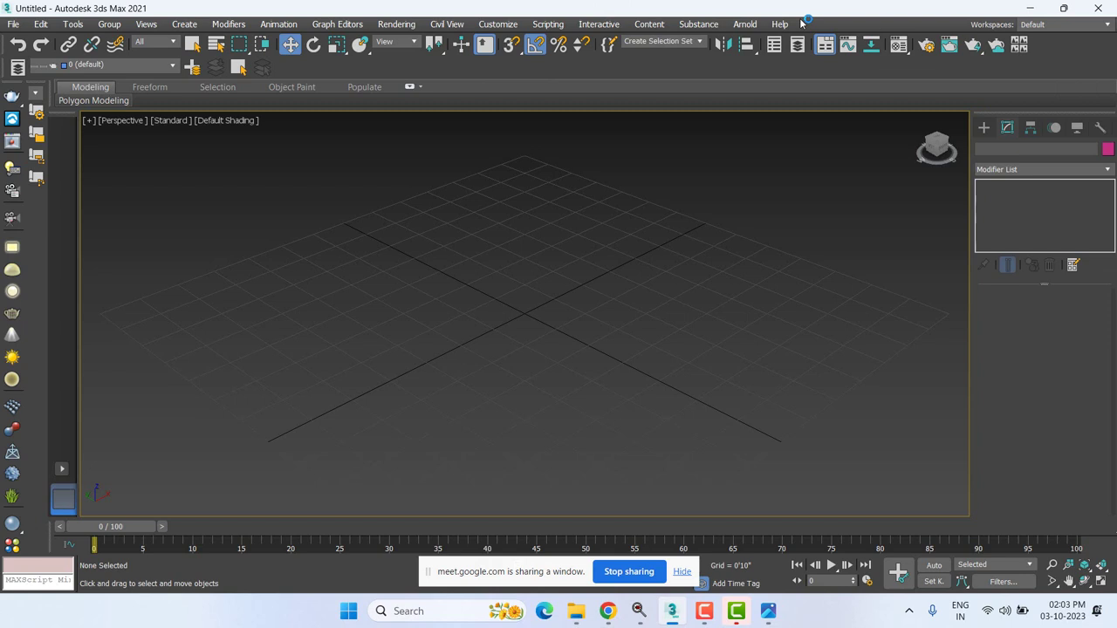
- Open Units Setup and set the display unit scale to Metric with Meters
{"action": "left_click", "coordinate": [514, 23]}
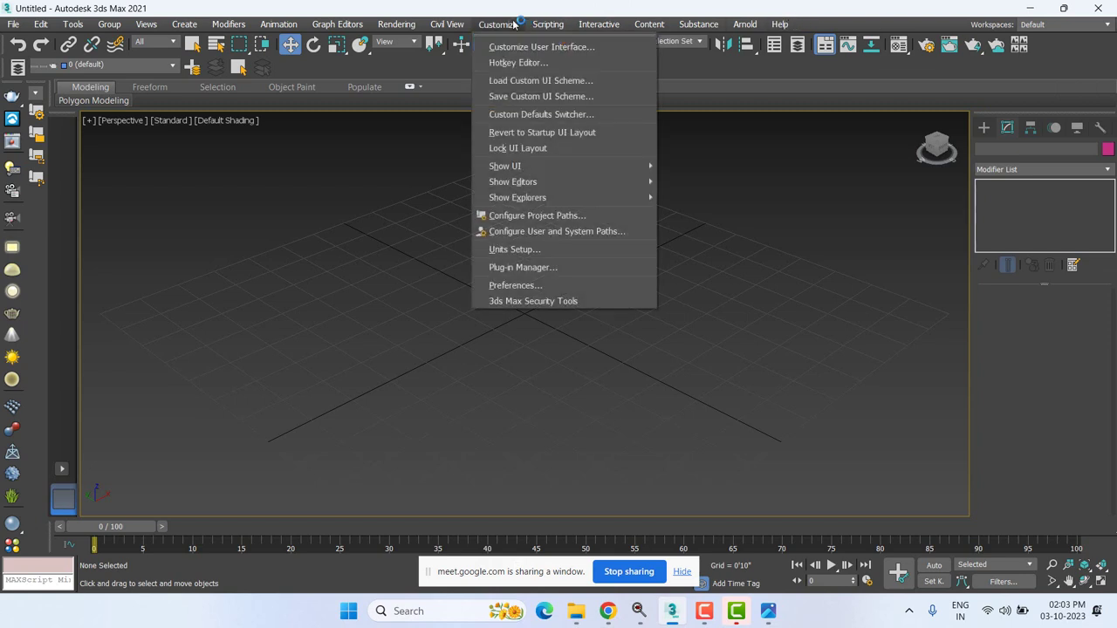
{"action": "left_click", "coordinate": [517, 251]}
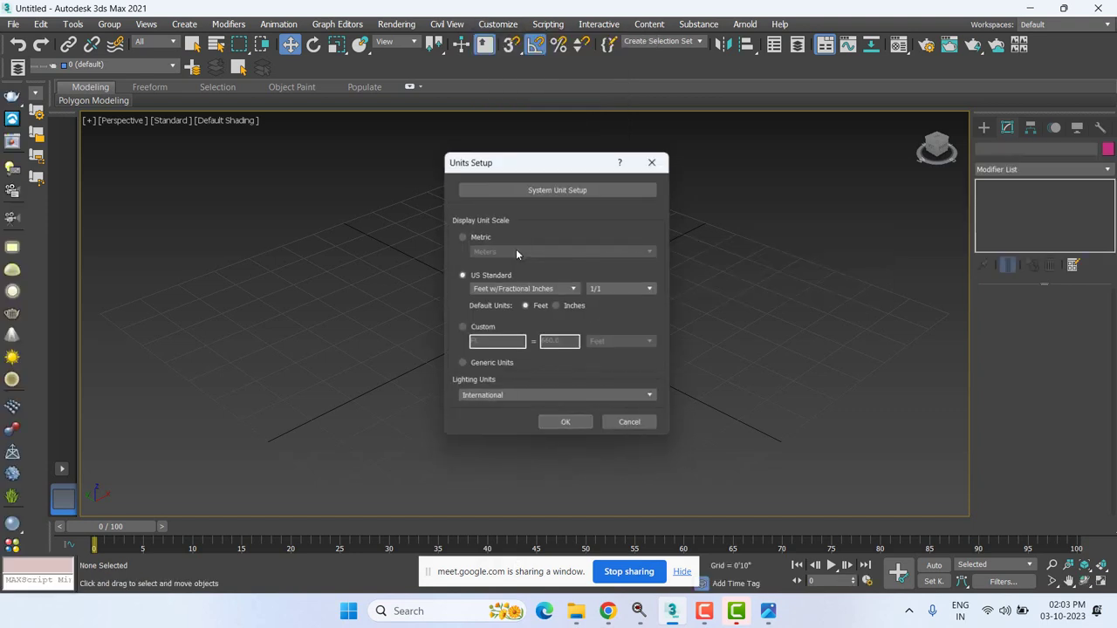
{"action": "left_click_drag", "start_coordinate": [522, 162], "coordinate": [514, 114]}
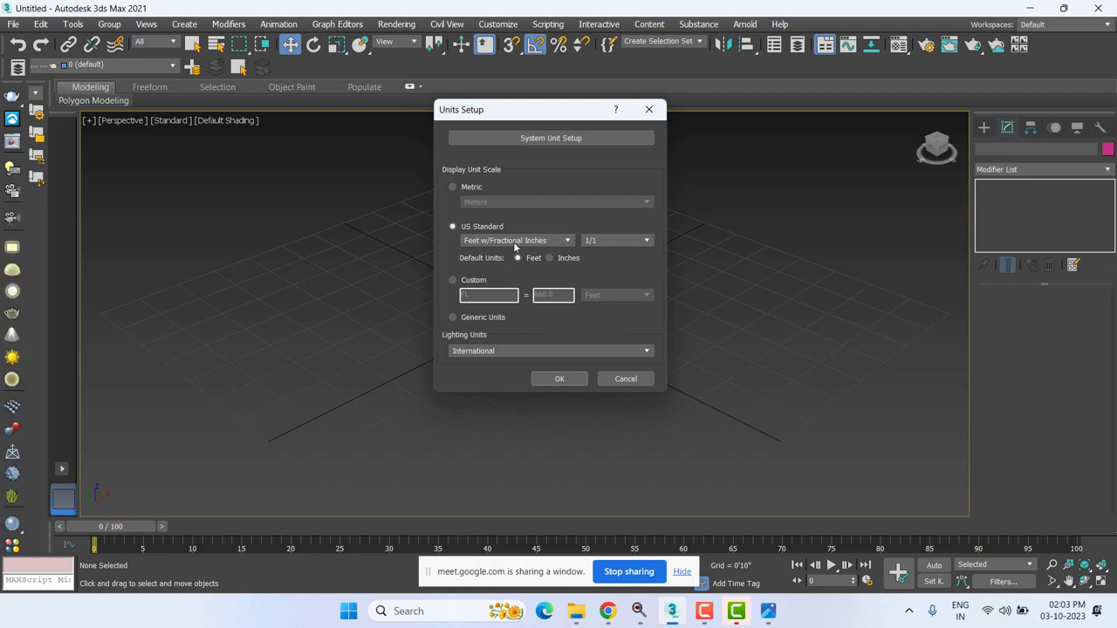
{"action": "left_click", "coordinate": [471, 187]}
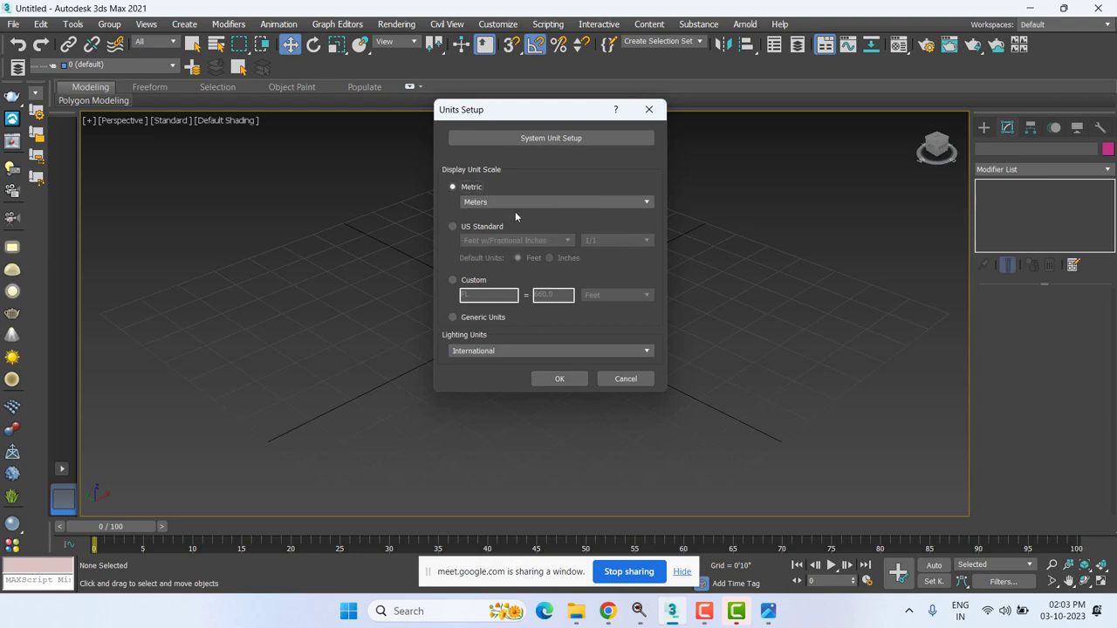
{"action": "left_click", "coordinate": [513, 202]}
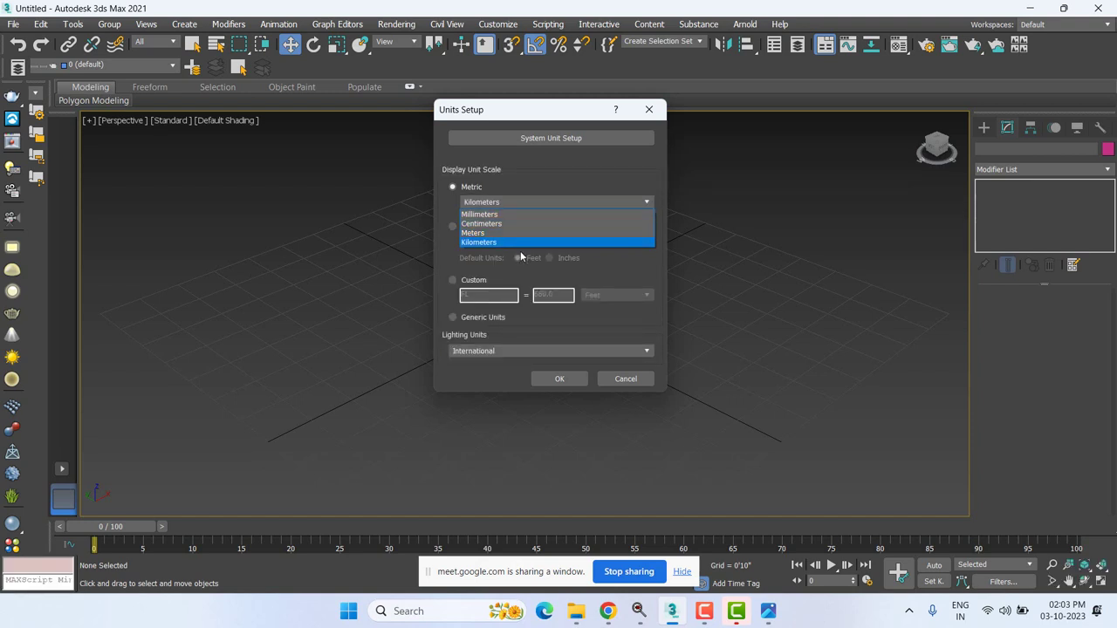
{"action": "left_click", "coordinate": [474, 234]}
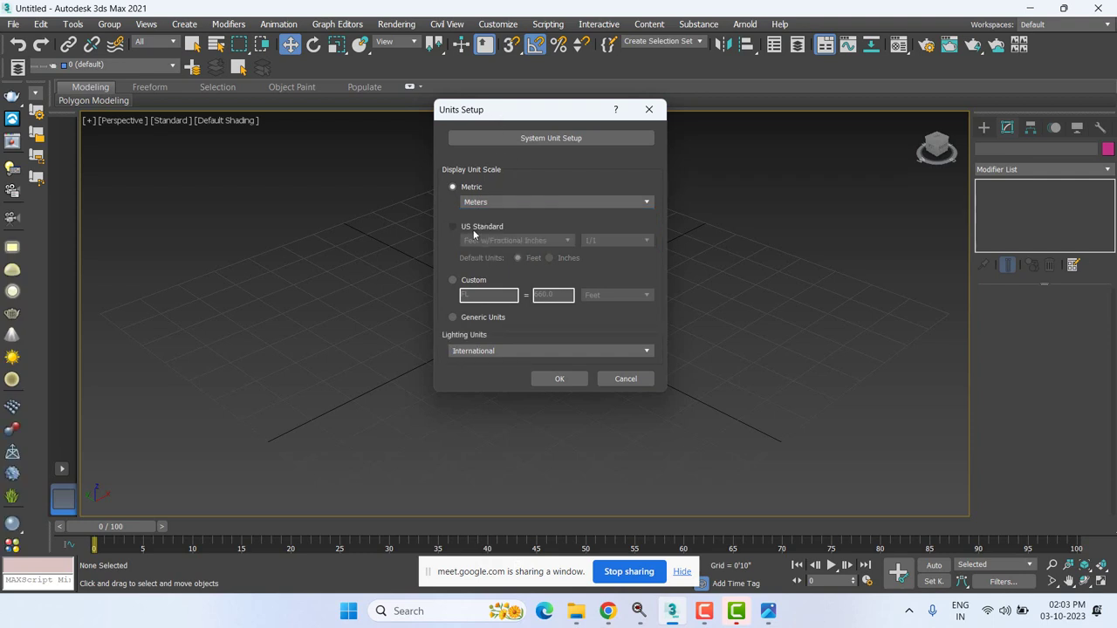
- Switch the display unit scale to US Standard with Feet w/Fractional Inches
{"action": "left_click", "coordinate": [474, 229]}
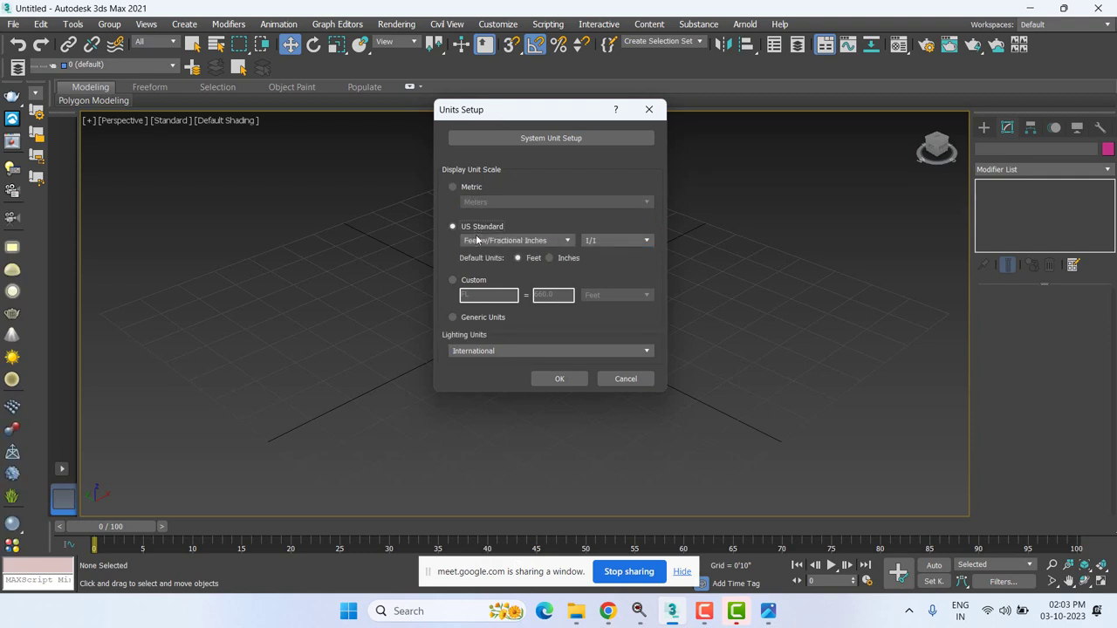
{"action": "left_click", "coordinate": [478, 240]}
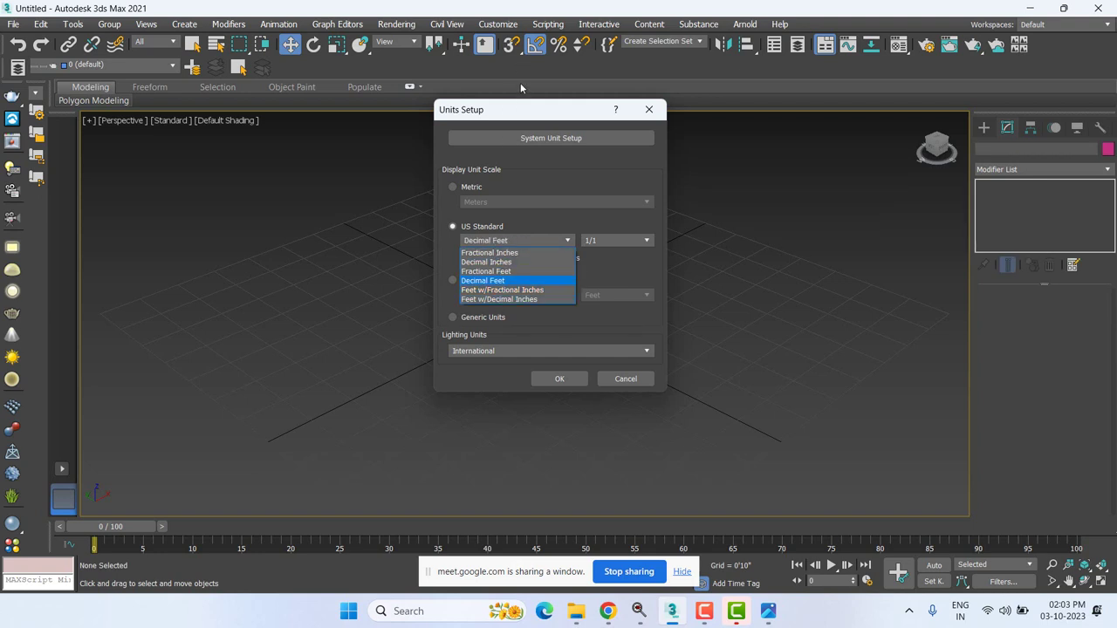
{"action": "left_click", "coordinate": [502, 290]}
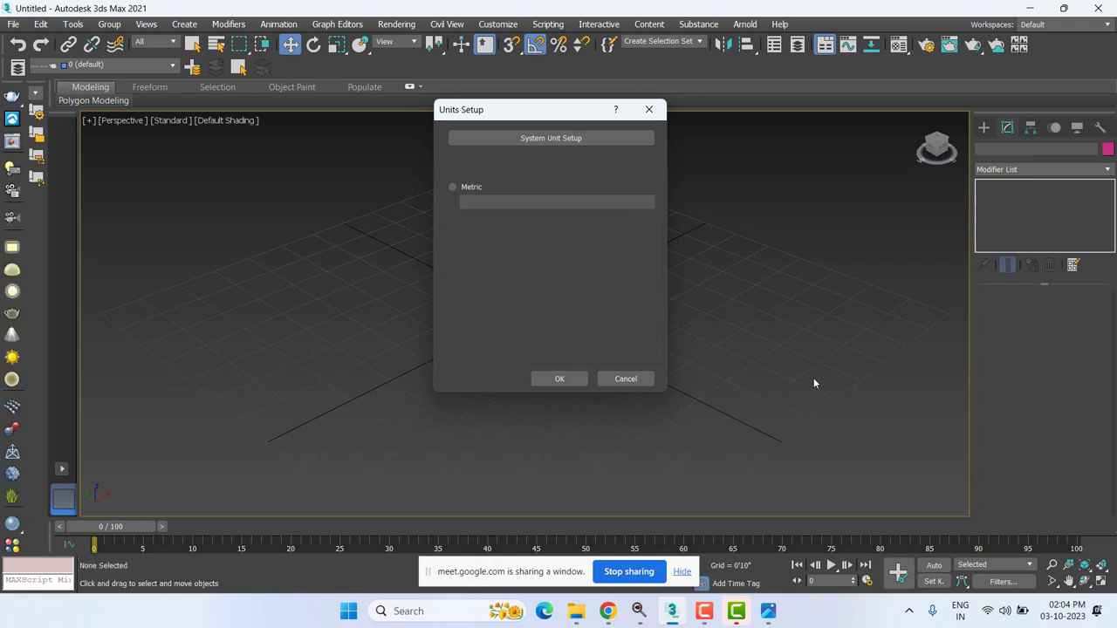
- Set the display unit scale to Metric with Millimeters and apply the units setup
{"action": "left_click", "coordinate": [471, 187]}
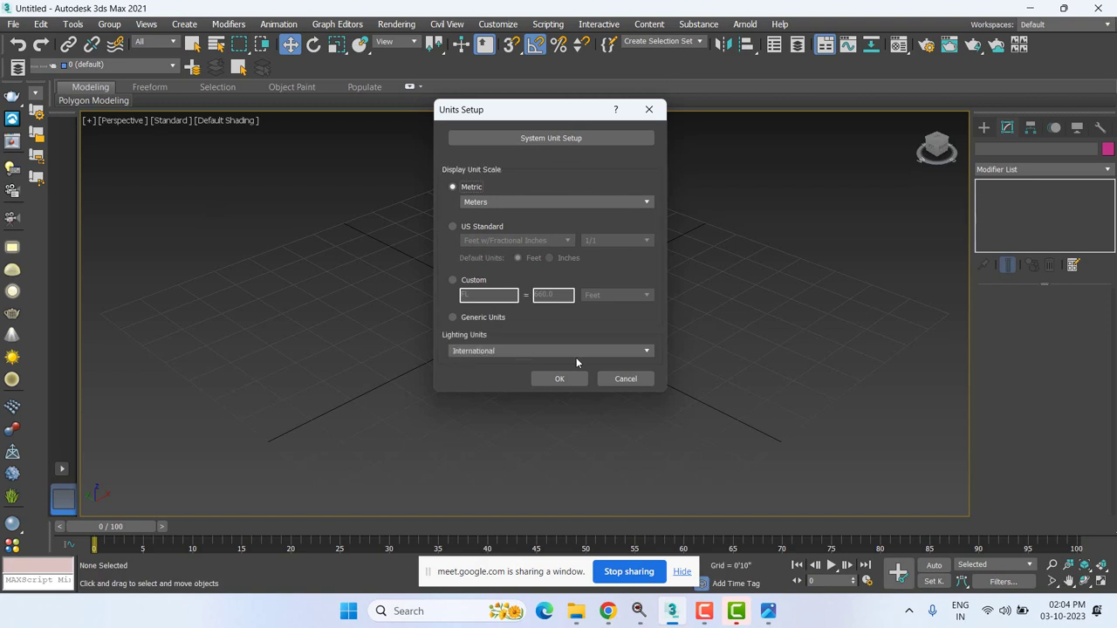
{"action": "left_click", "coordinate": [566, 201]}
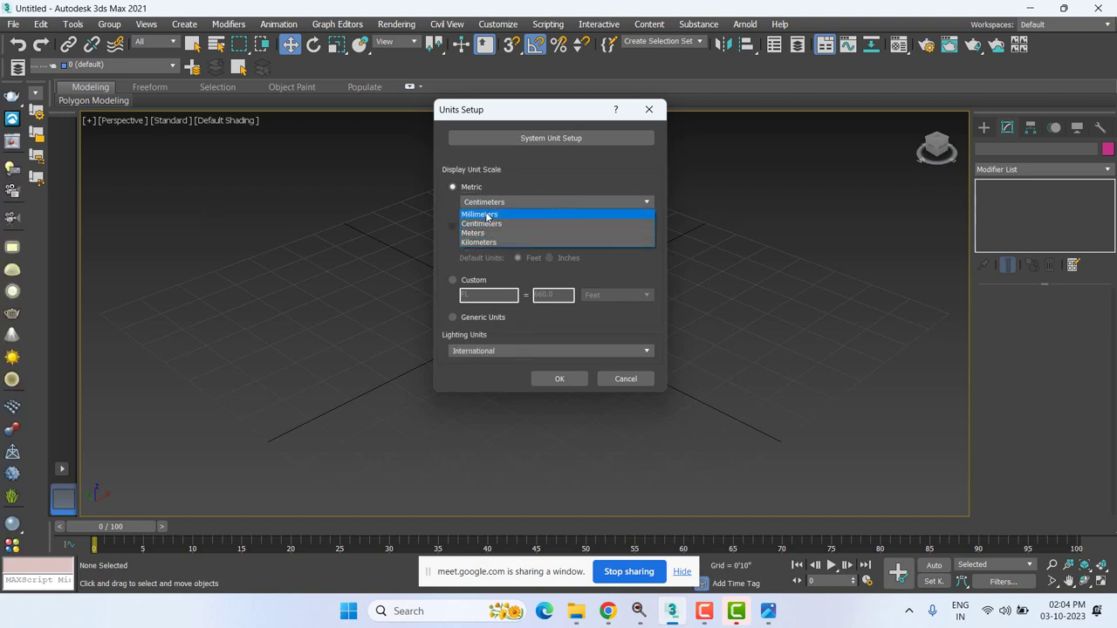
{"action": "left_click", "coordinate": [486, 214]}
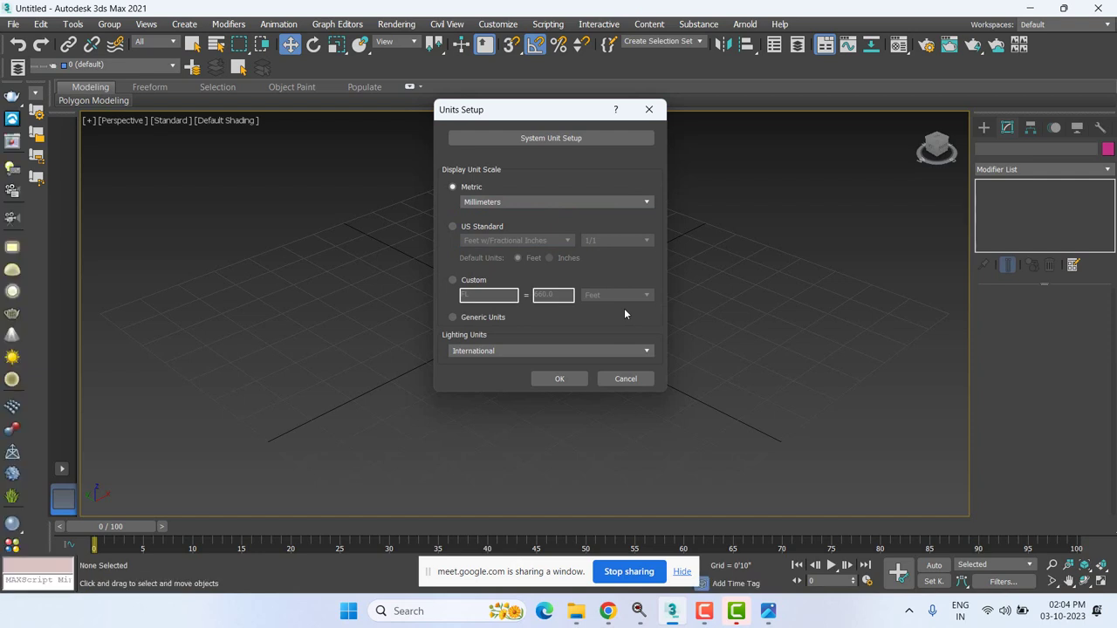
{"action": "left_click", "coordinate": [559, 380]}
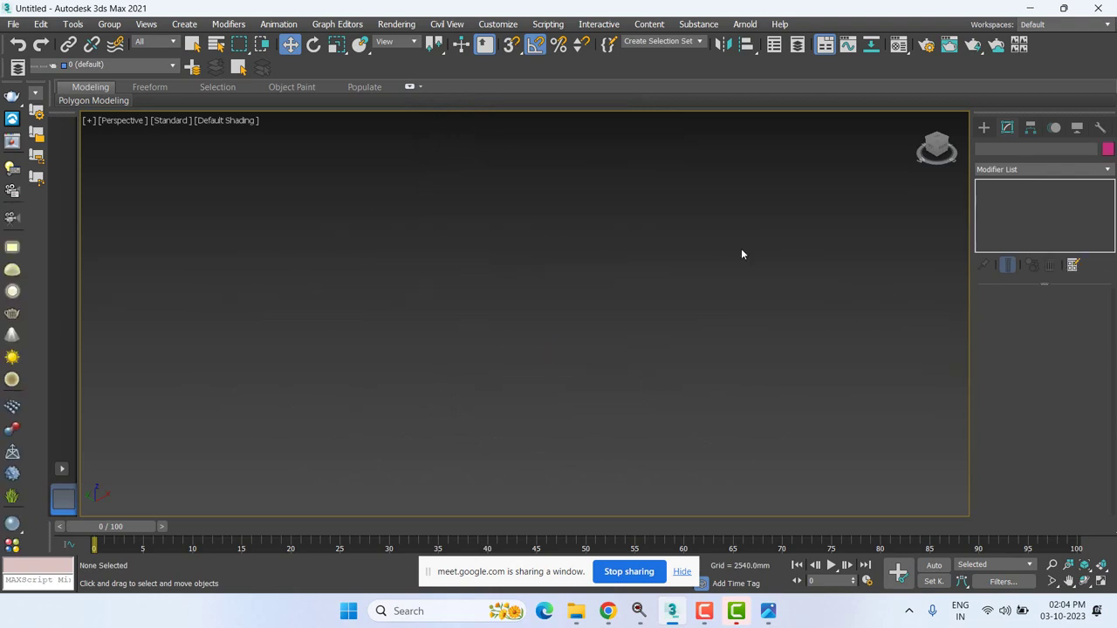
{"action": "scroll", "coordinate": [596, 328], "scroll_direction": "down", "scroll_amount": 3}
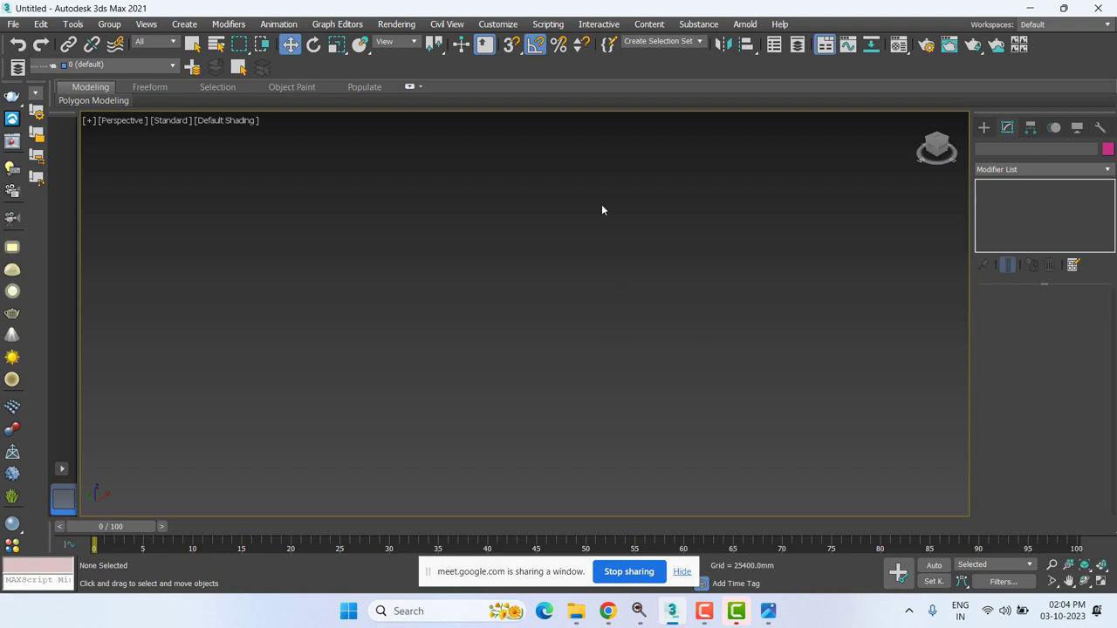
- Reopen Units Setup, examine the available system unit scales beside the display units, keep Inches, and cancel System Unit Setup
{"action": "left_click", "coordinate": [498, 24]}
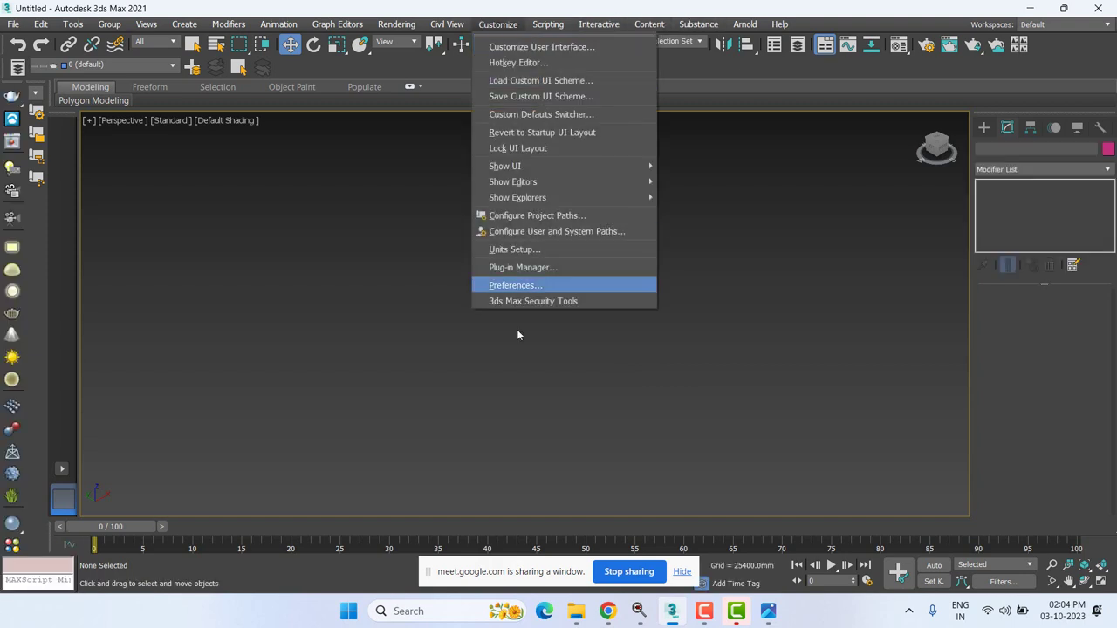
{"action": "left_click", "coordinate": [522, 252]}
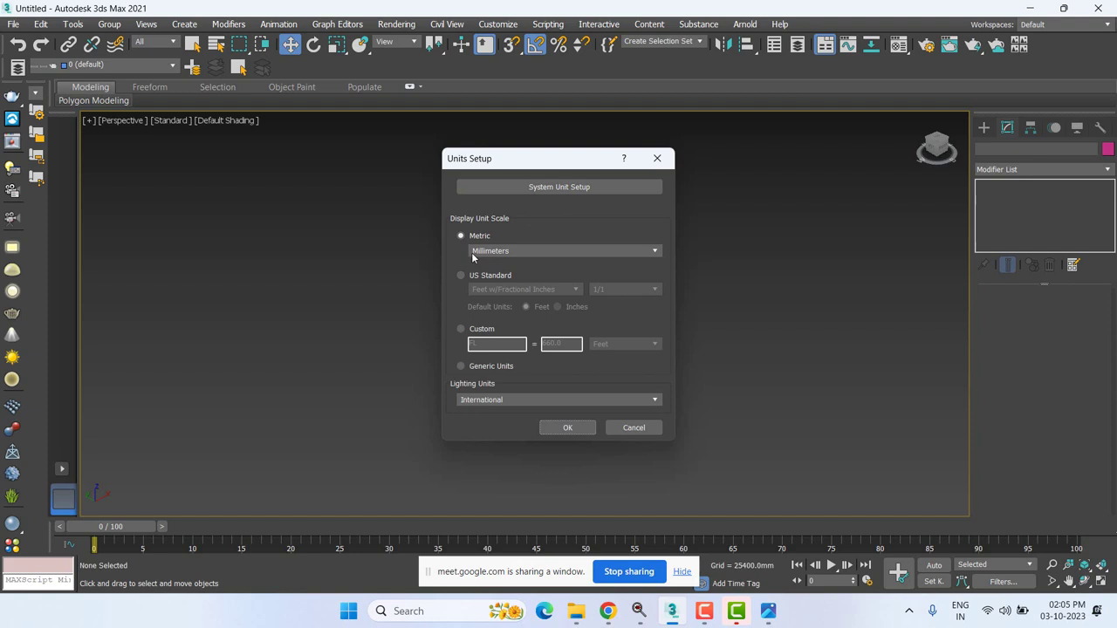
{"action": "left_click", "coordinate": [569, 186]}
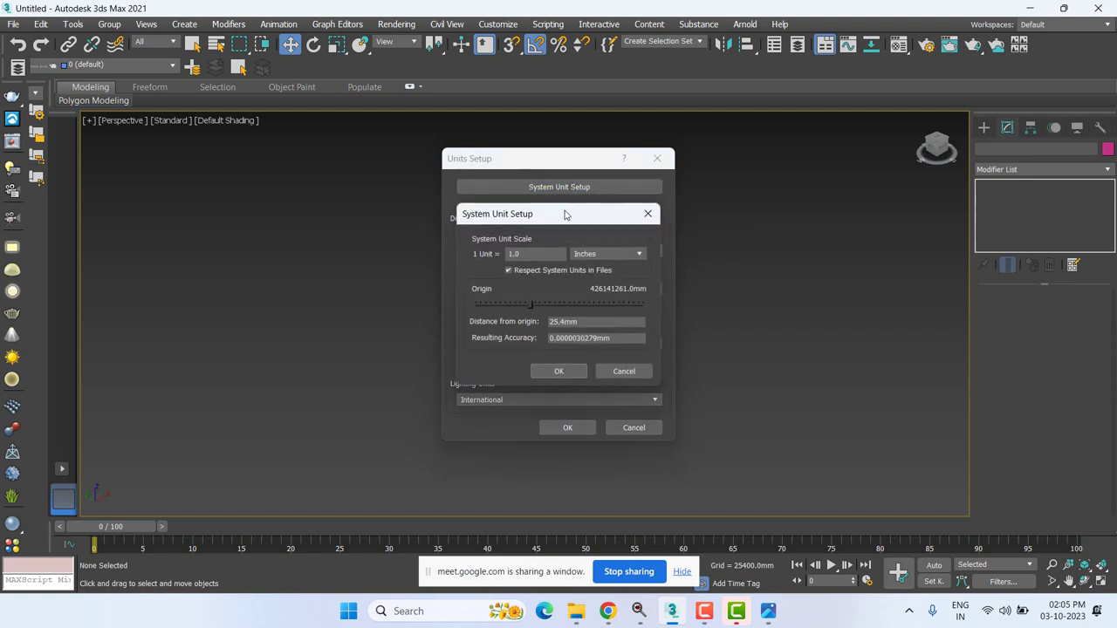
{"action": "left_click_drag", "start_coordinate": [565, 215], "coordinate": [946, 188]}
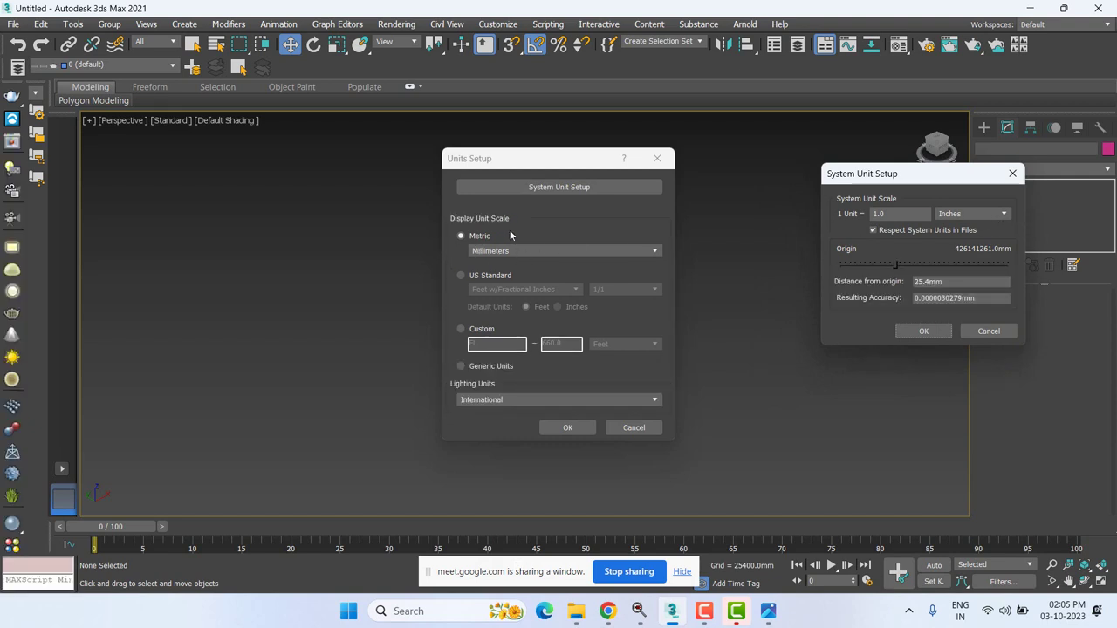
{"action": "left_click", "coordinate": [962, 214]}
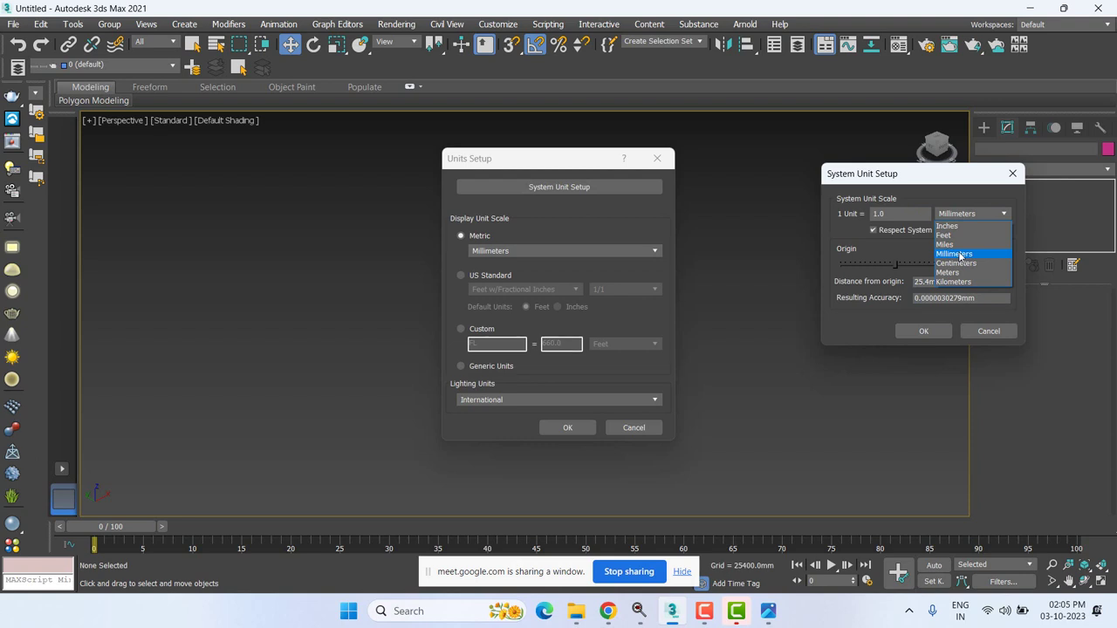
{"action": "left_click", "coordinate": [953, 226]}
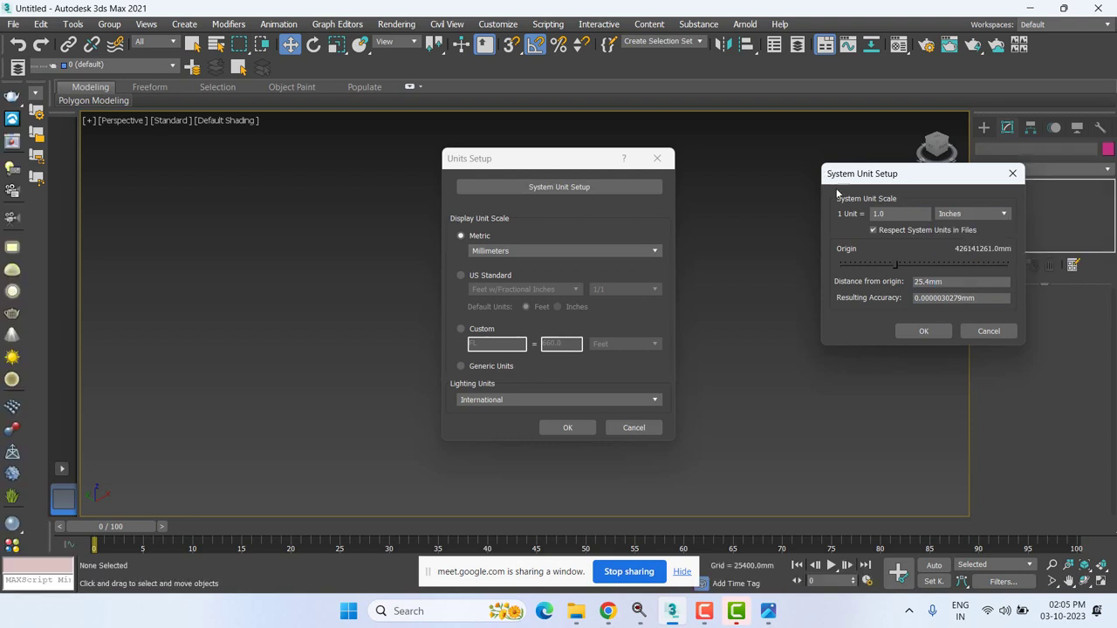
{"action": "left_click", "coordinate": [976, 217]}
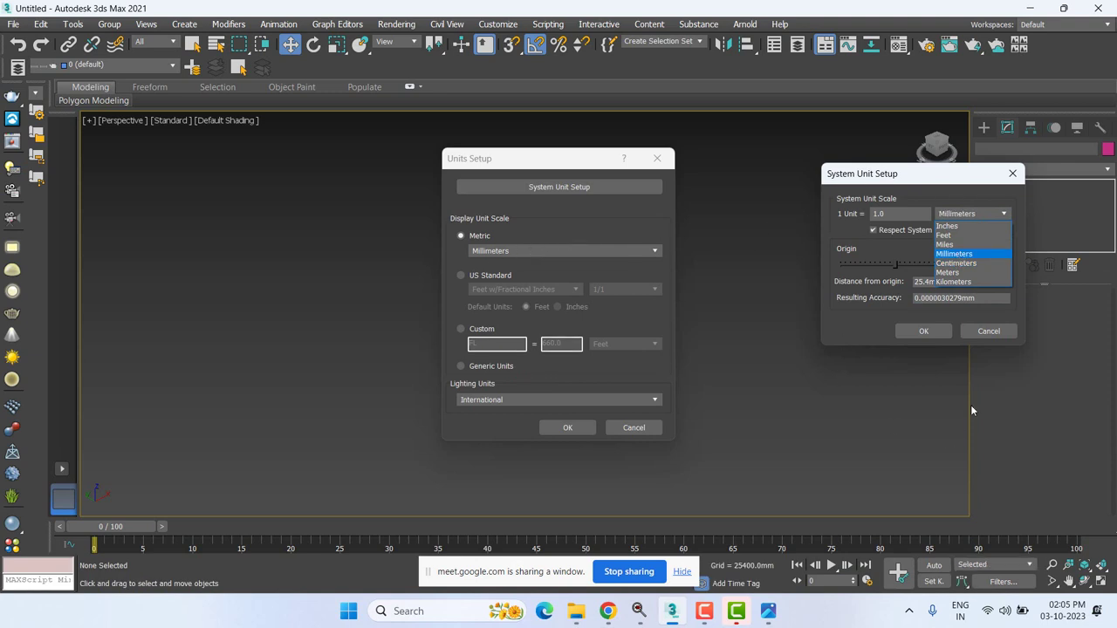
{"action": "key", "text": "Up"}
{"action": "key", "text": "Up"}
{"action": "key", "text": "Up"}
{"action": "key", "text": "Return"}
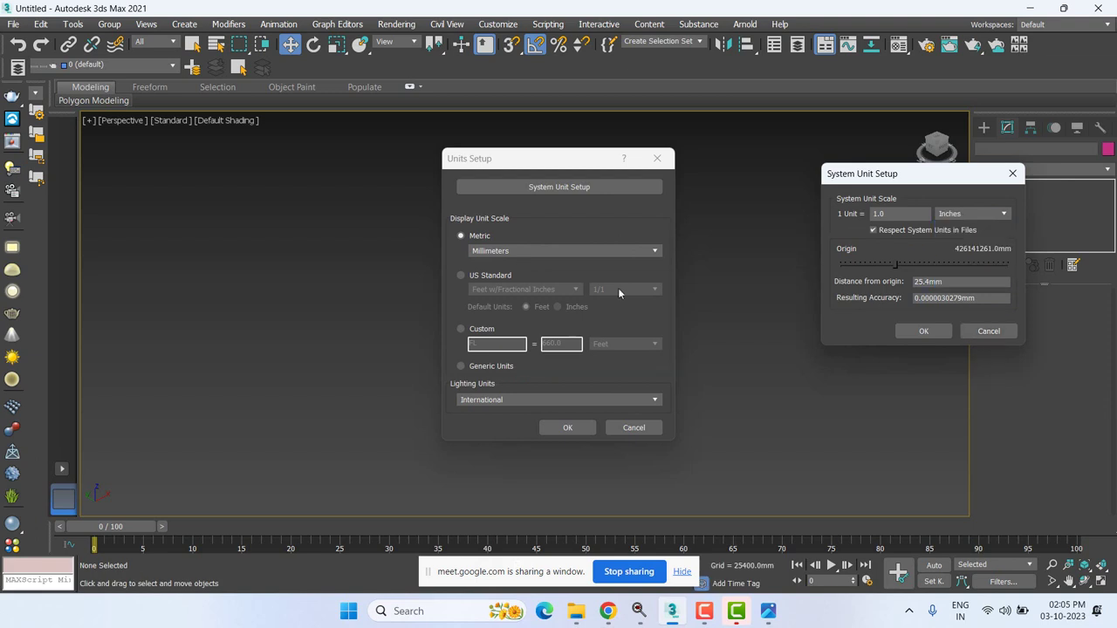
{"action": "left_click", "coordinate": [1000, 335]}
- Set the display unit scale to US Standard and choose Feet w/Fractional Inches from its formats
{"action": "left_click", "coordinate": [495, 276]}
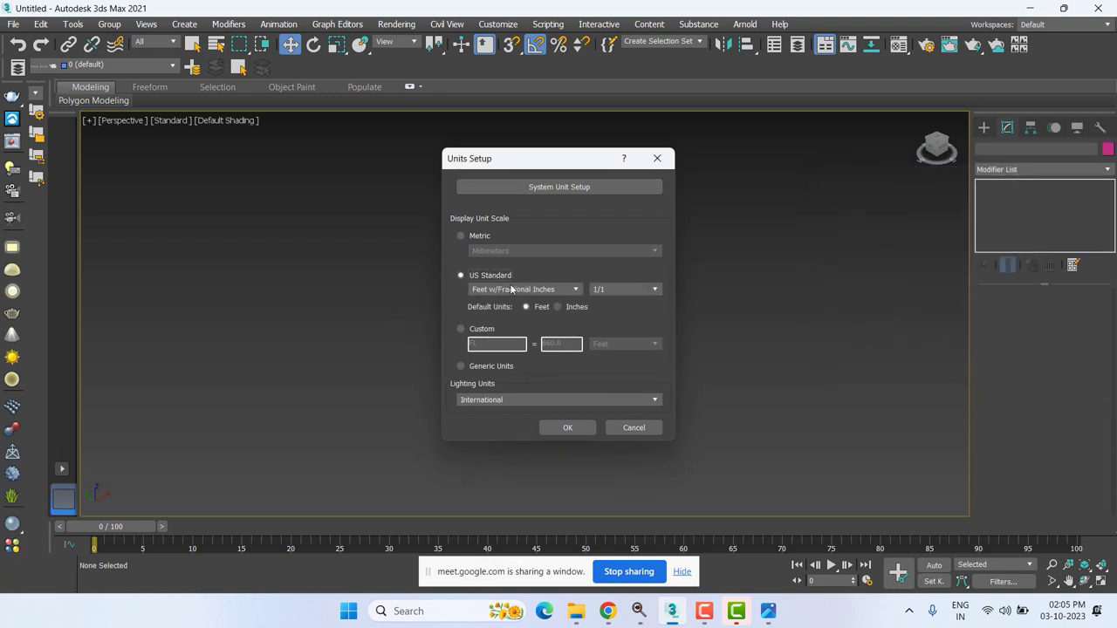
{"action": "left_click", "coordinate": [518, 289]}
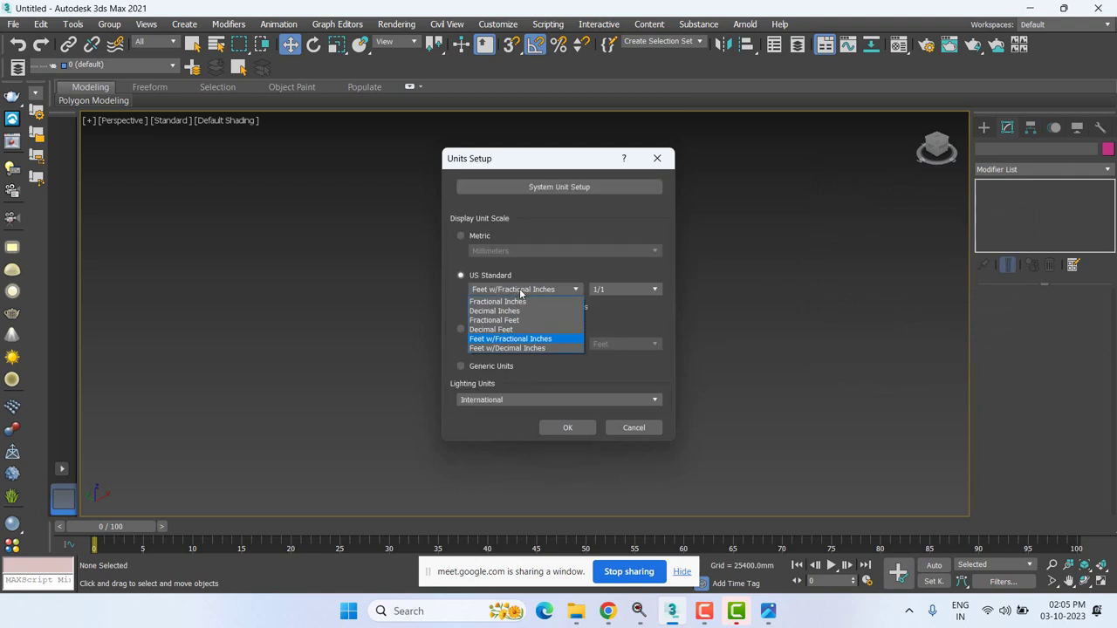
{"action": "left_click", "coordinate": [519, 311]}
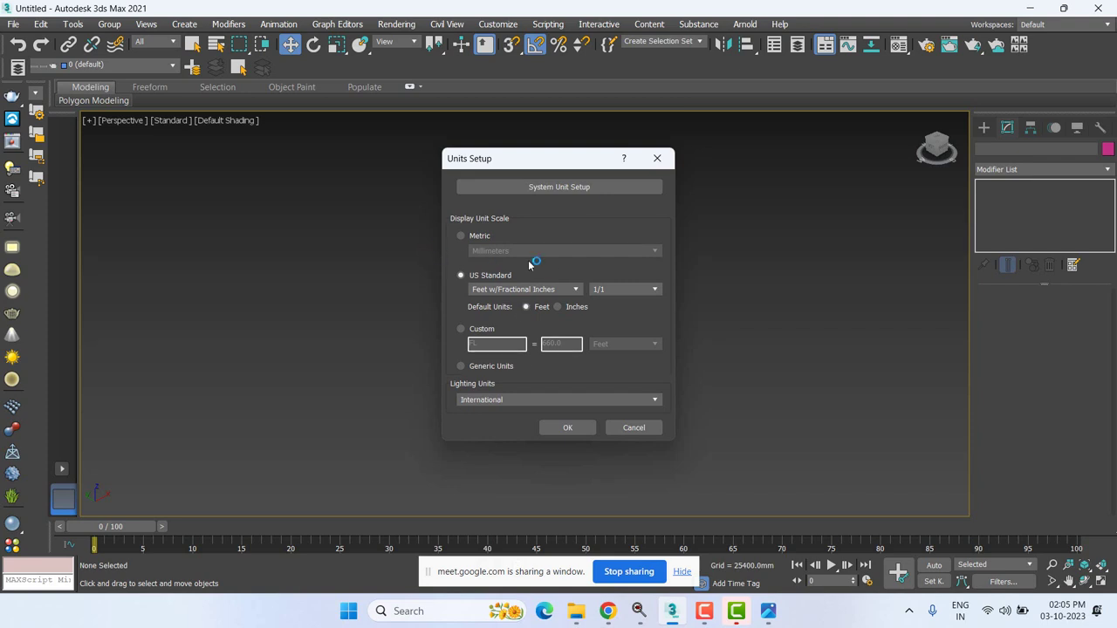
{"action": "left_click", "coordinate": [541, 289]}
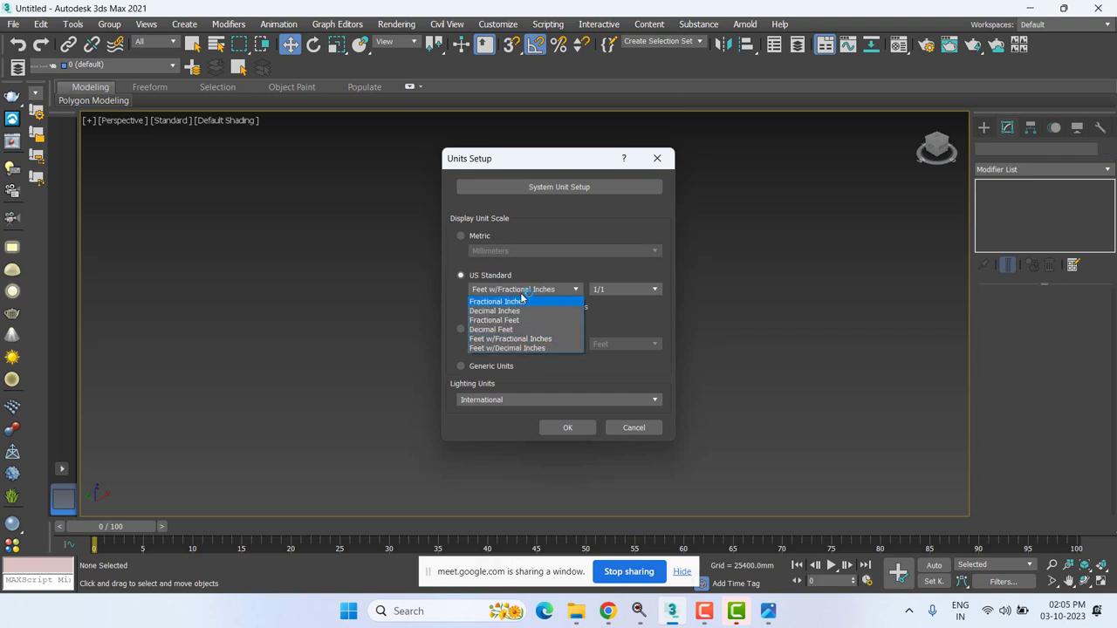
{"action": "left_click", "coordinate": [521, 341]}
{"action": "left_click", "coordinate": [520, 340]}
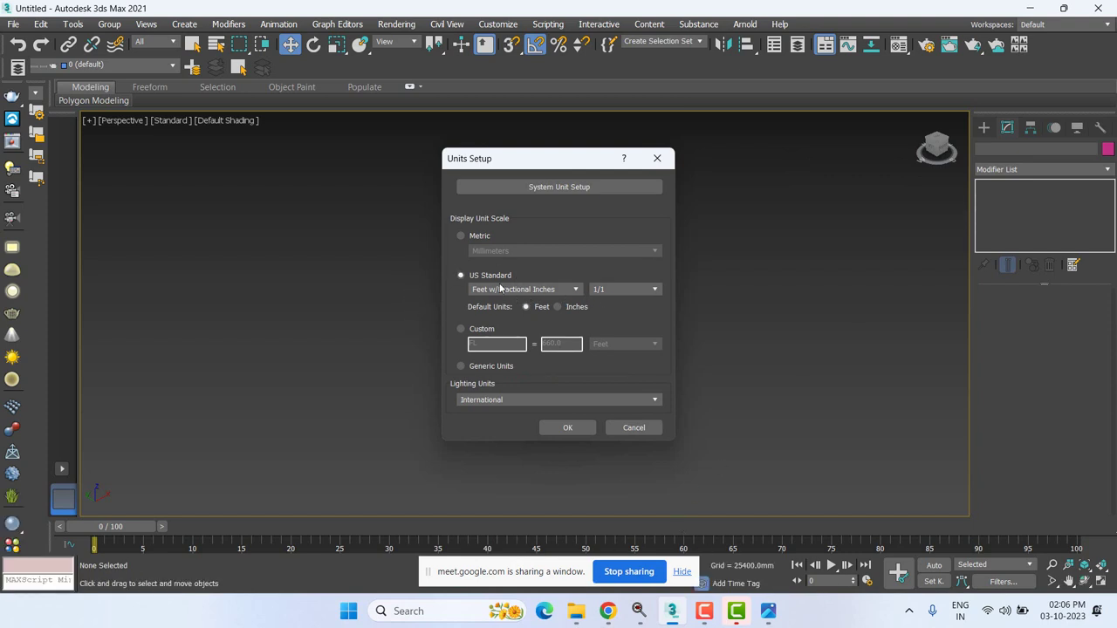
- Open System Unit Setup beside Units Setup, review the list of system unit scales, and cancel without changing it
{"action": "left_click", "coordinate": [585, 187]}
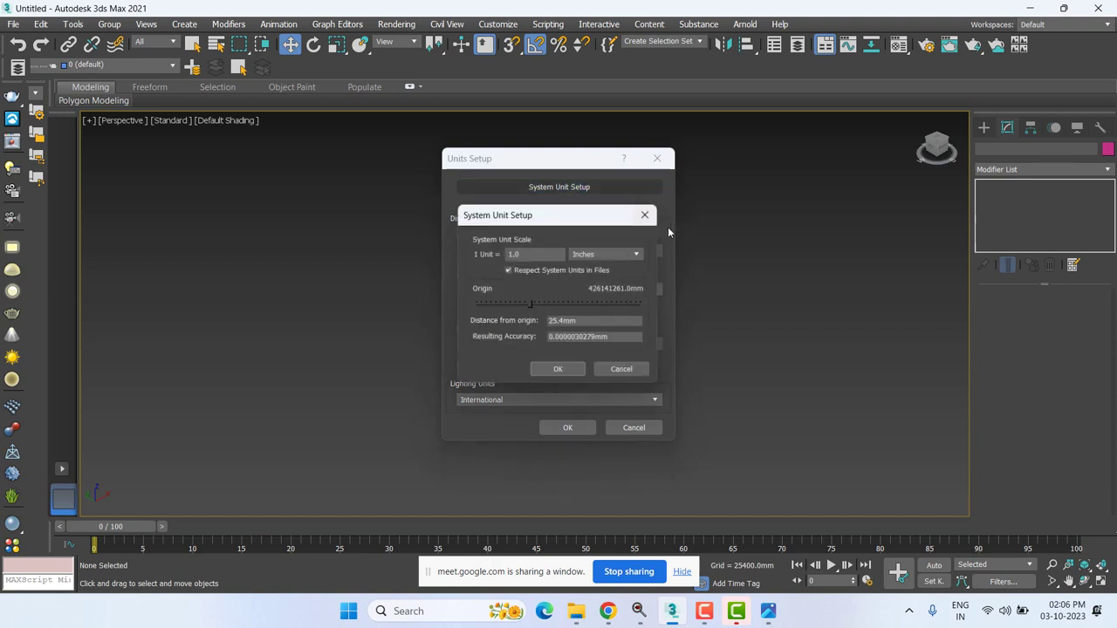
{"action": "left_click_drag", "start_coordinate": [585, 219], "coordinate": [997, 150]}
{"action": "left_click", "coordinate": [1049, 184]}
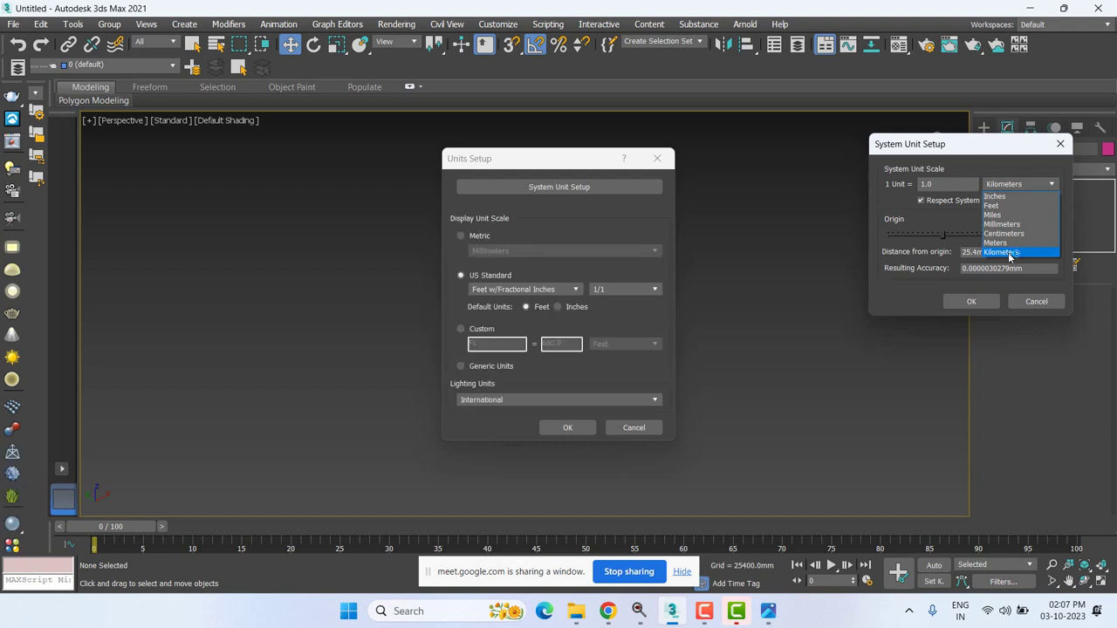
{"action": "key", "text": "Up"}
{"action": "key", "text": "Return"}
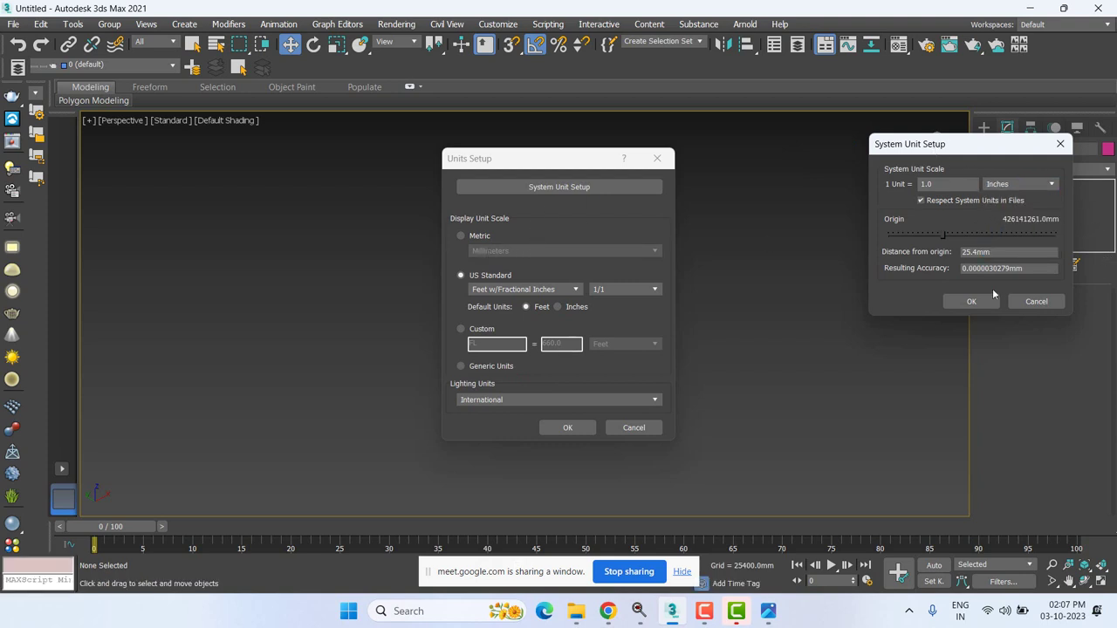
{"action": "left_click", "coordinate": [1039, 183]}
{"action": "left_click", "coordinate": [1024, 271]}
{"action": "left_click", "coordinate": [1043, 301]}
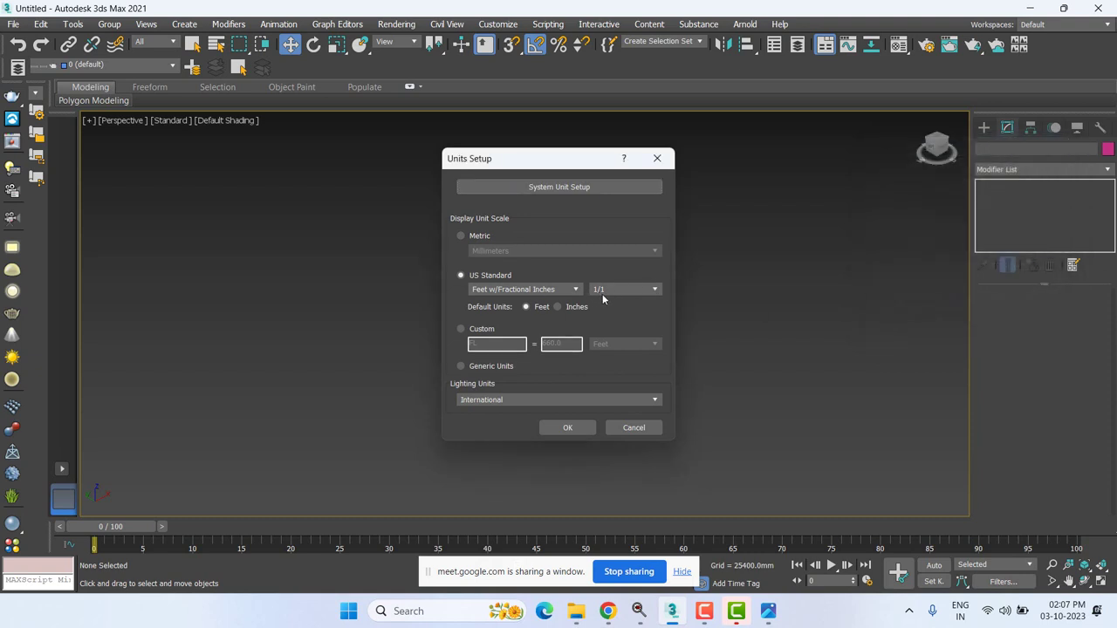
- Look through the fractional inch precisions and return the display unit scale to Metric with Millimeters
{"action": "left_click", "coordinate": [602, 290]}
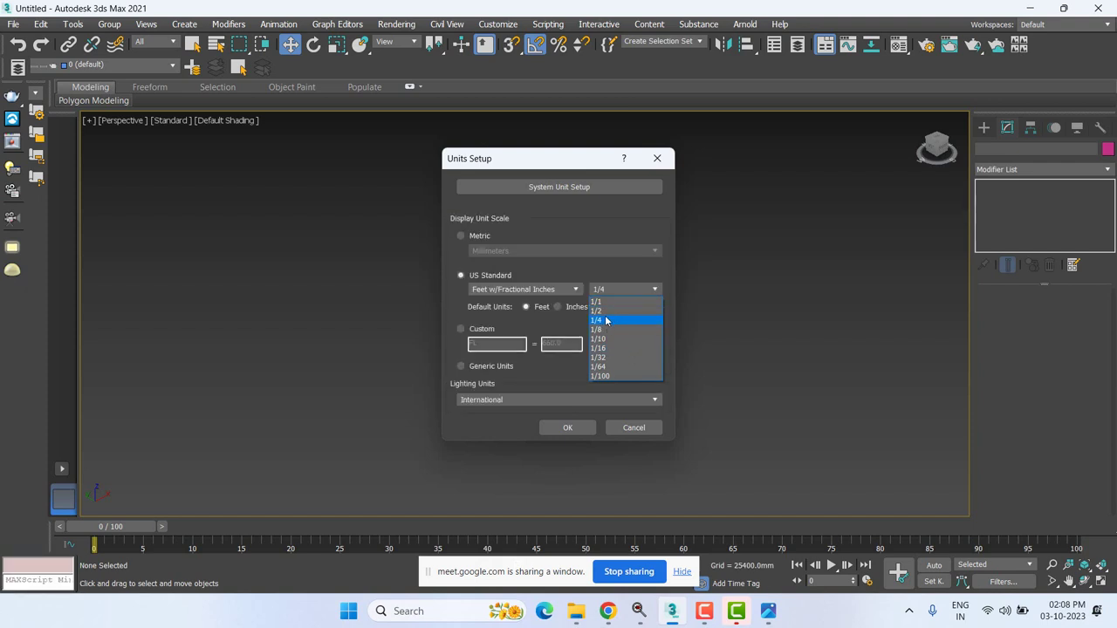
{"action": "left_click", "coordinate": [497, 238]}
{"action": "left_click", "coordinate": [498, 238]}
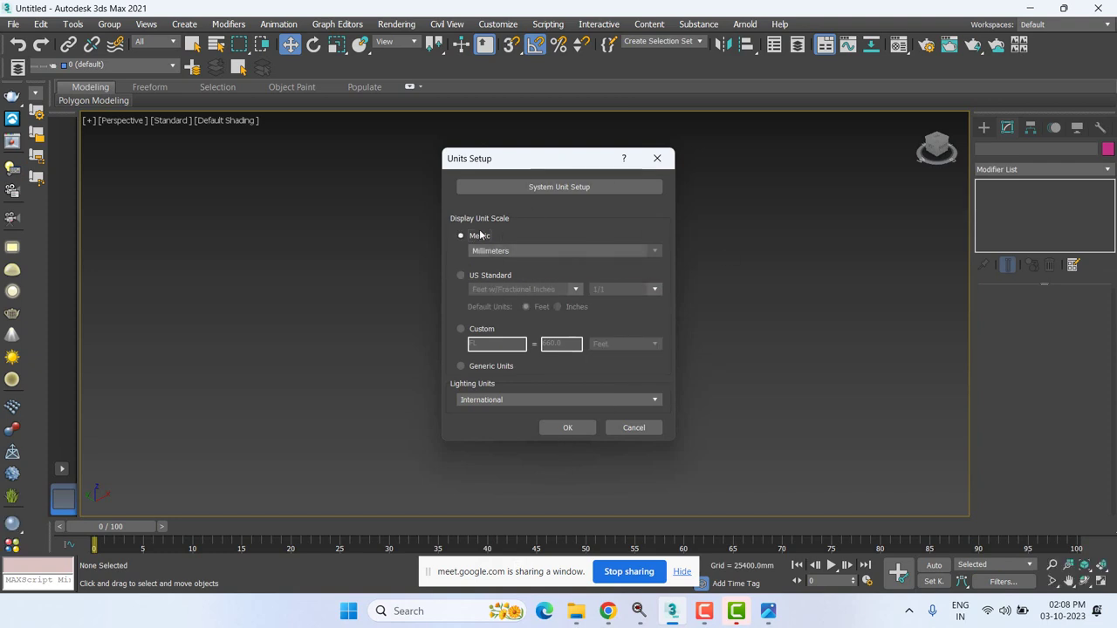
{"action": "left_click", "coordinate": [509, 251]}
{"action": "left_click", "coordinate": [505, 263]}
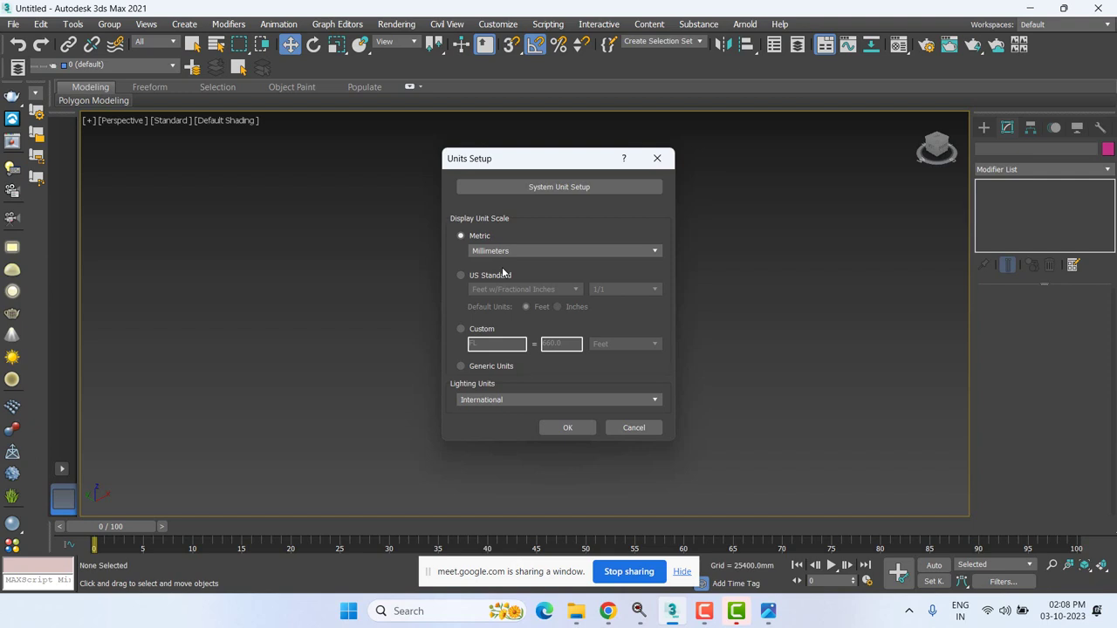
- Set the system unit scale to 1 unit = 1.0 Millimeters and accept the system and display unit settings
{"action": "left_click", "coordinate": [544, 187]}
{"action": "left_click_drag", "start_coordinate": [617, 225], "coordinate": [965, 185]}
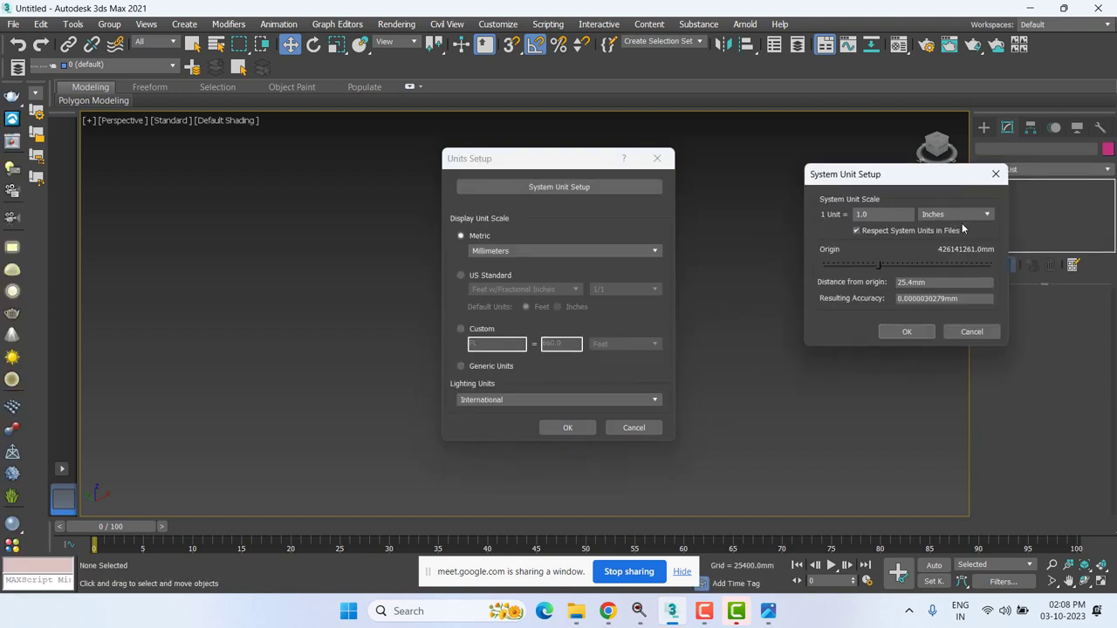
{"action": "left_click", "coordinate": [956, 214]}
{"action": "left_click", "coordinate": [935, 254]}
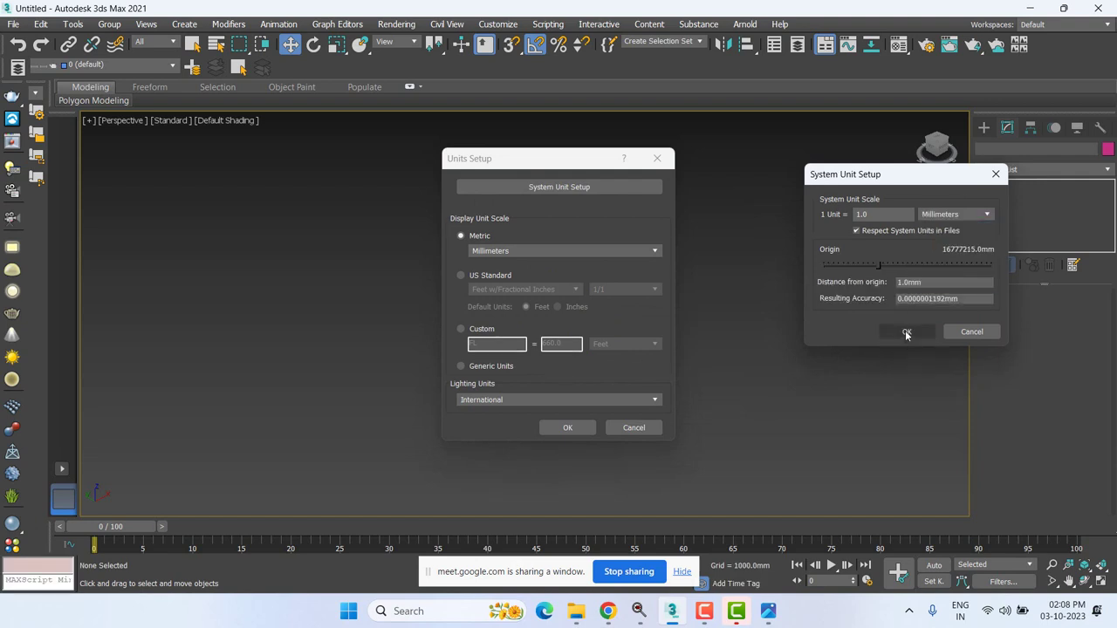
{"action": "left_click", "coordinate": [908, 331]}
{"action": "left_click", "coordinate": [570, 427]}
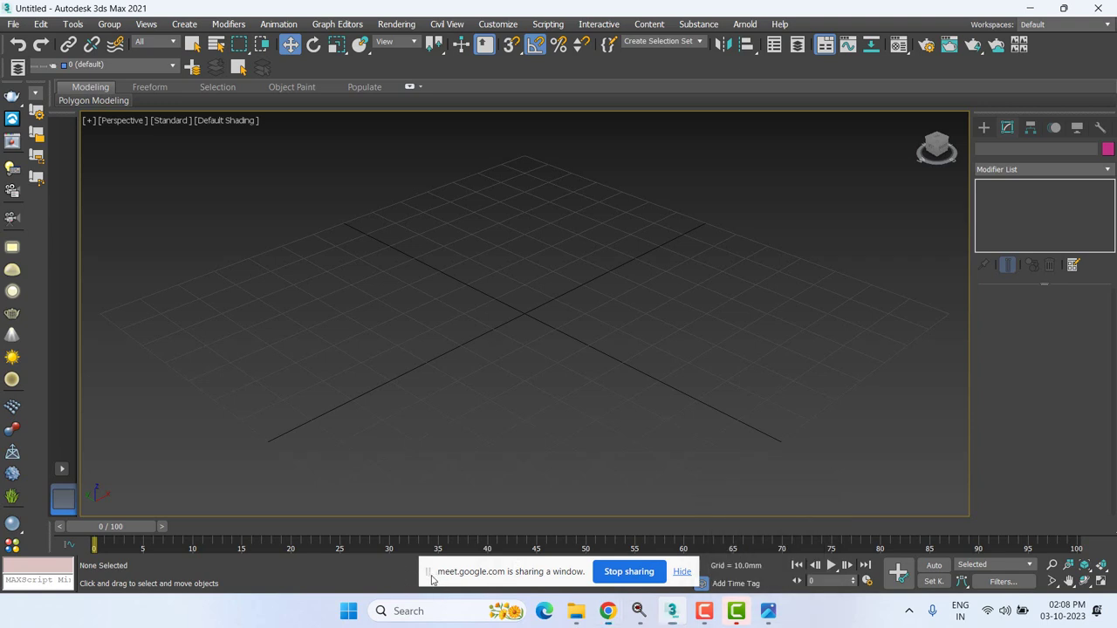
- Create a standard box about 59 mm long, 72 mm wide and 34 mm high around the centre of the grid
{"action": "left_click_drag", "start_coordinate": [427, 583], "coordinate": [148, 583]}
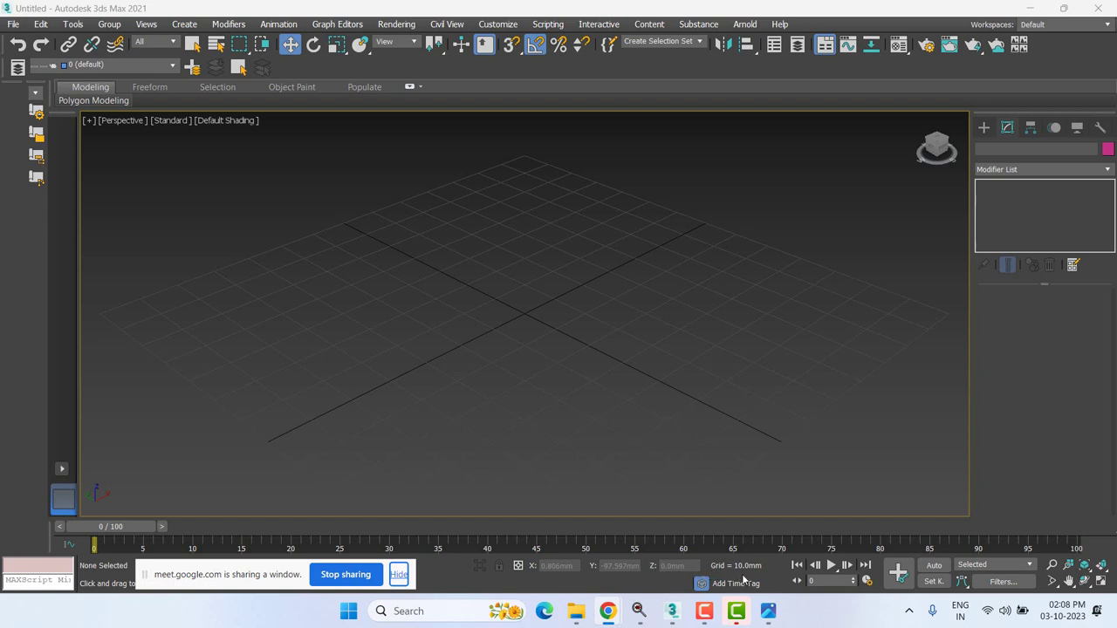
{"action": "left_click", "coordinate": [984, 128]}
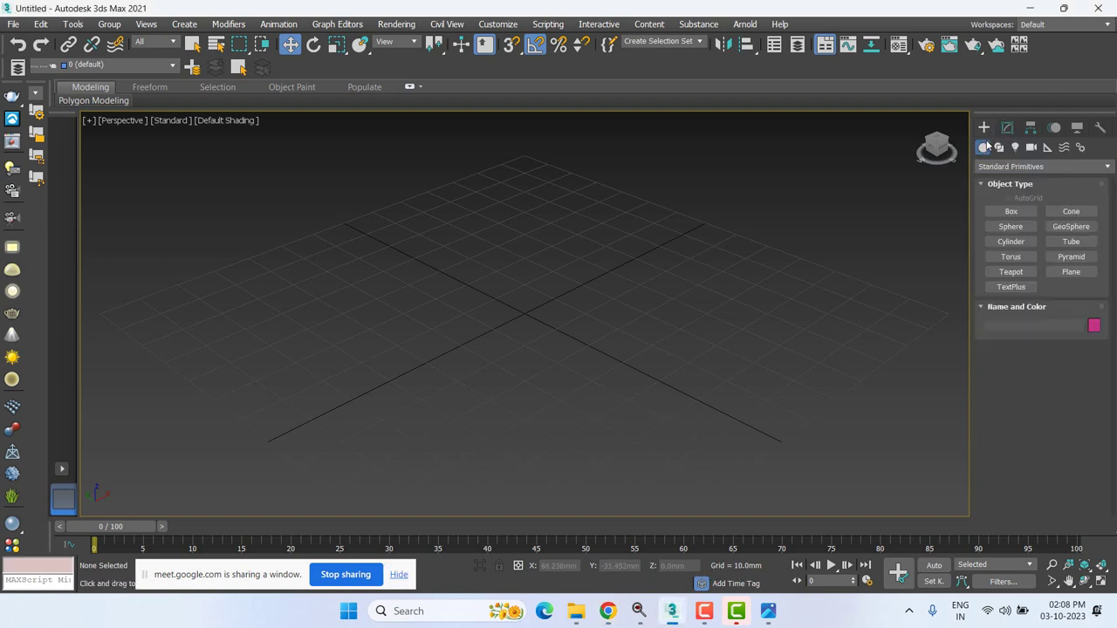
{"action": "left_click", "coordinate": [1010, 212]}
{"action": "left_click_drag", "start_coordinate": [457, 394], "coordinate": [730, 323]}
{"action": "left_click", "coordinate": [714, 140]}
{"action": "key", "text": "w"}
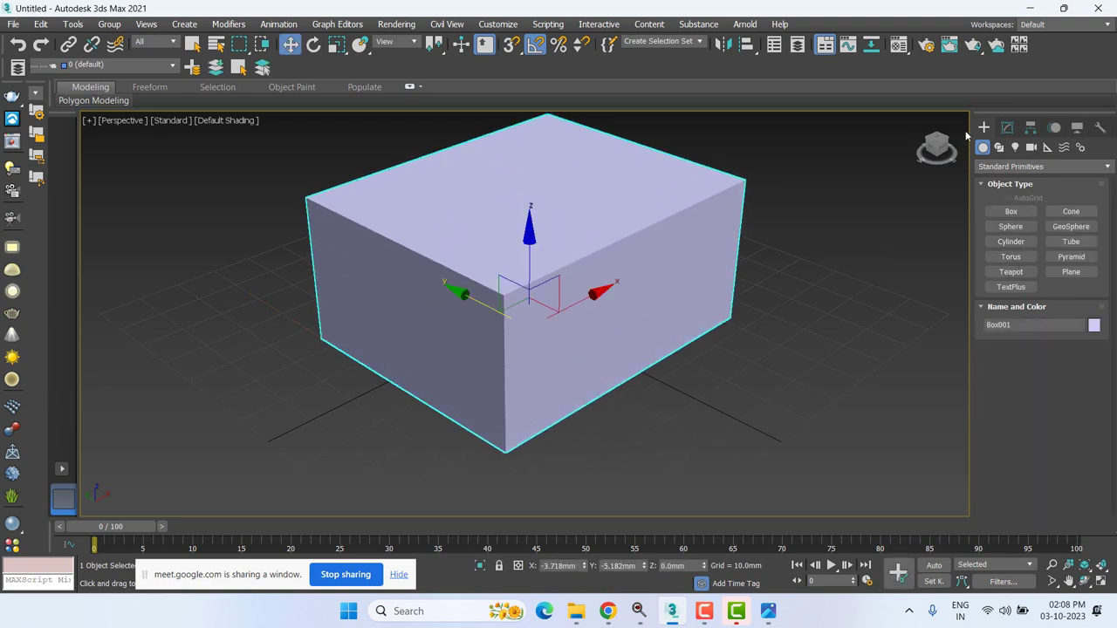
- Set the box's length to 60 mm, width to 73 mm and height to 35 mm
{"action": "left_click", "coordinate": [1007, 128]}
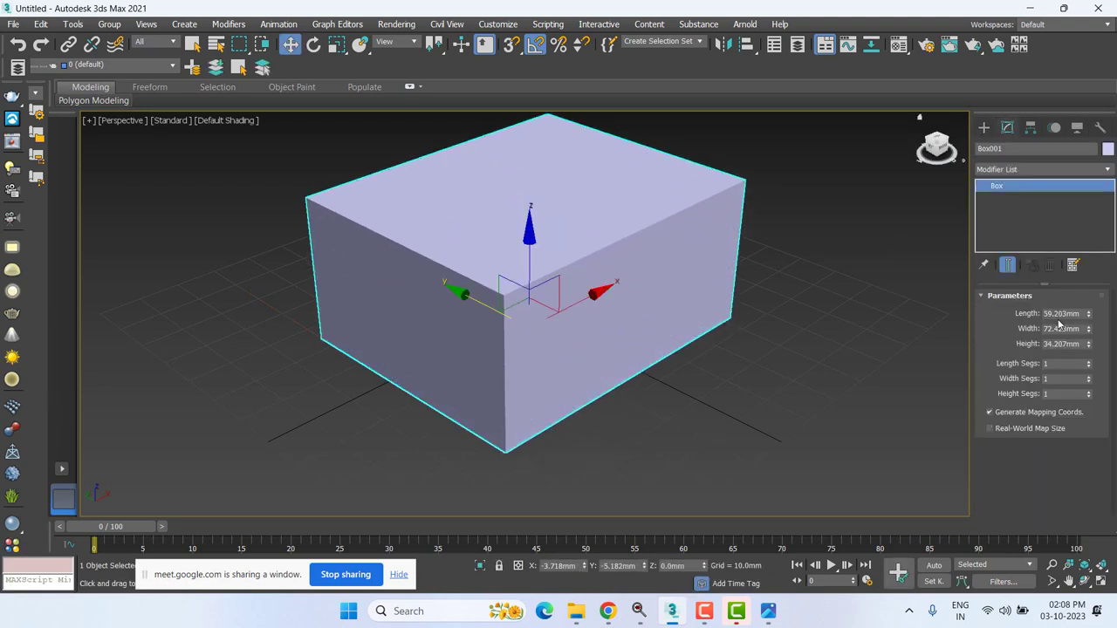
{"action": "left_click", "coordinate": [1059, 314]}
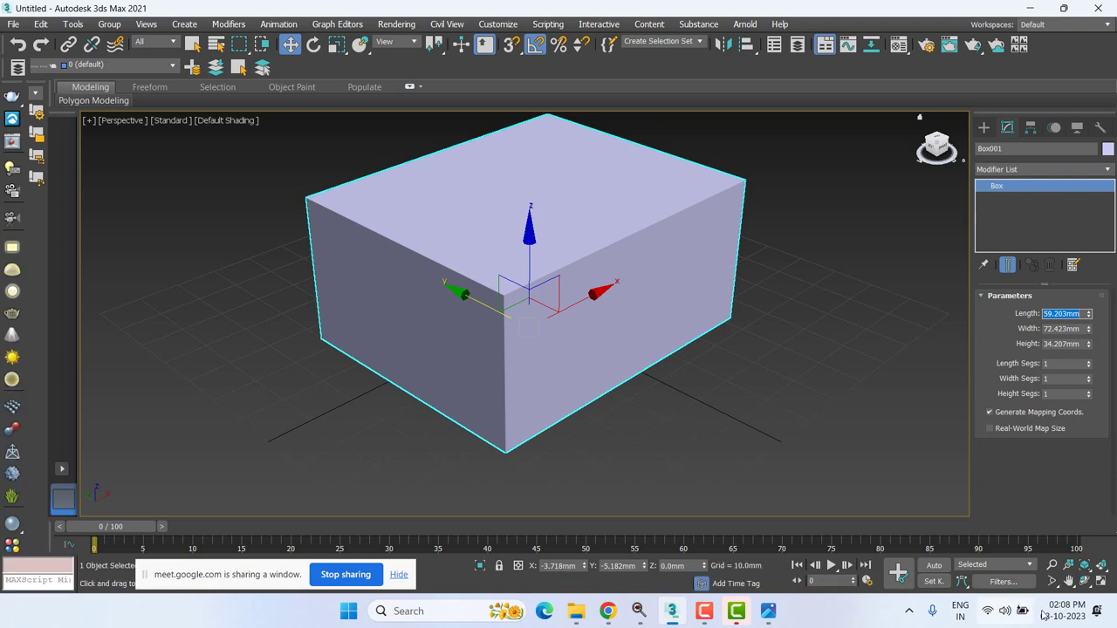
{"action": "type", "text": "6"}
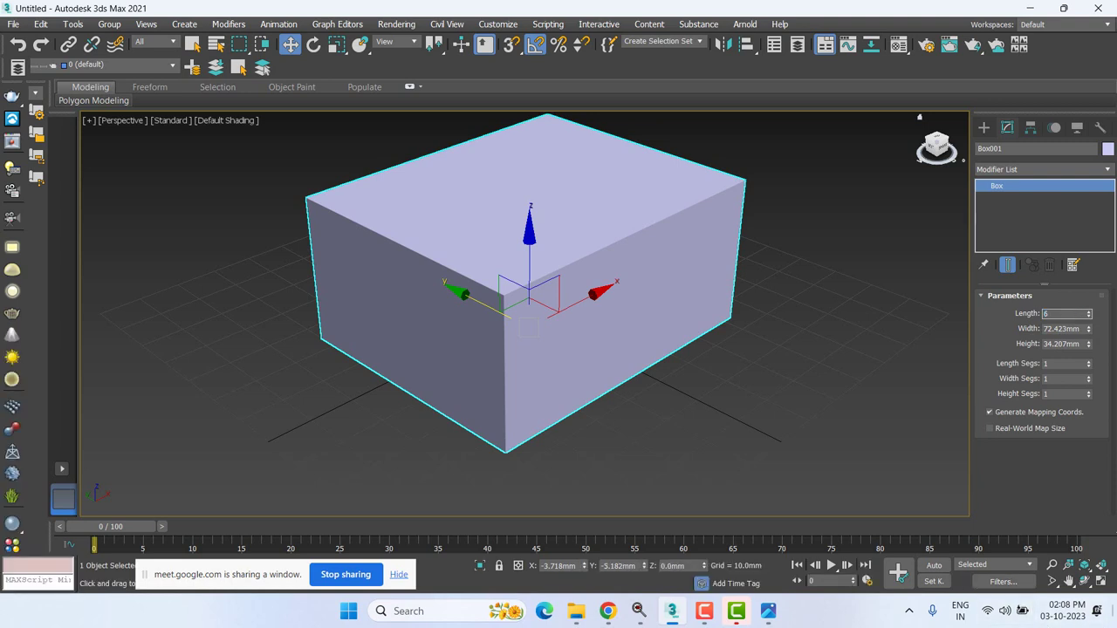
{"action": "type", "text": "0"}
{"action": "key", "text": "Return"}
{"action": "key", "text": "Tab"}
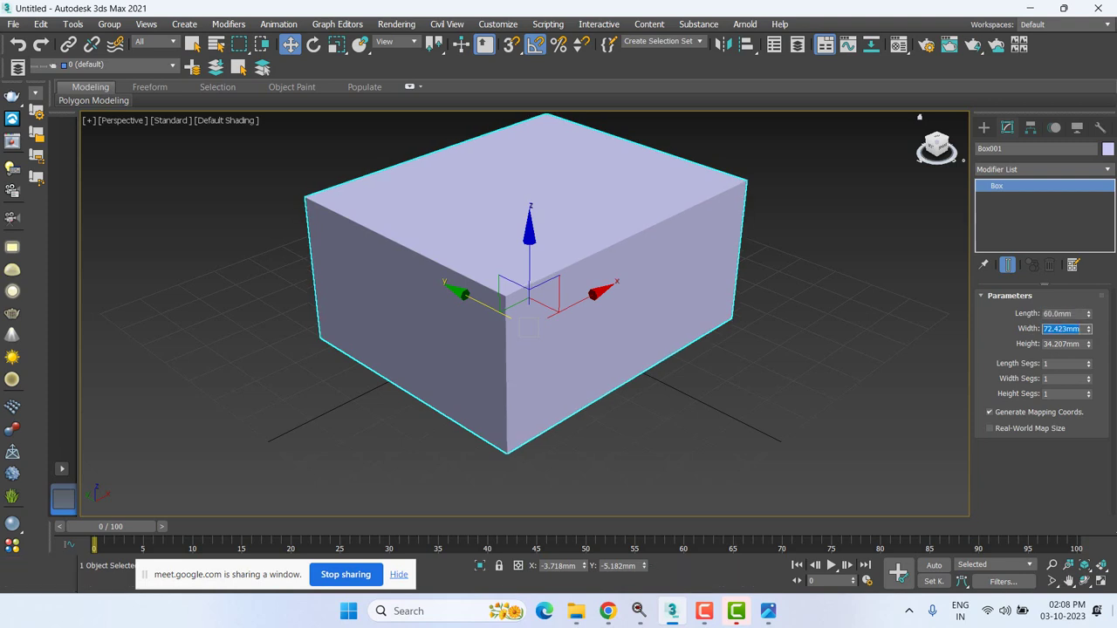
{"action": "type", "text": "73"}
{"action": "key", "text": "Tab"}
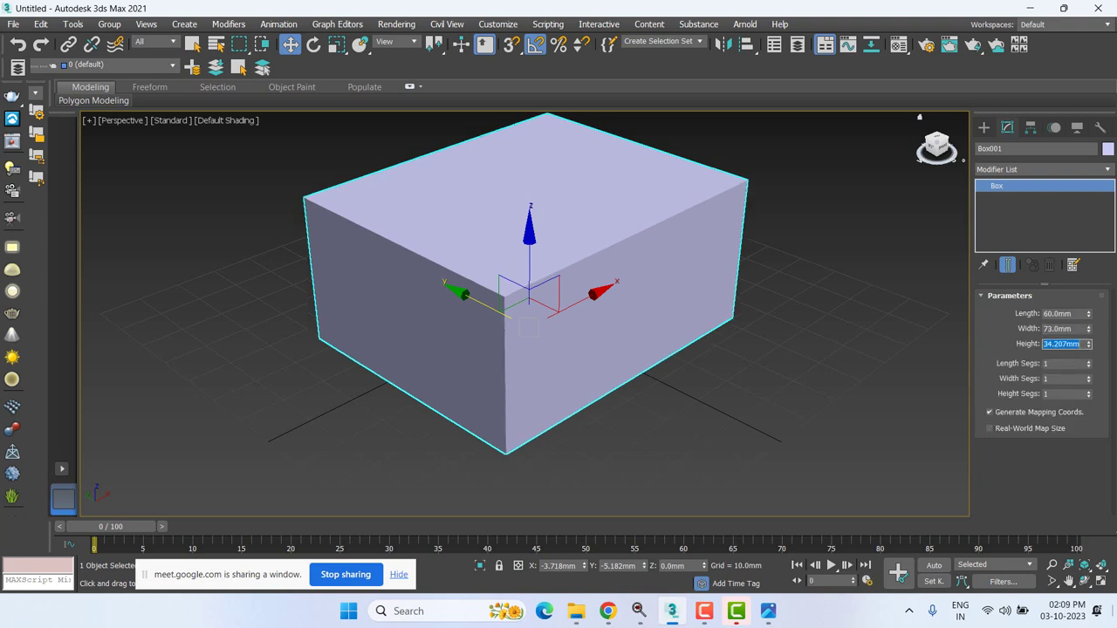
{"action": "type", "text": "35"}
{"action": "key", "text": "Return"}
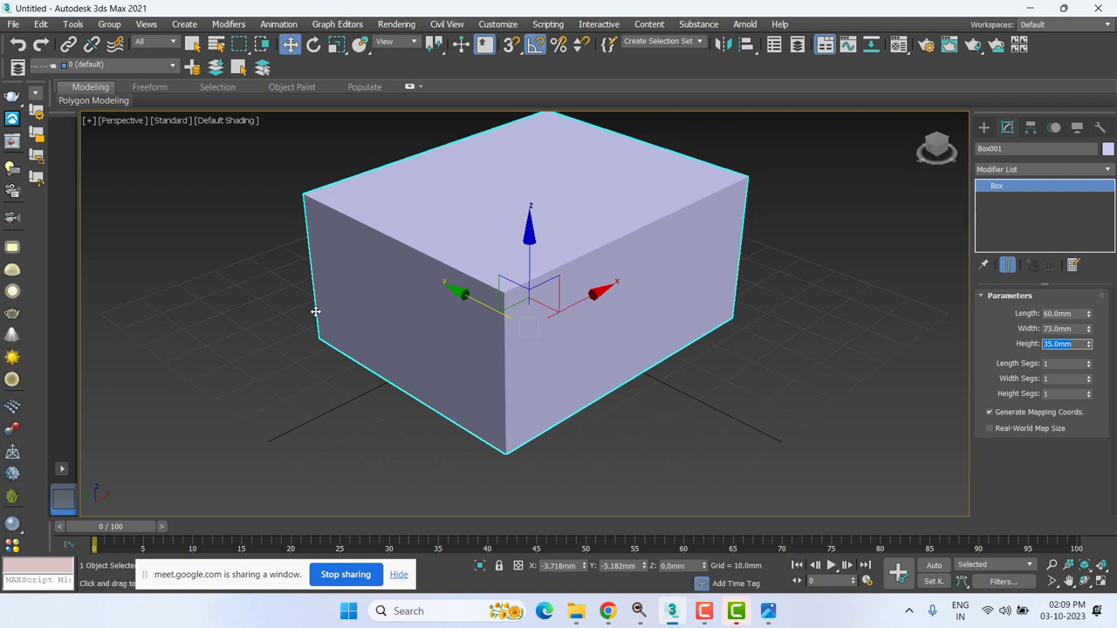
- Examine the box from near and far in the perspective view to judge its size against the grid and its parameters
{"action": "scroll", "coordinate": [611, 378], "scroll_direction": "down", "scroll_amount": 1}
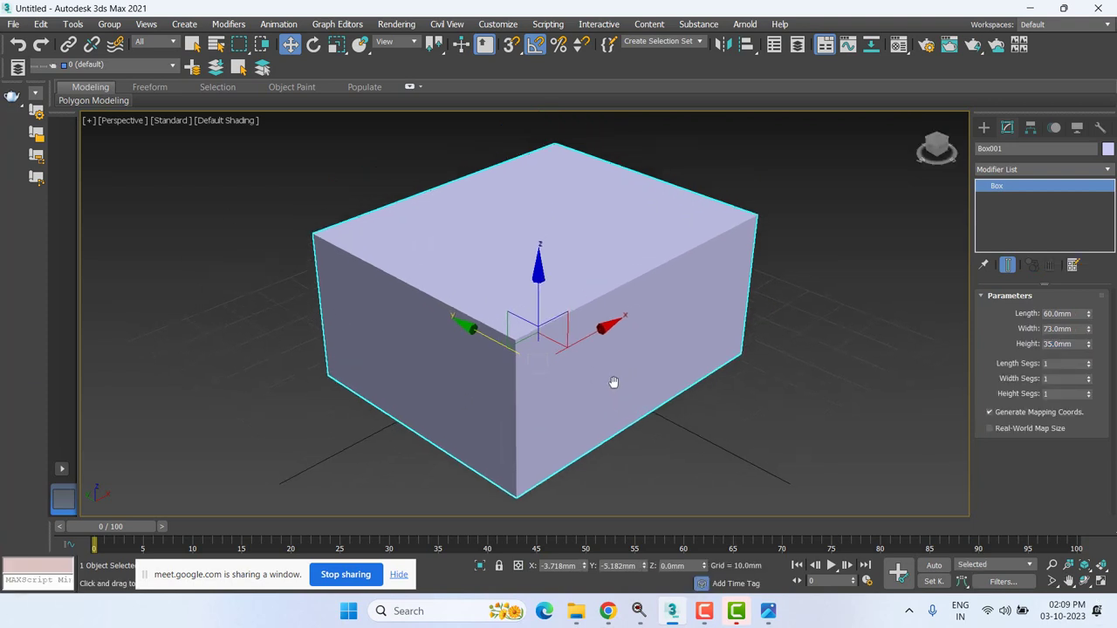
{"action": "scroll", "coordinate": [616, 379], "scroll_direction": "down", "scroll_amount": 5}
{"action": "scroll", "coordinate": [619, 384], "scroll_direction": "down", "scroll_amount": 3}
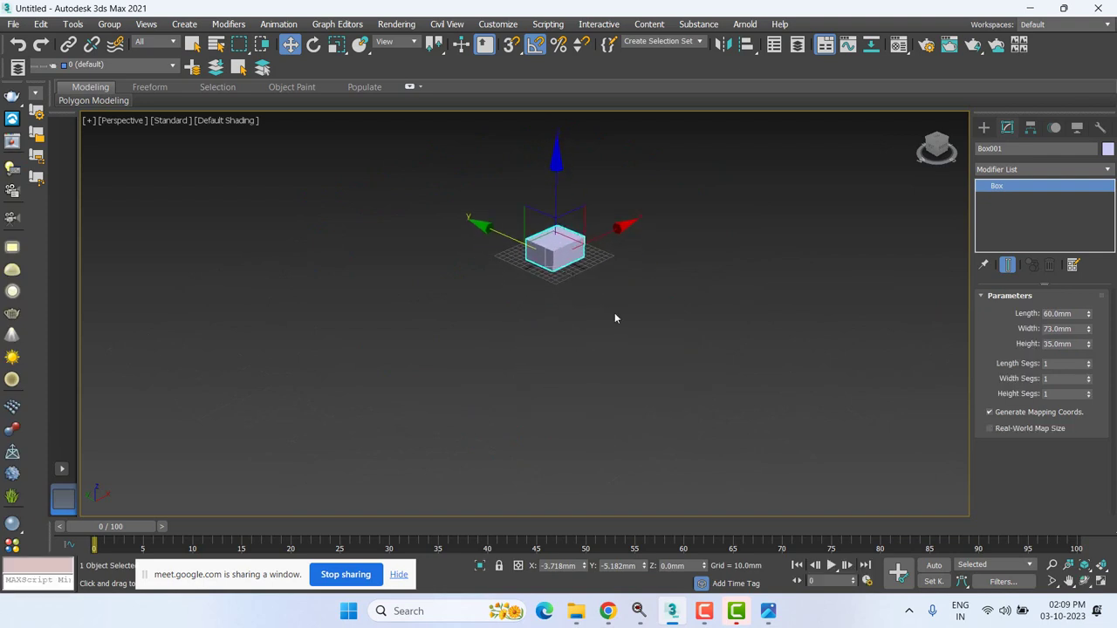
{"action": "middle_click_drag", "start_coordinate": [616, 317], "coordinate": [637, 369]}
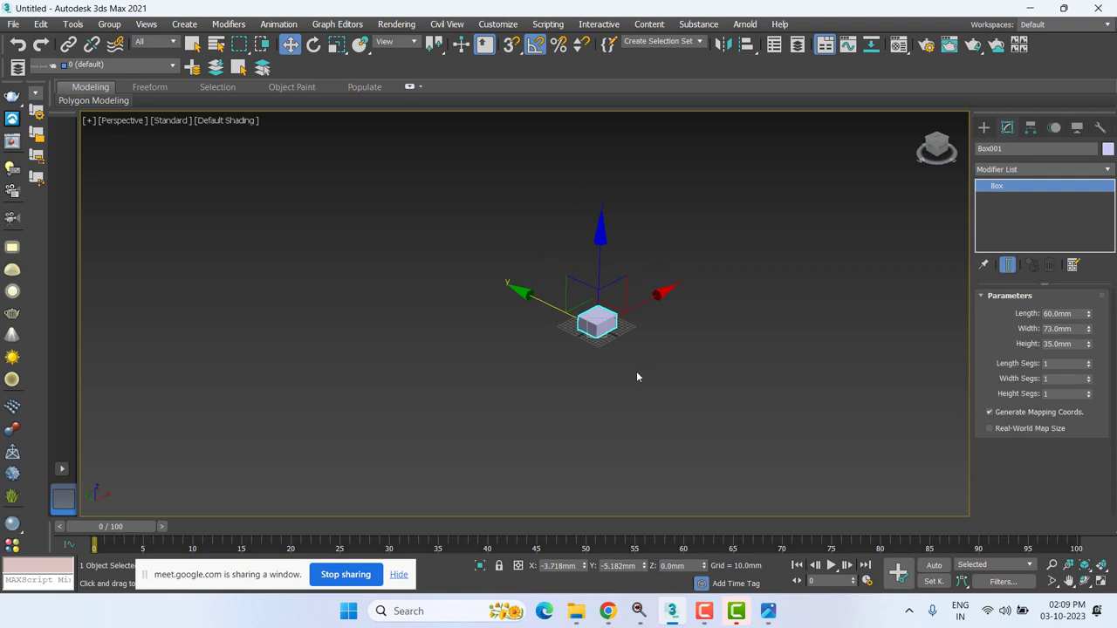
{"action": "middle_click_drag", "start_coordinate": [578, 377], "coordinate": [558, 335]}
{"action": "scroll", "coordinate": [564, 362], "scroll_direction": "up", "scroll_amount": 10}
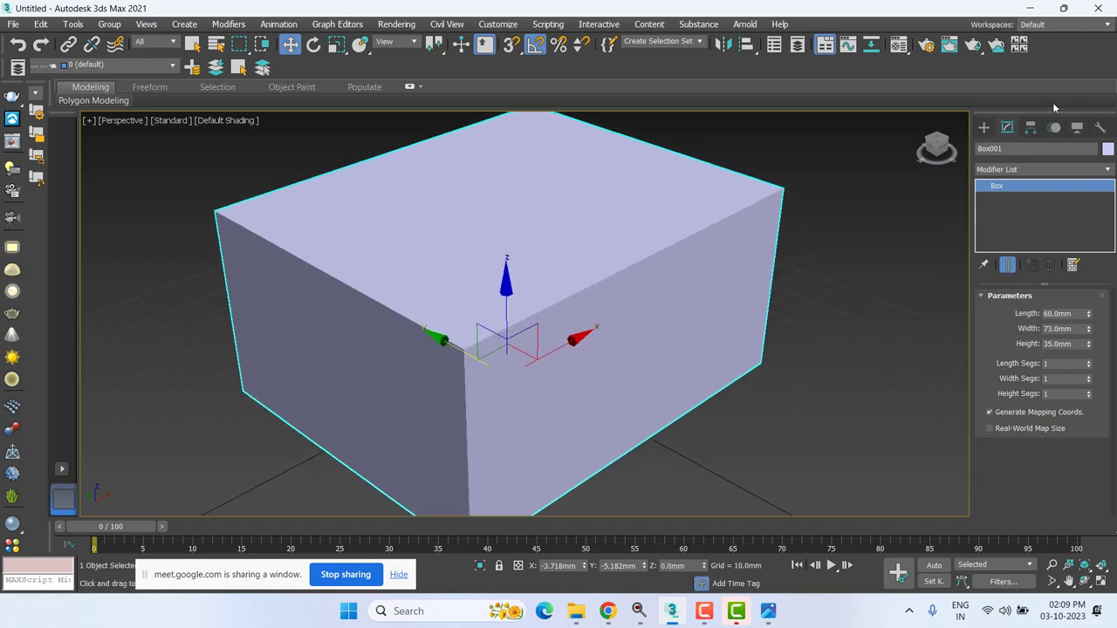
{"action": "left_click", "coordinate": [984, 127]}
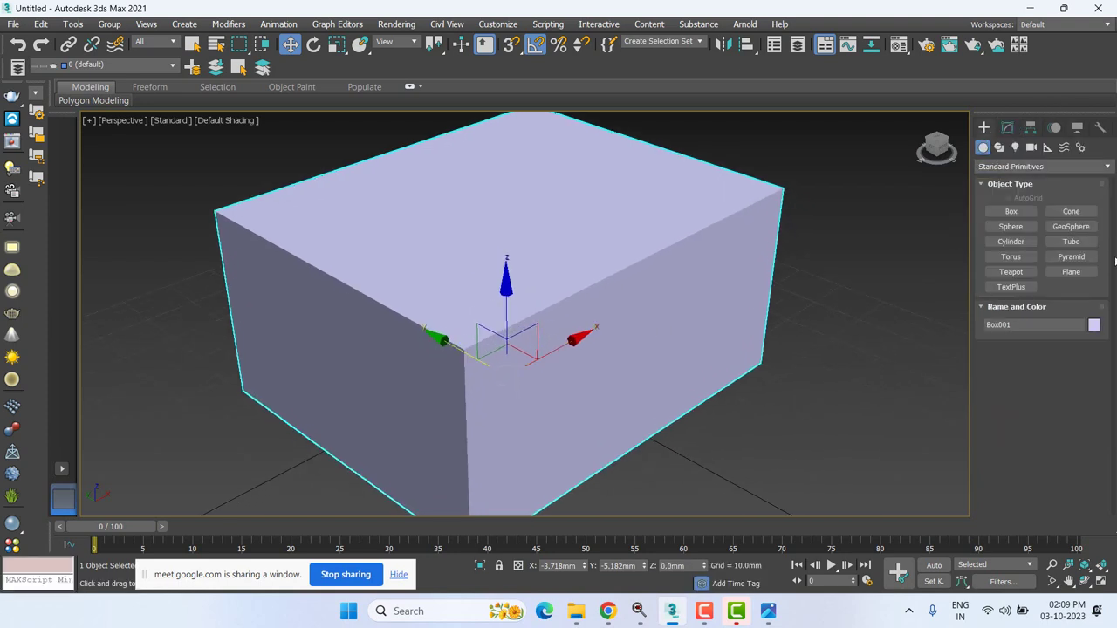
{"action": "left_click", "coordinate": [1011, 128]}
{"action": "scroll", "coordinate": [873, 349], "scroll_direction": "down", "scroll_amount": 5}
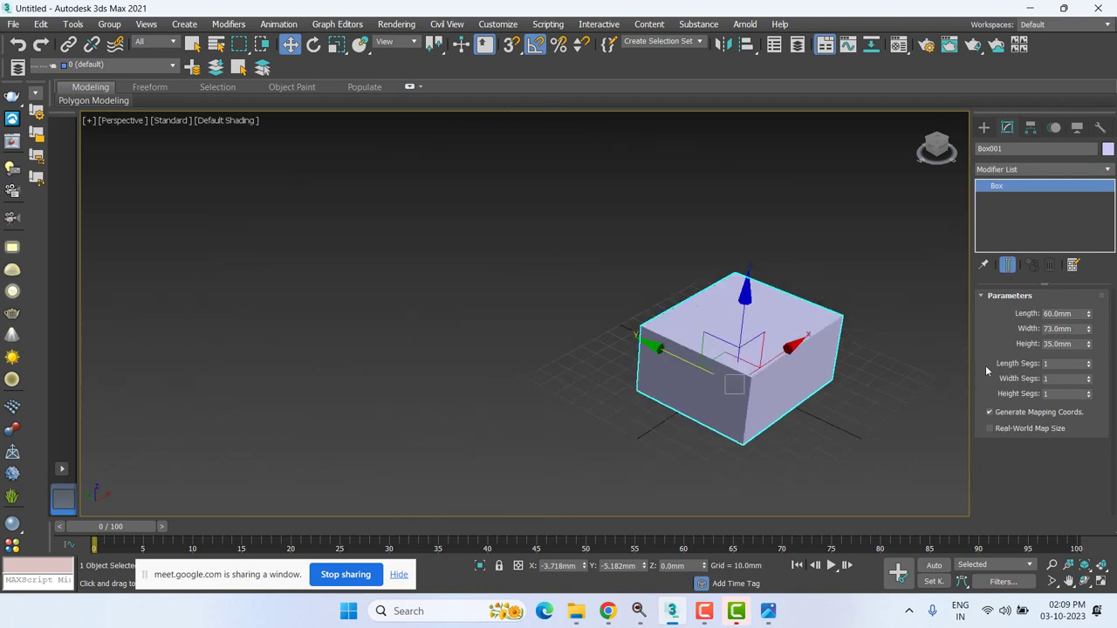
{"action": "key", "text": "z"}
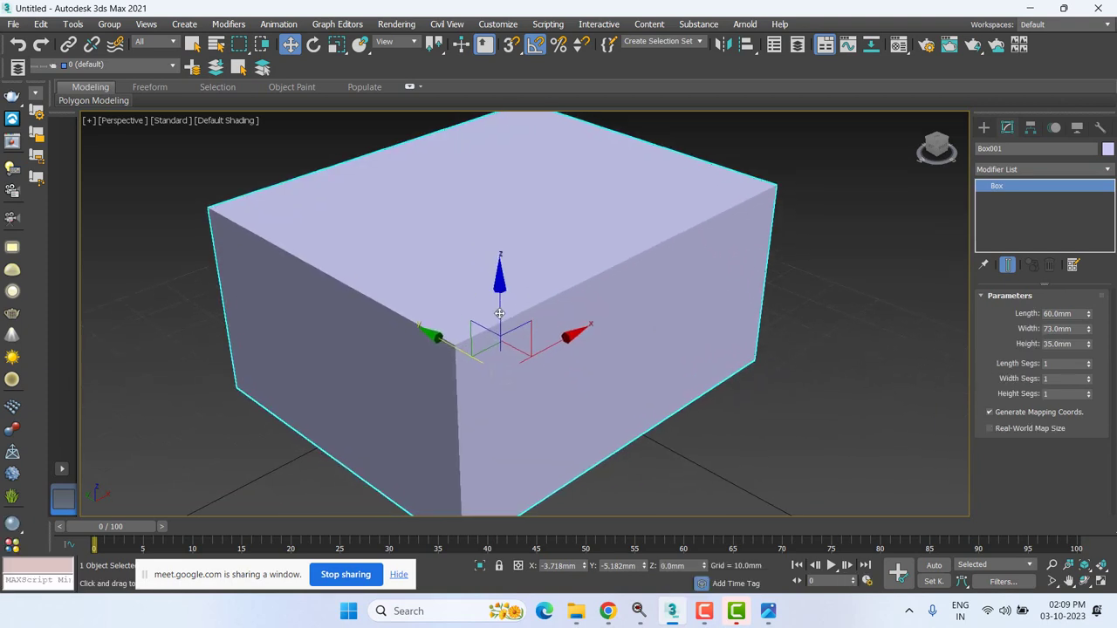
{"action": "scroll", "coordinate": [499, 313], "scroll_direction": "down", "scroll_amount": 3}
{"action": "scroll", "coordinate": [500, 313], "scroll_direction": "down", "scroll_amount": 2}
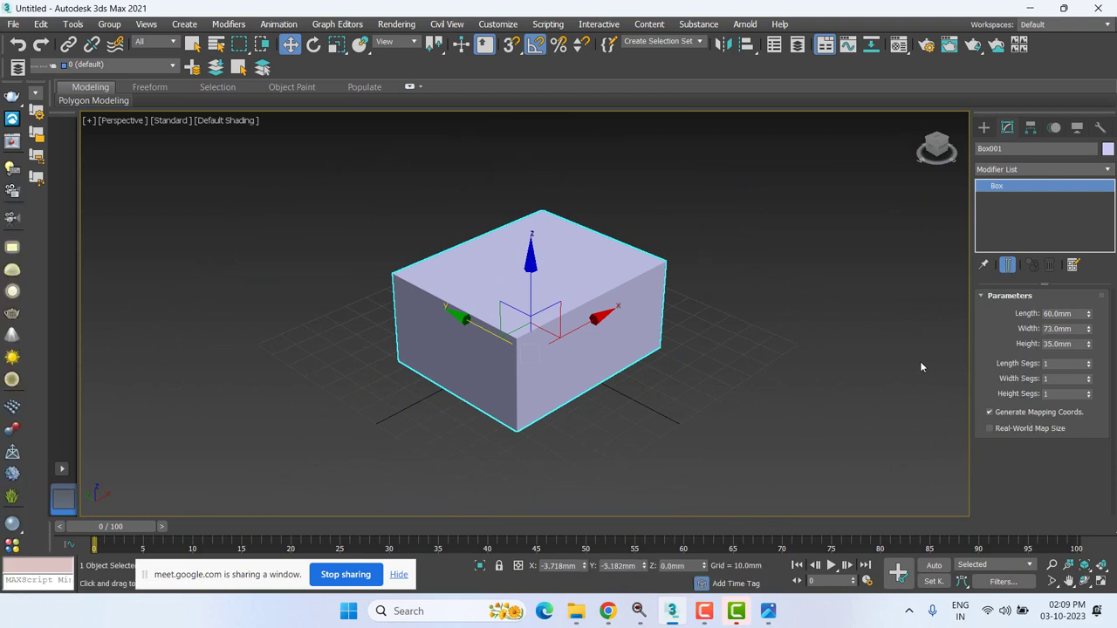
{"action": "scroll", "coordinate": [571, 331], "scroll_direction": "up", "scroll_amount": 10}
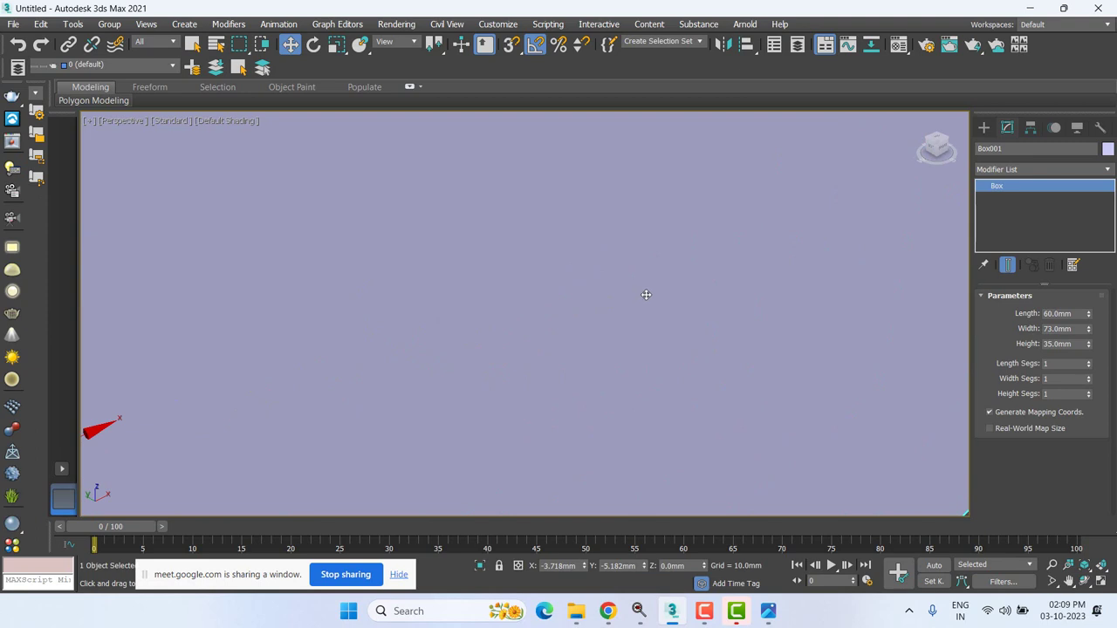
{"action": "scroll", "coordinate": [648, 299], "scroll_direction": "down", "scroll_amount": 8}
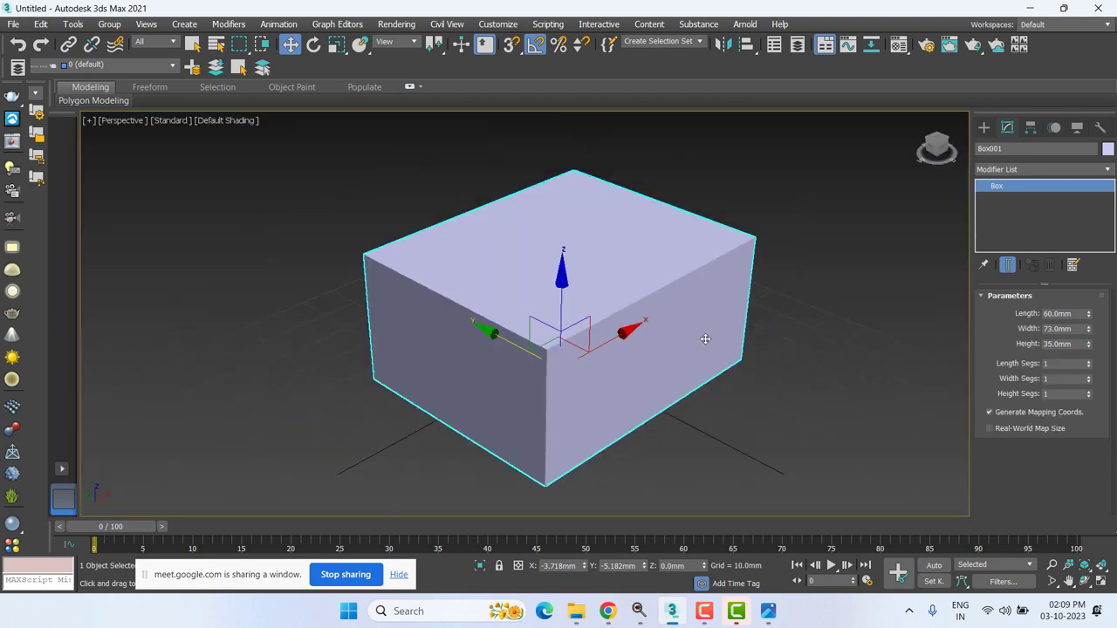
- Delete the box from the scene
{"action": "left_click", "coordinate": [990, 127]}
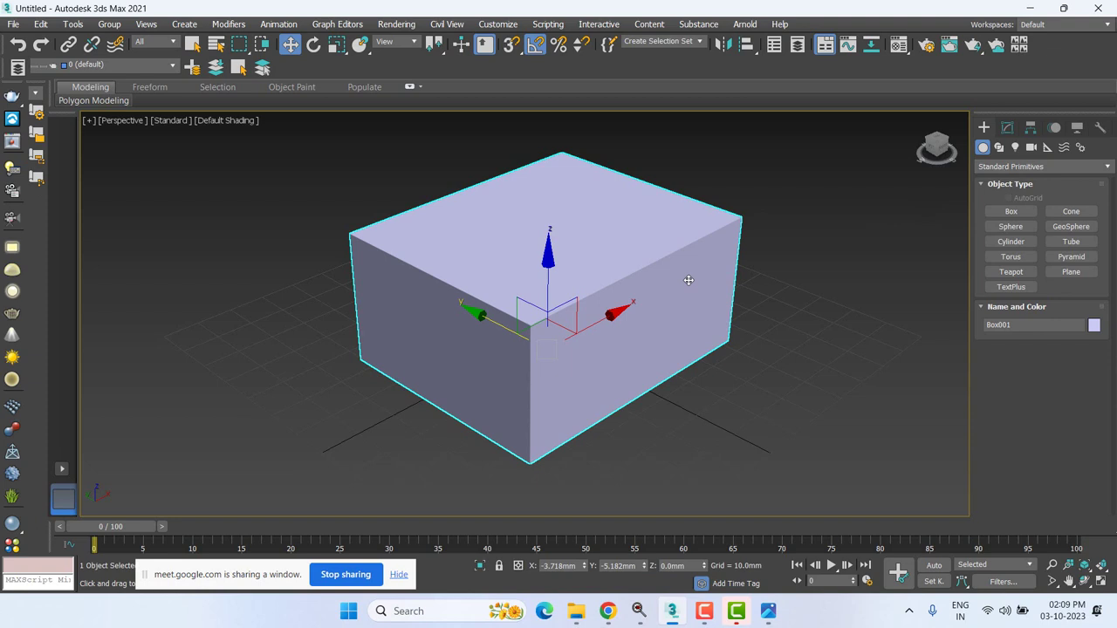
{"action": "key", "text": "Delete"}
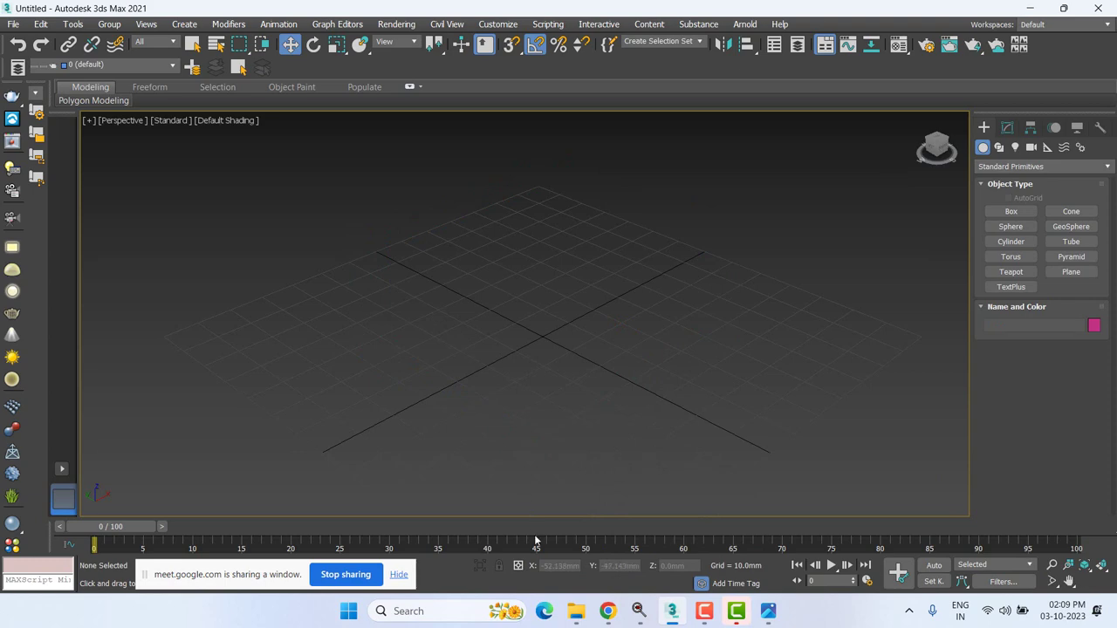
- Switch to File Explorer and look through the Downloads folder and the top-level contents of drives D: and E:
{"action": "left_click", "coordinate": [576, 611]}
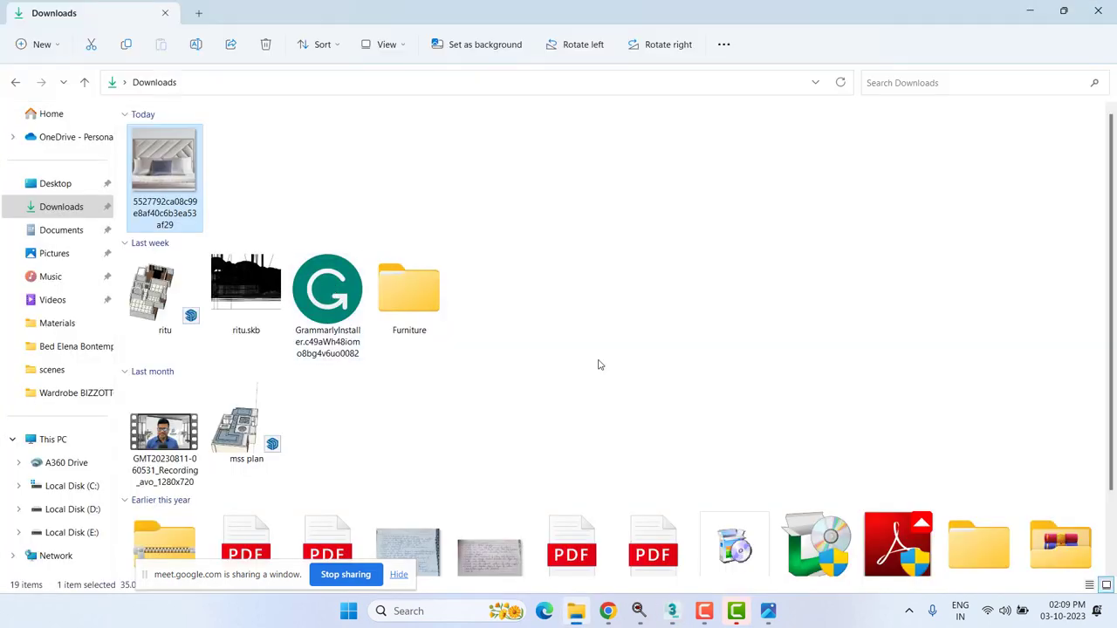
{"action": "scroll", "coordinate": [599, 365], "scroll_direction": "down", "scroll_amount": 1}
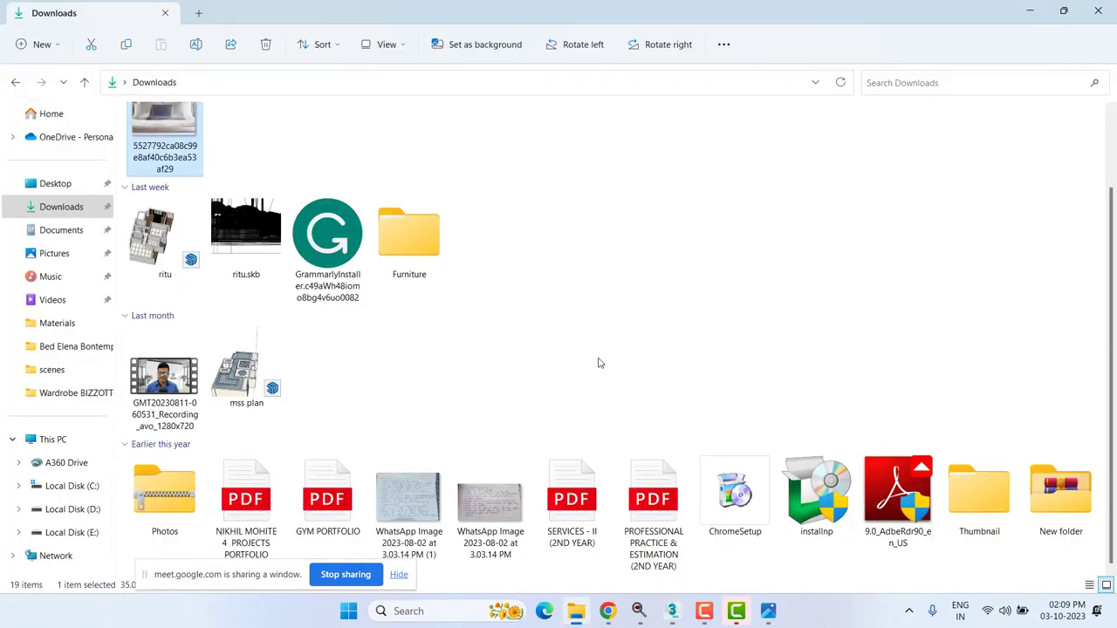
{"action": "scroll", "coordinate": [599, 361], "scroll_direction": "up", "scroll_amount": 1}
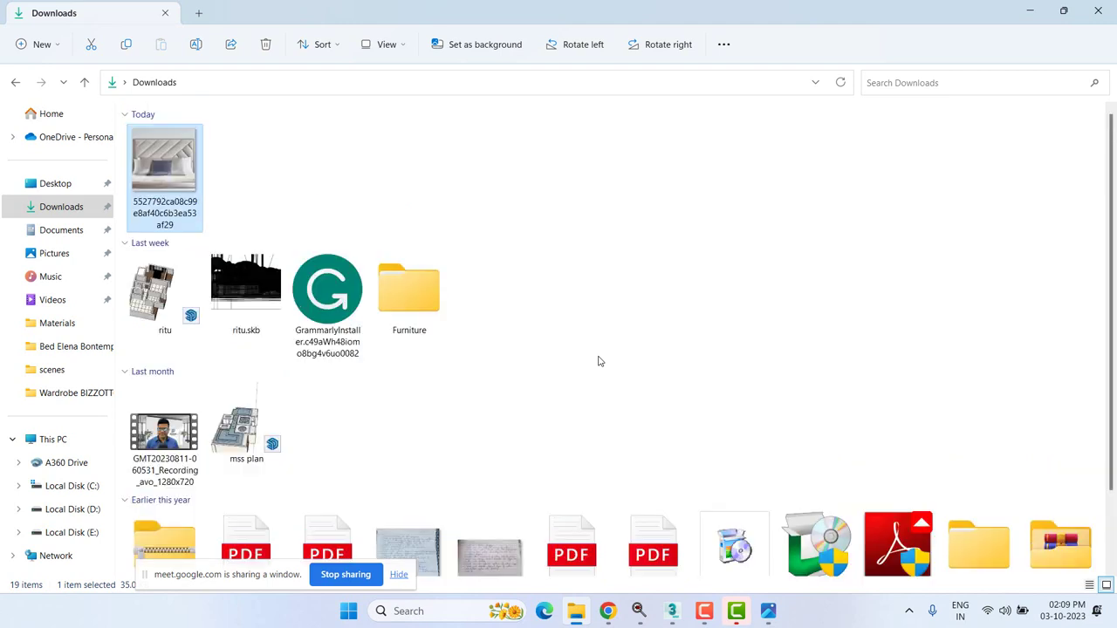
{"action": "left_click", "coordinate": [83, 509]}
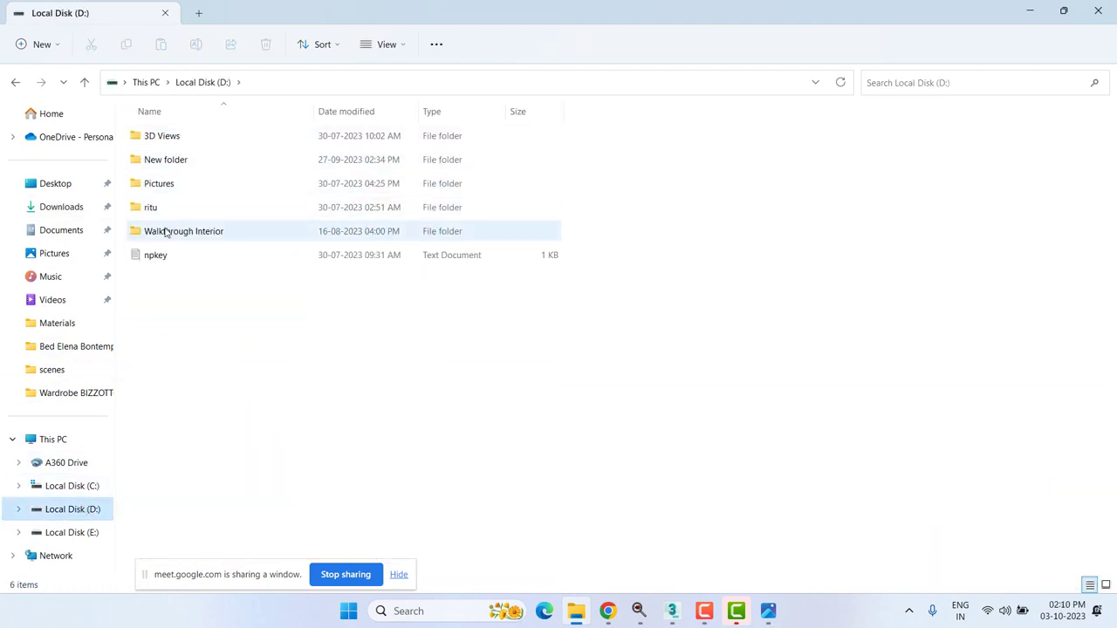
{"action": "left_click", "coordinate": [75, 539]}
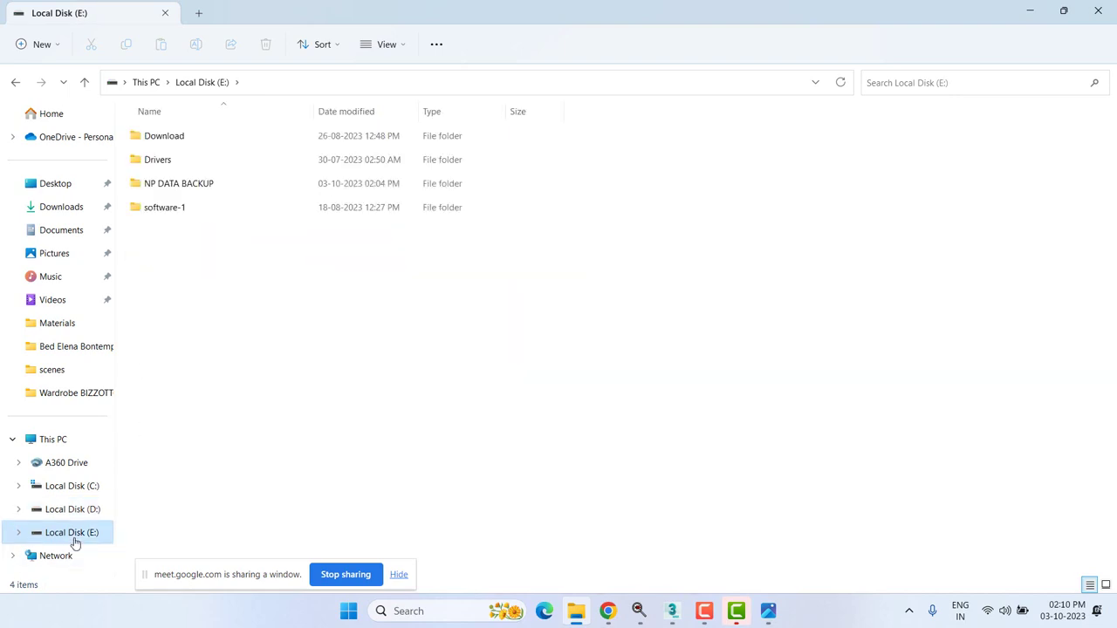
{"action": "left_click", "coordinate": [75, 511]}
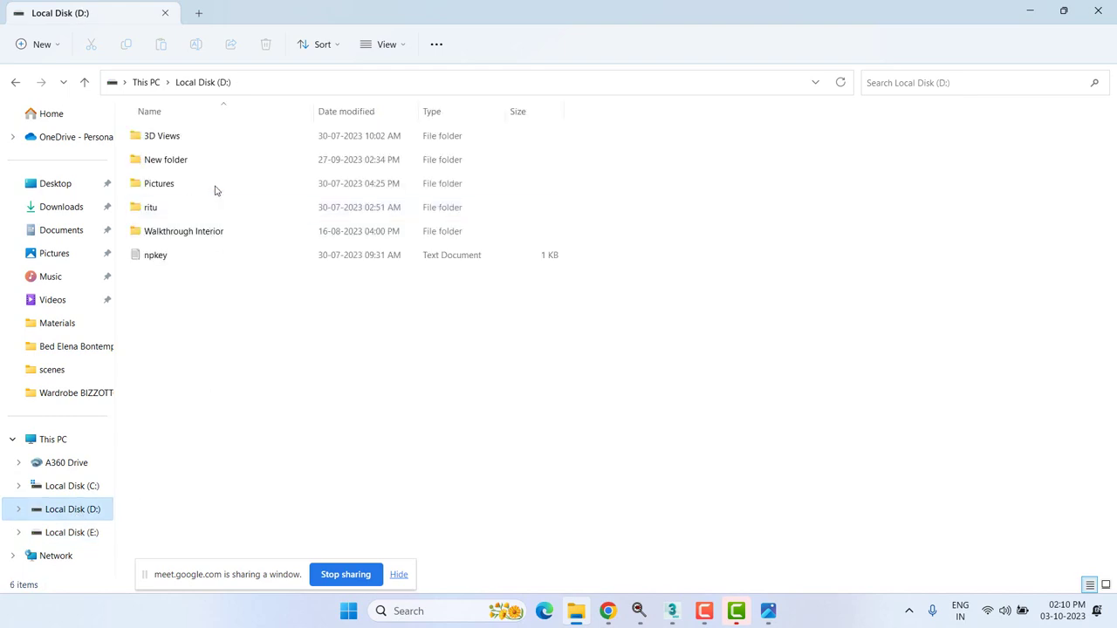
- Look for the drawing file in New folder and its Trans subfolder on drive D:, on drive E: and in Downloads
{"action": "double_click", "coordinate": [166, 160]}
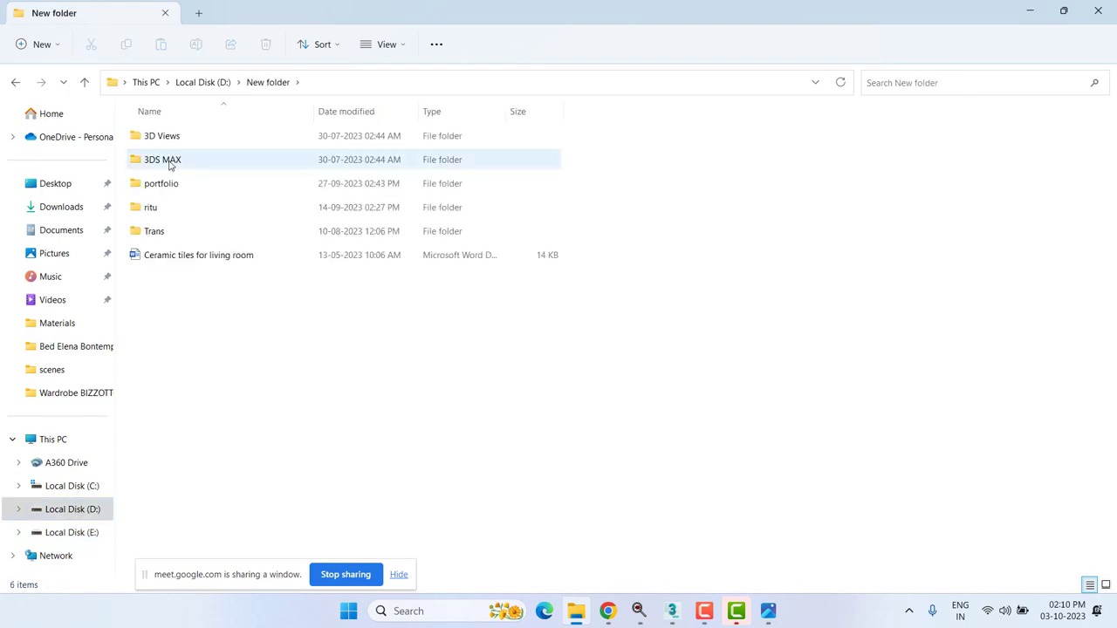
{"action": "left_click", "coordinate": [167, 239]}
{"action": "double_click", "coordinate": [168, 239]}
{"action": "left_click", "coordinate": [14, 82]}
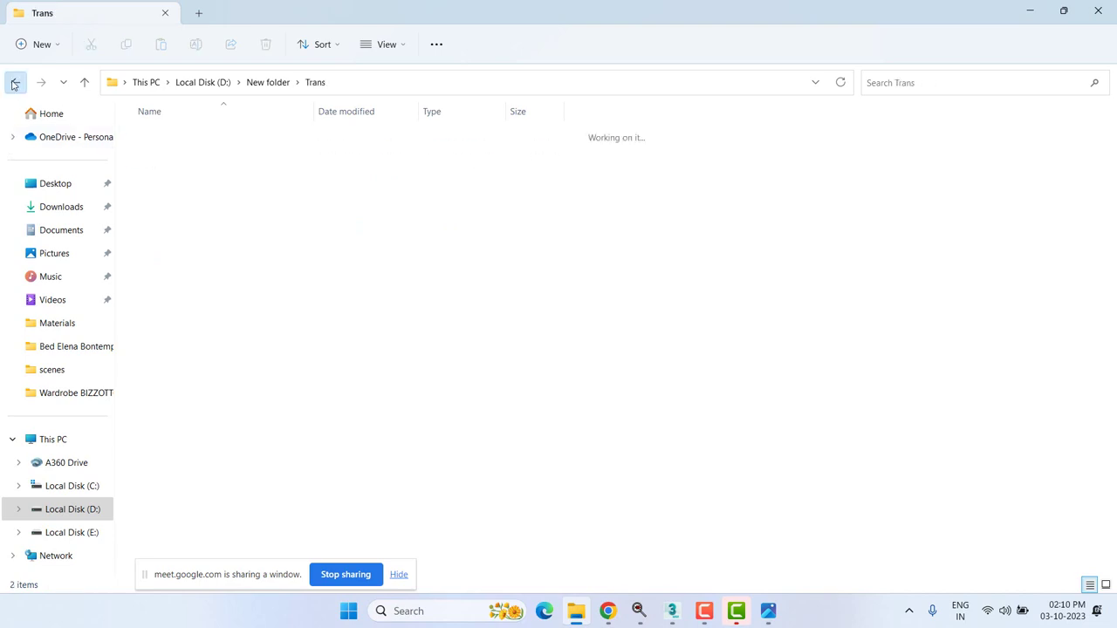
{"action": "left_click", "coordinate": [14, 82]}
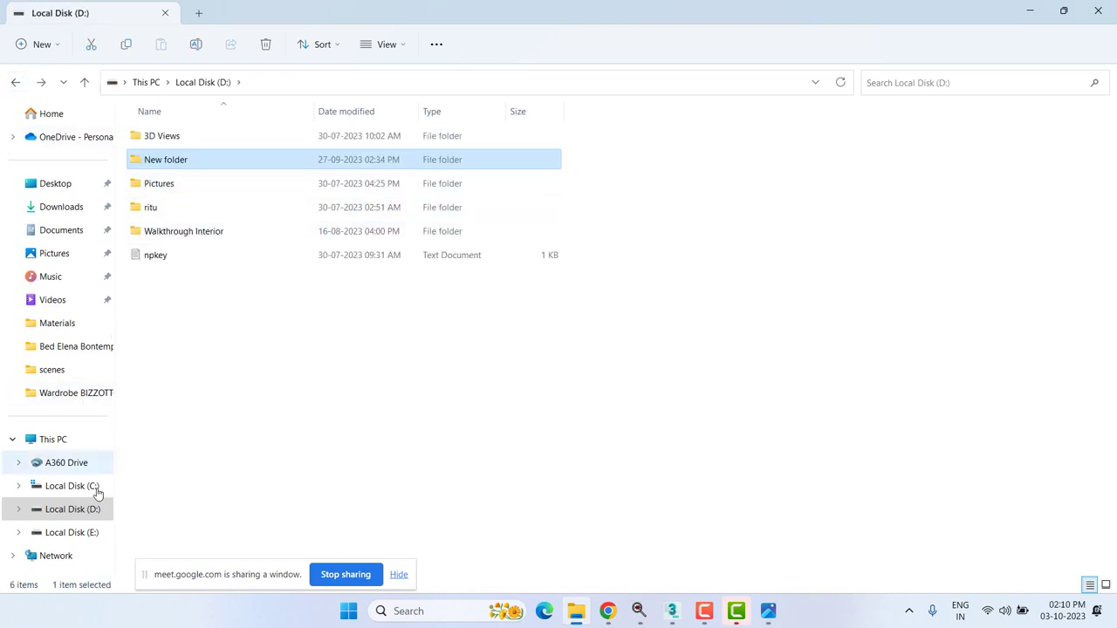
{"action": "left_click", "coordinate": [93, 533]}
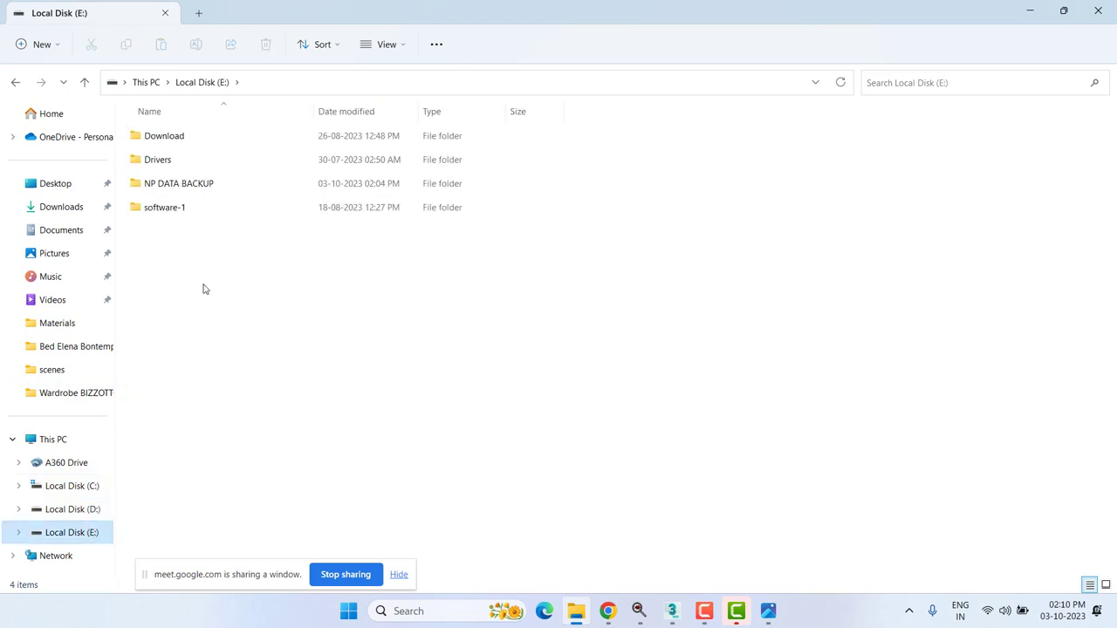
{"action": "left_click", "coordinate": [59, 207]}
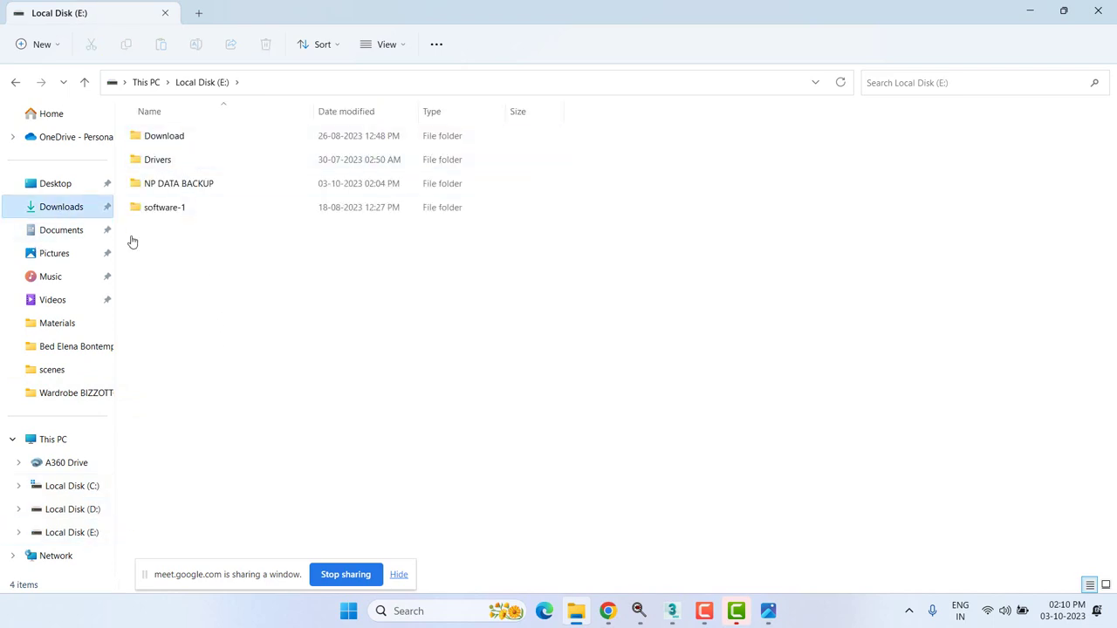
{"action": "scroll", "coordinate": [625, 326], "scroll_direction": "down", "scroll_amount": 1}
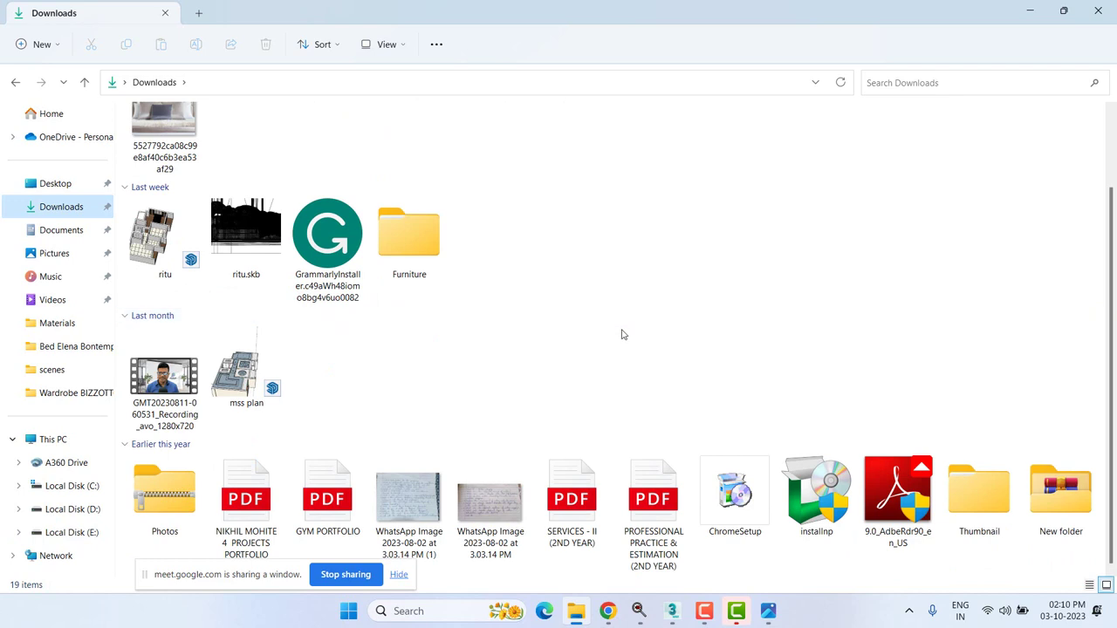
{"action": "scroll", "coordinate": [622, 334], "scroll_direction": "up", "scroll_amount": 1}
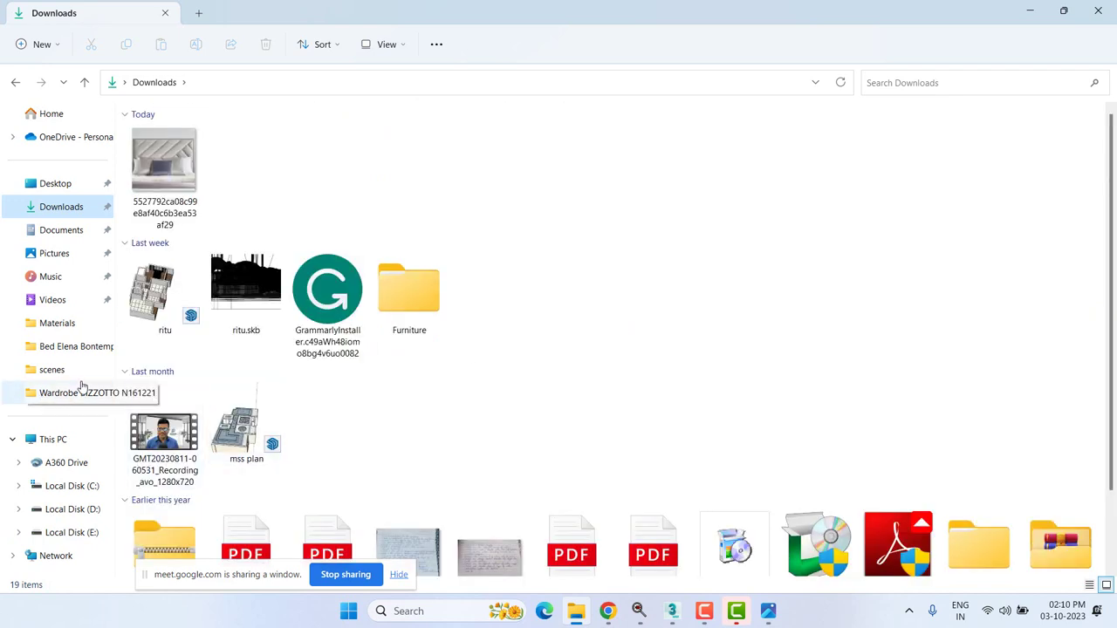
- Look for the drawing file in the Pictures, scenes and Documents folders, rechecking New folder on drive D: and drive E:
{"action": "left_click", "coordinate": [59, 254]}
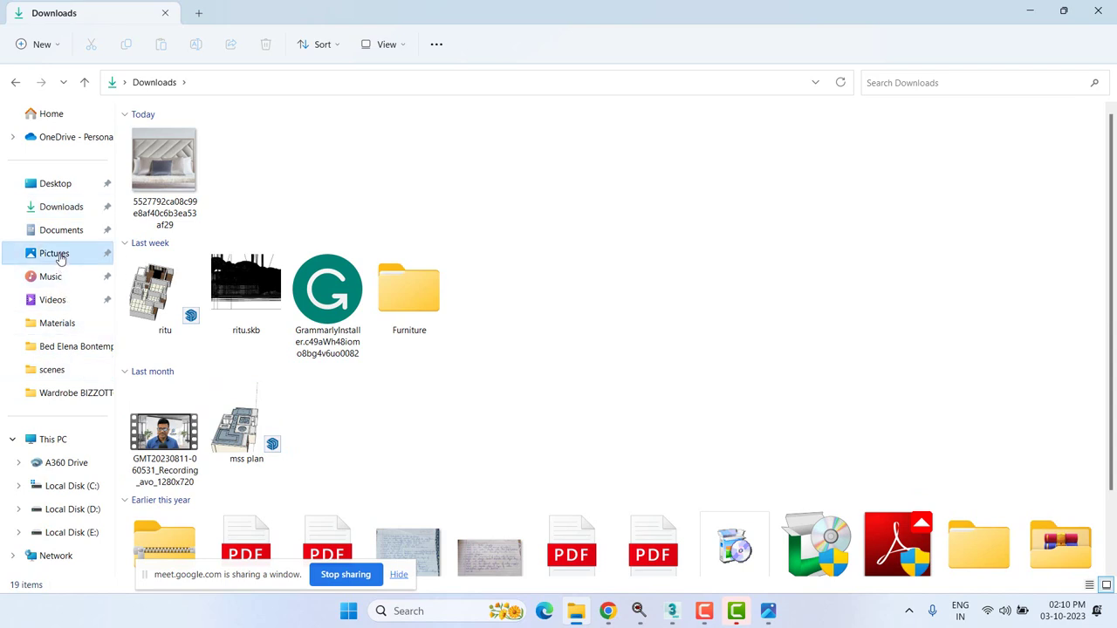
{"action": "left_click", "coordinate": [24, 303]}
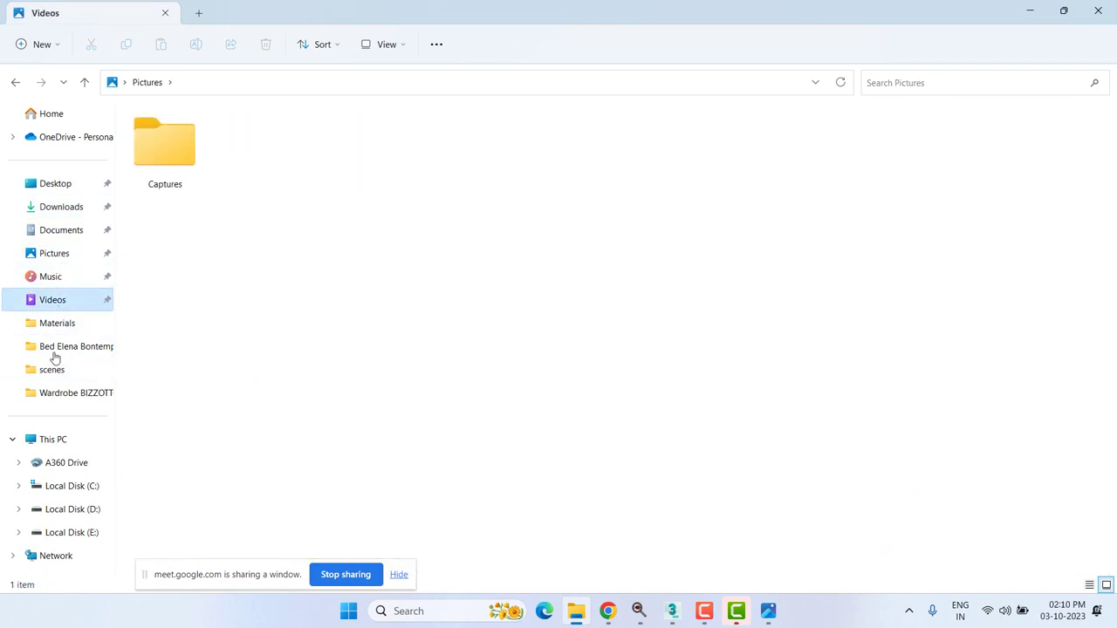
{"action": "left_click", "coordinate": [49, 372]}
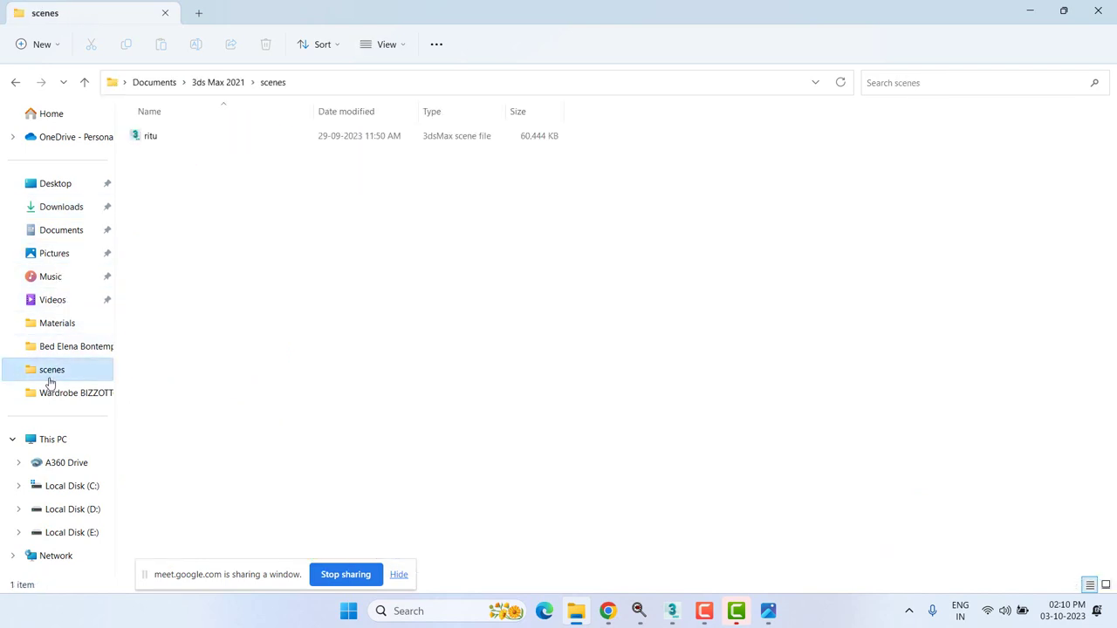
{"action": "left_click", "coordinate": [39, 508]}
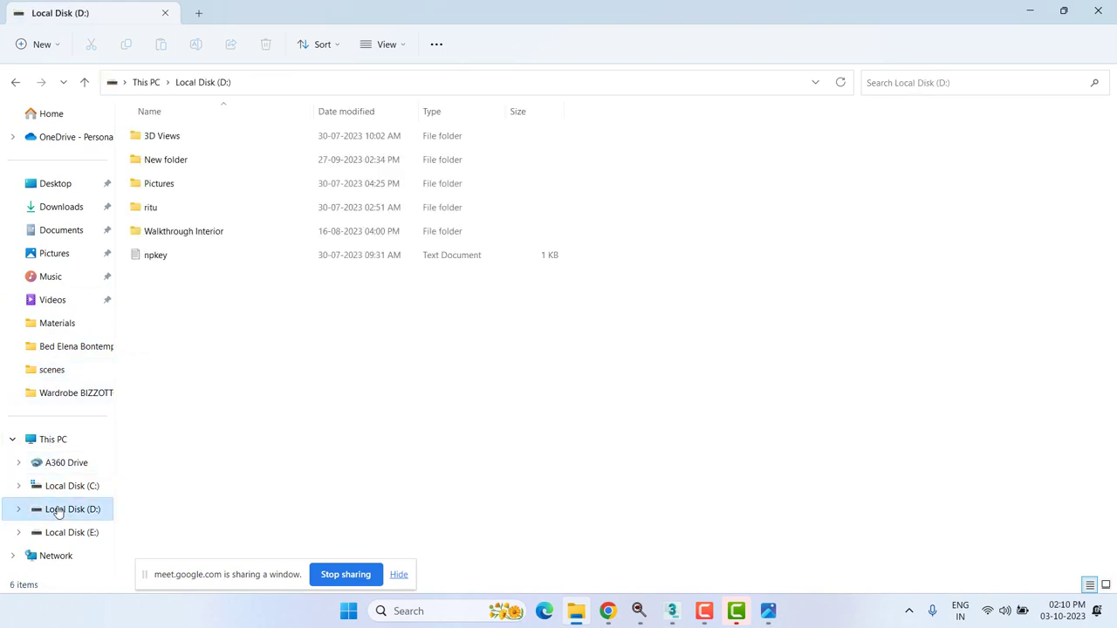
{"action": "double_click", "coordinate": [169, 162]}
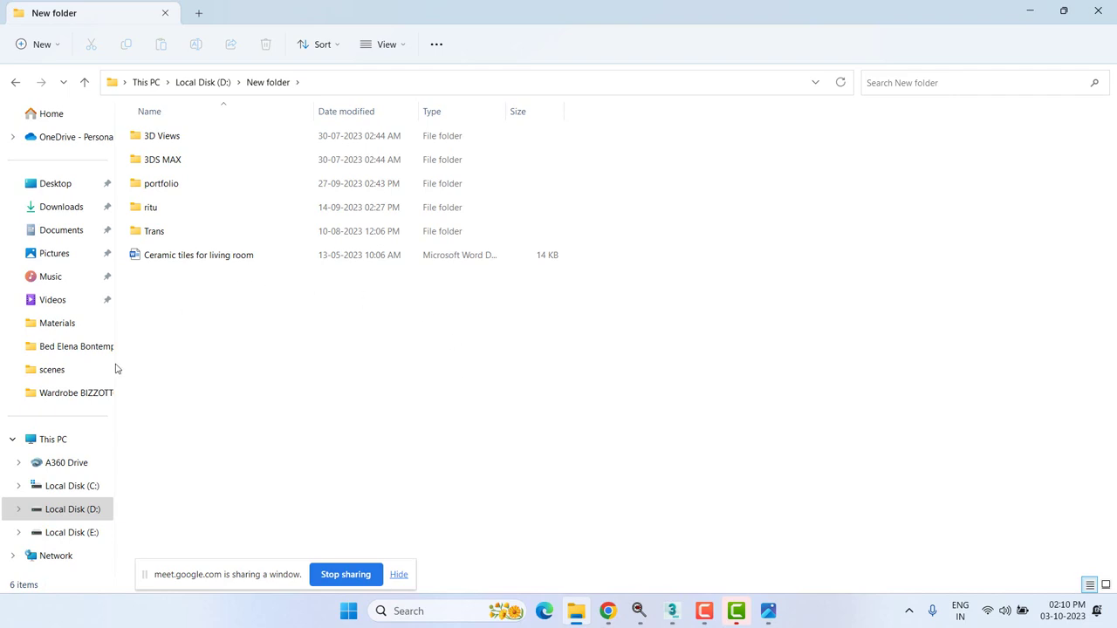
{"action": "left_click", "coordinate": [69, 534]}
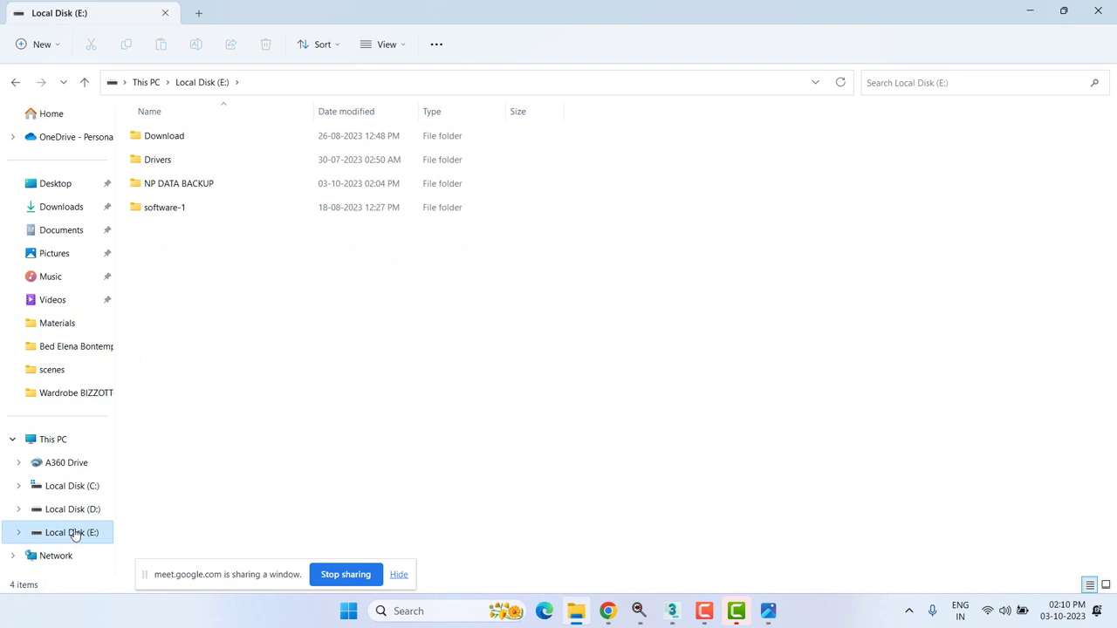
{"action": "left_click", "coordinate": [76, 234]}
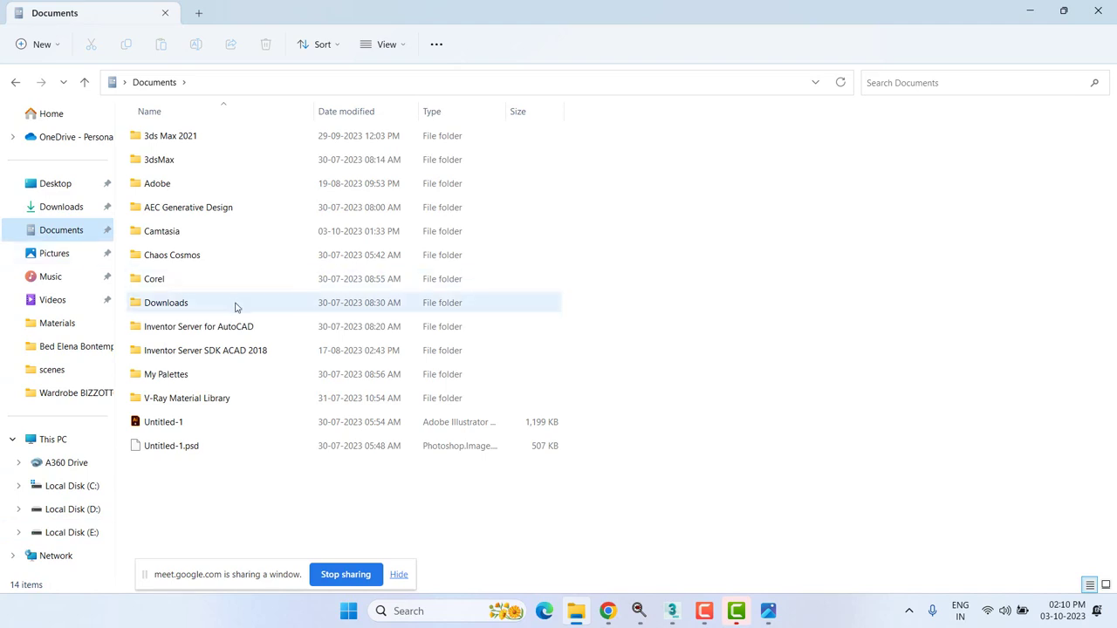
{"action": "left_click", "coordinate": [173, 306]}
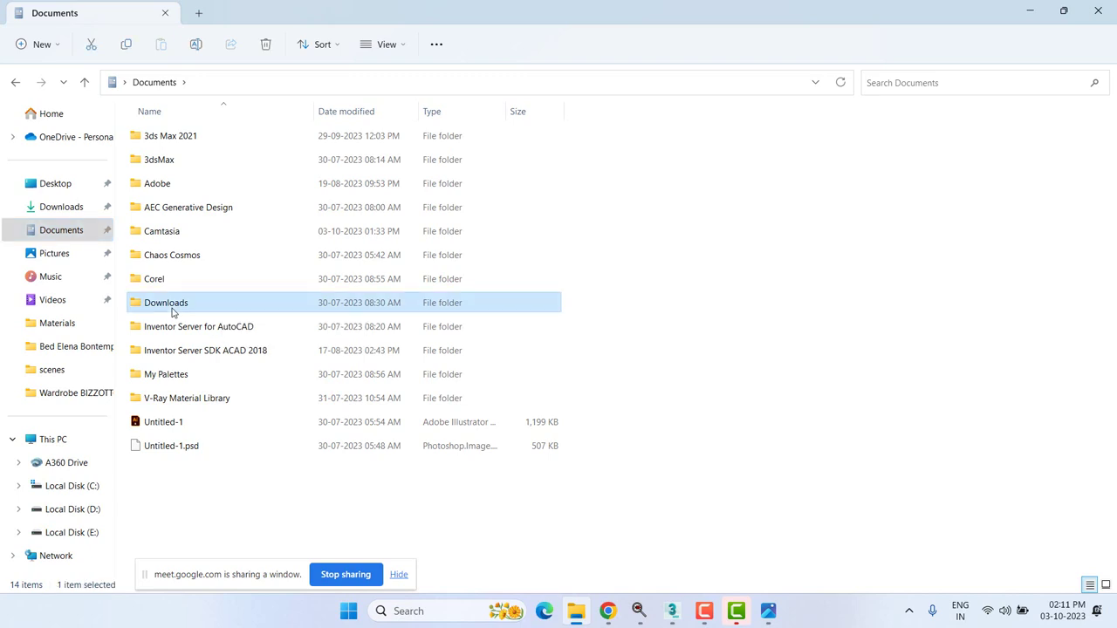
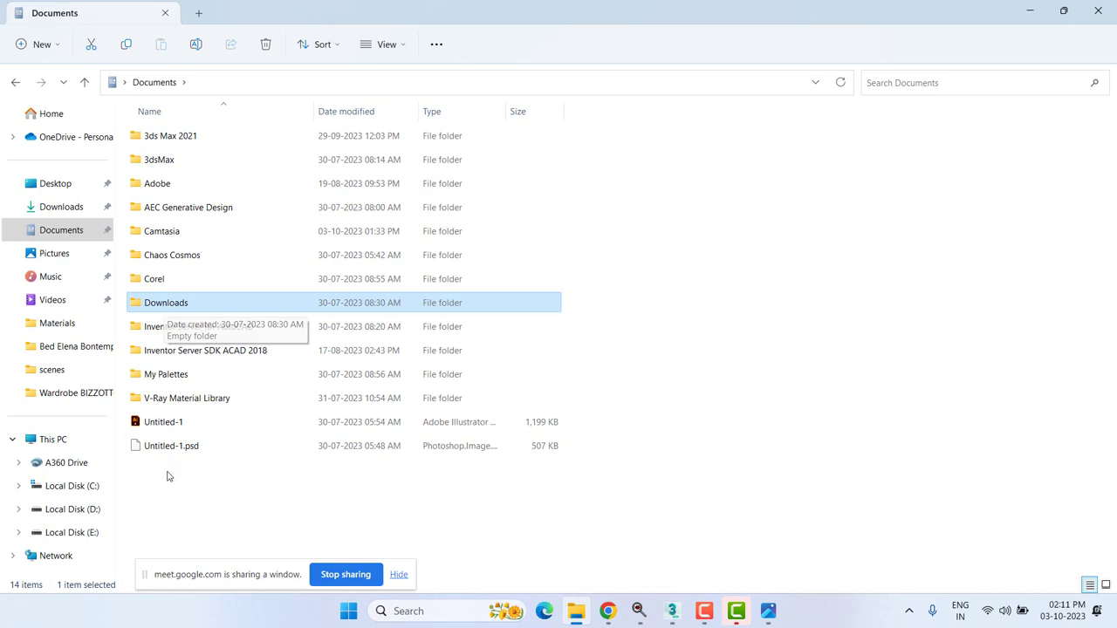
{"action": "left_click", "coordinate": [1030, 10]}
{"action": "left_click", "coordinate": [1030, 7]}
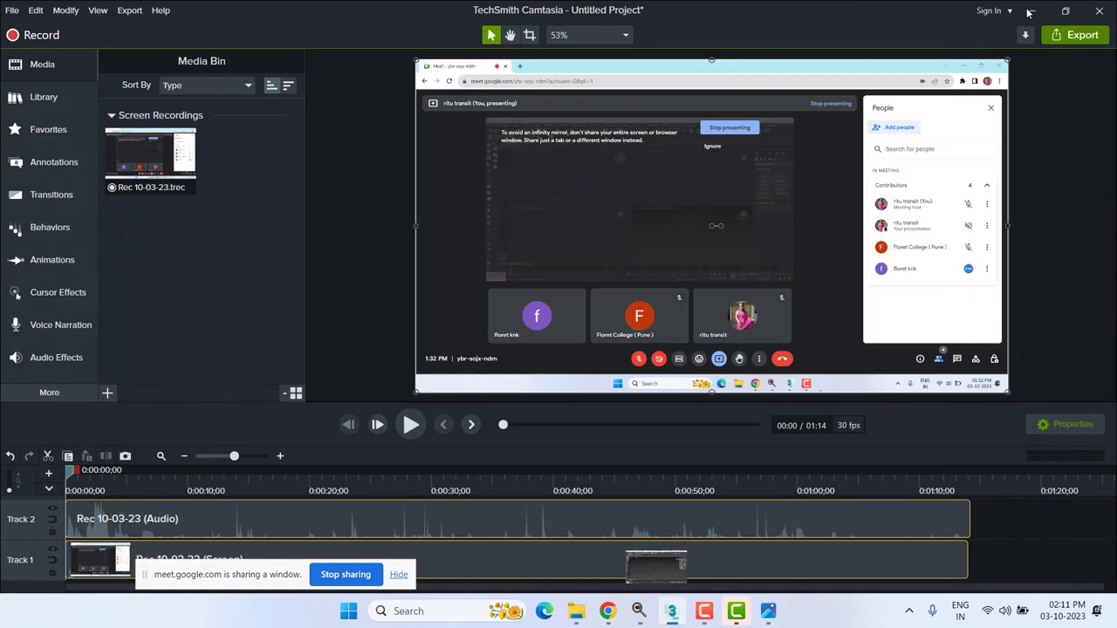
{"action": "left_click", "coordinate": [576, 611]}
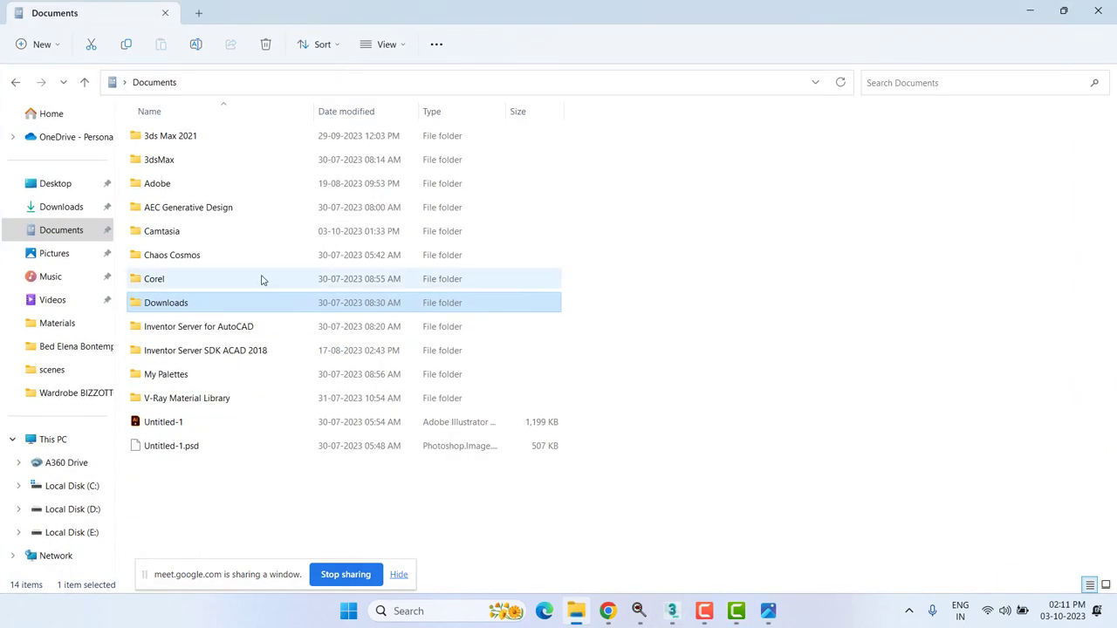
- Copy the DWG file 2bhk plan clg from the personally named folder on drive D: to the Desktop
{"action": "left_click", "coordinate": [82, 509]}
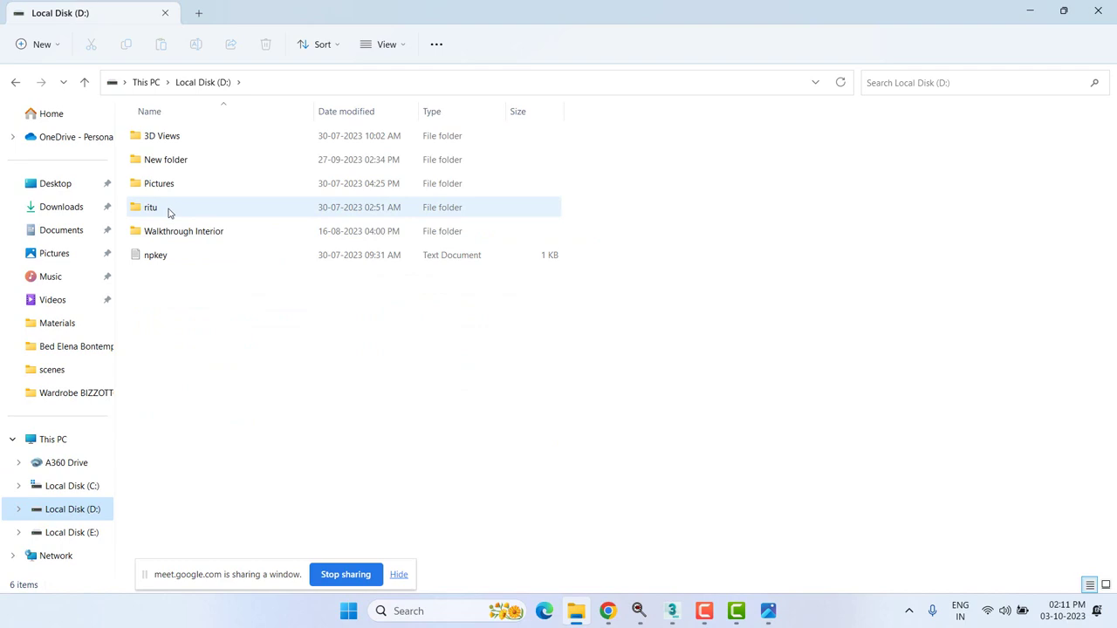
{"action": "double_click", "coordinate": [170, 213]}
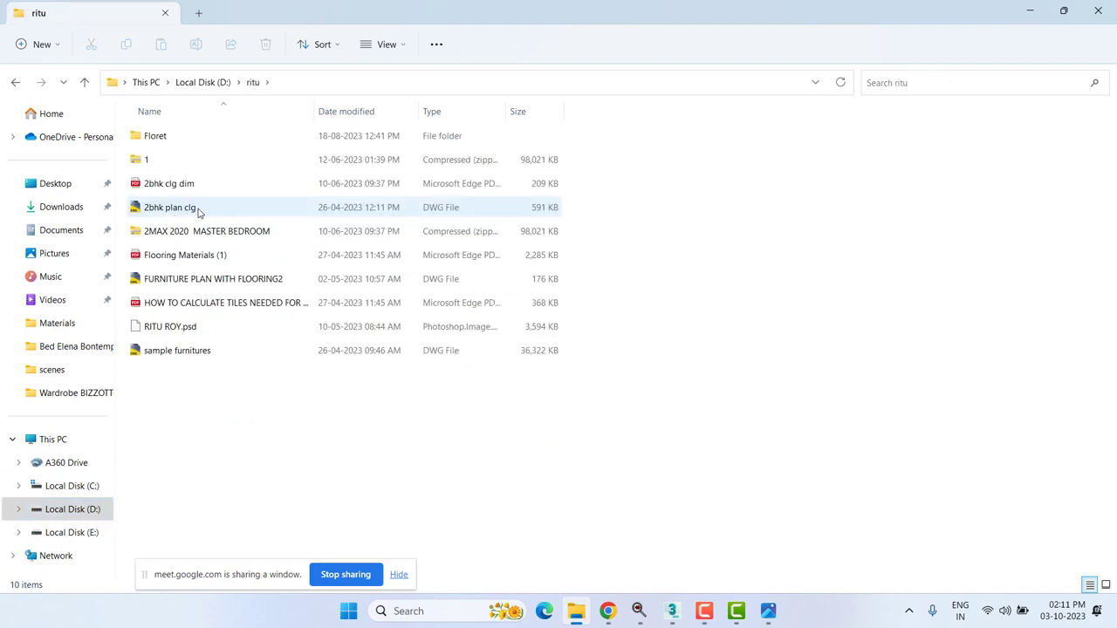
{"action": "left_click", "coordinate": [201, 212]}
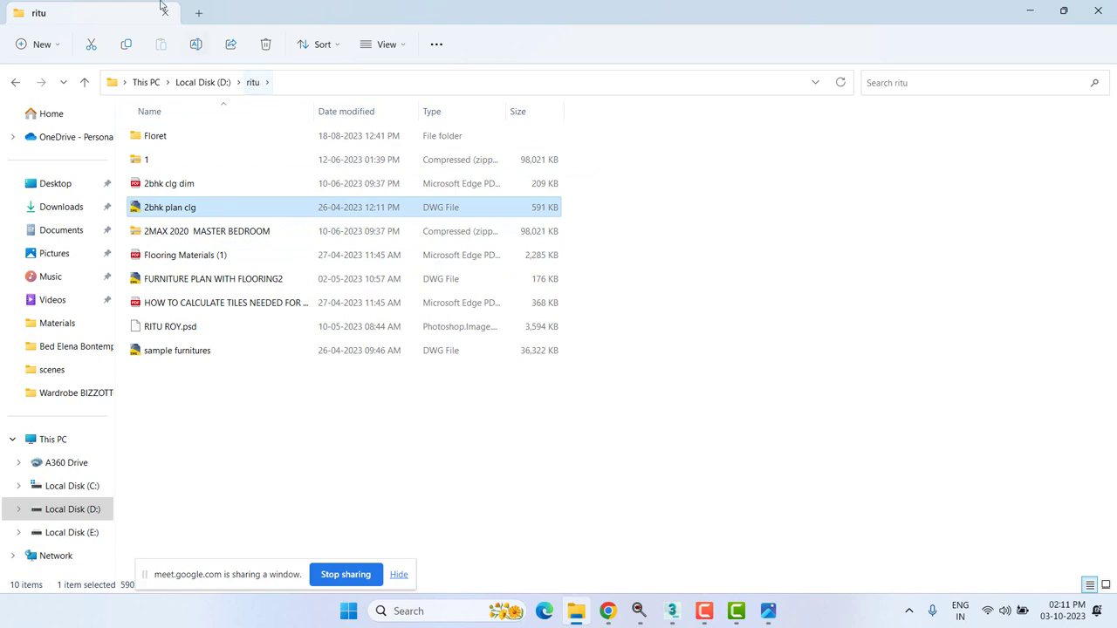
{"action": "left_click", "coordinate": [53, 186]}
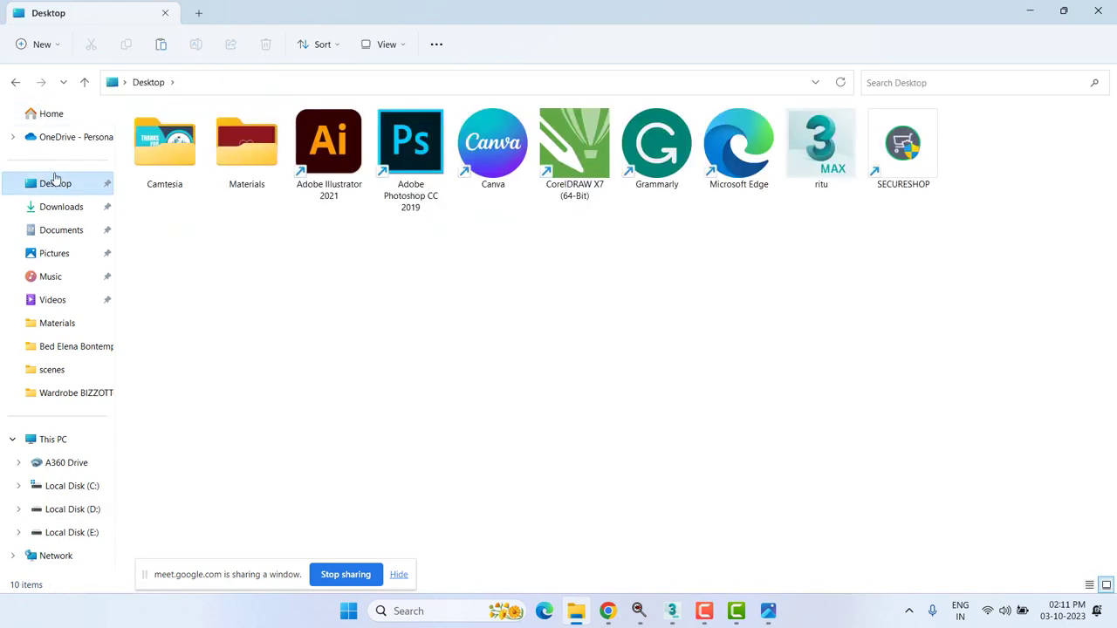
{"action": "key", "text": "ctrl+v"}
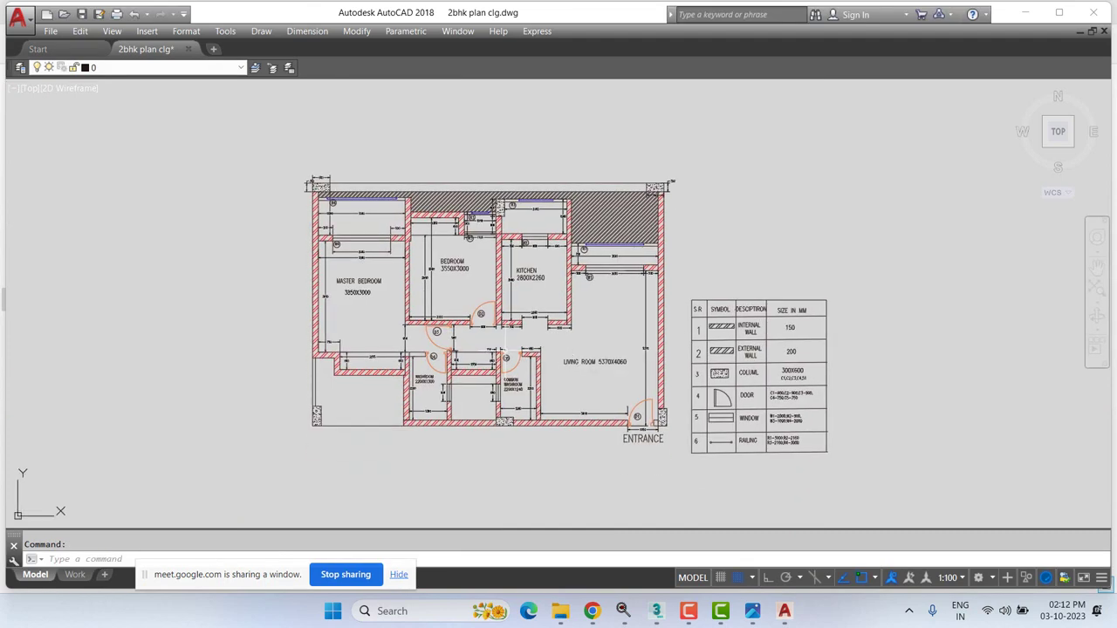
- Examine the 2bhk plan clg floor plan and its symbol table in AutoCAD
{"action": "scroll", "coordinate": [349, 323], "scroll_direction": "up", "scroll_amount": 4}
{"action": "middle_click_drag", "start_coordinate": [584, 353], "coordinate": [433, 337]}
{"action": "scroll", "coordinate": [432, 337], "scroll_direction": "down", "scroll_amount": 5}
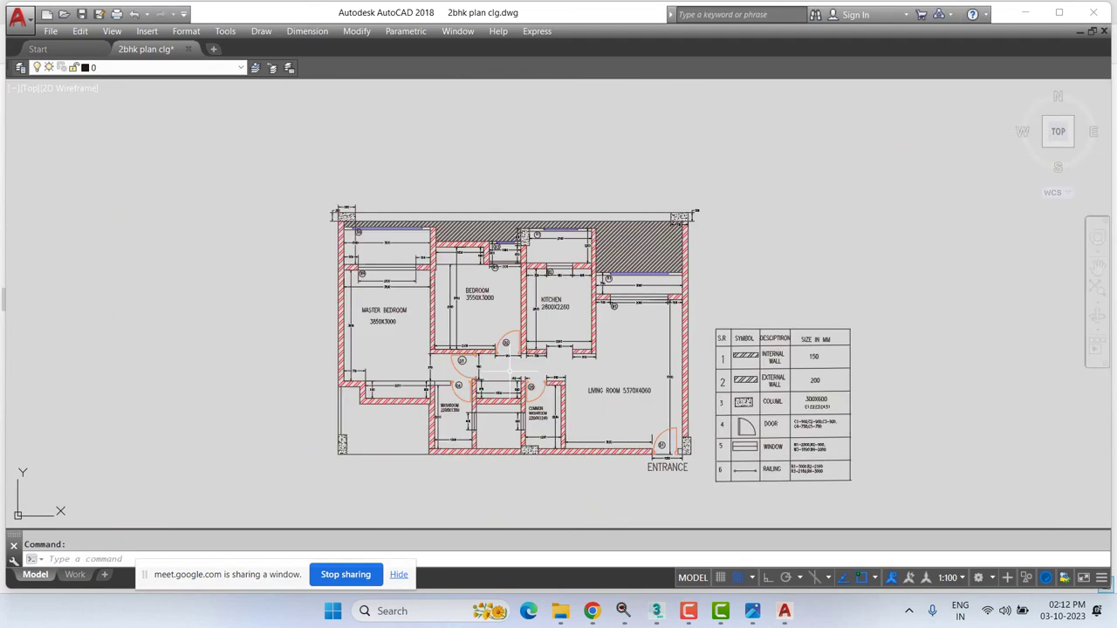
{"action": "scroll", "coordinate": [517, 371], "scroll_direction": "down", "scroll_amount": 4}
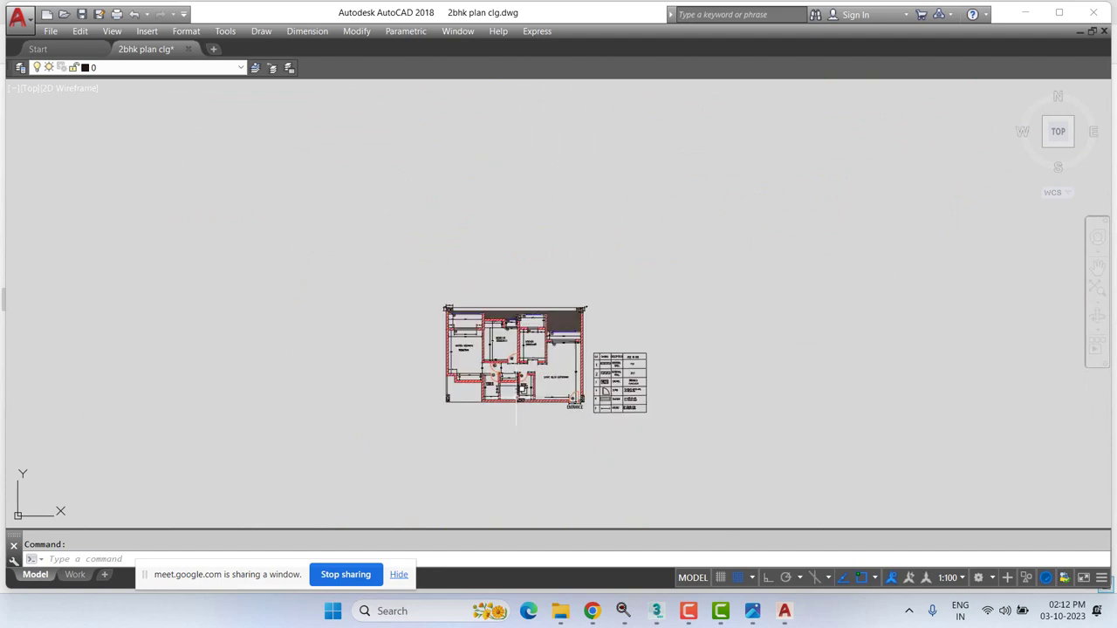
- Minimize AutoCAD and Camtasia and switch to the empty scene in 3ds Max
{"action": "left_click", "coordinate": [1027, 12]}
{"action": "left_click", "coordinate": [1031, 10]}
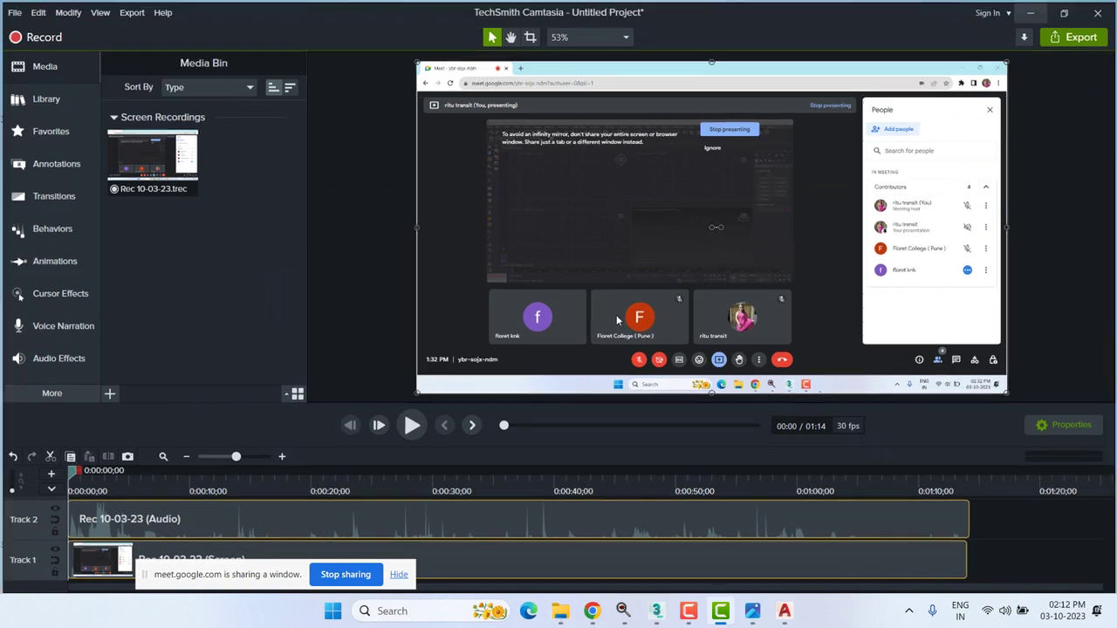
{"action": "left_click", "coordinate": [1038, 11]}
{"action": "left_click", "coordinate": [656, 611]}
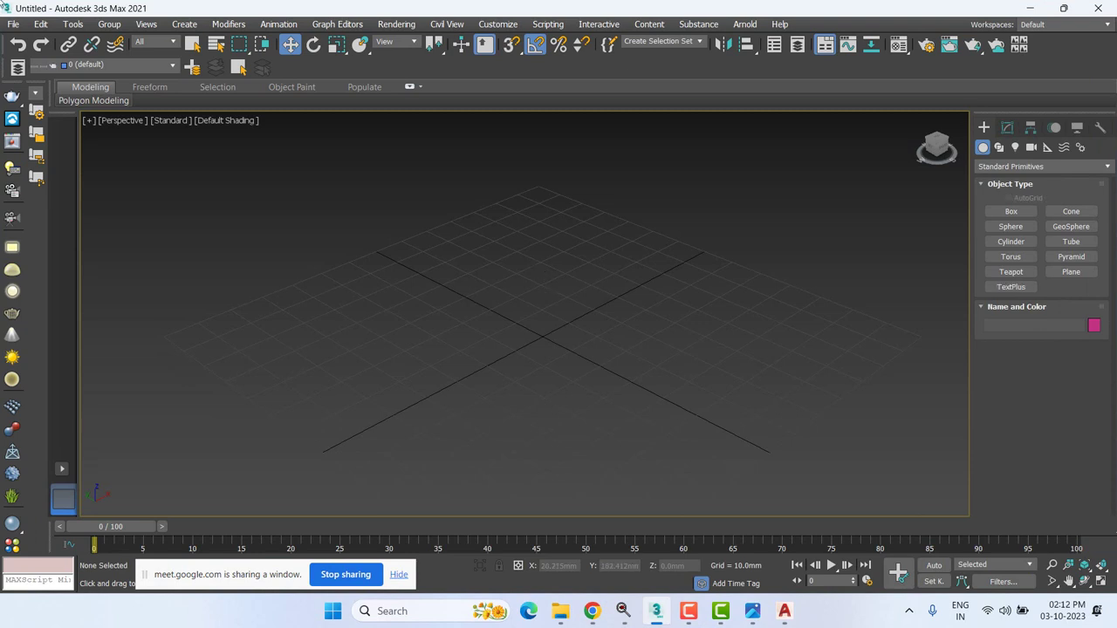
{"action": "left_click", "coordinate": [14, 24]}
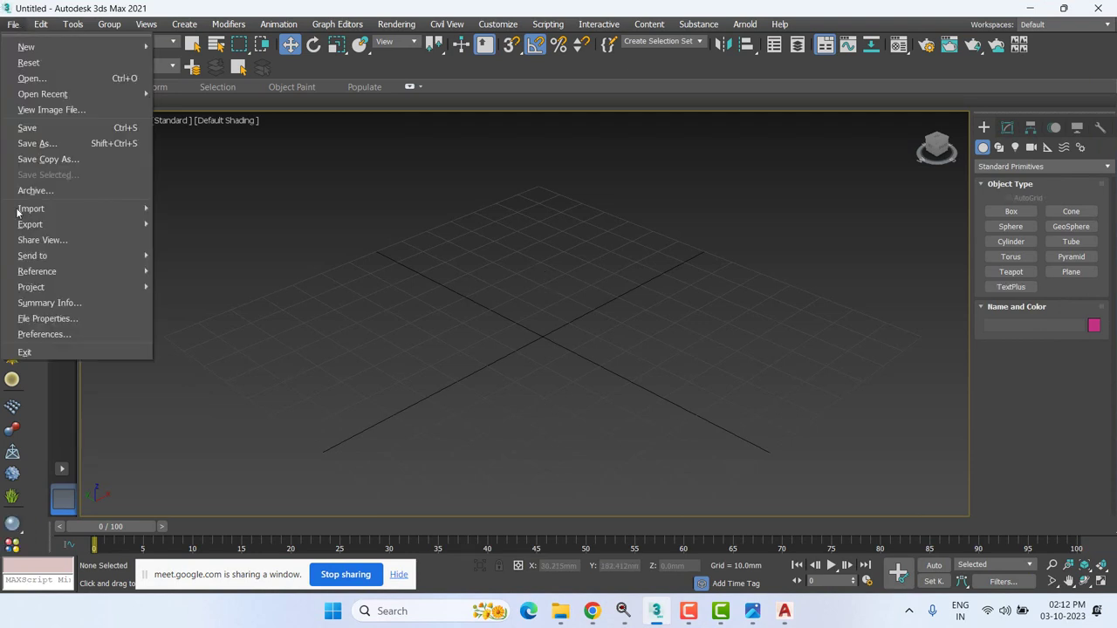
{"action": "mouse_move", "coordinate": [48, 213]}
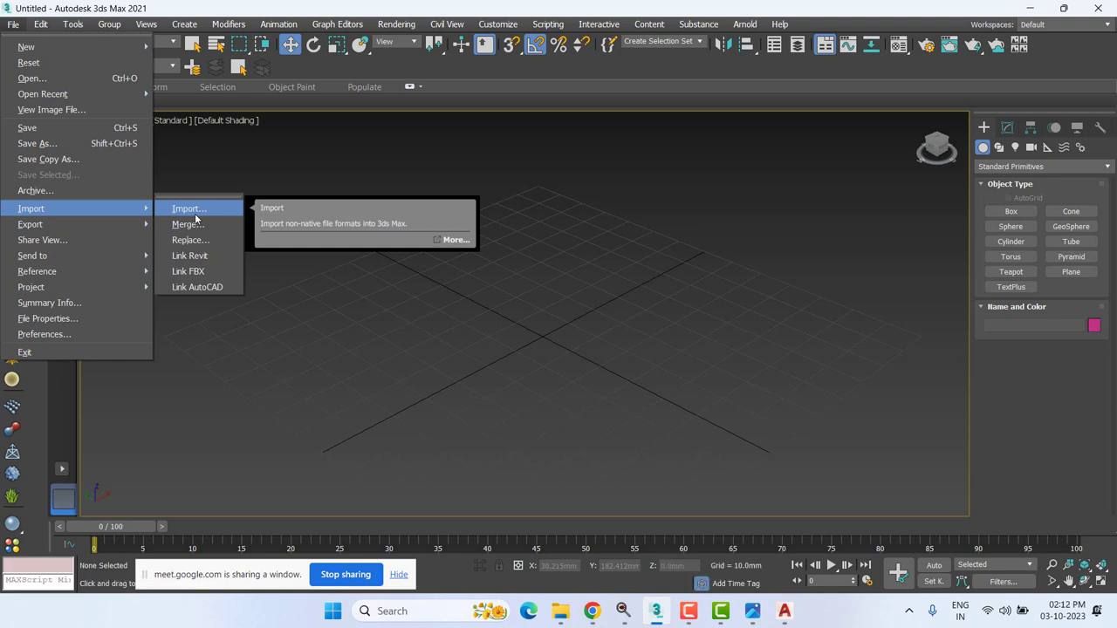
{"action": "left_click", "coordinate": [852, 293]}
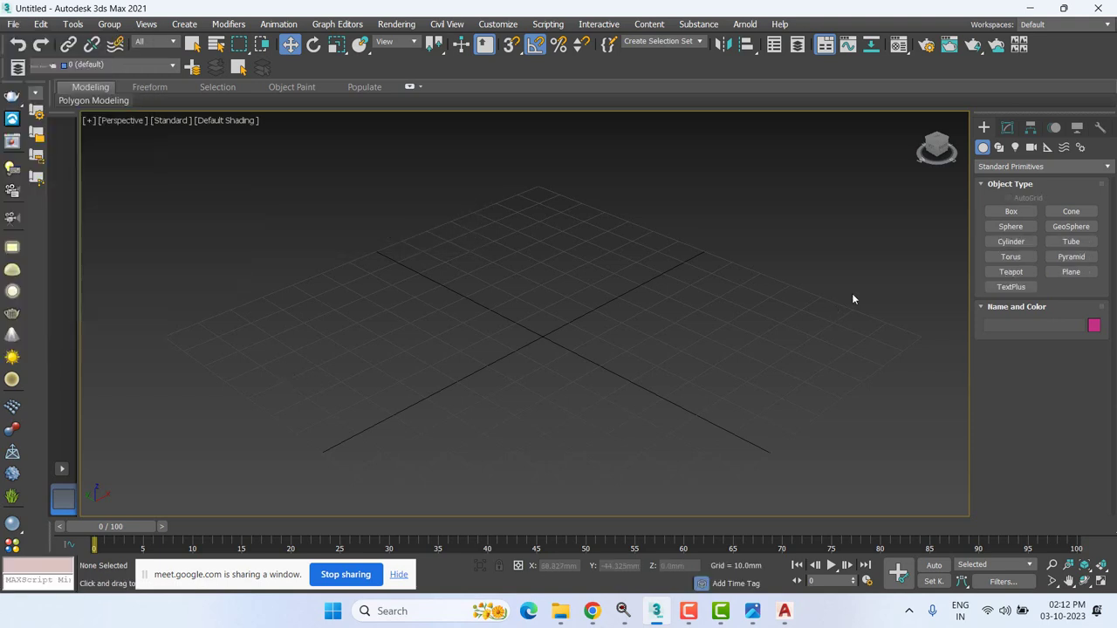
{"action": "left_click", "coordinate": [1031, 9]}
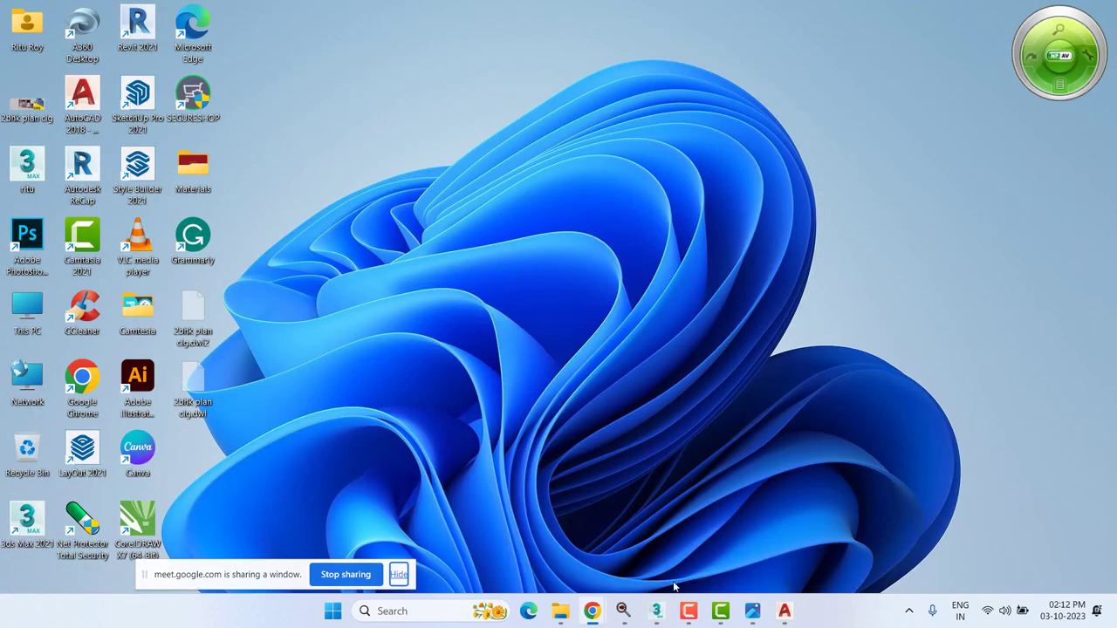
{"action": "left_click", "coordinate": [656, 611]}
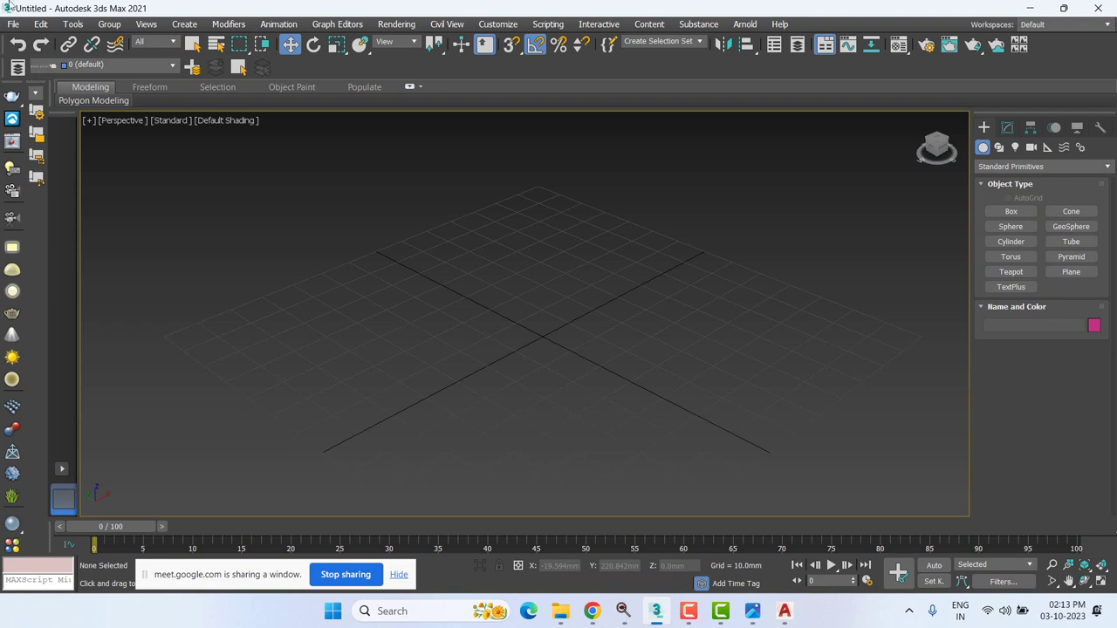
- Choose the 2bhk plan clg DWG file on the Desktop for import into the scene
{"action": "left_click", "coordinate": [15, 25]}
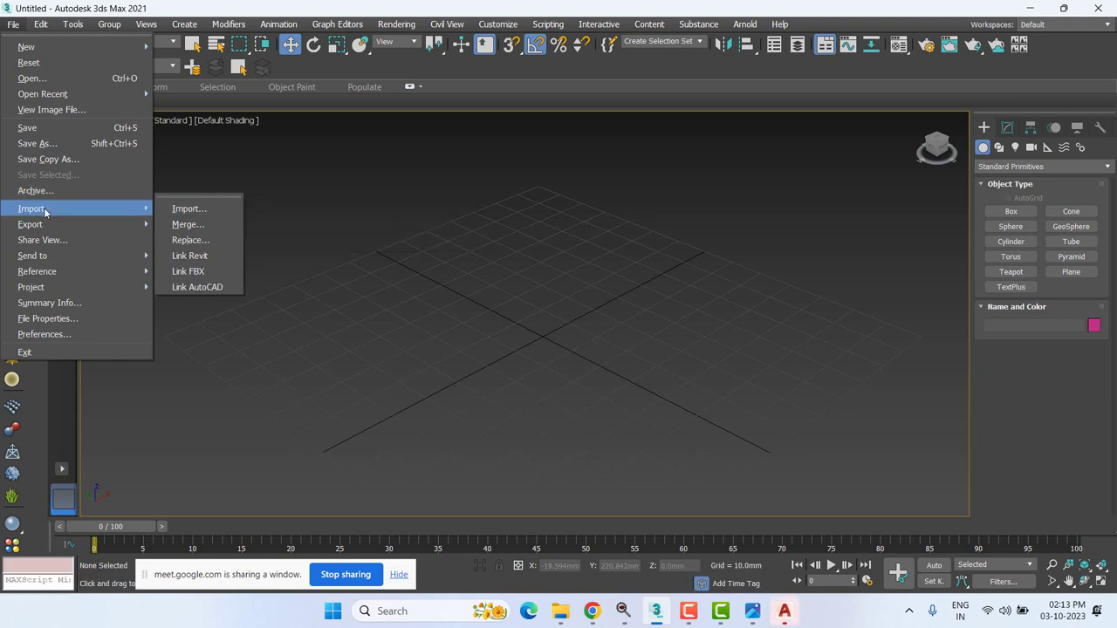
{"action": "left_click", "coordinate": [206, 211]}
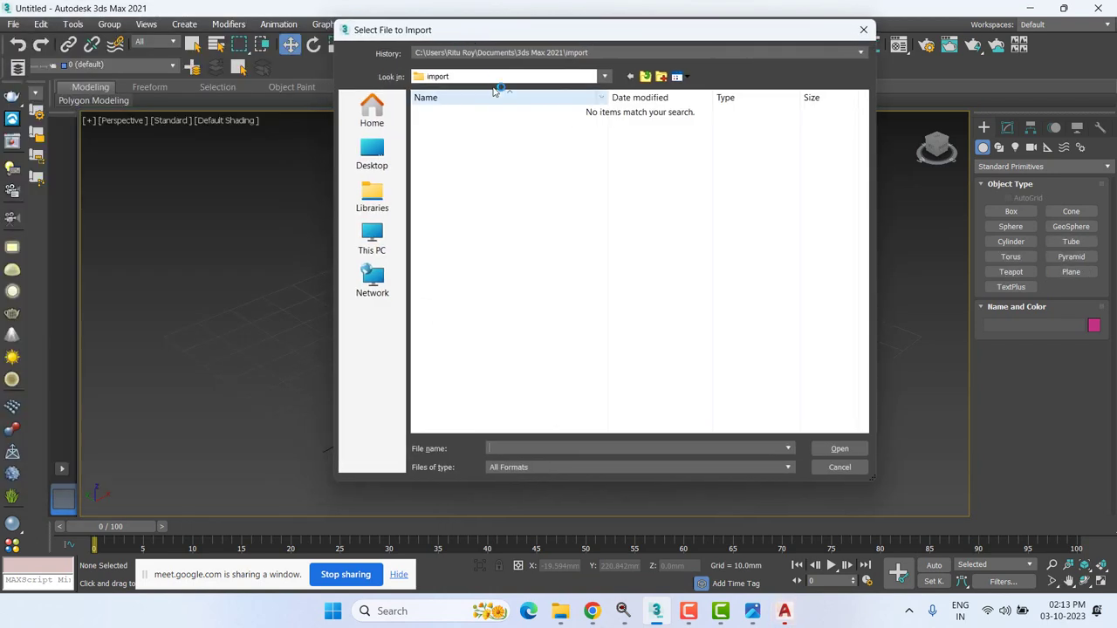
{"action": "left_click", "coordinate": [494, 78]}
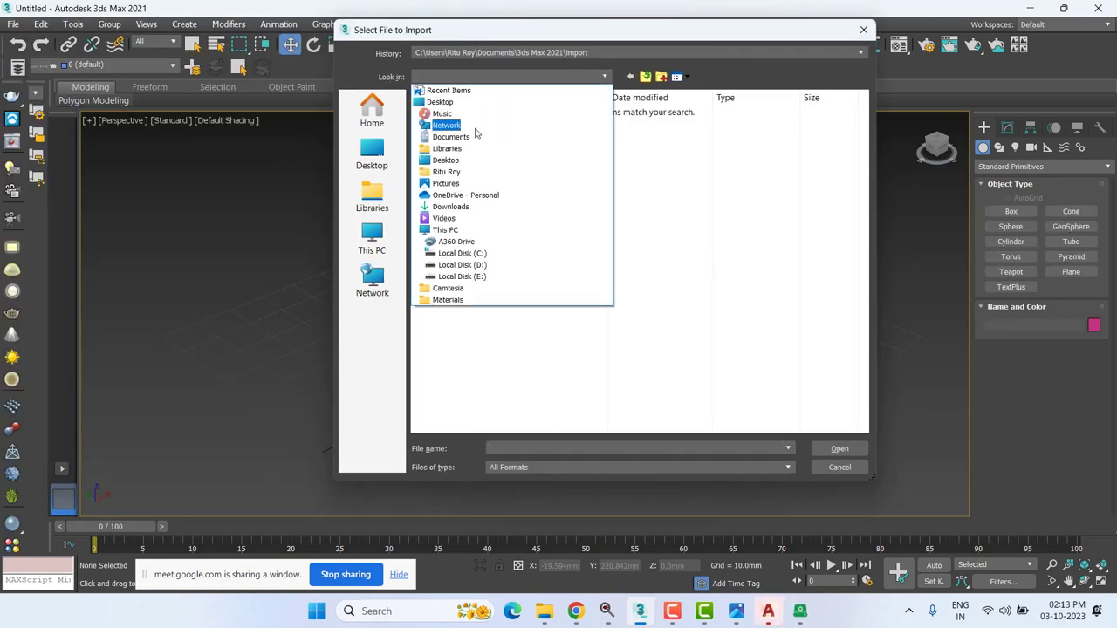
{"action": "left_click", "coordinate": [448, 103]}
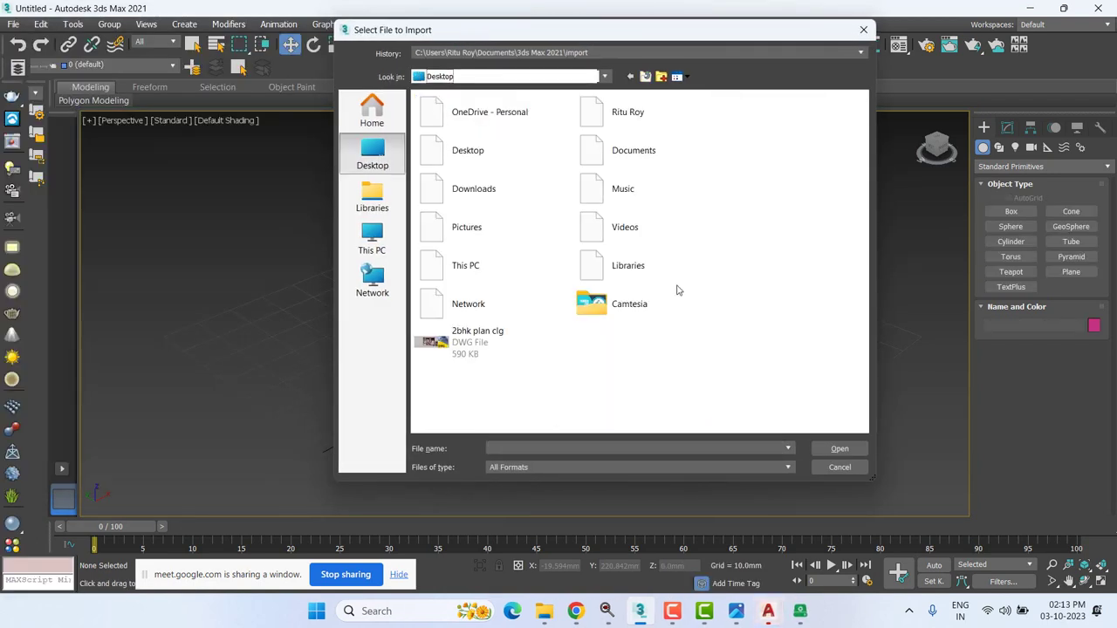
{"action": "double_click", "coordinate": [638, 348]}
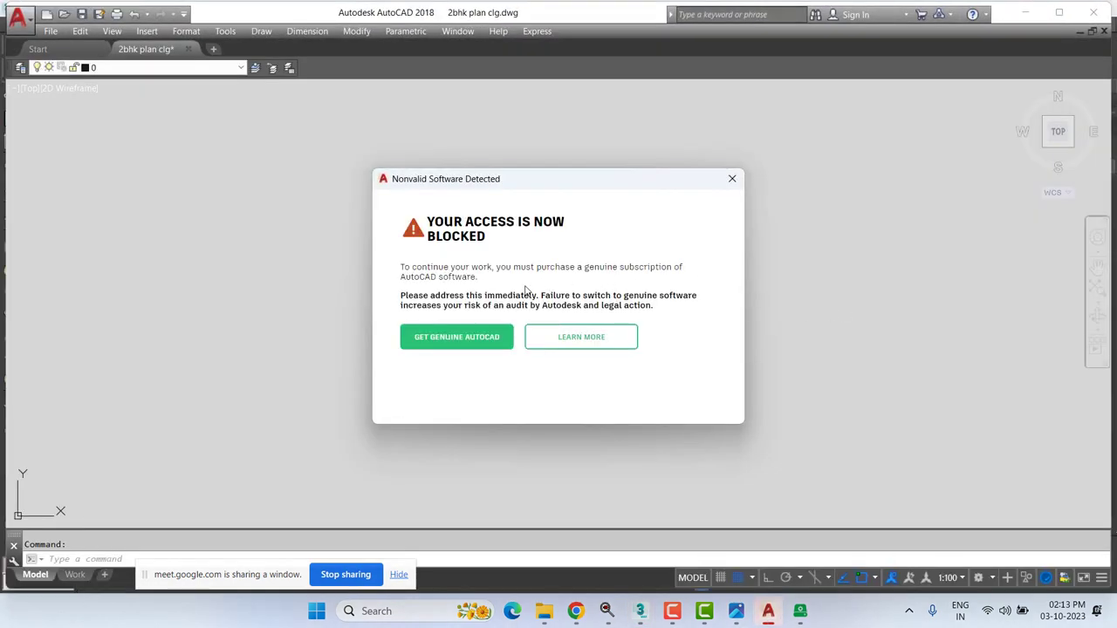
- Try to check the floor plan's drawing units in AutoCAD, dismissing the license notices that interrupt
{"action": "left_click", "coordinate": [732, 178]}
{"action": "scroll", "coordinate": [533, 430], "scroll_direction": "up", "scroll_amount": 5}
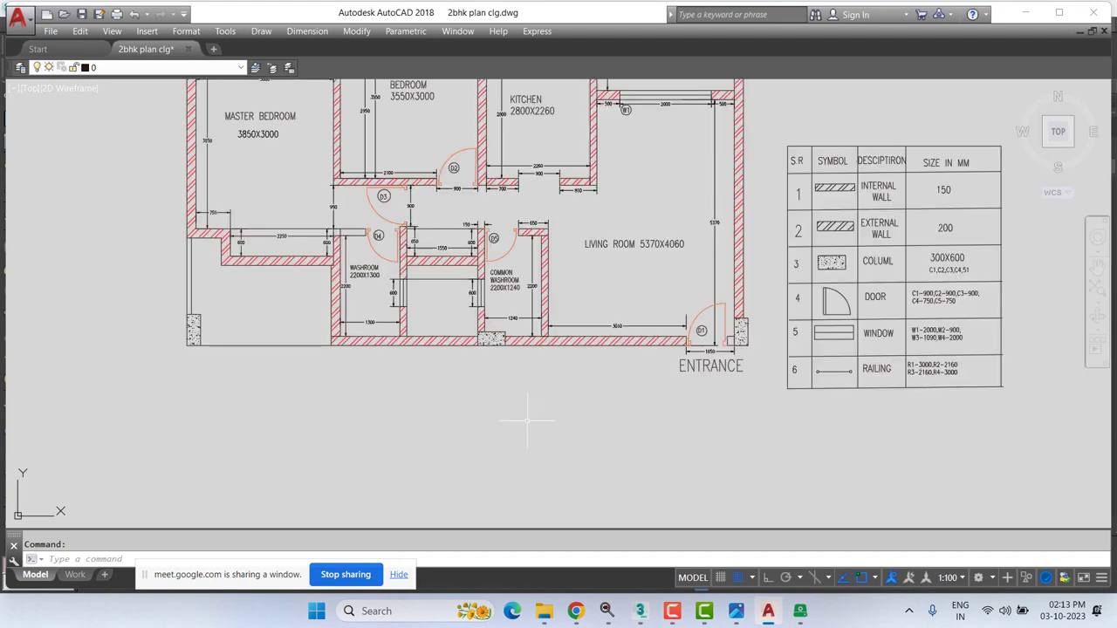
{"action": "scroll", "coordinate": [532, 430], "scroll_direction": "down", "scroll_amount": 5}
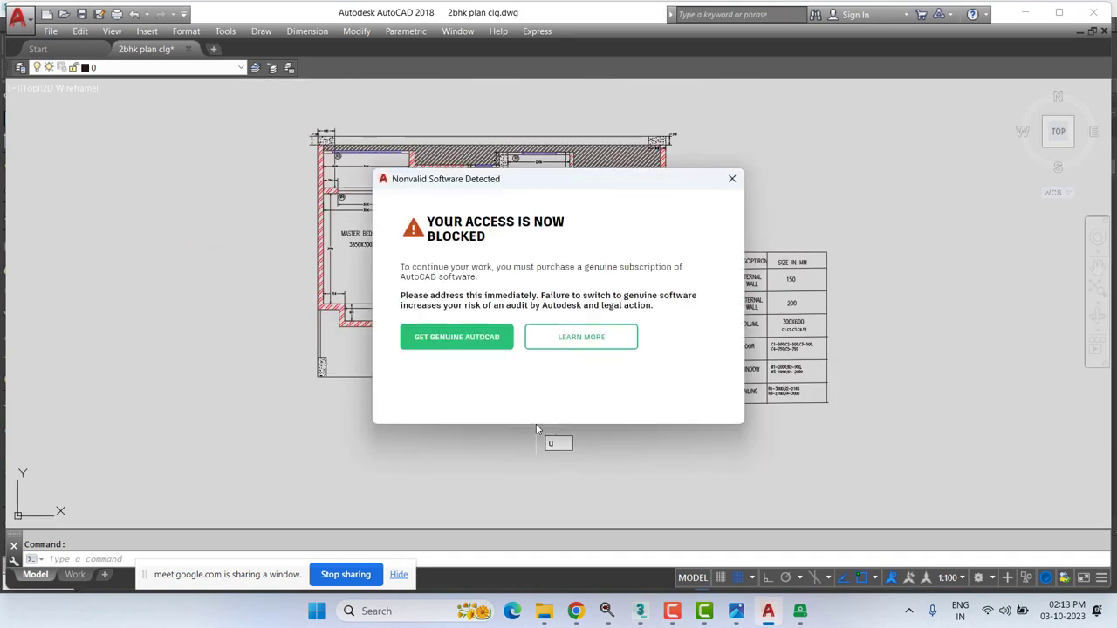
{"action": "left_click", "coordinate": [732, 178]}
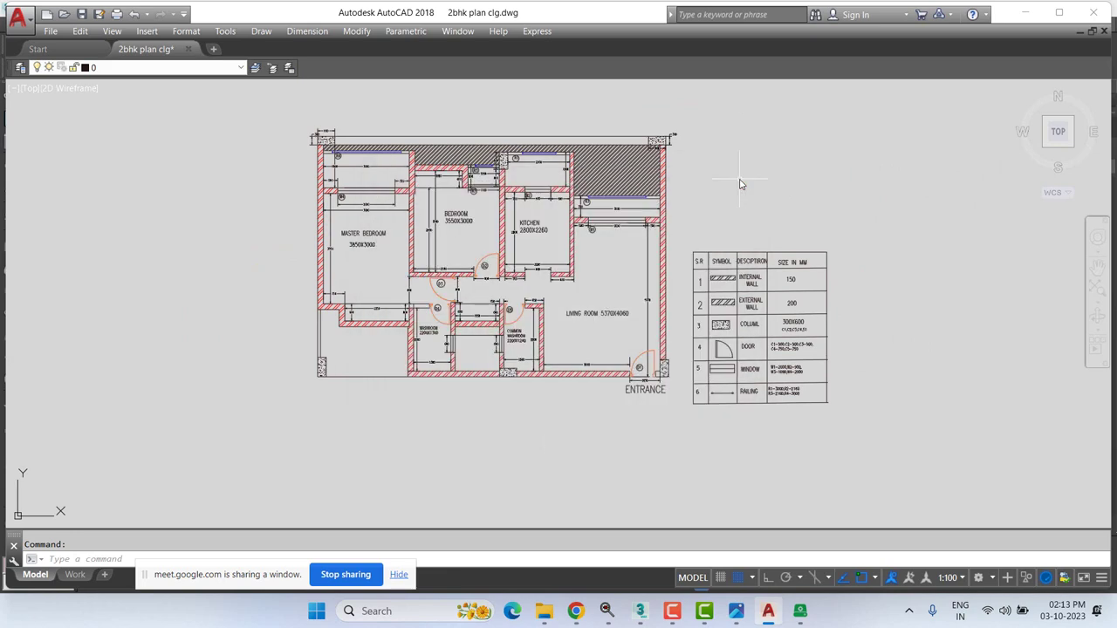
{"action": "middle_click_drag", "start_coordinate": [890, 241], "coordinate": [805, 240]}
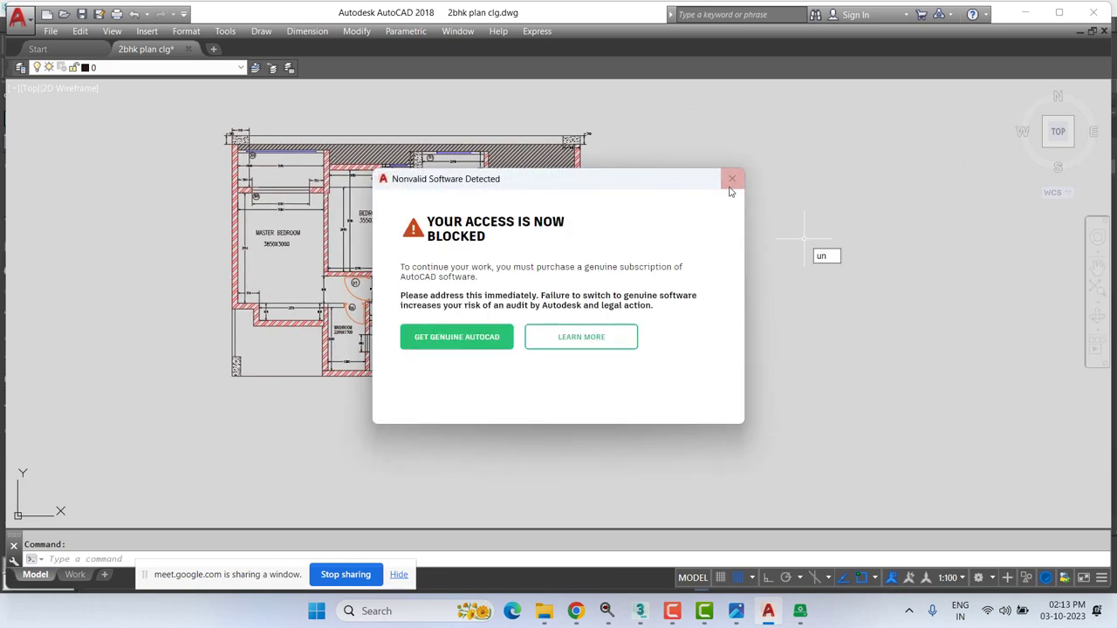
{"action": "left_click", "coordinate": [729, 183]}
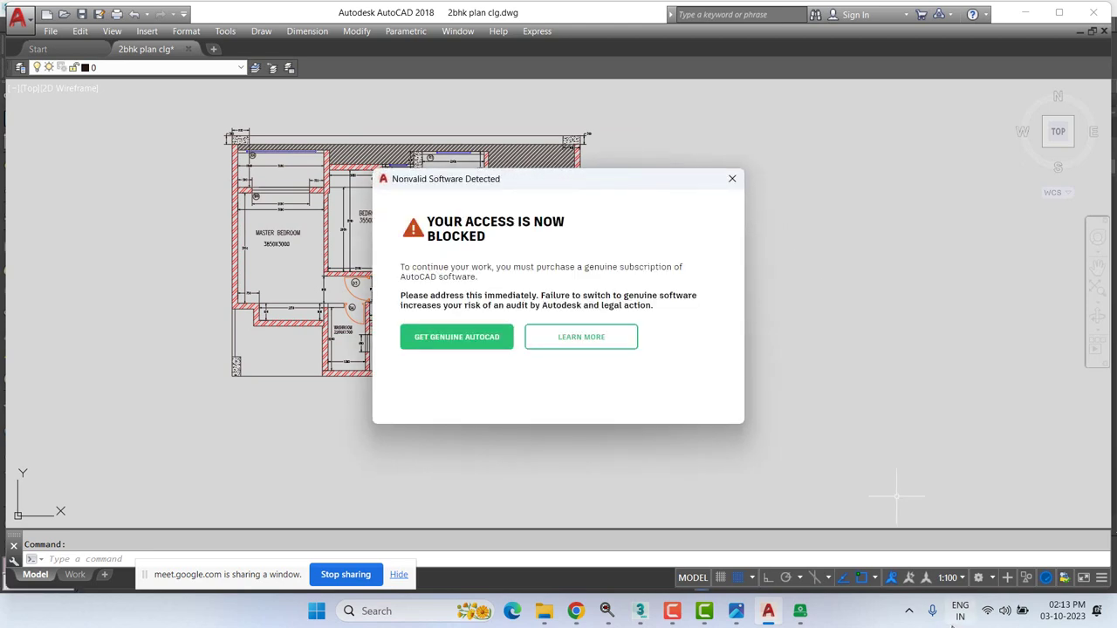
- Try to dismiss the AutoCAD license notice and open its Learn More page
{"action": "left_click", "coordinate": [431, 337]}
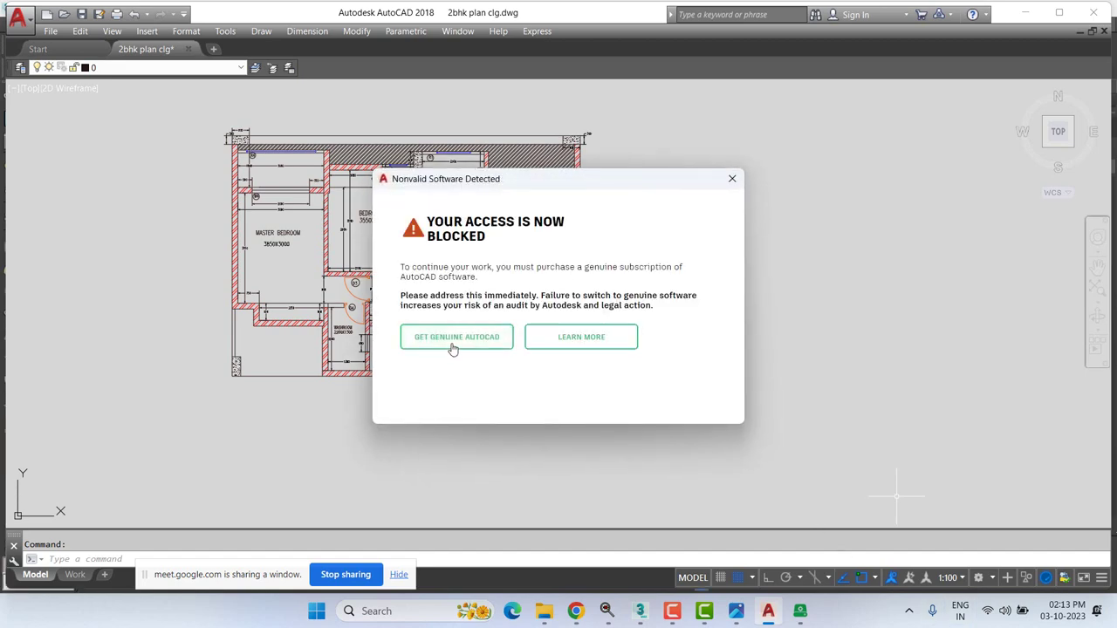
{"action": "left_click", "coordinate": [732, 179]}
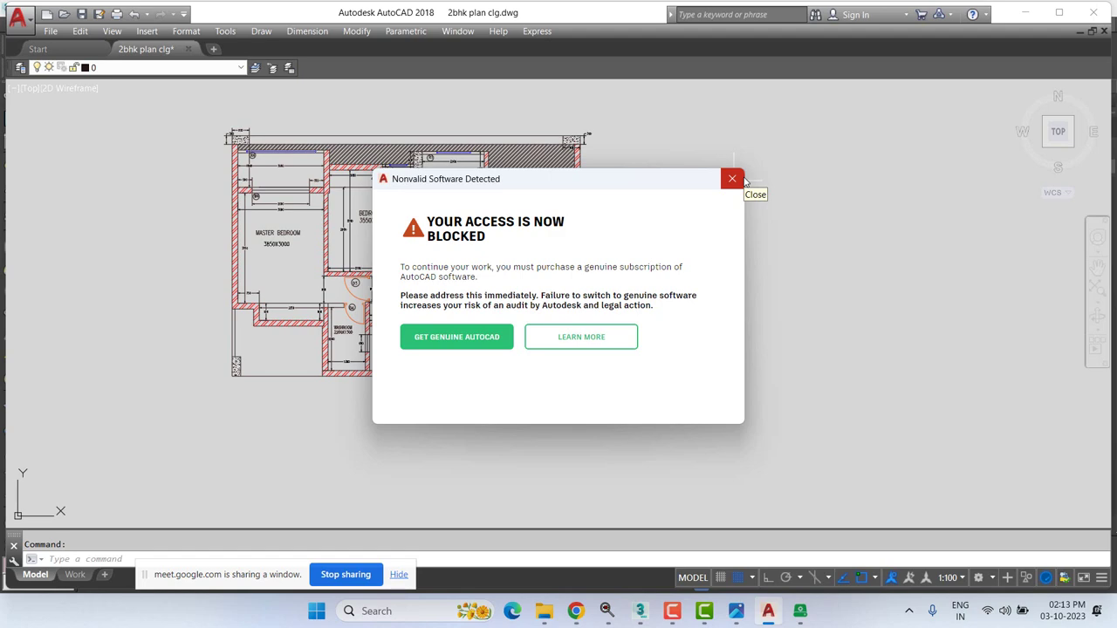
{"action": "left_click", "coordinate": [742, 179]}
{"action": "left_click", "coordinate": [576, 347]}
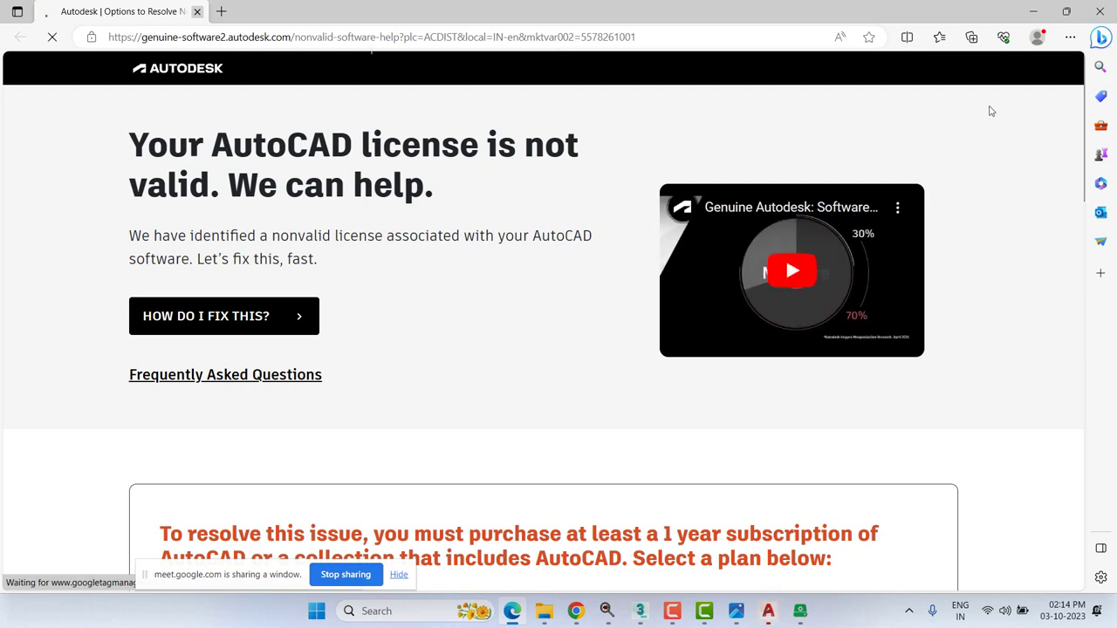
- Switch back to 3ds Max and enable Rescale in the DWG import options
{"action": "left_click", "coordinate": [642, 611]}
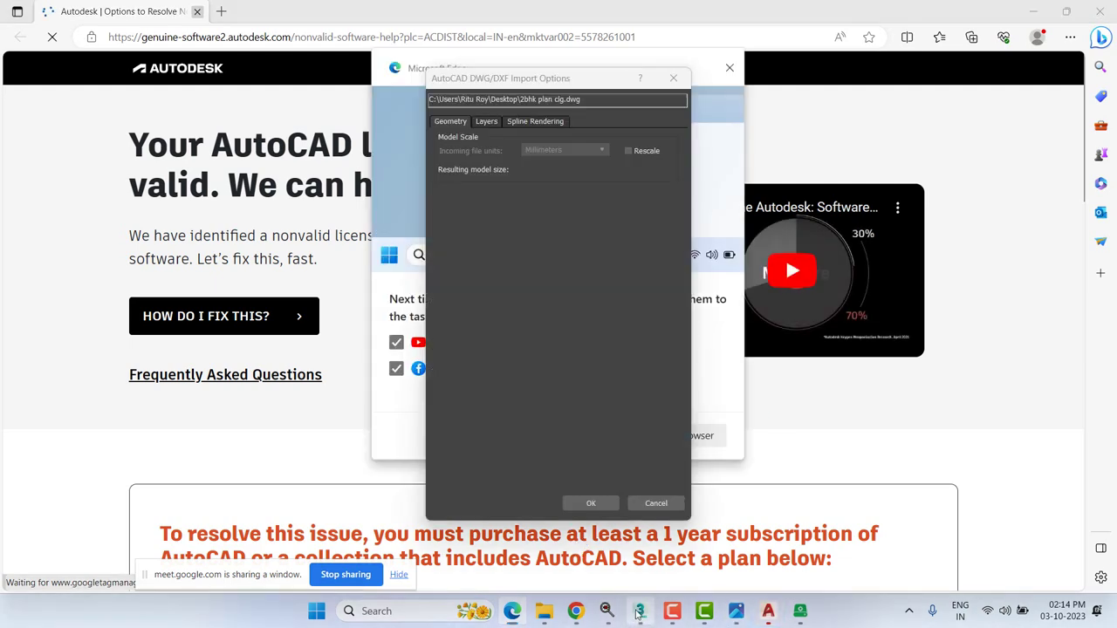
{"action": "left_click", "coordinate": [645, 151]}
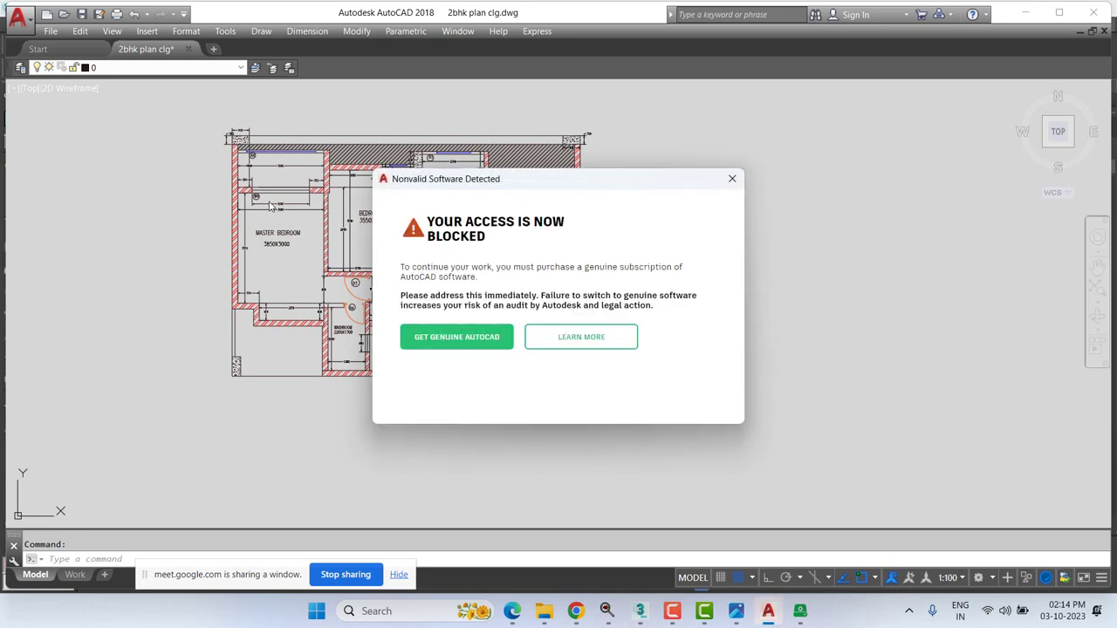
- Close the browser's pinning prompt and the AutoCAD license notices, returning to the master bedroom area of the plan
{"action": "left_click", "coordinate": [453, 342]}
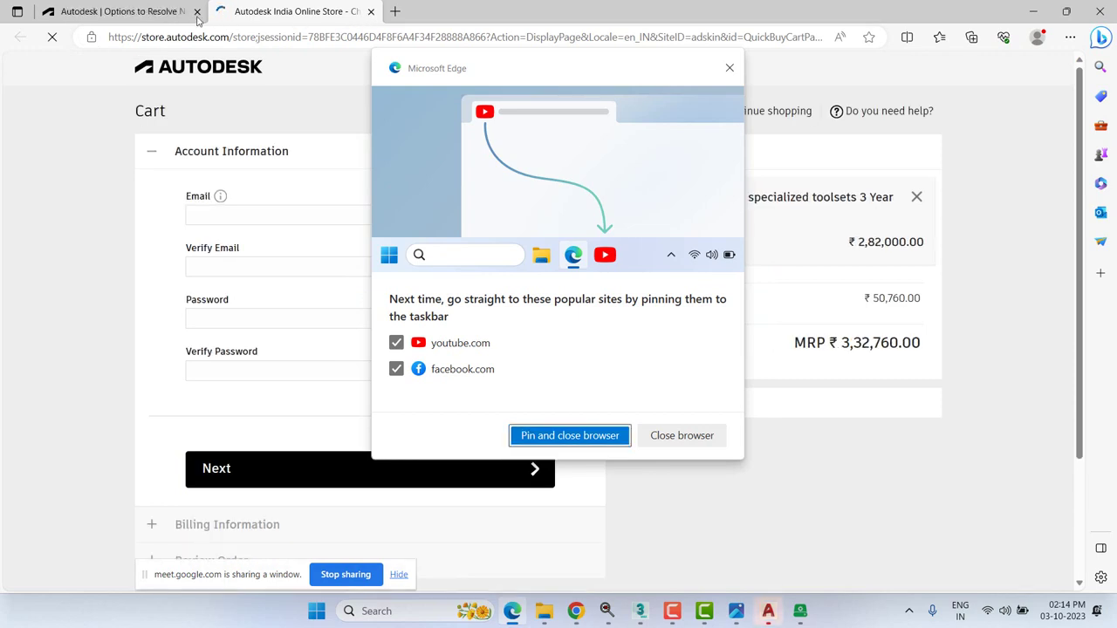
{"action": "left_click", "coordinate": [731, 73]}
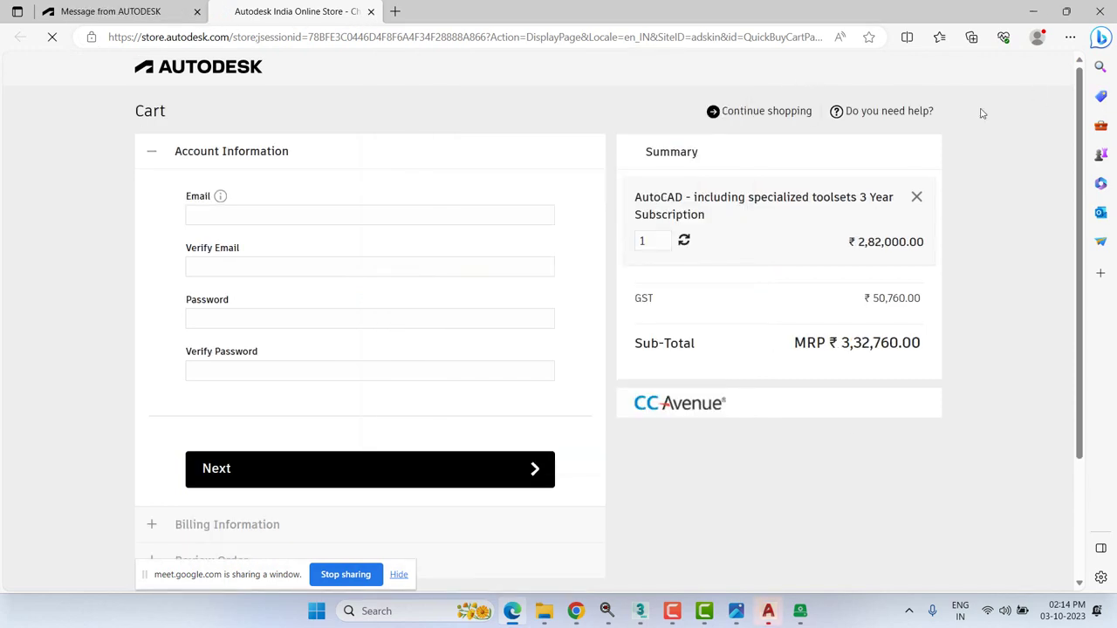
{"action": "key", "text": "alt+Tab"}
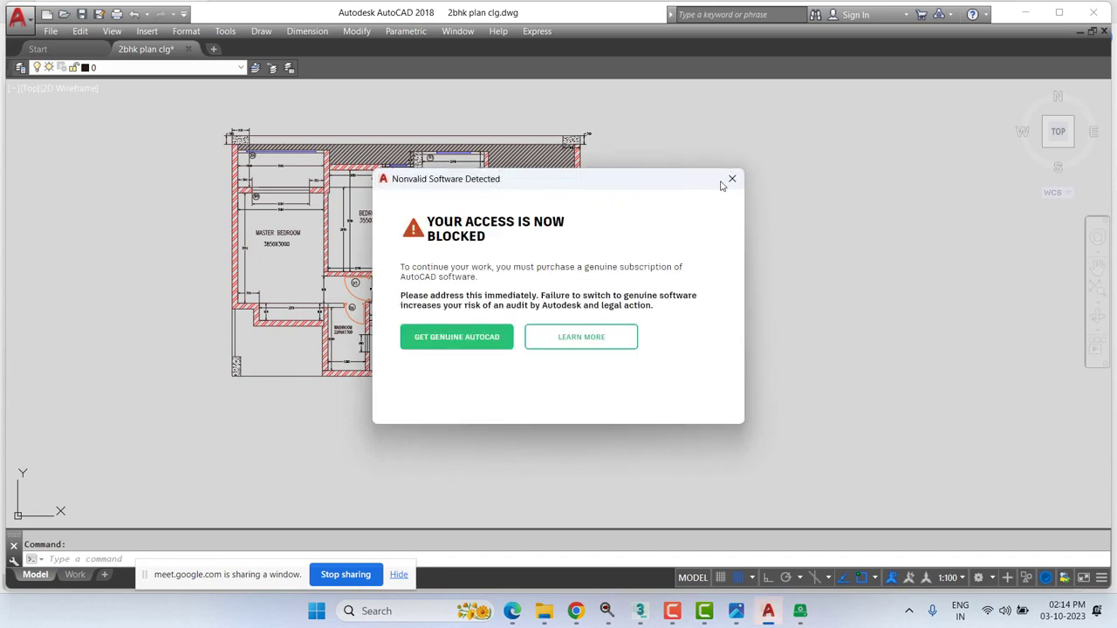
{"action": "left_click", "coordinate": [730, 179]}
{"action": "left_click", "coordinate": [730, 179]}
{"action": "scroll", "coordinate": [343, 235], "scroll_direction": "up", "scroll_amount": 6}
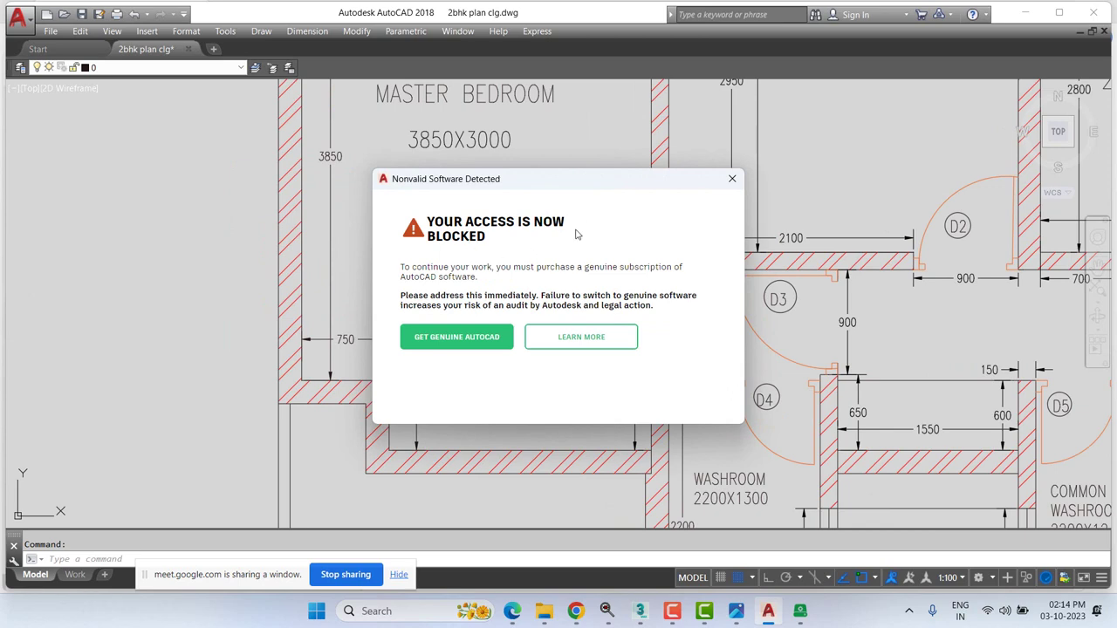
{"action": "left_click", "coordinate": [733, 179]}
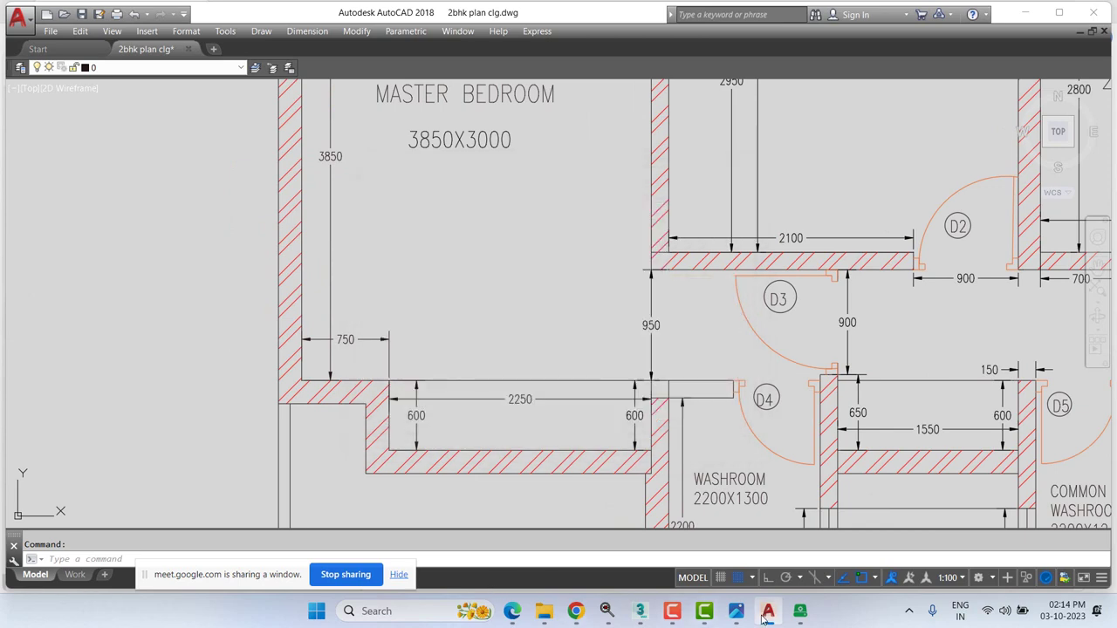
- Switch to 3ds Max and set the incoming file units of the DWG import to Millimeters
{"action": "left_click", "coordinate": [642, 612]}
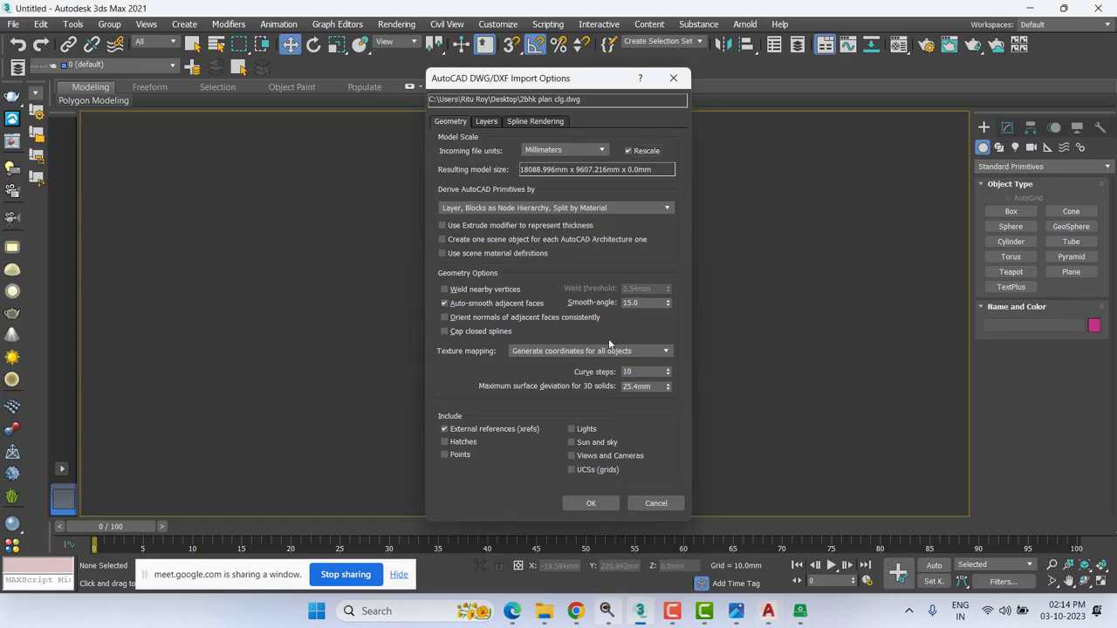
{"action": "left_click", "coordinate": [597, 151]}
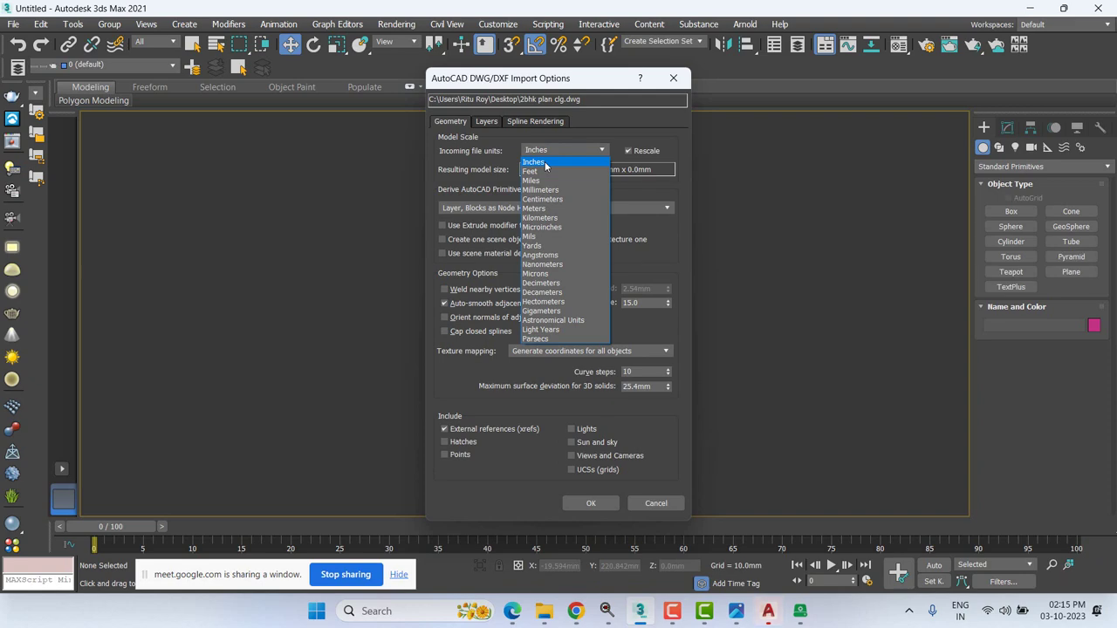
{"action": "scroll", "coordinate": [559, 260], "scroll_direction": "down", "scroll_amount": 3}
{"action": "left_click", "coordinate": [541, 189]}
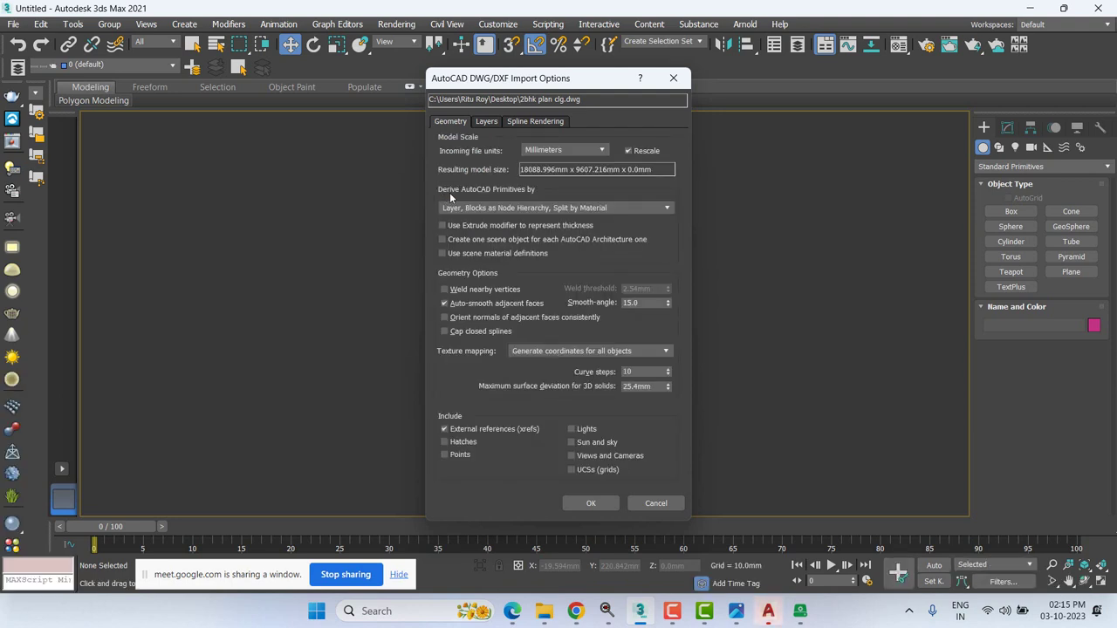
- Derive the AutoCAD primitives as One Object and import the floor plan with these options
{"action": "left_click", "coordinate": [548, 208]}
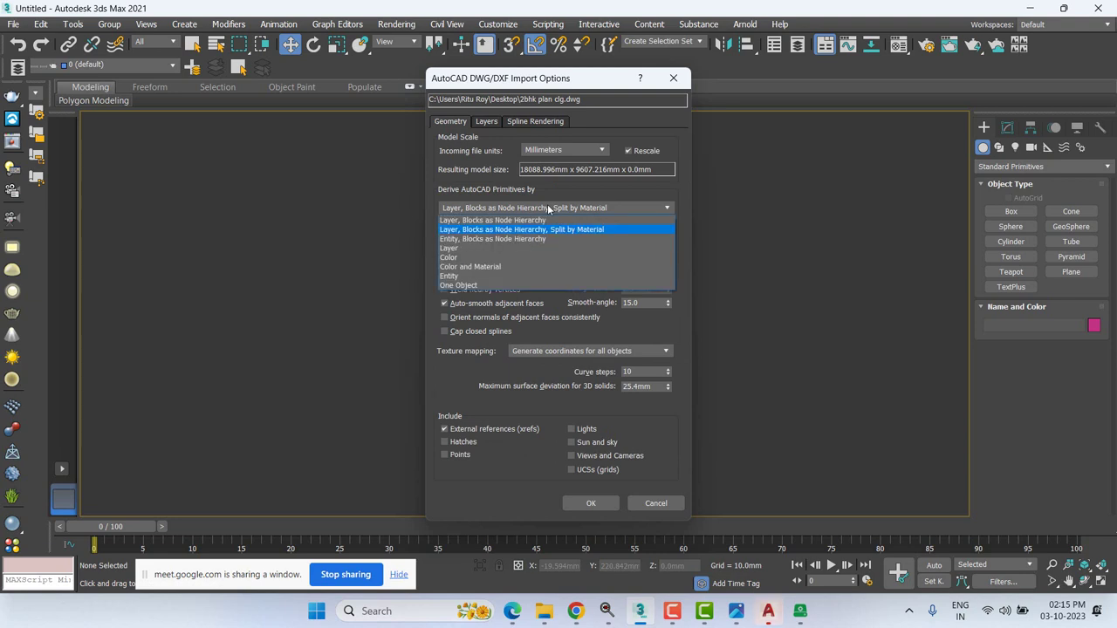
{"action": "key", "text": "c"}
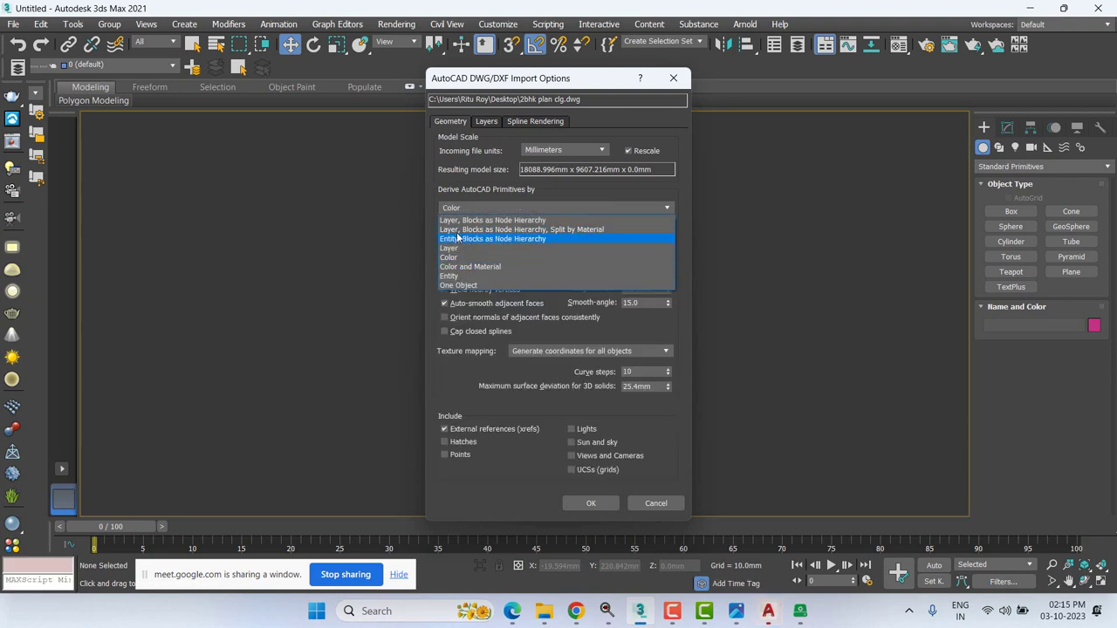
{"action": "key", "text": "c"}
{"action": "key", "text": "c"}
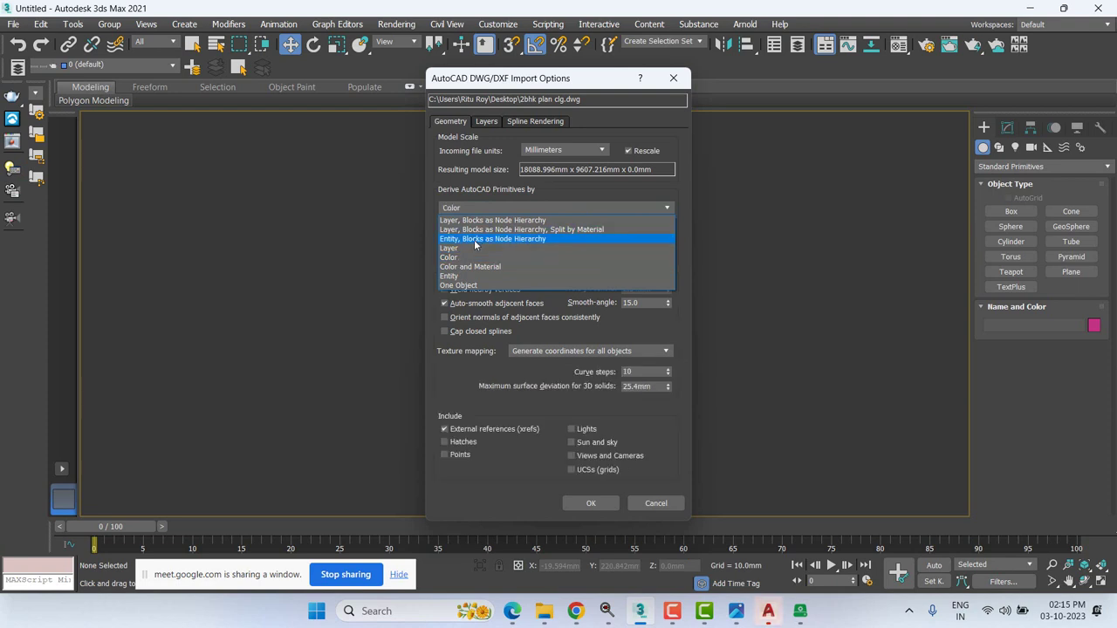
{"action": "key", "text": "l"}
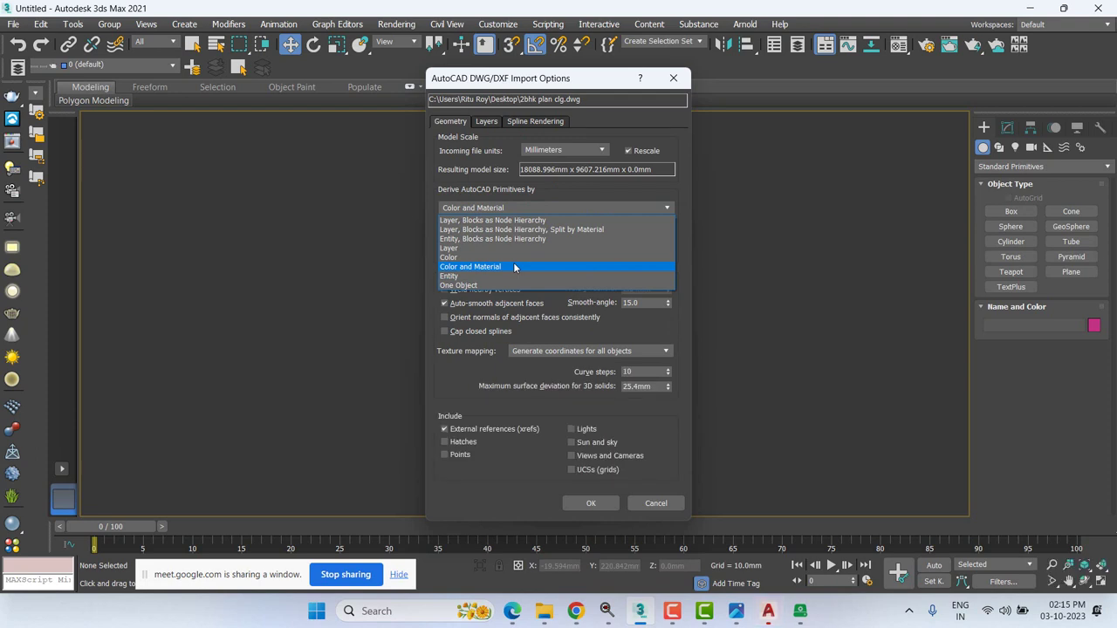
{"action": "left_click", "coordinate": [470, 286]}
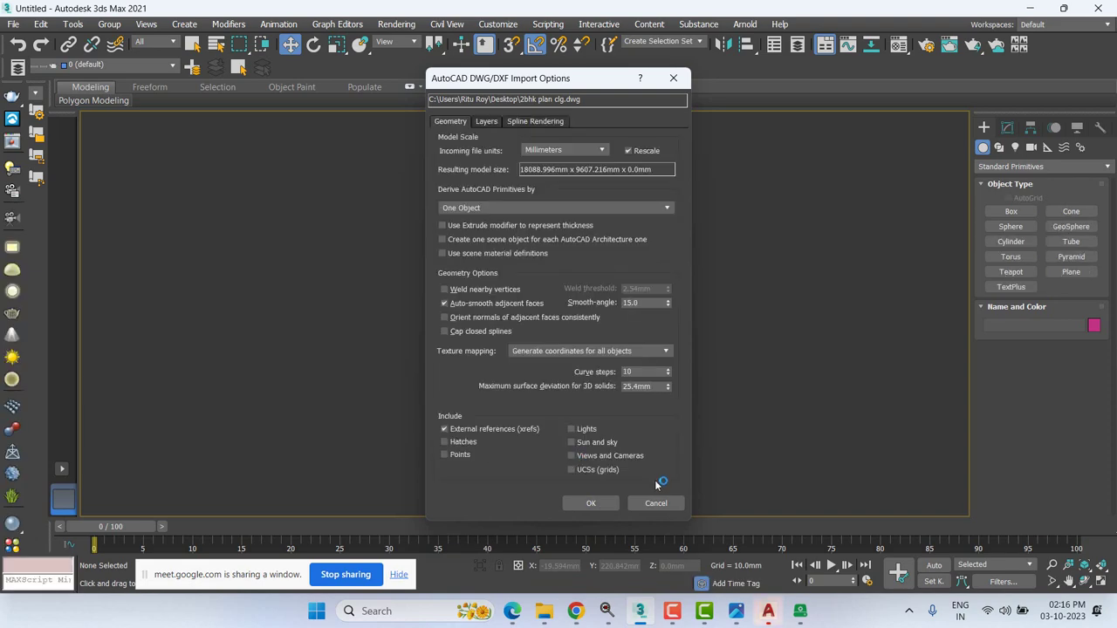
{"action": "left_click", "coordinate": [595, 502]}
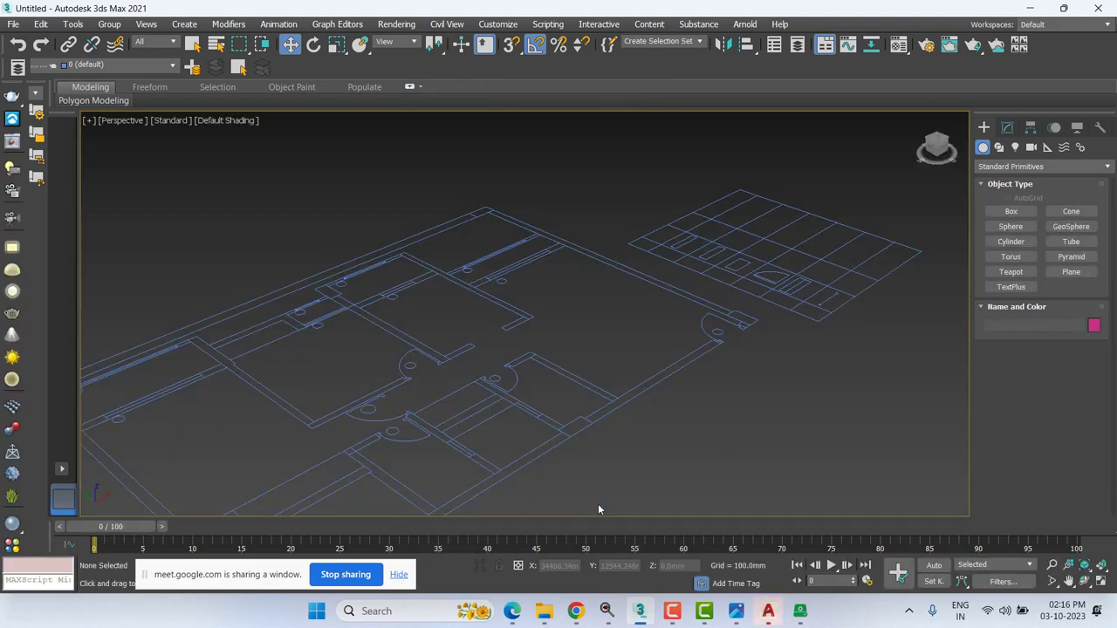
- Select the imported floor plan and frame it in the Top view
{"action": "left_click", "coordinate": [528, 257]}
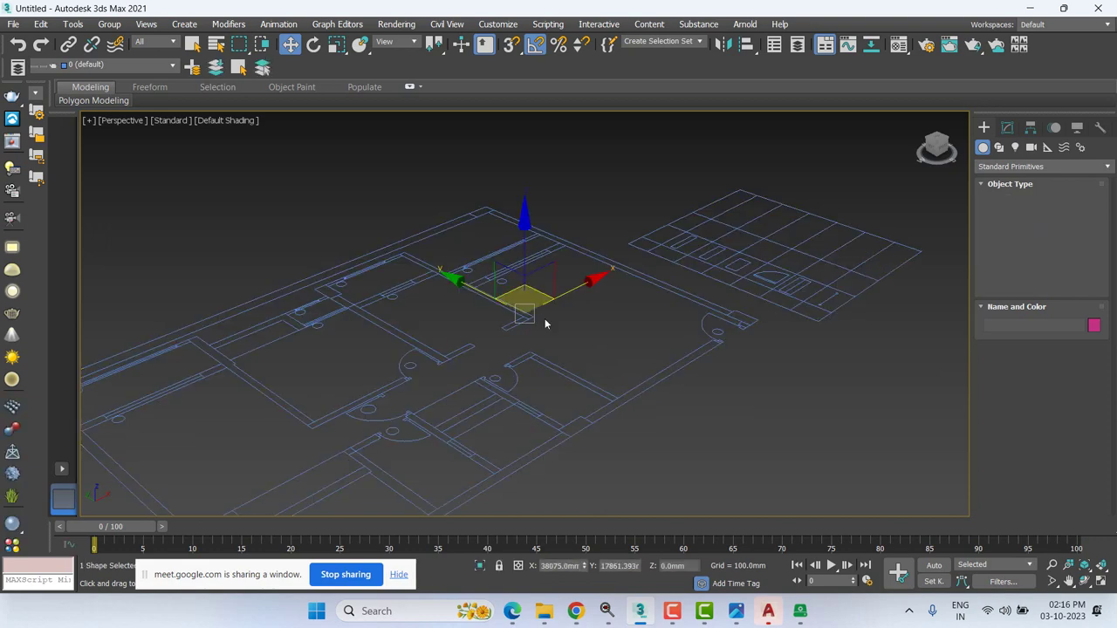
{"action": "key", "text": "t"}
{"action": "key", "text": "z"}
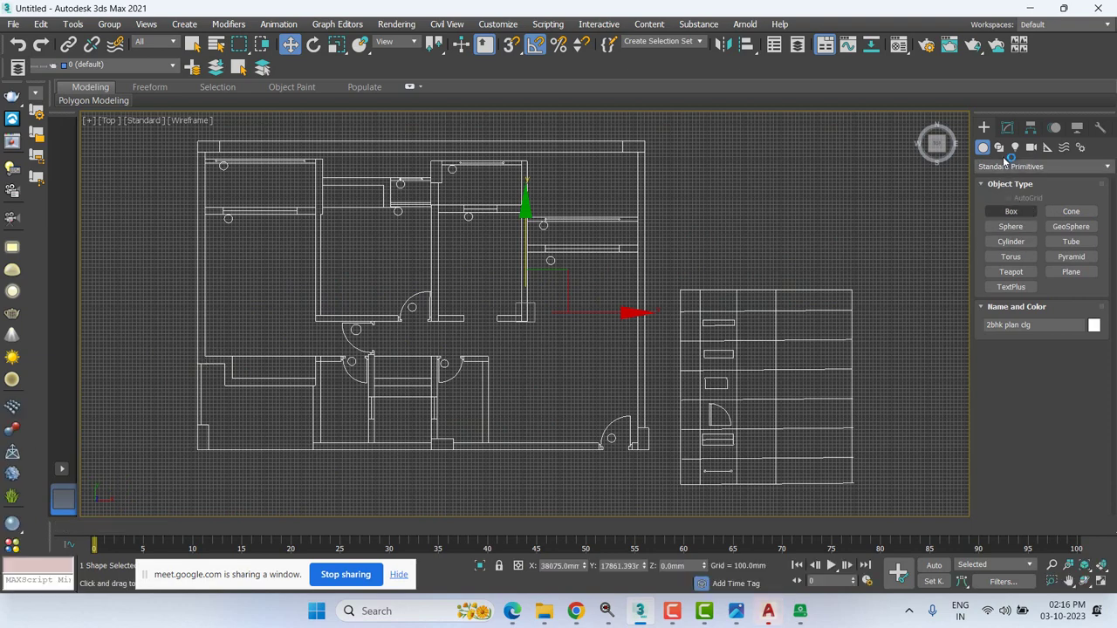
- Activate the Rectangle spline tool and switch snapping out of 3D mode for picking the plan's vertices
{"action": "left_click", "coordinate": [1048, 147]}
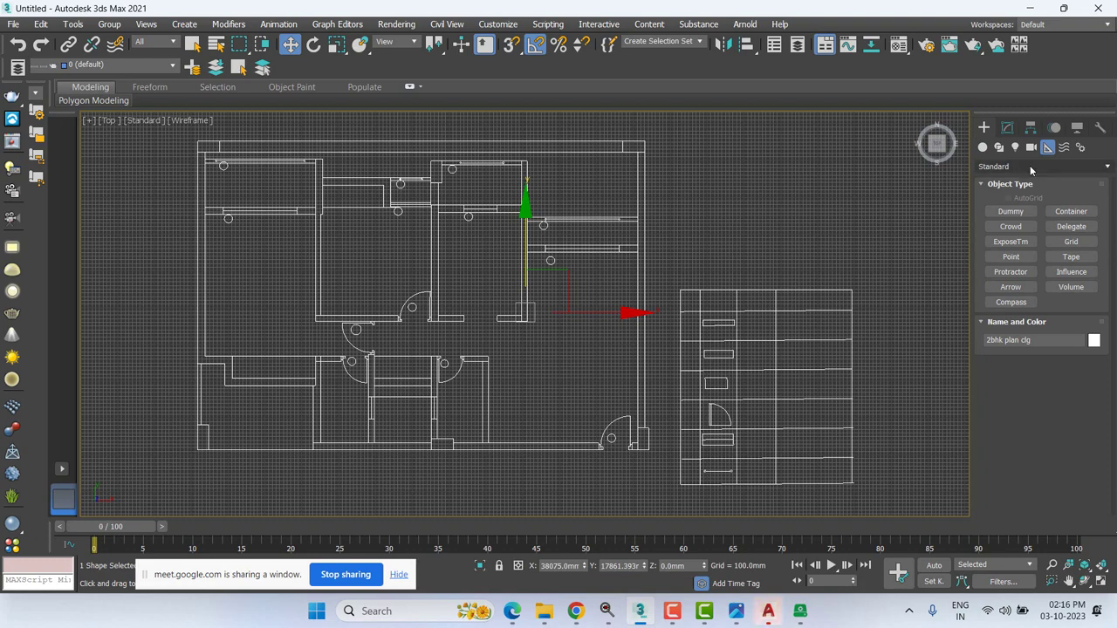
{"action": "left_click", "coordinate": [982, 148]}
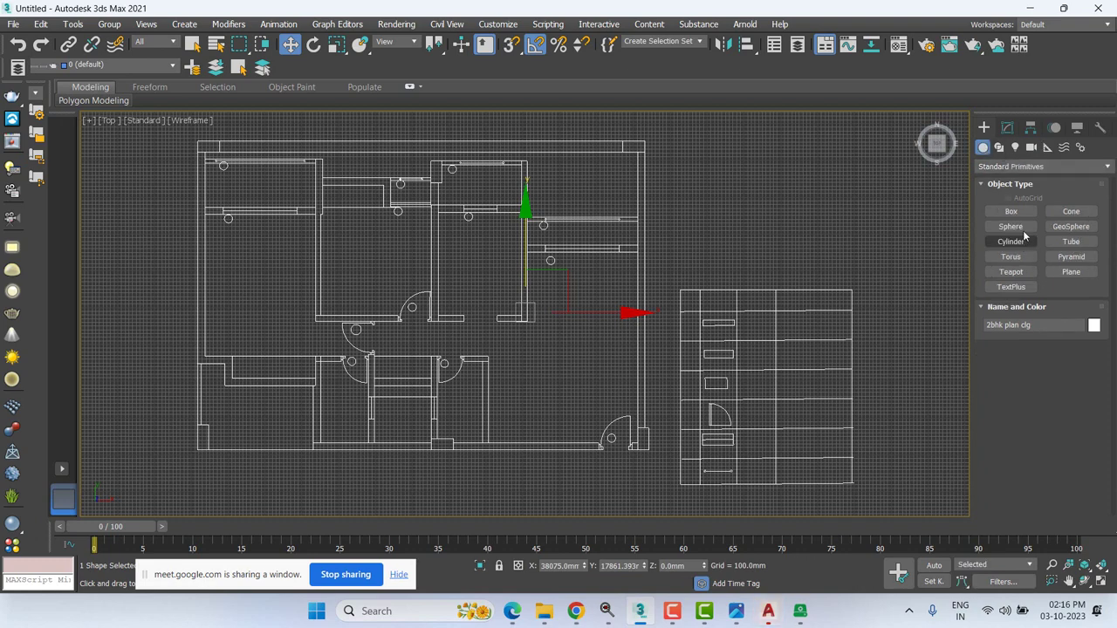
{"action": "left_click", "coordinate": [998, 148]}
{"action": "left_click", "coordinate": [1073, 222]}
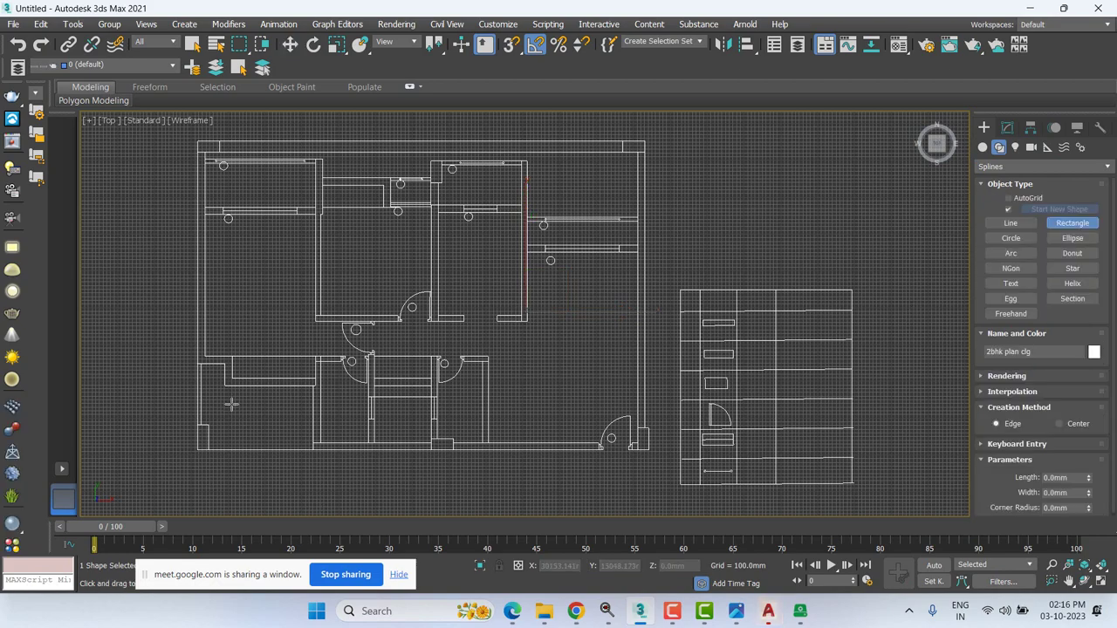
{"action": "scroll", "coordinate": [192, 344], "scroll_direction": "up", "scroll_amount": 5}
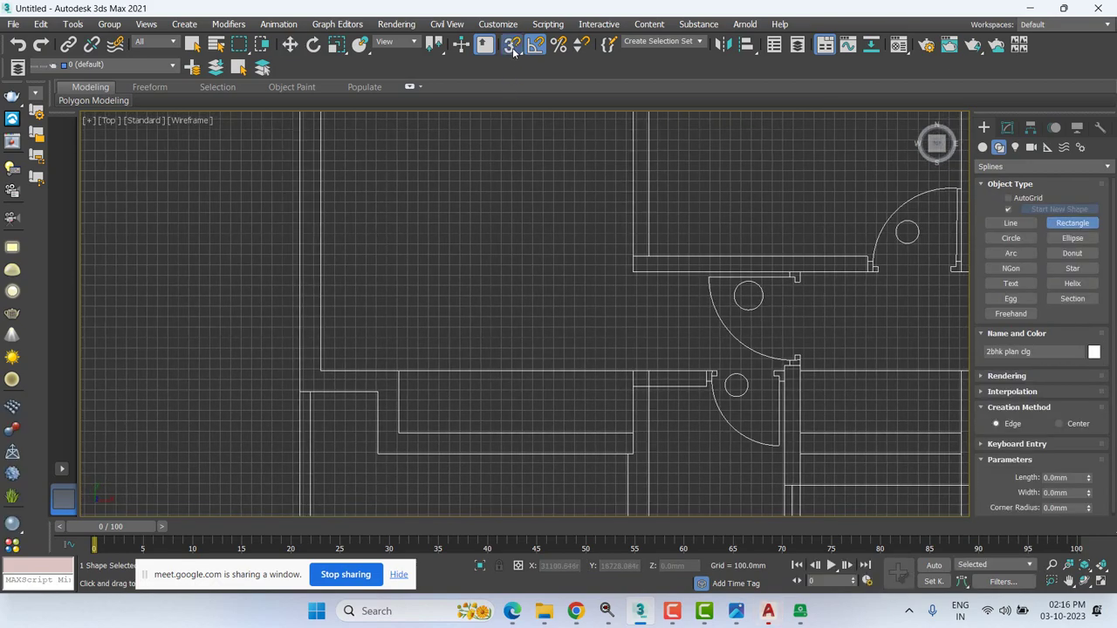
{"action": "left_click_drag", "start_coordinate": [514, 52], "coordinate": [513, 103]}
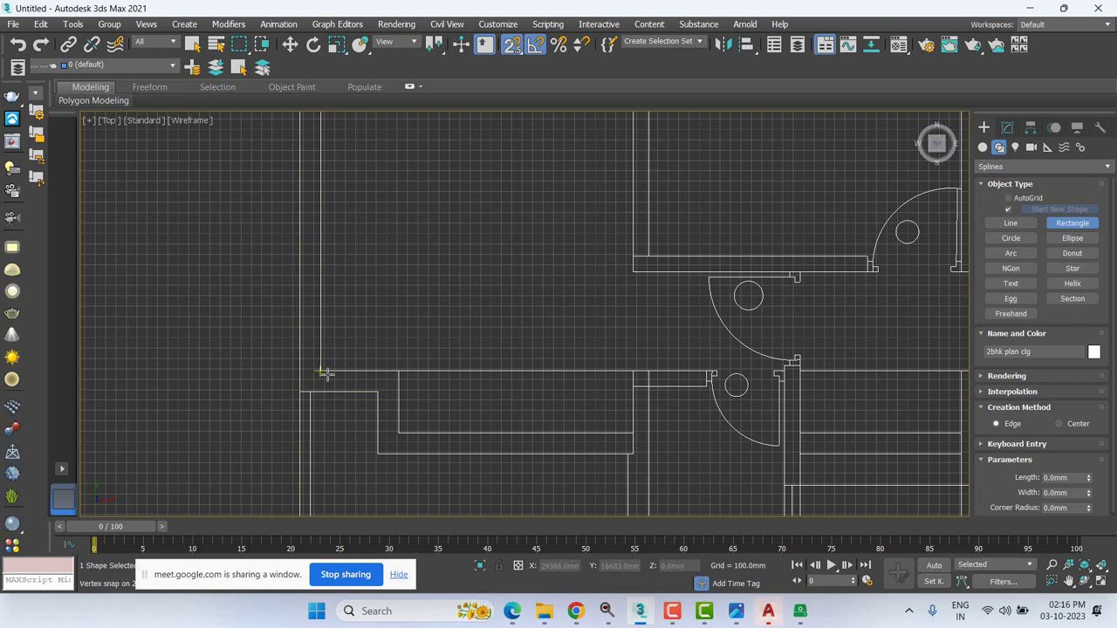
- Measure the short wall stretch in the master bedroom's lower-left corner with a snapped rectangle, remove it, and compare with the AutoCAD plan's dimension
{"action": "left_click_drag", "start_coordinate": [323, 372], "coordinate": [397, 372]}
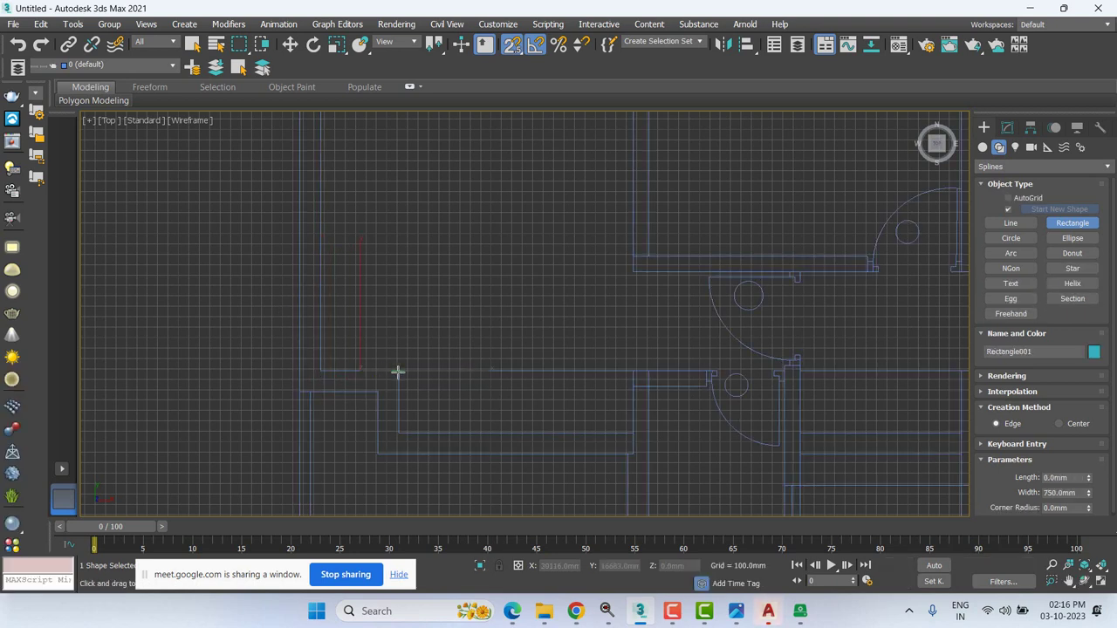
{"action": "left_click_drag", "start_coordinate": [398, 372], "coordinate": [397, 372]}
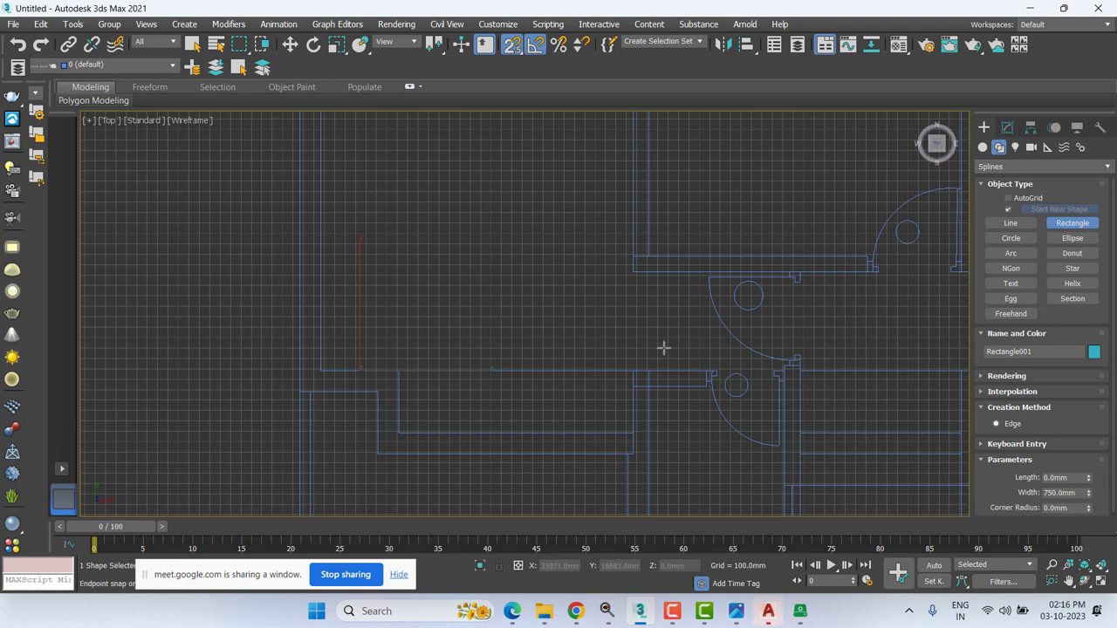
{"action": "right_click", "coordinate": [467, 371]}
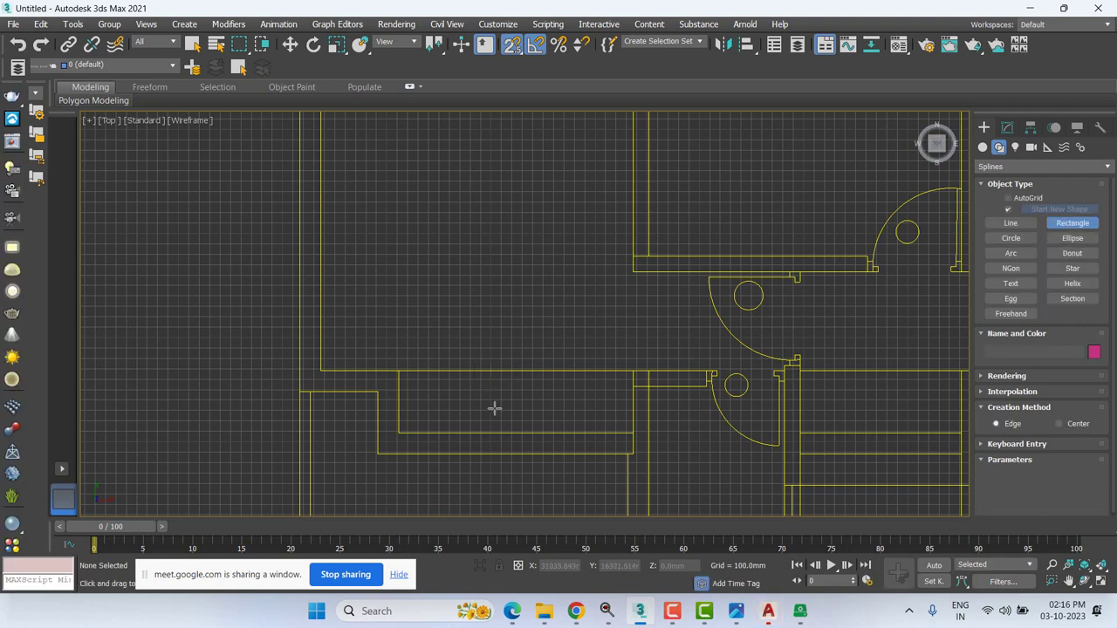
{"action": "scroll", "coordinate": [517, 380], "scroll_direction": "down", "scroll_amount": 3}
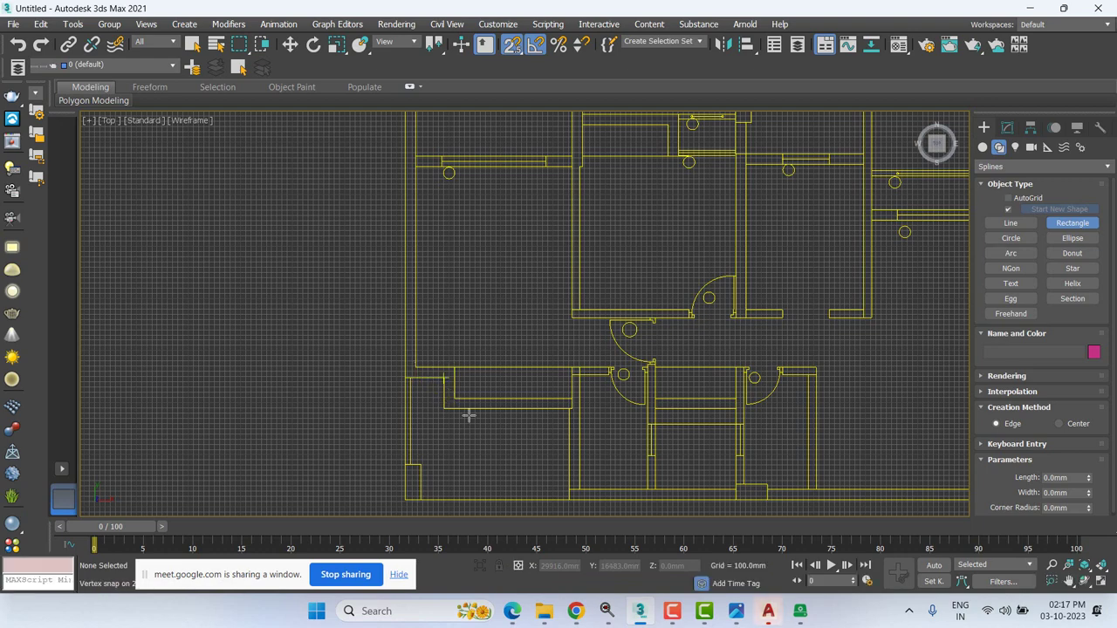
{"action": "left_click", "coordinate": [768, 611]}
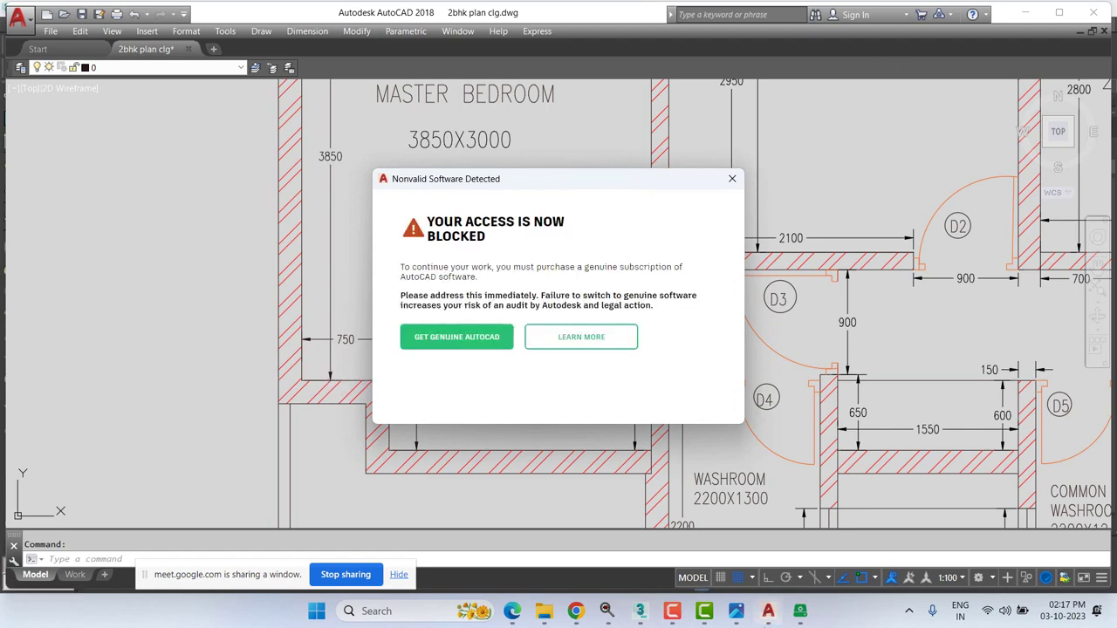
{"action": "key", "text": "alt+Tab"}
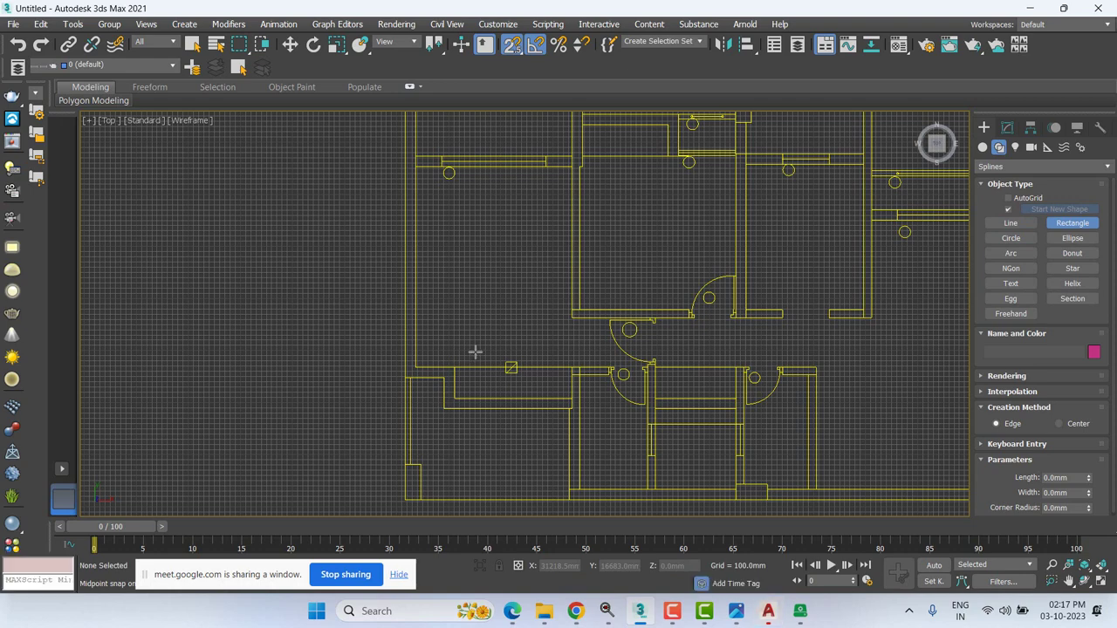
- Exit the Rectangle tool, select the imported floor plan and convert it to an Editable Spline
{"action": "right_click", "coordinate": [650, 310]}
{"action": "left_click", "coordinate": [650, 311]}
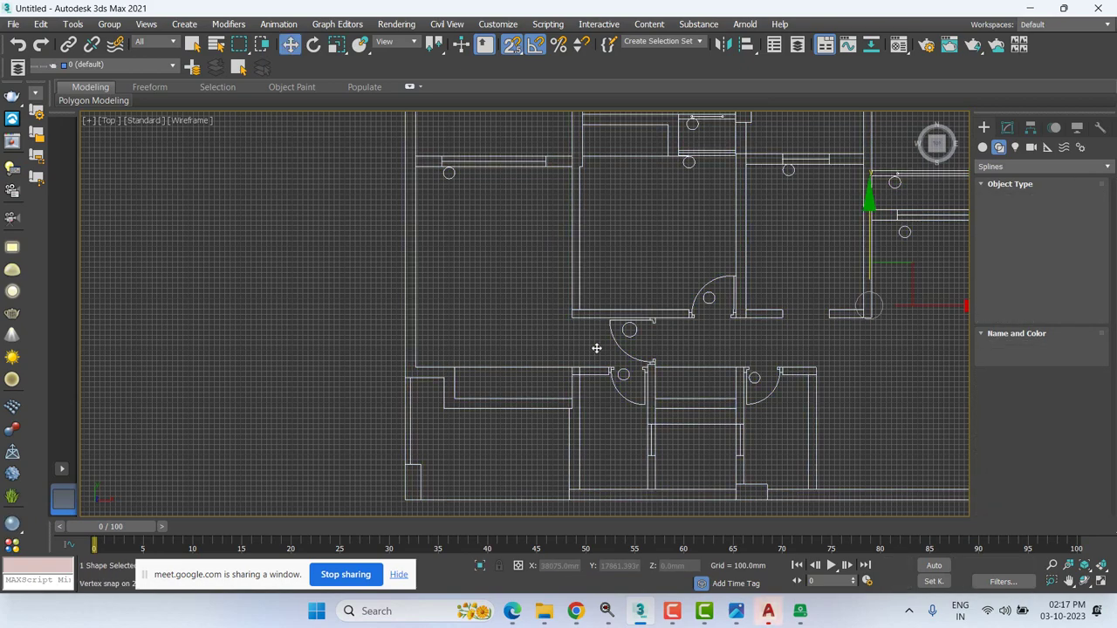
{"action": "scroll", "coordinate": [724, 314], "scroll_direction": "down", "scroll_amount": 3}
{"action": "right_click", "coordinate": [723, 316]}
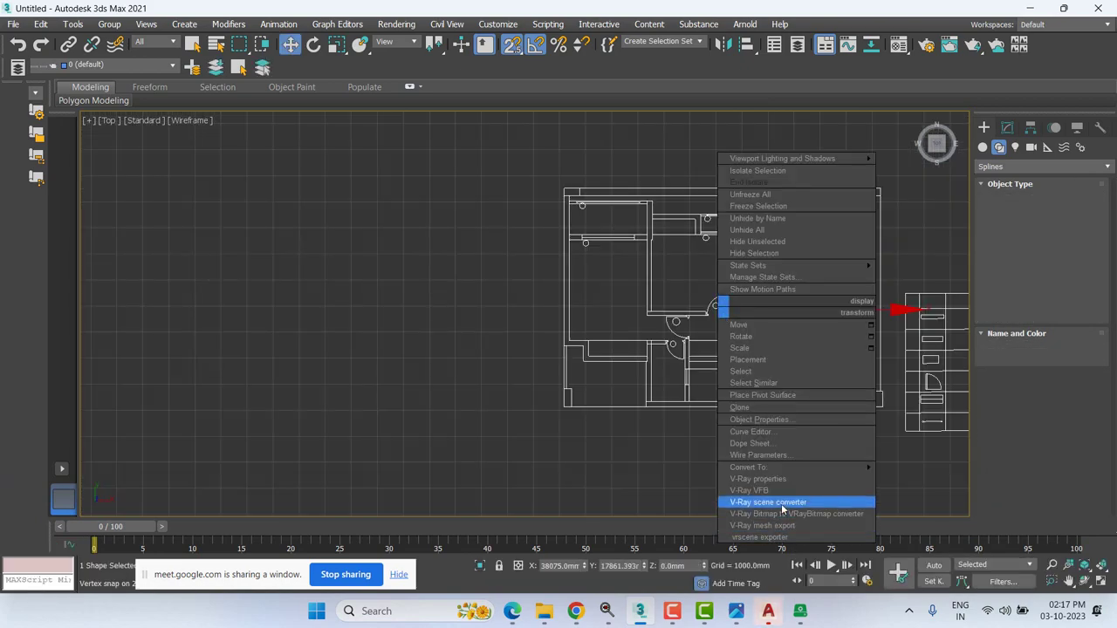
{"action": "mouse_move", "coordinate": [838, 468]}
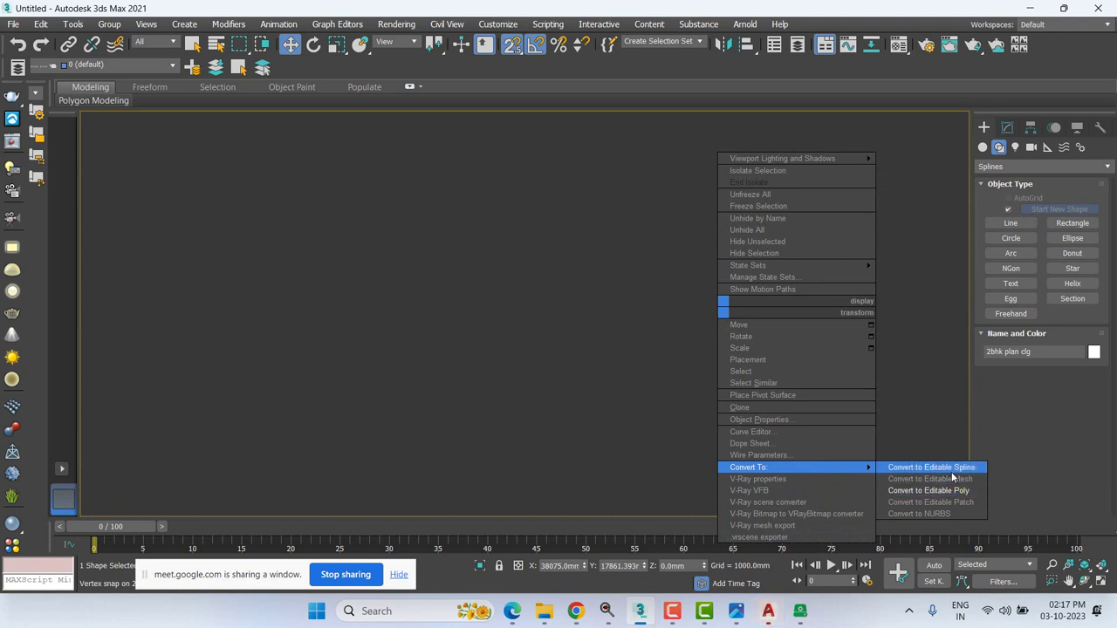
{"action": "left_click", "coordinate": [951, 470]}
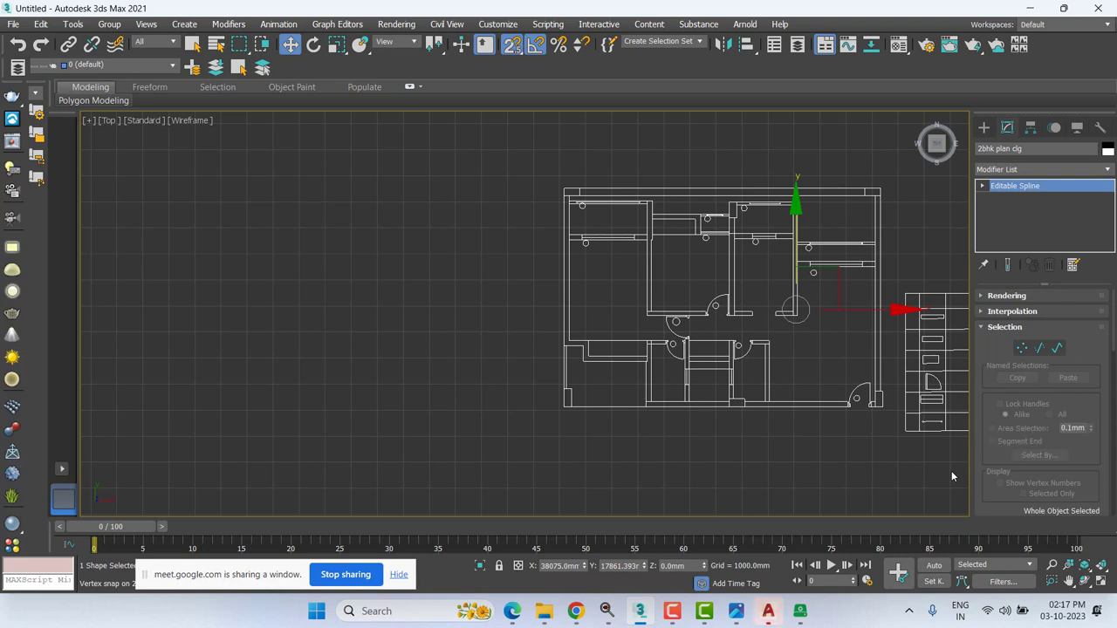
- At Spline level, delete all splines of the door and window schedule table beside the floor plan, then return to object level
{"action": "scroll", "coordinate": [670, 416], "scroll_direction": "down", "scroll_amount": 6}
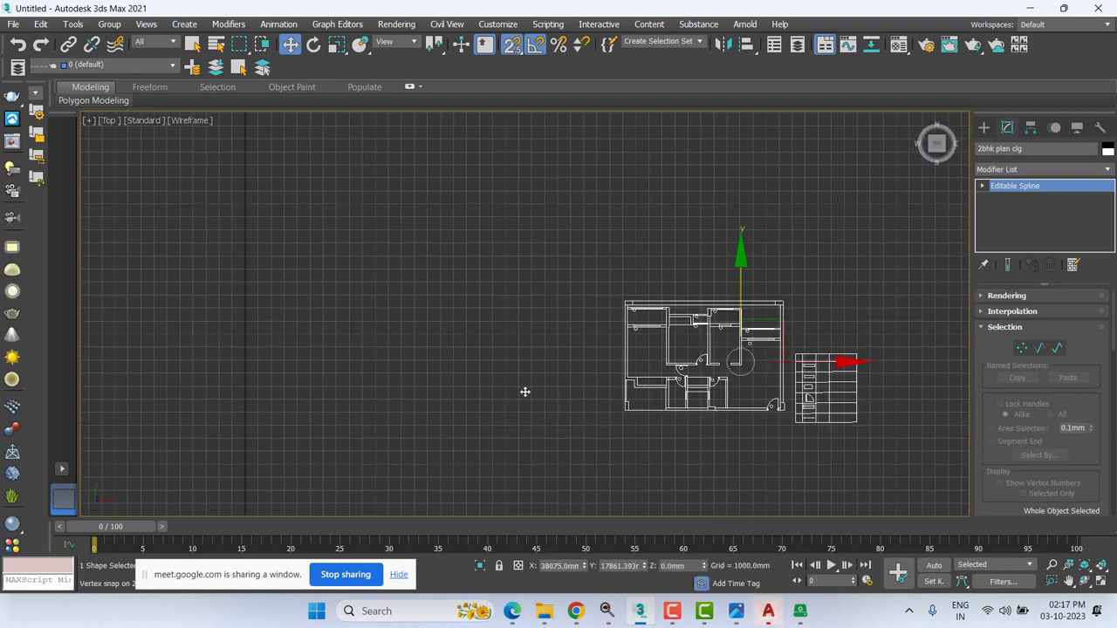
{"action": "left_click", "coordinate": [982, 186]}
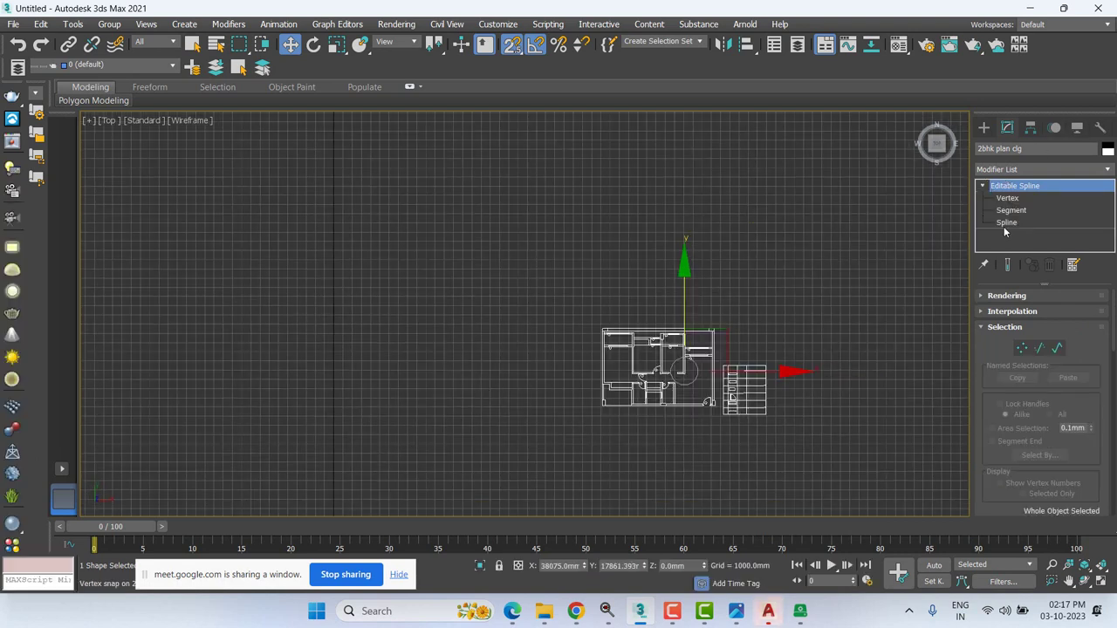
{"action": "left_click", "coordinate": [999, 222]}
{"action": "scroll", "coordinate": [659, 341], "scroll_direction": "up", "scroll_amount": 5}
{"action": "scroll", "coordinate": [659, 341], "scroll_direction": "up", "scroll_amount": 2}
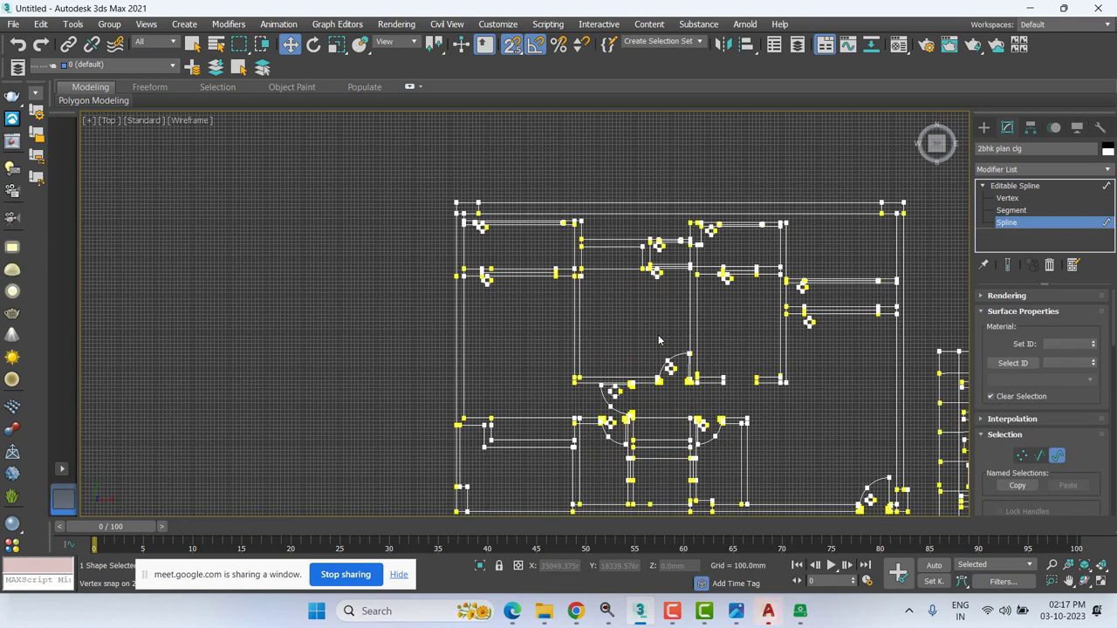
{"action": "middle_click_drag", "start_coordinate": [659, 334], "coordinate": [271, 180]}
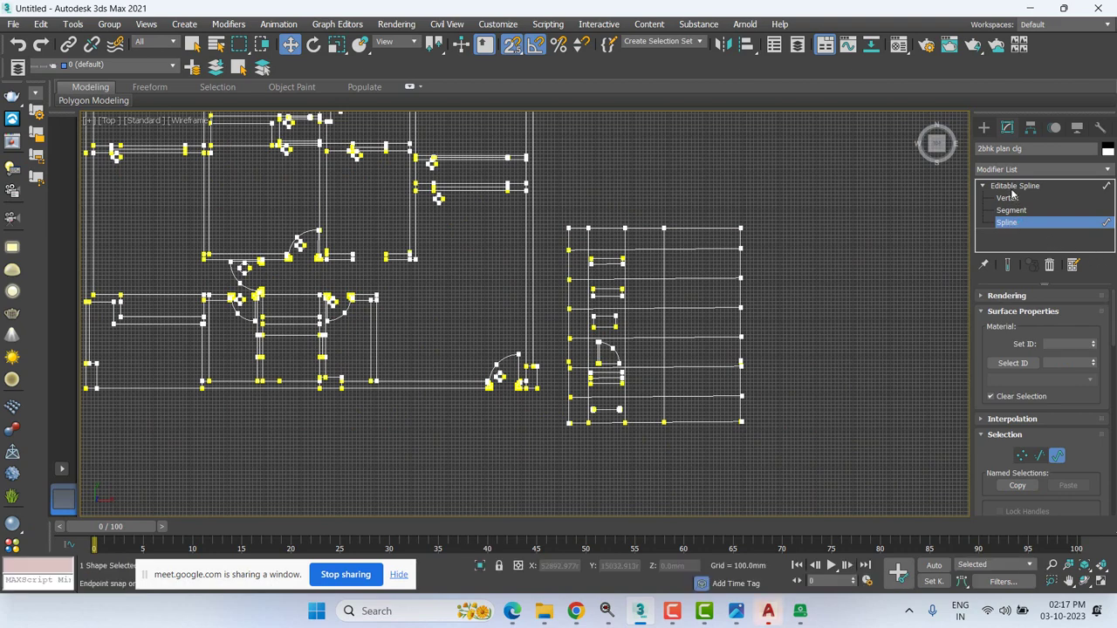
{"action": "left_click_drag", "start_coordinate": [806, 463], "coordinate": [557, 193]}
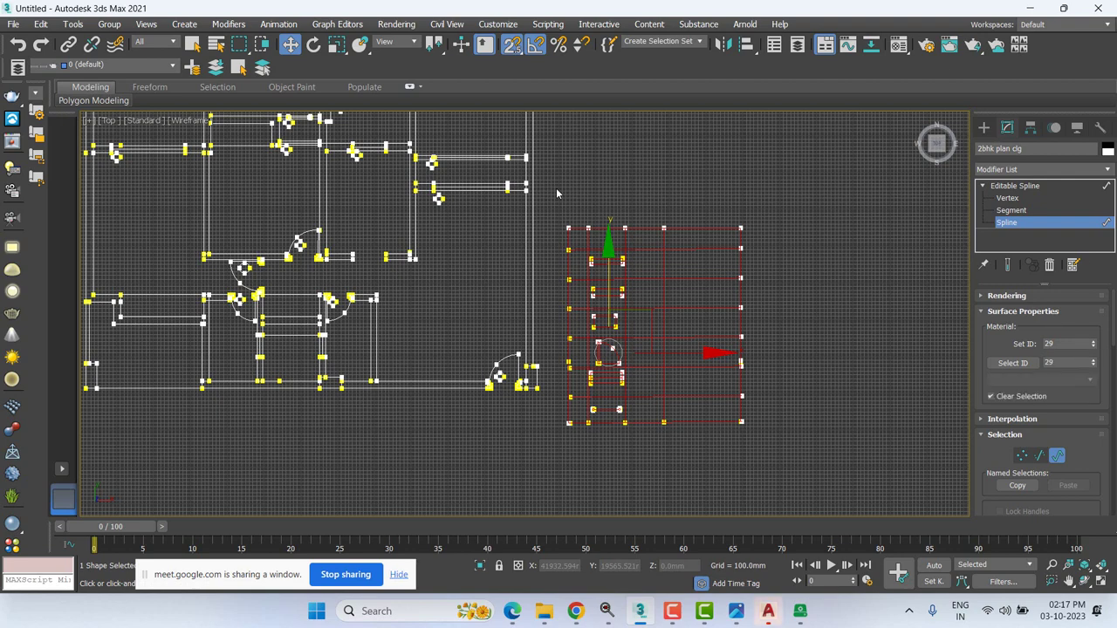
{"action": "key", "text": "Delete"}
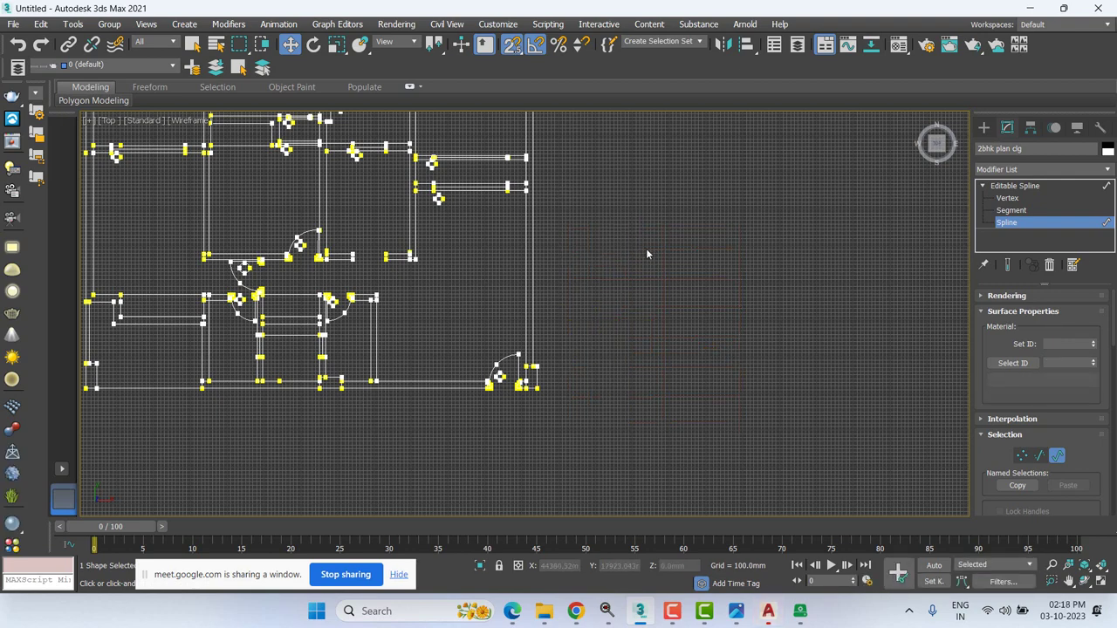
{"action": "middle_click_drag", "start_coordinate": [627, 336], "coordinate": [767, 371]}
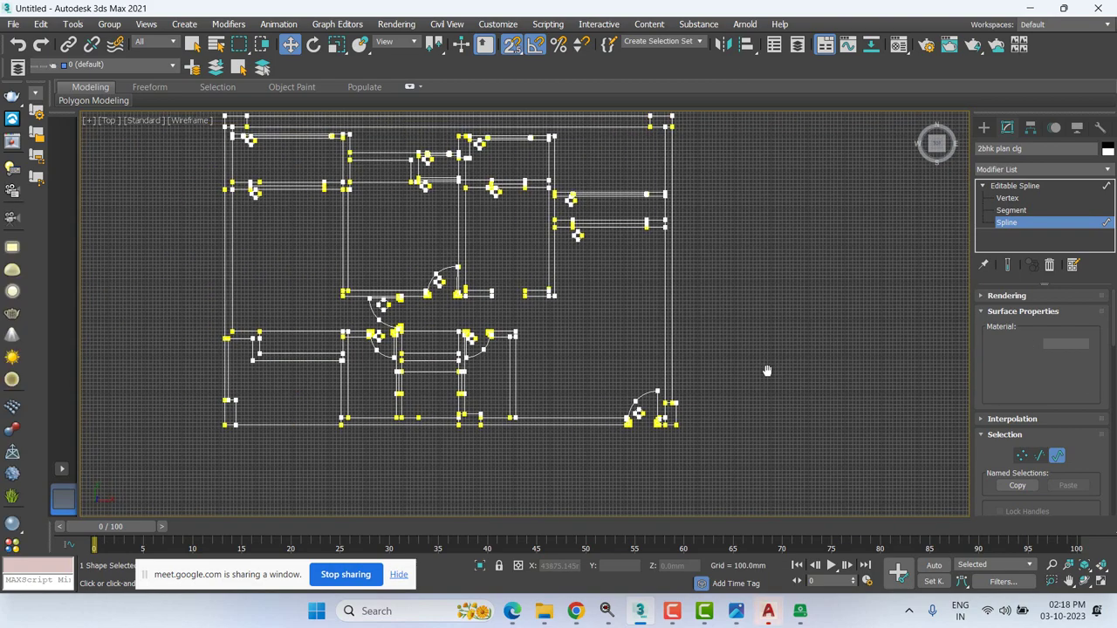
{"action": "left_click", "coordinate": [1039, 186]}
- Select all remaining splines of the floor plan at Spline level and detach them as a new shape named Plan
{"action": "scroll", "coordinate": [564, 266], "scroll_direction": "down", "scroll_amount": 3}
{"action": "scroll", "coordinate": [698, 140], "scroll_direction": "down", "scroll_amount": 2}
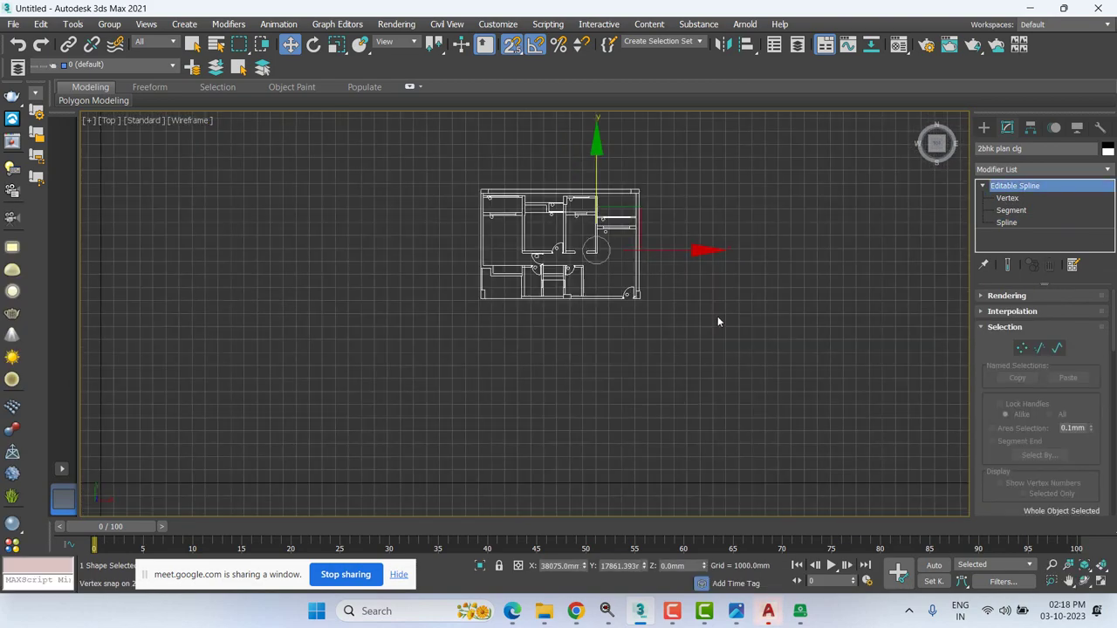
{"action": "middle_click_drag", "start_coordinate": [703, 185], "coordinate": [718, 316]}
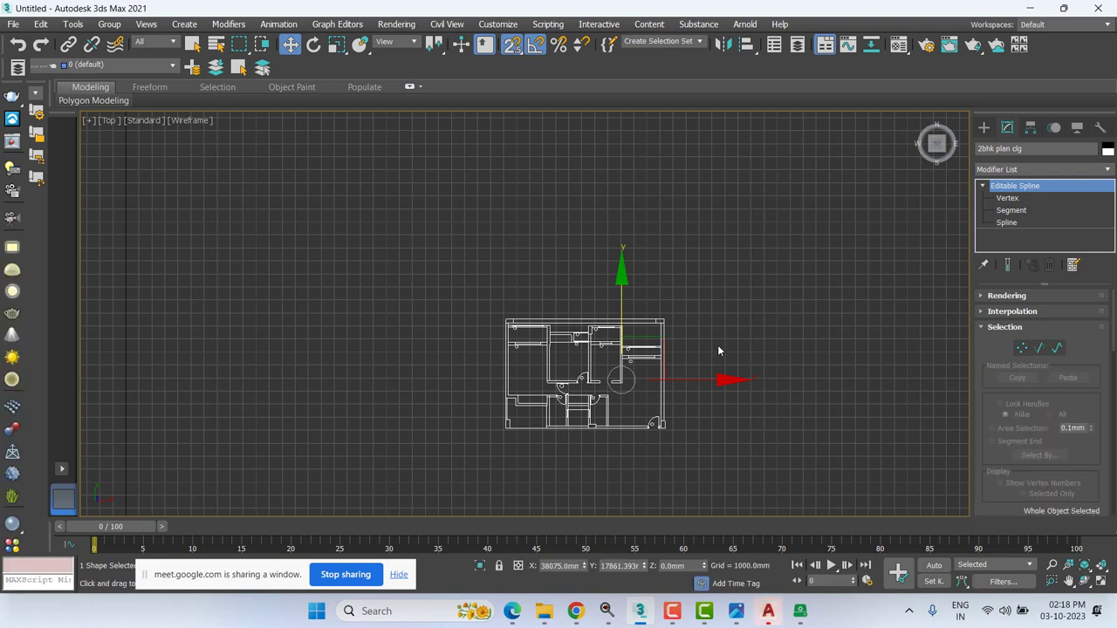
{"action": "left_click", "coordinate": [1013, 222]}
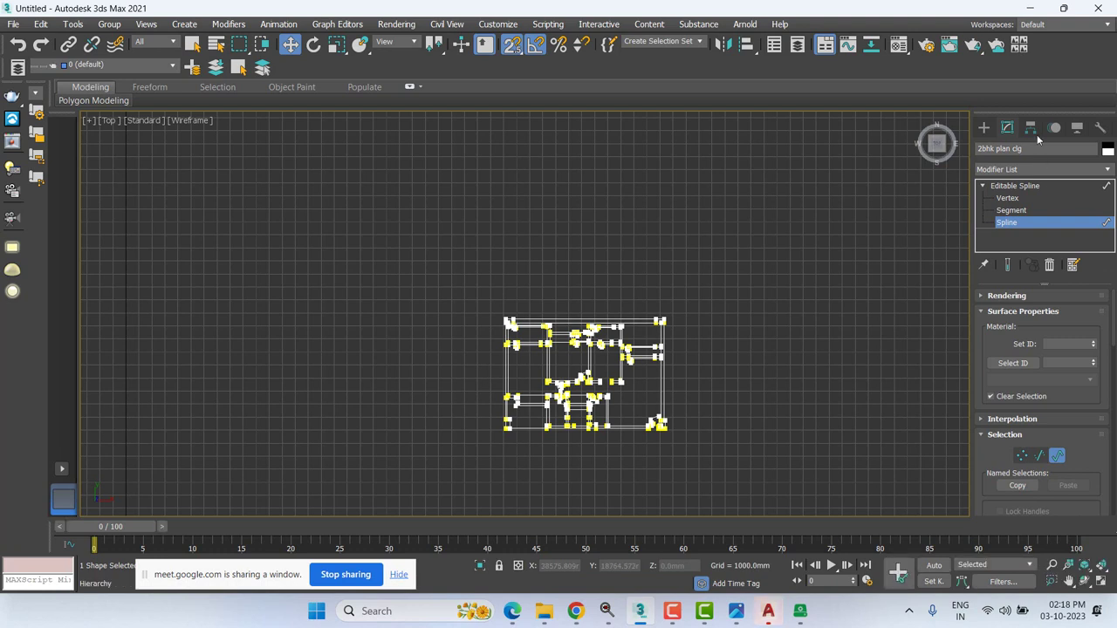
{"action": "left_click", "coordinate": [1015, 186]}
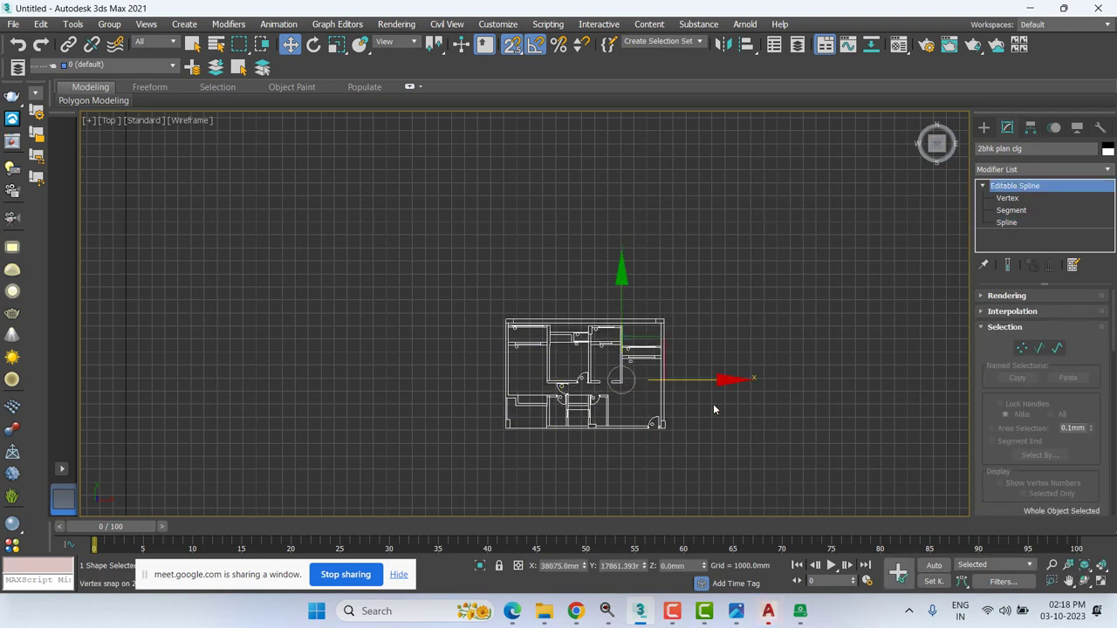
{"action": "key", "text": "3"}
{"action": "left_click_drag", "start_coordinate": [426, 288], "coordinate": [693, 453]}
{"action": "key", "text": "Delete"}
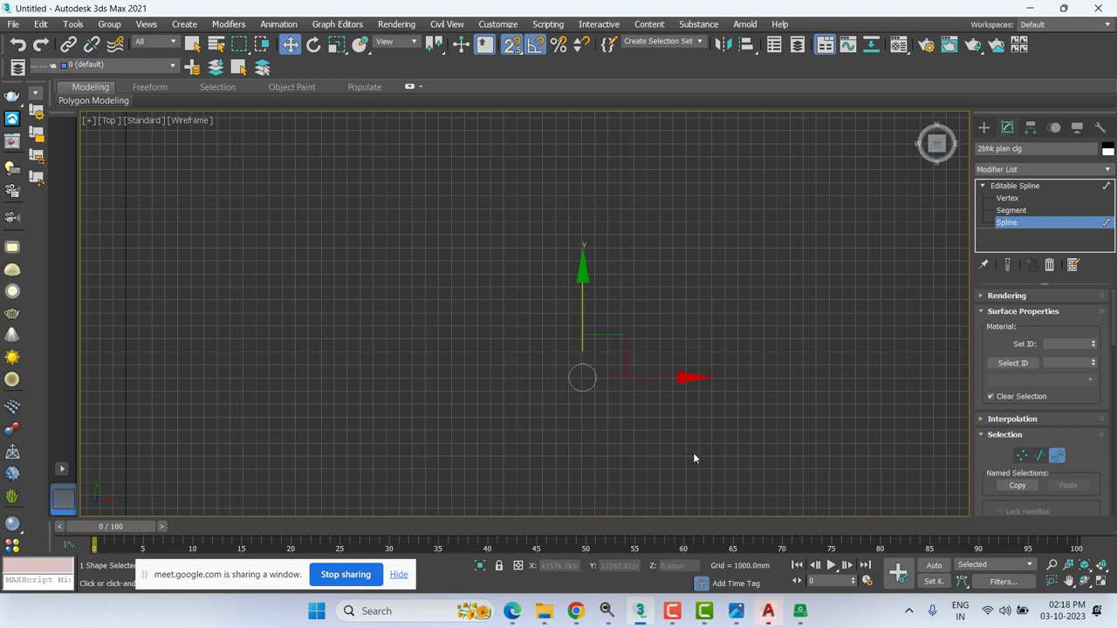
{"action": "left_click_drag", "start_coordinate": [633, 418], "coordinate": [533, 310]}
{"action": "scroll", "coordinate": [1042, 491], "scroll_direction": "down", "scroll_amount": 5}
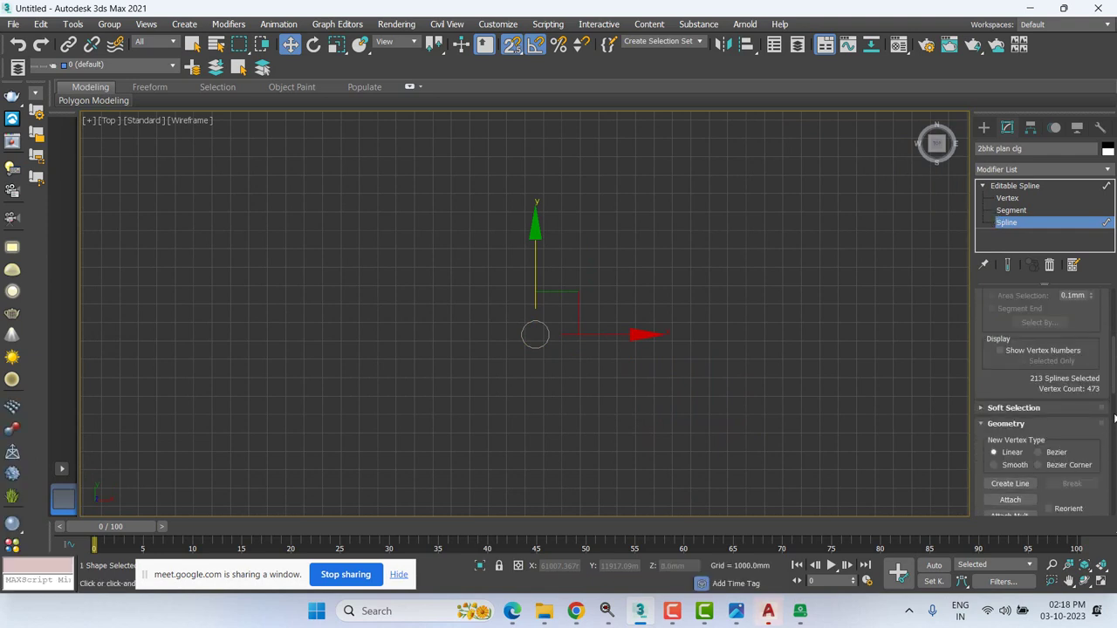
{"action": "scroll", "coordinate": [1115, 388], "scroll_direction": "down", "scroll_amount": 5}
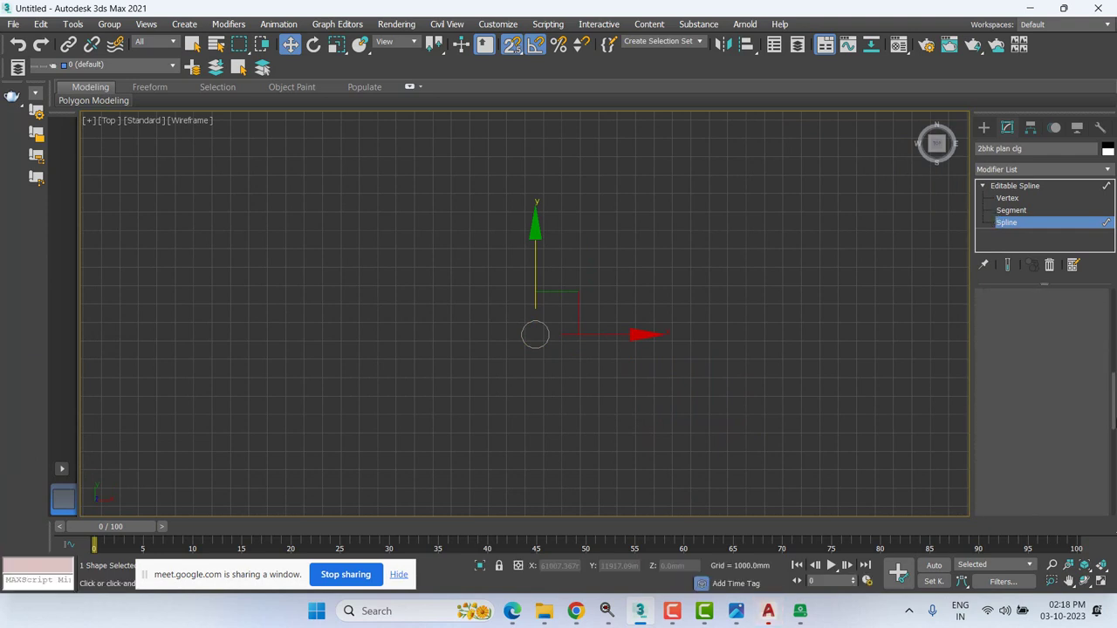
{"action": "scroll", "coordinate": [1043, 402], "scroll_direction": "down", "scroll_amount": 5}
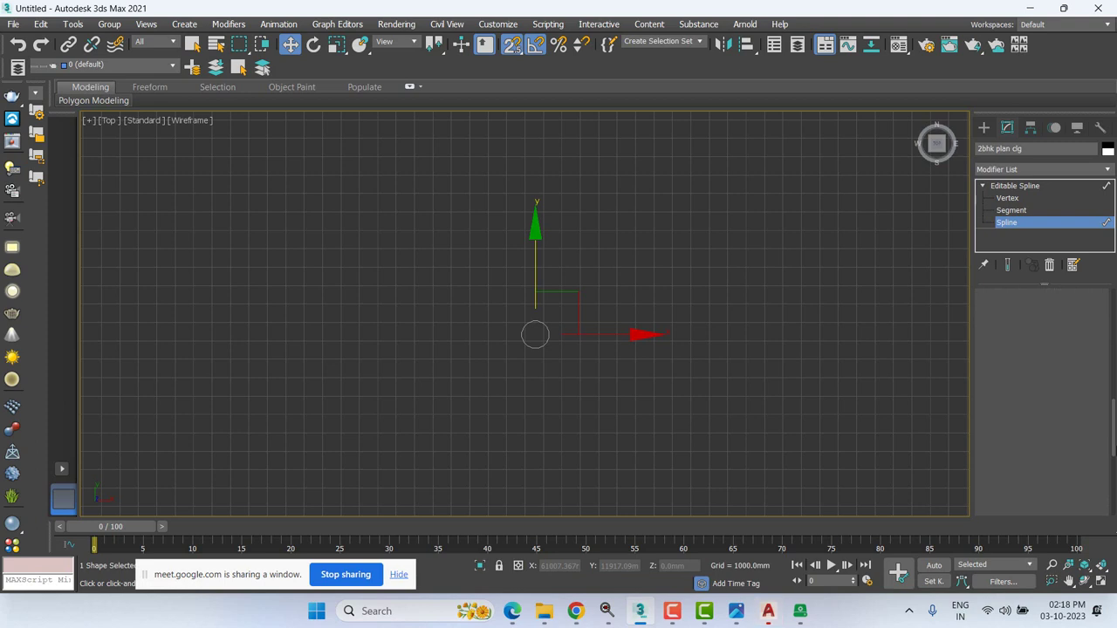
{"action": "scroll", "coordinate": [1043, 402], "scroll_direction": "down", "scroll_amount": 5}
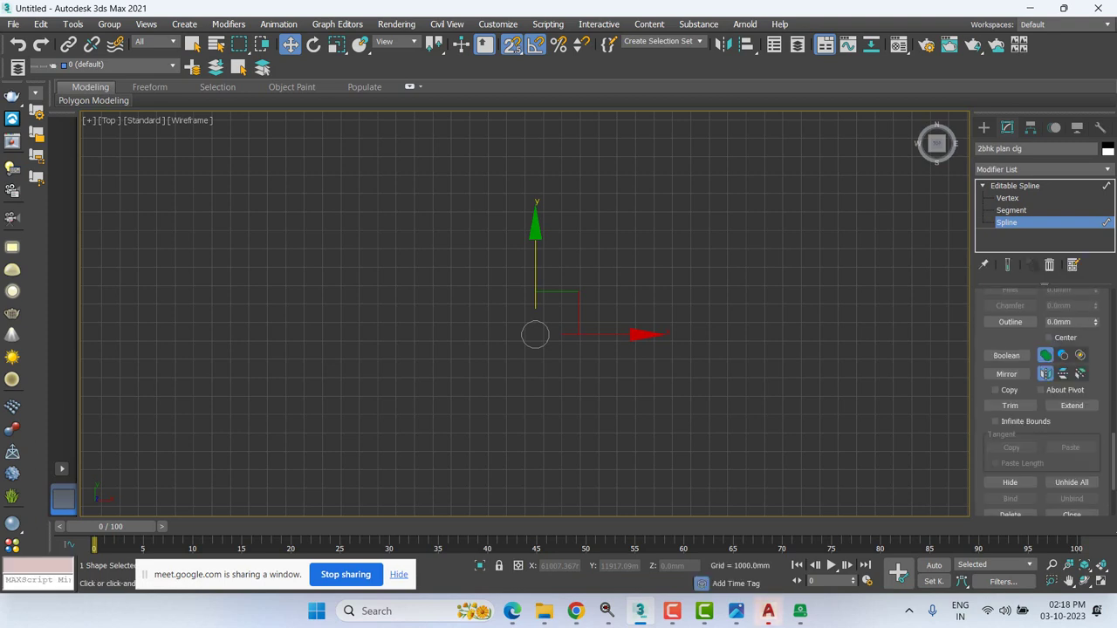
{"action": "scroll", "coordinate": [1043, 402], "scroll_direction": "down", "scroll_amount": 2}
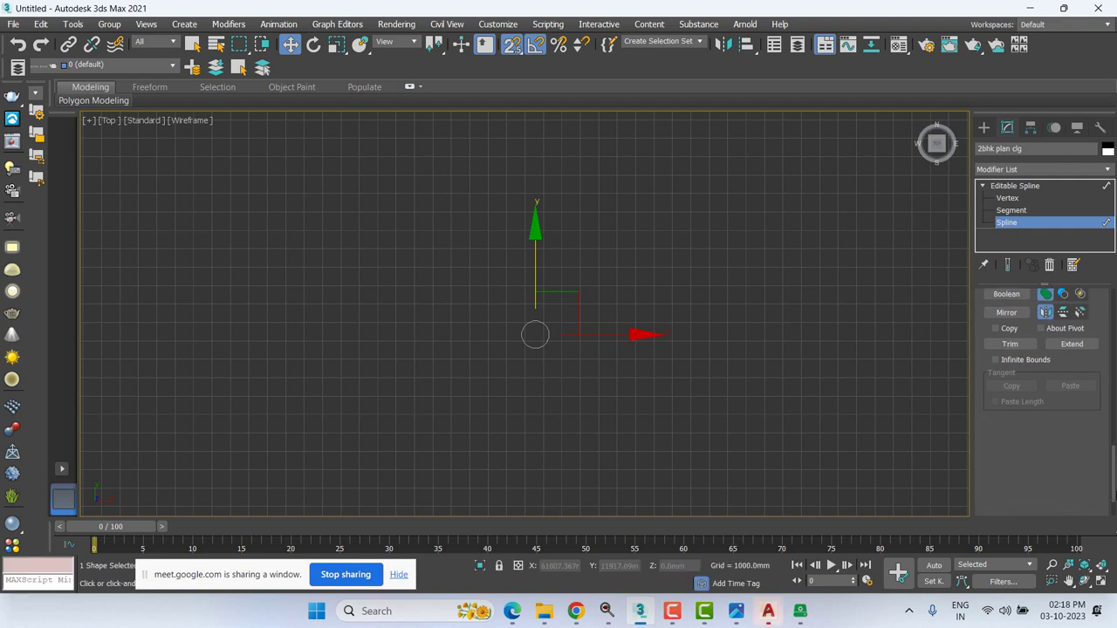
{"action": "left_click", "coordinate": [1010, 484]}
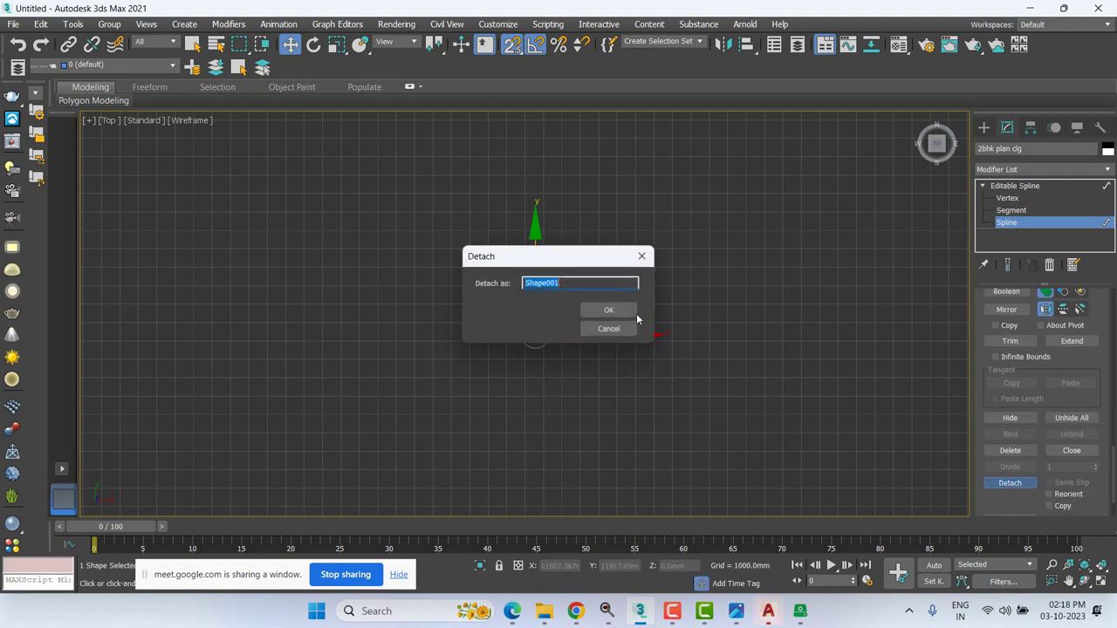
{"action": "type", "text": "Plan"}
{"action": "key", "text": "Return"}
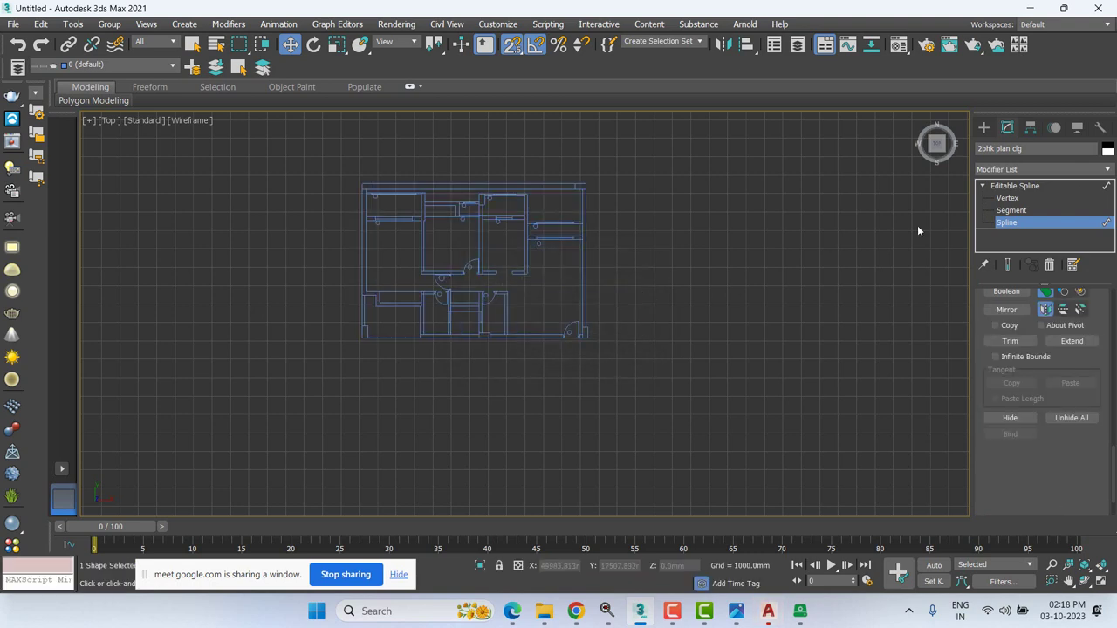
{"action": "middle_click_drag", "start_coordinate": [649, 219], "coordinate": [641, 280]}
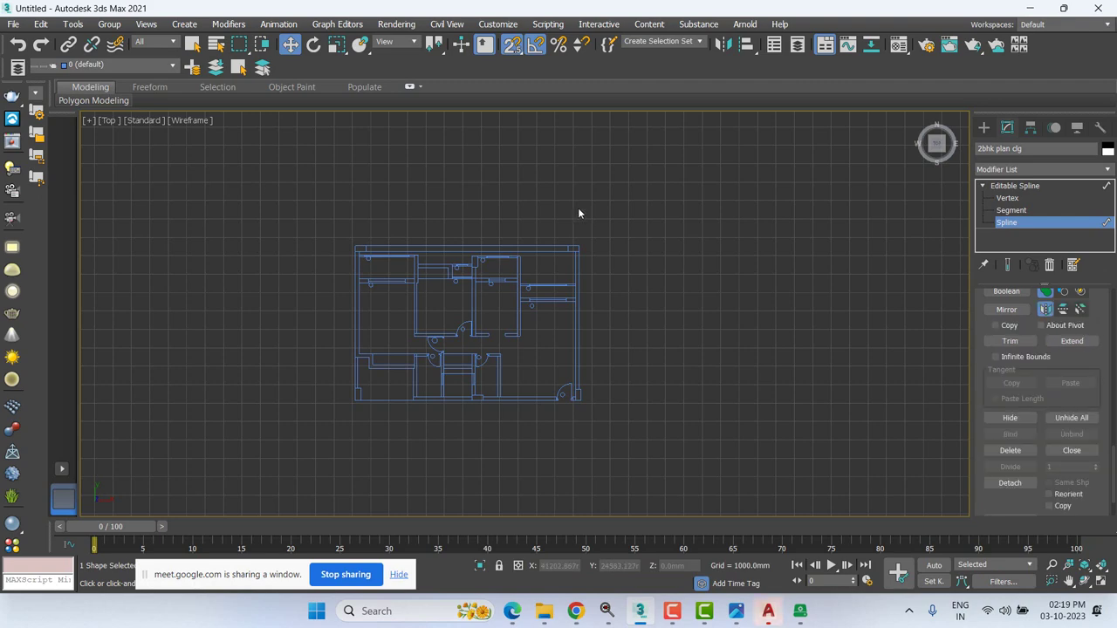
{"action": "middle_click_drag", "start_coordinate": [578, 213], "coordinate": [609, 263]}
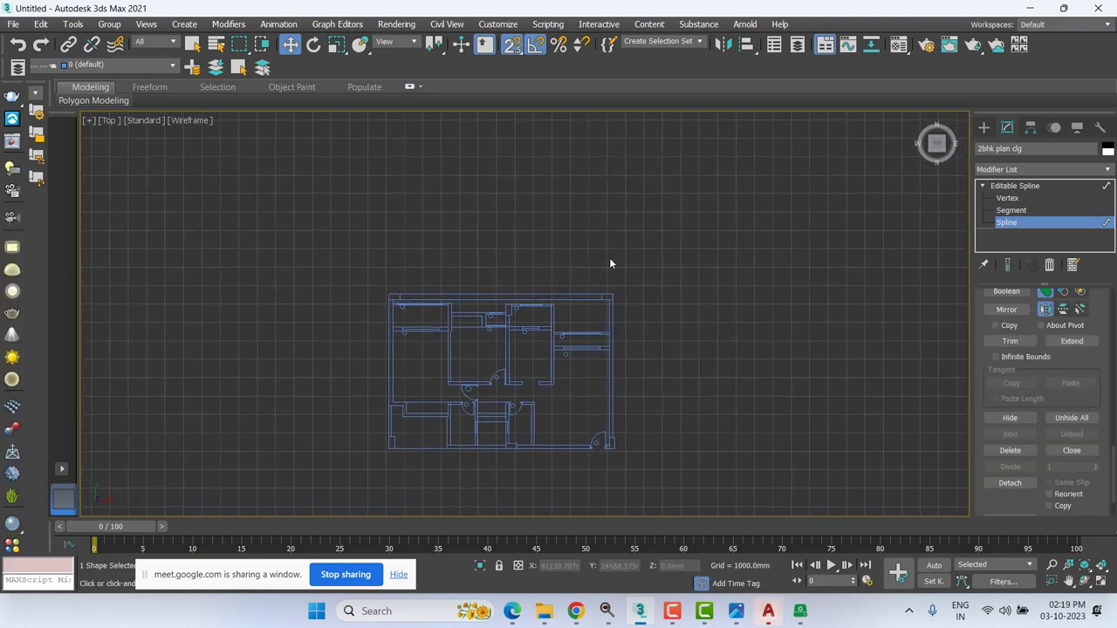
{"action": "scroll", "coordinate": [549, 307], "scroll_direction": "up", "scroll_amount": 10}
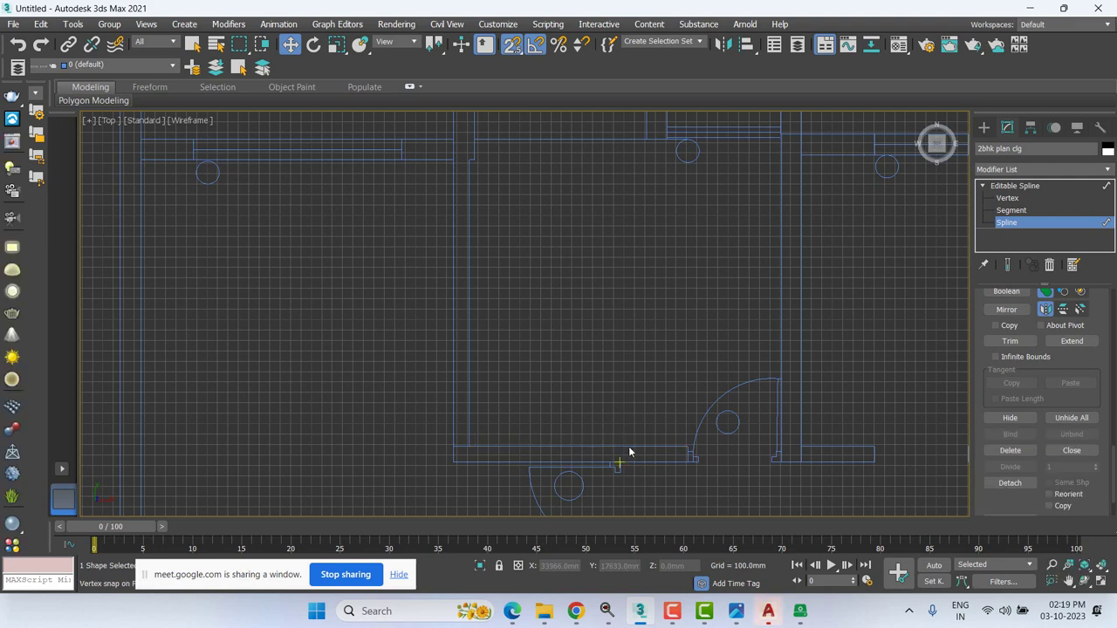
{"action": "scroll", "coordinate": [632, 451], "scroll_direction": "down", "scroll_amount": 5}
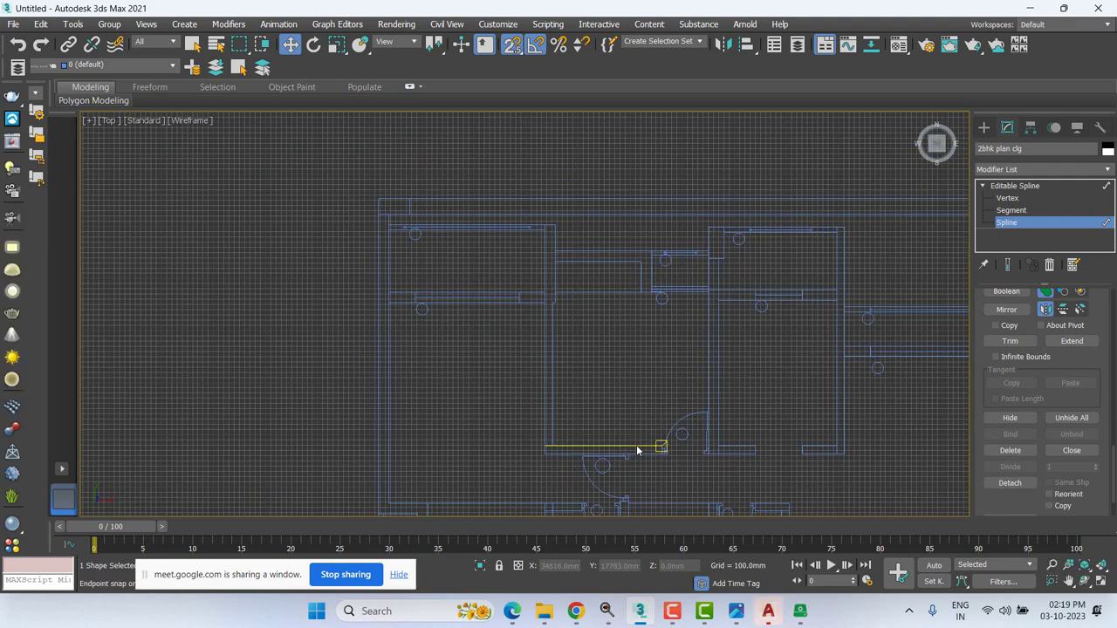
{"action": "scroll", "coordinate": [584, 394], "scroll_direction": "down", "scroll_amount": 2}
{"action": "scroll", "coordinate": [584, 411], "scroll_direction": "down", "scroll_amount": 3}
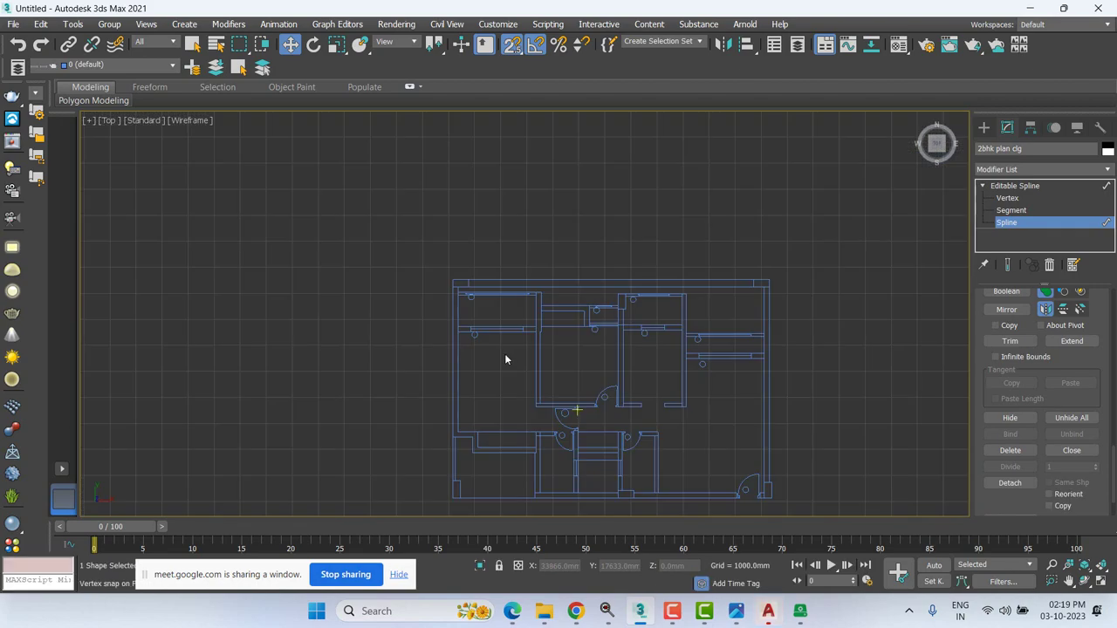
{"action": "scroll", "coordinate": [509, 357], "scroll_direction": "down", "scroll_amount": 2}
{"action": "left_click_drag", "start_coordinate": [383, 171], "coordinate": [527, 273]}
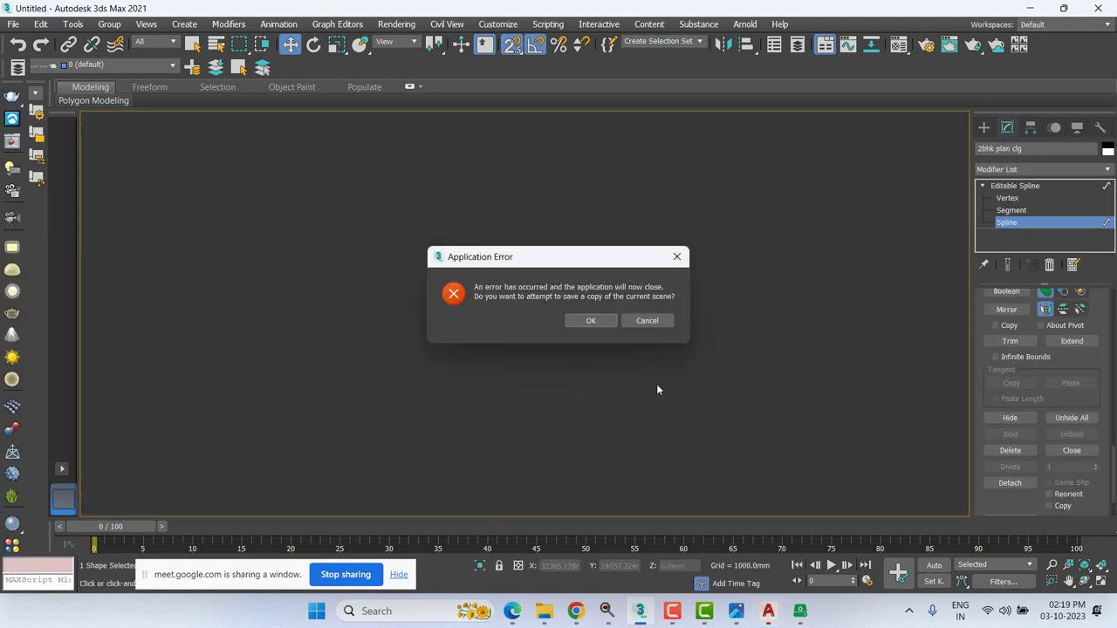
- Accept saving a recovery copy of the crashed scene and dismiss the error report without sending it
{"action": "left_click", "coordinate": [591, 321]}
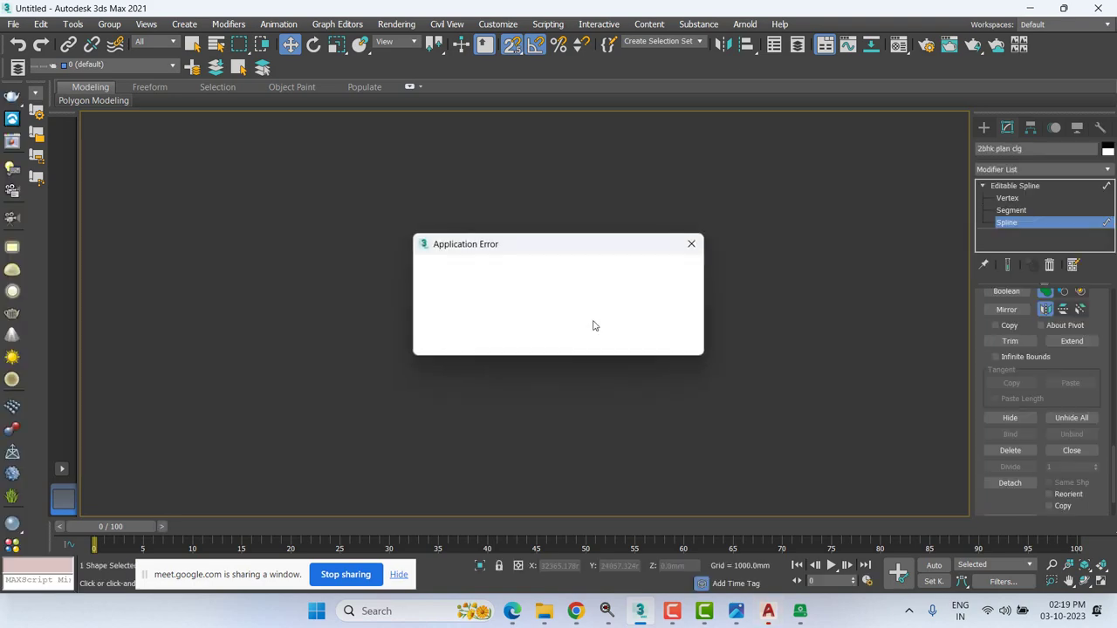
{"action": "left_click", "coordinate": [663, 333]}
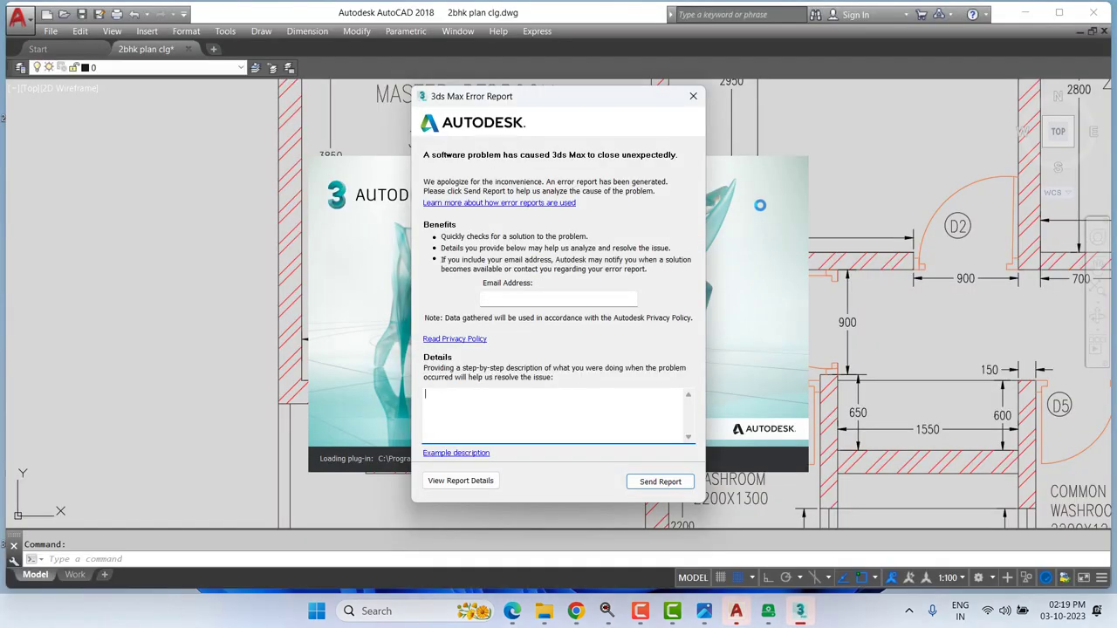
{"action": "left_click", "coordinate": [693, 96]}
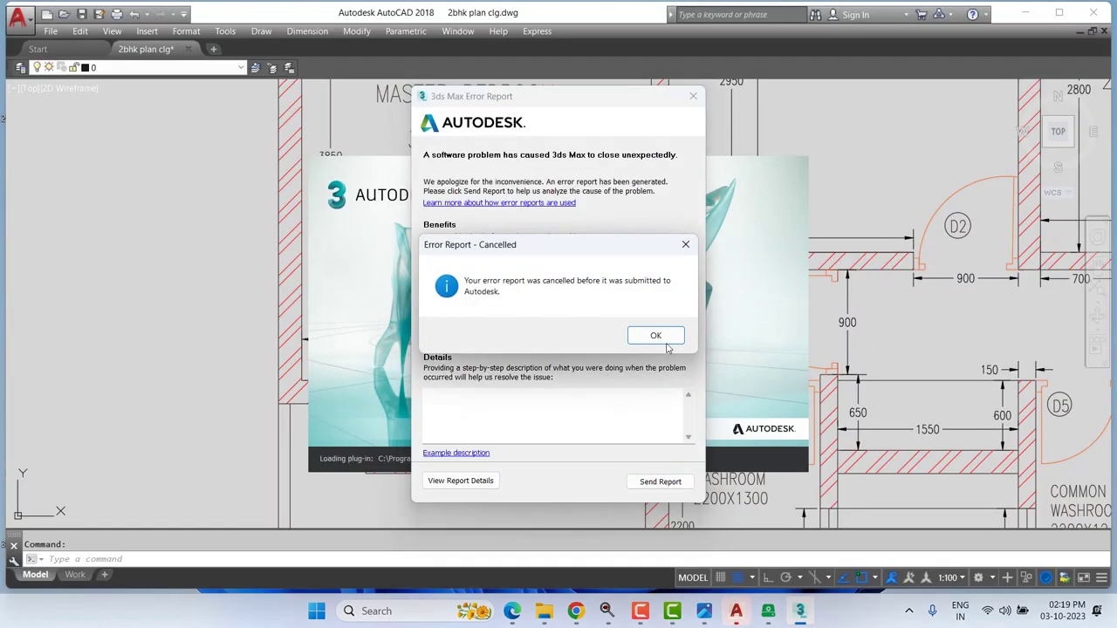
{"action": "left_click", "coordinate": [655, 332]}
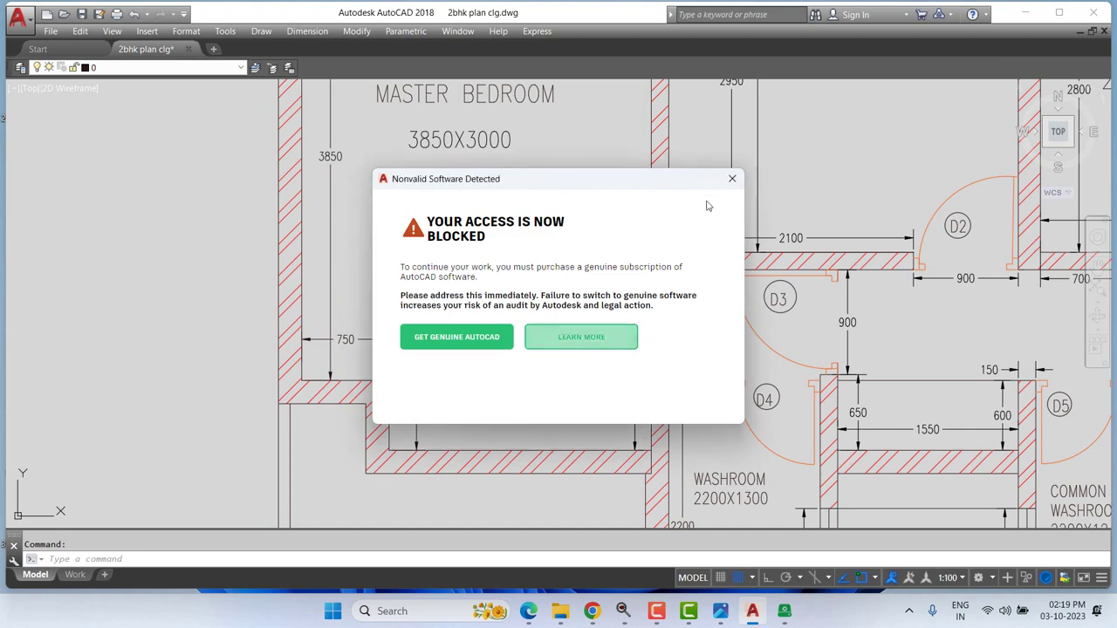
- Dismiss the AutoCAD software notice and close AutoCAD without saving changes to 2bhk plan clg.dwg
{"action": "left_click", "coordinate": [732, 178]}
{"action": "left_click", "coordinate": [1094, 13]}
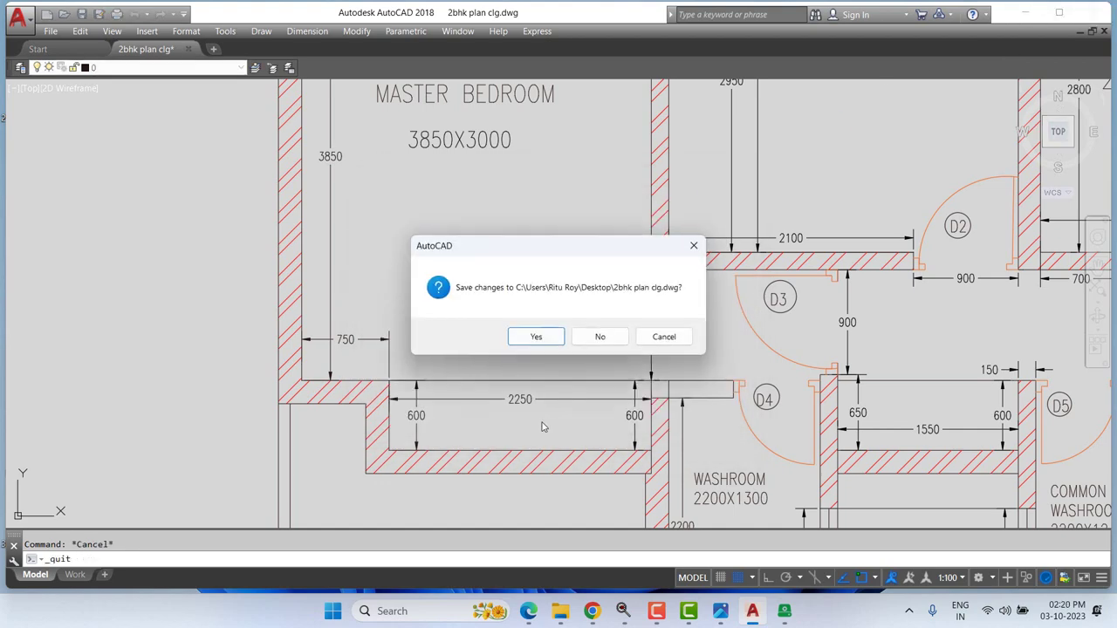
{"action": "left_click", "coordinate": [611, 337]}
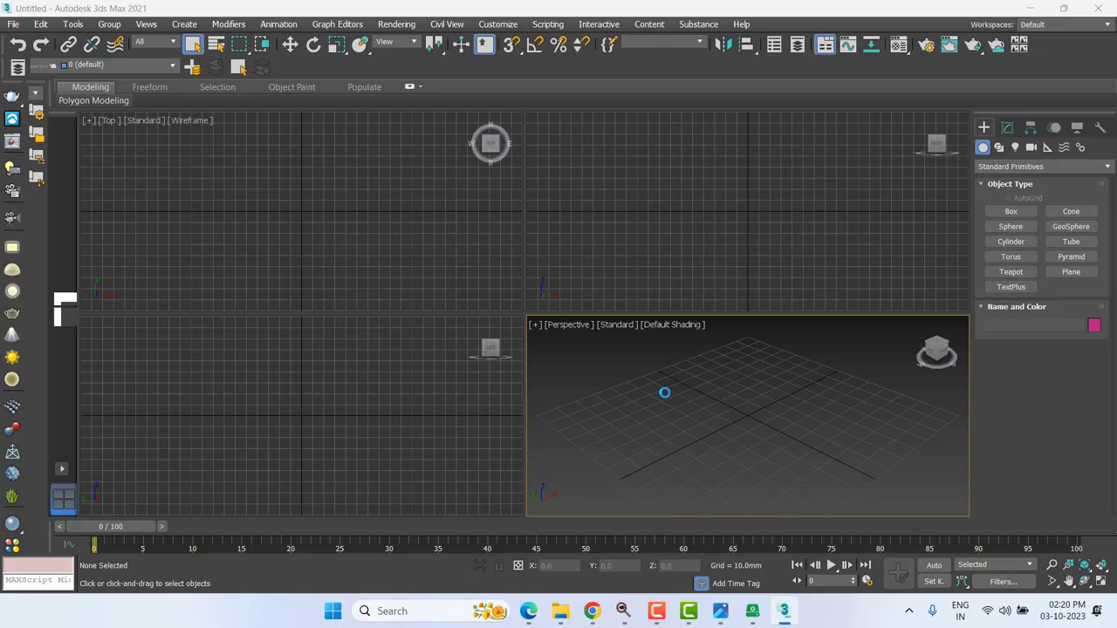
- Open the recovered scene Untitled_recover from the 3ds Max autoback folder and work in the Top view
{"action": "left_click", "coordinate": [14, 24]}
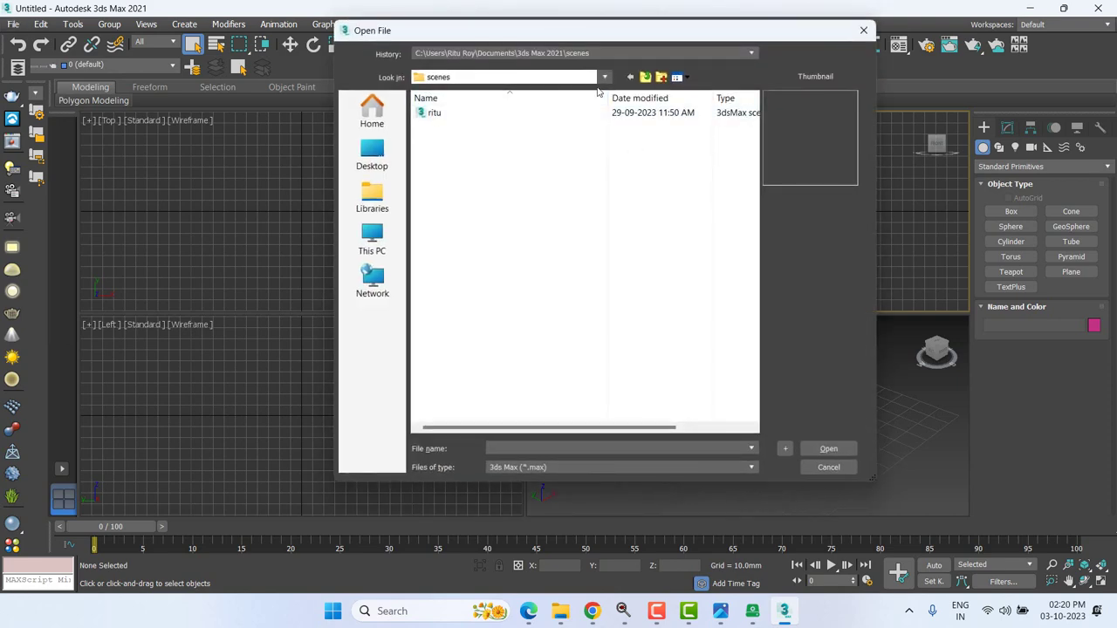
{"action": "left_click", "coordinate": [646, 77]}
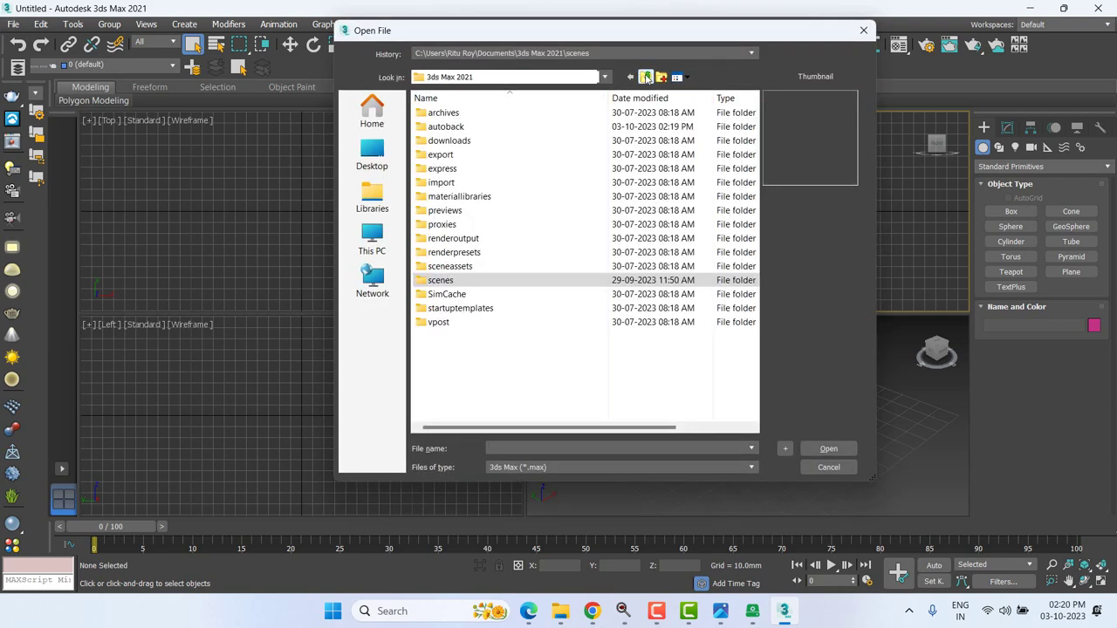
{"action": "double_click", "coordinate": [453, 134]}
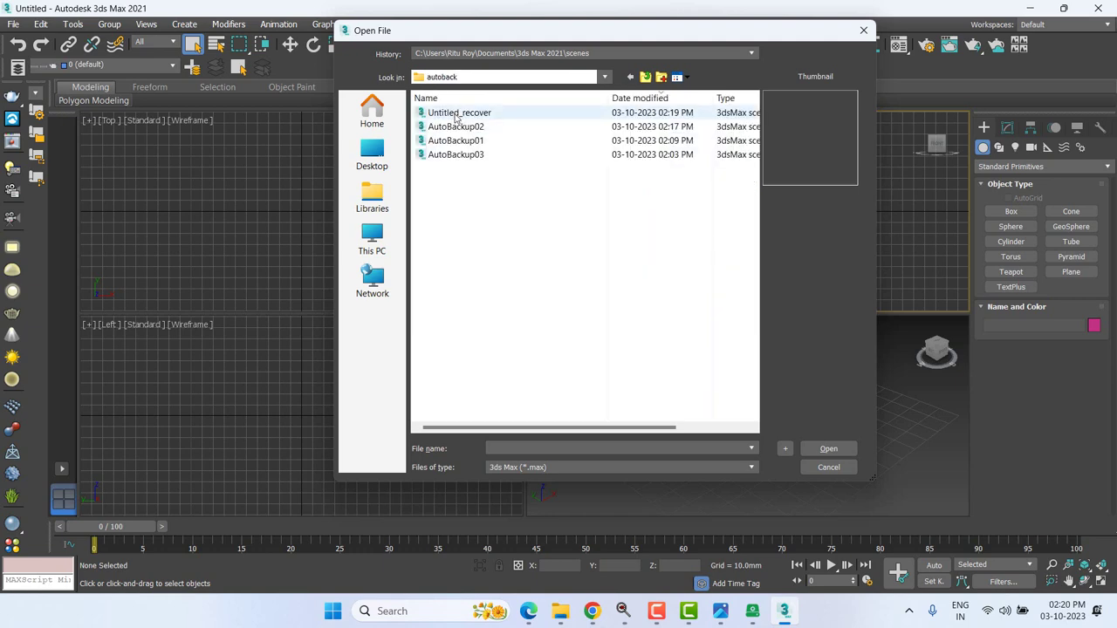
{"action": "double_click", "coordinate": [455, 113]}
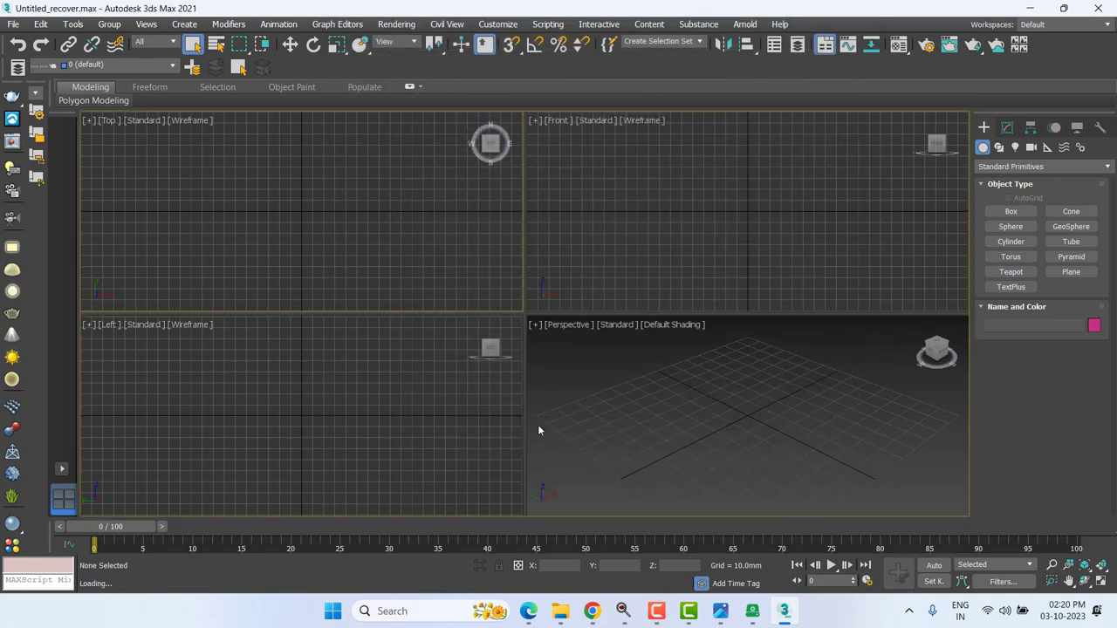
{"action": "scroll", "coordinate": [668, 426], "scroll_direction": "up", "scroll_amount": 2}
{"action": "key", "text": "w"}
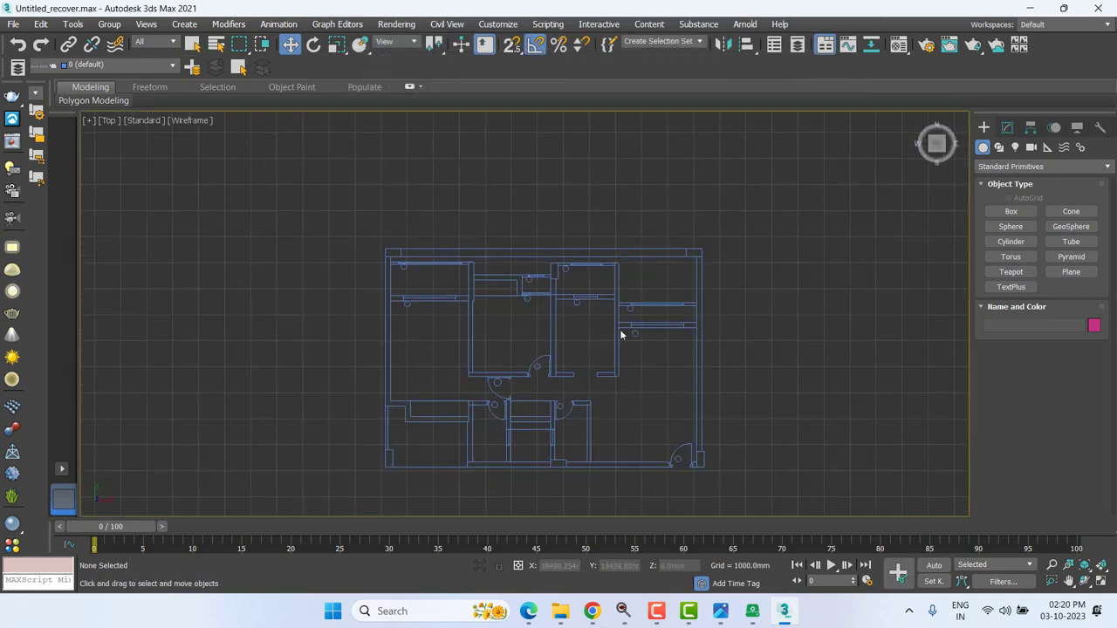
- Select the Plan shape, inspect its vertices at Vertex level, return to object level and deselect it
{"action": "left_click", "coordinate": [614, 311]}
{"action": "middle_click_drag", "start_coordinate": [614, 317], "coordinate": [668, 429]}
{"action": "middle_click_drag", "start_coordinate": [508, 365], "coordinate": [508, 358]}
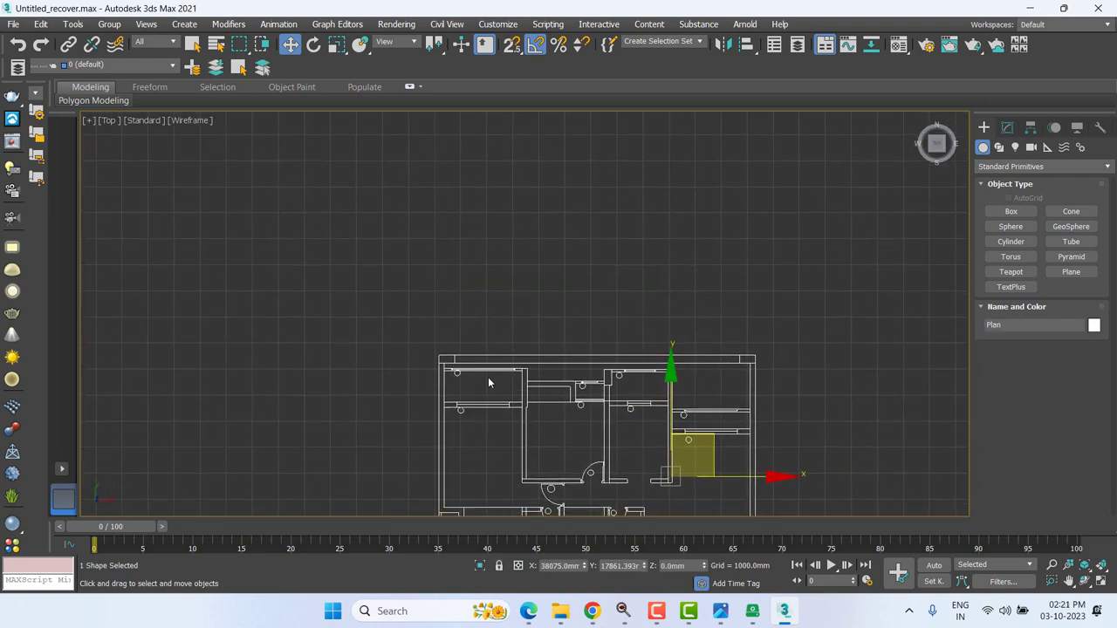
{"action": "scroll", "coordinate": [489, 383], "scroll_direction": "down", "scroll_amount": 2}
{"action": "left_click", "coordinate": [1007, 127]}
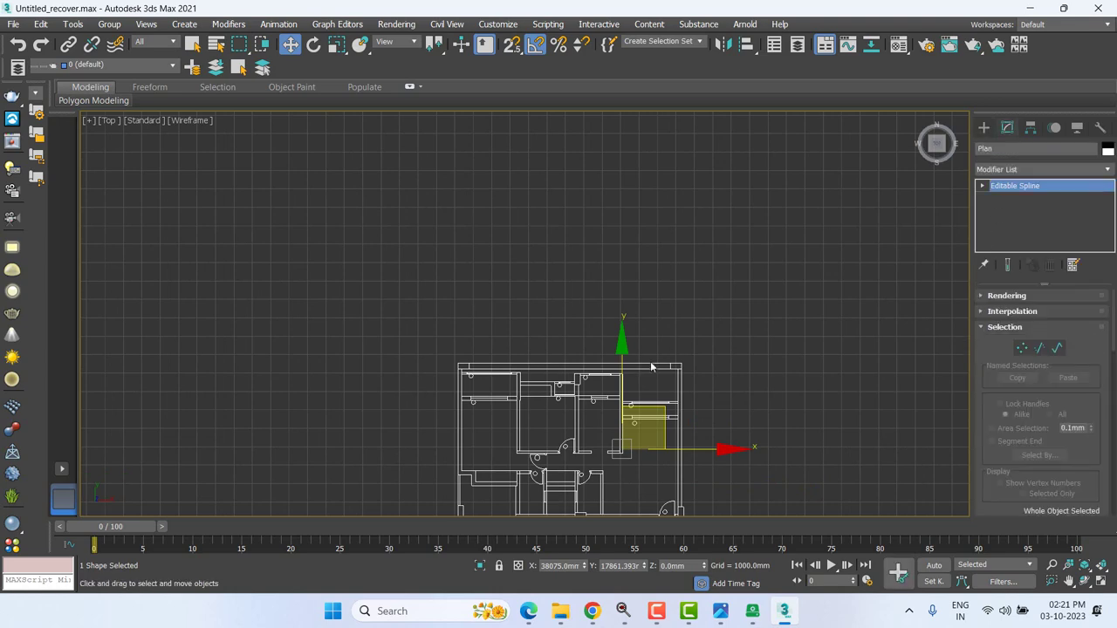
{"action": "middle_click_drag", "start_coordinate": [651, 368], "coordinate": [638, 281]}
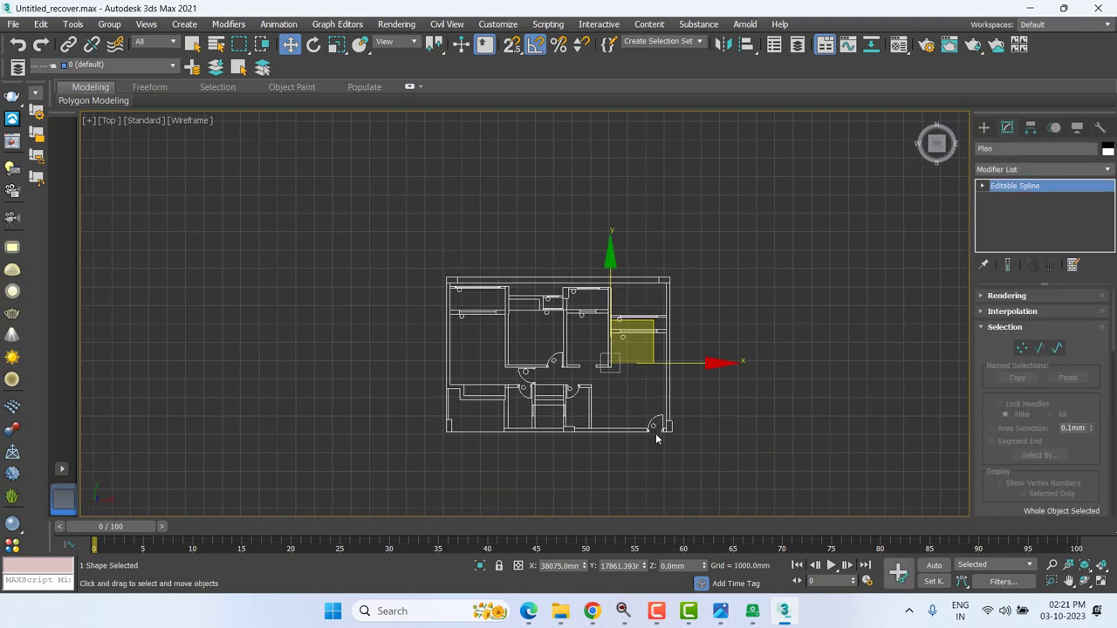
{"action": "scroll", "coordinate": [655, 433], "scroll_direction": "down", "scroll_amount": 1}
{"action": "scroll", "coordinate": [633, 405], "scroll_direction": "down", "scroll_amount": 1}
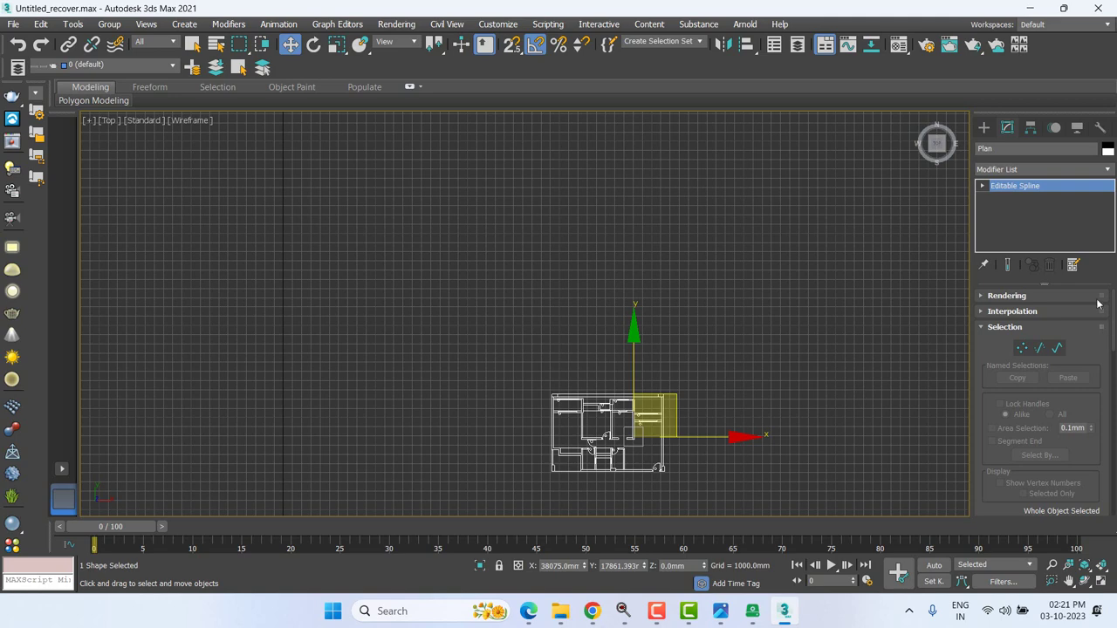
{"action": "key", "text": "1"}
{"action": "middle_click_drag", "start_coordinate": [698, 497], "coordinate": [653, 368]}
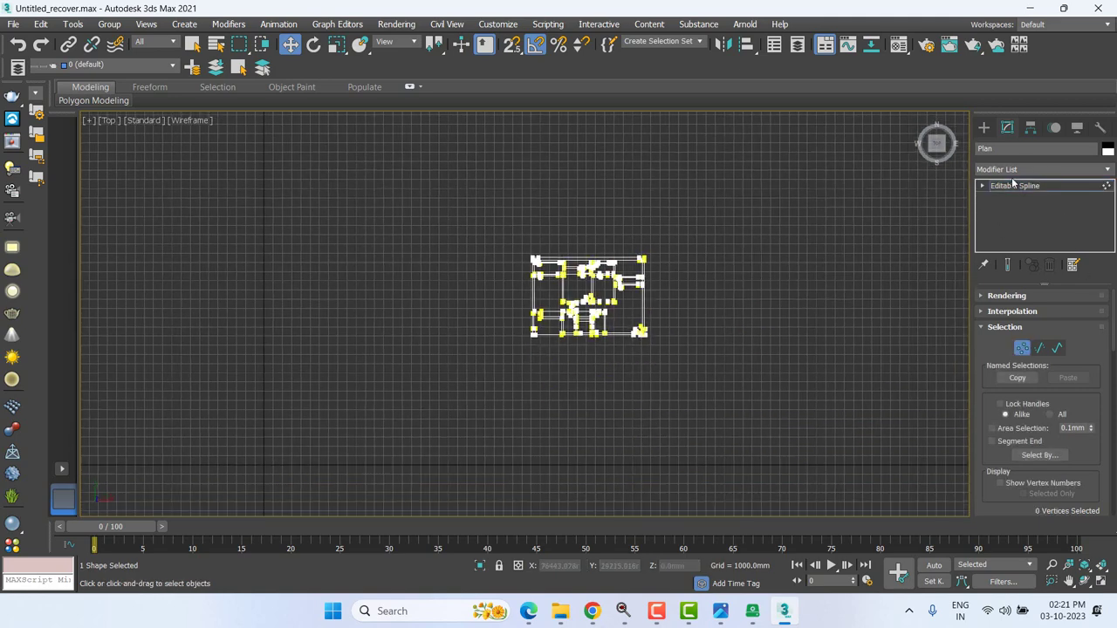
{"action": "key", "text": "1"}
{"action": "left_click", "coordinate": [523, 269]}
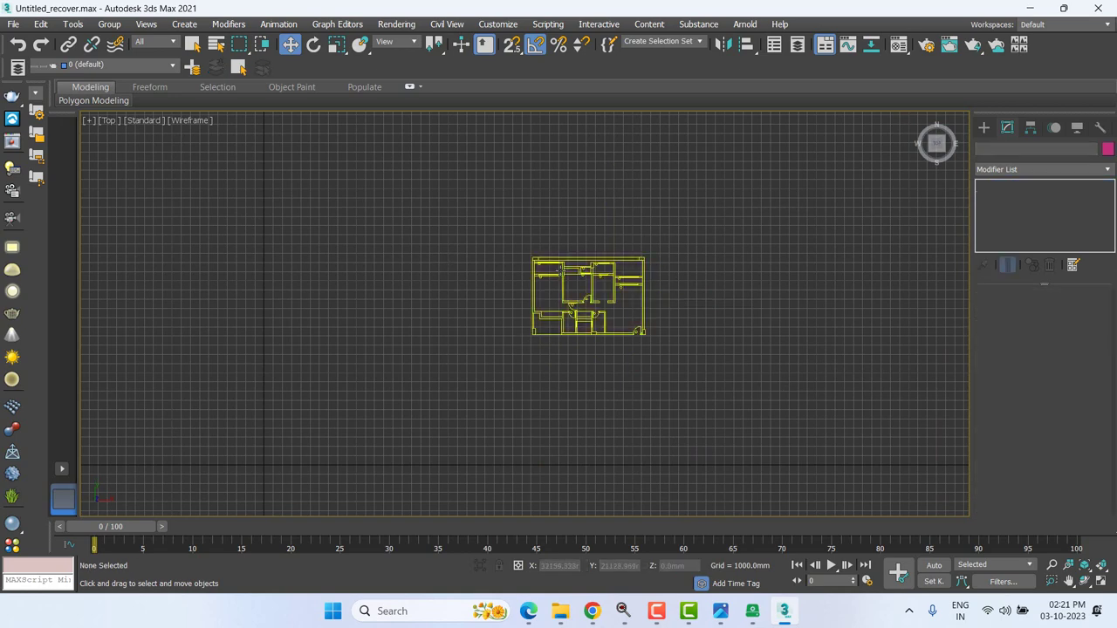
- Select all shapes in the scene, center their pivots to the objects with Affect Pivot Only, and deselect them
{"action": "scroll", "coordinate": [237, 233], "scroll_direction": "down", "scroll_amount": 2}
{"action": "key", "text": "ctrl+a"}
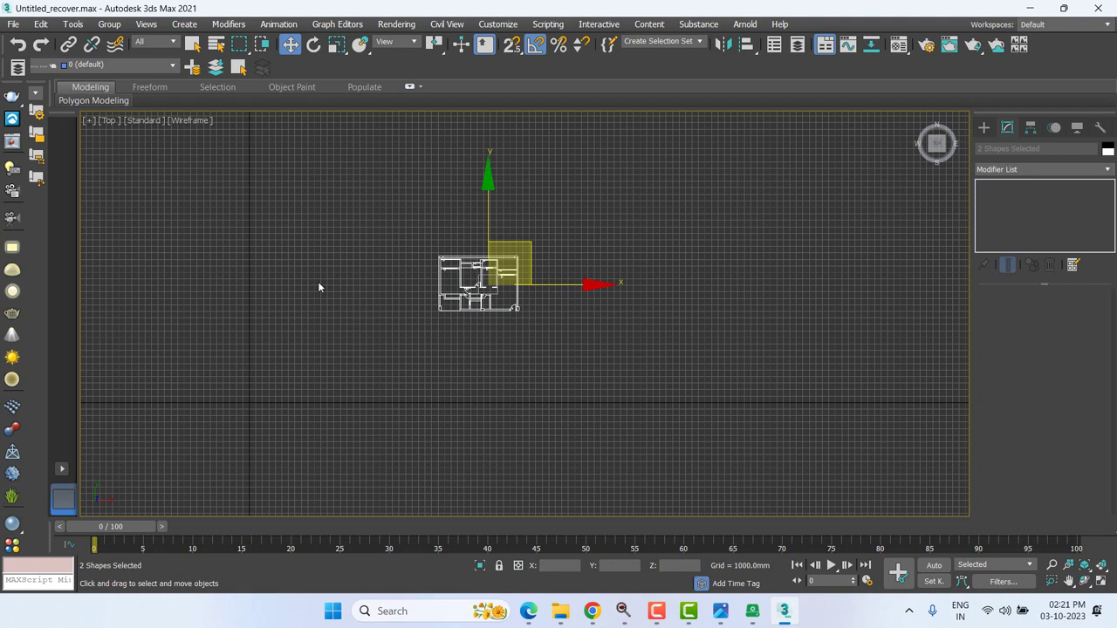
{"action": "left_click", "coordinate": [1031, 130]}
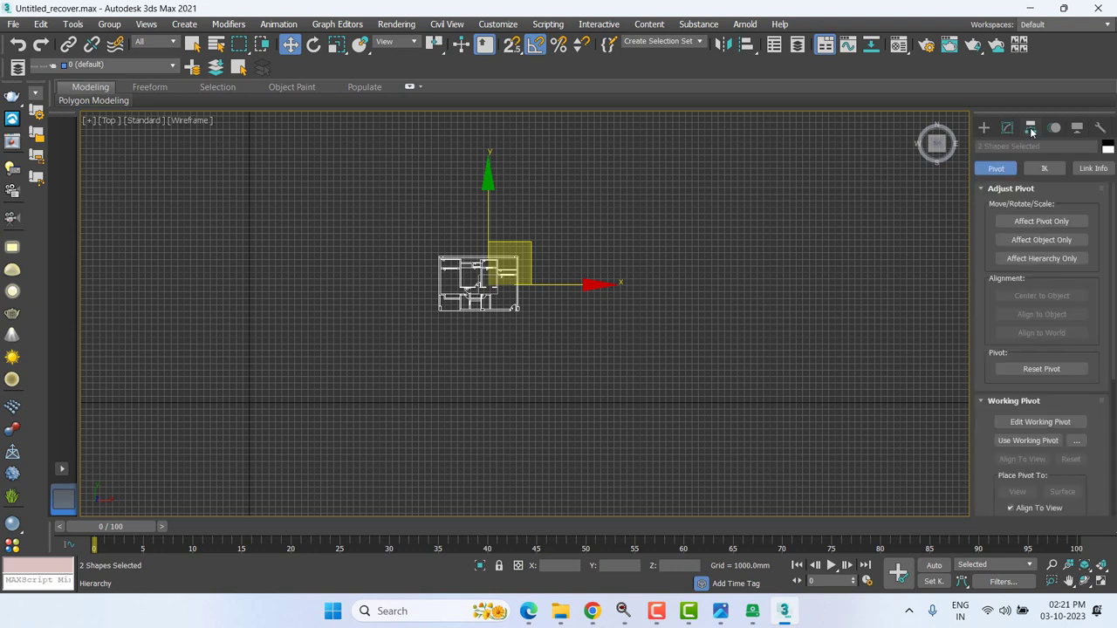
{"action": "left_click", "coordinate": [1045, 222]}
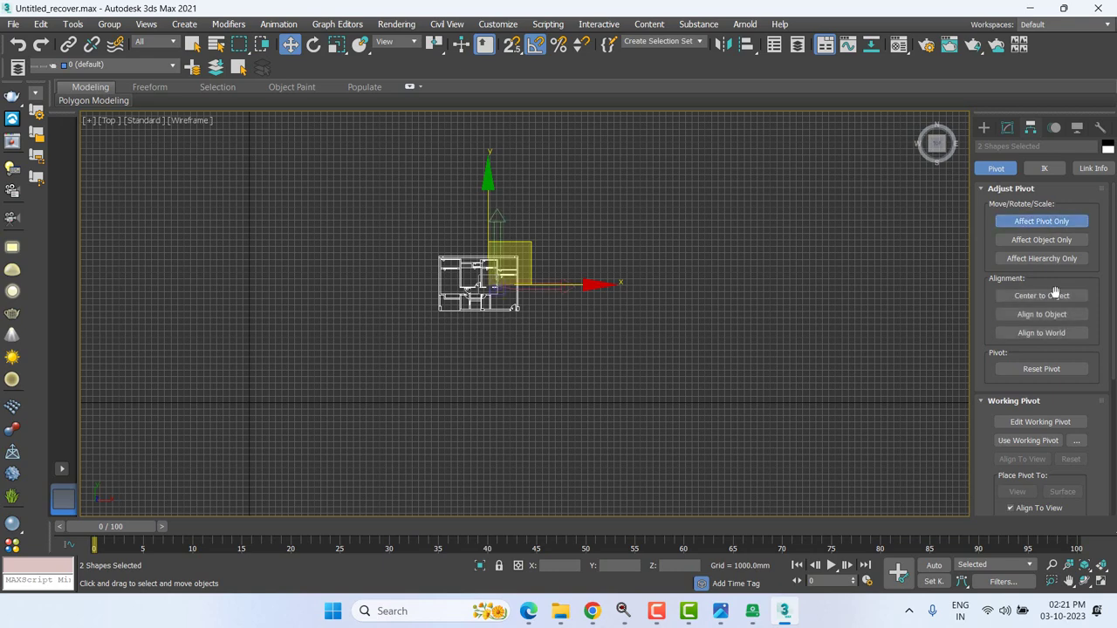
{"action": "left_click", "coordinate": [1041, 299]}
{"action": "left_click", "coordinate": [1041, 221]}
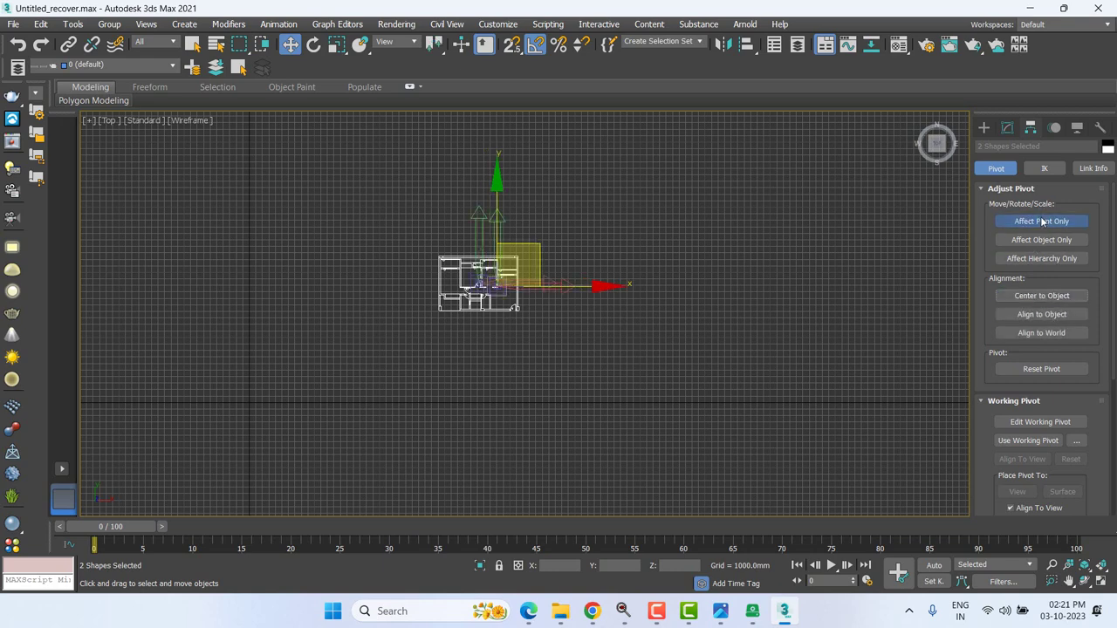
{"action": "left_click", "coordinate": [537, 338]}
- Select the Plan shape alone and check where its centred pivot sits within the floor plan
{"action": "left_click", "coordinate": [467, 276]}
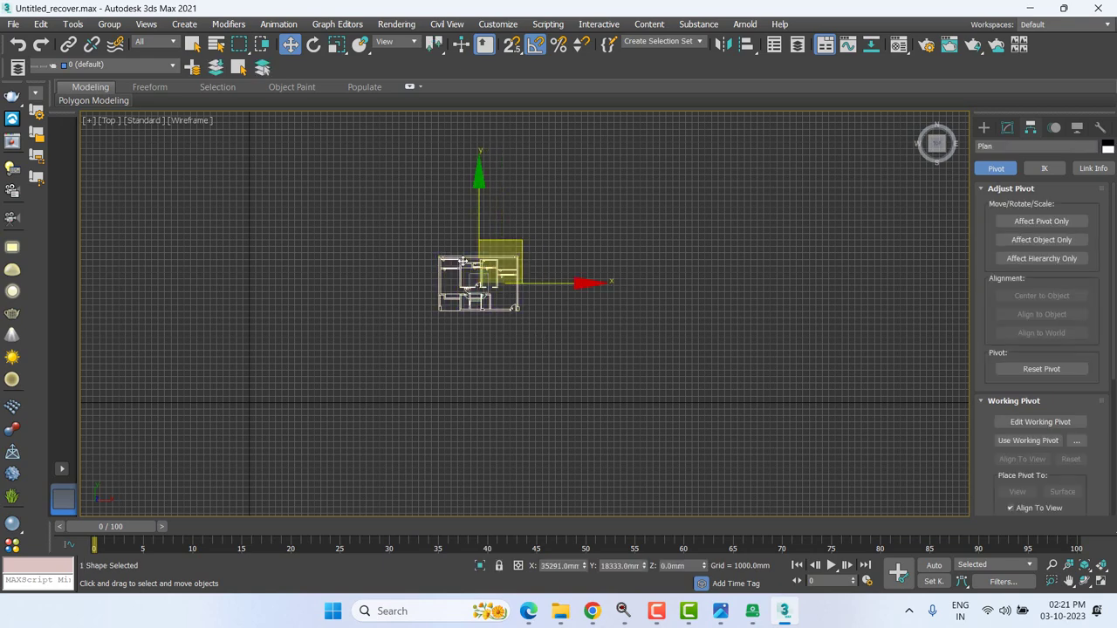
{"action": "scroll", "coordinate": [467, 276], "scroll_direction": "up", "scroll_amount": 2}
{"action": "middle_click_drag", "start_coordinate": [544, 370], "coordinate": [596, 367]}
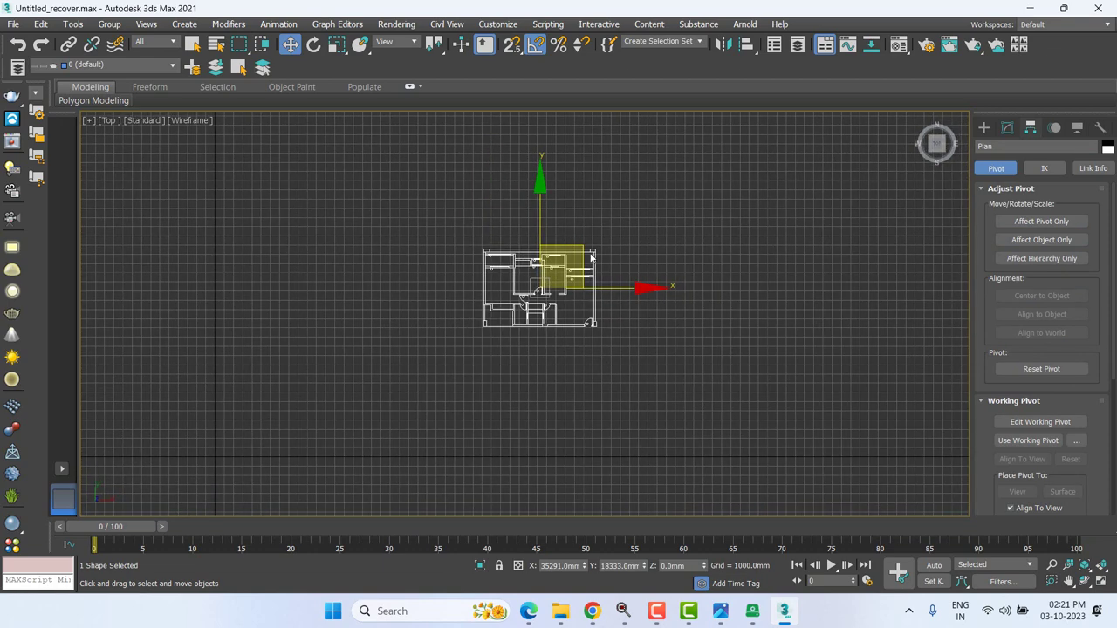
{"action": "scroll", "coordinate": [550, 279], "scroll_direction": "up", "scroll_amount": 4}
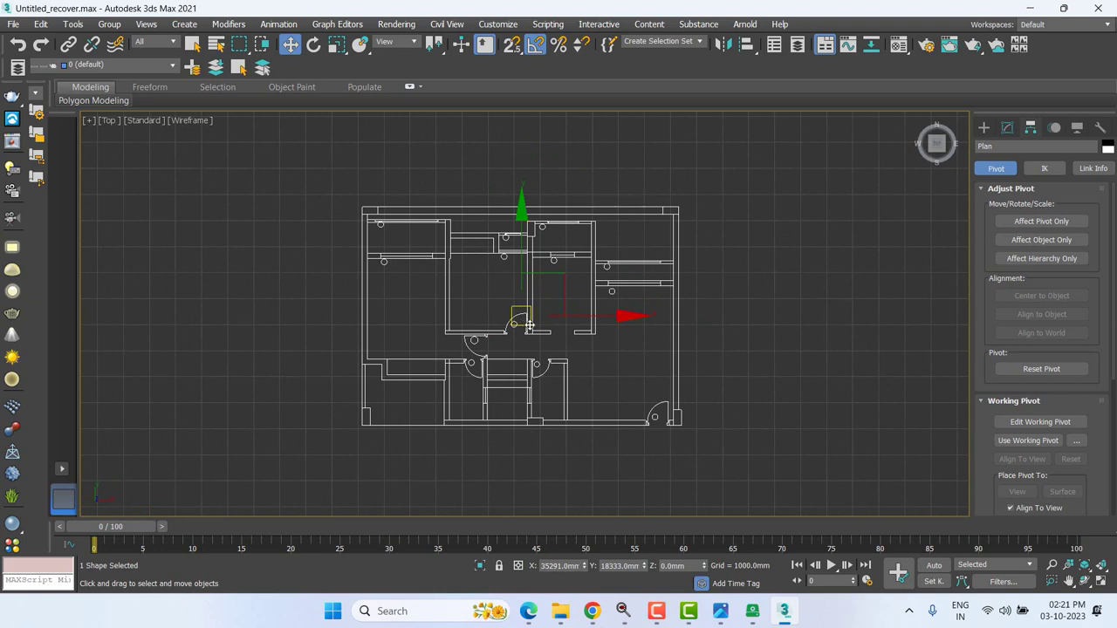
{"action": "left_click_drag", "start_coordinate": [530, 326], "coordinate": [531, 324]}
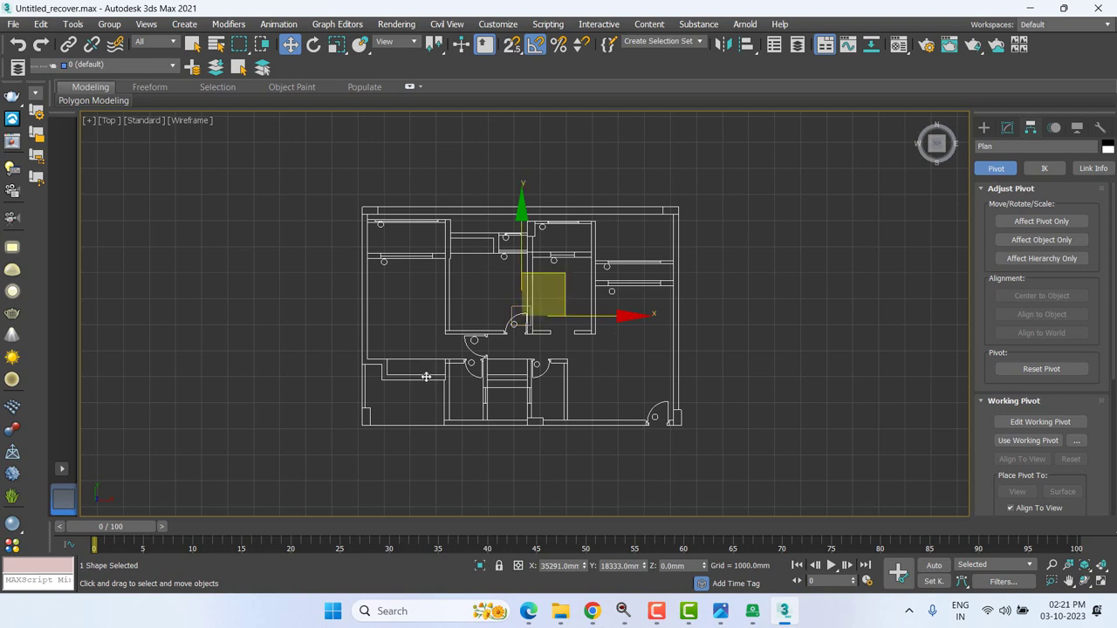
{"action": "left_click_drag", "start_coordinate": [444, 357], "coordinate": [447, 341]}
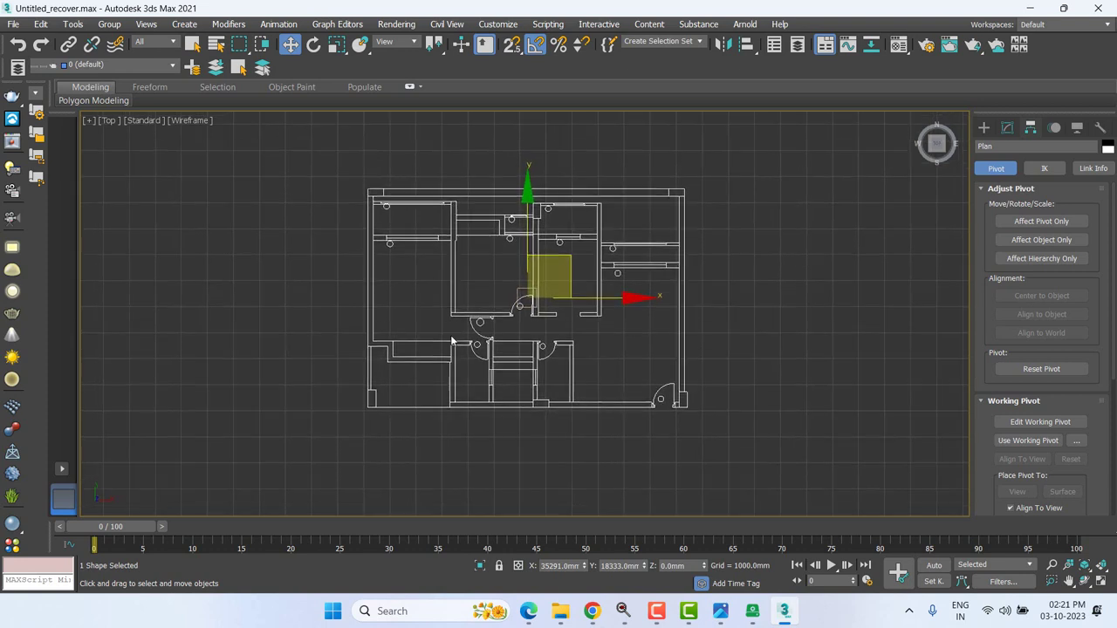
- Reselect the Plan shape and examine its location relative to the world origin in the Top view
{"action": "left_click", "coordinate": [634, 352]}
{"action": "left_click", "coordinate": [538, 302]}
{"action": "scroll", "coordinate": [634, 401], "scroll_direction": "down", "scroll_amount": 3}
{"action": "scroll", "coordinate": [634, 401], "scroll_direction": "down", "scroll_amount": 3}
{"action": "middle_click_drag", "start_coordinate": [633, 406], "coordinate": [673, 283]}
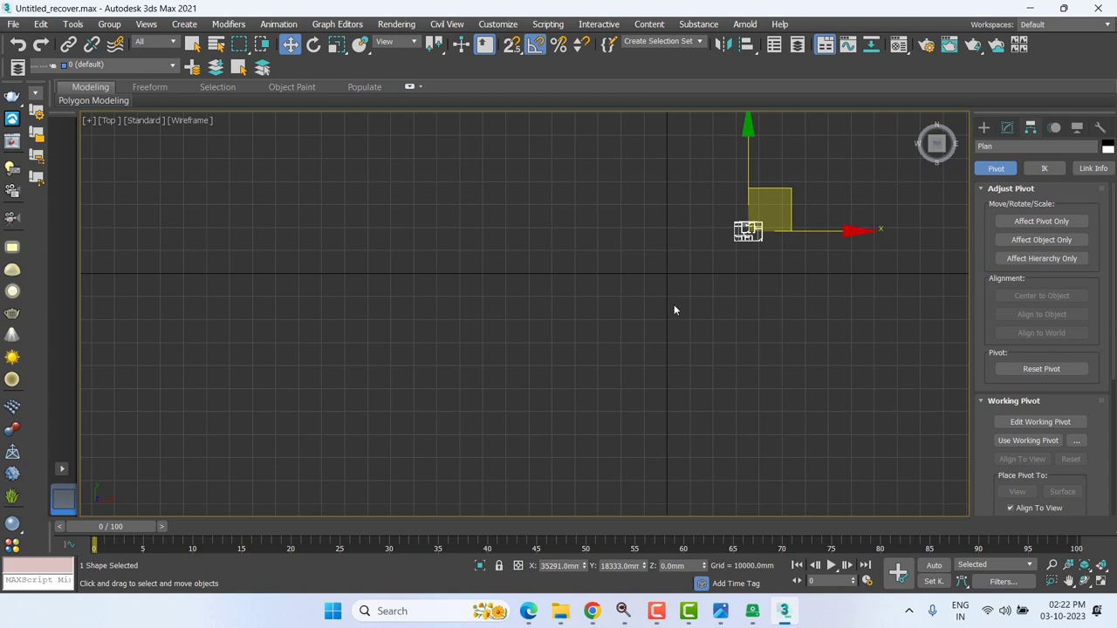
{"action": "middle_click_drag", "start_coordinate": [672, 310], "coordinate": [581, 321]}
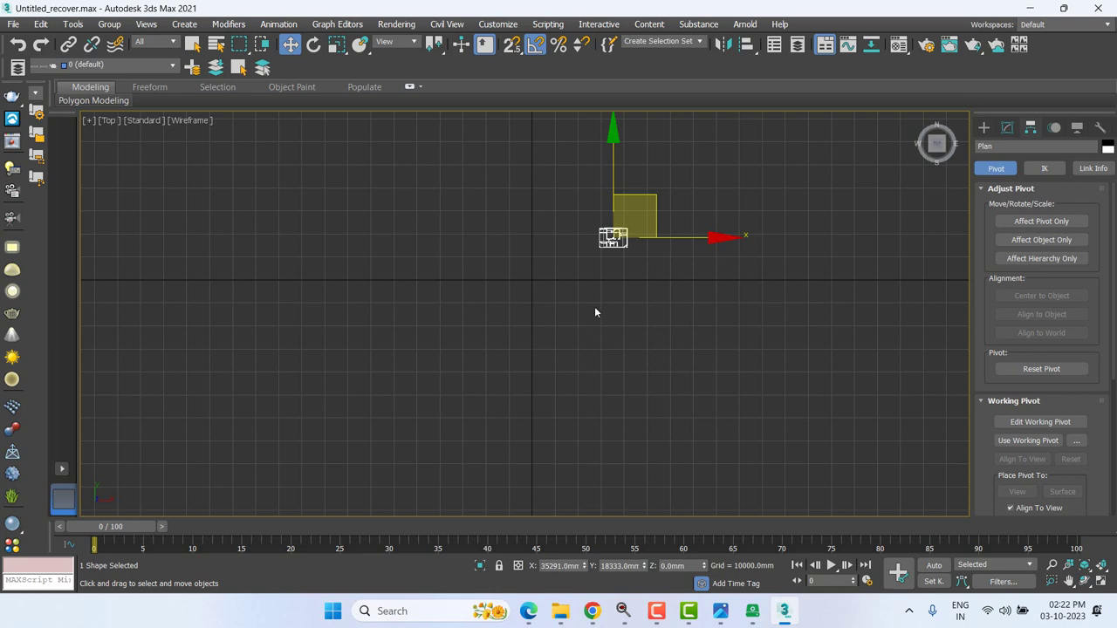
{"action": "scroll", "coordinate": [576, 297], "scroll_direction": "up", "scroll_amount": 5}
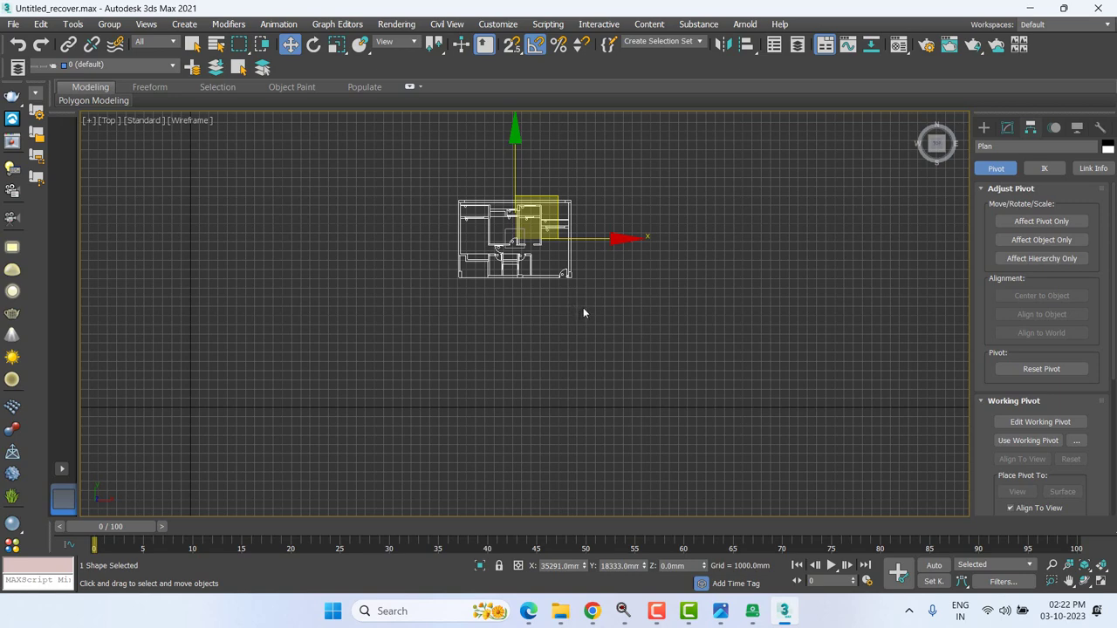
{"action": "middle_click_drag", "start_coordinate": [563, 304], "coordinate": [637, 298]}
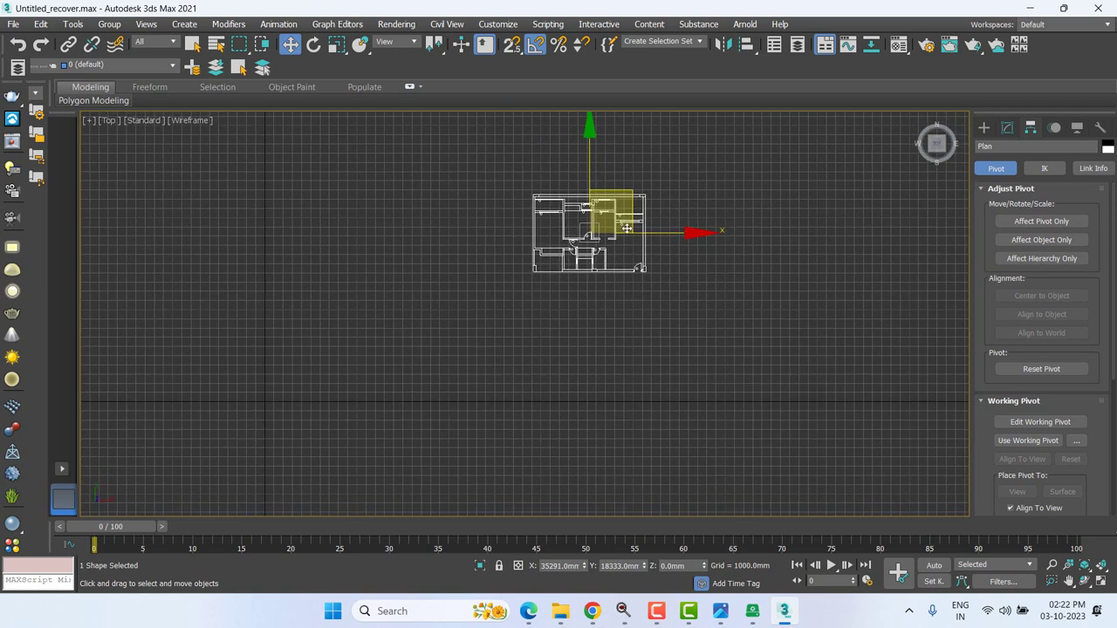
- Move the Plan shape to the world origin by setting its X and Y positions to 0 mm
{"action": "right_click", "coordinate": [585, 567]}
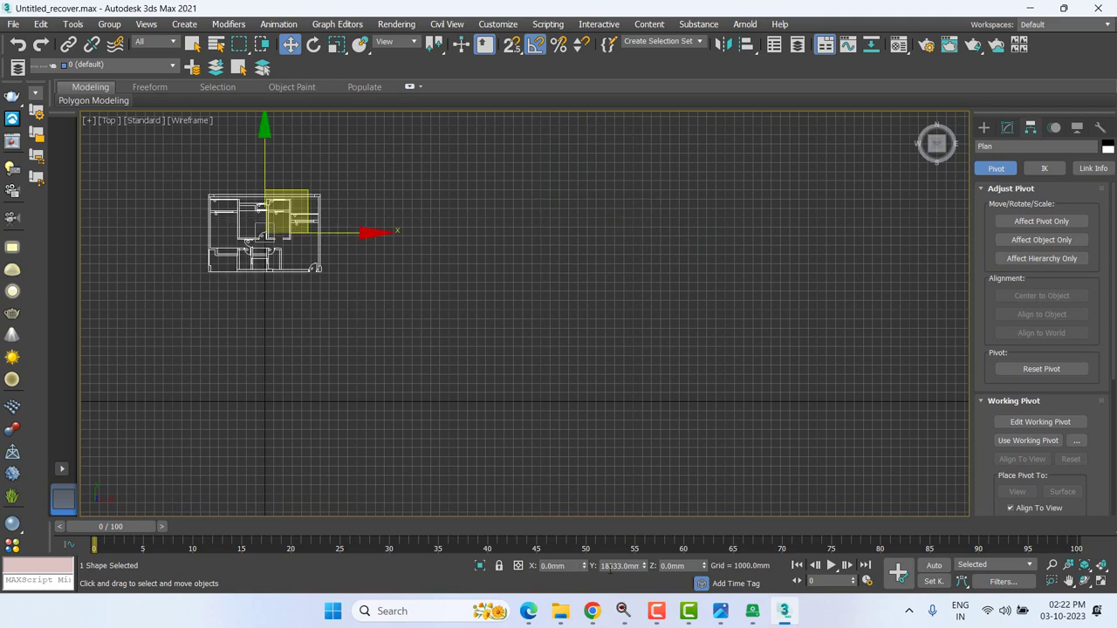
{"action": "right_click", "coordinate": [644, 568]}
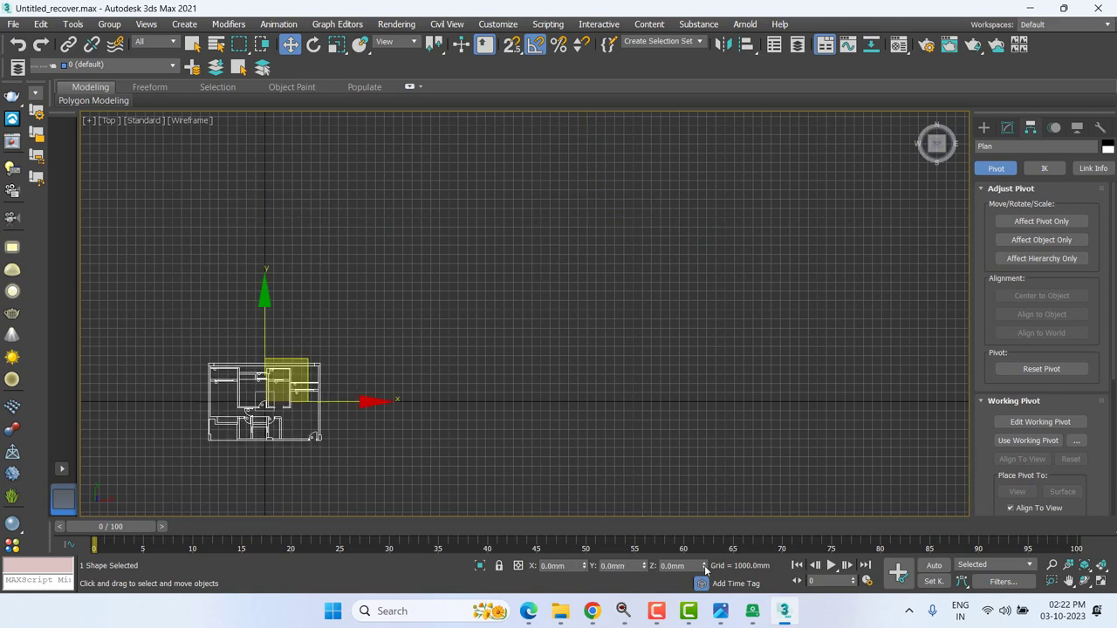
{"action": "key", "text": "z"}
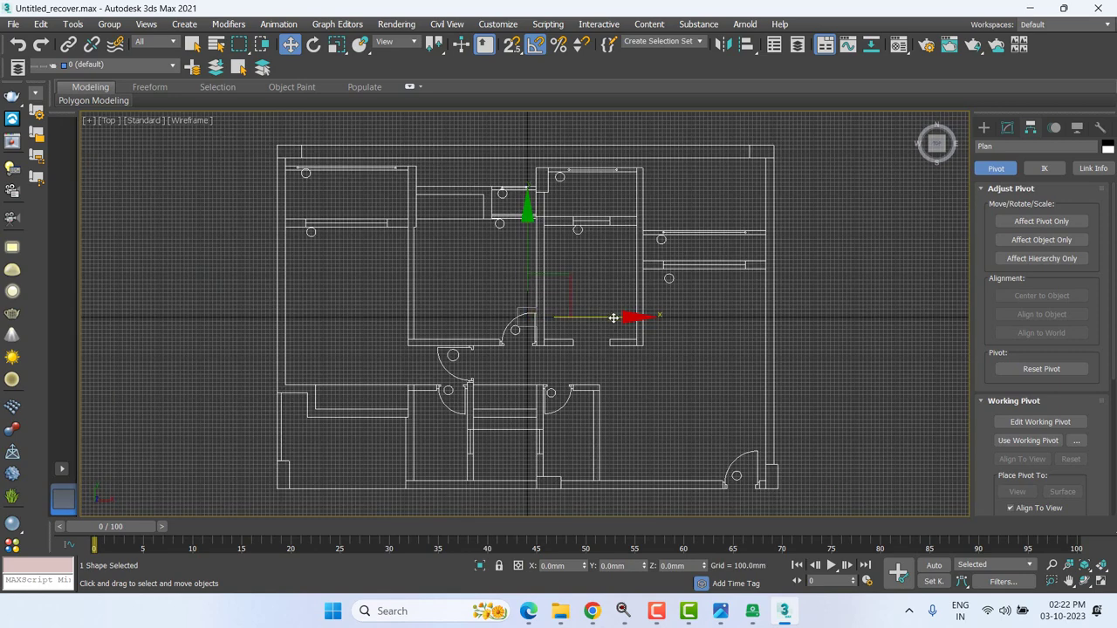
- Deselect the Plan shape and examine its location at the grid origin from different distances in the Top view
{"action": "scroll", "coordinate": [609, 327], "scroll_direction": "down", "scroll_amount": 10}
{"action": "left_click", "coordinate": [757, 414]}
{"action": "scroll", "coordinate": [694, 383], "scroll_direction": "down", "scroll_amount": 10}
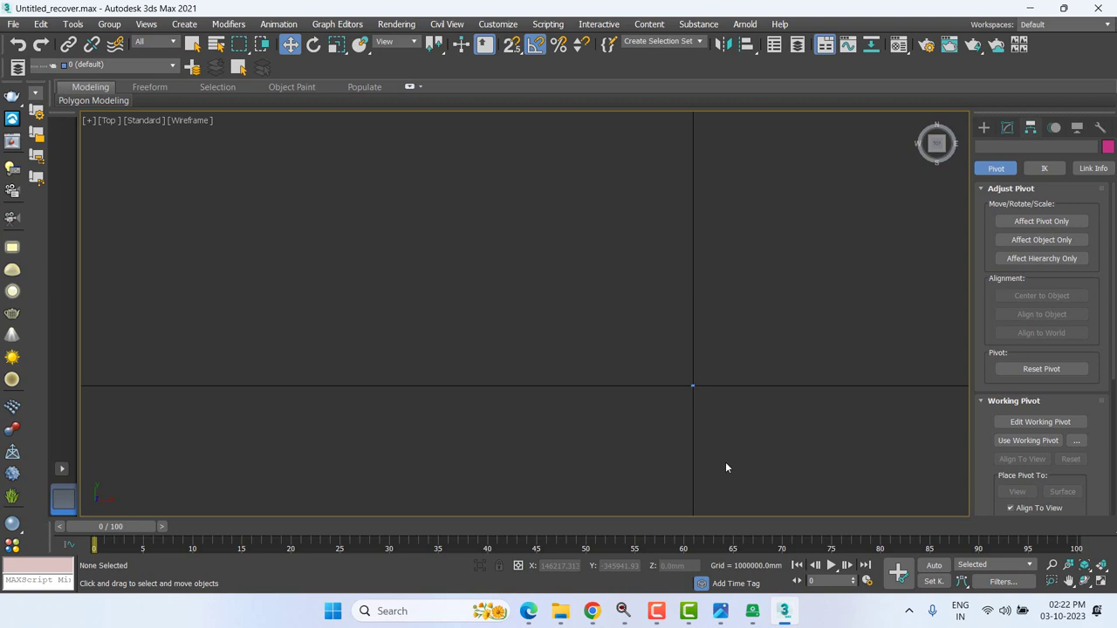
{"action": "scroll", "coordinate": [612, 358], "scroll_direction": "up", "scroll_amount": 5}
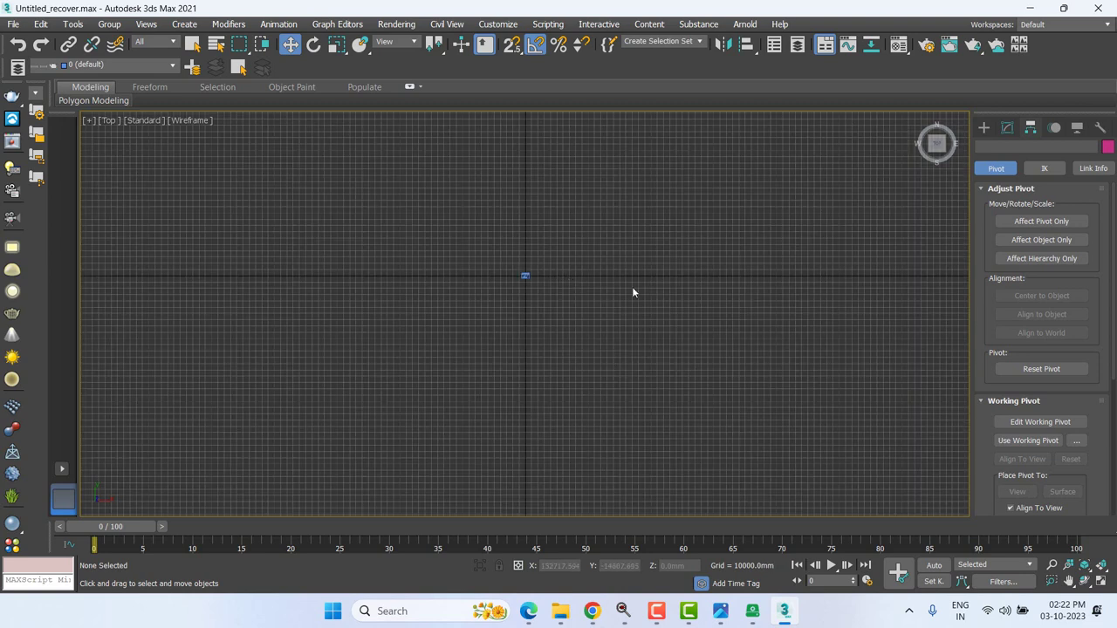
{"action": "scroll", "coordinate": [635, 288], "scroll_direction": "down", "scroll_amount": 5}
{"action": "middle_click_drag", "start_coordinate": [247, 307], "coordinate": [552, 267]}
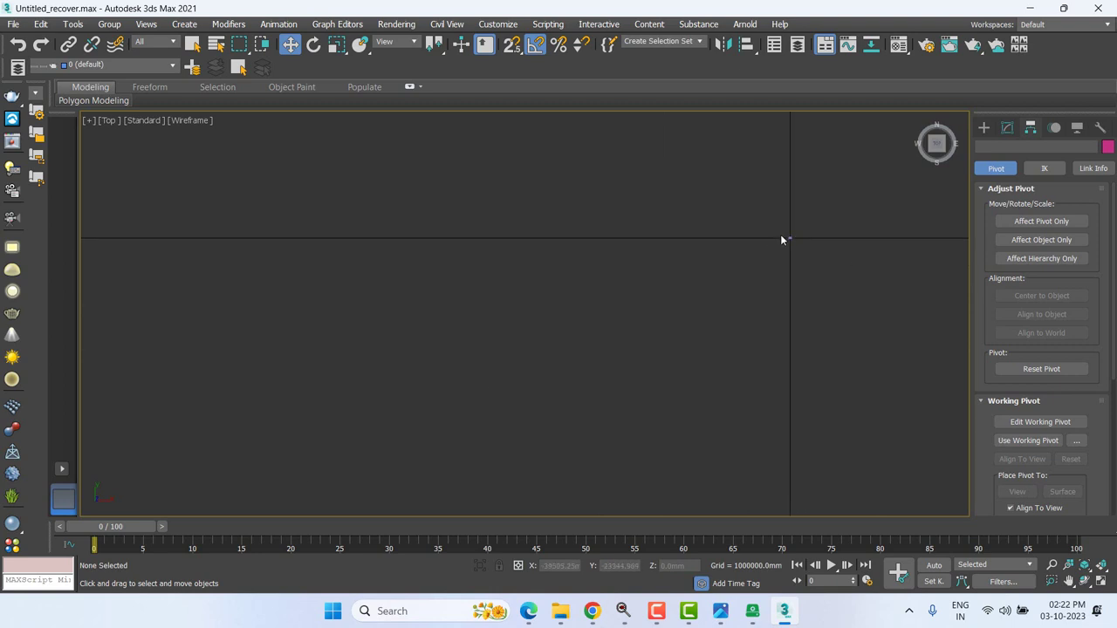
{"action": "middle_click_drag", "start_coordinate": [786, 241], "coordinate": [310, 382]}
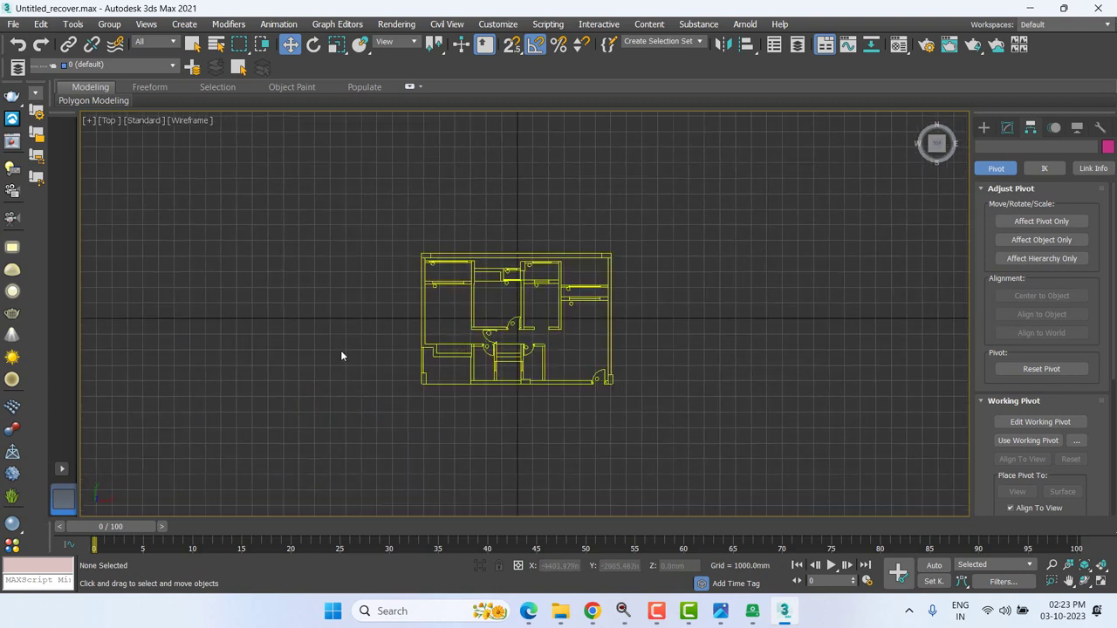
- Reselect the Plan shape and check its position coordinates at the world origin
{"action": "left_click", "coordinate": [453, 282]}
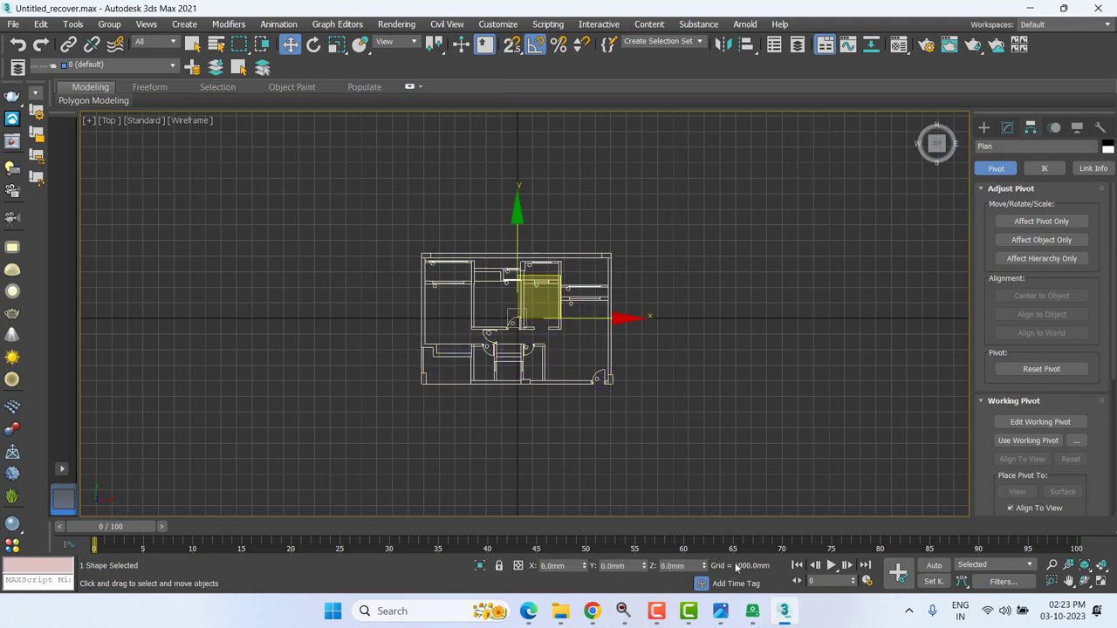
{"action": "scroll", "coordinate": [602, 367], "scroll_direction": "up", "scroll_amount": 3}
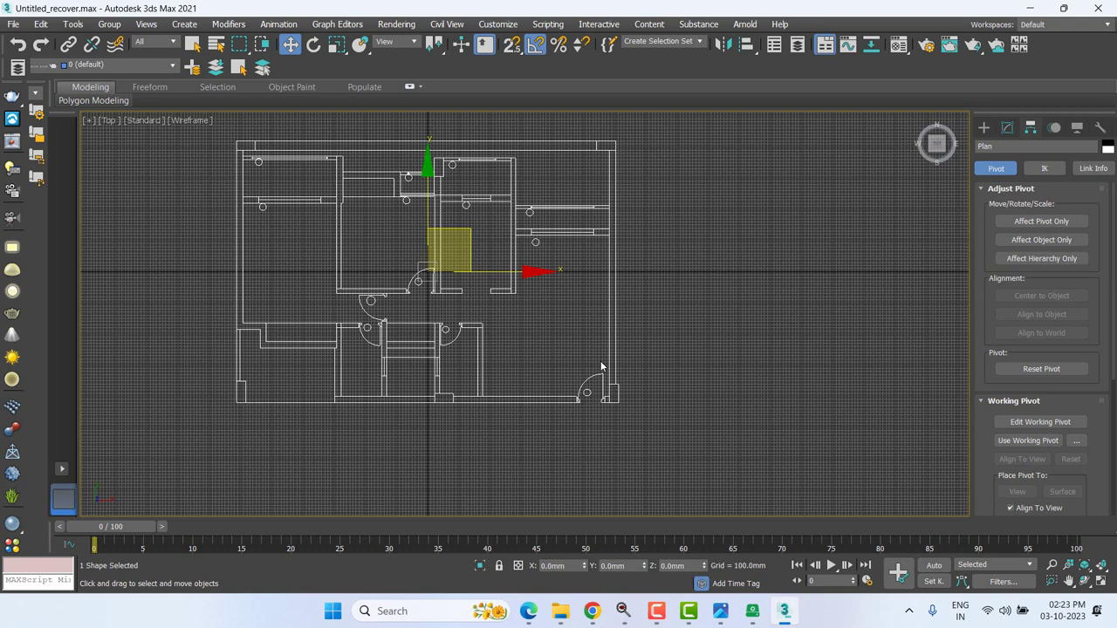
{"action": "middle_click_drag", "start_coordinate": [492, 282], "coordinate": [646, 354]}
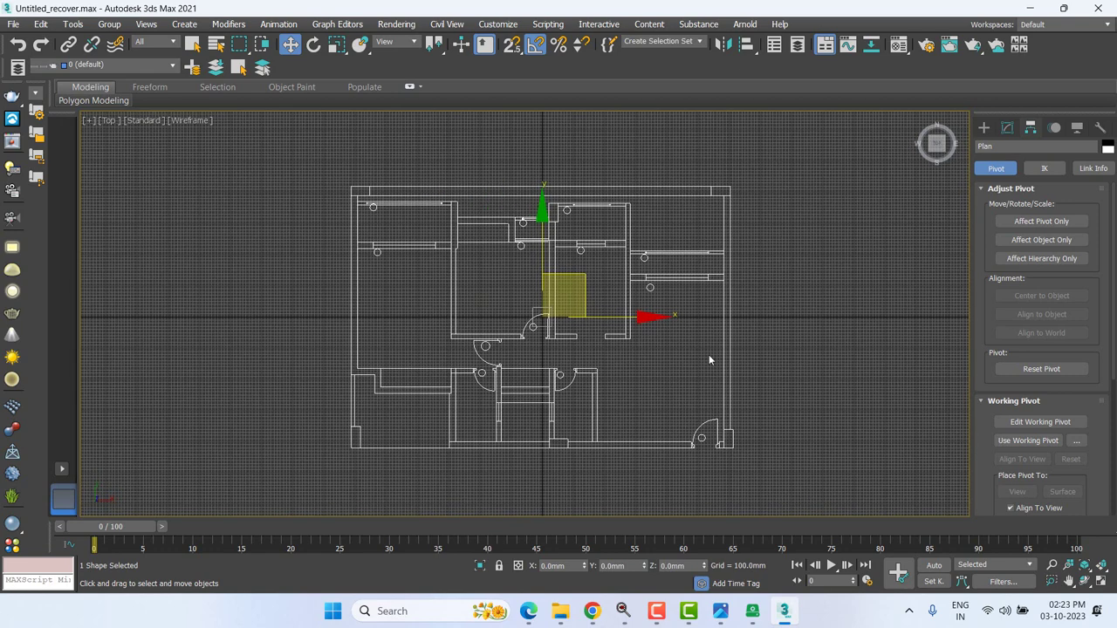
{"action": "left_click", "coordinate": [830, 341]}
{"action": "left_click", "coordinate": [725, 285]}
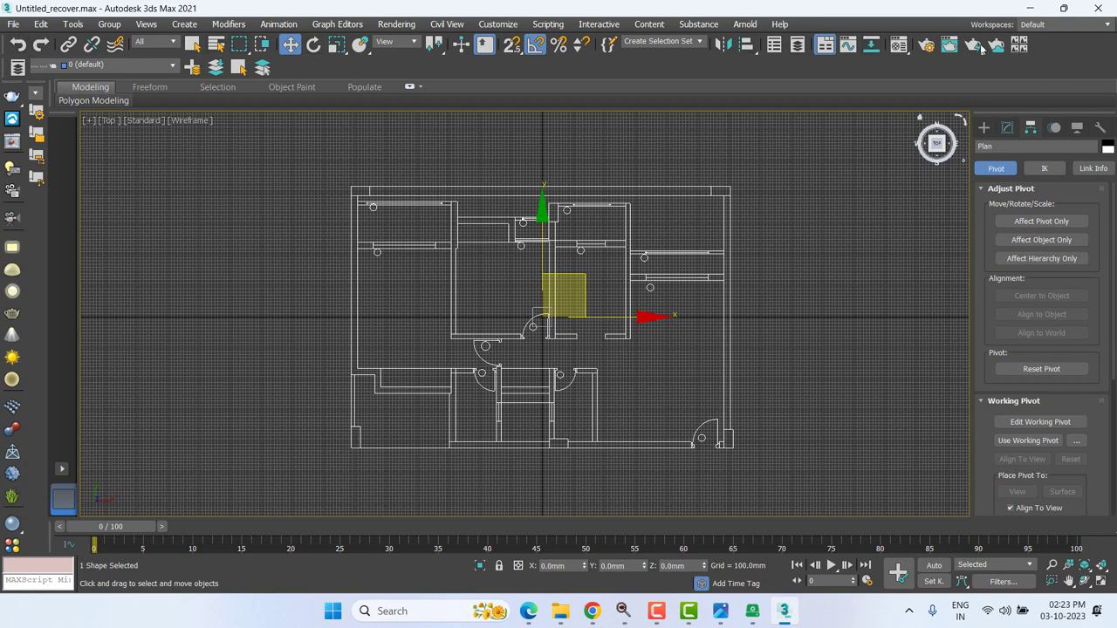
- Turn off the Layers toolbar and display it again
{"action": "right_click", "coordinate": [1086, 54]}
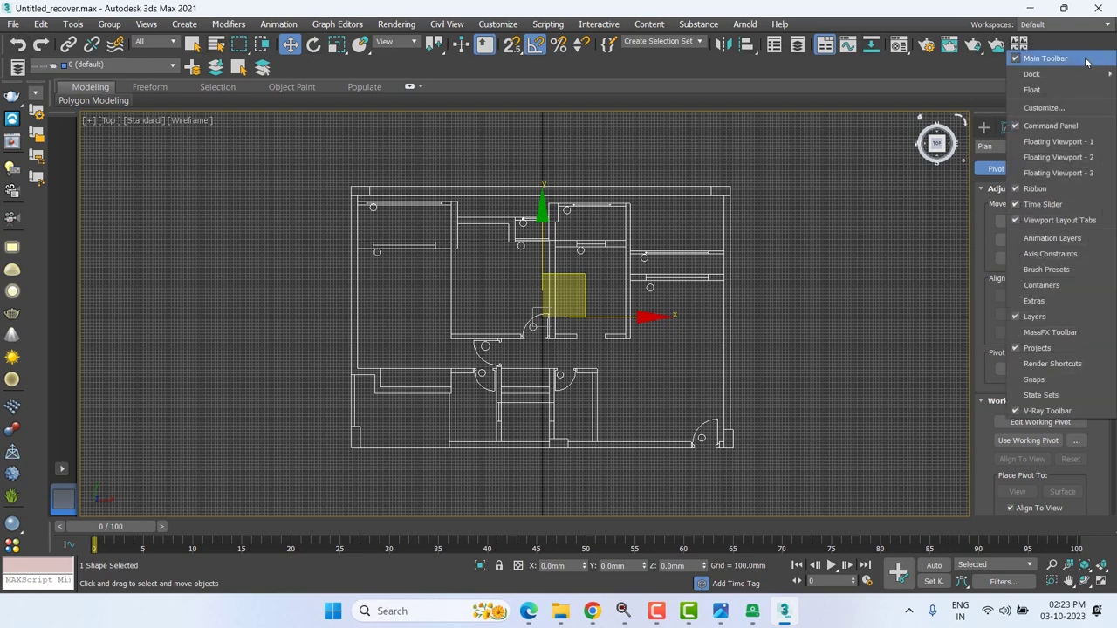
{"action": "left_click", "coordinate": [1069, 317]}
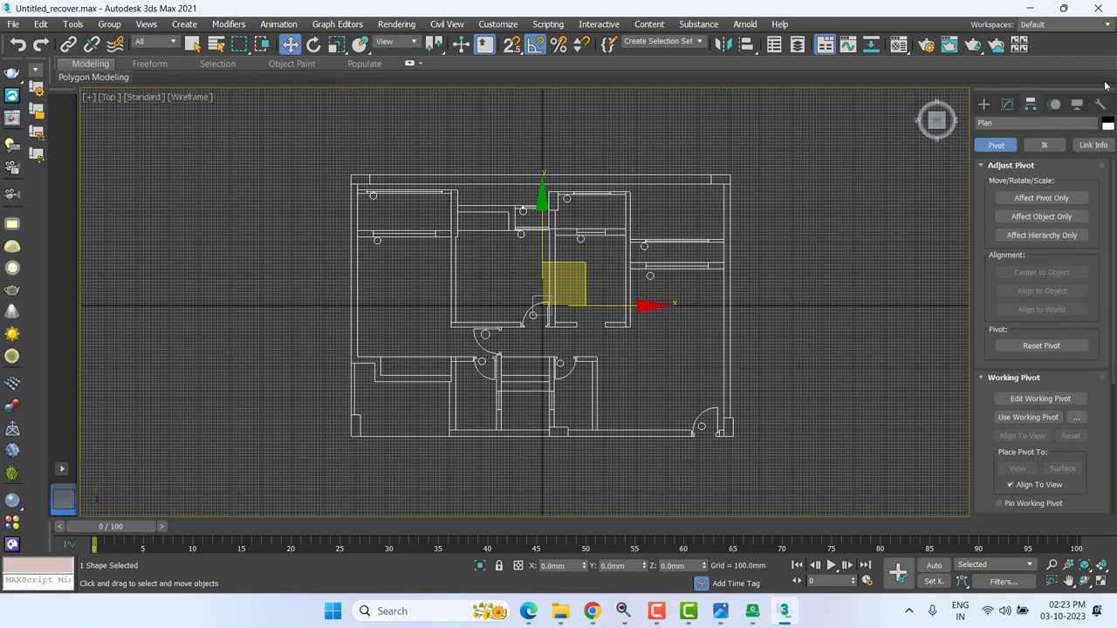
{"action": "right_click", "coordinate": [1071, 42]}
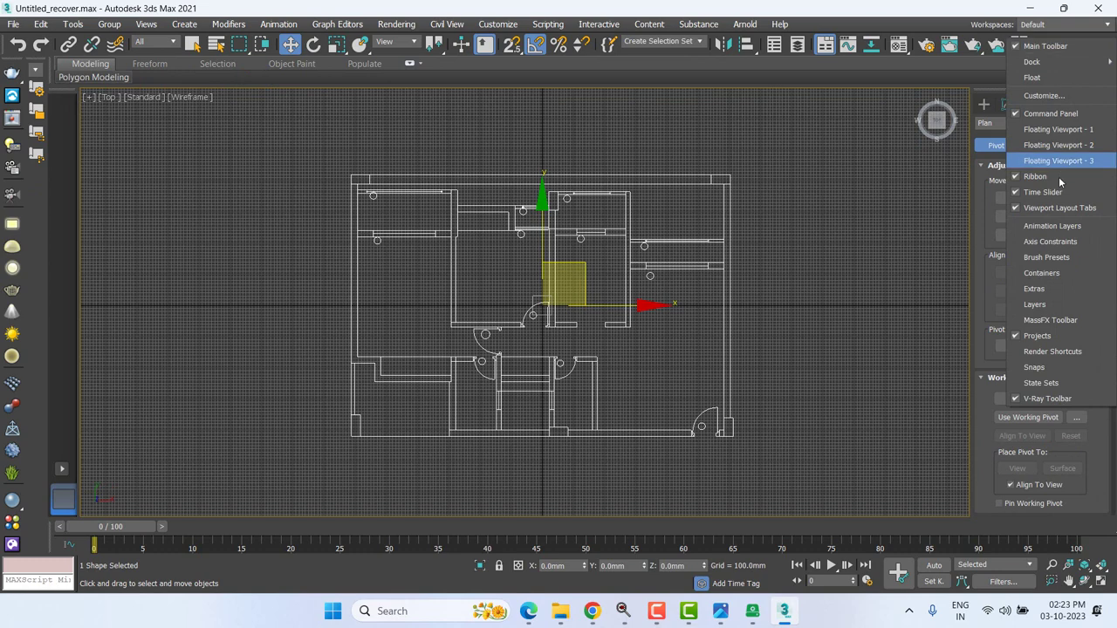
{"action": "left_click", "coordinate": [1041, 305]}
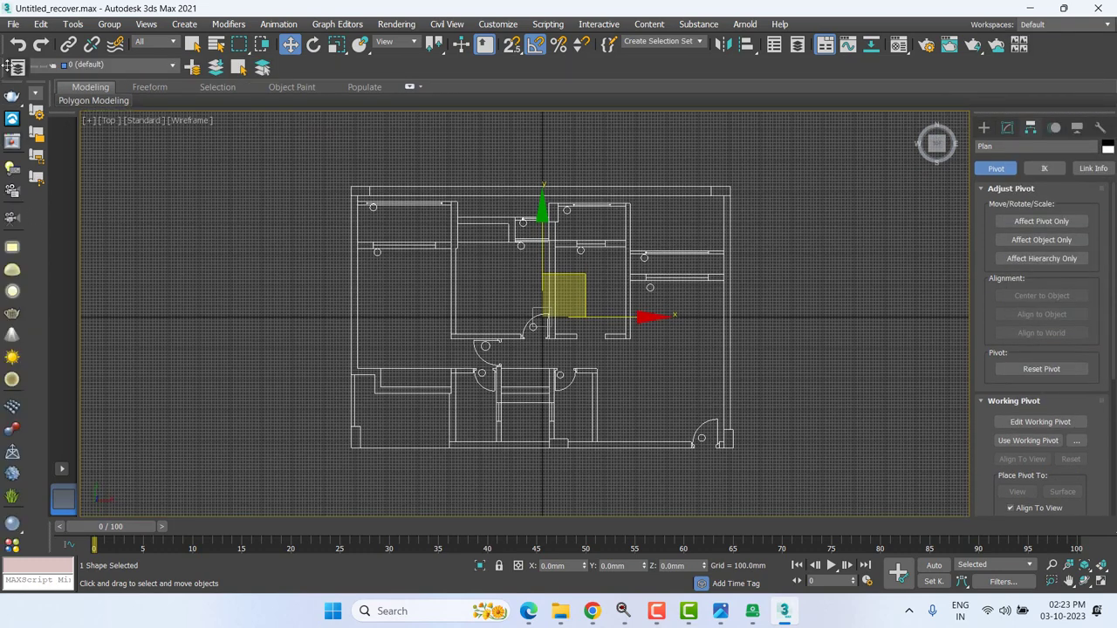
- Create a new layer named Plan, move the selected floor plan onto it, and keep Plan as the current layer
{"action": "left_click", "coordinate": [194, 67]}
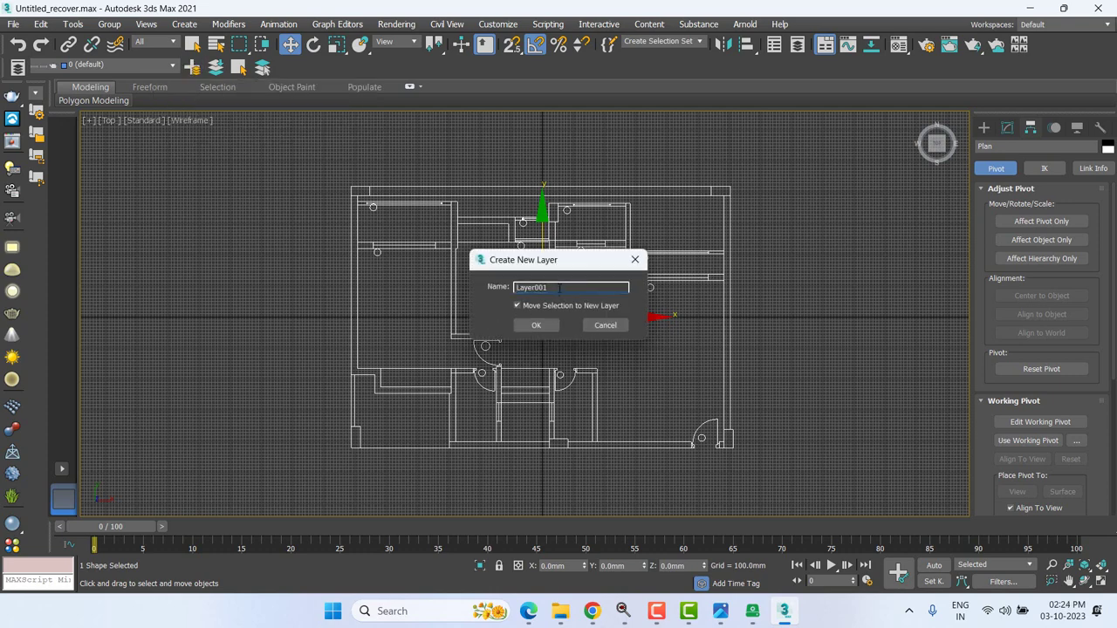
{"action": "type", "text": "Plan"}
{"action": "left_click", "coordinate": [536, 326]}
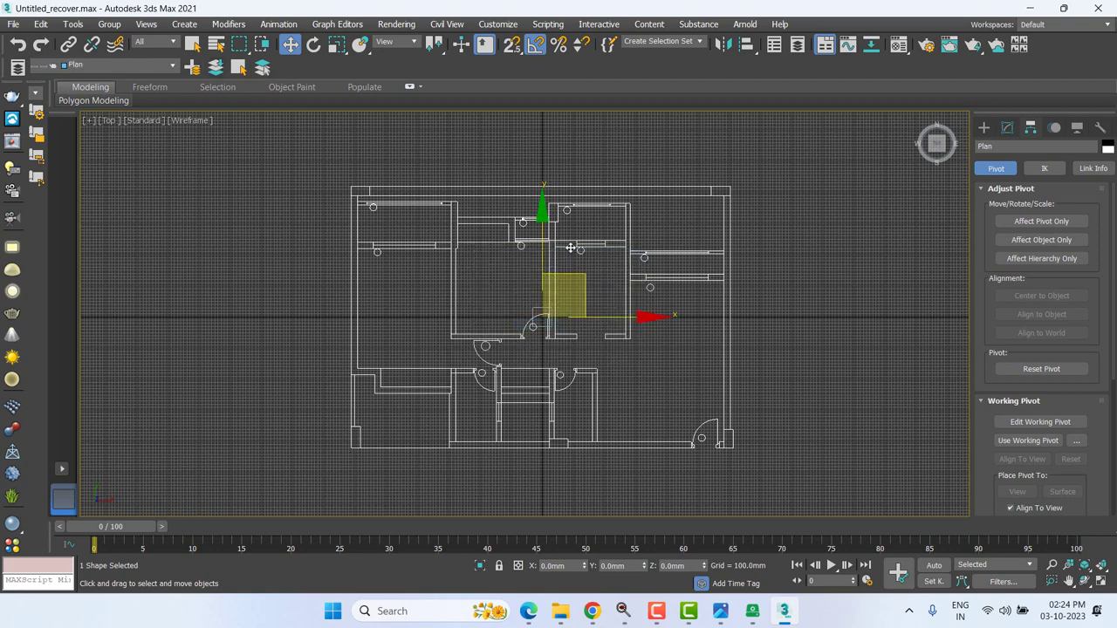
{"action": "left_click", "coordinate": [87, 68]}
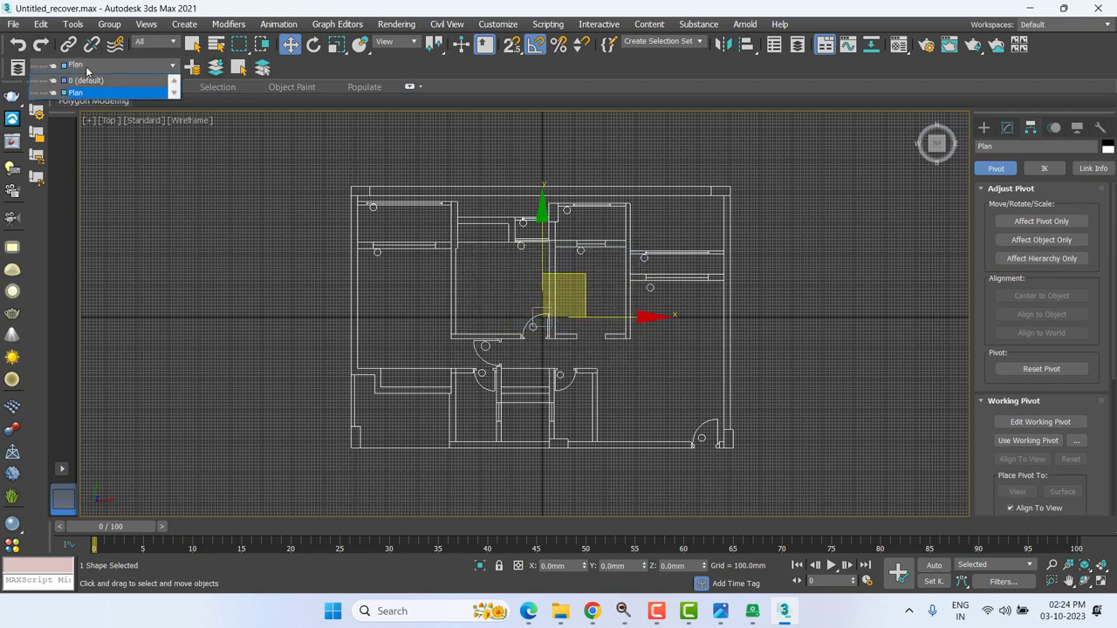
{"action": "left_click", "coordinate": [76, 92]}
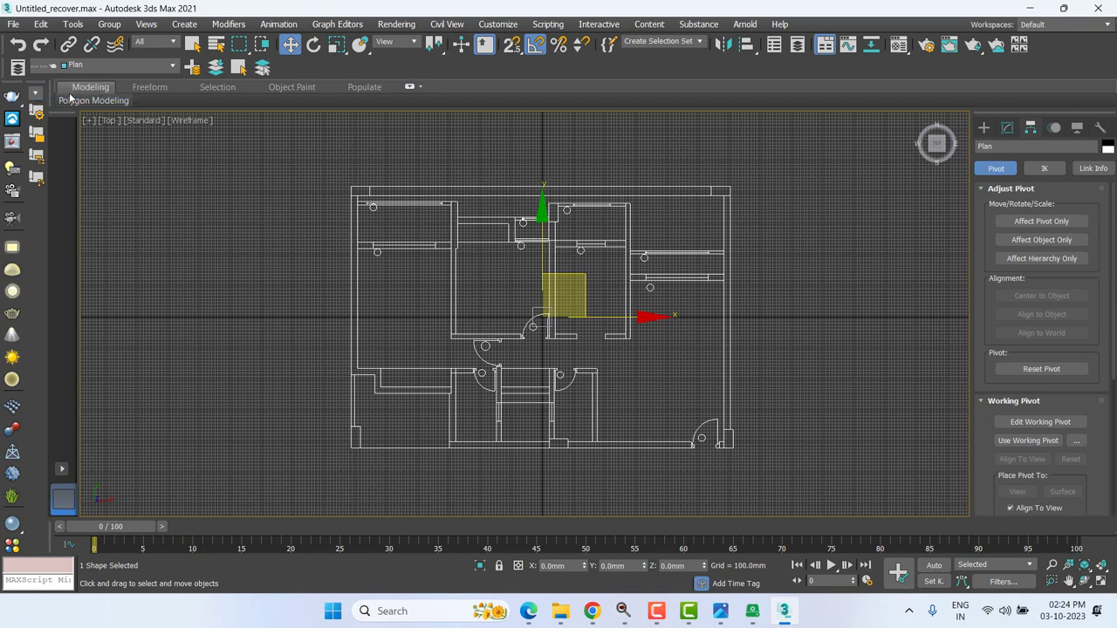
{"action": "left_click", "coordinate": [138, 67]}
{"action": "left_click", "coordinate": [108, 98]}
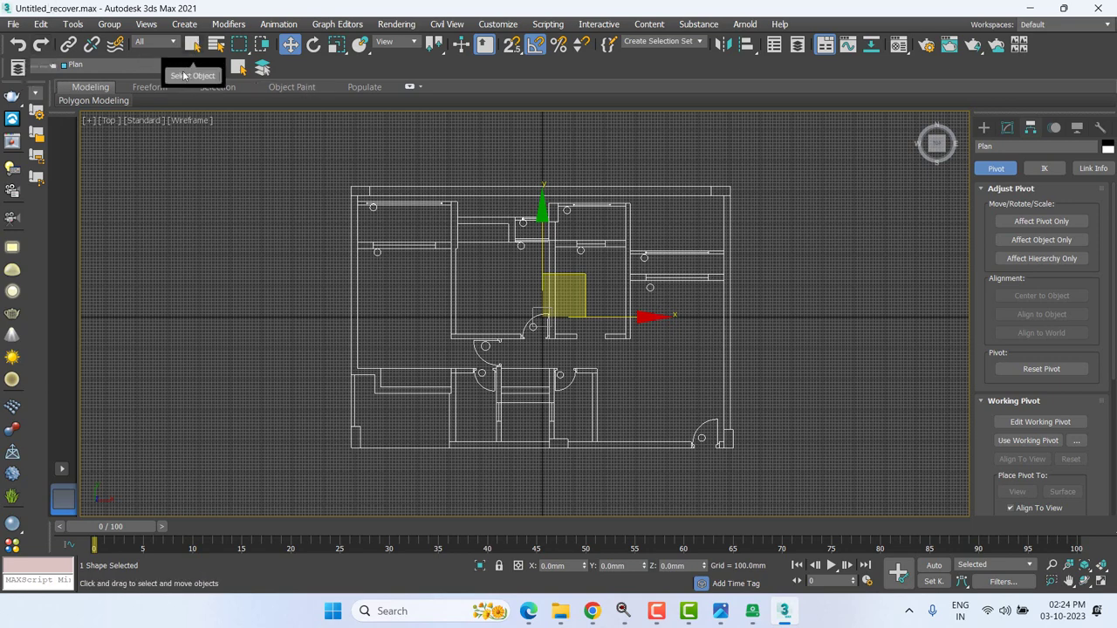
{"action": "left_click", "coordinate": [129, 66]}
{"action": "left_click", "coordinate": [220, 75]}
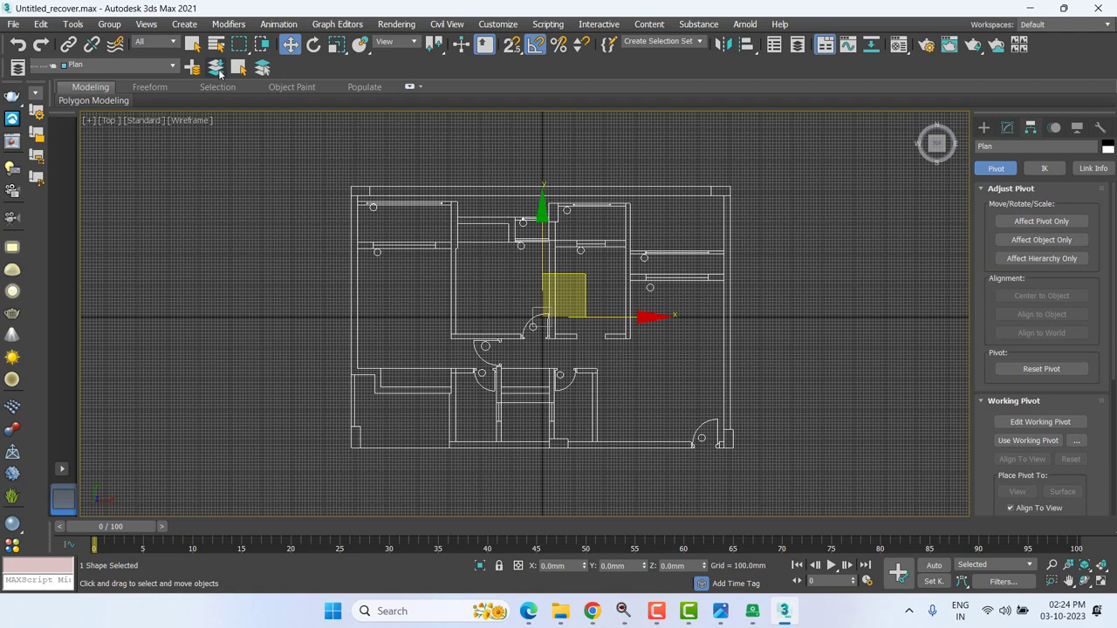
{"action": "left_click", "coordinate": [92, 66]}
- Restore the maximized program window, move it on the desktop and enlarge it so the layer list can be shown
{"action": "double_click", "coordinate": [775, 8]}
{"action": "left_click_drag", "start_coordinate": [237, 12], "coordinate": [685, 85]}
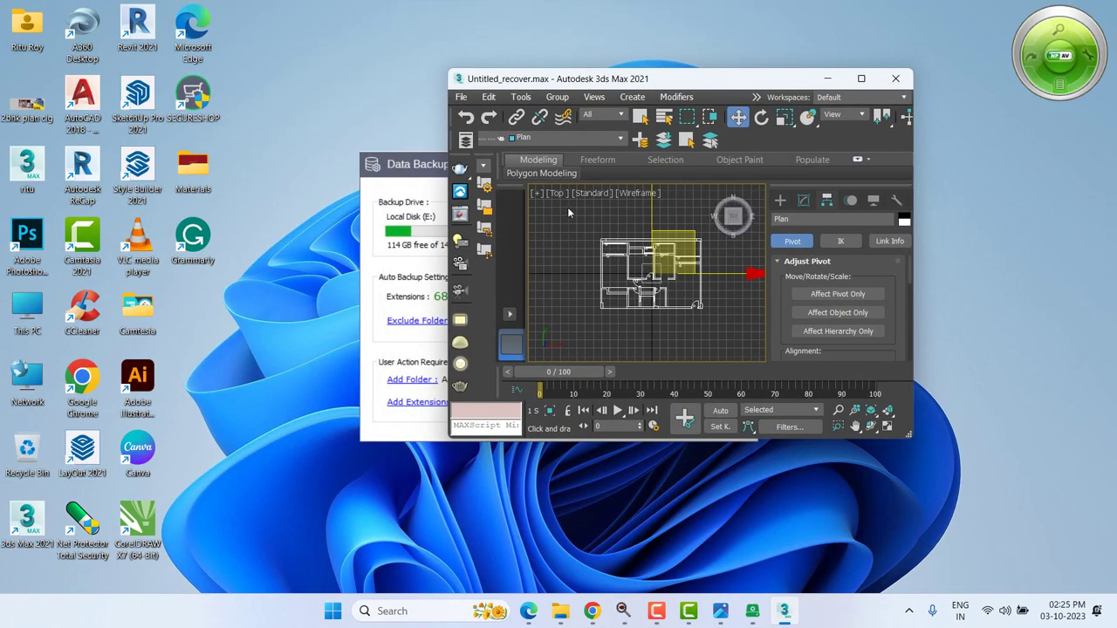
{"action": "left_click", "coordinate": [622, 139]}
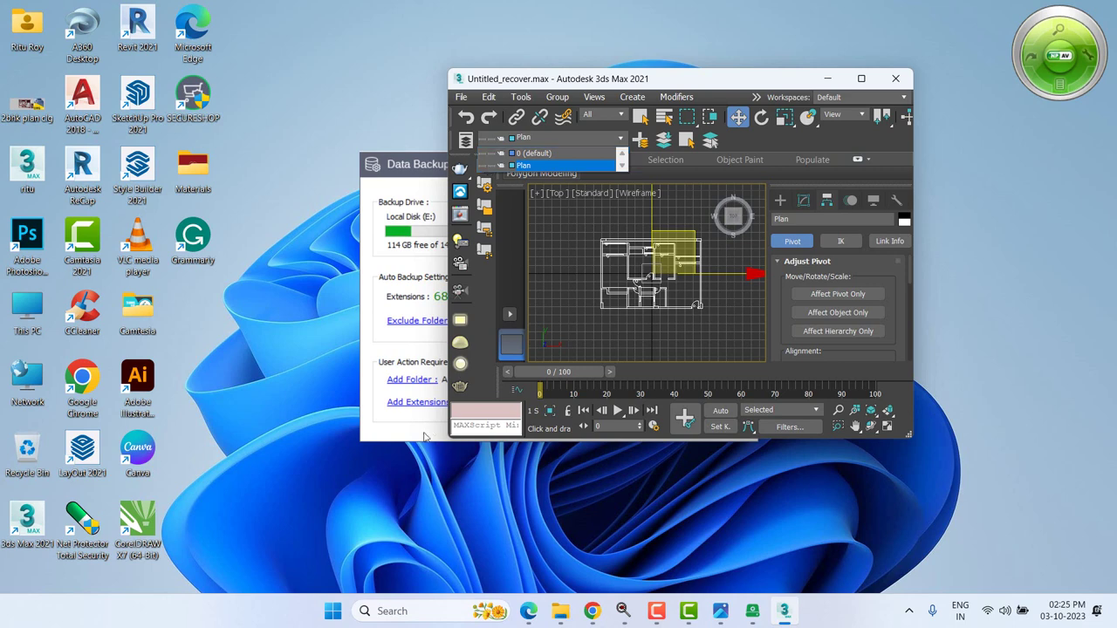
{"action": "left_click", "coordinate": [751, 85]}
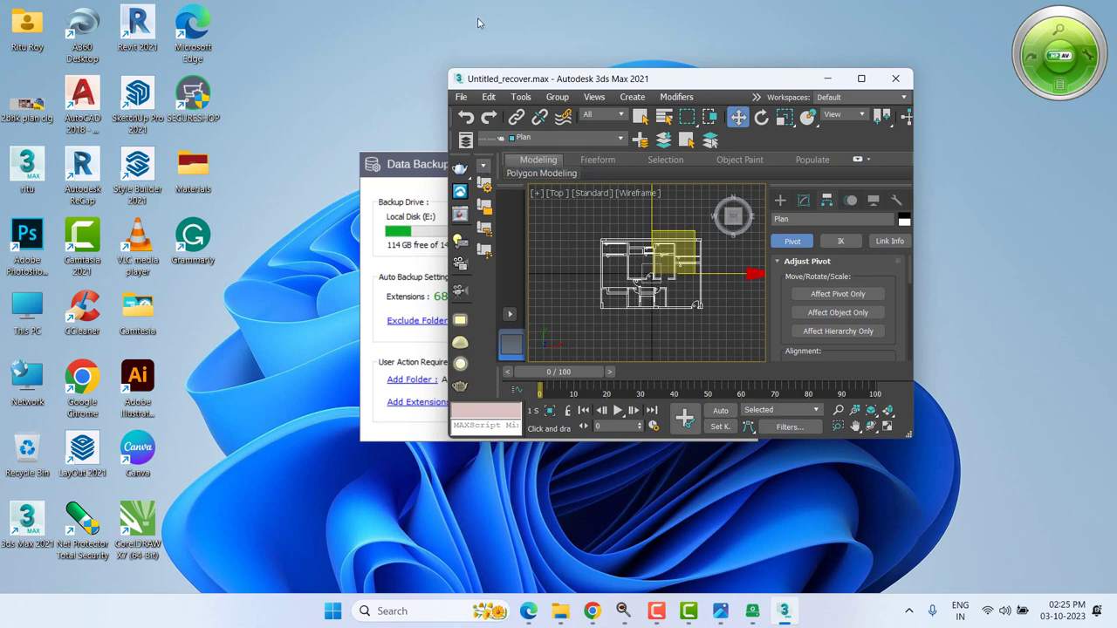
{"action": "left_click_drag", "start_coordinate": [734, 85], "coordinate": [362, 72]}
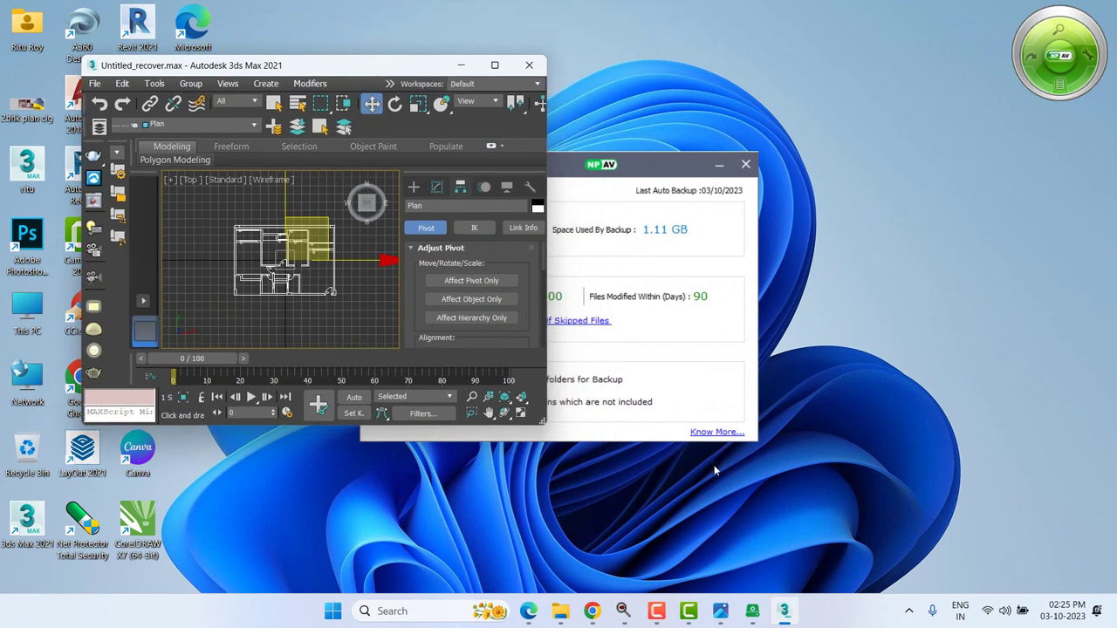
{"action": "left_click_drag", "start_coordinate": [544, 423], "coordinate": [1102, 589]}
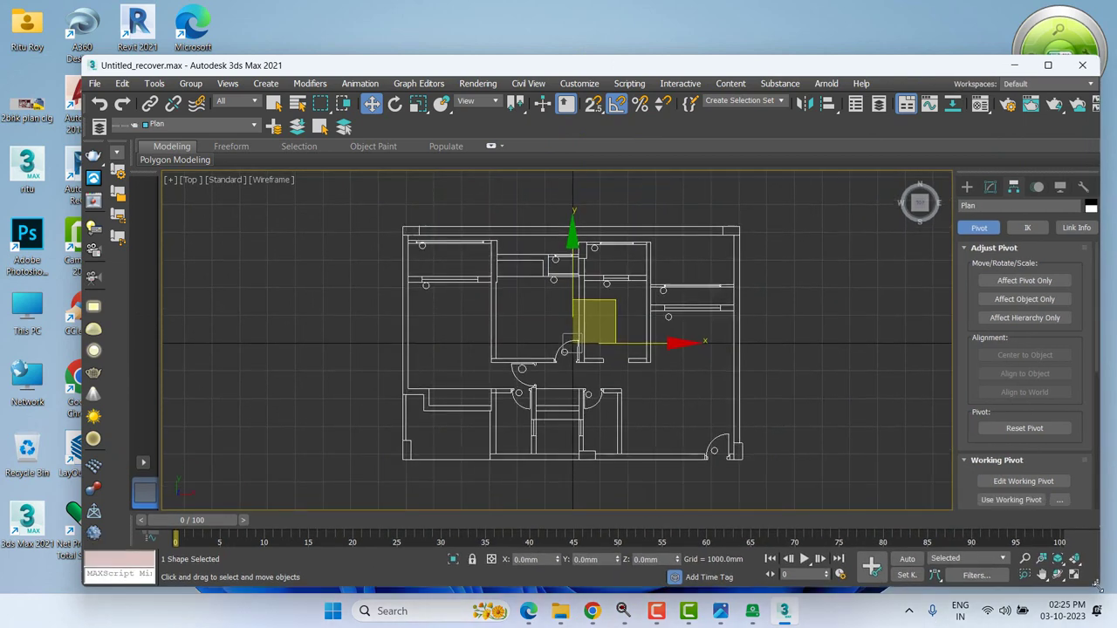
- Freeze the Plan layer and try to select the floor plan with a selection window across it
{"action": "left_click", "coordinate": [177, 126]}
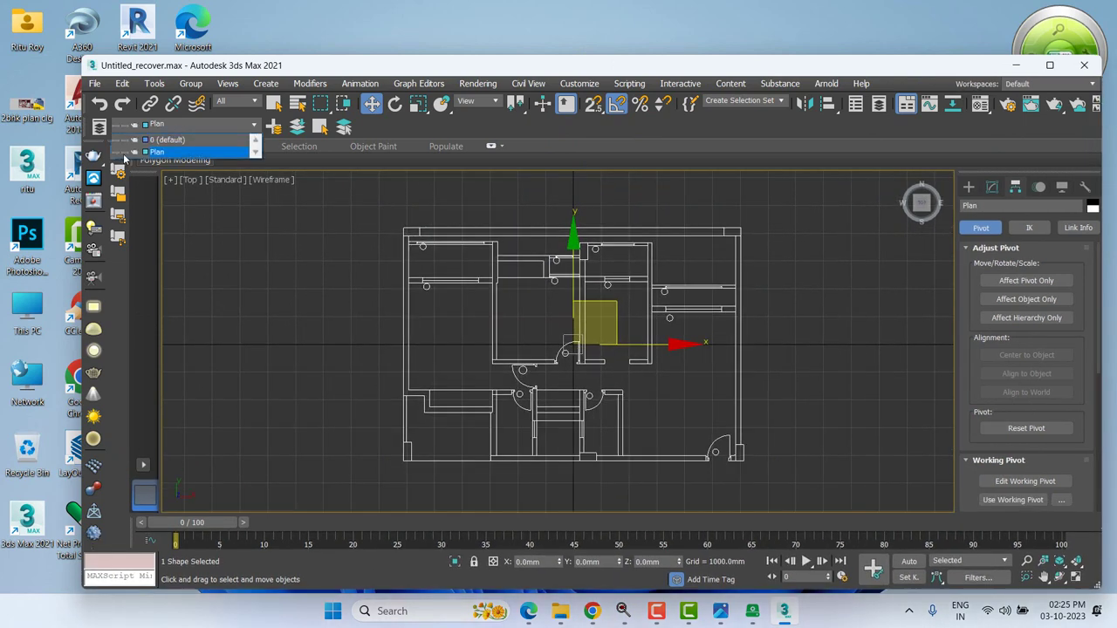
{"action": "left_click", "coordinate": [127, 154]}
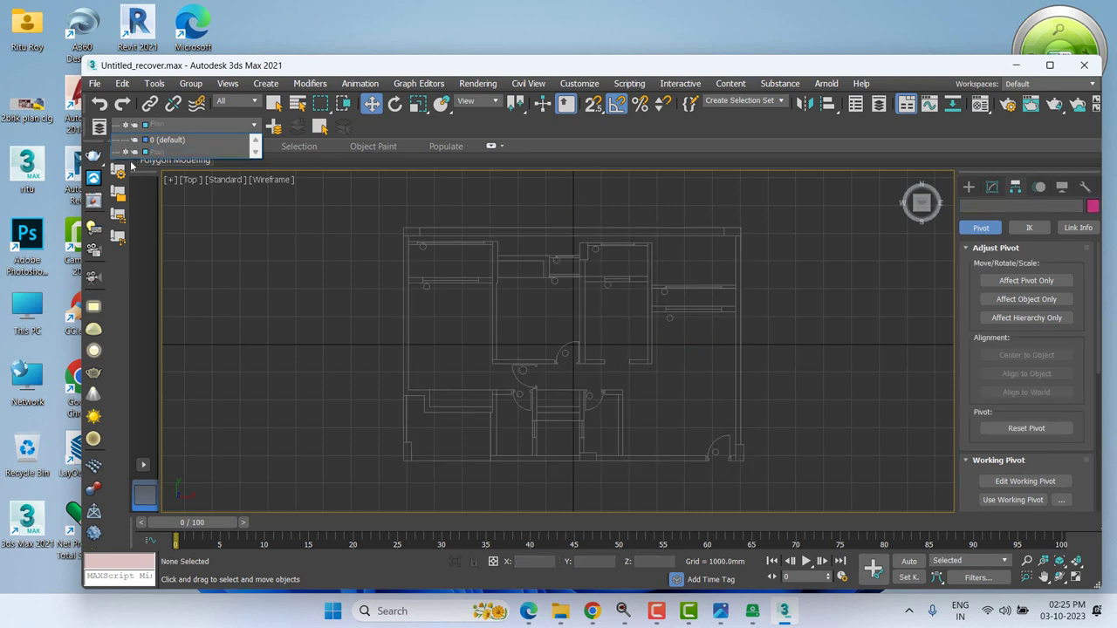
{"action": "left_click", "coordinate": [314, 320]}
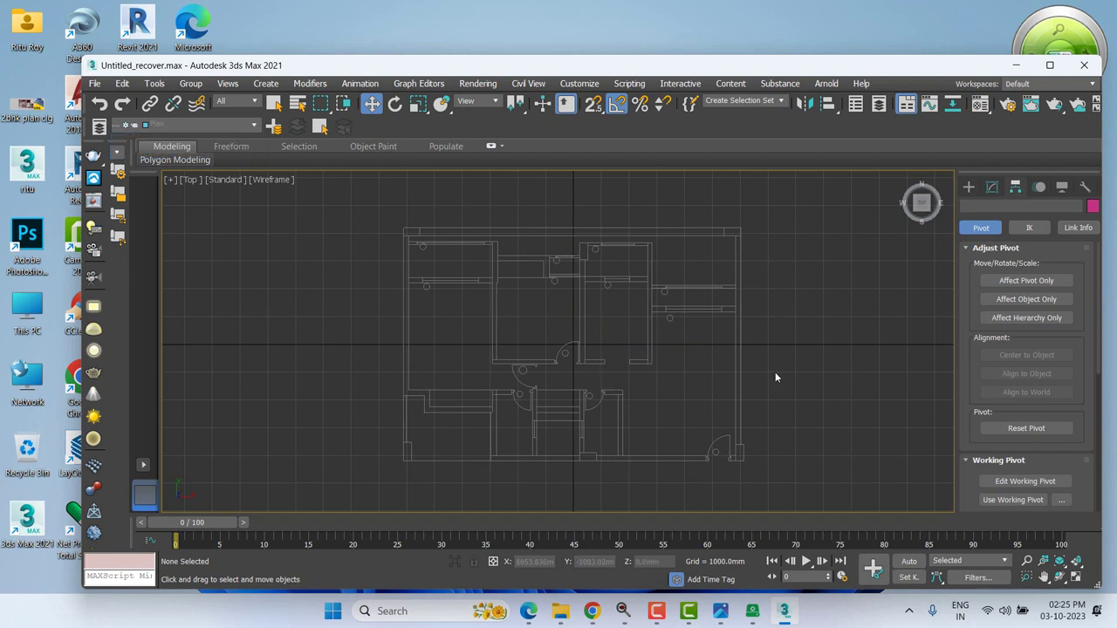
{"action": "left_click_drag", "start_coordinate": [764, 362], "coordinate": [271, 276]}
- Hide the Plan layer and unhide it again
{"action": "left_click", "coordinate": [192, 125]}
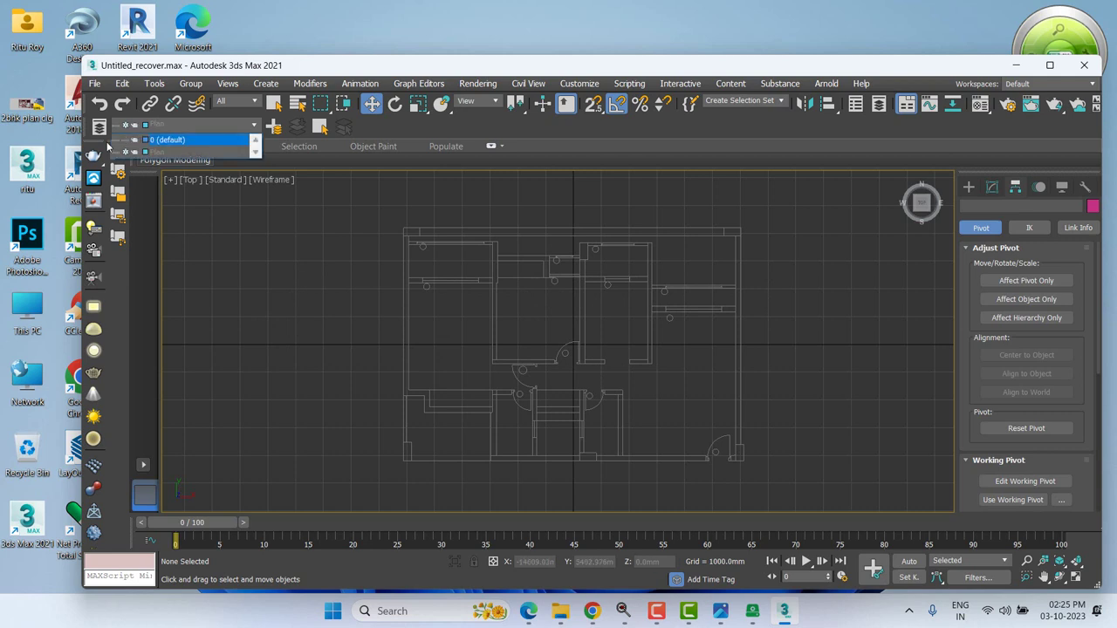
{"action": "left_click", "coordinate": [116, 153]}
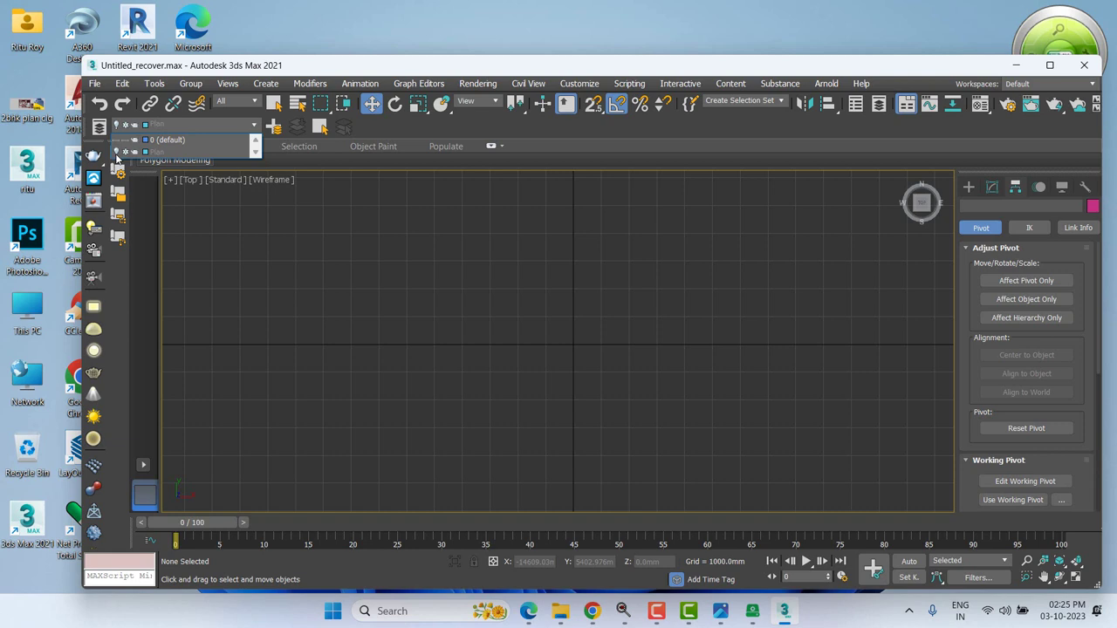
{"action": "left_click", "coordinate": [116, 152]}
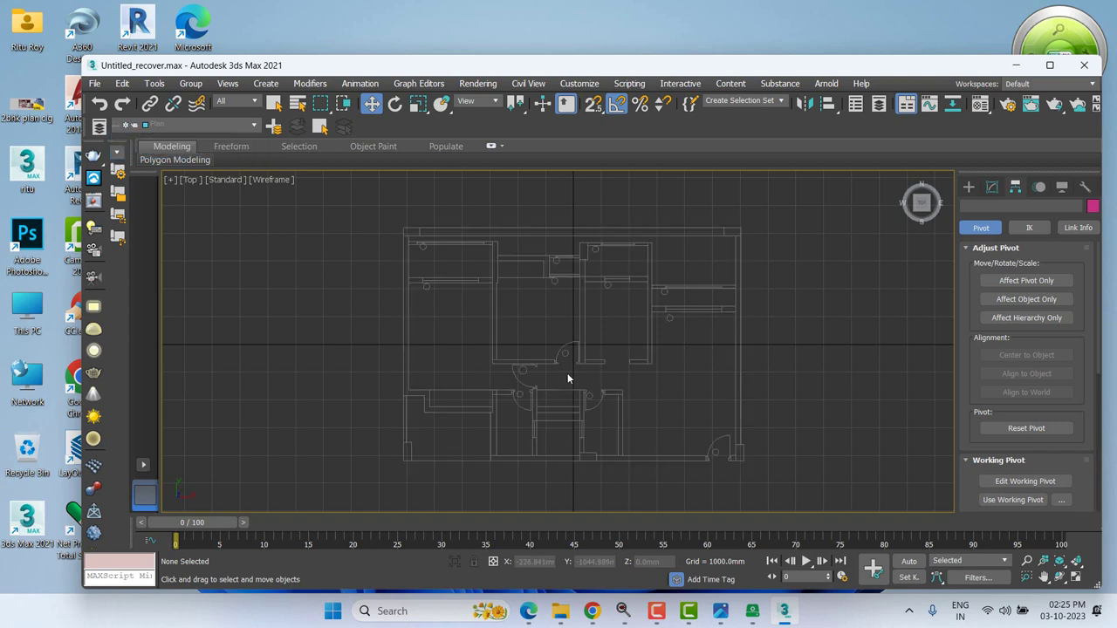
- Make layer 0 (default) the current layer and maximize the program window
{"action": "left_click", "coordinate": [187, 125]}
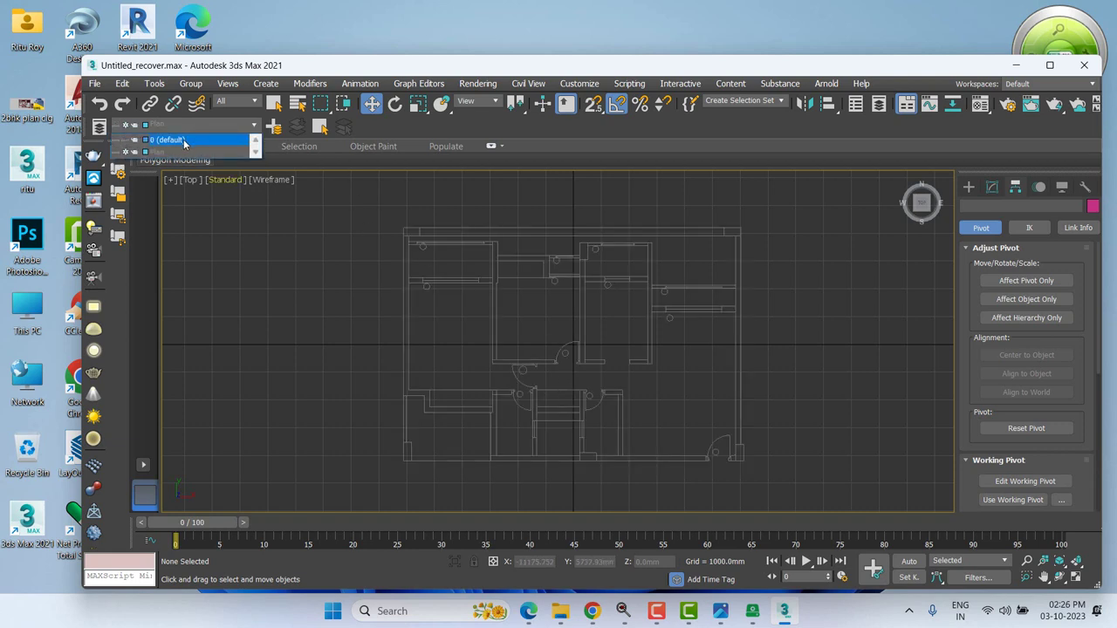
{"action": "left_click", "coordinate": [184, 141]}
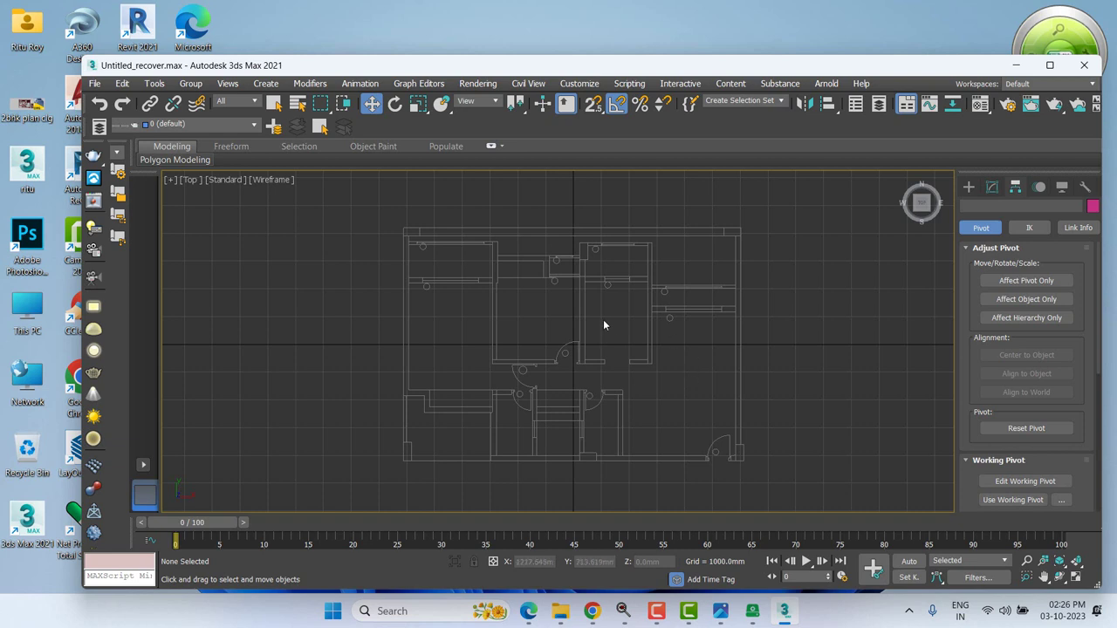
{"action": "left_click", "coordinate": [1050, 65]}
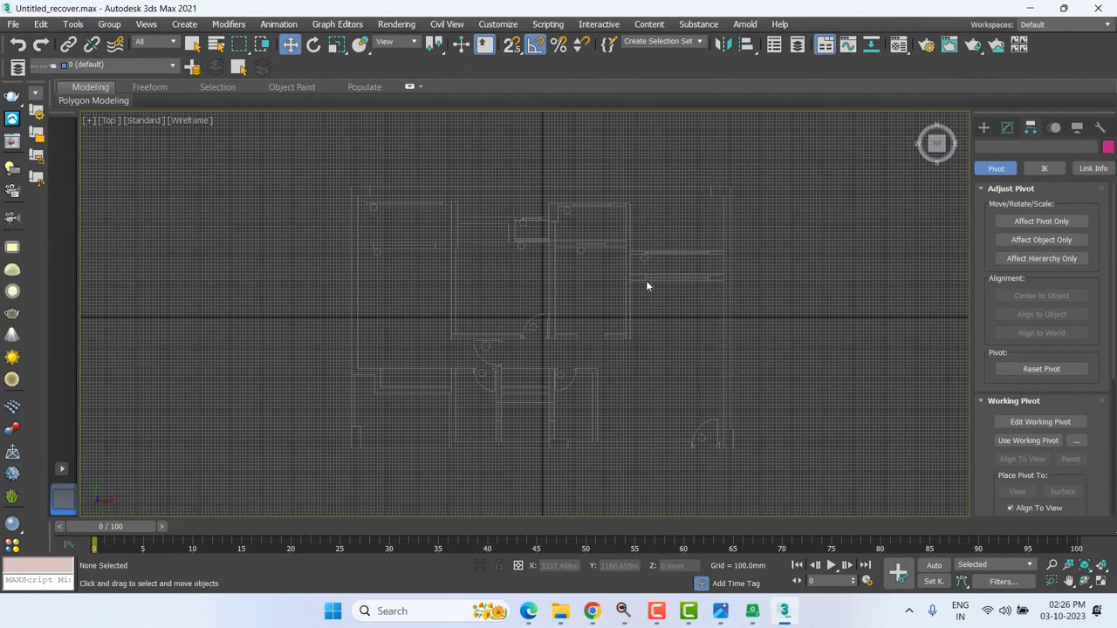
- Switch to Chrome, leave the Google Meet call and close its tab
{"action": "left_click", "coordinate": [592, 611]}
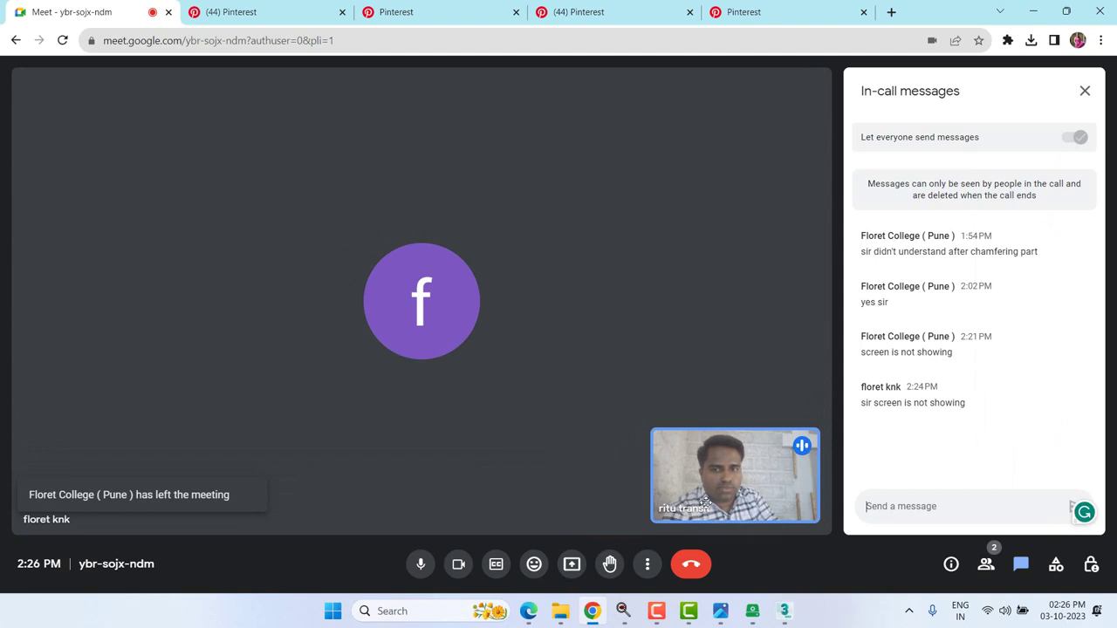
{"action": "mouse_move", "coordinate": [676, 503]}
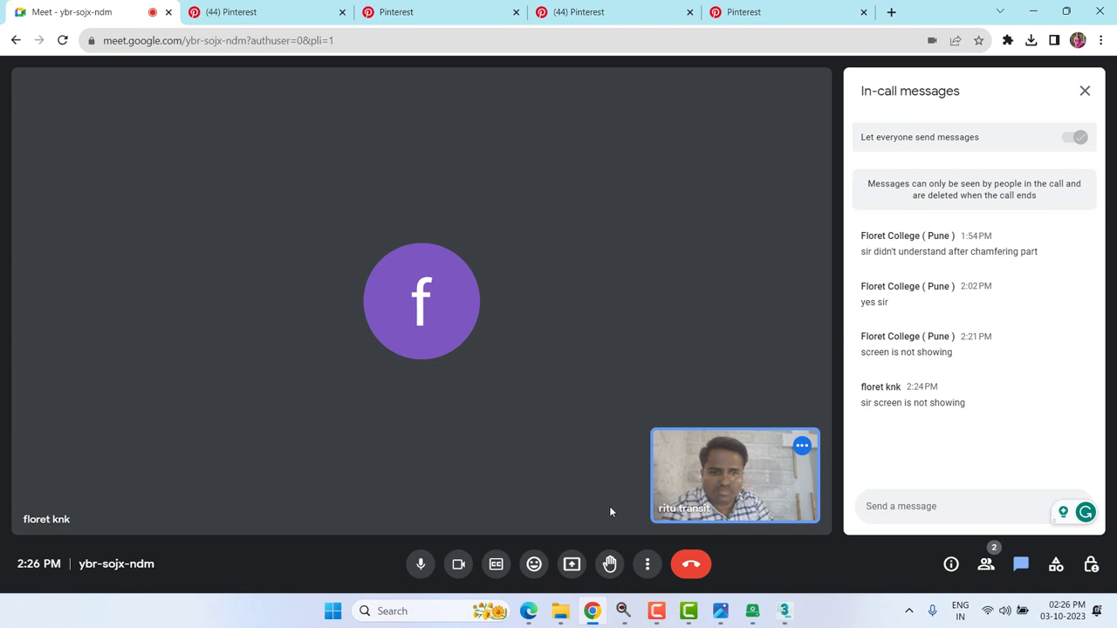
{"action": "left_click", "coordinate": [691, 565]}
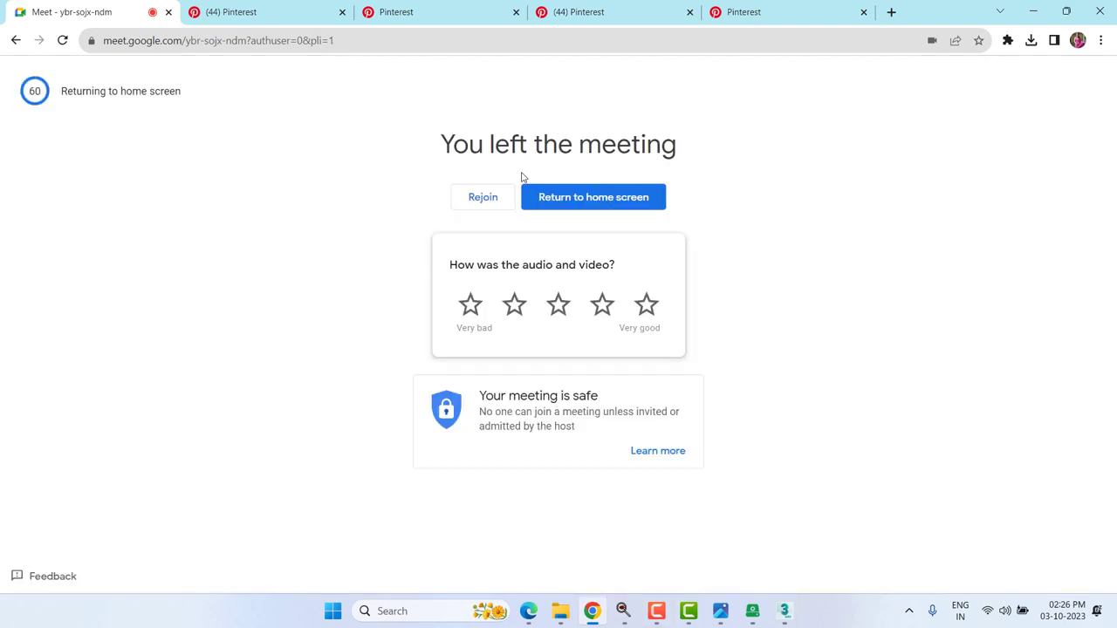
{"action": "left_click", "coordinate": [170, 12]}
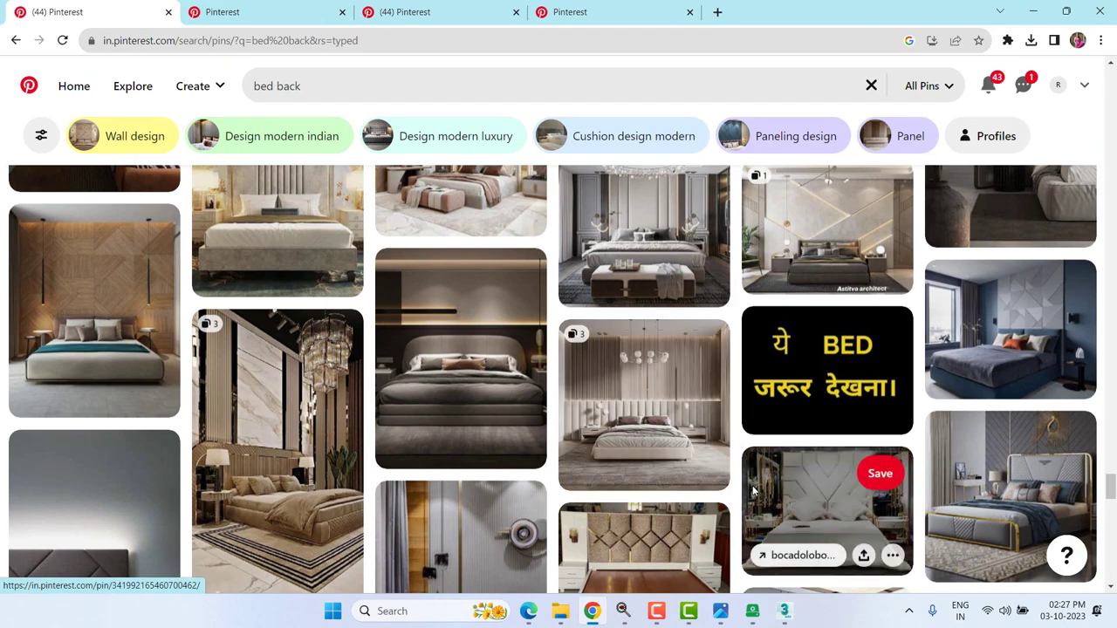
- Browse the Pinterest bed back results and open the grey panelled king-size bed pin with gold trim in a new tab
{"action": "scroll", "coordinate": [751, 487], "scroll_direction": "up", "scroll_amount": 5}
{"action": "scroll", "coordinate": [746, 480], "scroll_direction": "up", "scroll_amount": 4}
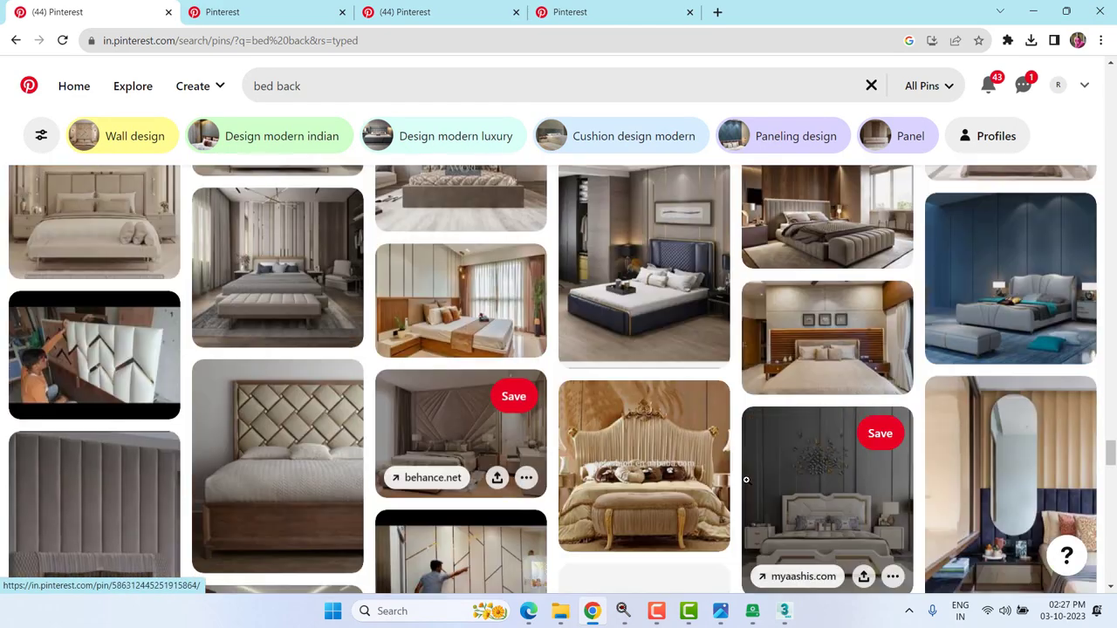
{"action": "scroll", "coordinate": [746, 481], "scroll_direction": "down", "scroll_amount": 3}
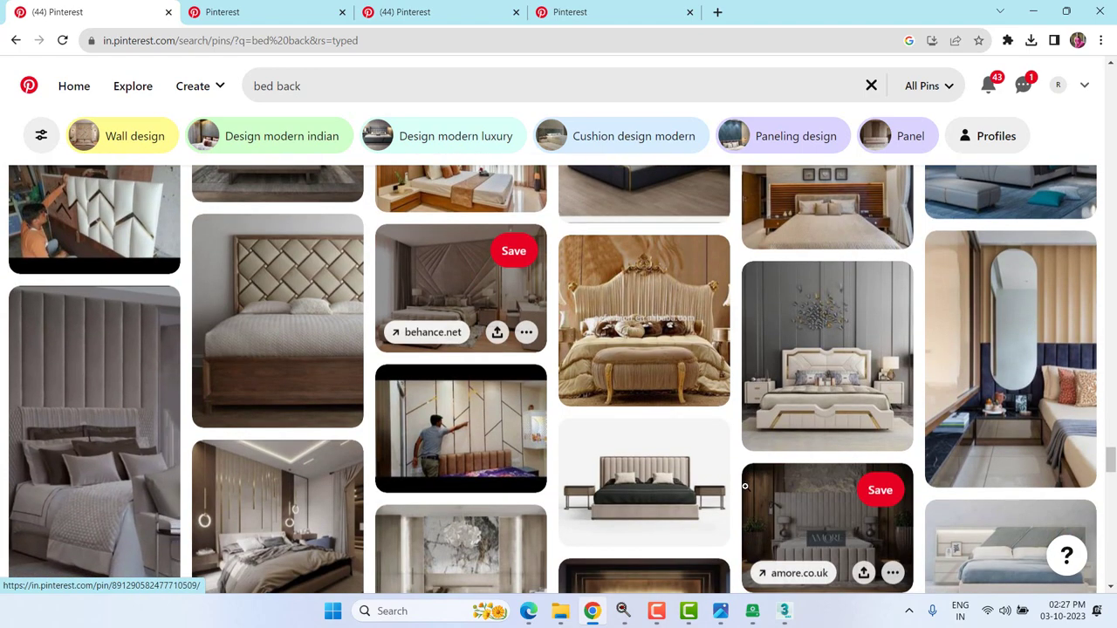
{"action": "scroll", "coordinate": [747, 483], "scroll_direction": "down", "scroll_amount": 5}
{"action": "scroll", "coordinate": [745, 486], "scroll_direction": "down", "scroll_amount": 4}
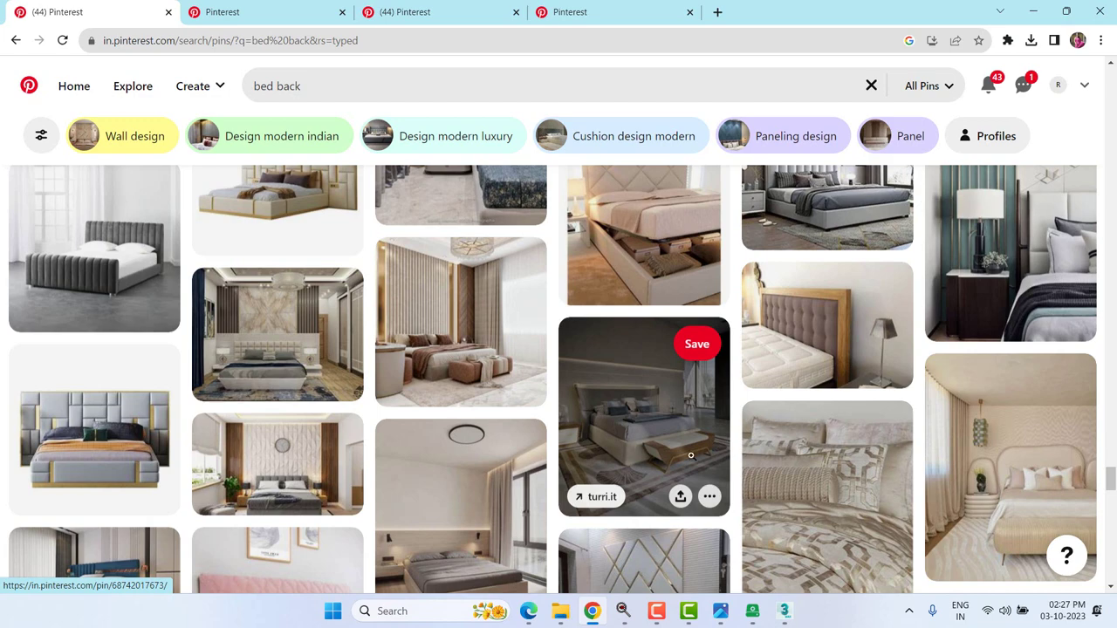
{"action": "scroll", "coordinate": [670, 428], "scroll_direction": "up", "scroll_amount": 1}
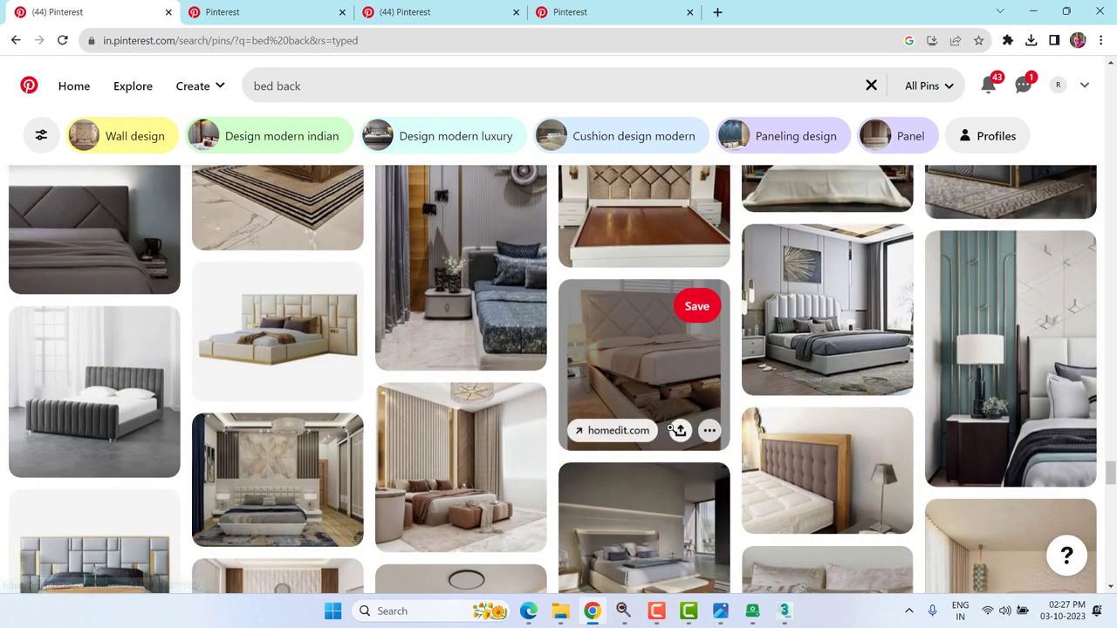
{"action": "scroll", "coordinate": [808, 253], "scroll_direction": "down", "scroll_amount": 2}
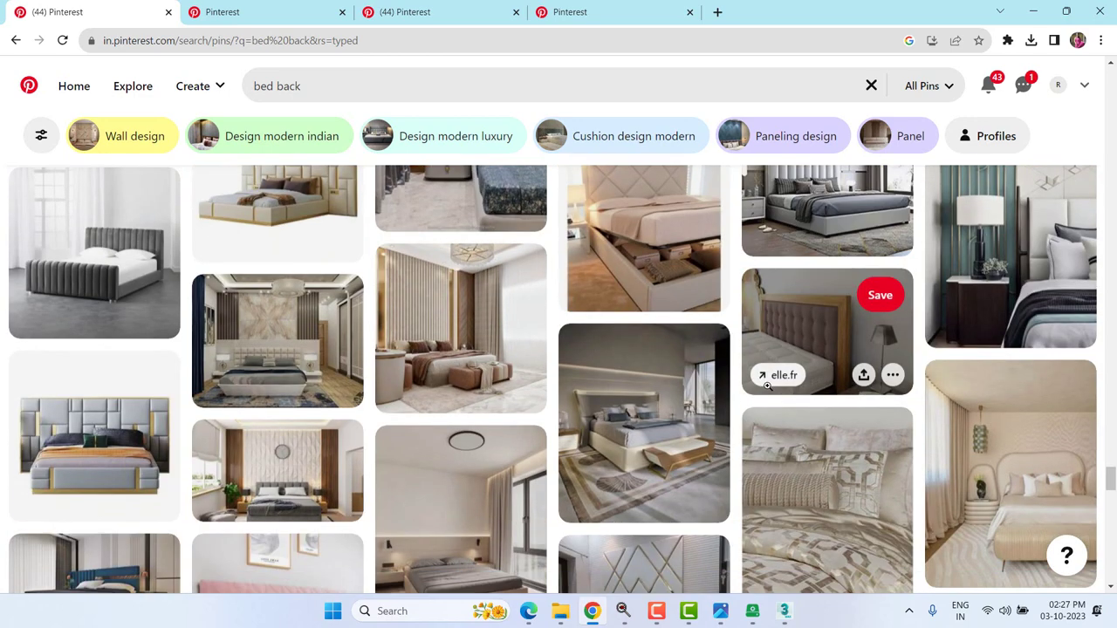
{"action": "middle_click", "coordinate": [168, 316]}
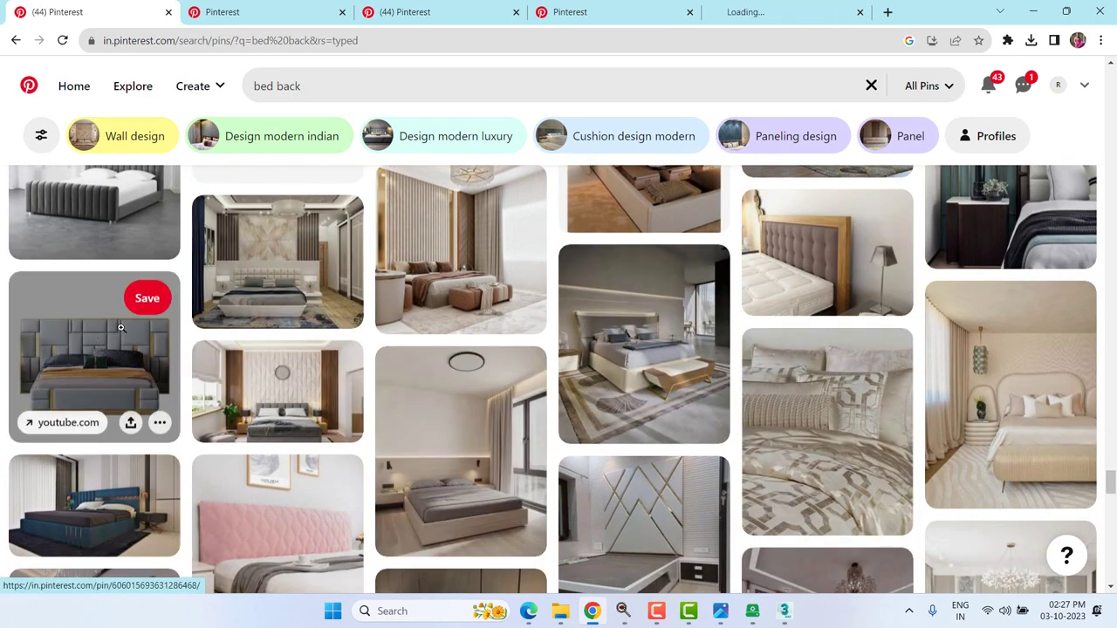
{"action": "left_click", "coordinate": [819, 11]}
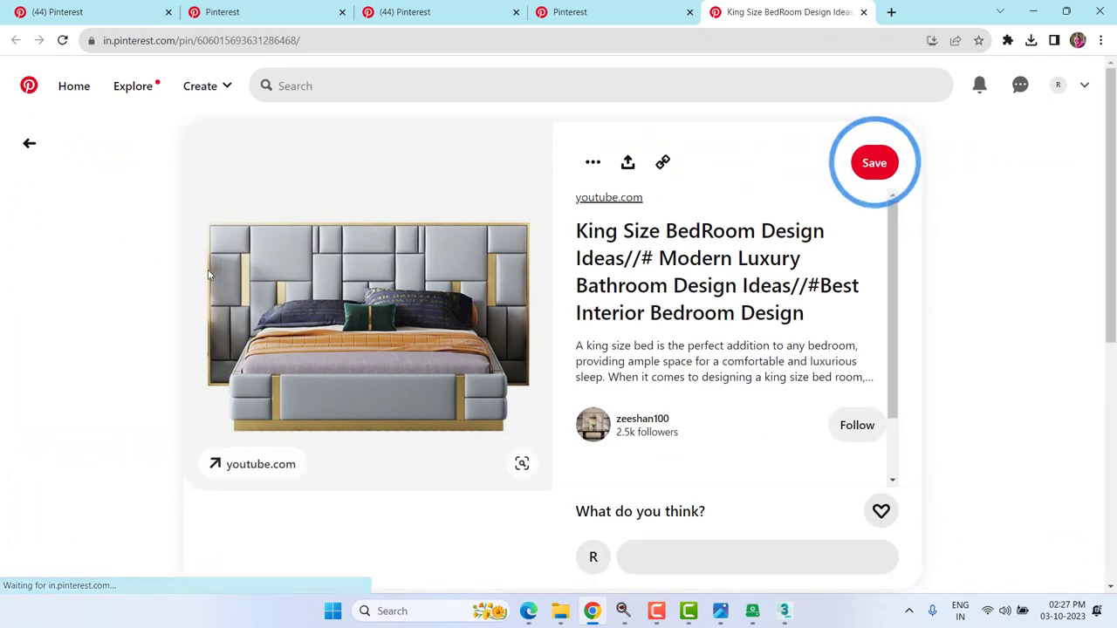